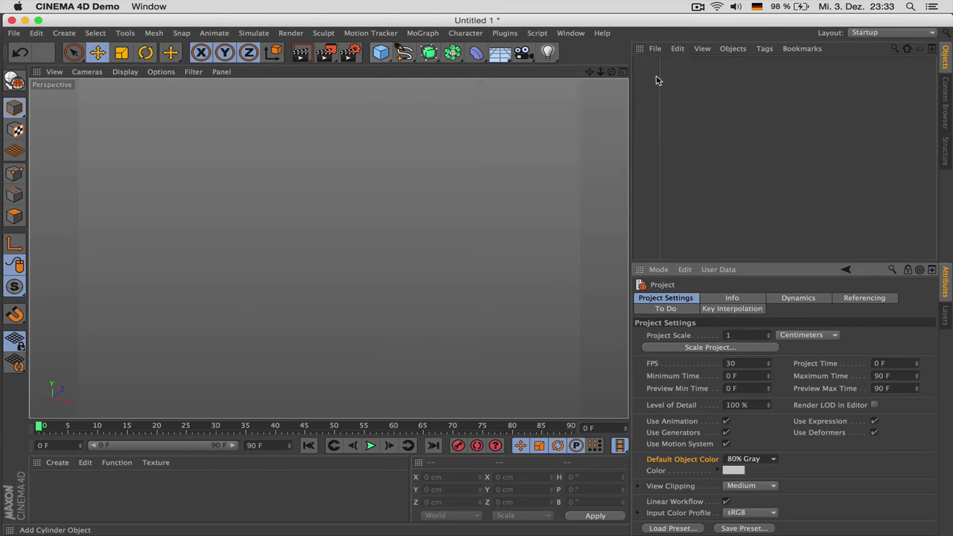
Rename the new cylinder as table_top.
{"action": "double_click", "coordinate": [669, 63]}
{"action": "type", "text": "ta"}
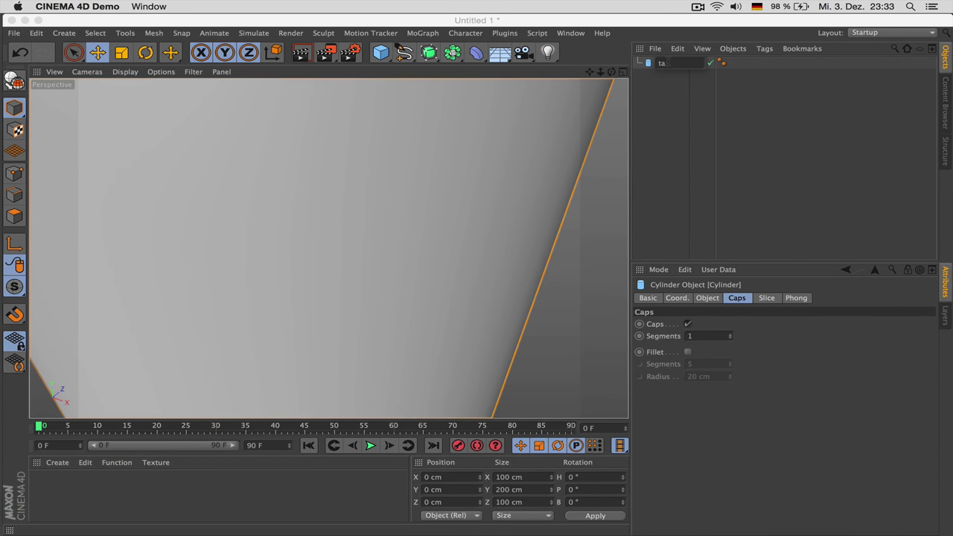
{"action": "type", "text": "ble_top"}
{"action": "key", "text": "Return"}
Give the table_top cylinder a radius of 30 cm, a height of 2 cm and 144 rotation segments.
{"action": "left_click", "coordinate": [708, 298]}
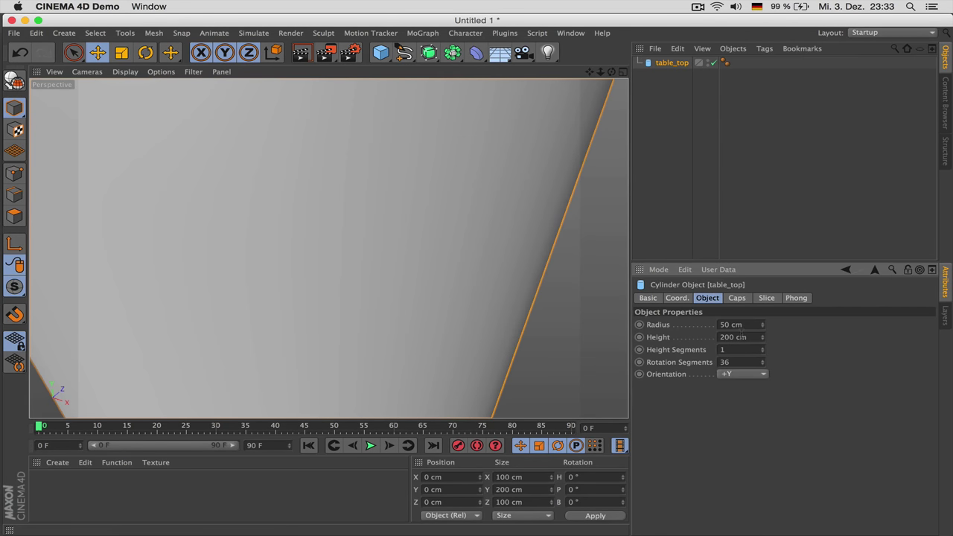
{"action": "double_click", "coordinate": [743, 325]}
{"action": "type", "text": "30"}
{"action": "key", "text": "Tab"}
{"action": "type", "text": "2"}
{"action": "key", "text": "Return"}
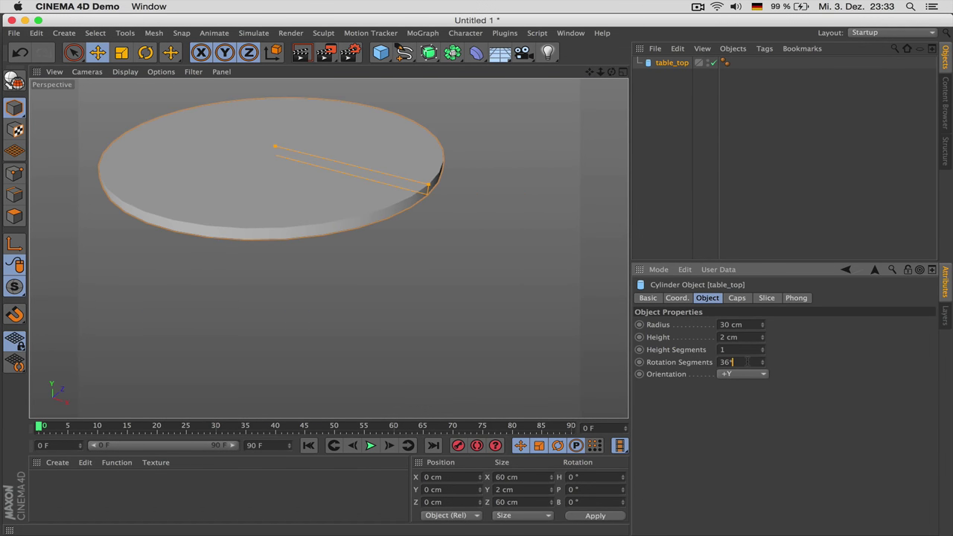
{"action": "key", "text": "Return"}
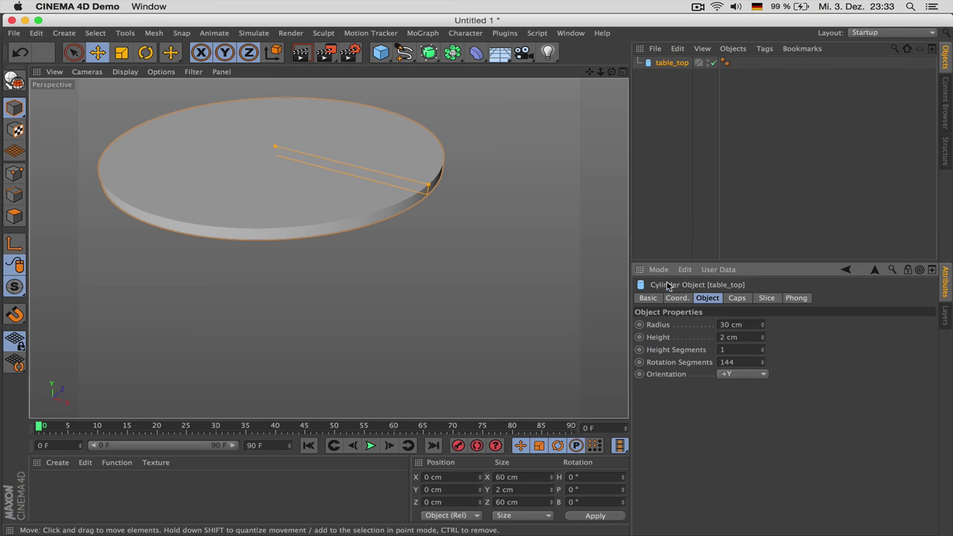
Check the table top's segments in Gouraud Shading (Lines) and return the display to Gouraud Shading.
{"action": "left_click", "coordinate": [125, 72]}
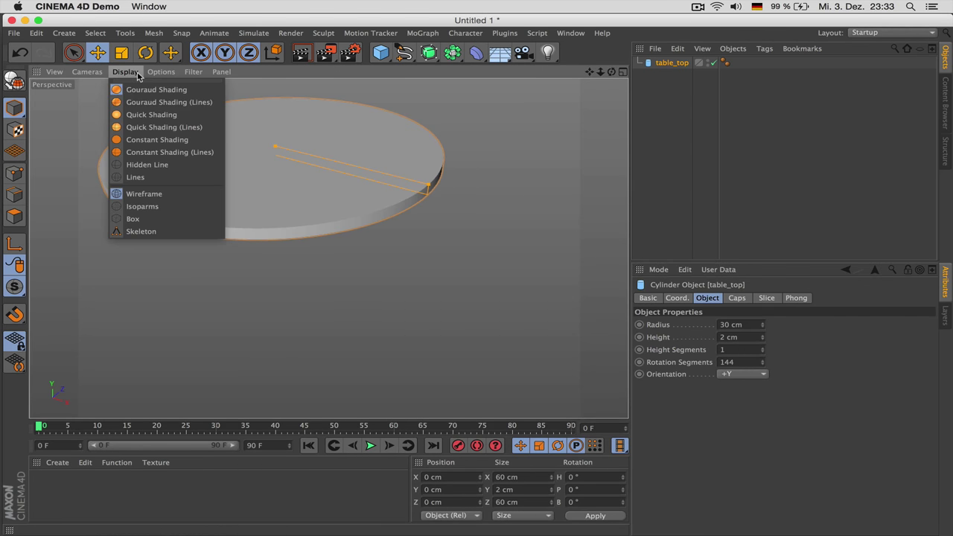
{"action": "left_click", "coordinate": [144, 102]}
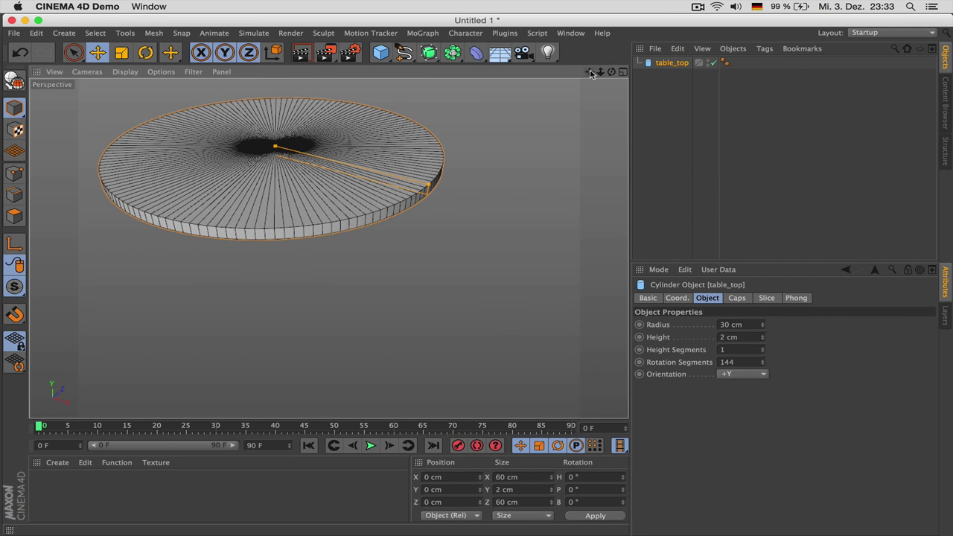
{"action": "left_click_drag", "start_coordinate": [590, 72], "coordinate": [627, 113]}
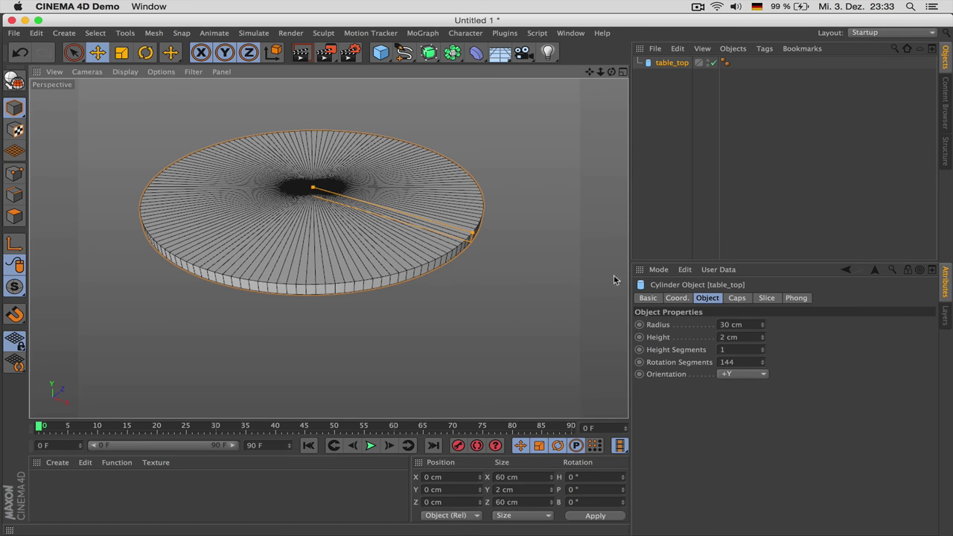
{"action": "left_click", "coordinate": [125, 72]}
{"action": "left_click", "coordinate": [145, 83]}
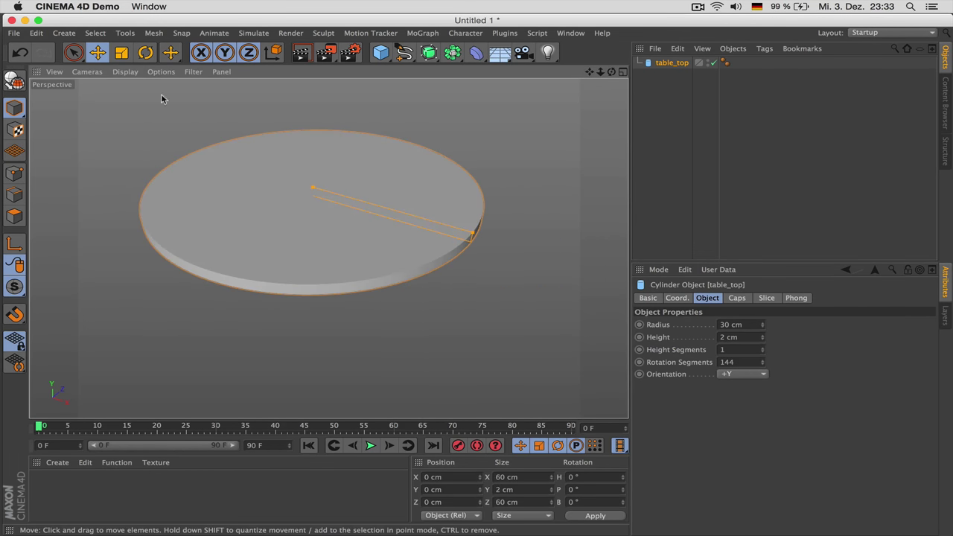
Enable a fillet on the table top's caps with 3 segments and a 0.2 cm radius.
{"action": "left_click_drag", "start_coordinate": [612, 72], "coordinate": [451, 211]}
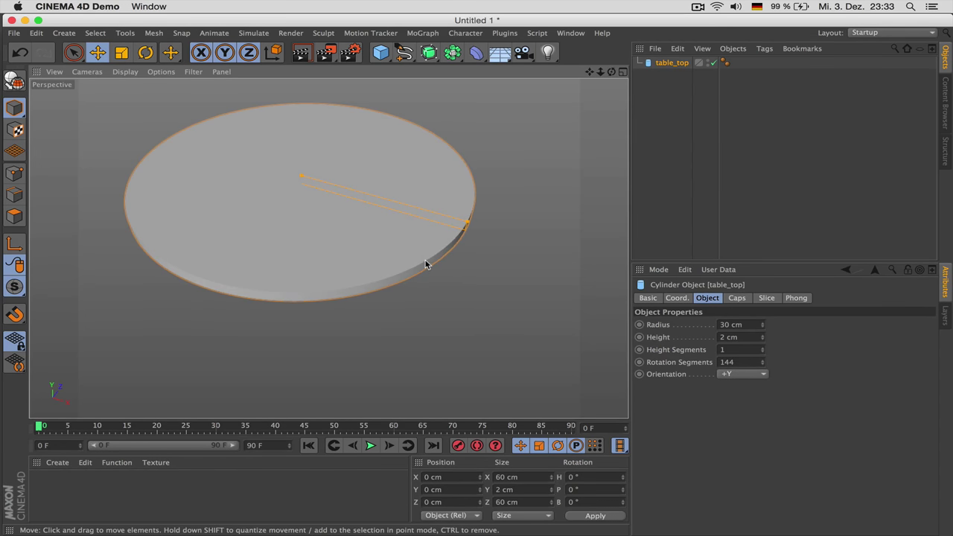
{"action": "left_click", "coordinate": [738, 298]}
{"action": "left_click", "coordinate": [688, 353]}
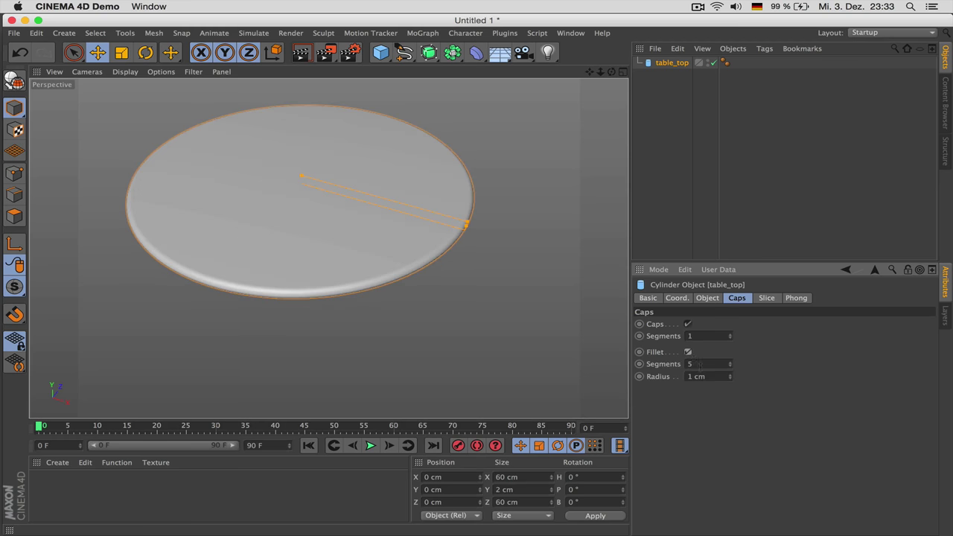
{"action": "left_click", "coordinate": [702, 365]}
{"action": "type", "text": "3"}
{"action": "key", "text": "Tab"}
{"action": "type", "text": "0.2"}
{"action": "key", "text": "Return"}
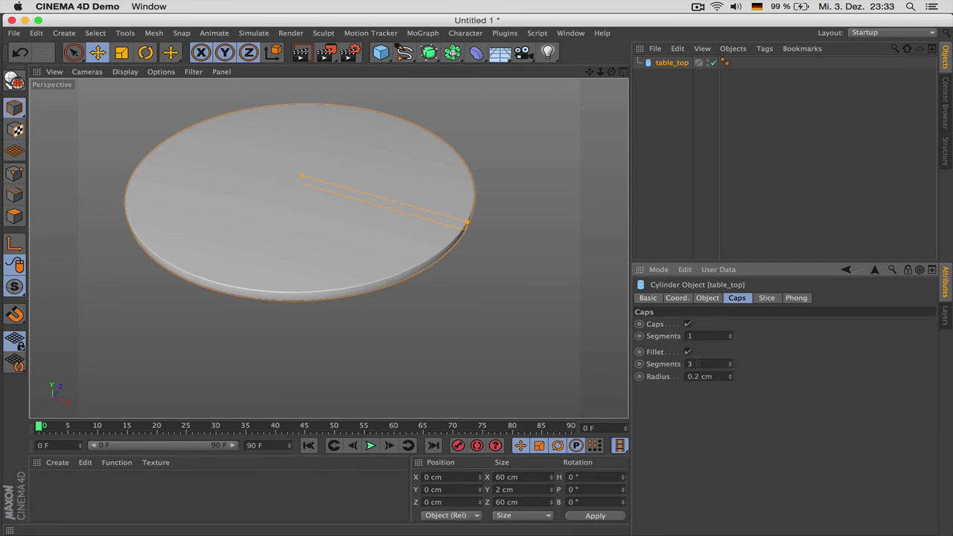
Raise the table top to a Y position of 30 cm and deselect it.
{"action": "left_click", "coordinate": [656, 161]}
{"action": "left_click_drag", "start_coordinate": [611, 73], "coordinate": [329, 248]}
{"action": "left_click", "coordinate": [656, 66]}
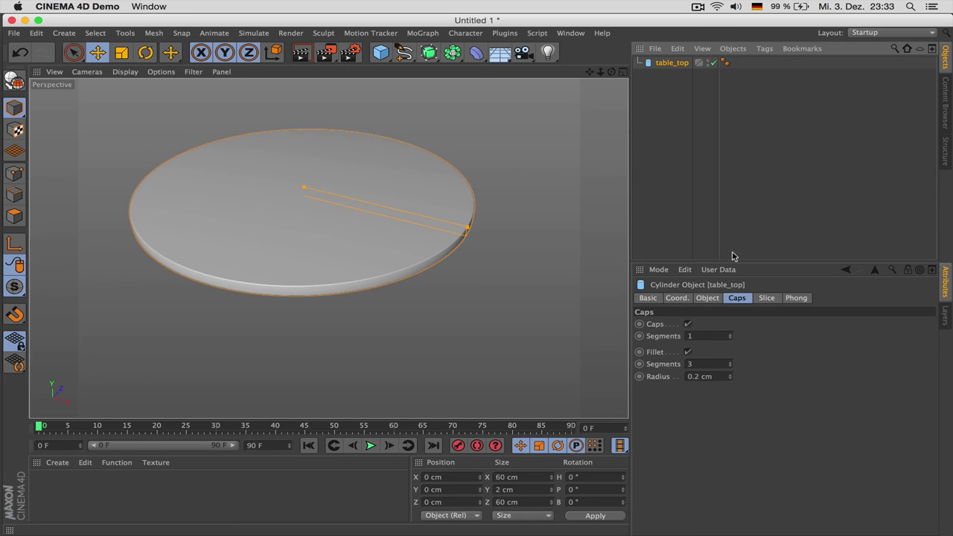
{"action": "left_click", "coordinate": [677, 298]}
{"action": "left_click", "coordinate": [690, 337]}
{"action": "type", "text": "3"}
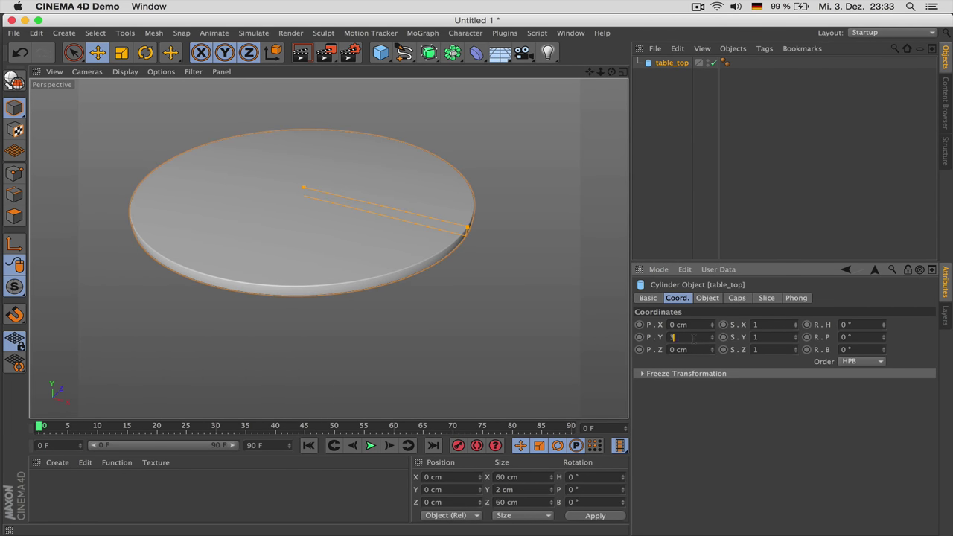
{"action": "type", "text": "0"}
{"action": "key", "text": "Return"}
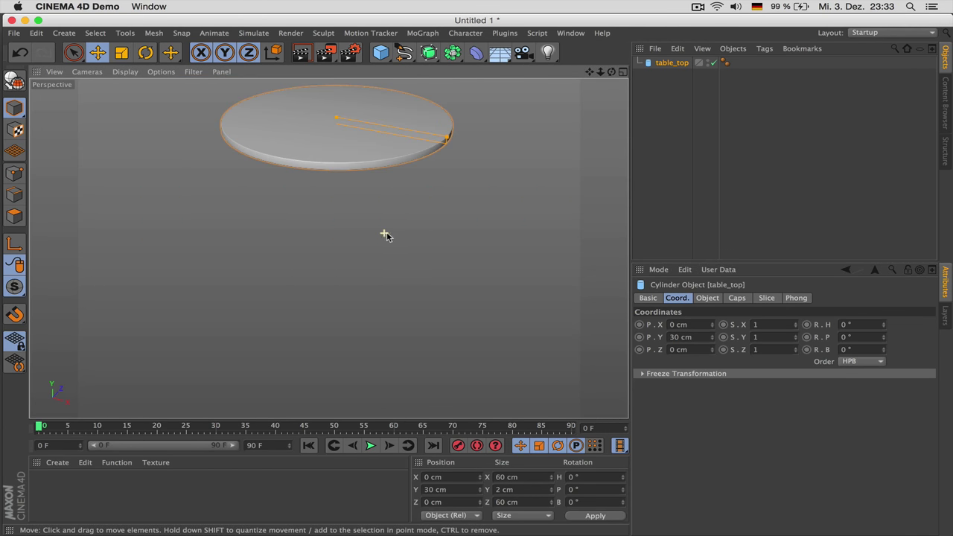
{"action": "left_click_drag", "start_coordinate": [587, 72], "coordinate": [570, 108]}
{"action": "left_click", "coordinate": [635, 111]}
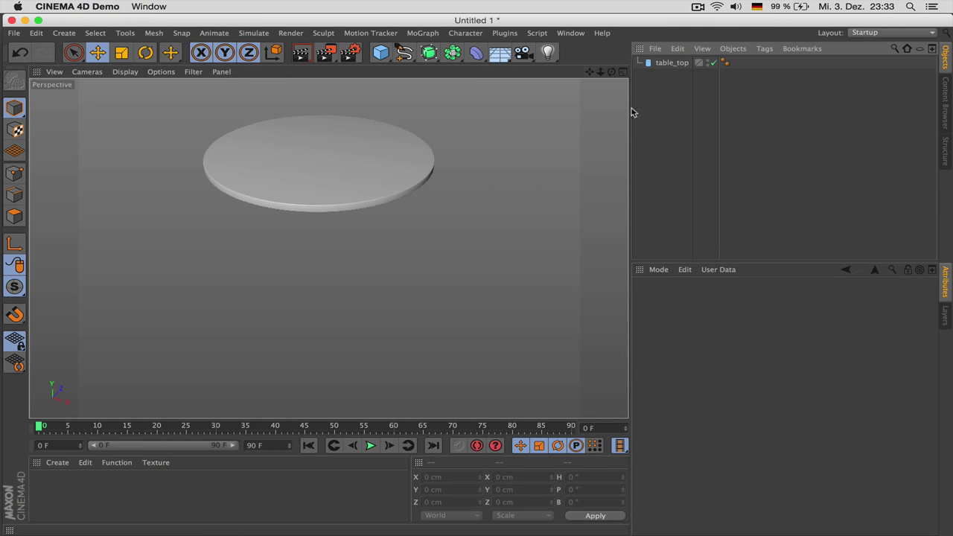
Add a Disc object and display the scene in Gouraud Shading (Lines).
{"action": "left_click", "coordinate": [376, 59]}
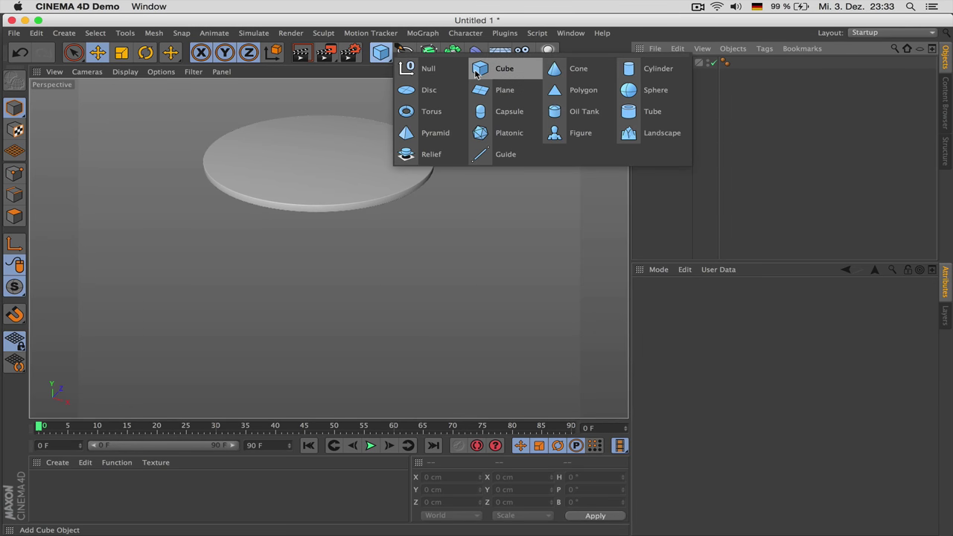
{"action": "left_click", "coordinate": [429, 94]}
{"action": "left_click", "coordinate": [139, 75]}
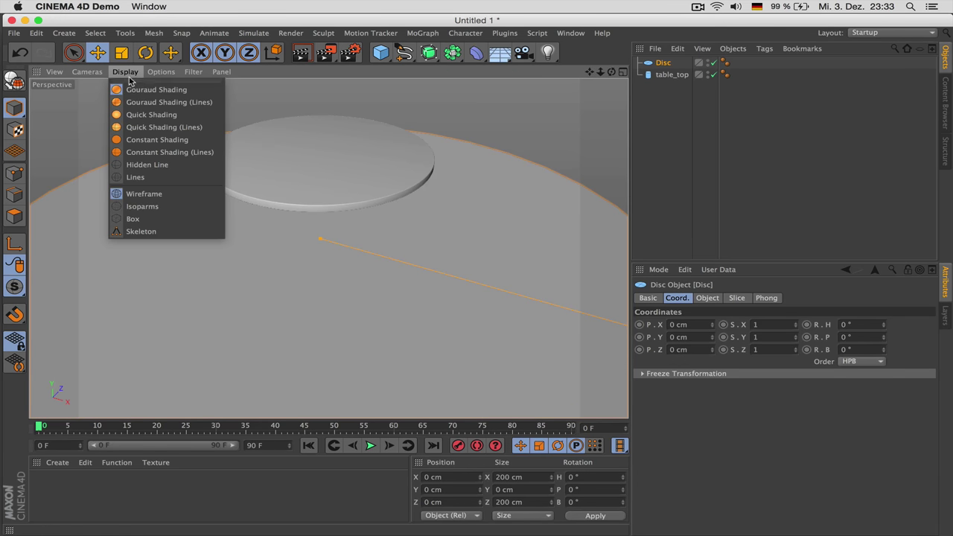
{"action": "left_click", "coordinate": [154, 99]}
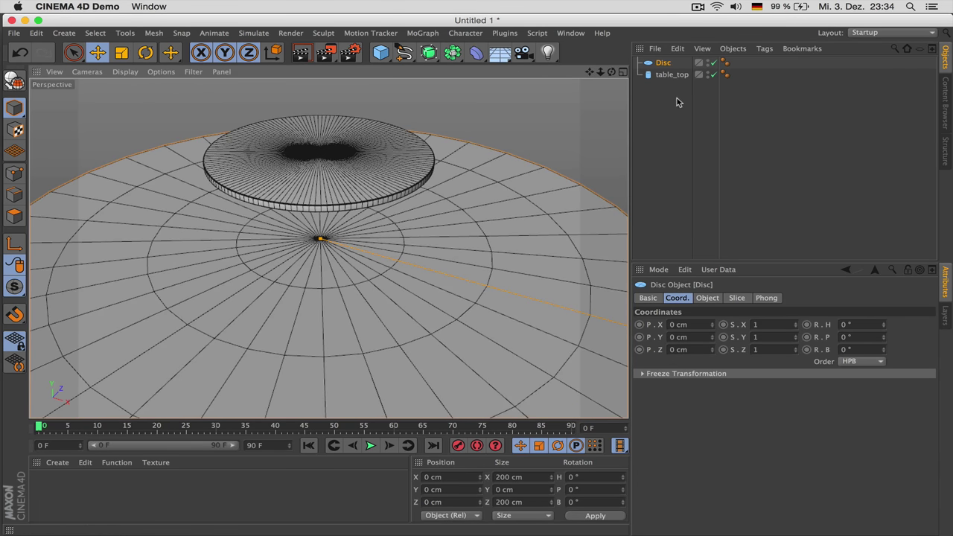
Set the disc's outer radius to 30 cm.
{"action": "left_click", "coordinate": [707, 299]}
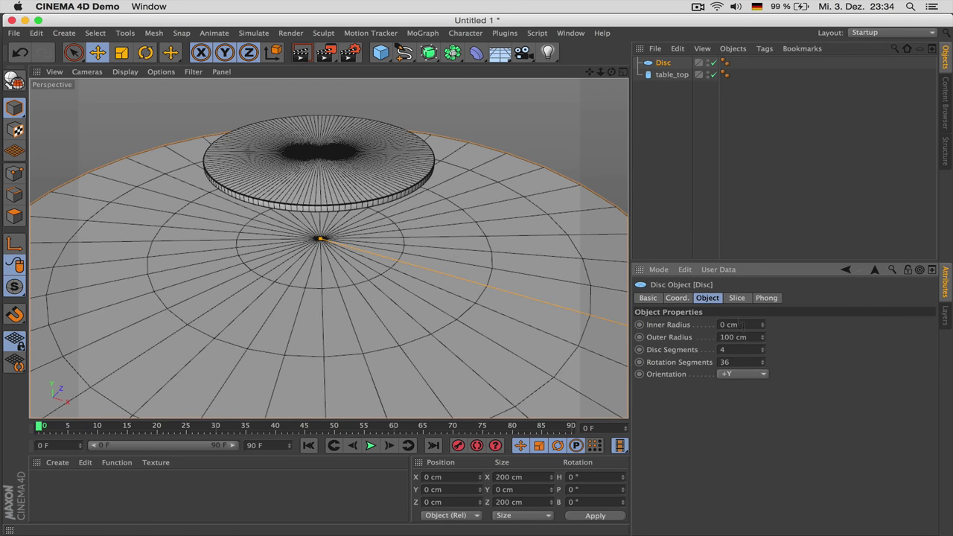
{"action": "left_click", "coordinate": [744, 337]}
{"action": "type", "text": "30"}
{"action": "key", "text": "Return"}
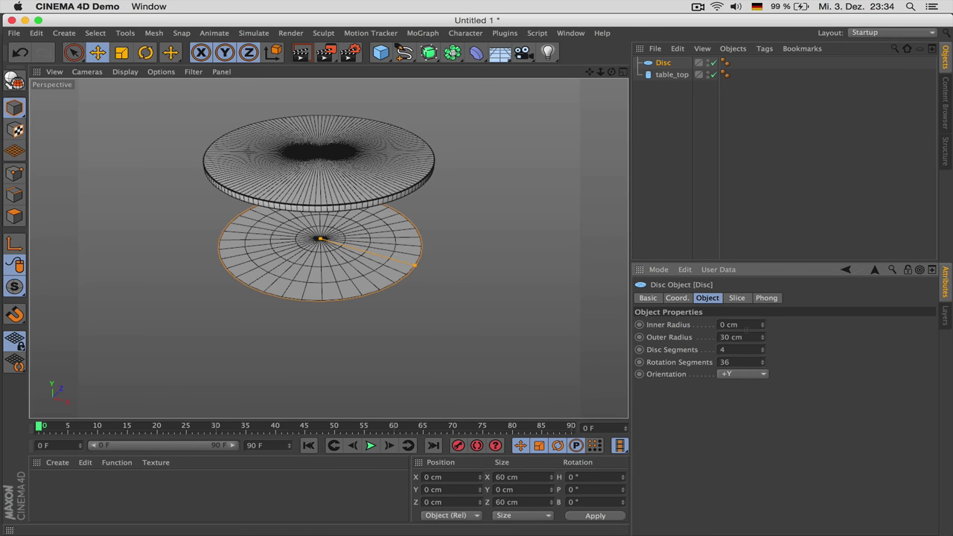
Try inner radii of 26 cm and 27 cm to turn the disc into a ring.
{"action": "left_click", "coordinate": [749, 324]}
{"action": "type", "text": "26"}
{"action": "key", "text": "Return"}
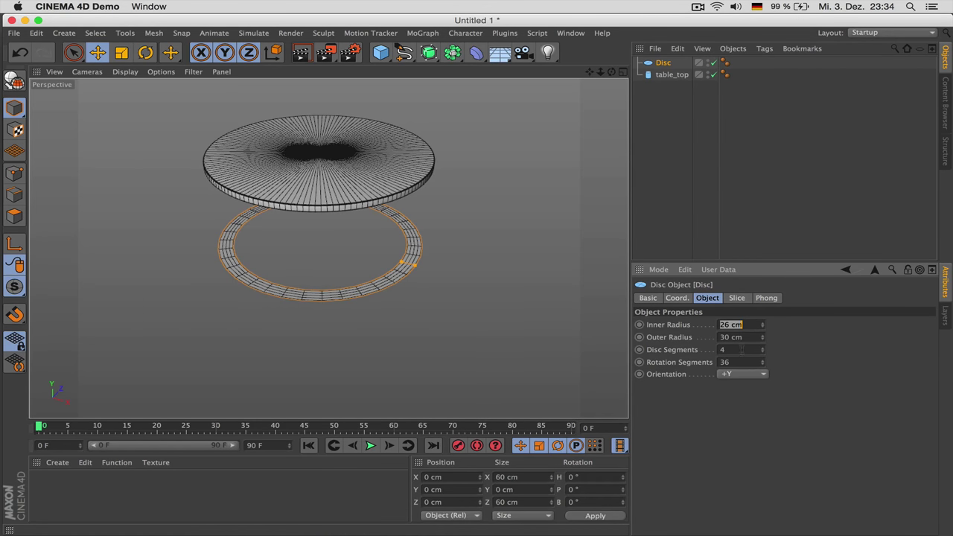
{"action": "left_click", "coordinate": [730, 325]}
{"action": "key", "text": "BackSpace"}
{"action": "type", "text": "7"}
{"action": "key", "text": "Return"}
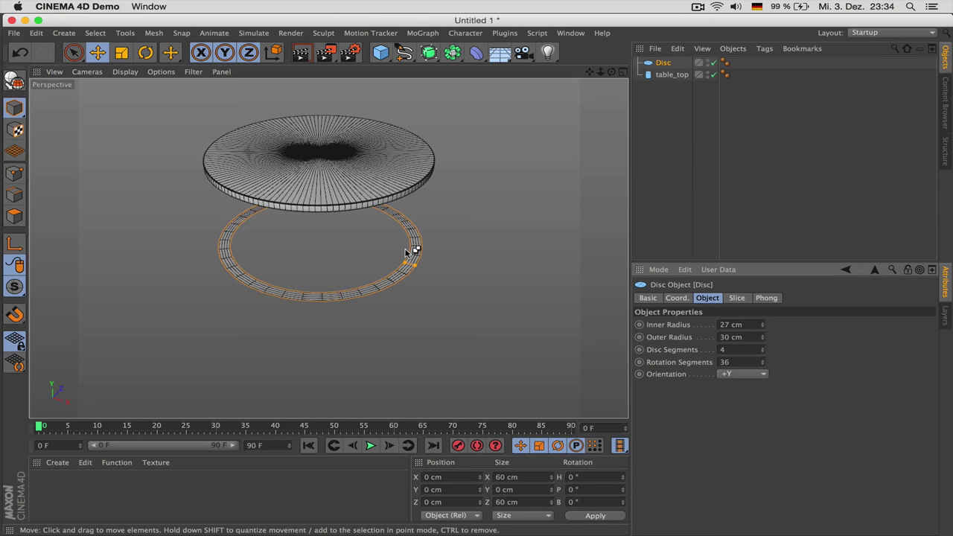
Compare the ring with the small round table in the Safari reference photo and set its inner radius to 27.5 cm in Cinema 4D.
{"action": "key", "text": "super+Tab"}
{"action": "key", "text": "super+Tab"}
{"action": "left_click_drag", "start_coordinate": [396, 339], "coordinate": [413, 315], "text": "alt"}
{"action": "key", "text": "super+Tab"}
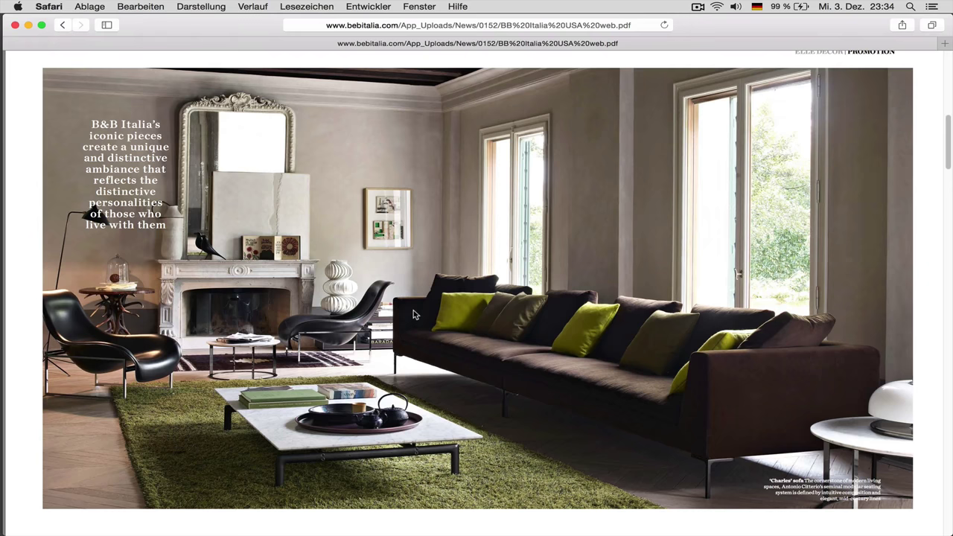
{"action": "key", "text": "super+Tab"}
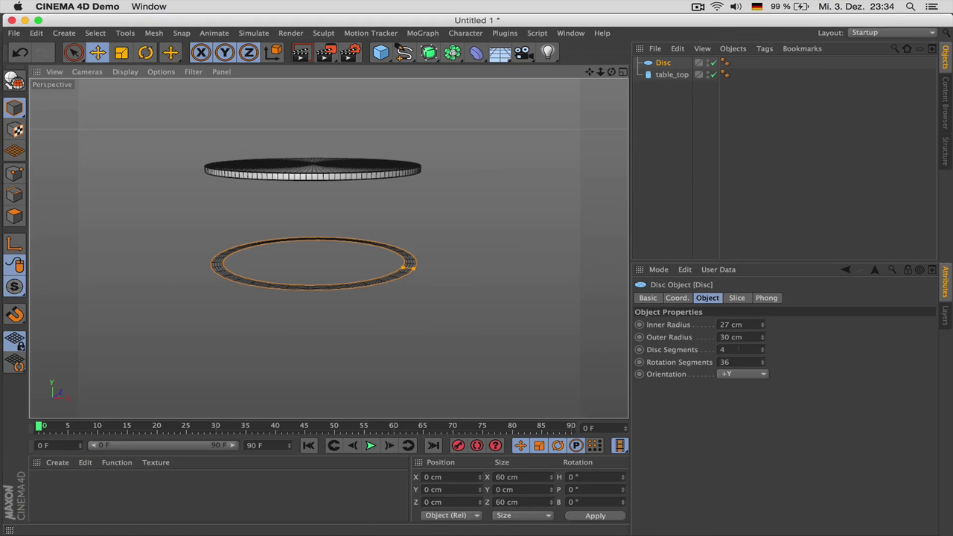
{"action": "left_click", "coordinate": [726, 325]}
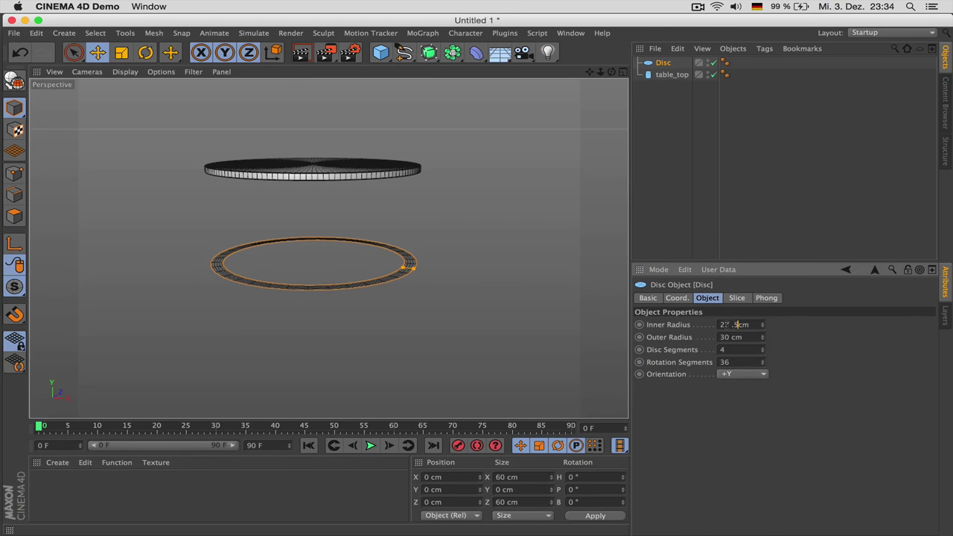
{"action": "type", "text": "0,5"}
{"action": "key", "text": "Return"}
{"action": "left_click", "coordinate": [720, 324]}
{"action": "type", "text": "1"}
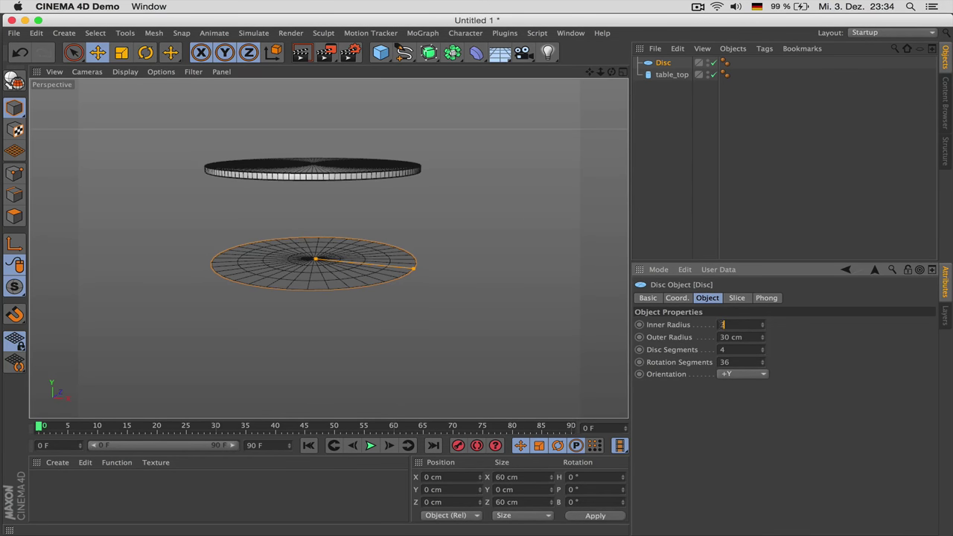
{"action": "type", "text": "7.5"}
{"action": "key", "text": "Return"}
{"action": "key", "text": "super+Tab"}
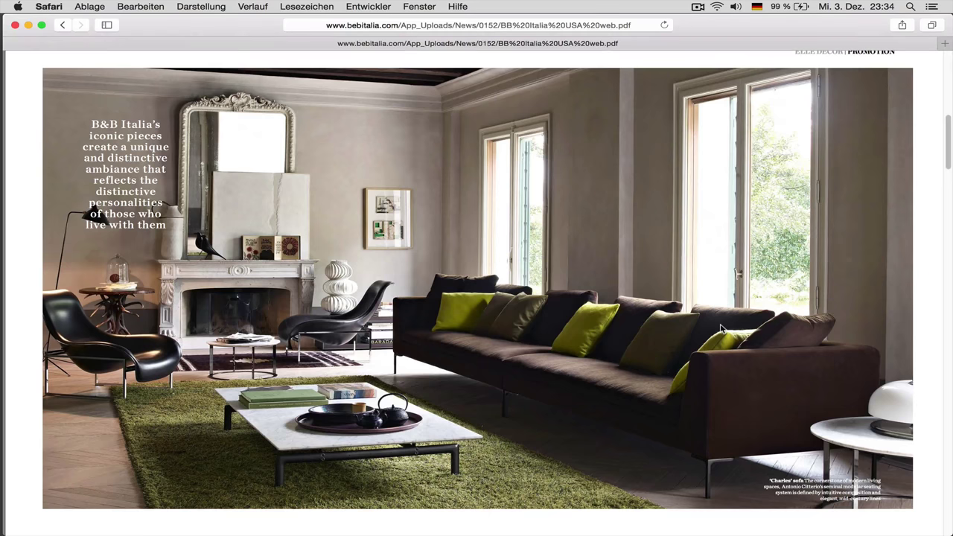
{"action": "key", "text": "super+Tab"}
Set the ring's rotation segments to 400.
{"action": "left_click_drag", "start_coordinate": [495, 210], "coordinate": [495, 248], "text": "alt"}
{"action": "middle_click_drag", "start_coordinate": [450, 221], "coordinate": [463, 248], "text": "alt"}
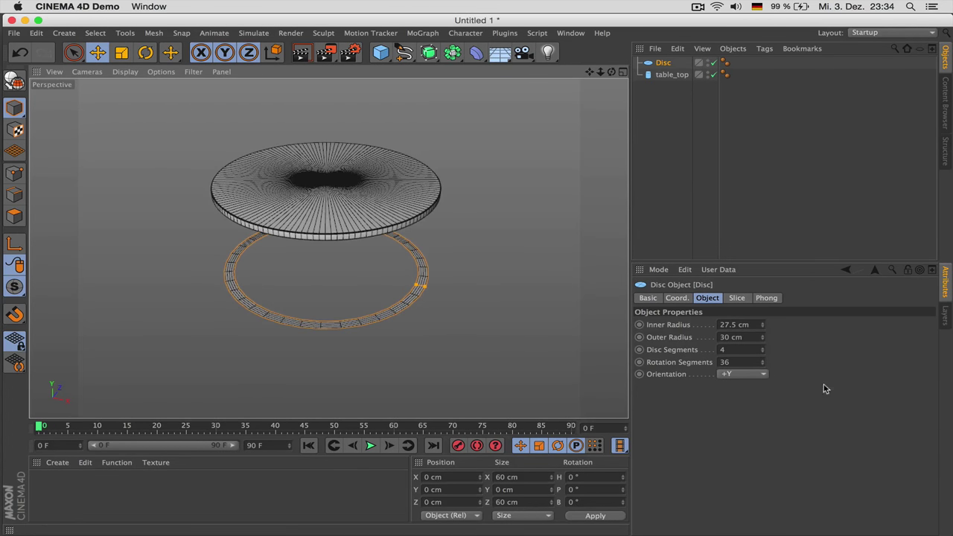
{"action": "left_click", "coordinate": [745, 362]}
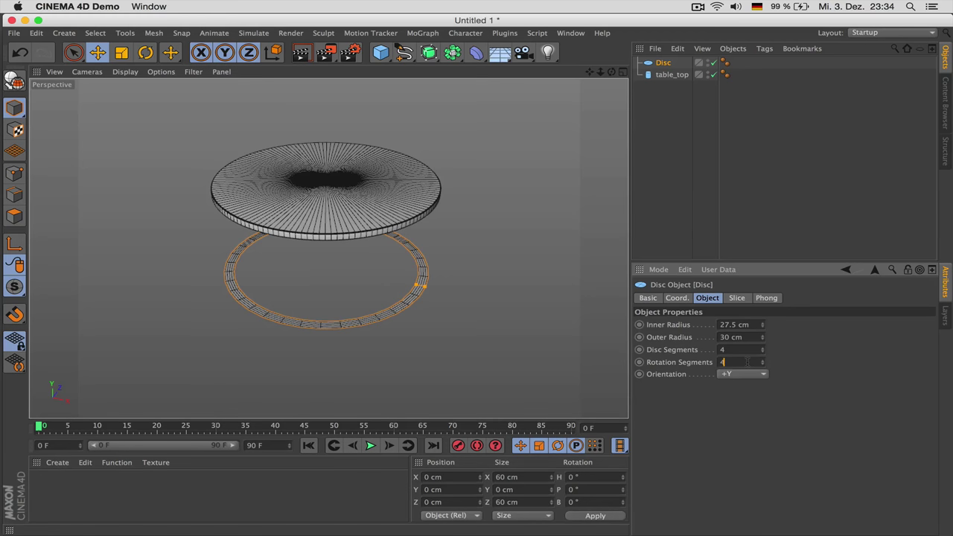
{"action": "type", "text": "400"}
{"action": "key", "text": "Return"}
{"action": "scroll", "coordinate": [318, 315], "scroll_direction": "up", "scroll_amount": 5}
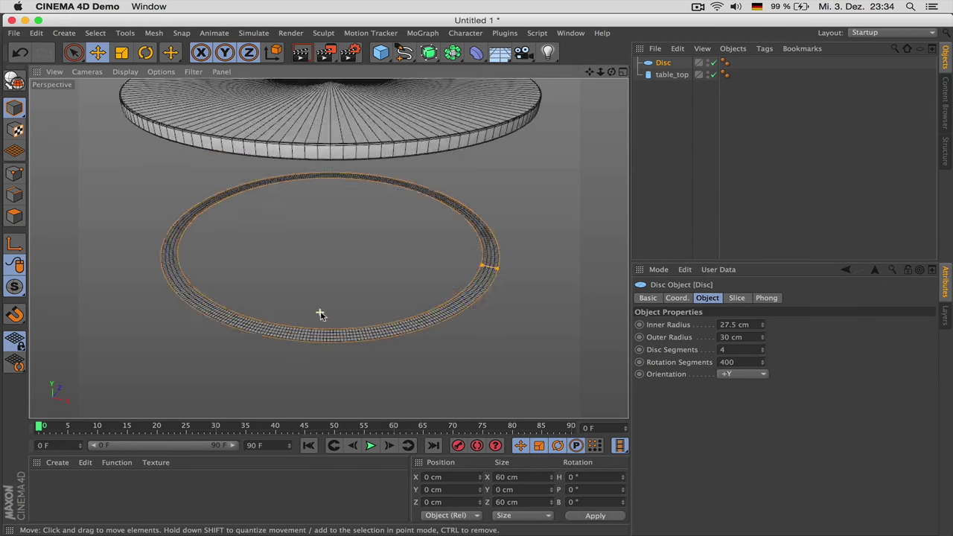
{"action": "scroll", "coordinate": [406, 352], "scroll_direction": "down", "scroll_amount": 3}
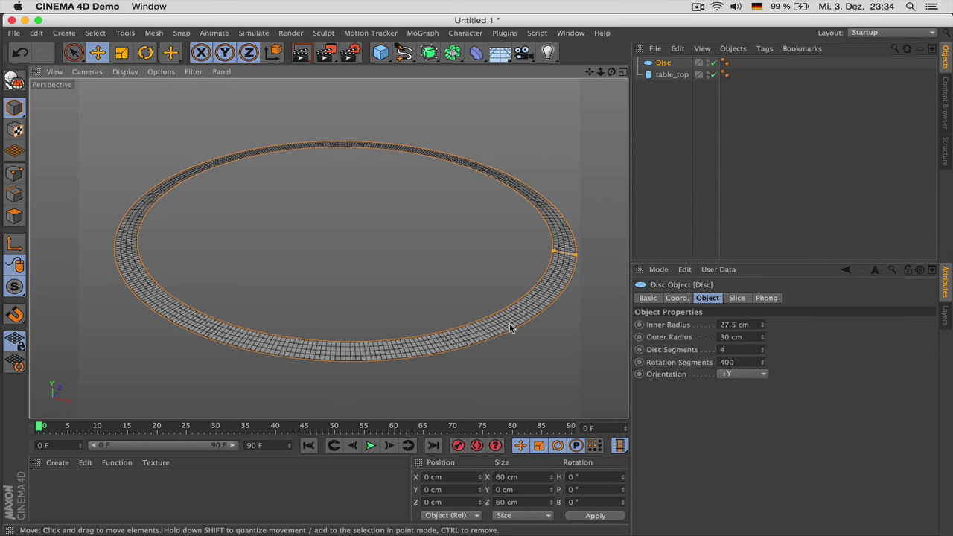
Recheck the reference photo in Safari, reduce the ring to 1 disc segment in Cinema 4D, and make it an editable polygon object.
{"action": "key", "text": "super+Tab"}
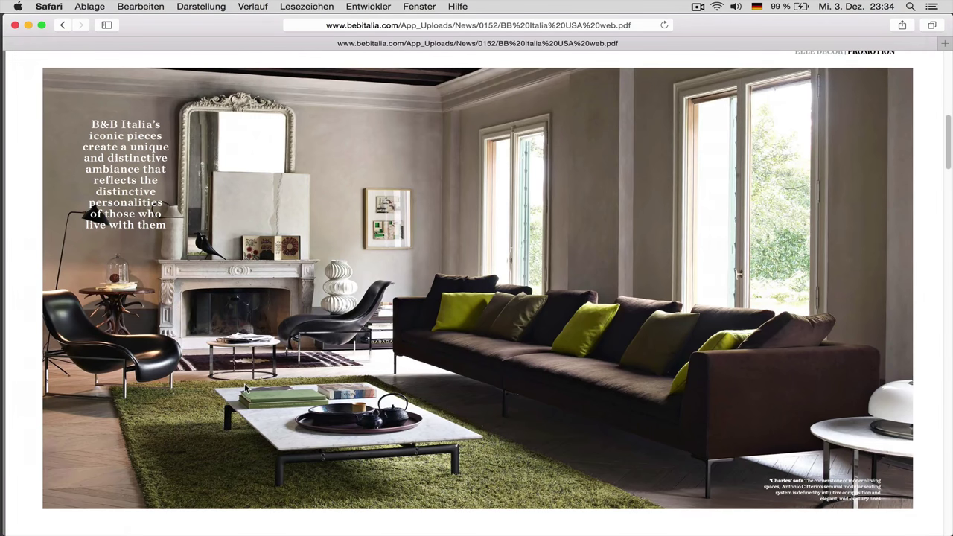
{"action": "key", "text": "super+Tab"}
{"action": "double_click", "coordinate": [741, 349]}
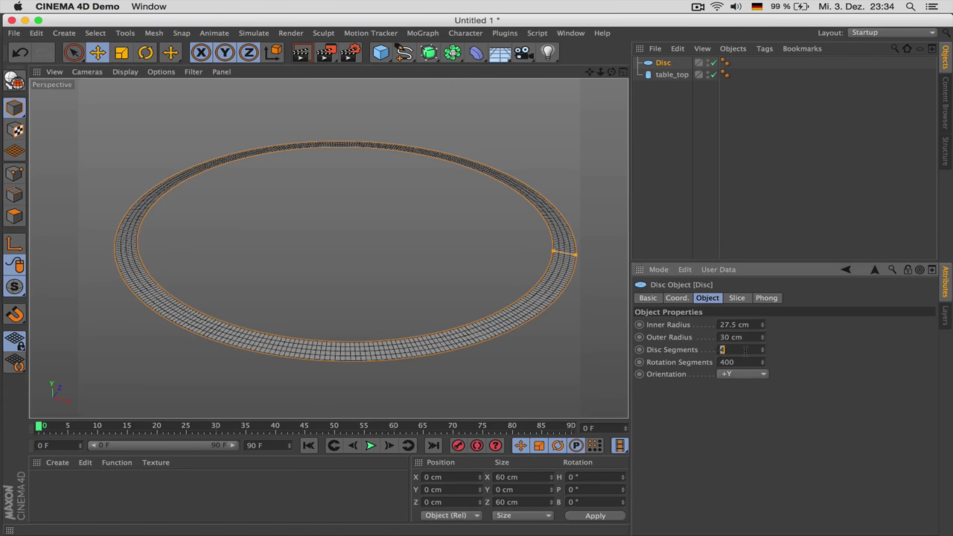
{"action": "type", "text": "1"}
{"action": "key", "text": "Return"}
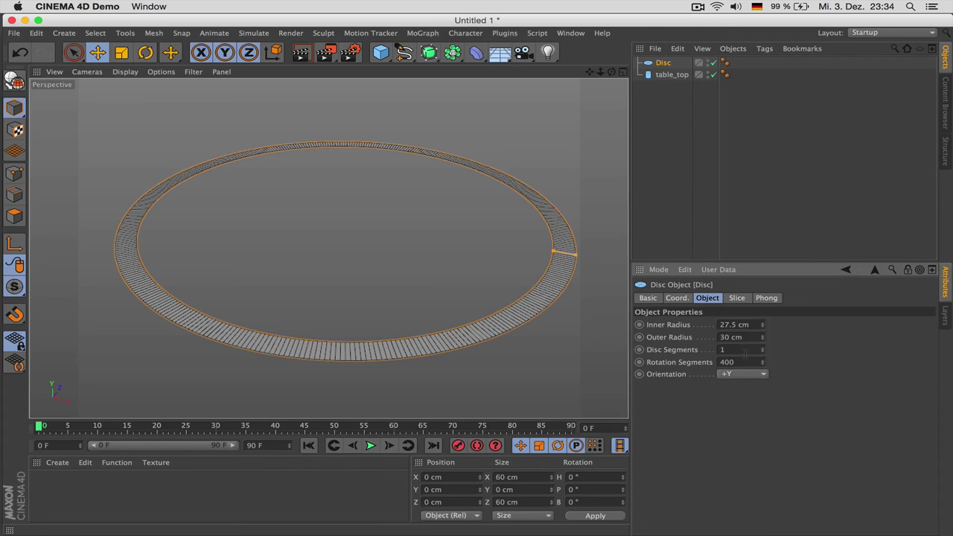
{"action": "key", "text": "c"}
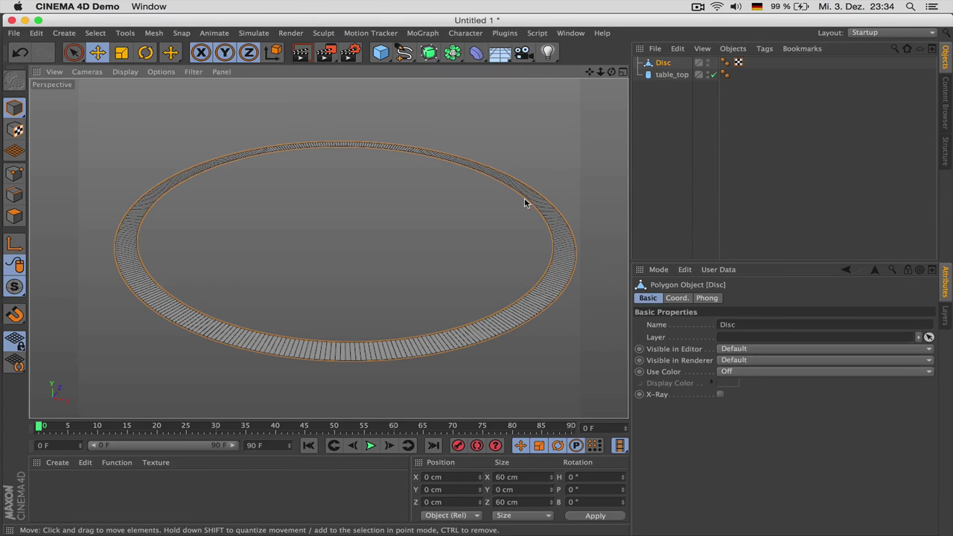
Rename the Disc polygon object to table_foot.
{"action": "double_click", "coordinate": [662, 63]}
{"action": "type", "text": "t"}
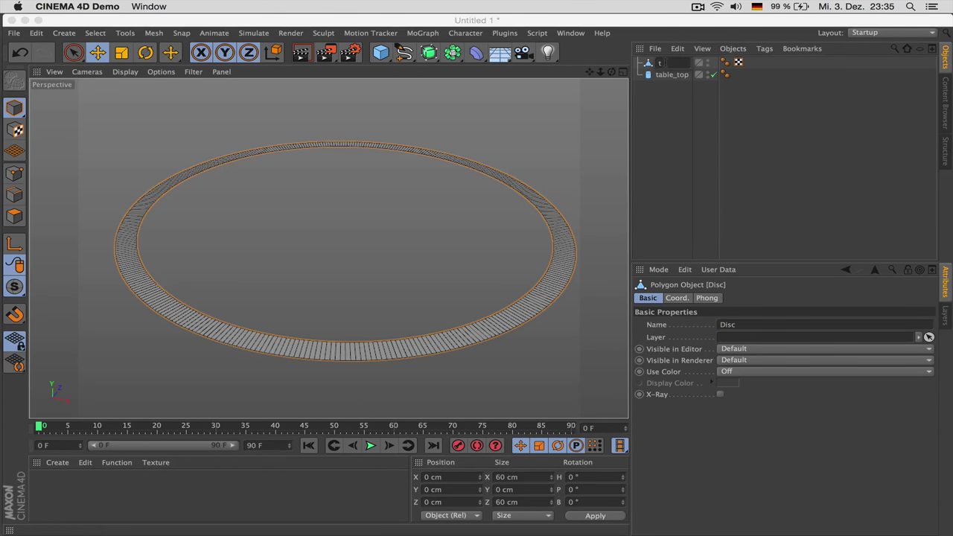
{"action": "type", "text": "able_foot"}
{"action": "key", "text": "Return"}
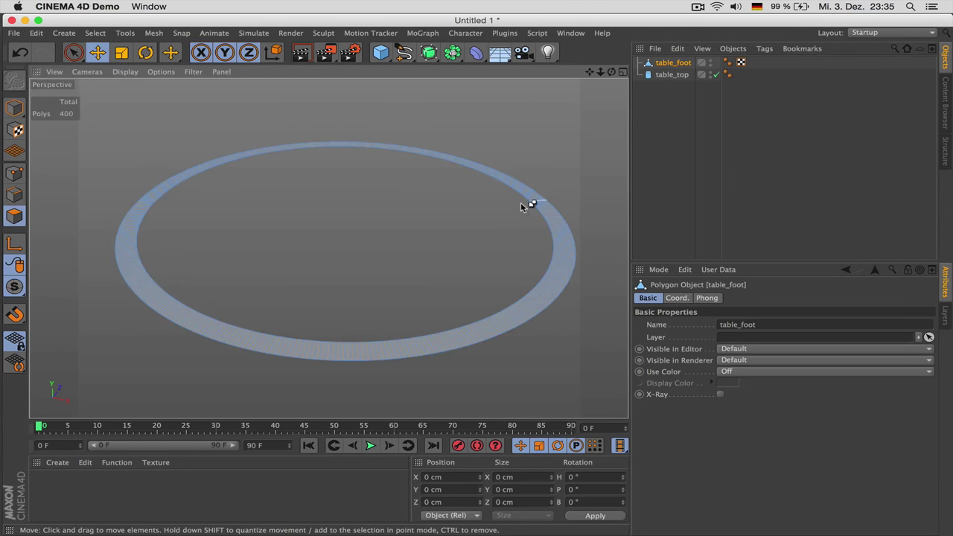
Extrude all polygons of the table_foot ring with an offset of 0.2 cm.
{"action": "key", "text": "ctrl+a"}
{"action": "key", "text": "d"}
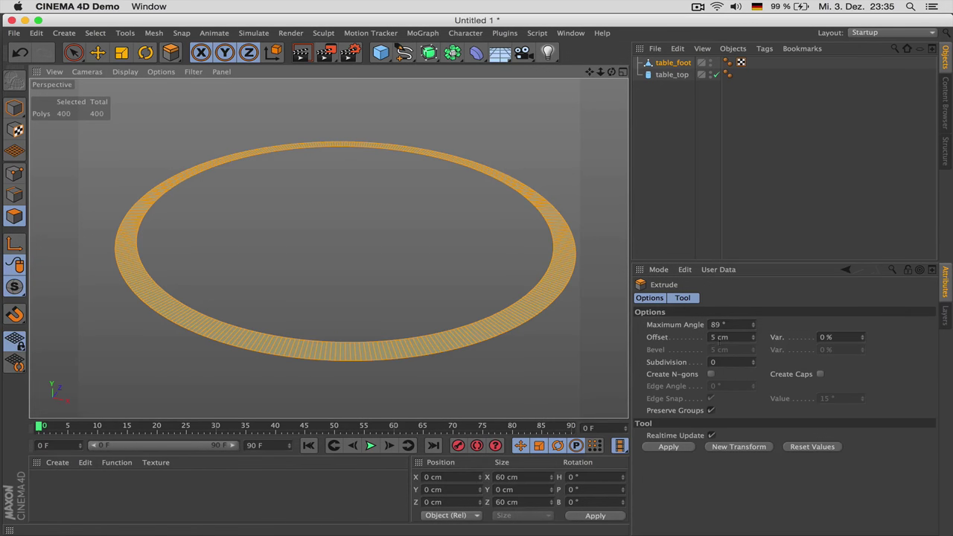
{"action": "left_click", "coordinate": [736, 337]}
{"action": "type", "text": ".2"}
{"action": "key", "text": "Return"}
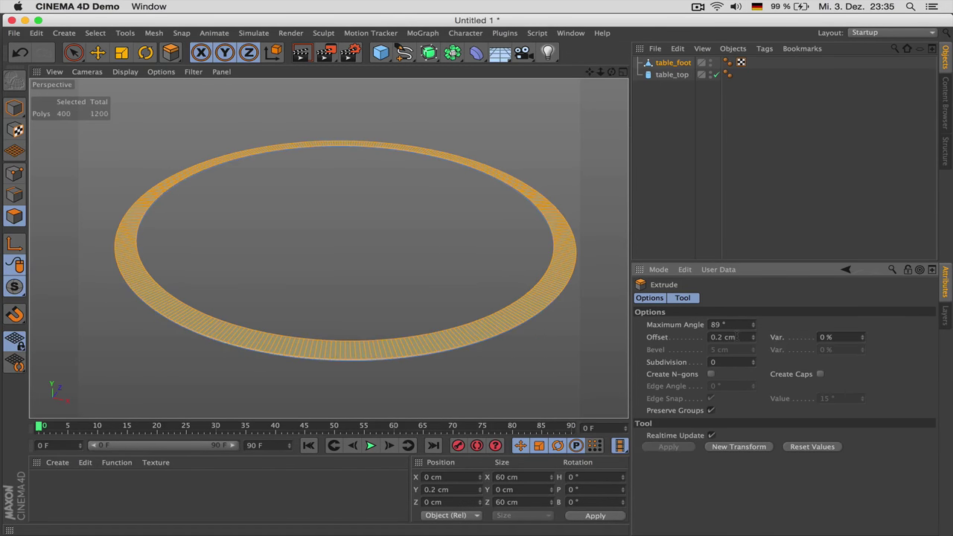
Recheck the reference photo in Safari, set the ring's extrusion offset to 0.5 cm in Cinema 4D, and enable Create Caps.
{"action": "key", "text": "super+Tab"}
{"action": "key", "text": "super+Tab"}
{"action": "key", "text": "BackSpace"}
{"action": "type", "text": "5"}
{"action": "key", "text": "Return"}
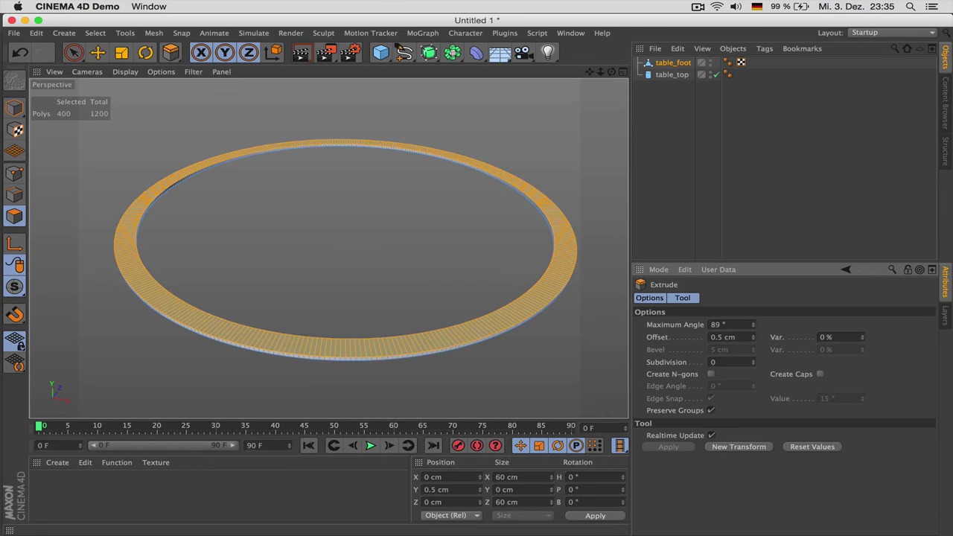
{"action": "left_click", "coordinate": [820, 374]}
{"action": "mouse_move", "coordinate": [612, 72]}
{"action": "left_mouse_down"}
{"action": "mouse_move", "coordinate": [611, 142]}
{"action": "mouse_move", "coordinate": [611, 82]}
{"action": "left_mouse_up"}
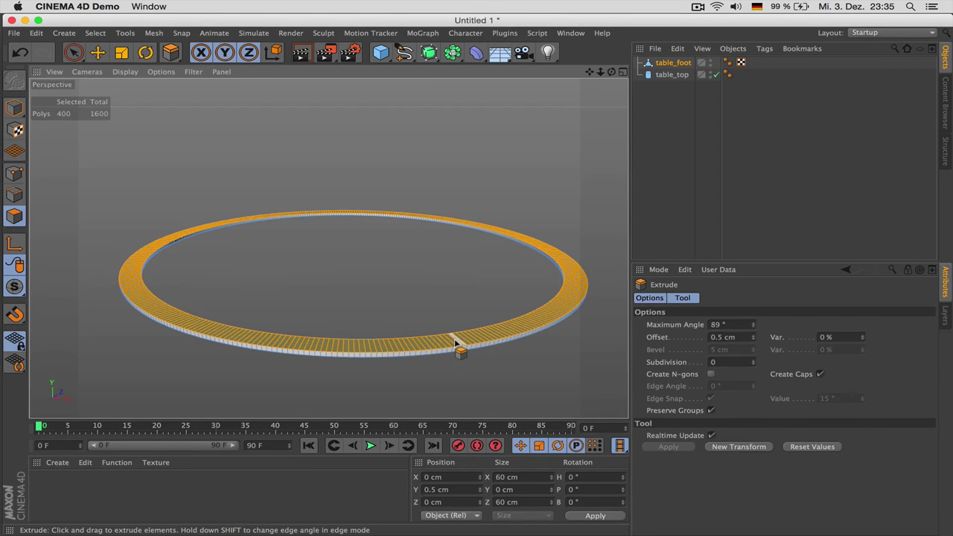
Loop-select the inner and outer rim edges on both the upper and lower faces of the table_foot ring.
{"action": "key", "text": "Return"}
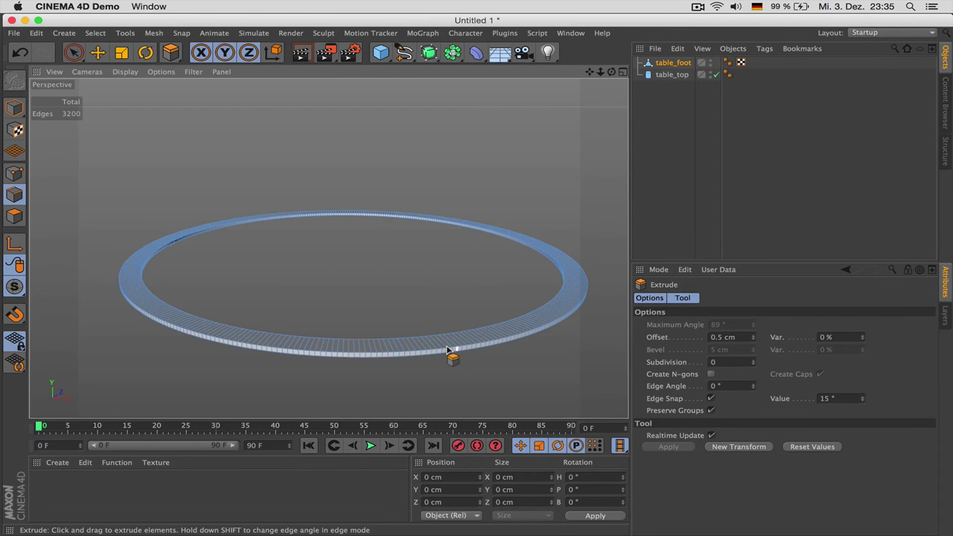
{"action": "key", "text": "u"}
{"action": "key", "text": "l"}
{"action": "left_click", "coordinate": [435, 342]}
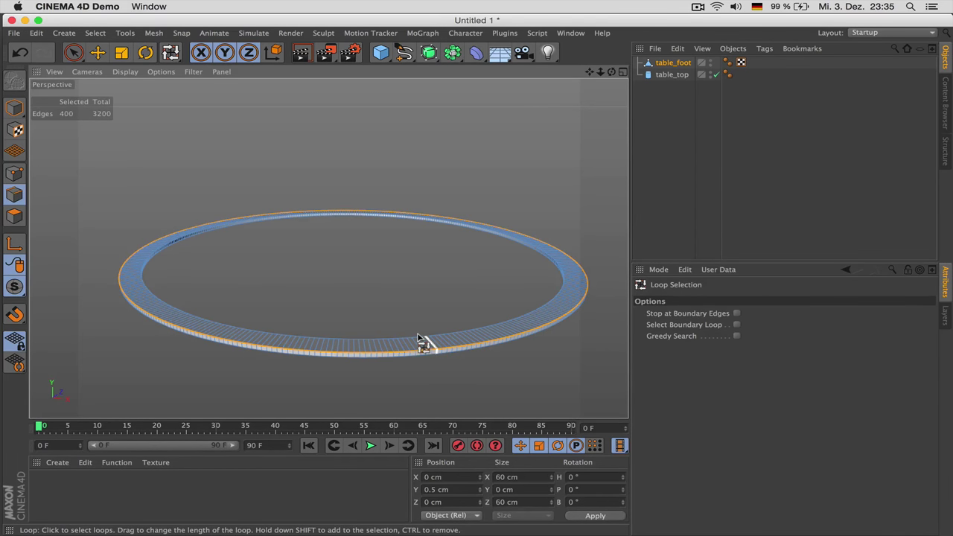
{"action": "scroll", "coordinate": [436, 338], "scroll_direction": "up", "scroll_amount": 3}
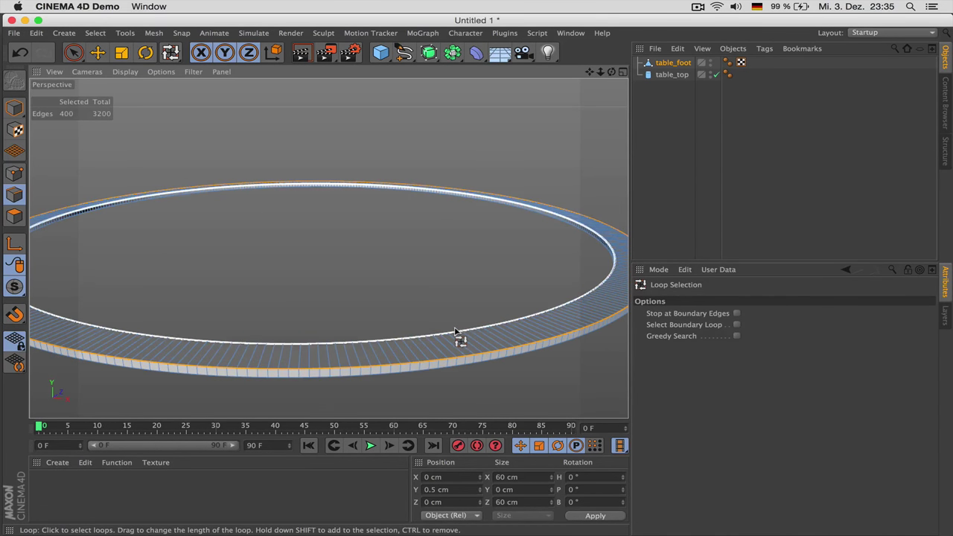
{"action": "left_click", "coordinate": [456, 333], "text": "shift"}
{"action": "left_click", "coordinate": [447, 370], "text": "shift"}
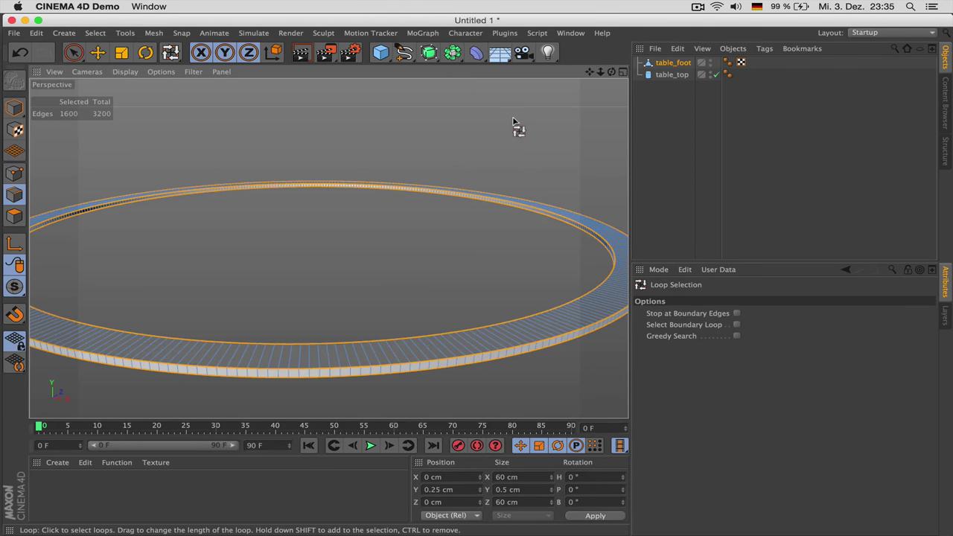
Bevel the selected rim edges with an offset of about 0.07 cm and 3 subdivisions, and deselect the ring.
{"action": "key", "text": "m"}
{"action": "key", "text": "s"}
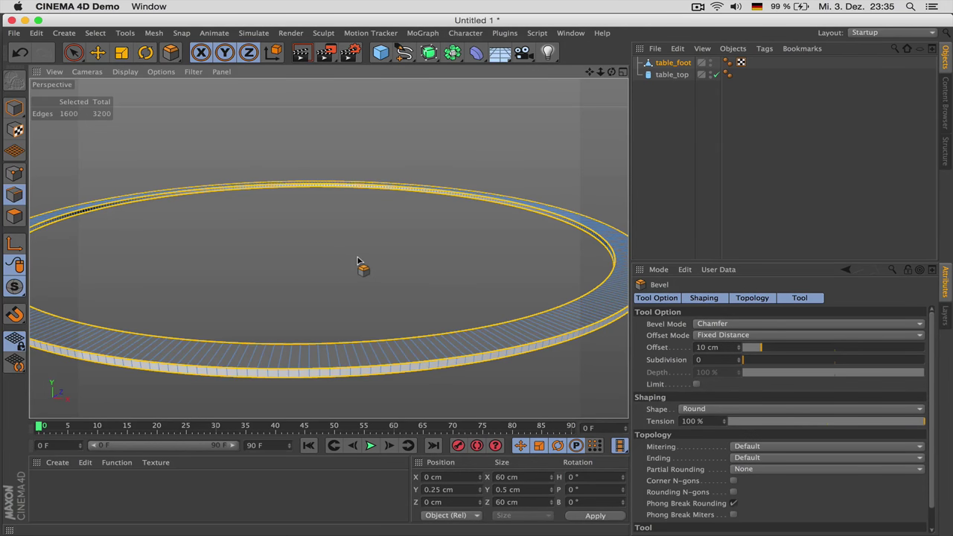
{"action": "left_click_drag", "start_coordinate": [361, 260], "coordinate": [367, 266]}
{"action": "left_click", "coordinate": [720, 359]}
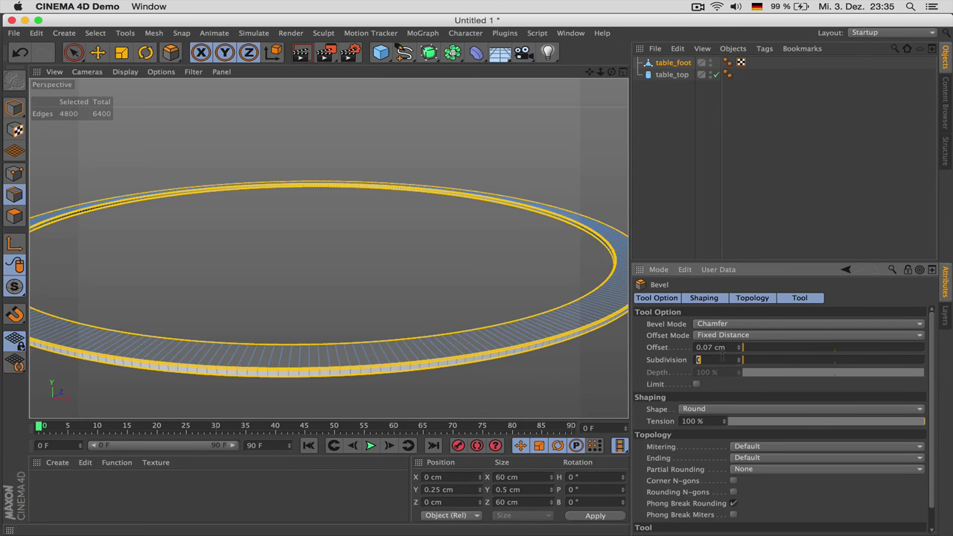
{"action": "type", "text": "3"}
{"action": "key", "text": "Return"}
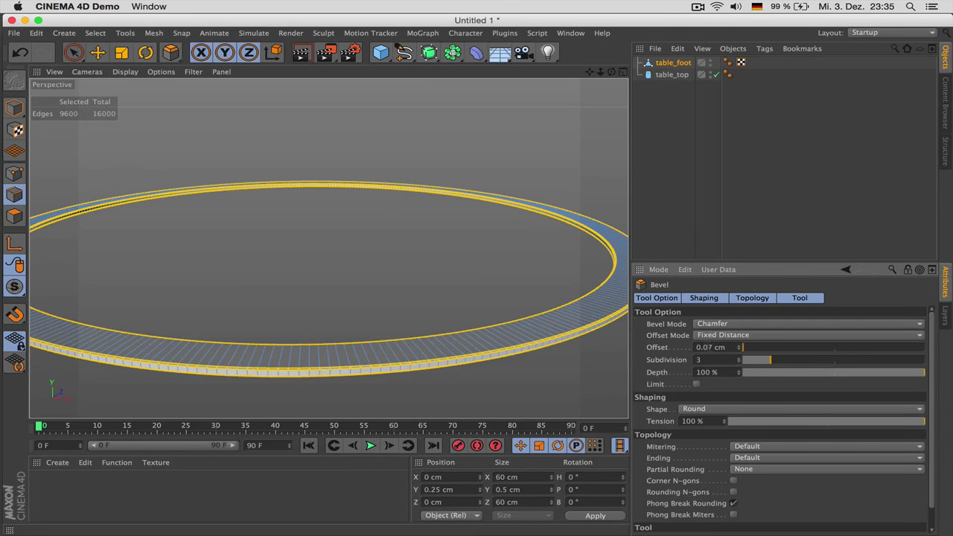
{"action": "double_click", "coordinate": [705, 347]}
{"action": "scroll", "coordinate": [555, 347], "scroll_direction": "up", "scroll_amount": 10}
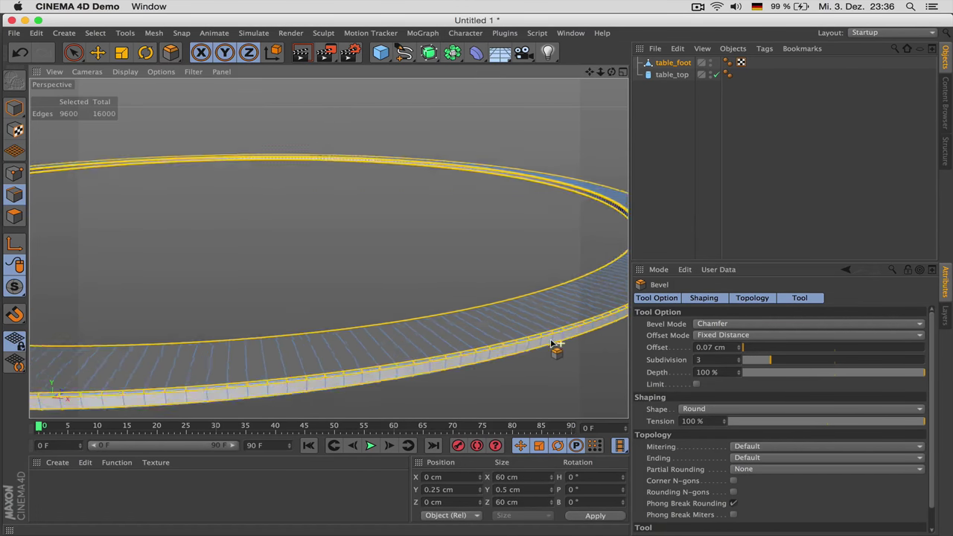
{"action": "left_click", "coordinate": [658, 195]}
Select table_foot, frame it in the maximized Top view, and disable the table_top cylinder.
{"action": "scroll", "coordinate": [521, 245], "scroll_direction": "down", "scroll_amount": 10}
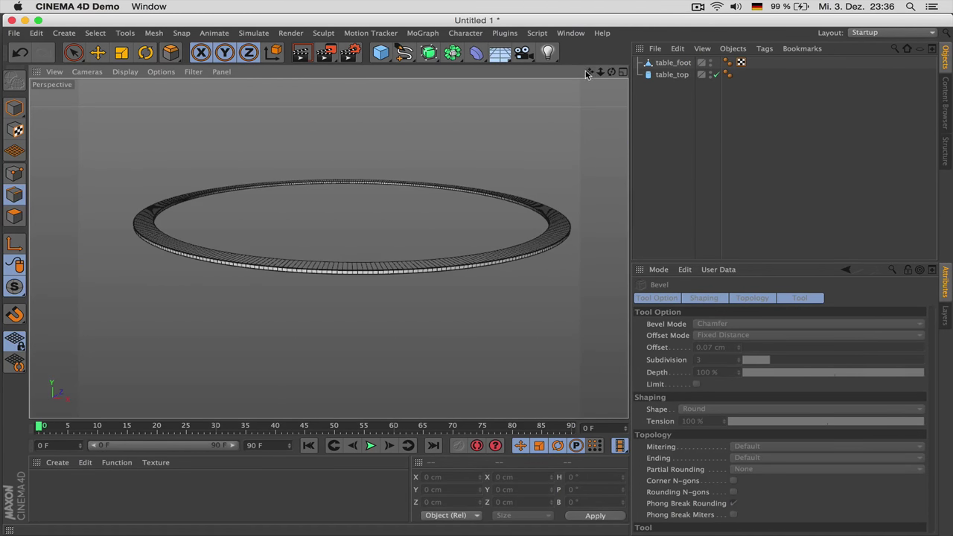
{"action": "left_click_drag", "start_coordinate": [589, 73], "coordinate": [564, 169]}
{"action": "scroll", "coordinate": [328, 248], "scroll_direction": "down", "scroll_amount": 8}
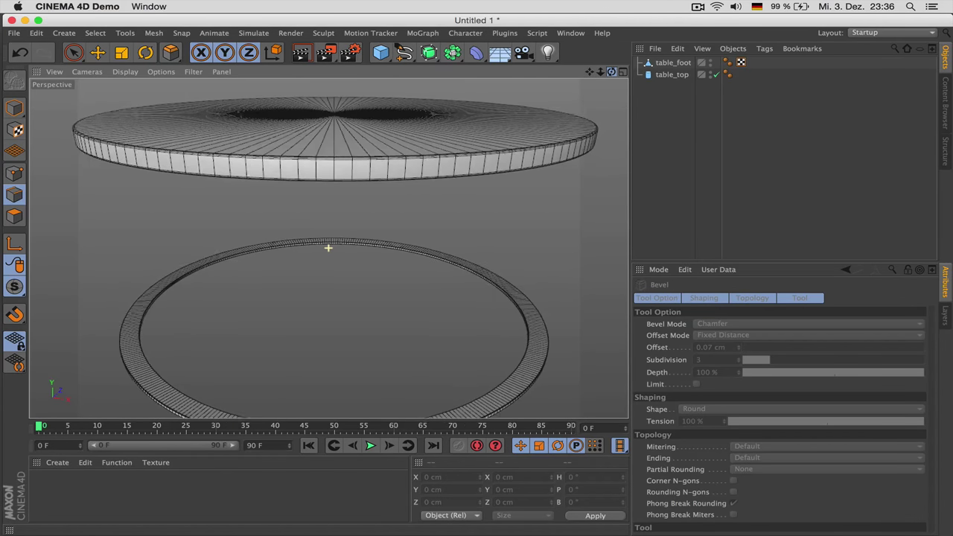
{"action": "left_click_drag", "start_coordinate": [600, 72], "coordinate": [607, 72]}
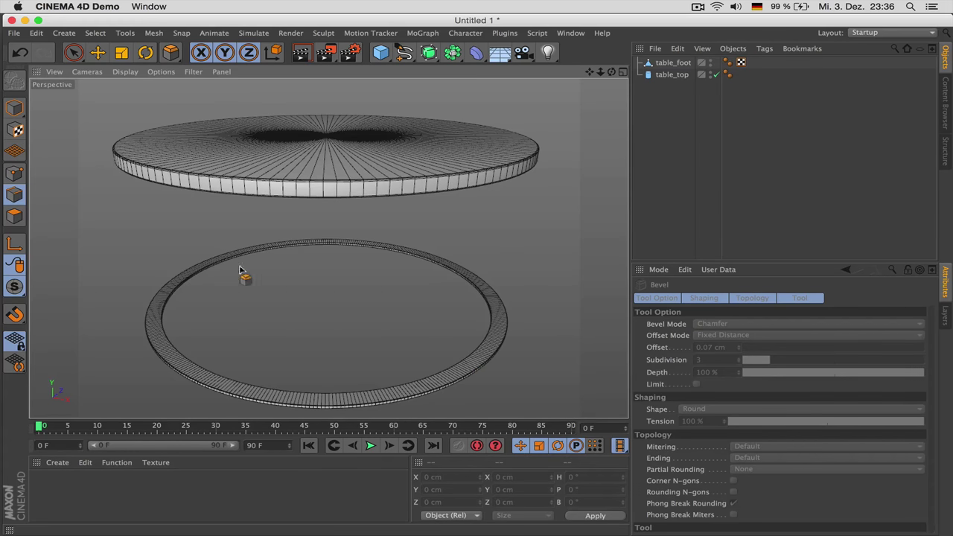
{"action": "left_click", "coordinate": [680, 75]}
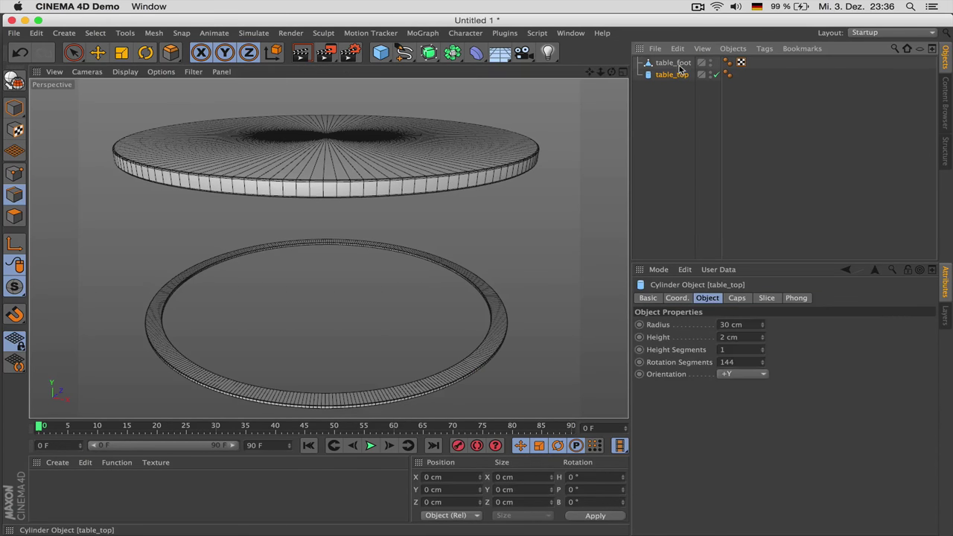
{"action": "left_click", "coordinate": [679, 63]}
{"action": "middle_click", "coordinate": [525, 222]}
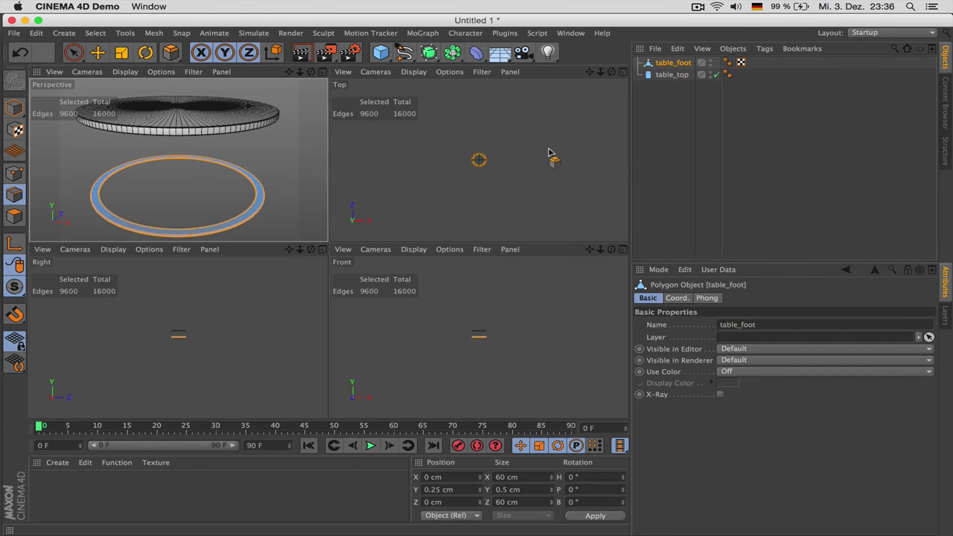
{"action": "middle_click", "coordinate": [461, 176]}
{"action": "key", "text": "o"}
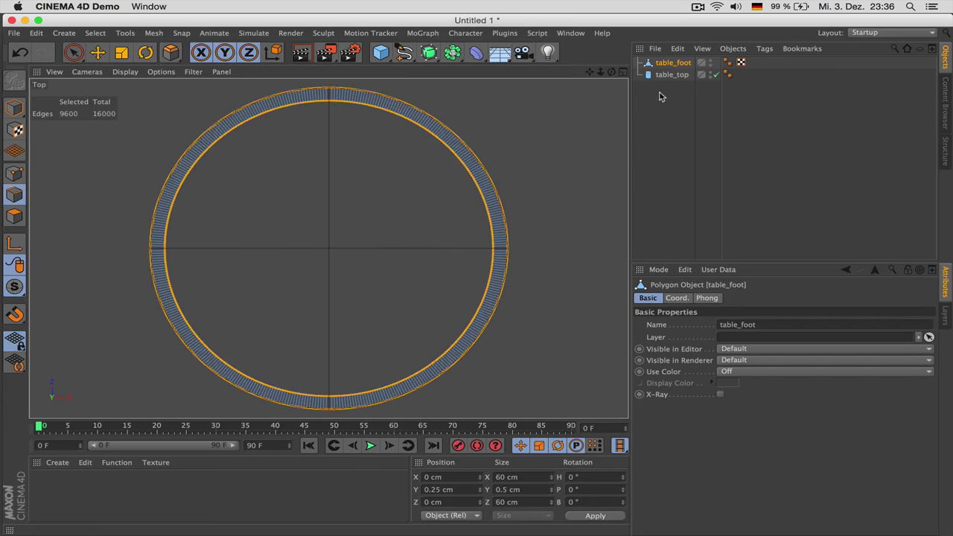
{"action": "left_click", "coordinate": [716, 75]}
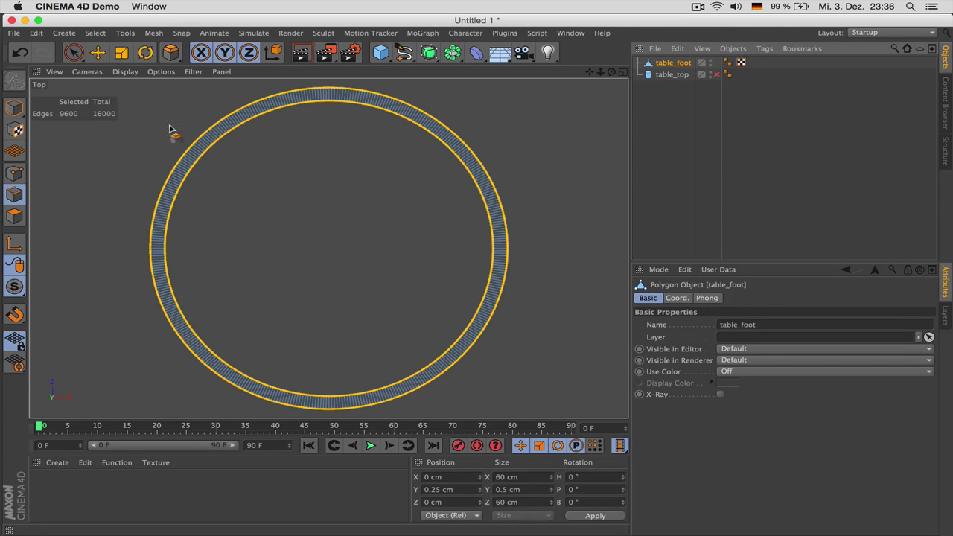
Using Live Selection with radius 1, select only the ring's upper-face polygon at the +X end, just on the -Z side of the X axis.
{"action": "left_click", "coordinate": [76, 57]}
{"action": "left_click", "coordinate": [15, 217]}
{"action": "scroll", "coordinate": [513, 234], "scroll_direction": "up", "scroll_amount": 10}
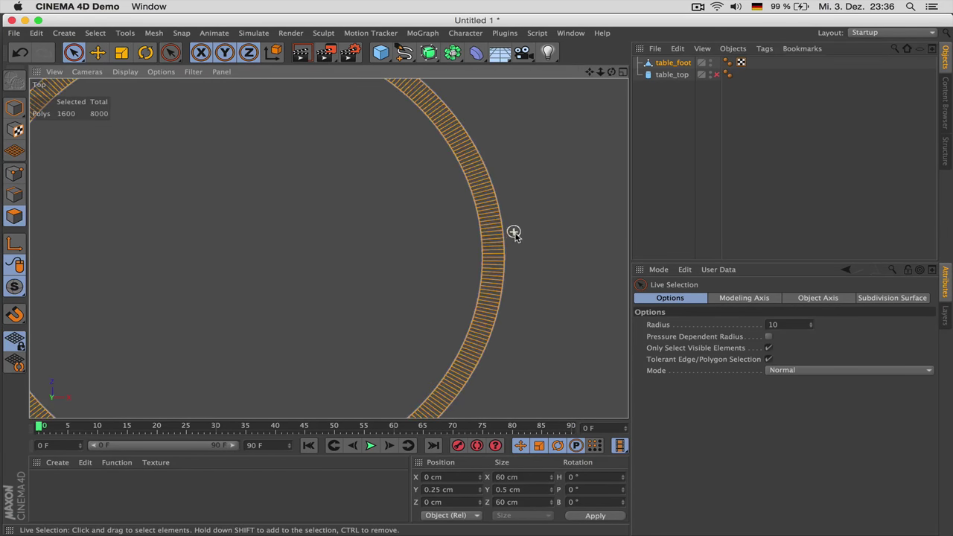
{"action": "left_click", "coordinate": [536, 248]}
{"action": "scroll", "coordinate": [536, 247], "scroll_direction": "down", "scroll_amount": 5}
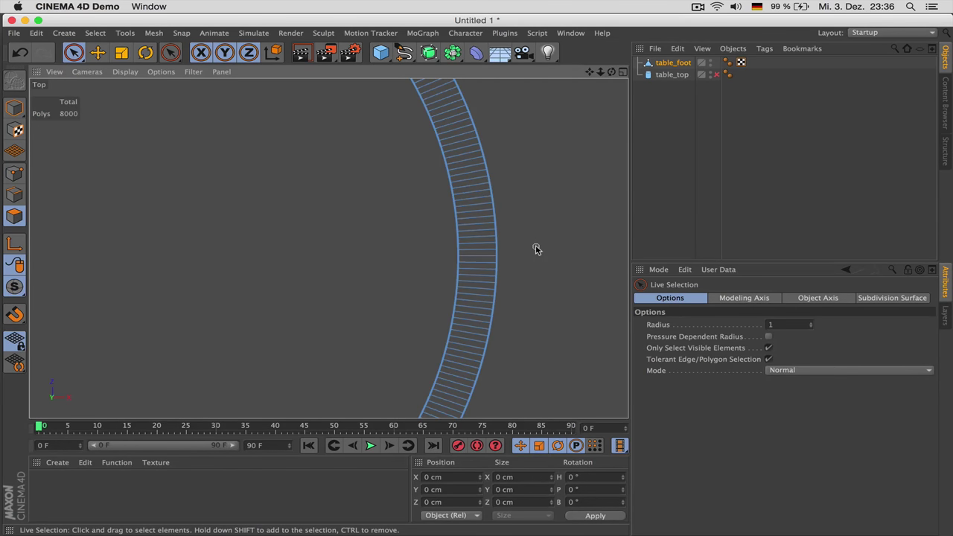
{"action": "left_click", "coordinate": [483, 261]}
Add the ring's upper-face polygon at the -Z end, just on the -X side of the Z axis, to the selection.
{"action": "scroll", "coordinate": [574, 191], "scroll_direction": "down", "scroll_amount": 5}
{"action": "scroll", "coordinate": [362, 358], "scroll_direction": "down", "scroll_amount": 2}
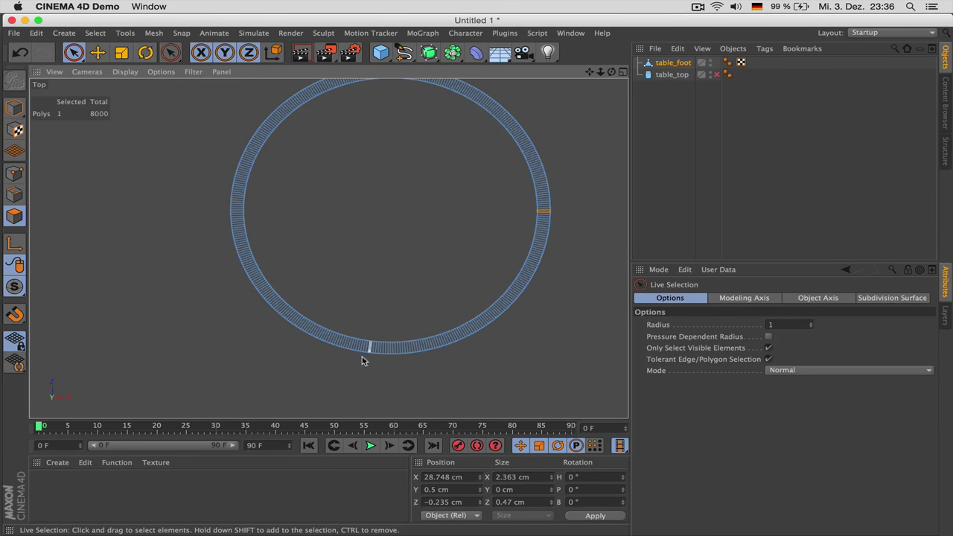
{"action": "scroll", "coordinate": [395, 356], "scroll_direction": "up", "scroll_amount": 2}
{"action": "scroll", "coordinate": [395, 356], "scroll_direction": "up", "scroll_amount": 10}
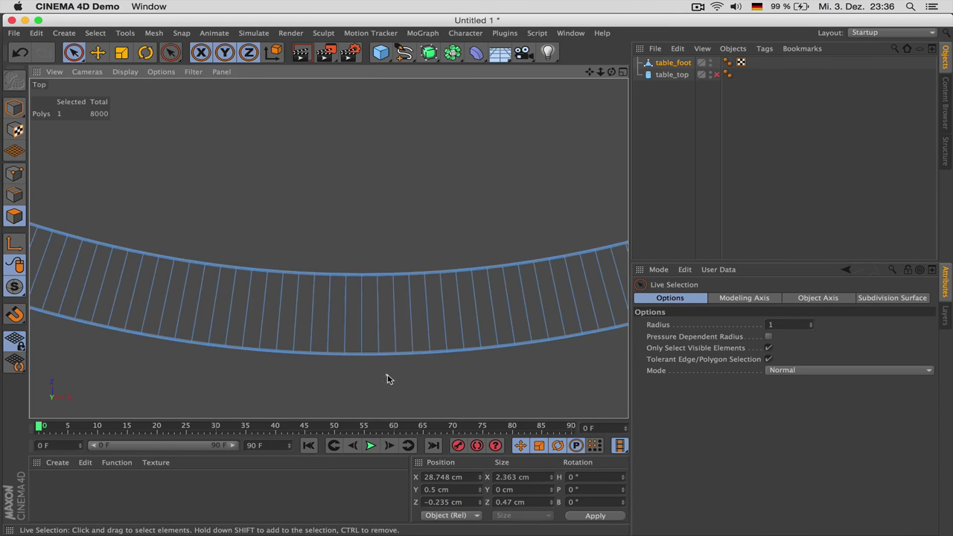
{"action": "left_click", "coordinate": [361, 344], "text": "shift"}
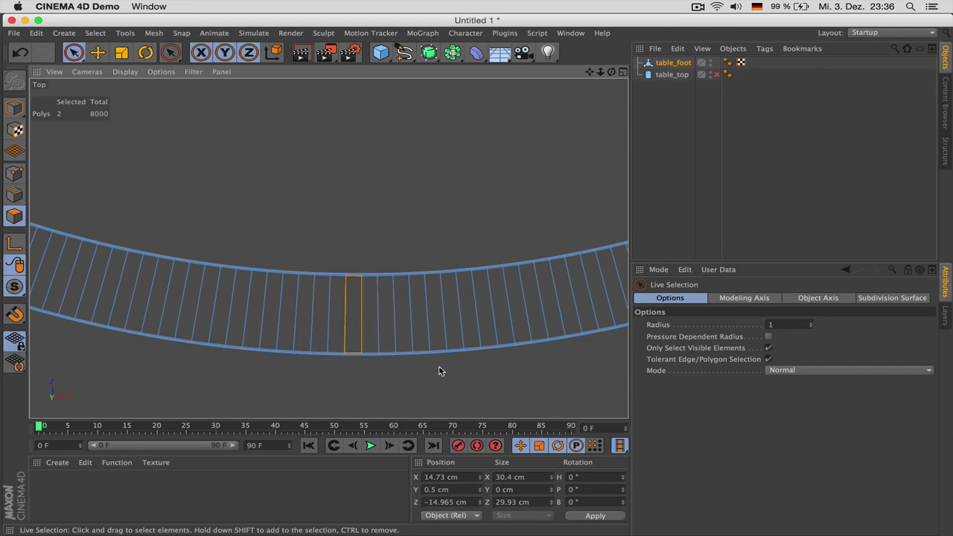
Add the ring's upper-face polygon at the -X end, just on the +Z side of the X axis, to the selection.
{"action": "scroll", "coordinate": [445, 369], "scroll_direction": "down", "scroll_amount": 5}
{"action": "scroll", "coordinate": [439, 367], "scroll_direction": "down", "scroll_amount": 3}
{"action": "scroll", "coordinate": [325, 217], "scroll_direction": "up", "scroll_amount": 8}
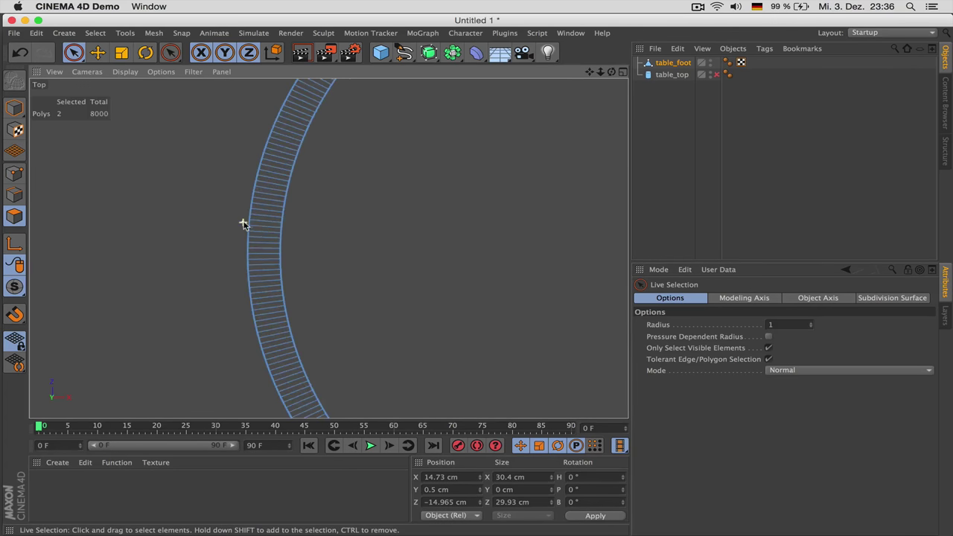
{"action": "scroll", "coordinate": [287, 254], "scroll_direction": "up", "scroll_amount": 3}
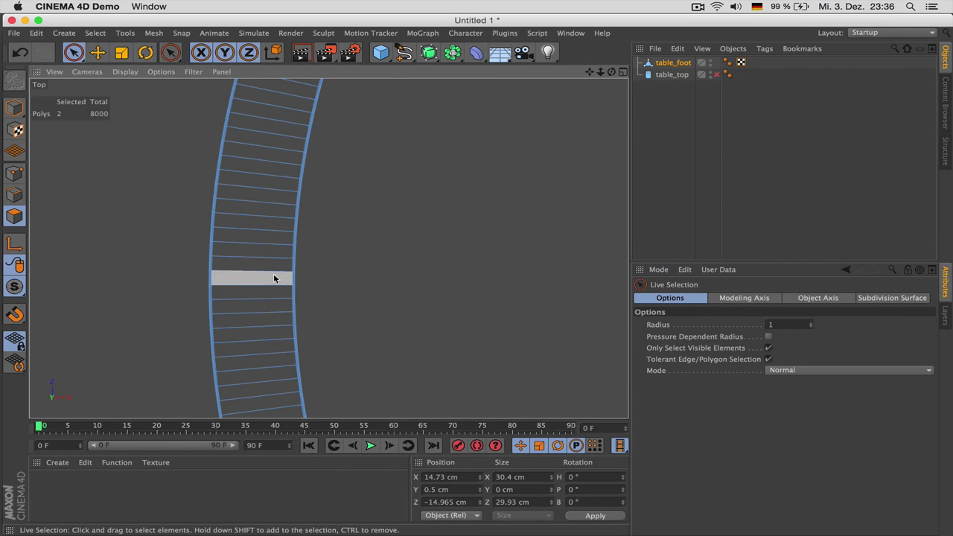
{"action": "left_click", "coordinate": [274, 279], "text": "shift"}
Add the ring's upper-face polygon at the +Z end, just on the +X side of the Z axis, to the selection.
{"action": "scroll", "coordinate": [264, 272], "scroll_direction": "down", "scroll_amount": 5}
{"action": "scroll", "coordinate": [372, 146], "scroll_direction": "up", "scroll_amount": 6}
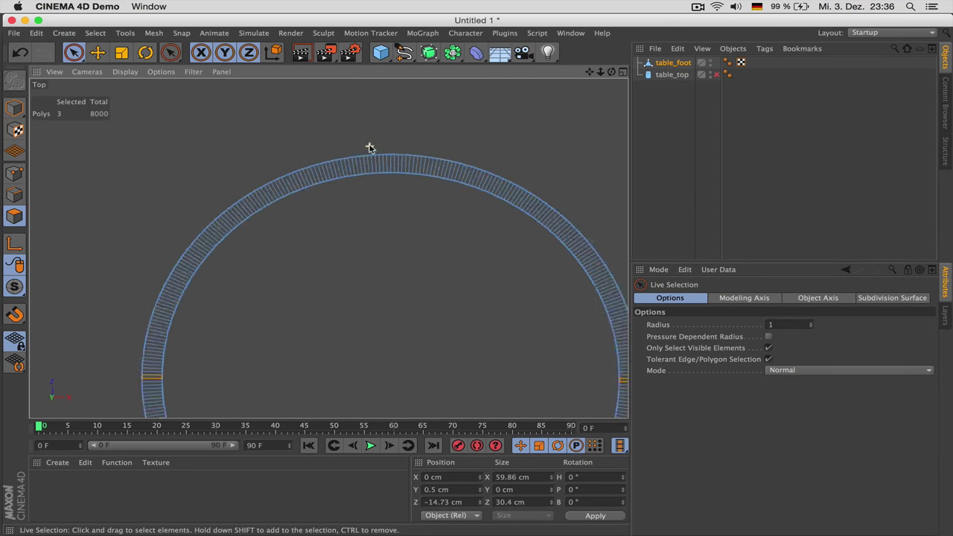
{"action": "scroll", "coordinate": [409, 170], "scroll_direction": "up", "scroll_amount": 5}
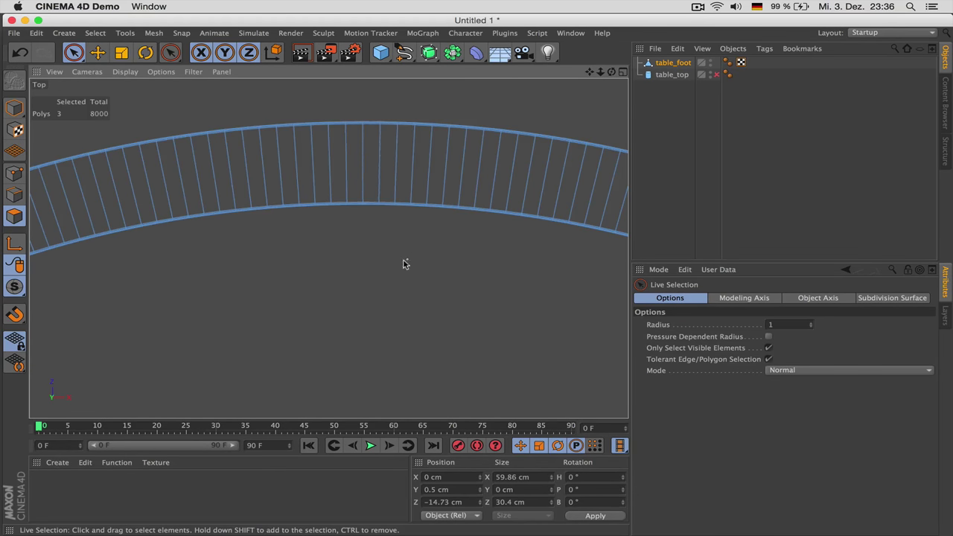
{"action": "left_click", "coordinate": [371, 177], "text": "shift"}
{"action": "scroll", "coordinate": [424, 291], "scroll_direction": "down", "scroll_amount": 8}
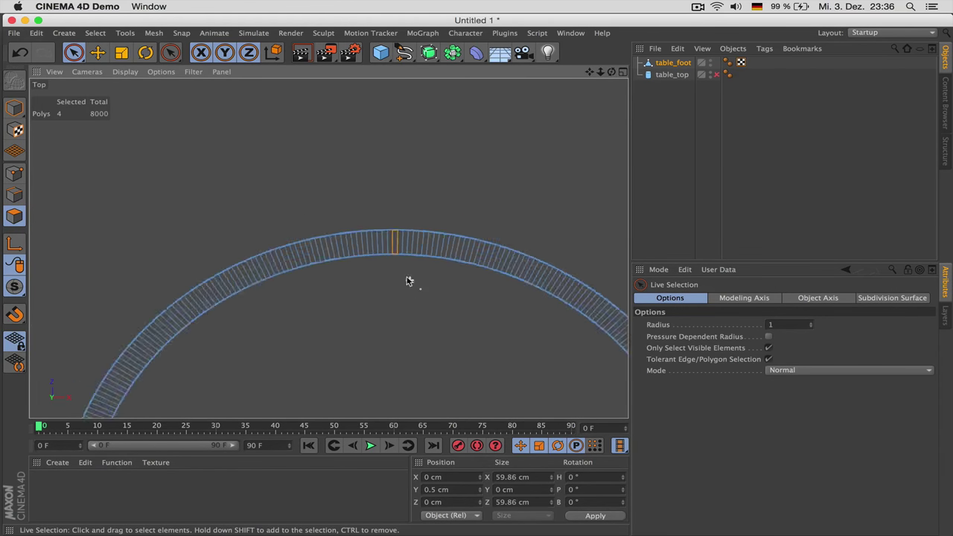
Show the grid in the Top view behind the ring and its four selected polygons.
{"action": "scroll", "coordinate": [429, 362], "scroll_direction": "up", "scroll_amount": 3}
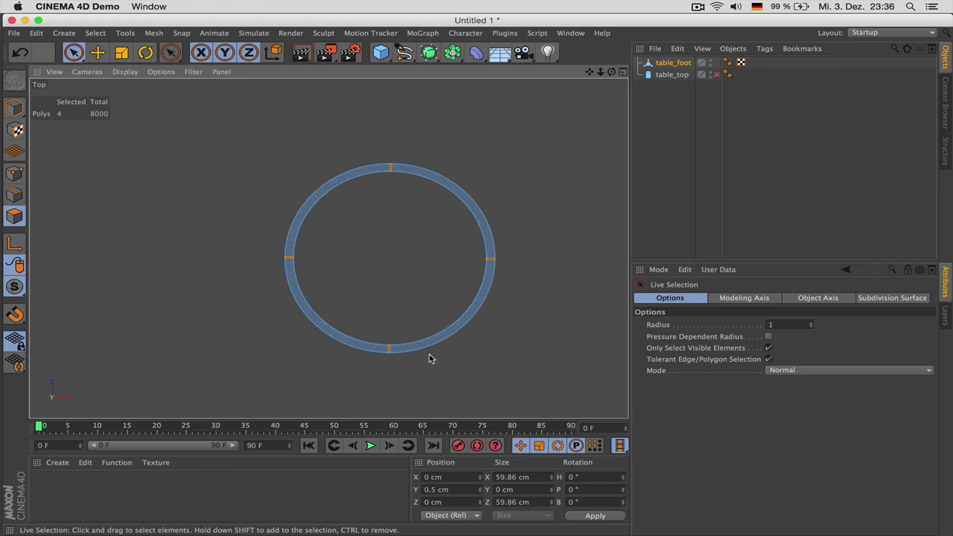
{"action": "scroll", "coordinate": [429, 359], "scroll_direction": "up", "scroll_amount": 2}
{"action": "left_click", "coordinate": [194, 73]}
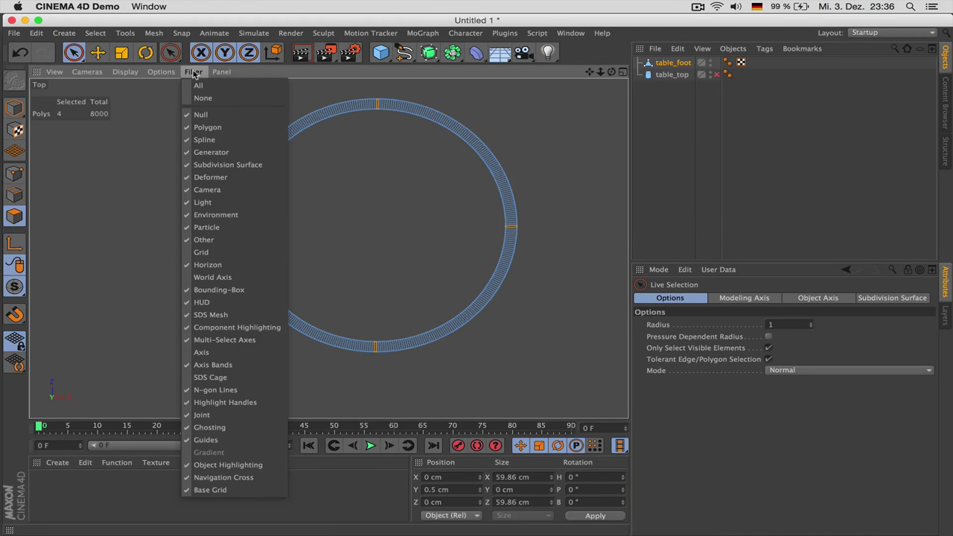
{"action": "left_click", "coordinate": [202, 253]}
{"action": "scroll", "coordinate": [504, 223], "scroll_direction": "up", "scroll_amount": 2}
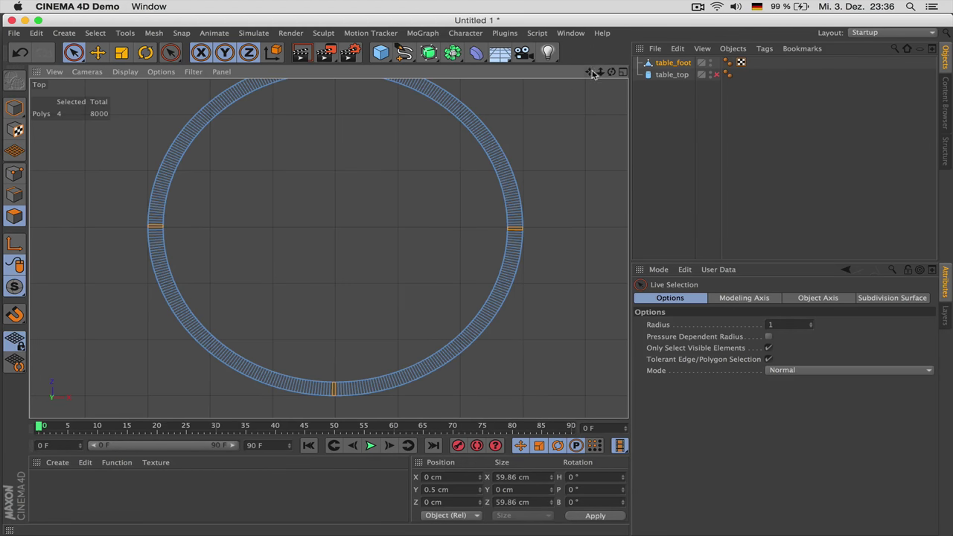
{"action": "left_click_drag", "start_coordinate": [589, 71], "coordinate": [353, 110]}
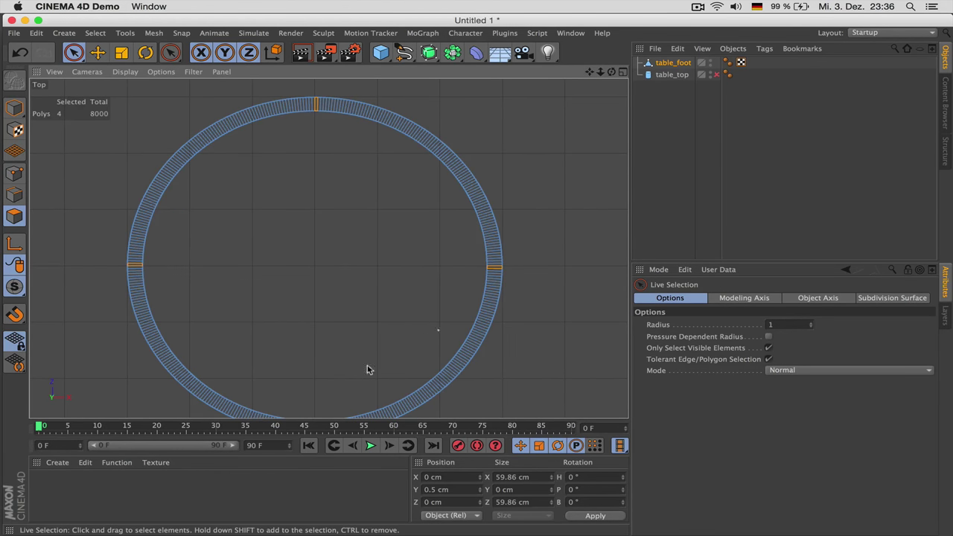
Return to the Perspective view and hide its grid.
{"action": "scroll", "coordinate": [387, 323], "scroll_direction": "down", "scroll_amount": 2}
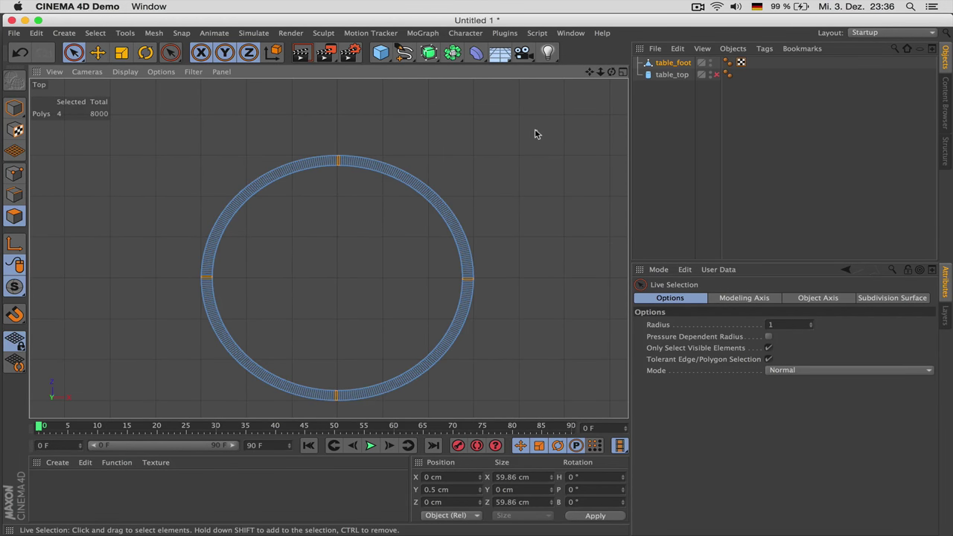
{"action": "middle_click", "coordinate": [421, 136]}
{"action": "middle_click", "coordinate": [196, 145]}
{"action": "left_click", "coordinate": [193, 71]}
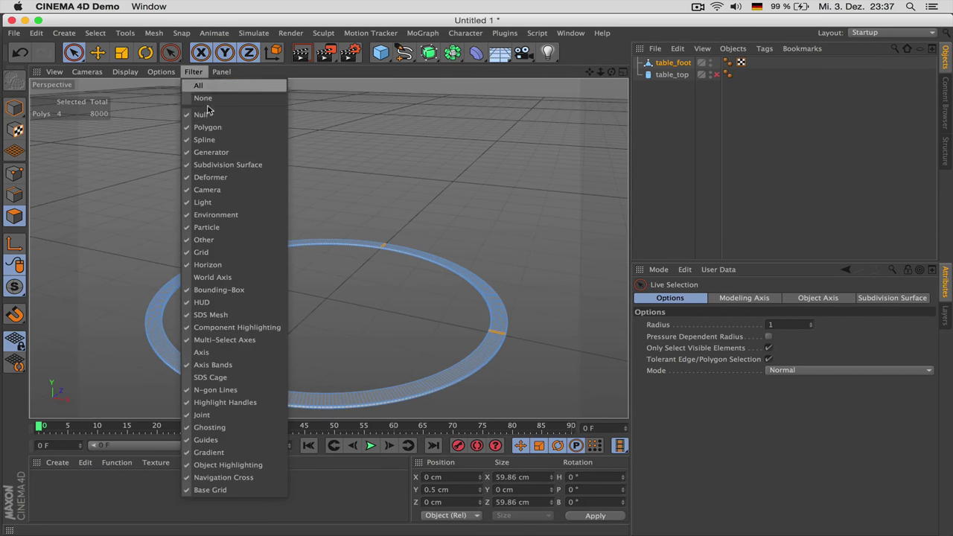
{"action": "left_click", "coordinate": [227, 253]}
Extrude the four selected ring polygons upward by about 12.6 cm with Create Caps turned off to form the lower leg halves.
{"action": "scroll", "coordinate": [374, 245], "scroll_direction": "down", "scroll_amount": 2}
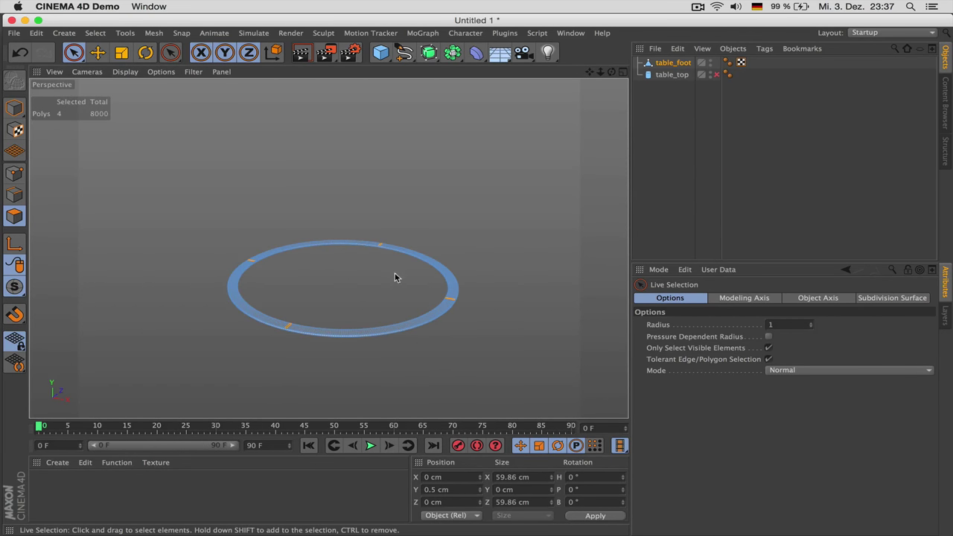
{"action": "scroll", "coordinate": [395, 278], "scroll_direction": "up", "scroll_amount": 3}
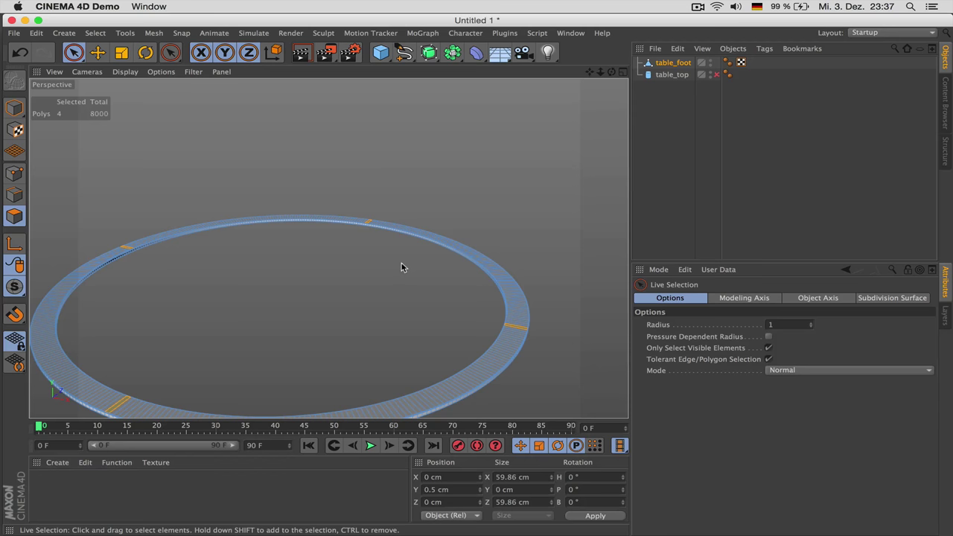
{"action": "key", "text": "d"}
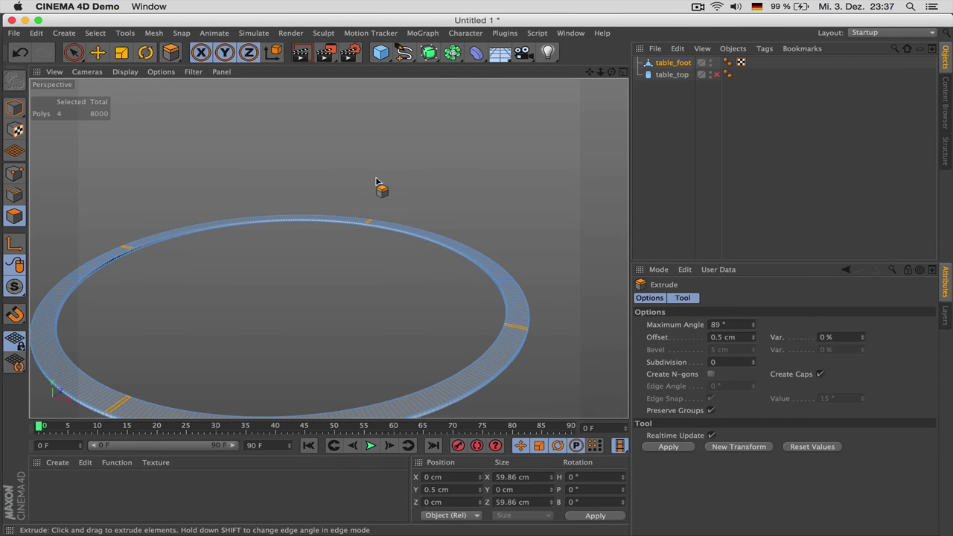
{"action": "left_click", "coordinate": [820, 373]}
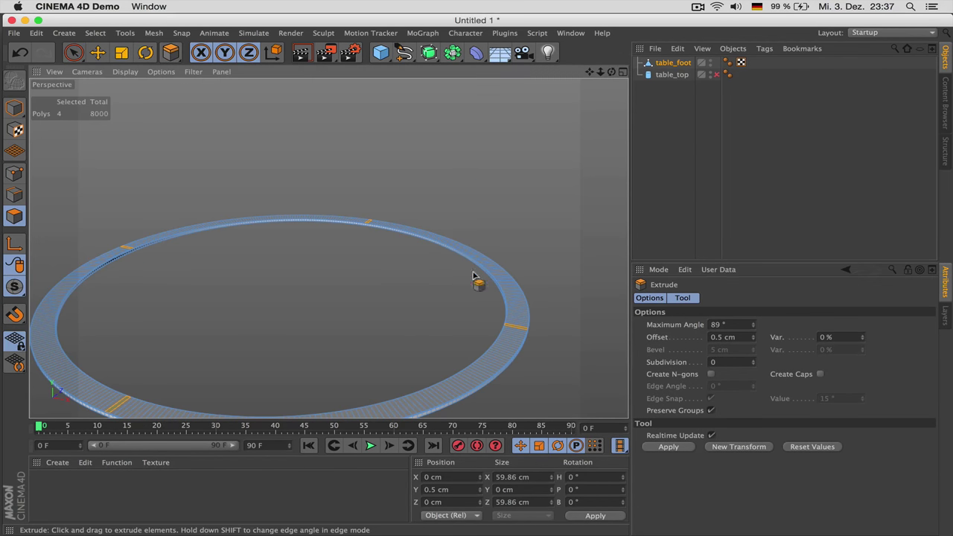
{"action": "left_click_drag", "start_coordinate": [474, 277], "coordinate": [512, 186]}
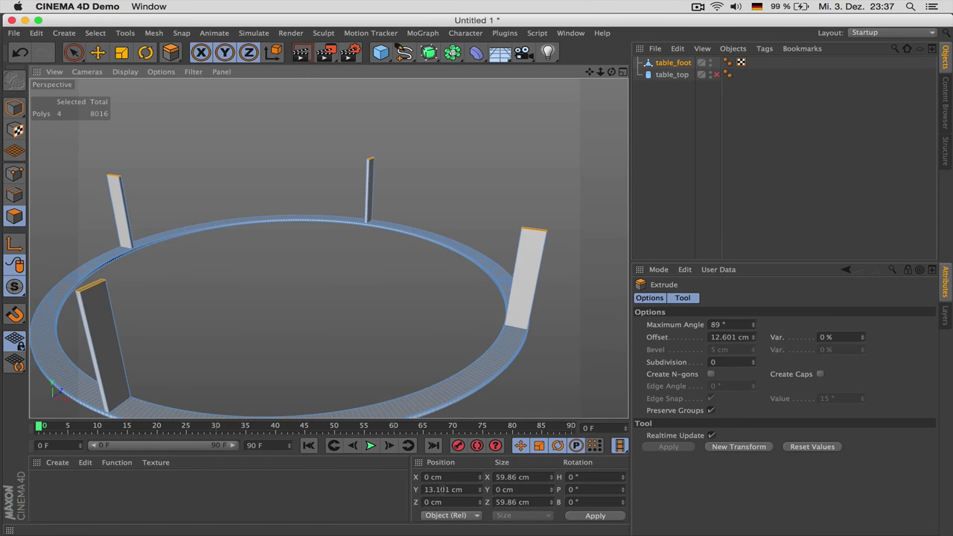
Set the Y position of the four selected leg ends to 15 cm and delete these end polygons.
{"action": "double_click", "coordinate": [447, 489]}
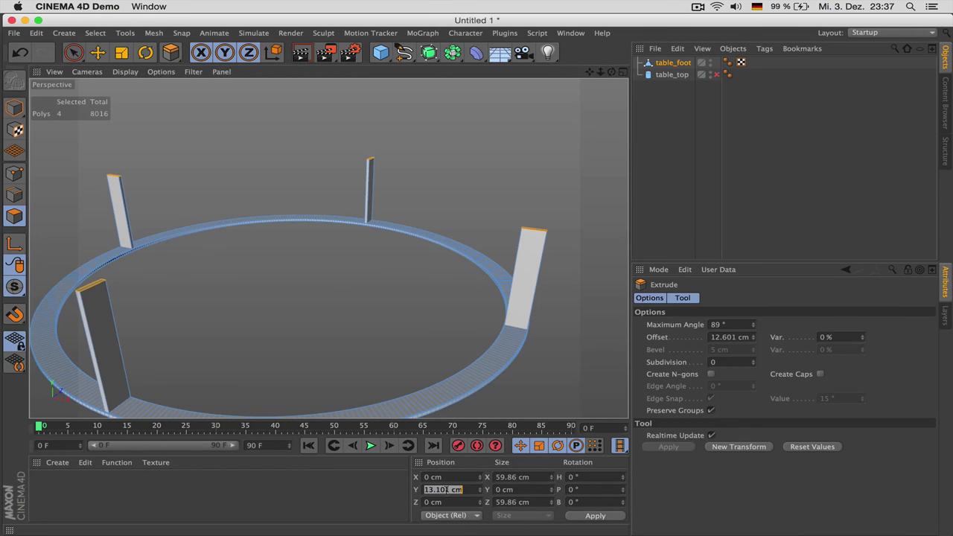
{"action": "type", "text": "15"}
{"action": "key", "text": "Return"}
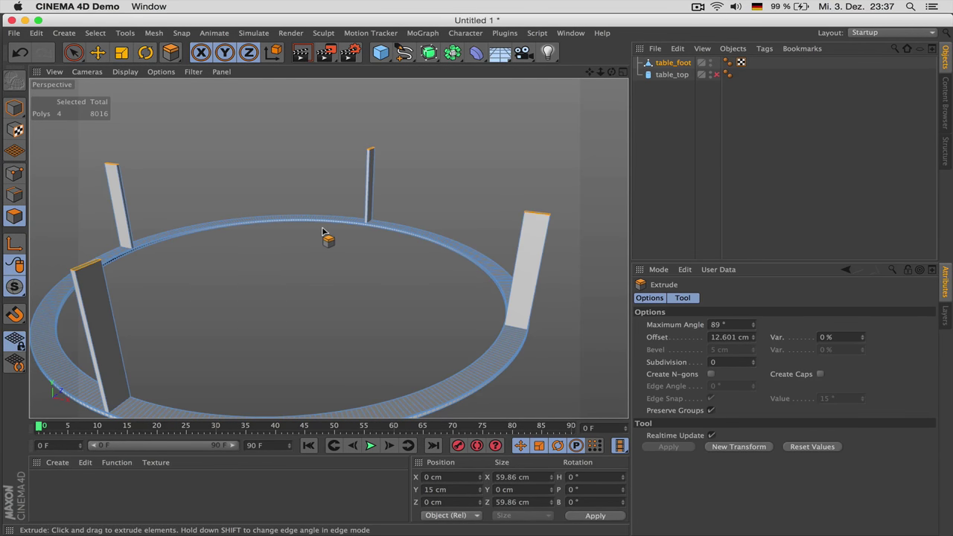
{"action": "key", "text": "Delete"}
Select all table_foot polygons, mirror them in Object coordinates across the XZ plane at the open leg ends, and deselect the object.
{"action": "key", "text": "super+a"}
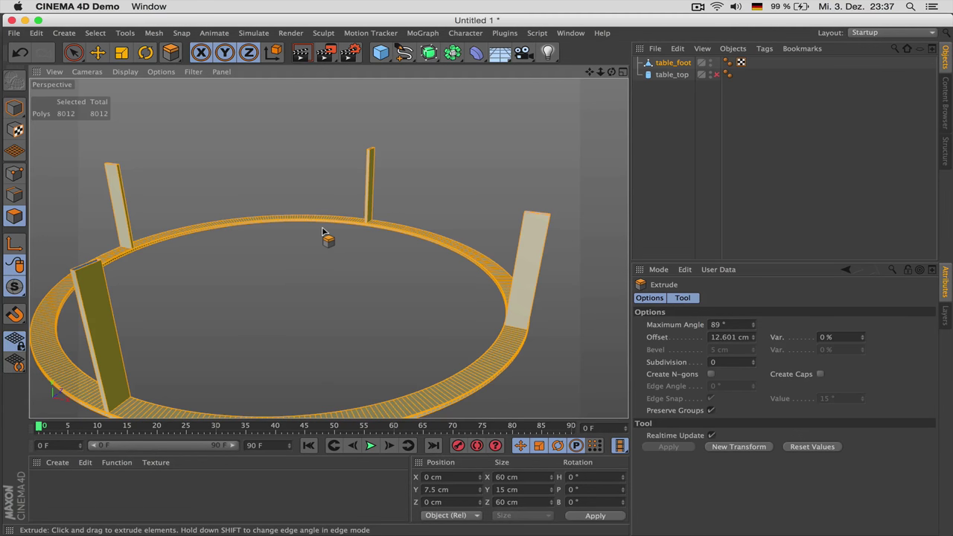
{"action": "key", "text": "m"}
{"action": "key", "text": "h"}
{"action": "left_click", "coordinate": [742, 312]}
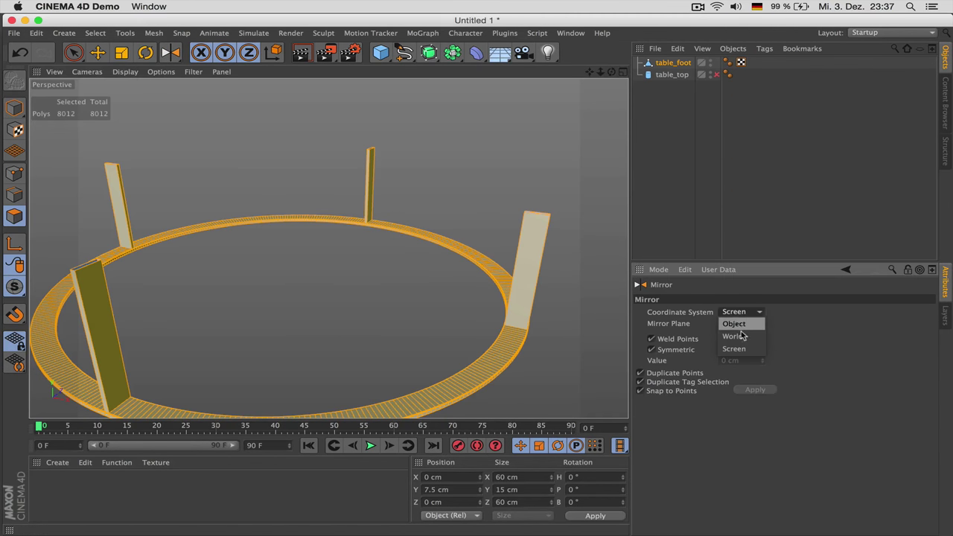
{"action": "left_click", "coordinate": [741, 325]}
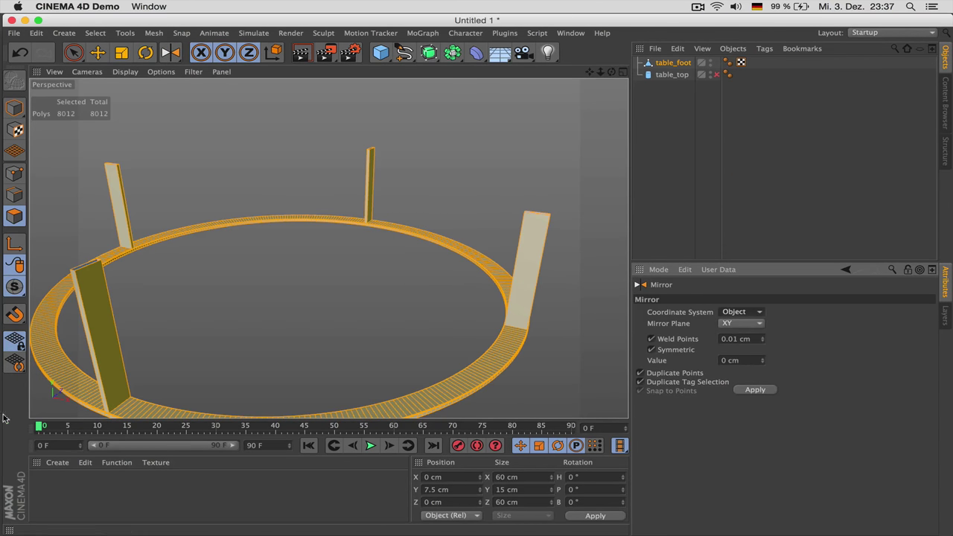
{"action": "left_click", "coordinate": [760, 325]}
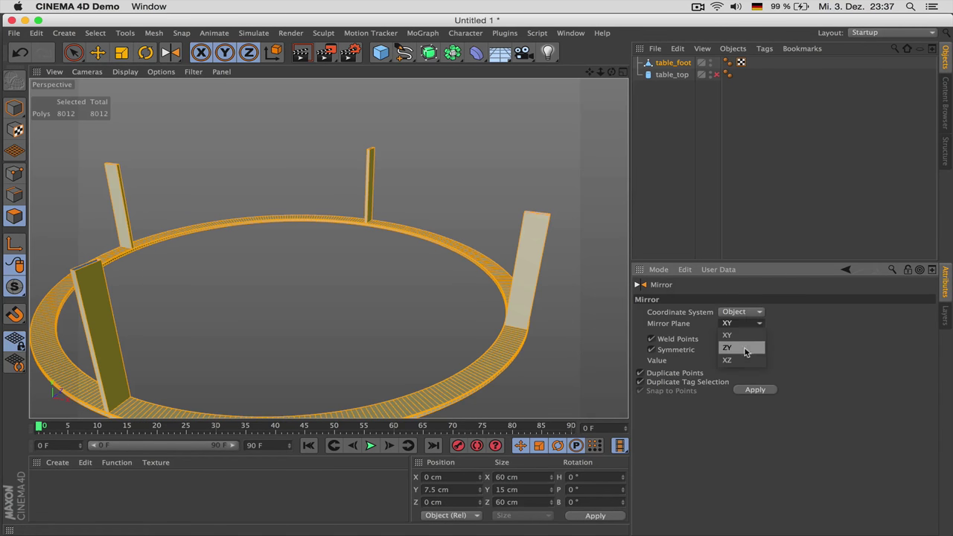
{"action": "left_click", "coordinate": [741, 347]}
{"action": "left_click", "coordinate": [372, 143]}
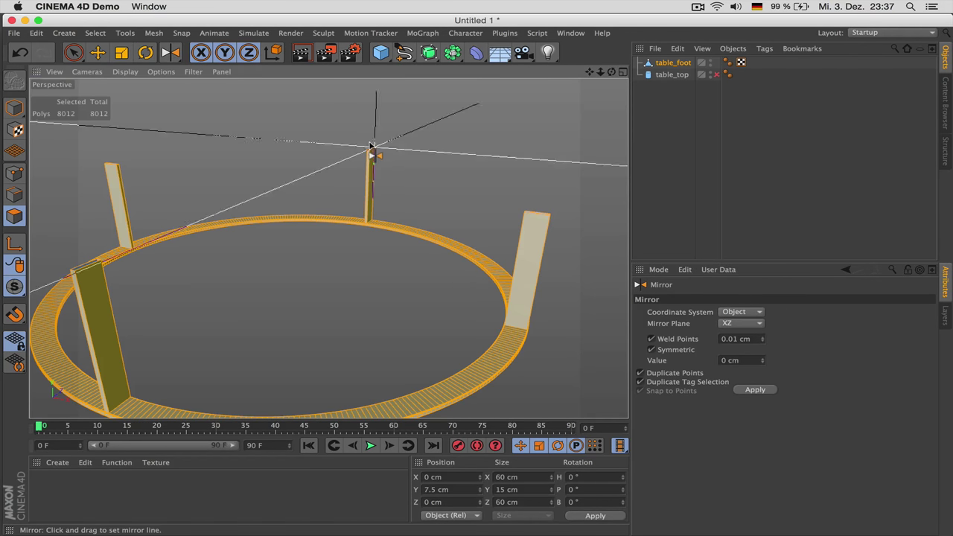
{"action": "scroll", "coordinate": [428, 179], "scroll_direction": "down", "scroll_amount": 5}
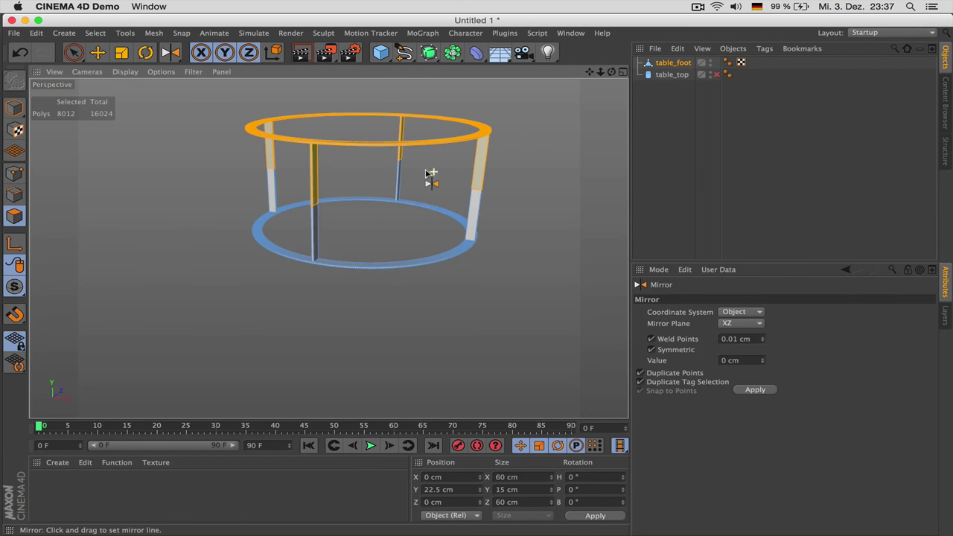
{"action": "left_click", "coordinate": [690, 127]}
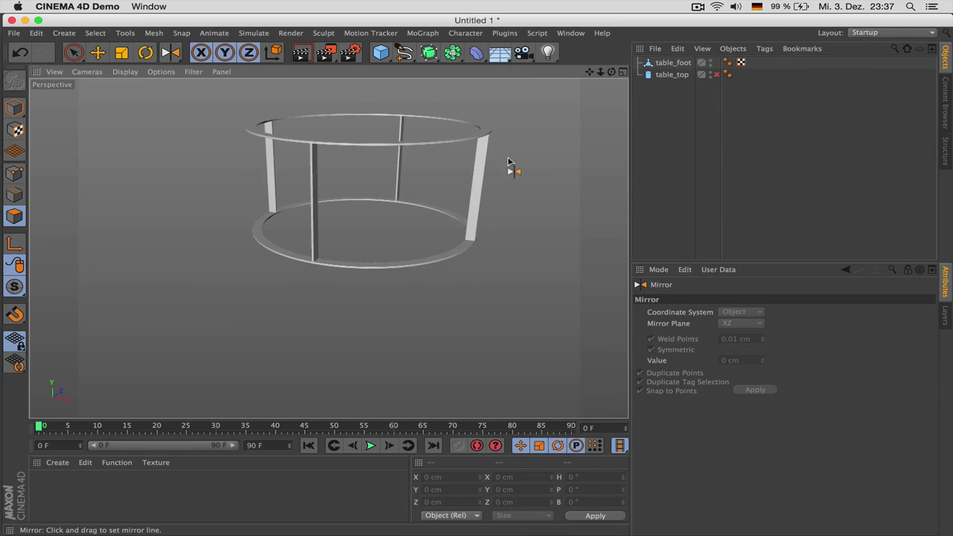
Compare the mirrored foot frame's shape and proportions with the small round table in the reference photo in Safari.
{"action": "left_click_drag", "start_coordinate": [299, 263], "coordinate": [395, 272], "text": "alt"}
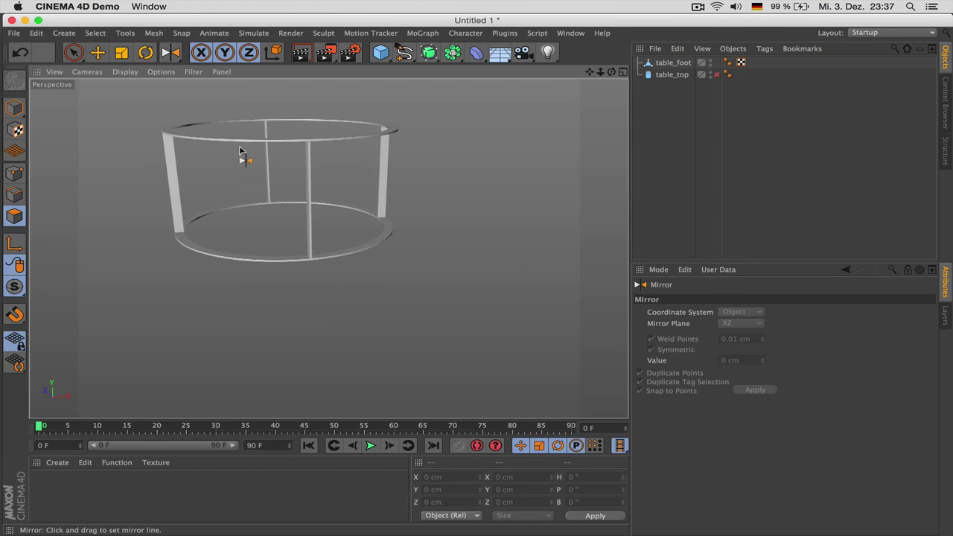
{"action": "key", "text": "super+Tab"}
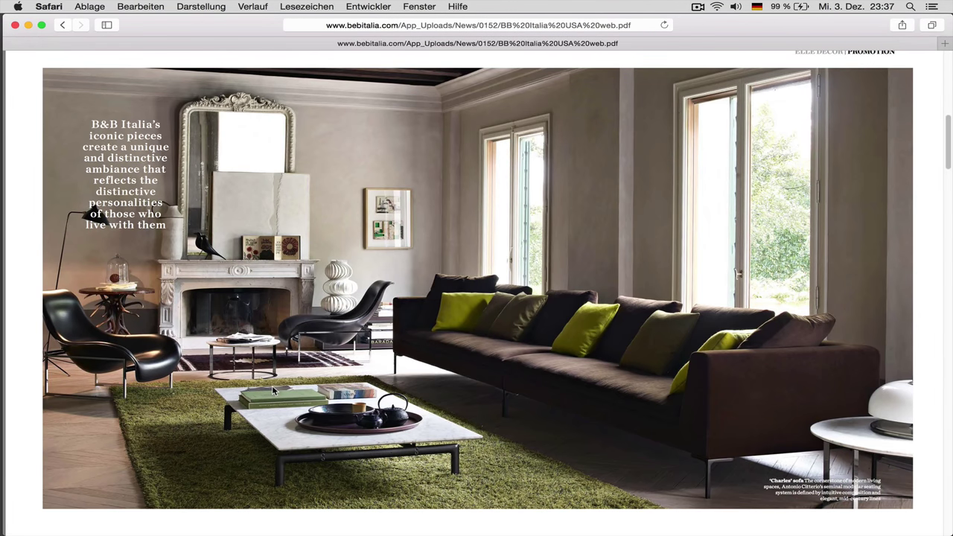
{"action": "key", "text": "super+Tab"}
{"action": "scroll", "coordinate": [373, 181], "scroll_direction": "down", "scroll_amount": 5}
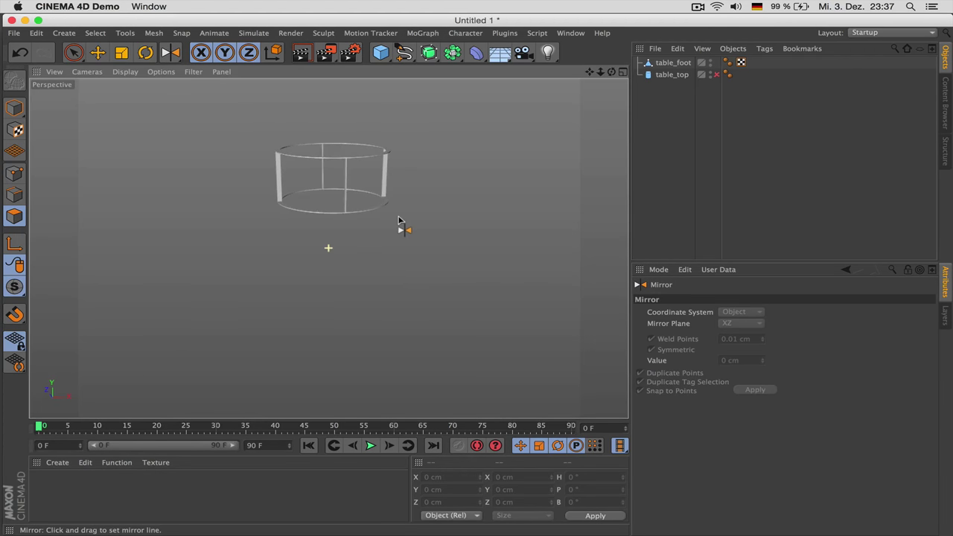
{"action": "key", "text": "super+Tab"}
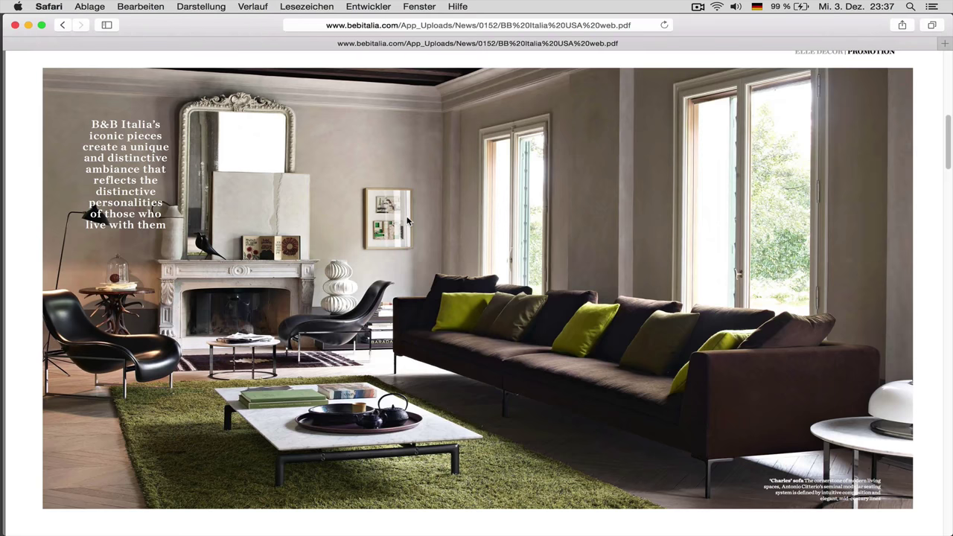
{"action": "key", "text": "super+Tab"}
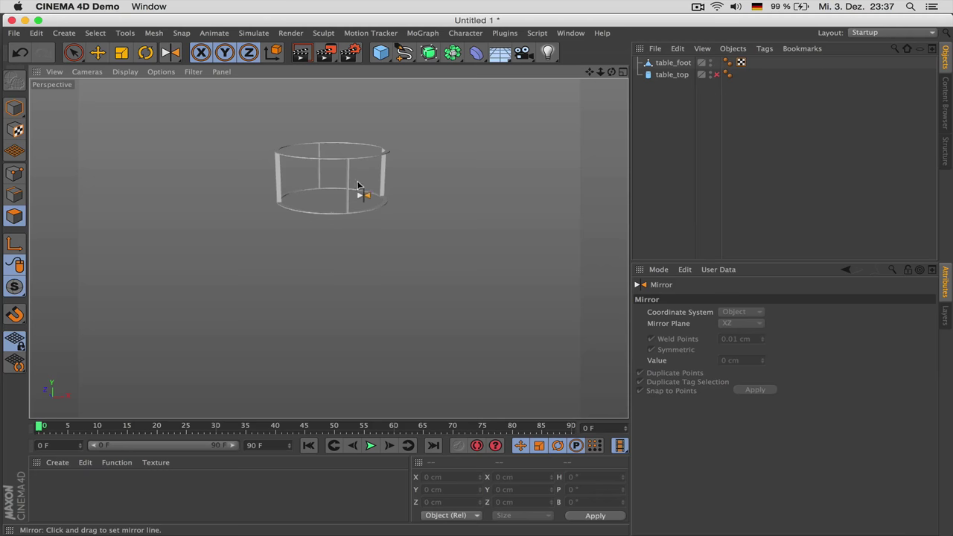
{"action": "scroll", "coordinate": [387, 207], "scroll_direction": "up", "scroll_amount": 5}
{"action": "scroll", "coordinate": [375, 204], "scroll_direction": "down", "scroll_amount": 4}
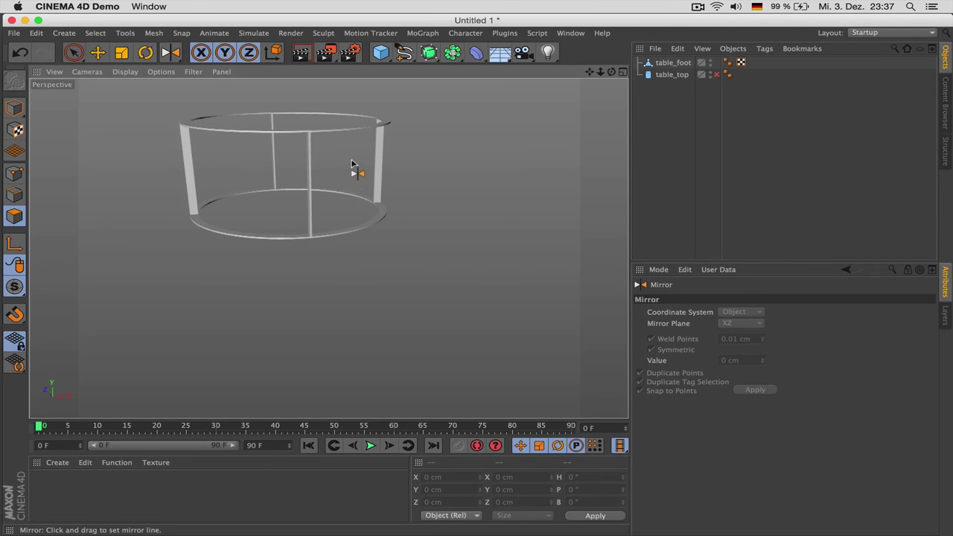
{"action": "middle_click_drag", "start_coordinate": [351, 161], "coordinate": [374, 222], "text": "alt"}
{"action": "scroll", "coordinate": [340, 224], "scroll_direction": "up", "scroll_amount": 2}
{"action": "scroll", "coordinate": [340, 228], "scroll_direction": "up", "scroll_amount": 2}
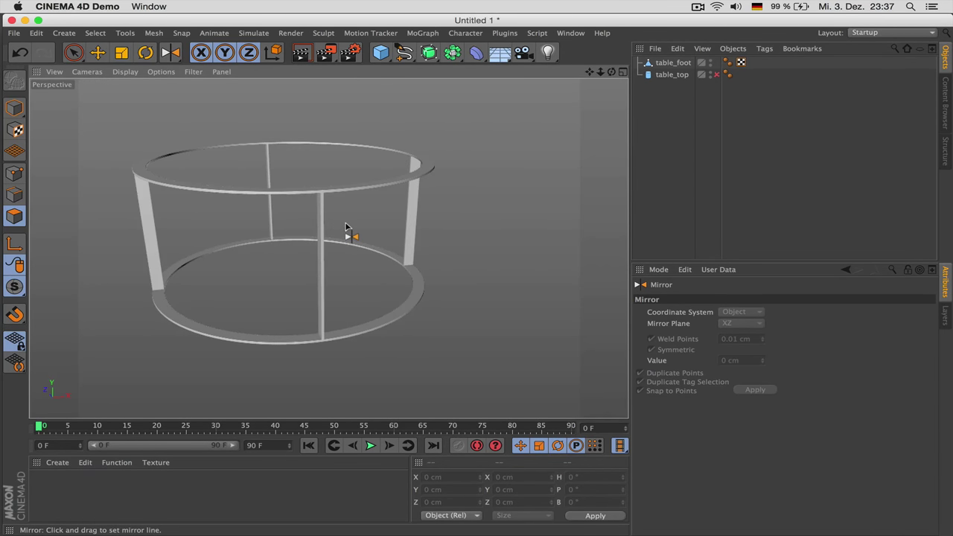
Re-enable the table_top cylinder and examine from the side how it meets the legs and upper ring of table_foot.
{"action": "left_click", "coordinate": [717, 75]}
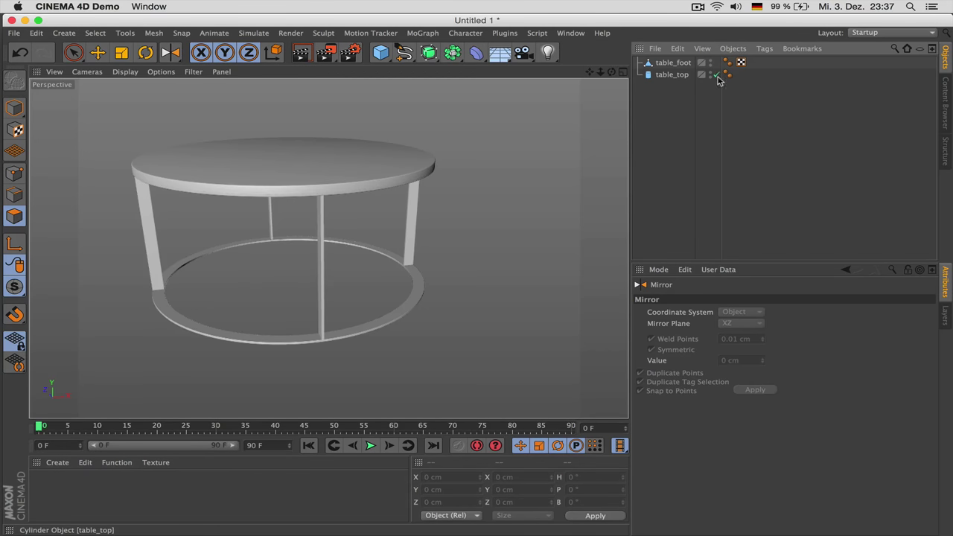
{"action": "left_click_drag", "start_coordinate": [412, 186], "coordinate": [425, 178], "text": "alt"}
{"action": "scroll", "coordinate": [362, 150], "scroll_direction": "up", "scroll_amount": 5}
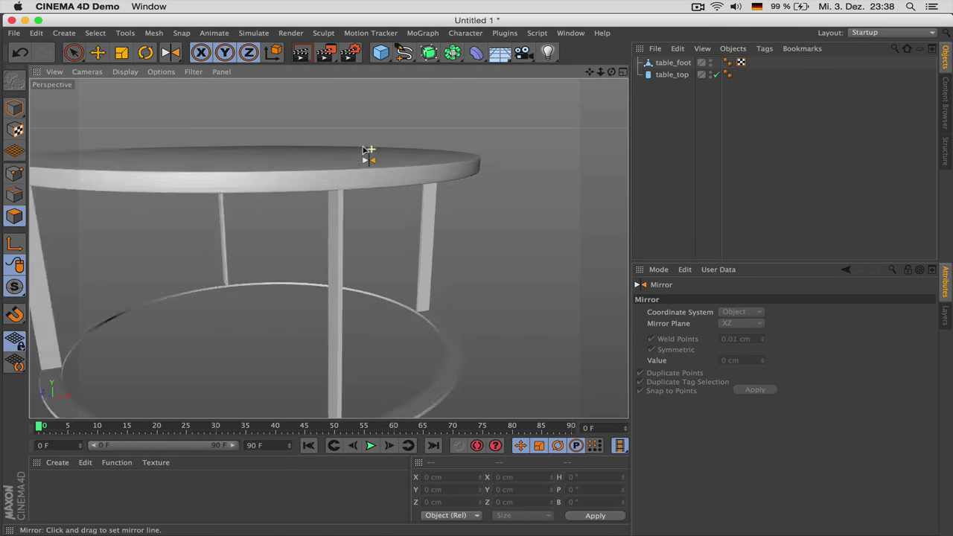
{"action": "left_click_drag", "start_coordinate": [358, 208], "coordinate": [390, 187], "text": "alt"}
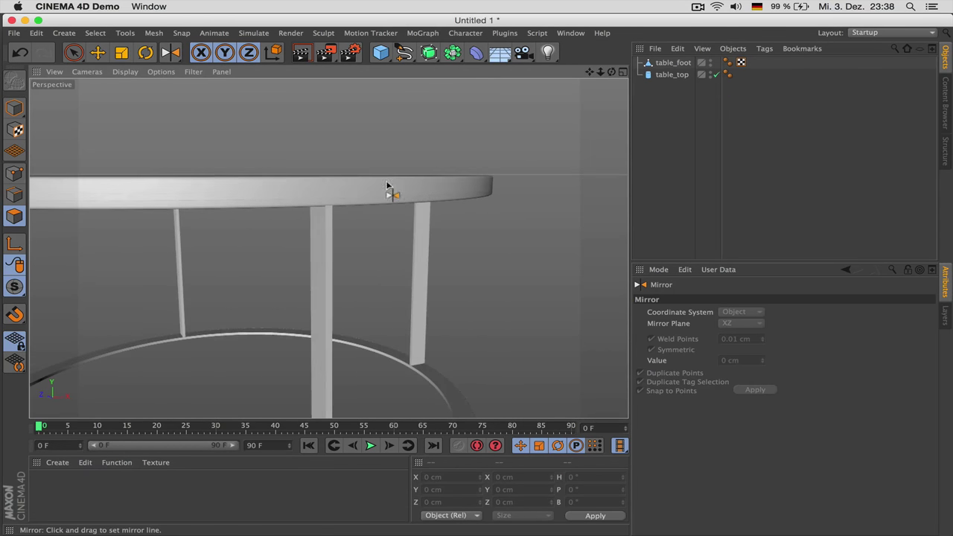
{"action": "left_click", "coordinate": [672, 62]}
{"action": "scroll", "coordinate": [440, 144], "scroll_direction": "down", "scroll_amount": 4}
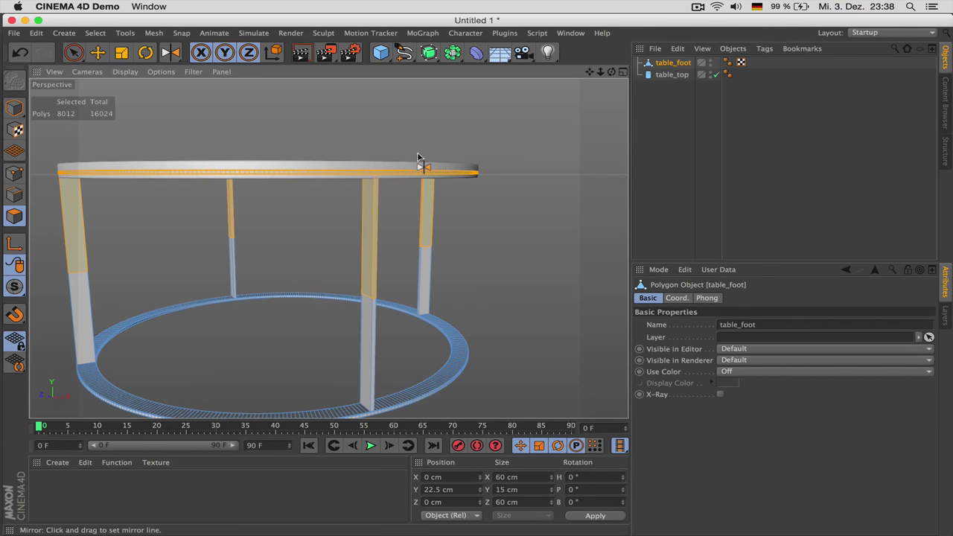
Select table_top with the Move tool and check in the reference photo how the small round table's top sits on its frame.
{"action": "left_click", "coordinate": [672, 74]}
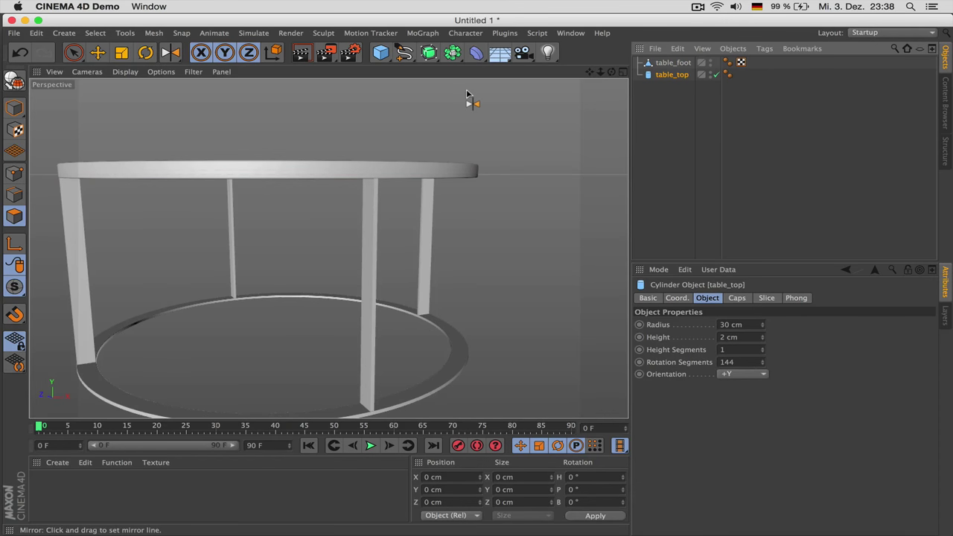
{"action": "key", "text": "e"}
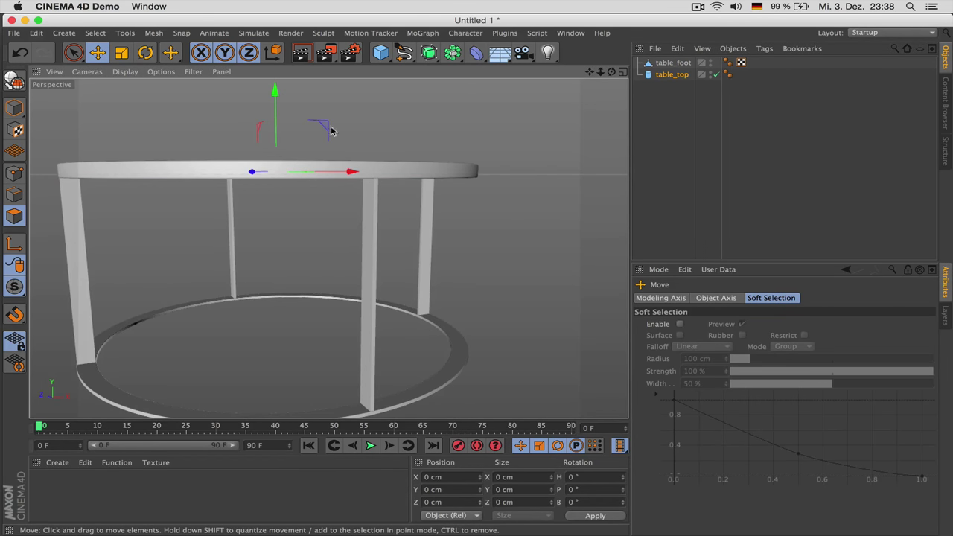
{"action": "left_click_drag", "start_coordinate": [272, 104], "coordinate": [277, 98]}
{"action": "key", "text": "super+Tab"}
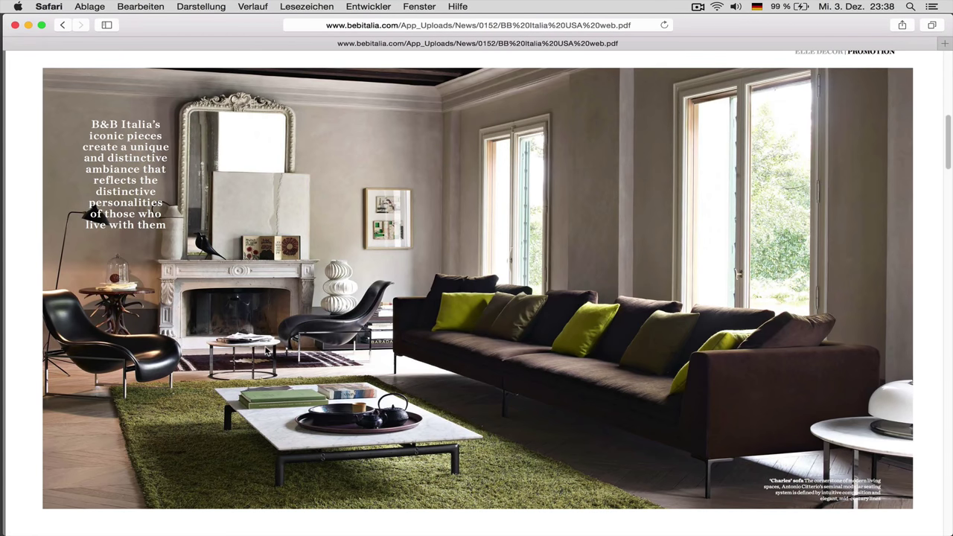
{"action": "key", "text": "super+Tab"}
Show the whole table in the Front view with Gouraud Shading (Lines).
{"action": "scroll", "coordinate": [362, 132], "scroll_direction": "up", "scroll_amount": 4}
{"action": "middle_click", "coordinate": [353, 144]}
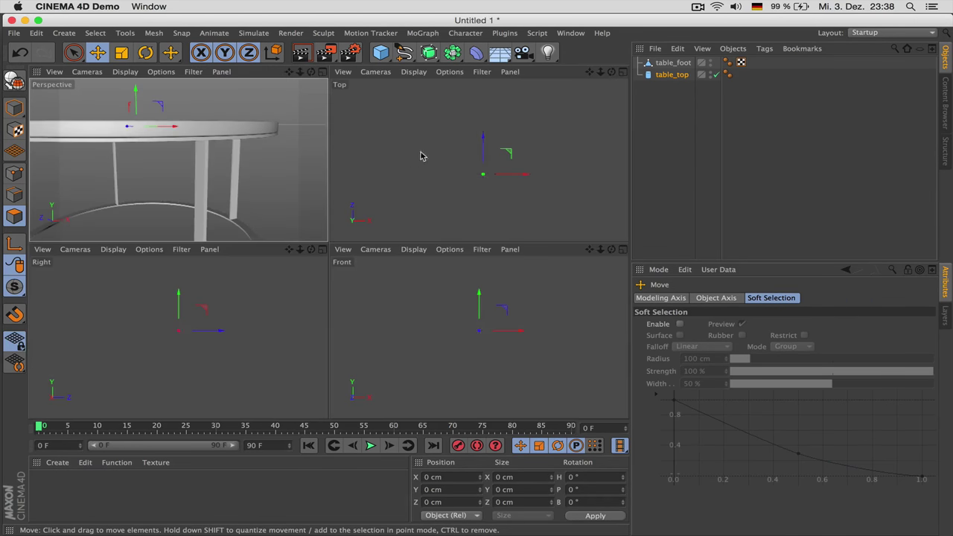
{"action": "middle_click", "coordinate": [544, 332]}
{"action": "scroll", "coordinate": [330, 237], "scroll_direction": "up", "scroll_amount": 3}
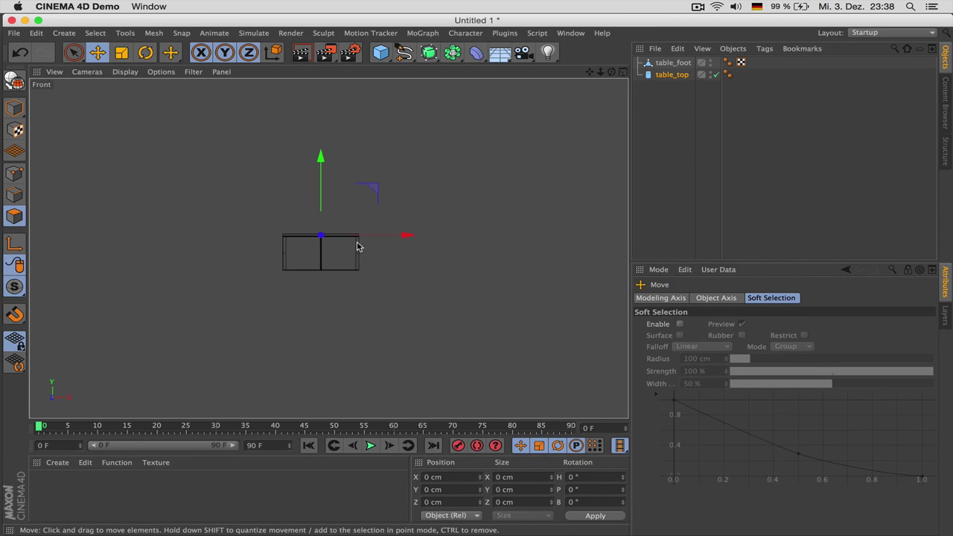
{"action": "scroll", "coordinate": [357, 246], "scroll_direction": "up", "scroll_amount": 5}
{"action": "key", "text": "b"}
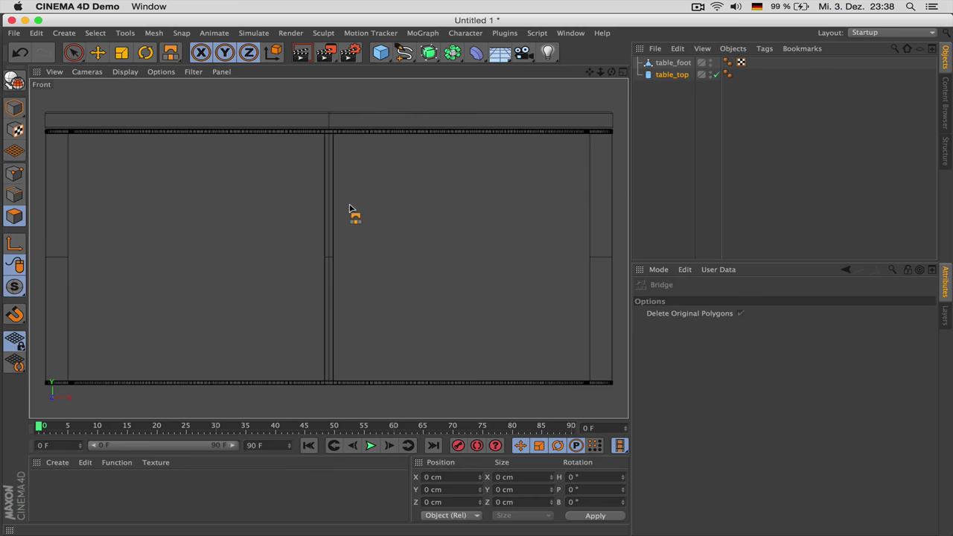
{"action": "key", "text": "n"}
{"action": "key", "text": "b"}
Switch to Model mode with the Move tool and select table_foot in the Front view.
{"action": "left_click", "coordinate": [668, 65]}
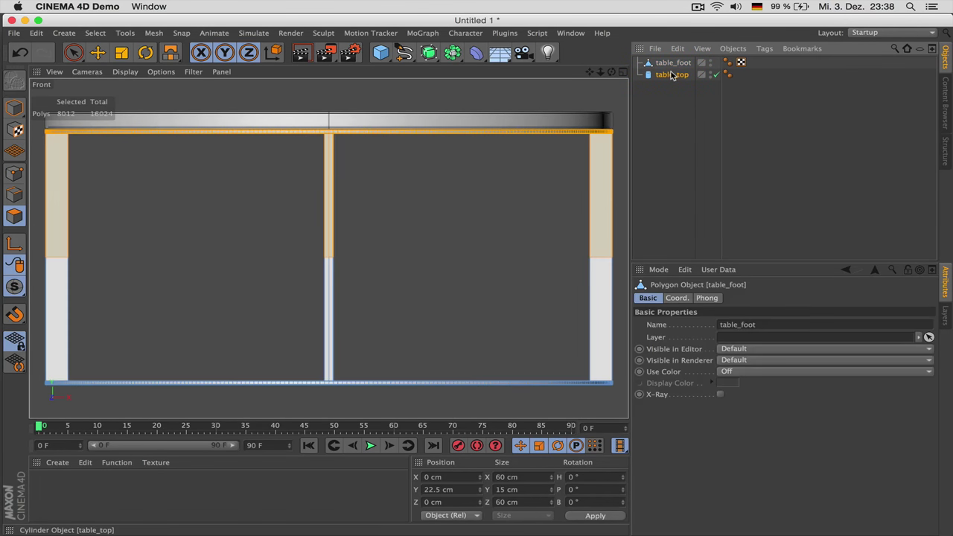
{"action": "left_click", "coordinate": [672, 76]}
{"action": "left_click", "coordinate": [672, 64], "text": "ctrl"}
{"action": "left_click", "coordinate": [674, 75]}
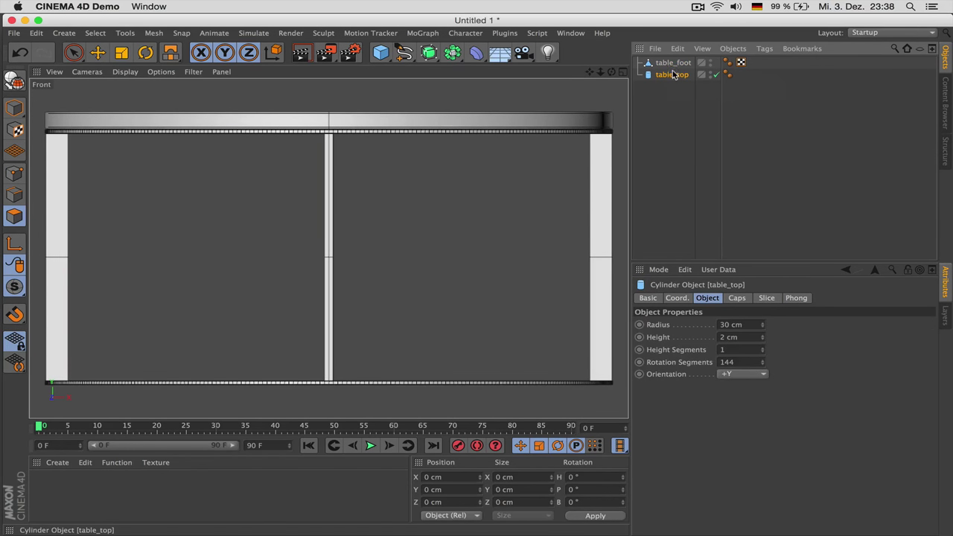
{"action": "left_click", "coordinate": [14, 108]}
{"action": "left_click", "coordinate": [97, 53]}
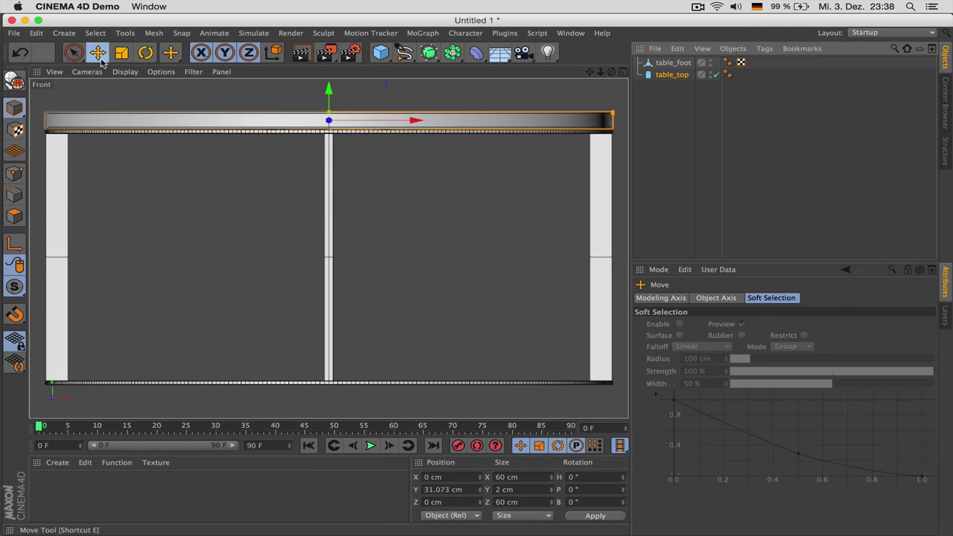
{"action": "left_click", "coordinate": [493, 148]}
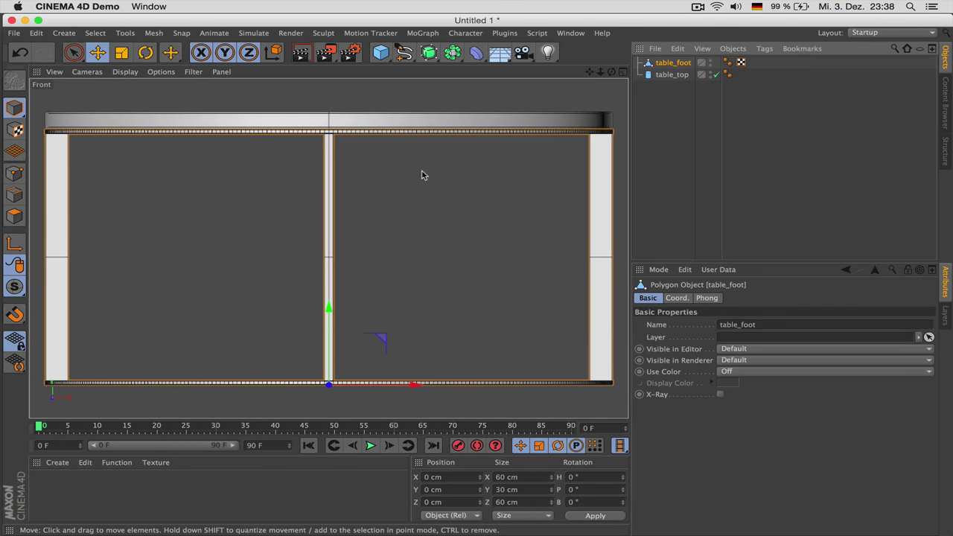
{"action": "scroll", "coordinate": [430, 175], "scroll_direction": "down", "scroll_amount": 2}
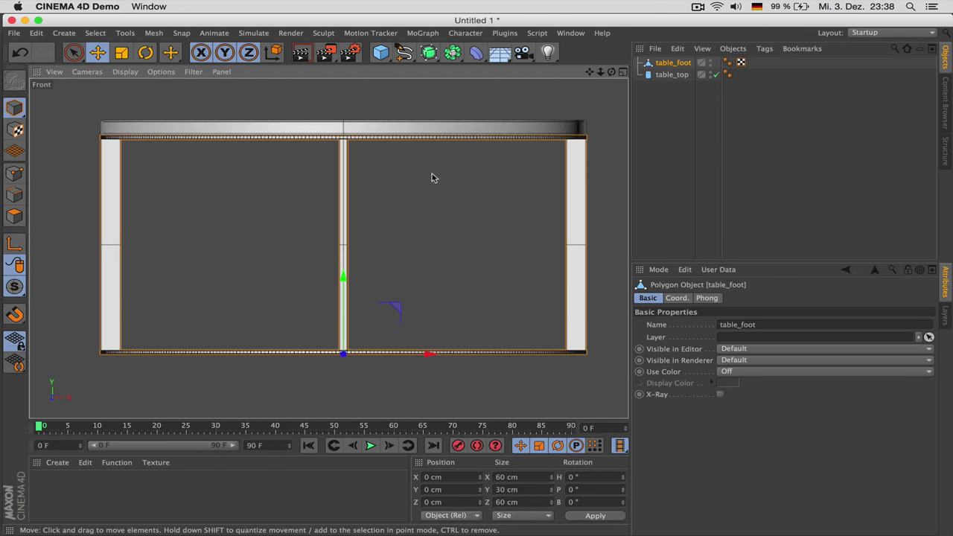
Check the small round table's overhang in the Safari reference photo, and scale table_foot down uniformly to about 58.7 cm wide.
{"action": "key", "text": "super+Tab"}
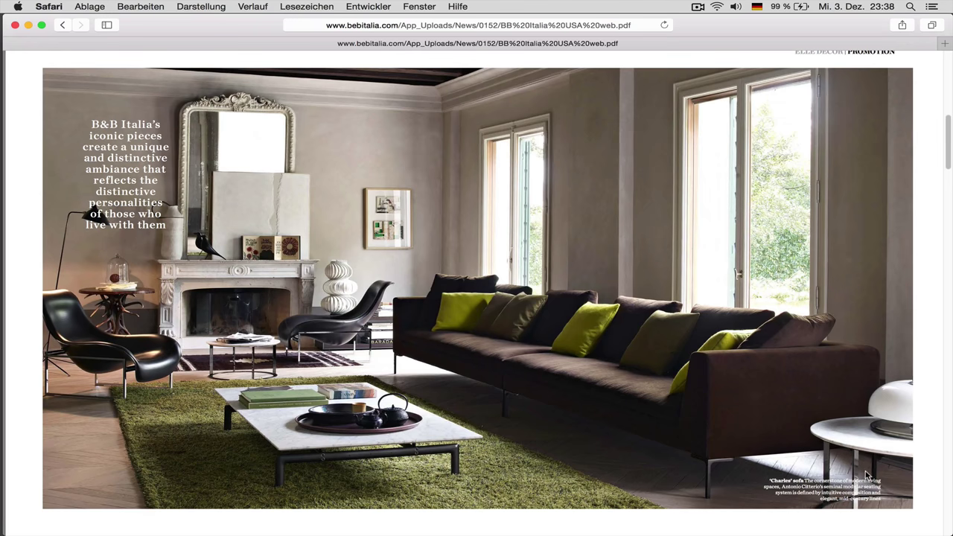
{"action": "key", "text": "super+Tab"}
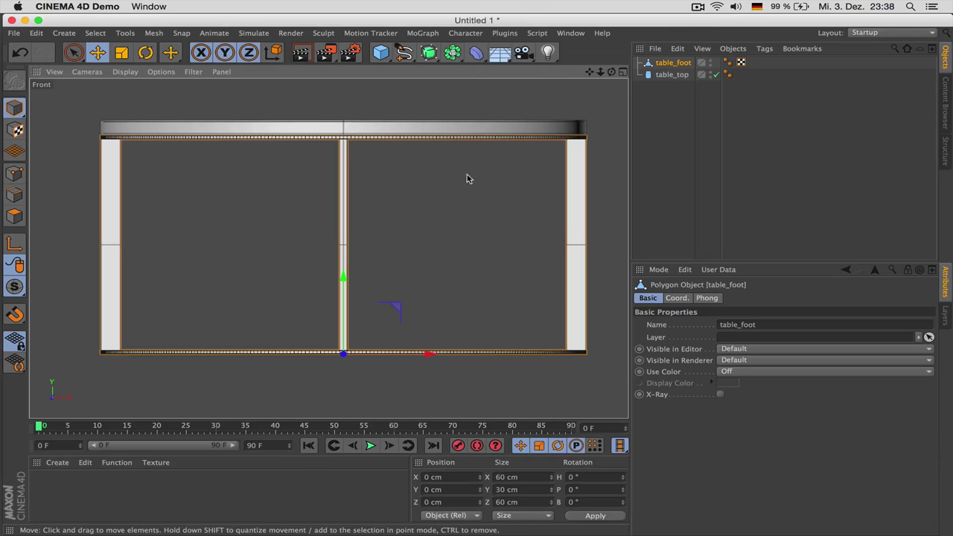
{"action": "key", "text": "t"}
{"action": "mouse_move", "coordinate": [551, 107]}
{"action": "left_mouse_down"}
{"action": "mouse_move", "coordinate": [532, 106]}
{"action": "mouse_move", "coordinate": [542, 110]}
{"action": "left_mouse_up"}
Set the Y position of table_top to 30 cm.
{"action": "left_click", "coordinate": [671, 75]}
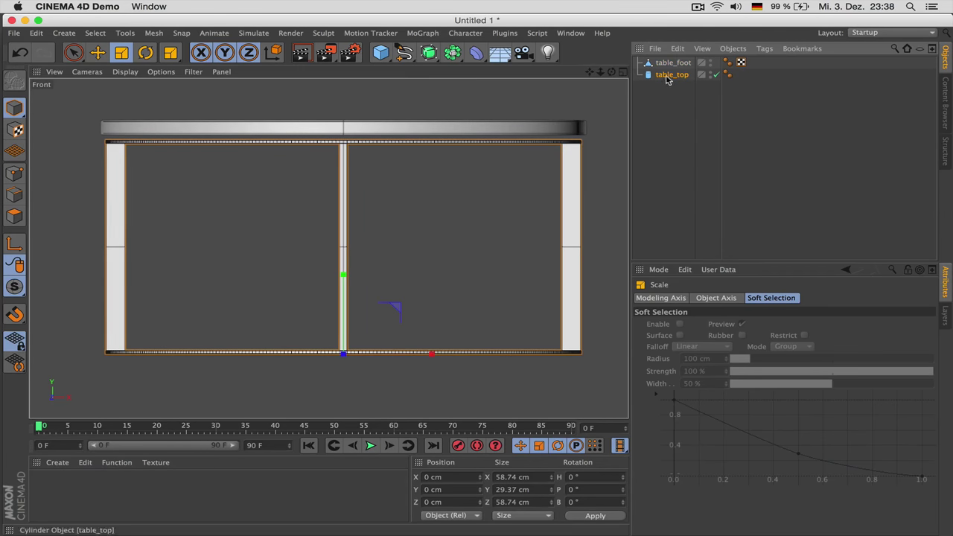
{"action": "left_click", "coordinate": [677, 298]}
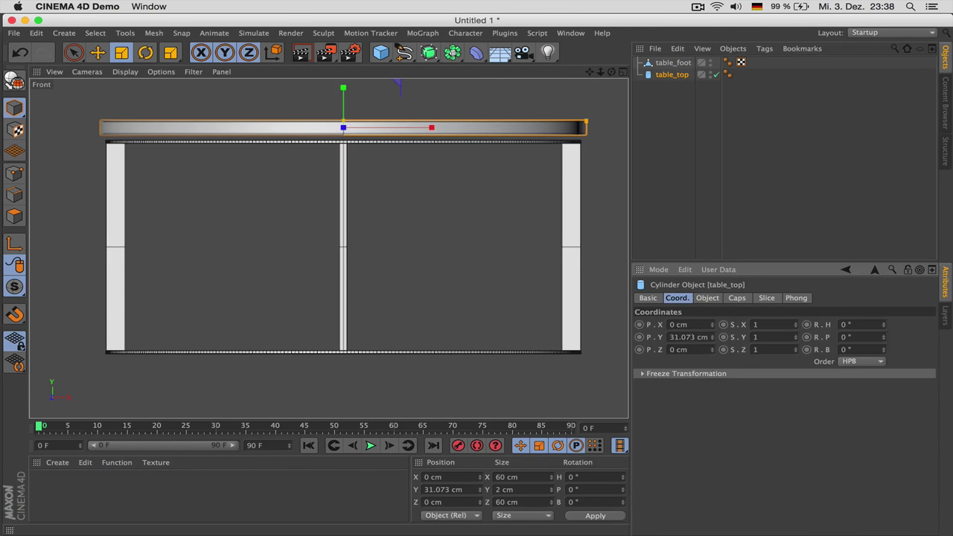
{"action": "double_click", "coordinate": [689, 337]}
{"action": "type", "text": "30"}
{"action": "key", "text": "Return"}
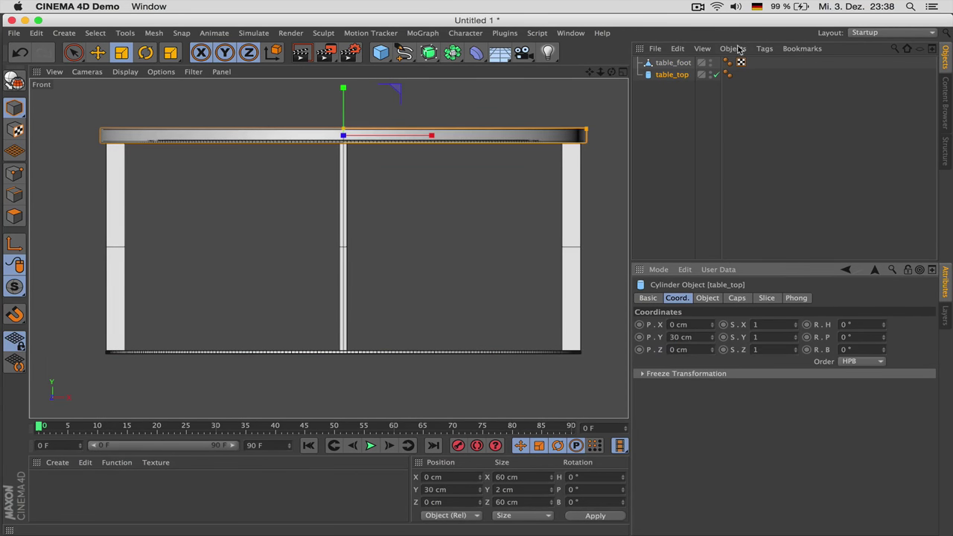
Scale table_foot down uniformly to about 58 cm wide and render the Front view.
{"action": "left_click", "coordinate": [673, 62]}
{"action": "left_click_drag", "start_coordinate": [534, 119], "coordinate": [519, 107]}
{"action": "key", "text": "super+r"}
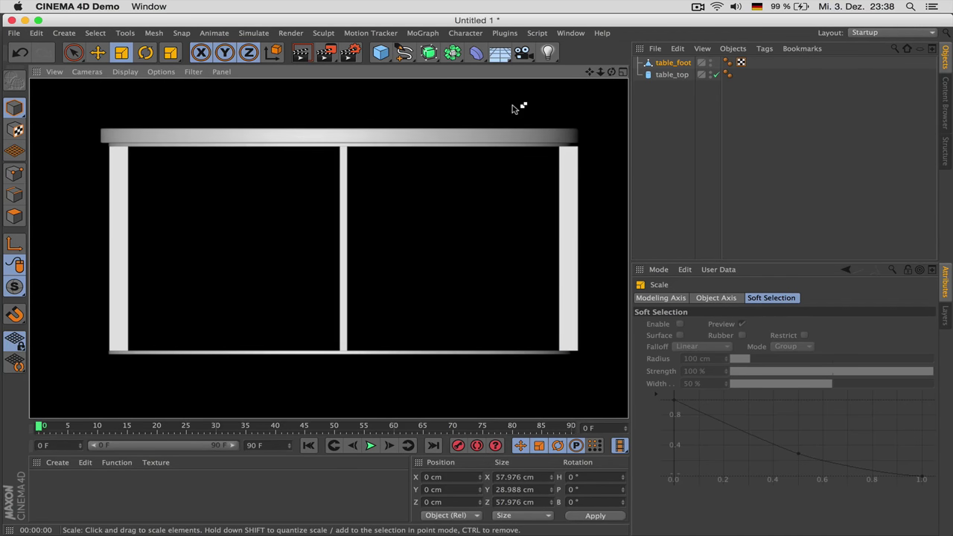
Render the whole table seen from slightly above in the Perspective view.
{"action": "middle_click", "coordinate": [486, 109]}
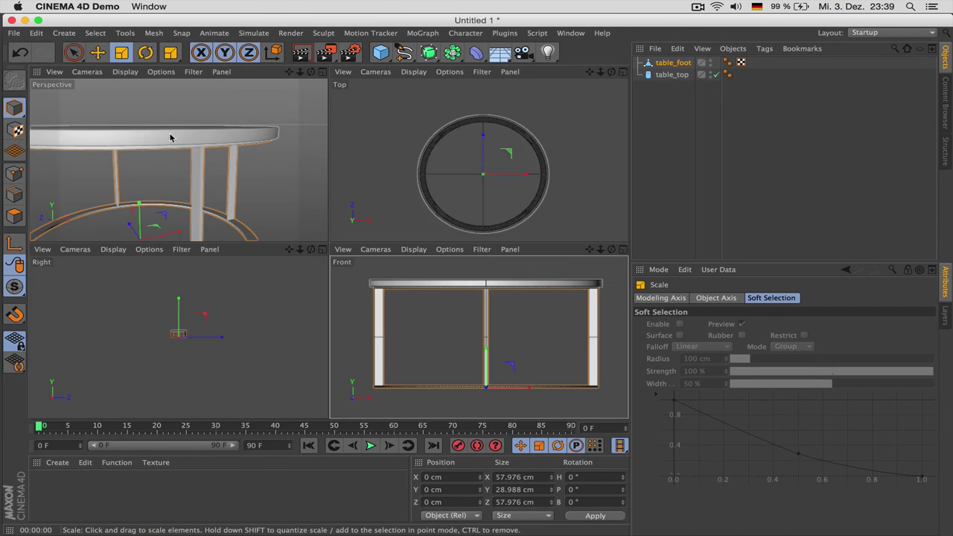
{"action": "middle_click", "coordinate": [171, 137]}
{"action": "scroll", "coordinate": [305, 159], "scroll_direction": "down", "scroll_amount": 5}
{"action": "scroll", "coordinate": [324, 161], "scroll_direction": "down", "scroll_amount": 7}
{"action": "left_click_drag", "start_coordinate": [343, 159], "coordinate": [347, 255], "text": "alt"}
{"action": "key", "text": "super+r"}
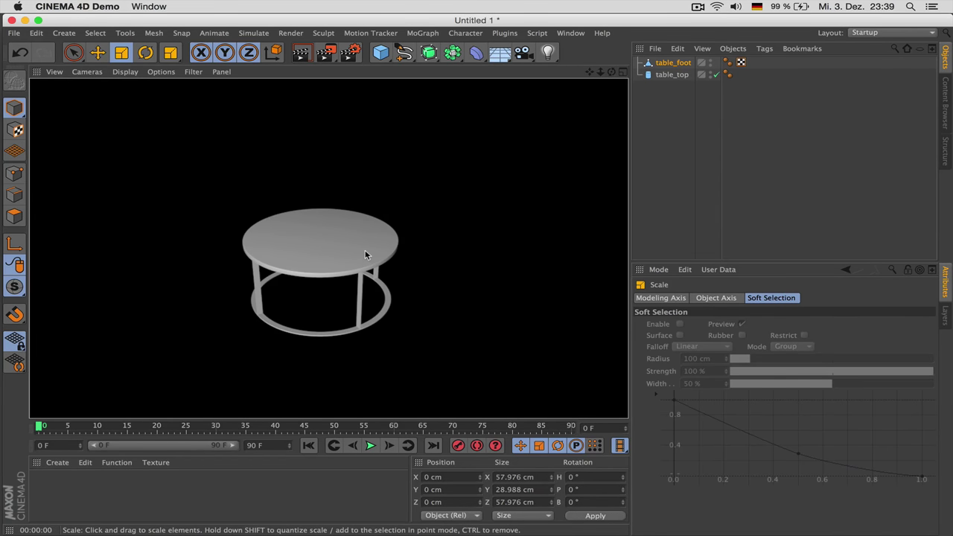
Add a null object named table_low and place table_foot and table_top inside it.
{"action": "left_click", "coordinate": [674, 92]}
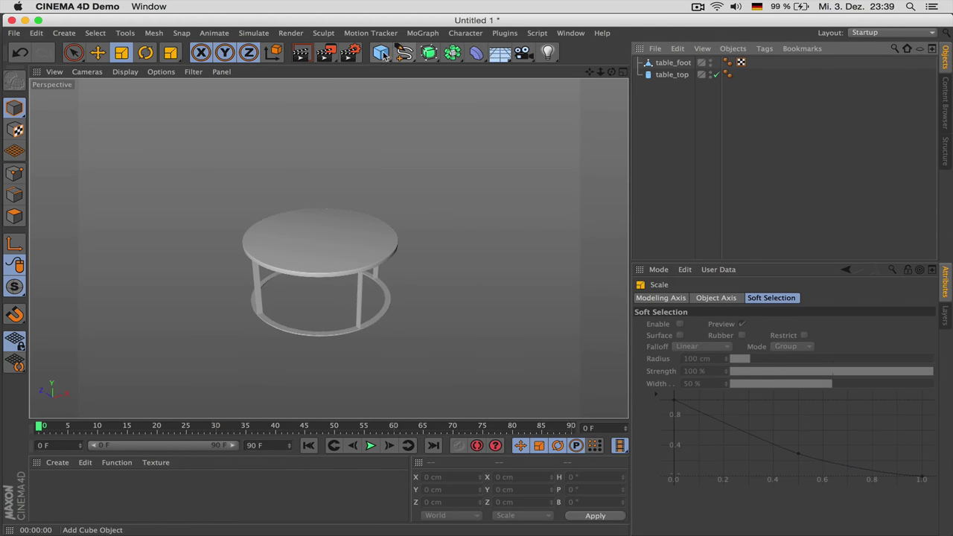
{"action": "left_click", "coordinate": [381, 52]}
{"action": "left_click", "coordinate": [411, 70]}
{"action": "double_click", "coordinate": [665, 63]}
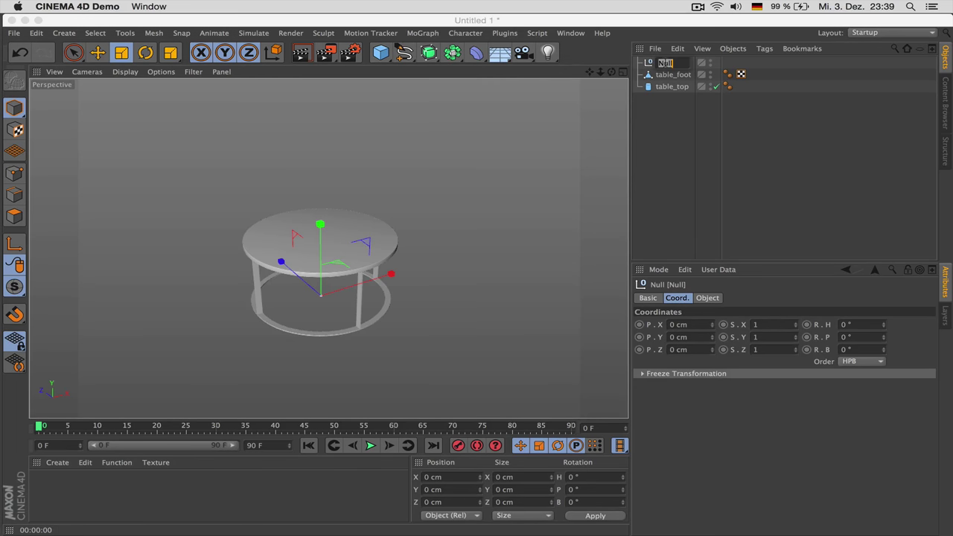
{"action": "type", "text": "ttable_low"}
{"action": "key", "text": "Return"}
{"action": "left_click_drag", "start_coordinate": [694, 120], "coordinate": [672, 63]}
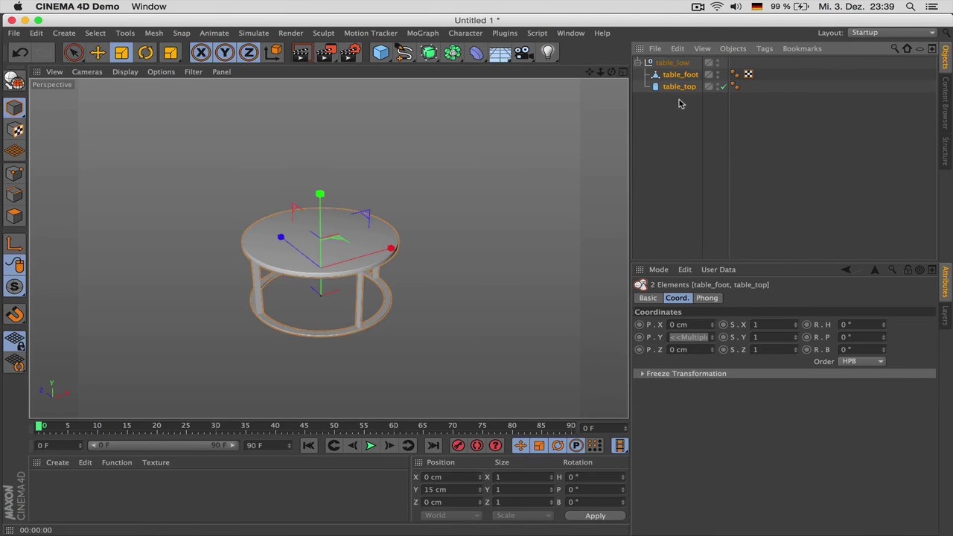
{"action": "left_click", "coordinate": [552, 176]}
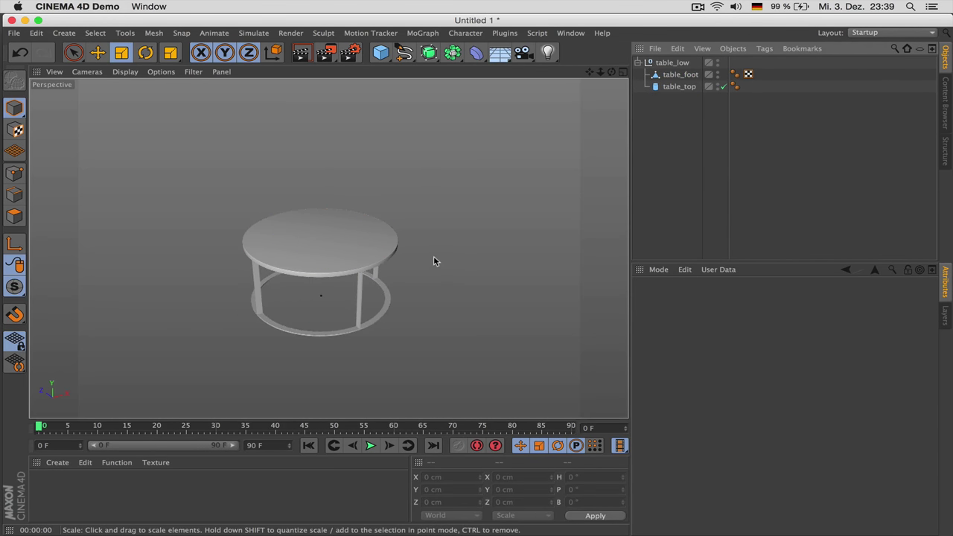
Check the round table's finish in the Safari reference photo, and create a new material named table_low_foot.
{"action": "key", "text": "super+Tab"}
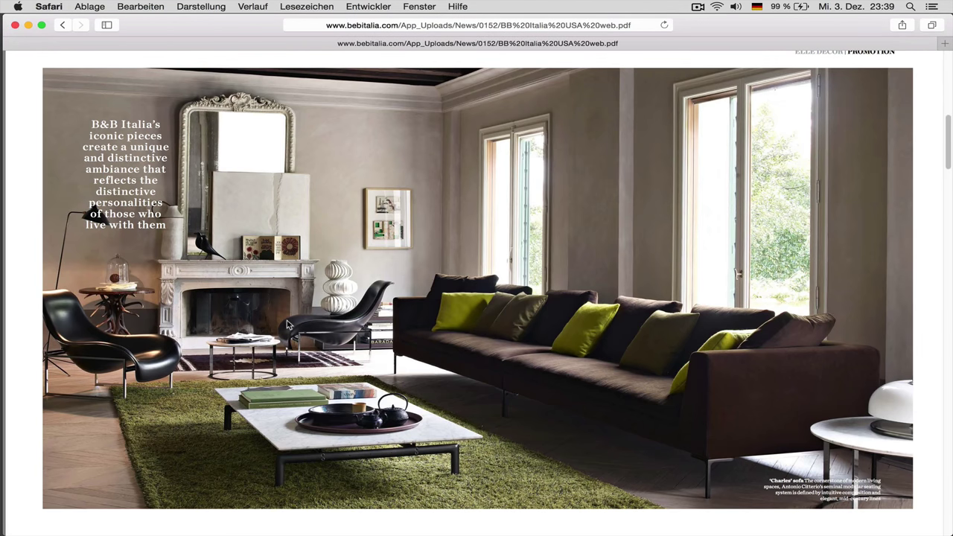
{"action": "key", "text": "super+Tab"}
{"action": "double_click", "coordinate": [98, 494]}
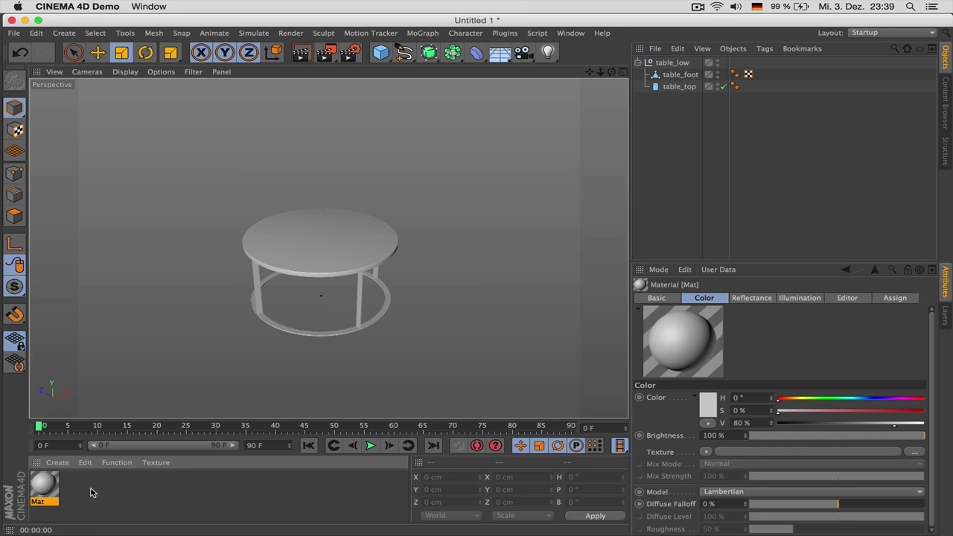
{"action": "double_click", "coordinate": [41, 503]}
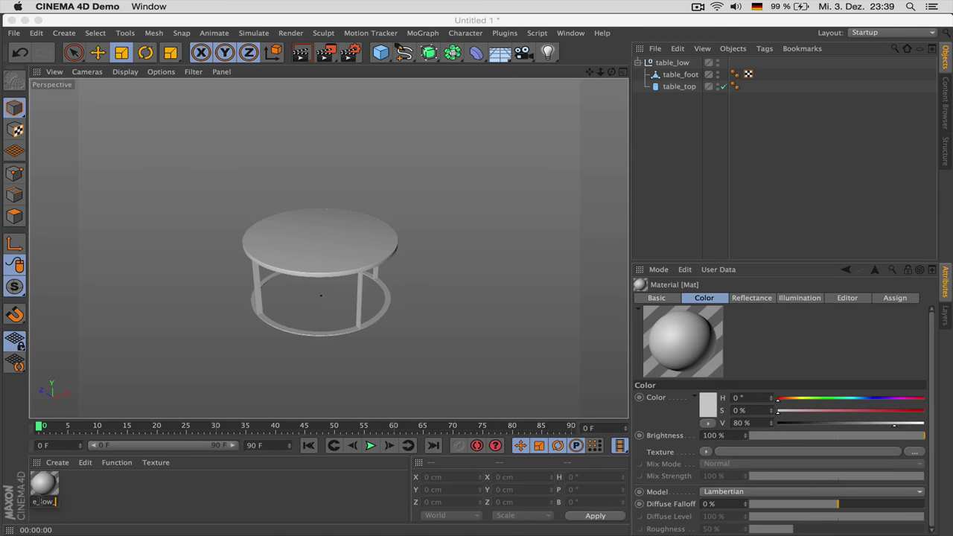
{"action": "key", "text": "Return"}
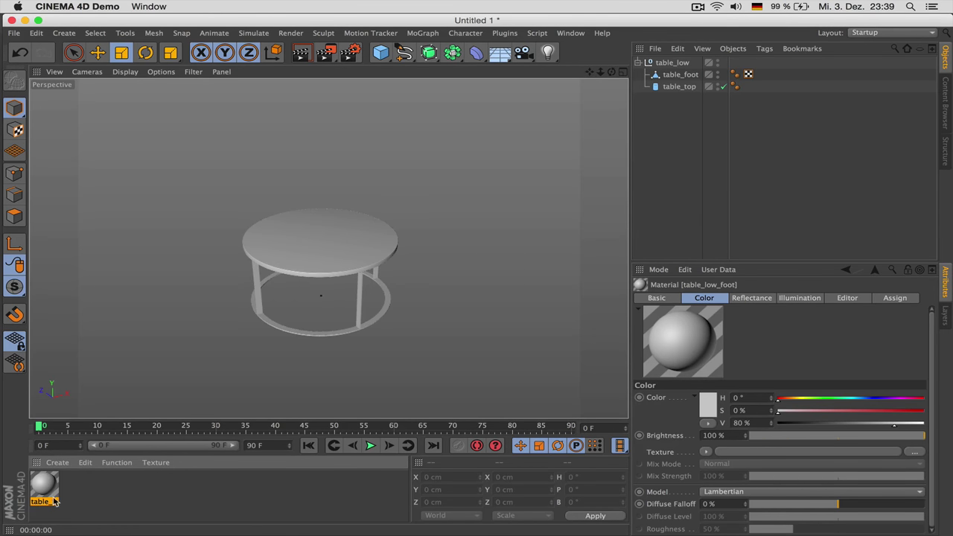
Duplicate the table_low_foot material and rename the copy as table_low_top.
{"action": "left_click_drag", "start_coordinate": [60, 492], "coordinate": [85, 500], "text": "ctrl"}
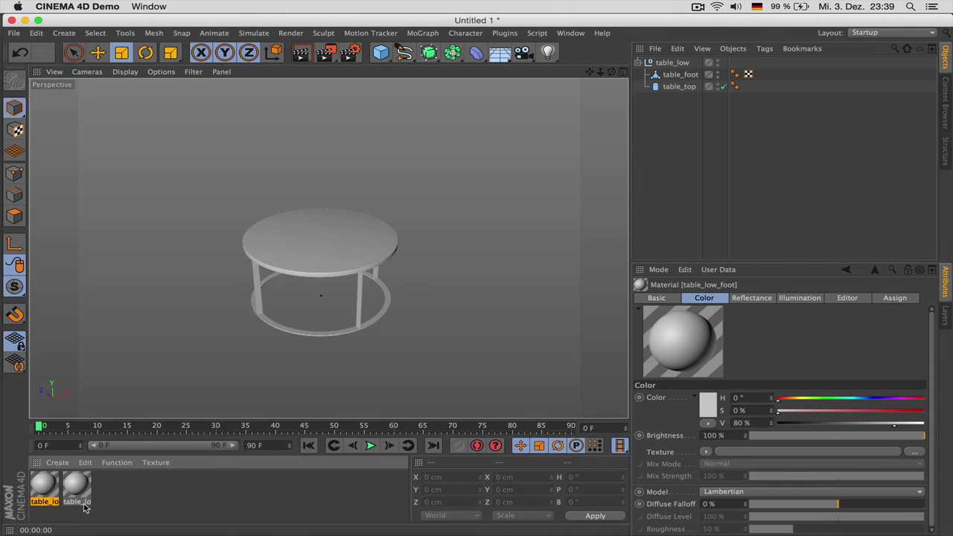
{"action": "double_click", "coordinate": [77, 502]}
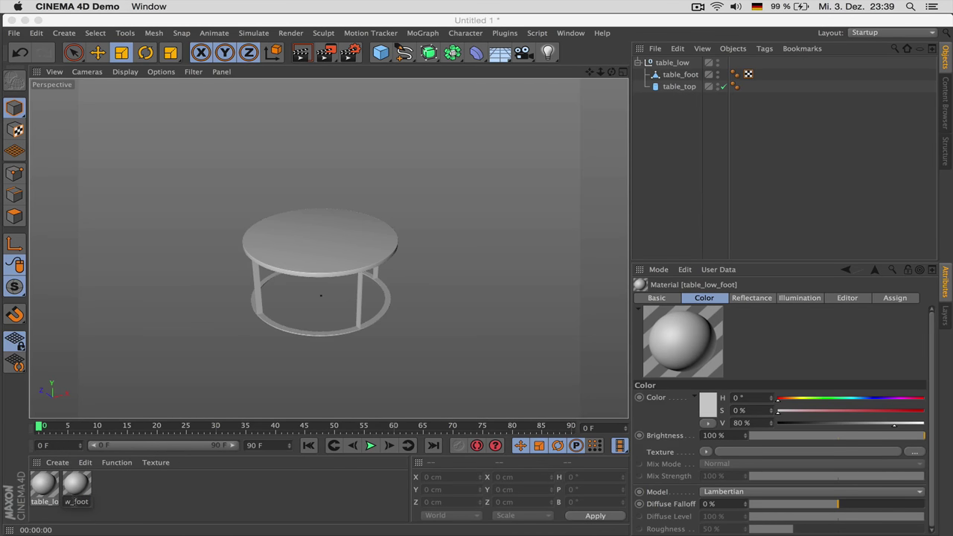
{"action": "left_click_drag", "start_coordinate": [76, 502], "coordinate": [102, 502]}
{"action": "type", "text": "top"}
{"action": "key", "text": "Return"}
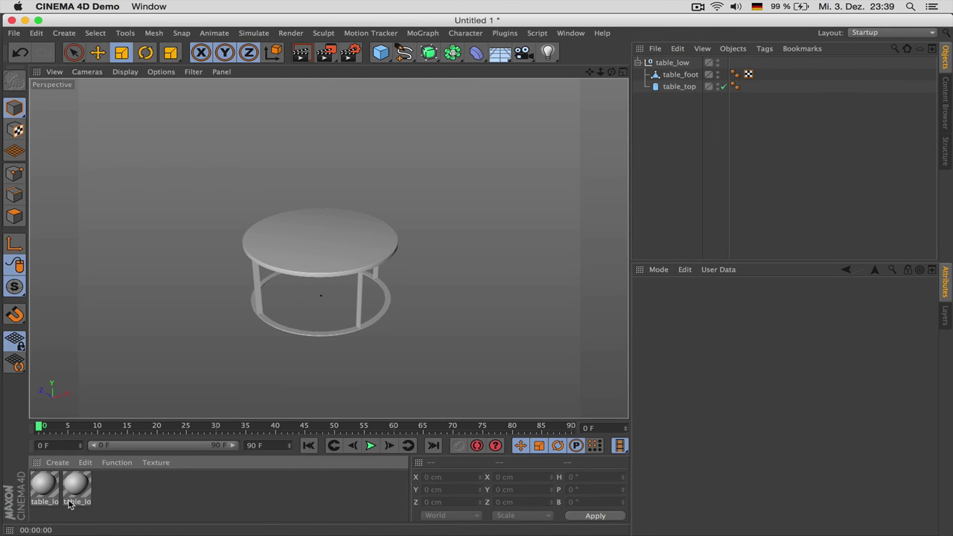
Display the materials as a Material list so their full names are readable.
{"action": "left_click", "coordinate": [116, 463]}
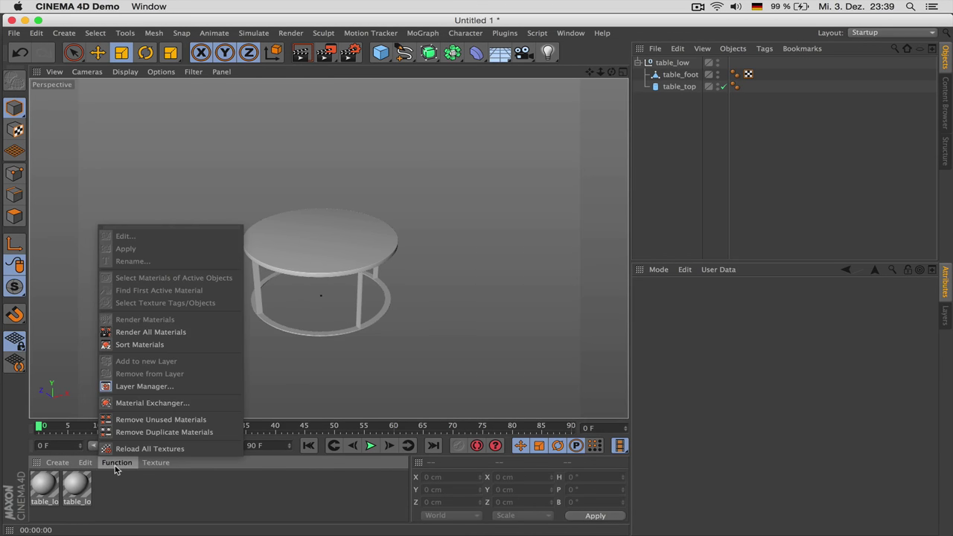
{"action": "mouse_move", "coordinate": [85, 467]}
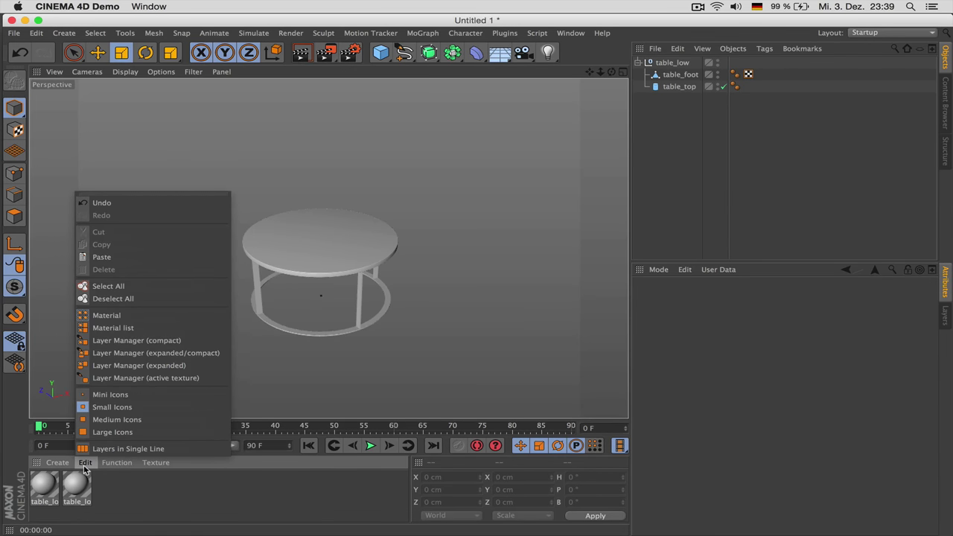
{"action": "left_click", "coordinate": [149, 327]}
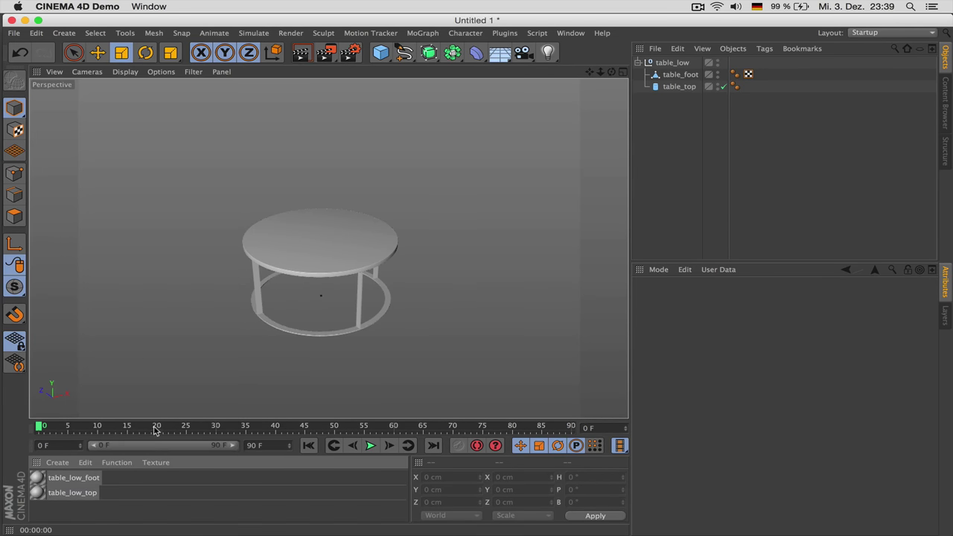
Apply the table_low_foot material to table_foot and the table_low_top material to table_top.
{"action": "left_click", "coordinate": [42, 480]}
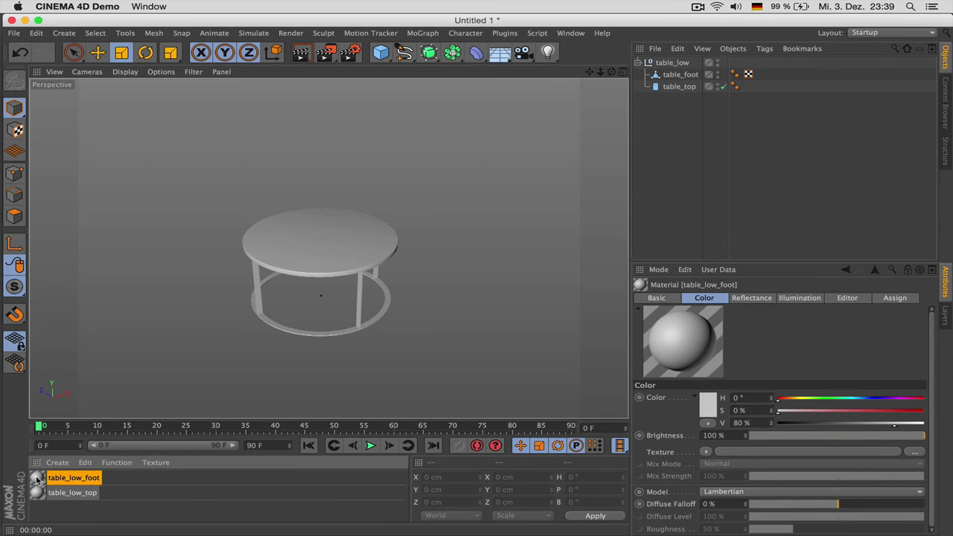
{"action": "left_click_drag", "start_coordinate": [36, 480], "coordinate": [678, 70]}
{"action": "left_click", "coordinate": [38, 495]}
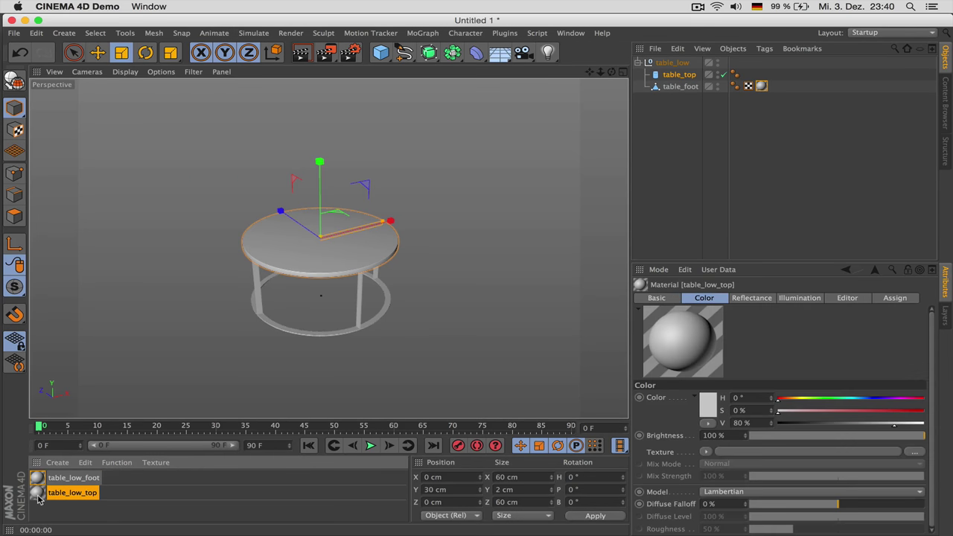
{"action": "left_click_drag", "start_coordinate": [39, 497], "coordinate": [747, 82]}
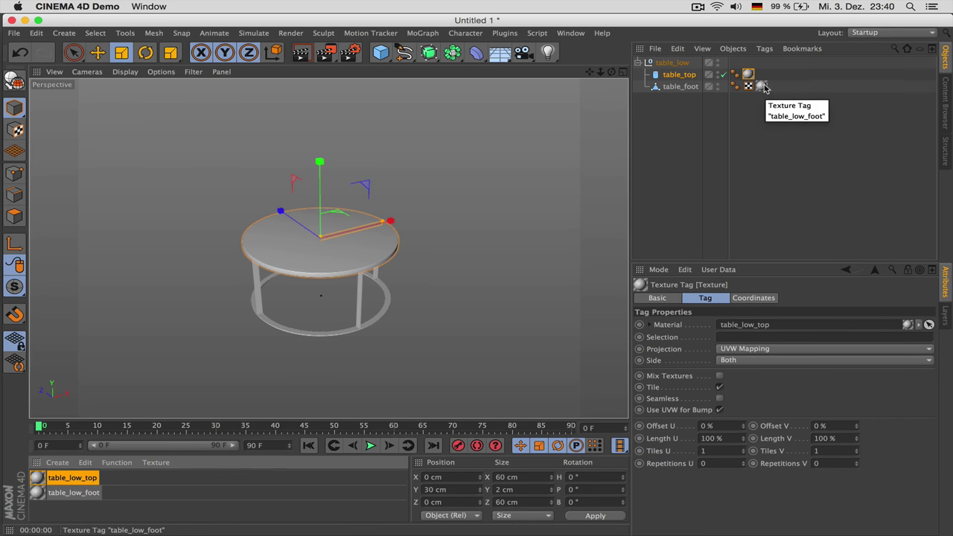
Darken the table_low_foot material by setting its color value V to 17%.
{"action": "double_click", "coordinate": [763, 87]}
{"action": "left_click", "coordinate": [795, 424]}
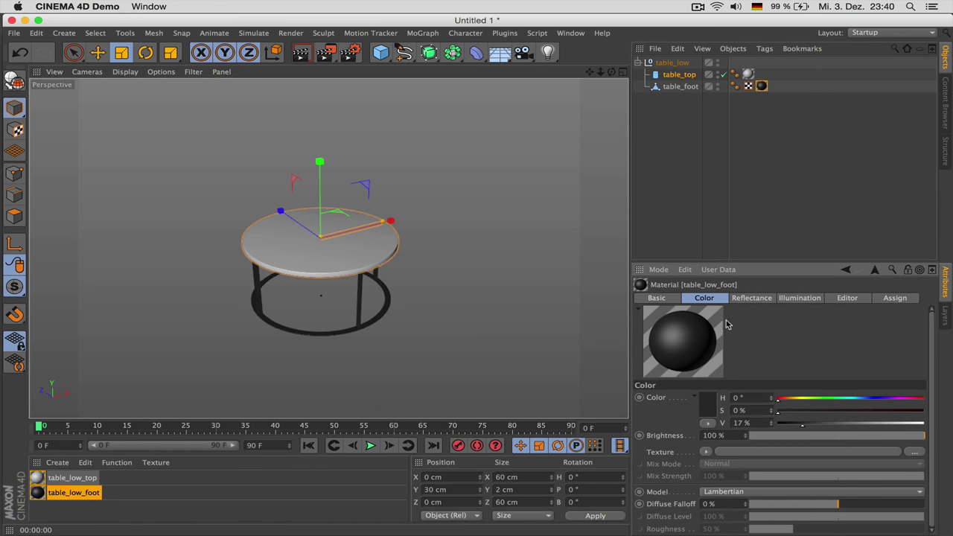
{"action": "left_click", "coordinate": [685, 134]}
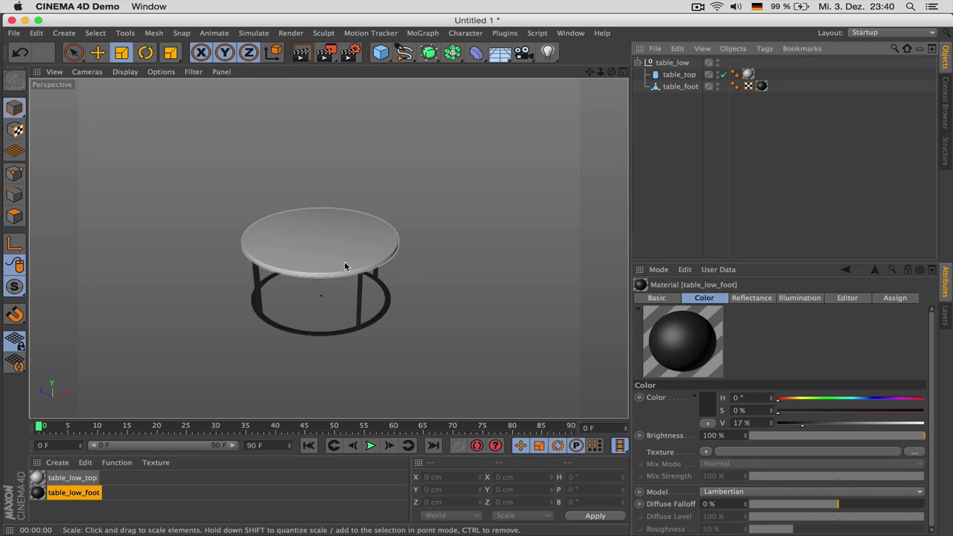
Collapse the table_low group and switch to Safari to look at the other furniture in the reference photo.
{"action": "scroll", "coordinate": [331, 302], "scroll_direction": "up", "scroll_amount": 2}
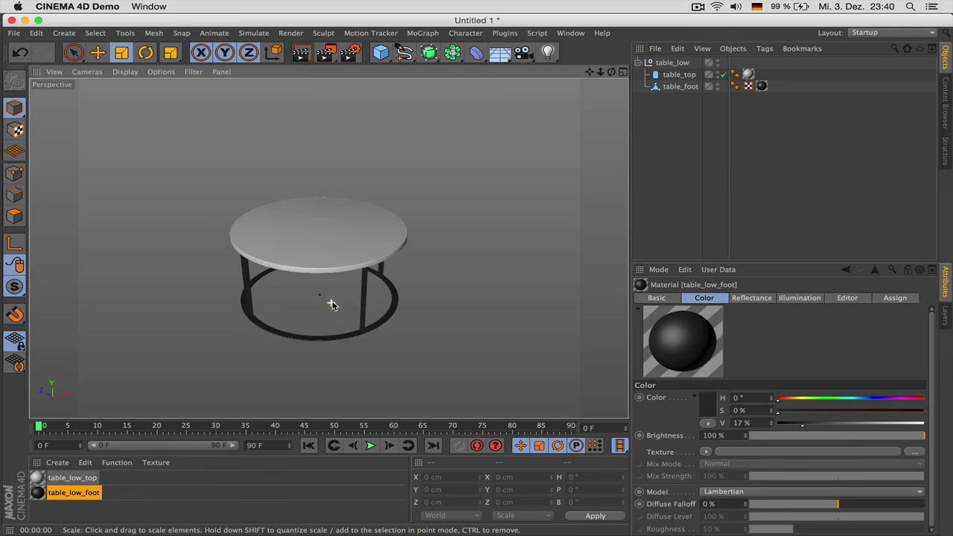
{"action": "left_click", "coordinate": [638, 63]}
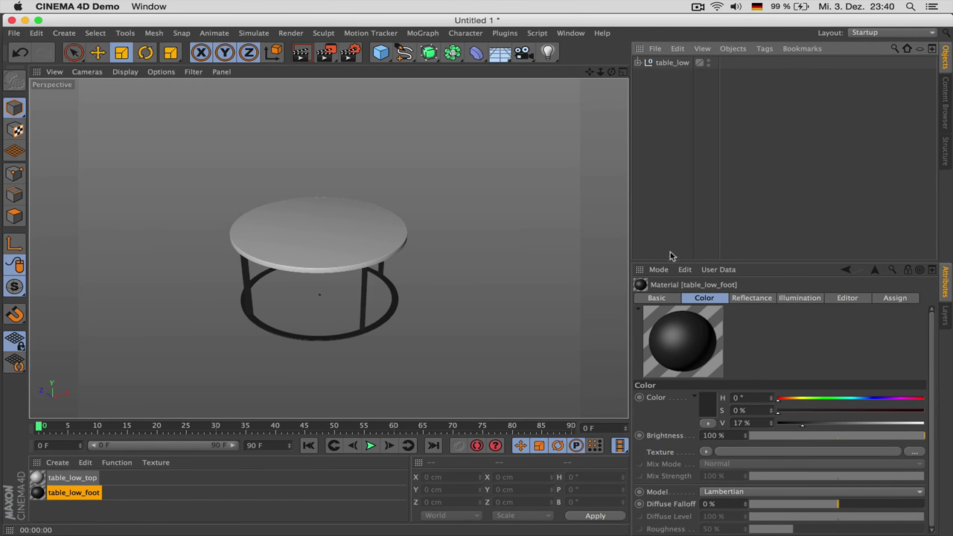
{"action": "key", "text": "super+Tab"}
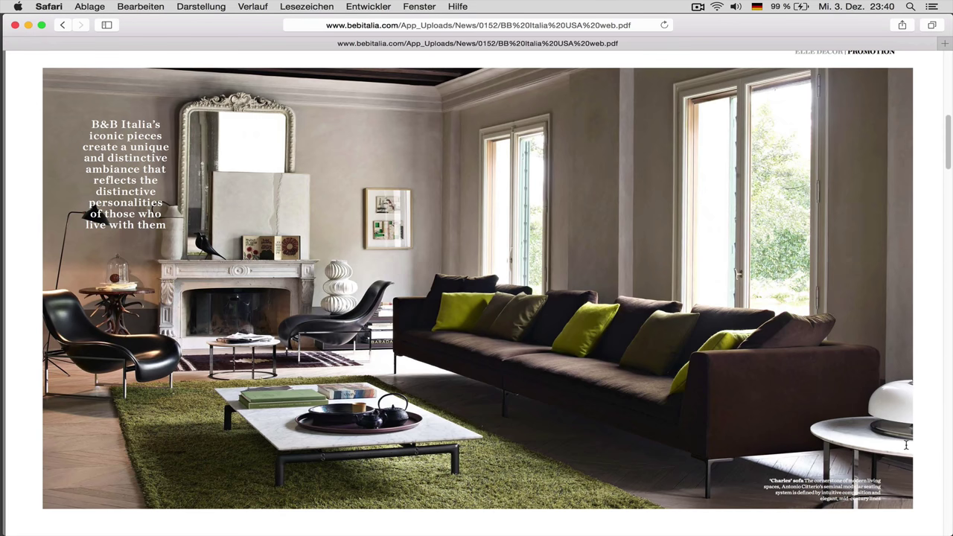
Switch back to Cinema 4D and hide the table_low group in the viewport and in renders.
{"action": "key", "text": "super+Tab"}
{"action": "key", "text": "super+Tab"}
{"action": "key", "text": "super+Tab"}
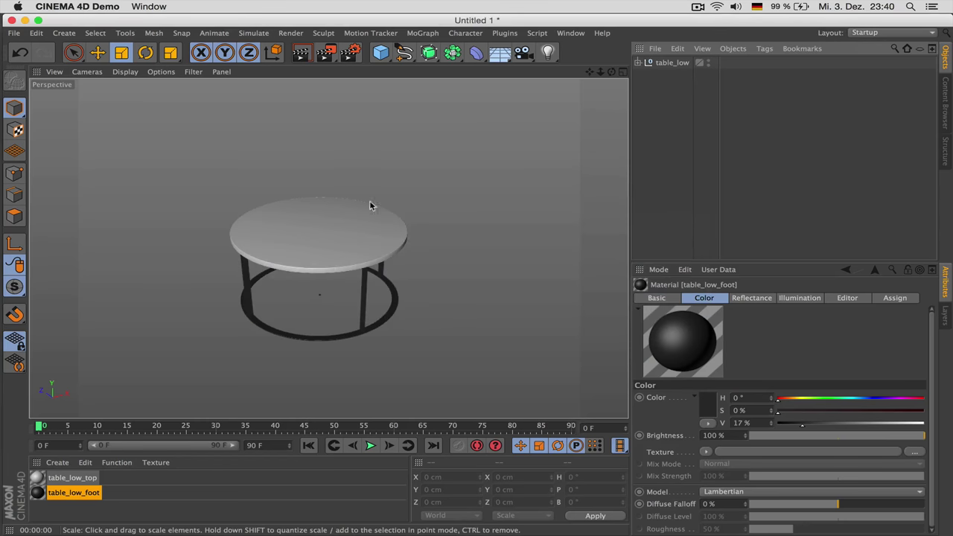
{"action": "double_click", "coordinate": [709, 61]}
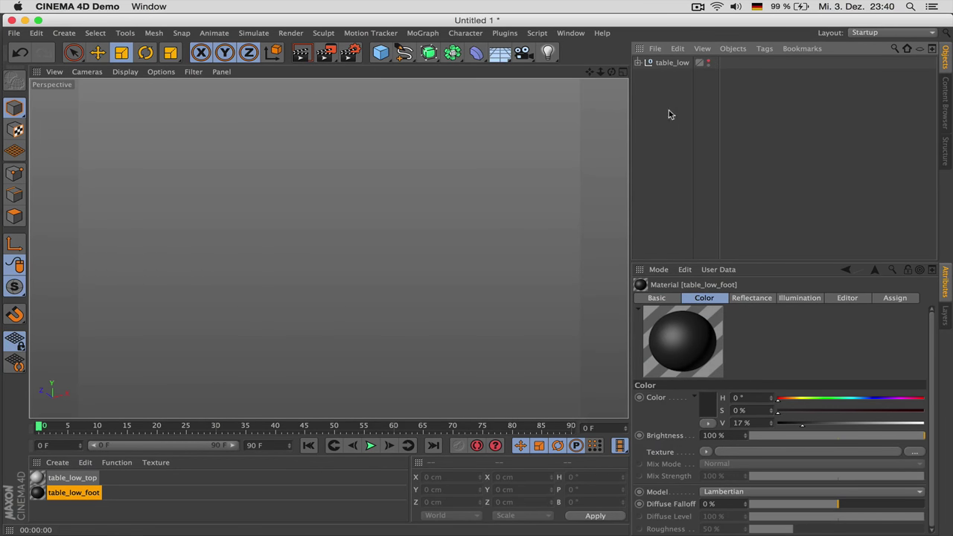
Add a cylinder for the table lamp's base and set its height to 2 cm.
{"action": "left_click", "coordinate": [380, 55]}
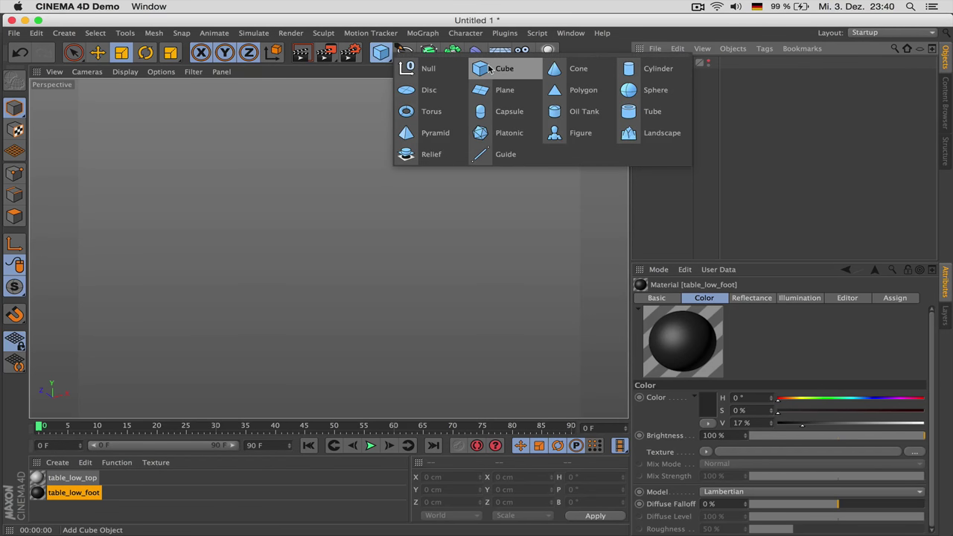
{"action": "left_click", "coordinate": [660, 69]}
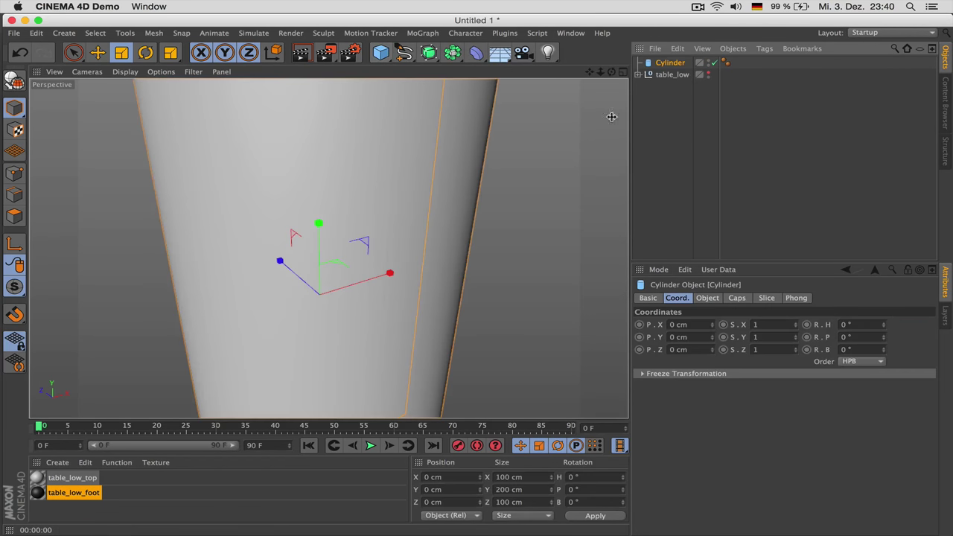
{"action": "left_click", "coordinate": [708, 298]}
{"action": "left_click", "coordinate": [736, 324]}
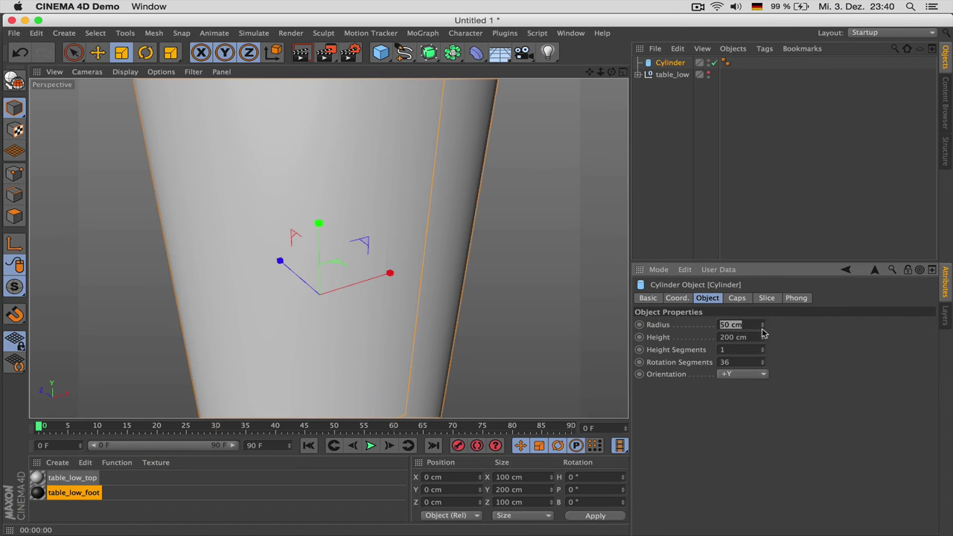
{"action": "key", "text": "Tab"}
{"action": "type", "text": "2"}
{"action": "key", "text": "Return"}
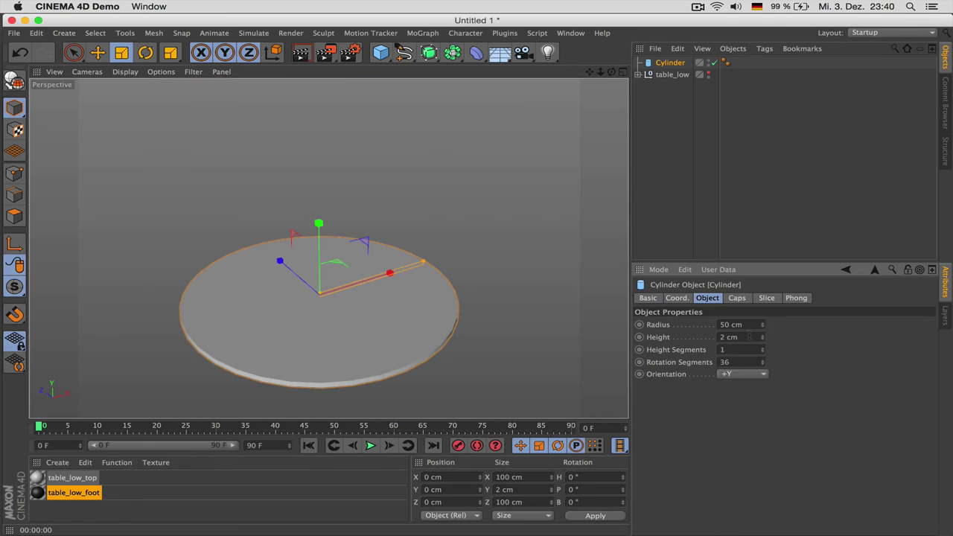
Set the cylinder's radius to 12 cm and reduce its height to 1 cm.
{"action": "left_click", "coordinate": [736, 325]}
{"action": "type", "text": "12"}
{"action": "key", "text": "Return"}
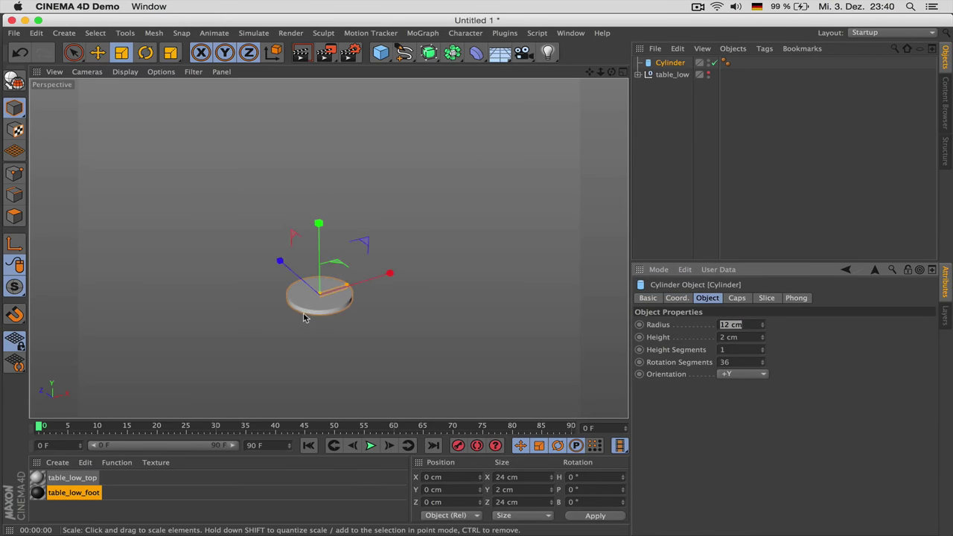
{"action": "scroll", "coordinate": [339, 306], "scroll_direction": "up", "scroll_amount": 3}
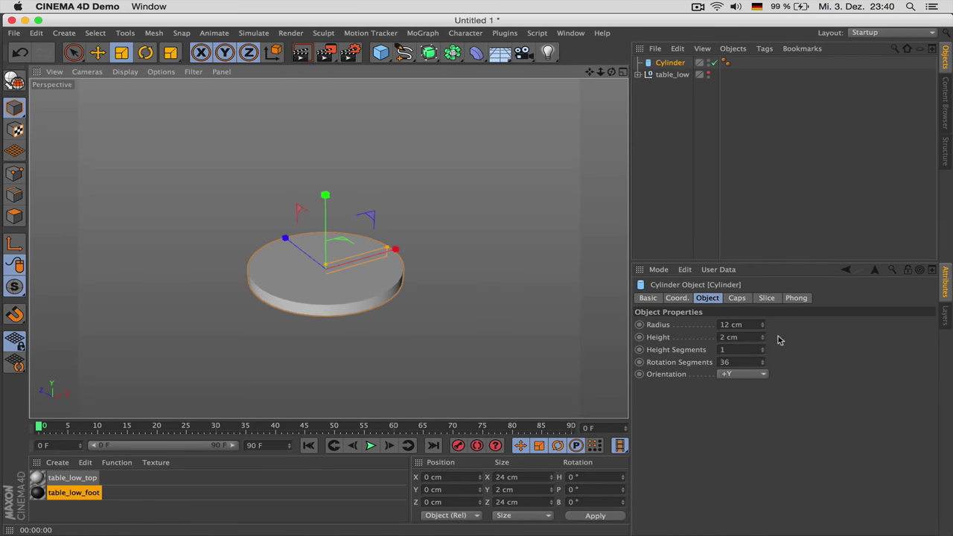
{"action": "left_click", "coordinate": [730, 337]}
{"action": "type", "text": "1"}
{"action": "key", "text": "Return"}
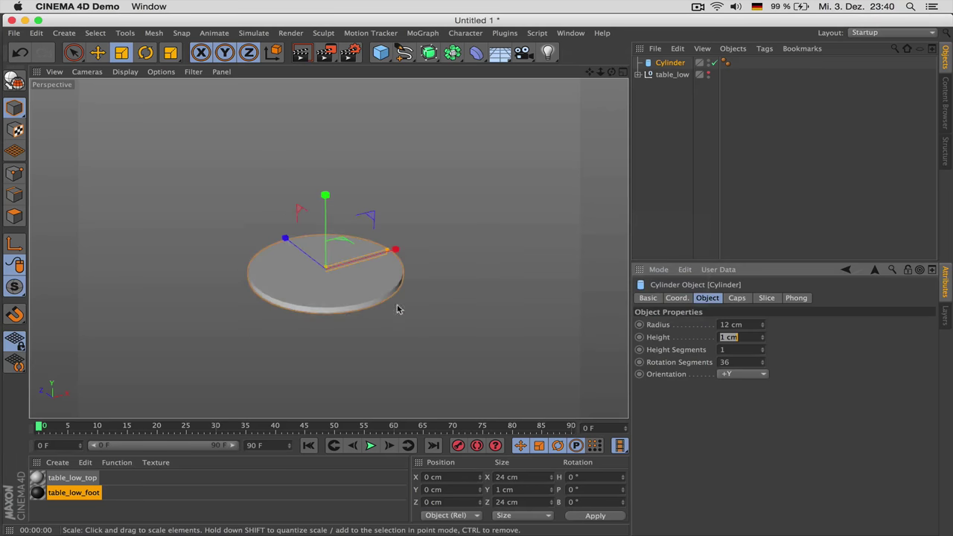
Set the cylinder's rotation segments to 32, after trying 16 and comparing with the reference photo in Safari.
{"action": "scroll", "coordinate": [325, 281], "scroll_direction": "up", "scroll_amount": 3}
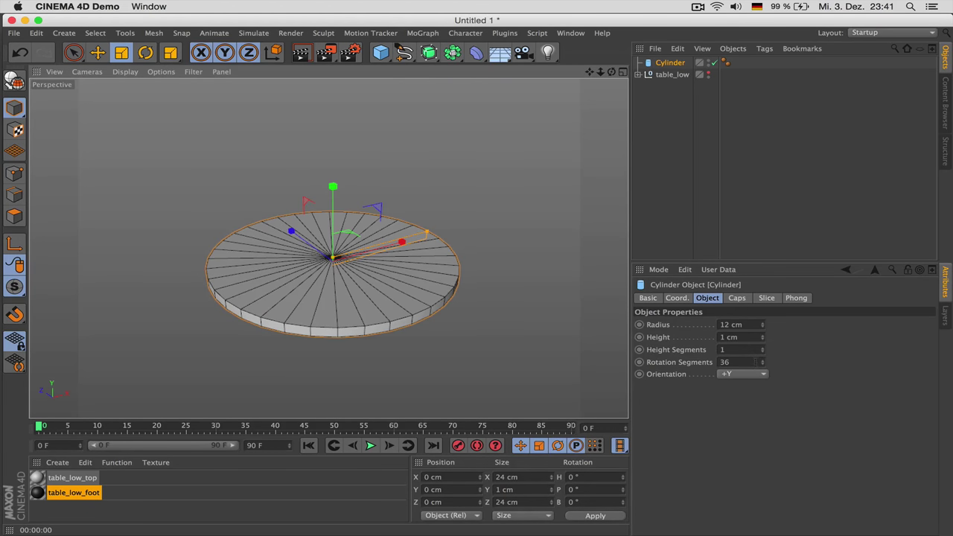
{"action": "left_click", "coordinate": [752, 365]}
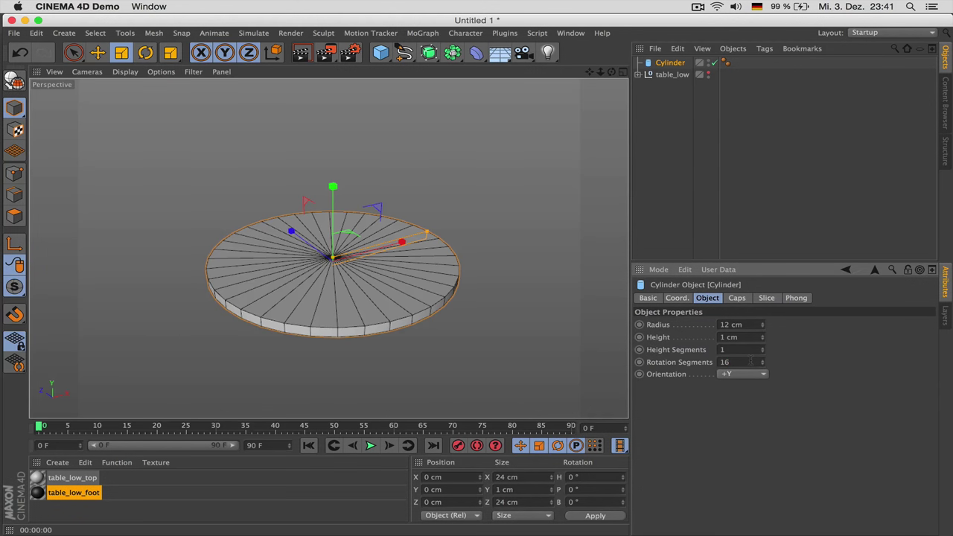
{"action": "type", "text": "16"}
{"action": "key", "text": "Return"}
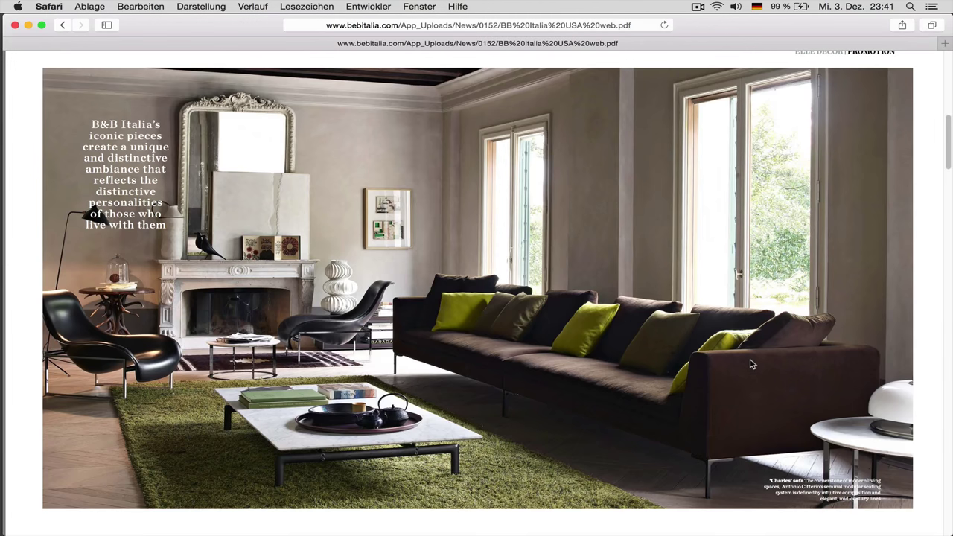
{"action": "key", "text": "super+Tab"}
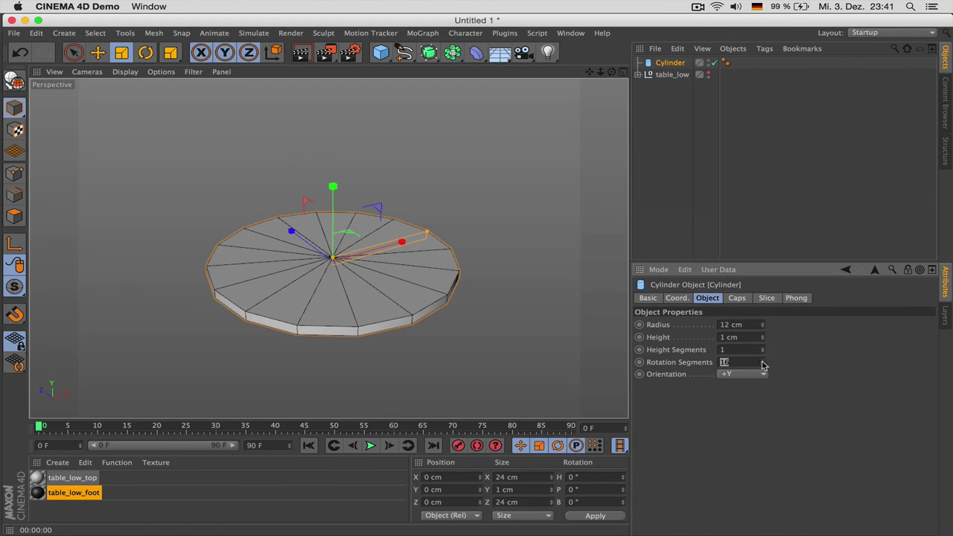
{"action": "type", "text": "36"}
{"action": "key", "text": "Return"}
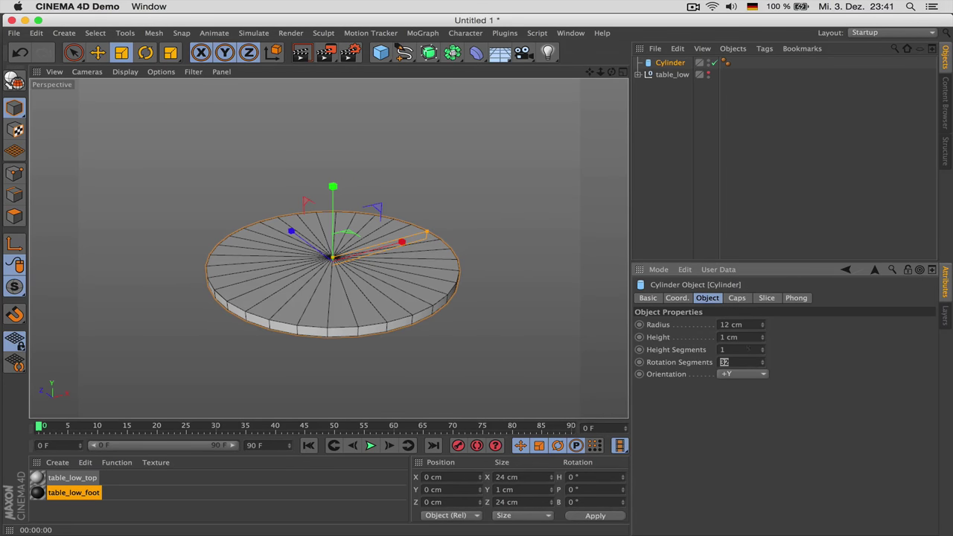
Enable a fillet on the cylinder's caps with 1 segment and a 0.2 cm radius, checking the lamp base in the reference photo.
{"action": "left_click", "coordinate": [736, 298]}
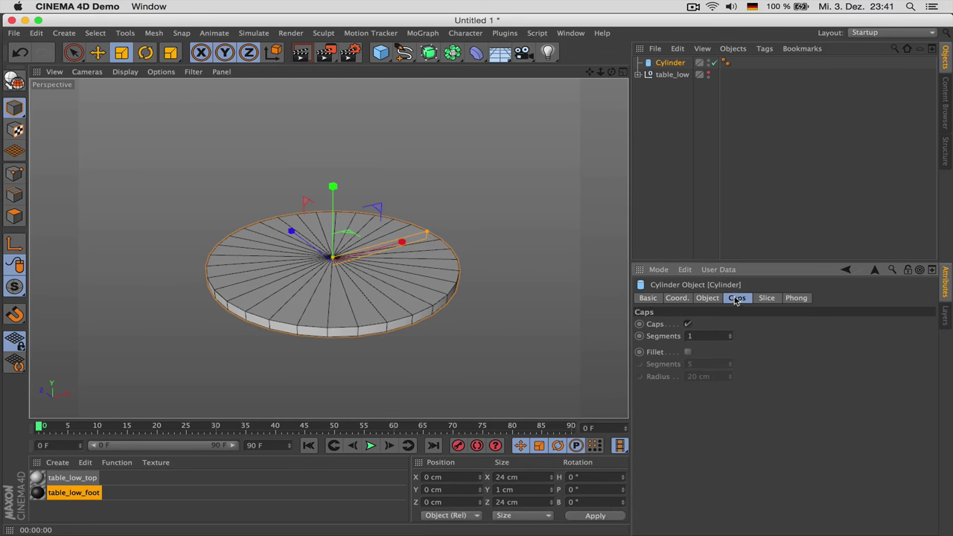
{"action": "left_click", "coordinate": [687, 352]}
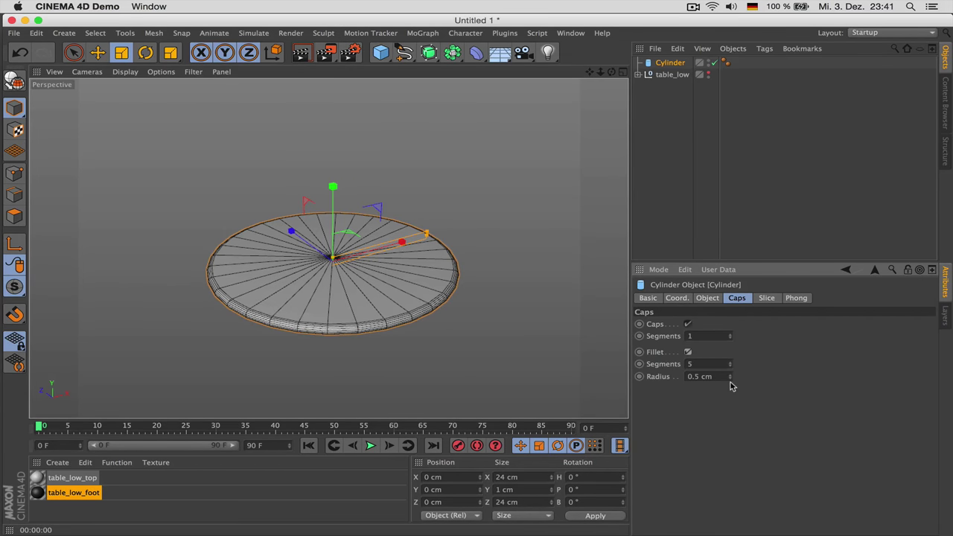
{"action": "left_click", "coordinate": [714, 364]}
{"action": "type", "text": "1"}
{"action": "key", "text": "Return"}
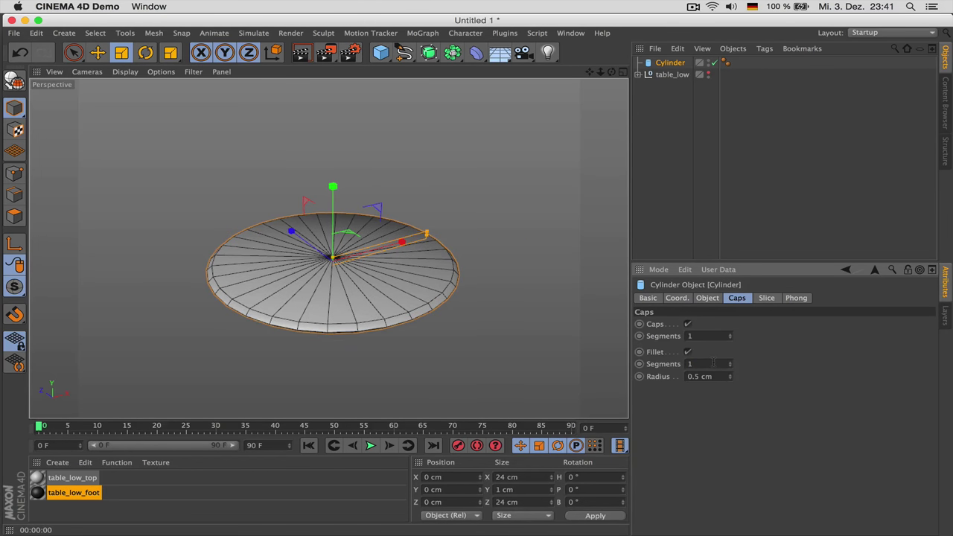
{"action": "left_click", "coordinate": [730, 379]}
{"action": "left_click", "coordinate": [730, 376]}
{"action": "key", "text": "super+Tab"}
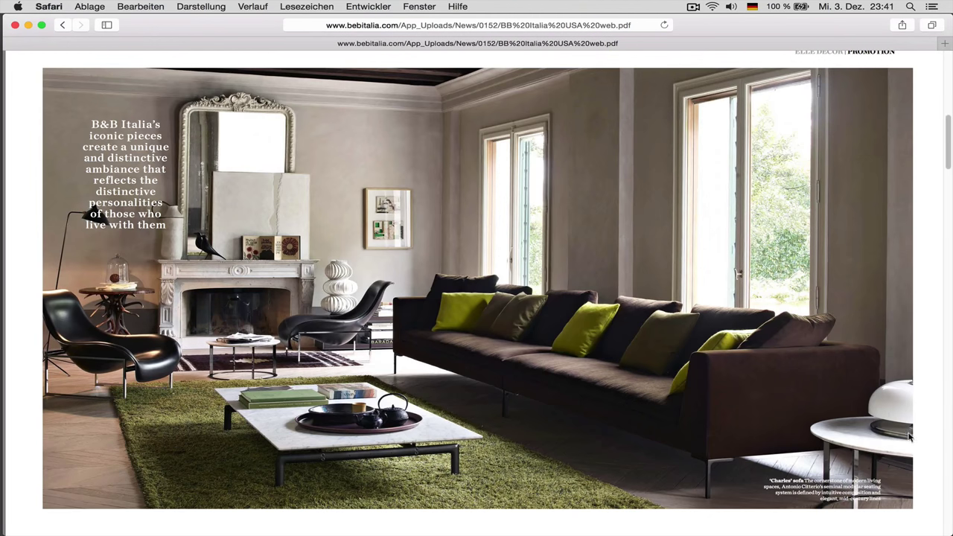
{"action": "key", "text": "super+Tab"}
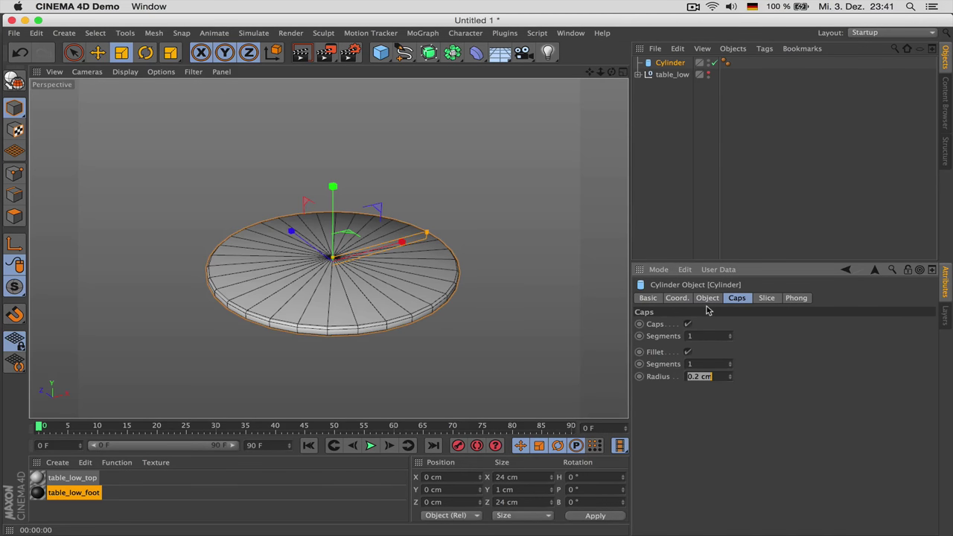
Set the cylinder's height segments to 2 and compare its edge with the lamp base in the reference photo.
{"action": "key", "text": "super+Tab"}
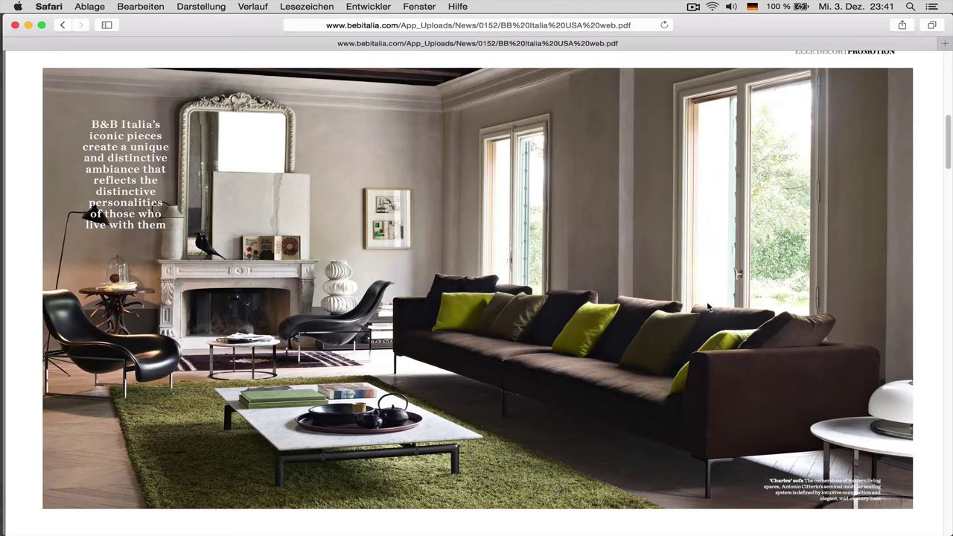
{"action": "key", "text": "super+Tab"}
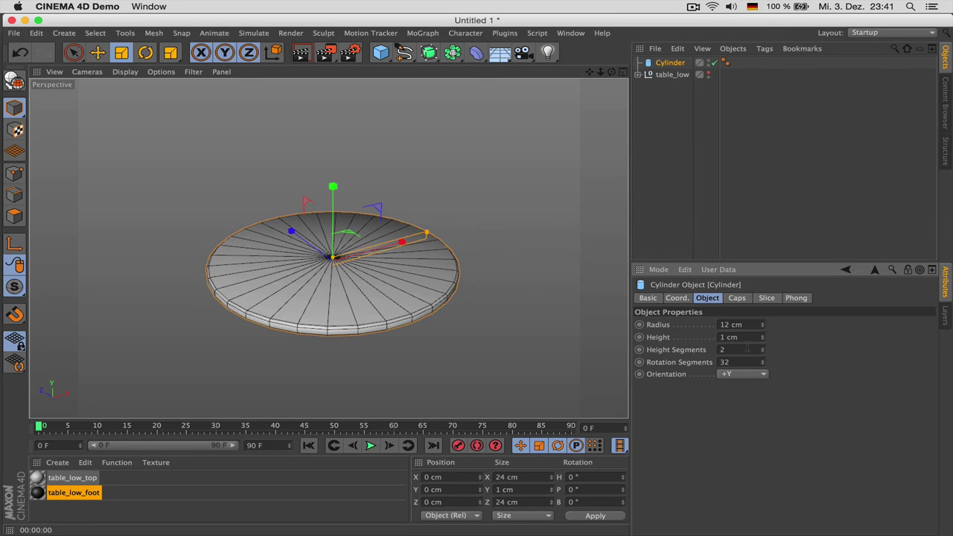
{"action": "scroll", "coordinate": [341, 323], "scroll_direction": "up", "scroll_amount": 2}
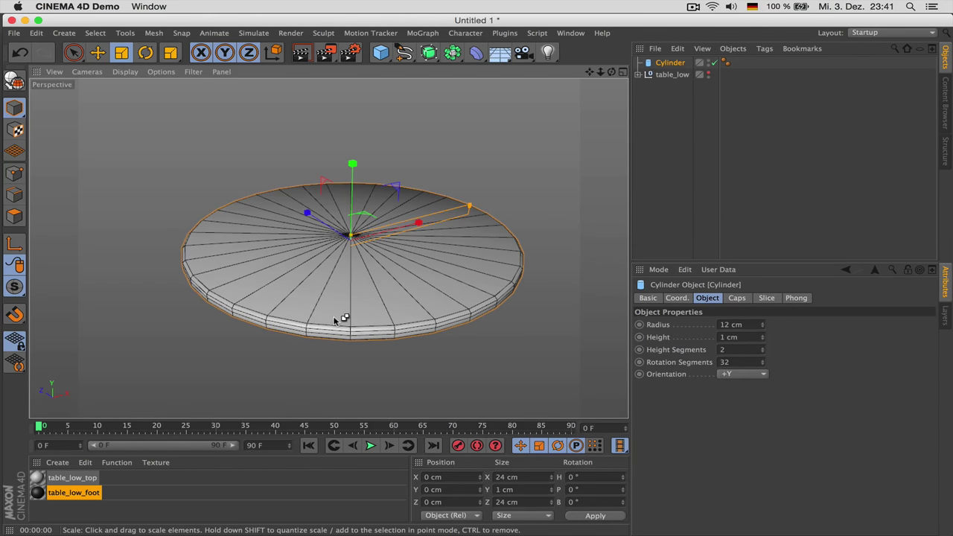
{"action": "key", "text": "super+Tab"}
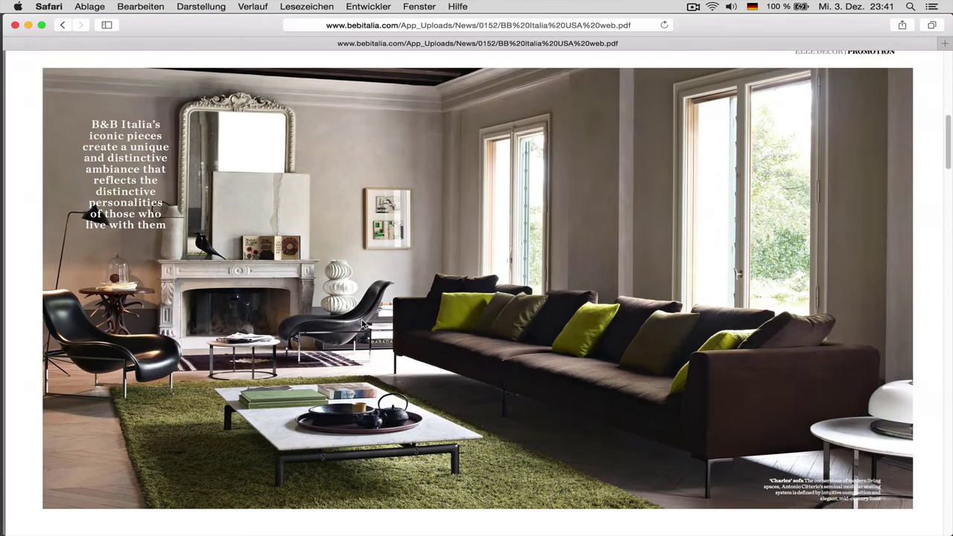
{"action": "key", "text": "super+Tab"}
Raise the cylinder to a Y position of 0.8 cm, after trying 1.2 cm and 0.6 cm.
{"action": "left_click", "coordinate": [679, 298]}
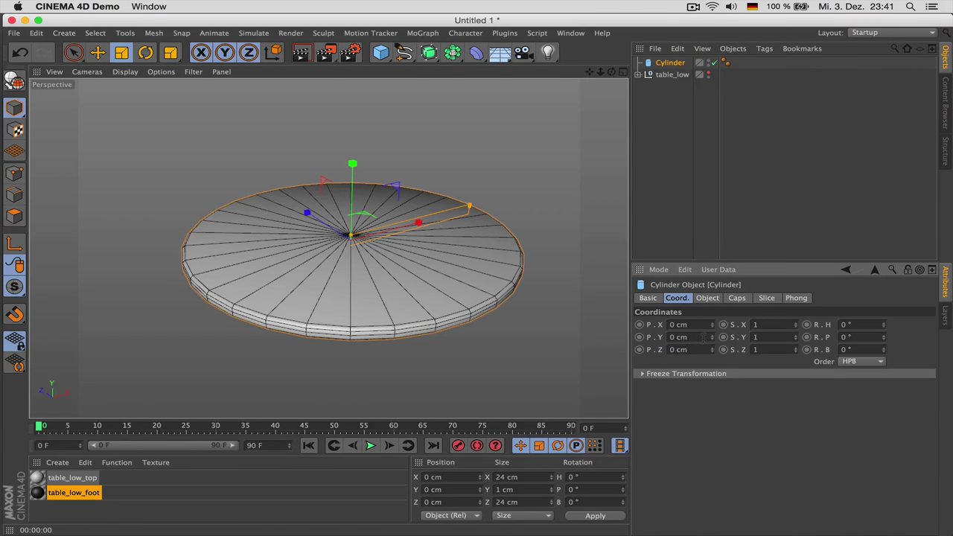
{"action": "double_click", "coordinate": [702, 338]}
{"action": "type", "text": "1.2"}
{"action": "key", "text": "Return"}
{"action": "left_click", "coordinate": [707, 299]}
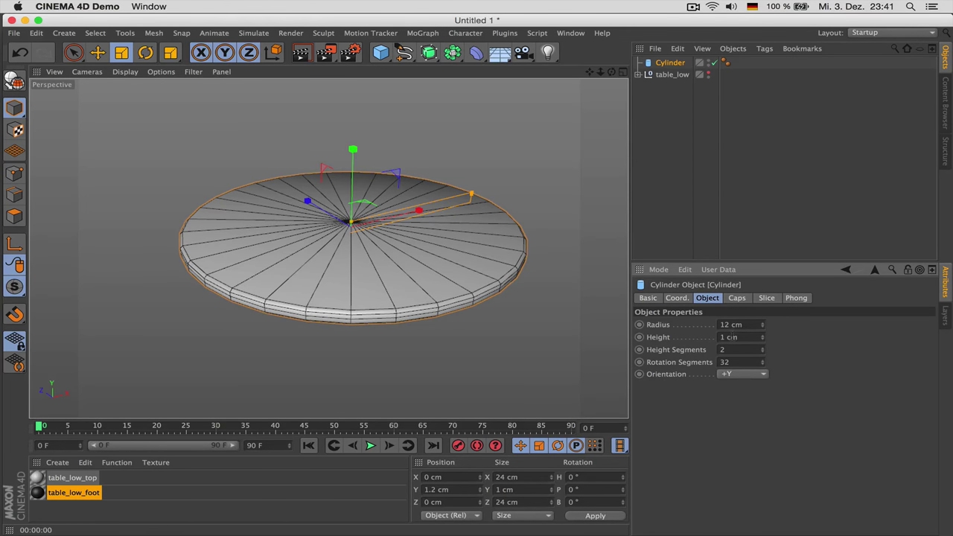
{"action": "left_click", "coordinate": [683, 300]}
{"action": "double_click", "coordinate": [689, 337]}
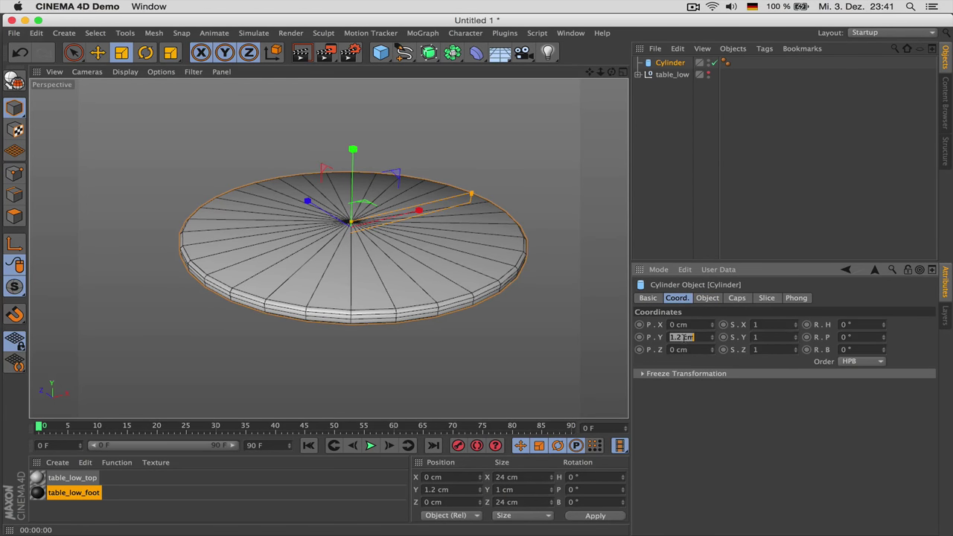
{"action": "type", "text": "0.6"}
{"action": "key", "text": "Return"}
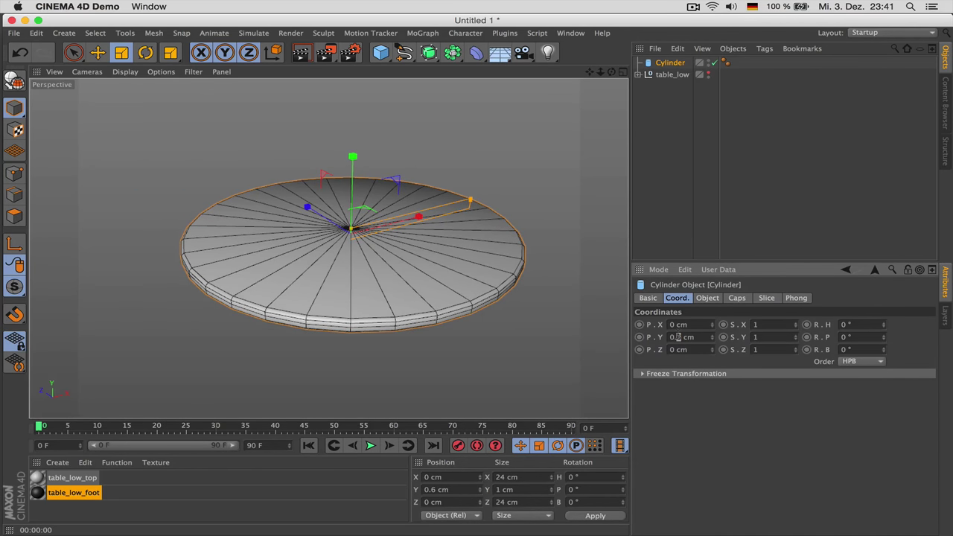
{"action": "type", "text": "8"}
{"action": "key", "text": "Return"}
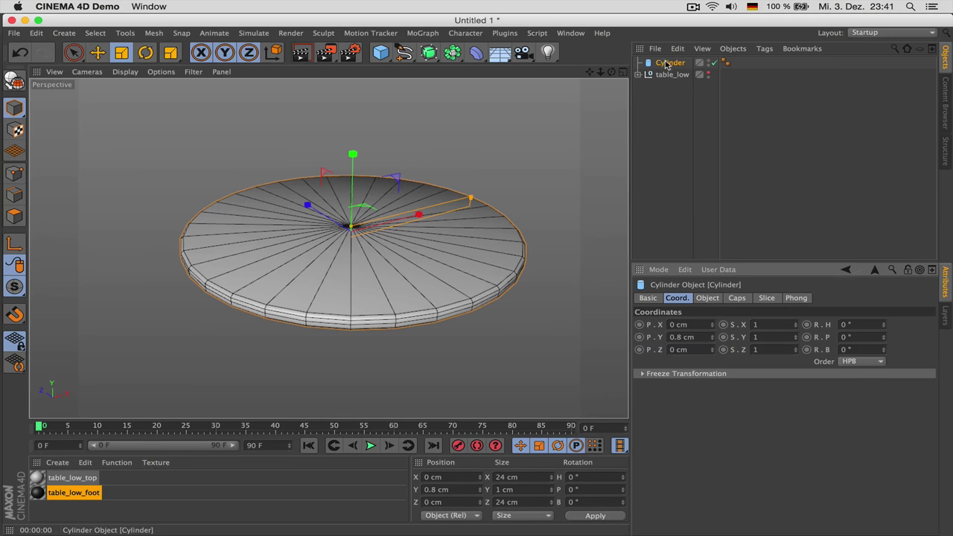
Increase the segments of the cylinder's caps to 3, comparing with the reference photo in Safari.
{"action": "left_click", "coordinate": [707, 298]}
{"action": "left_click", "coordinate": [737, 298]}
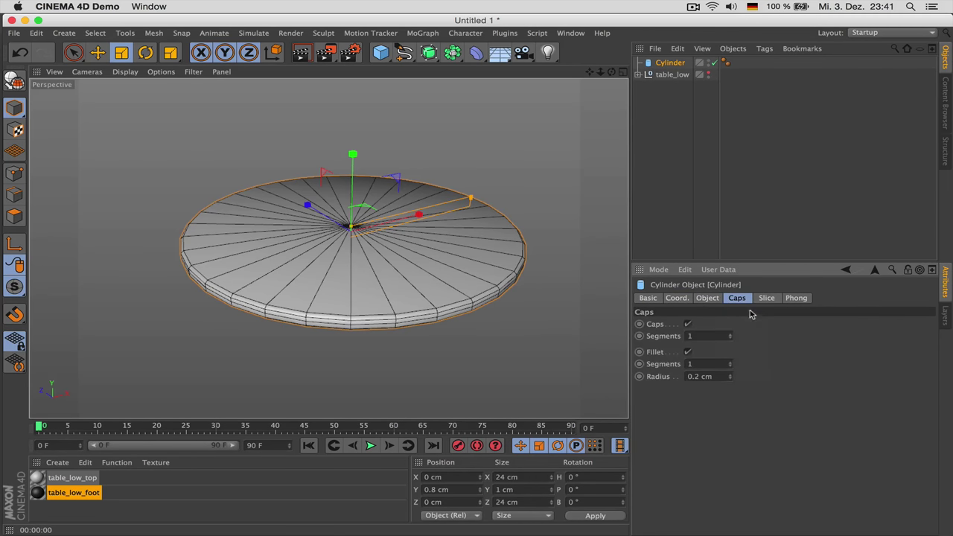
{"action": "left_click", "coordinate": [730, 334]}
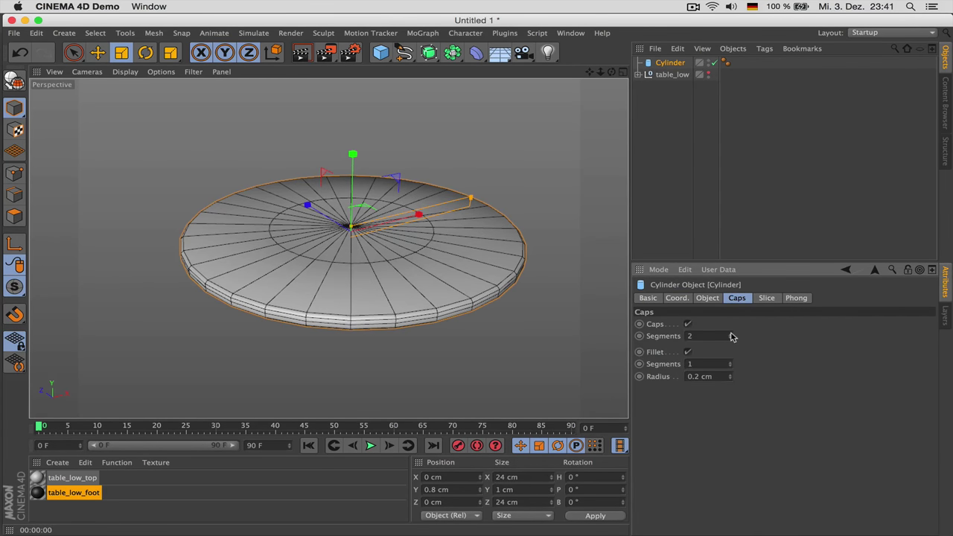
{"action": "key", "text": "super+Tab"}
{"action": "key", "text": "super+Tab"}
{"action": "left_click", "coordinate": [731, 333]}
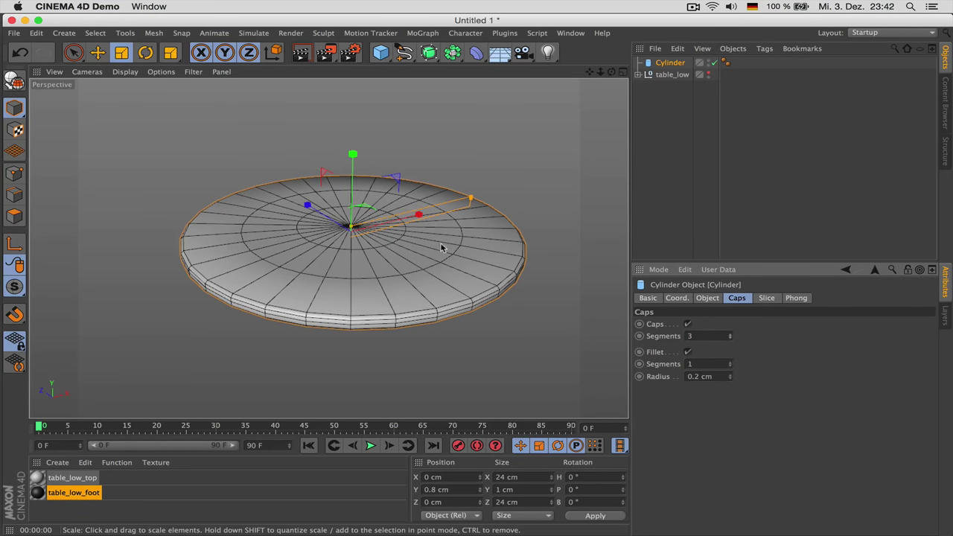
Reduce the cylinder's rotation segments to 8 and switch to Safari to check the lamp in the reference photo.
{"action": "left_click_drag", "start_coordinate": [611, 72], "coordinate": [619, 76]}
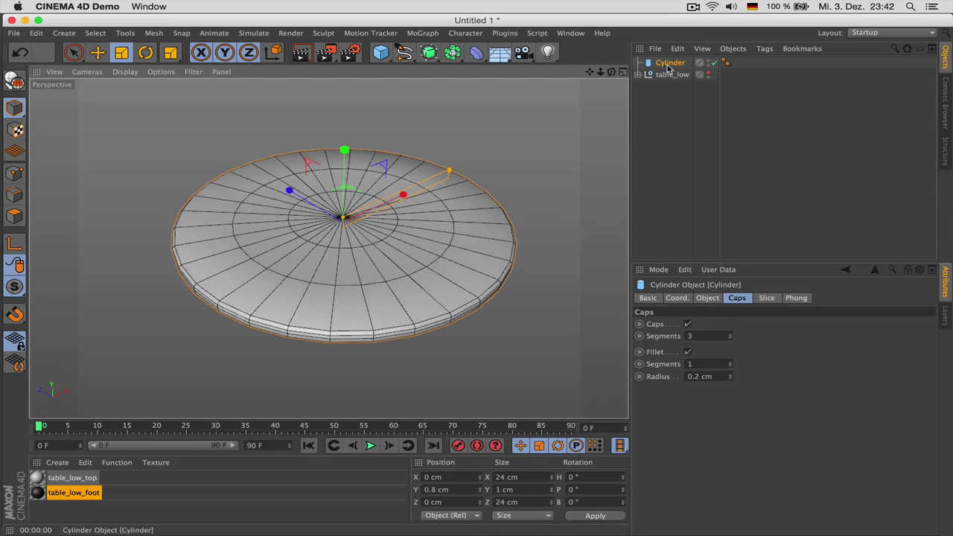
{"action": "left_click", "coordinate": [707, 298]}
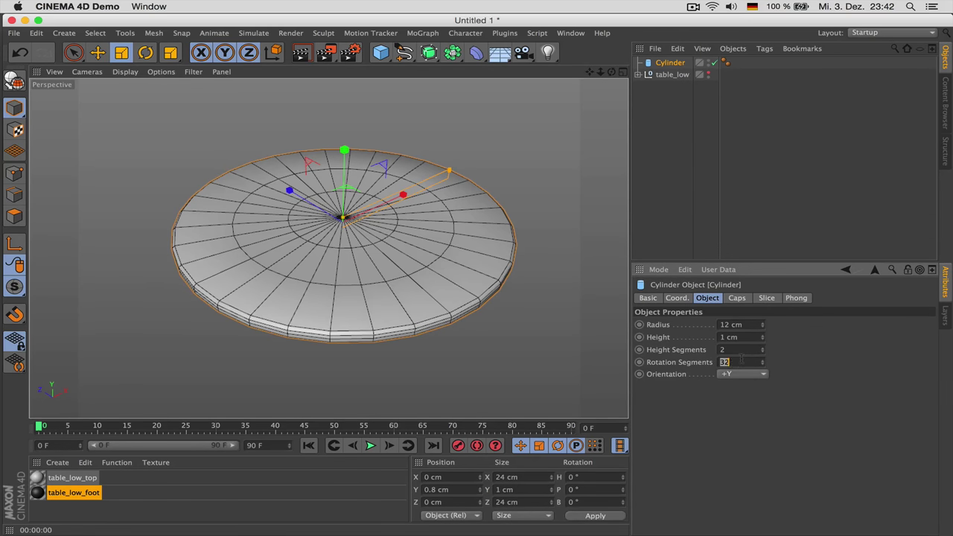
{"action": "type", "text": "8"}
{"action": "key", "text": "Return"}
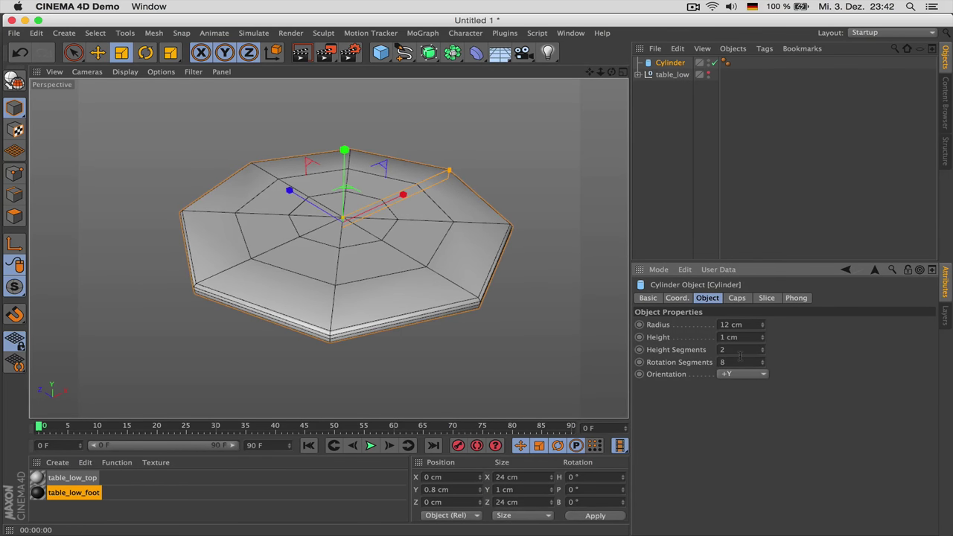
{"action": "key", "text": "super+Tab"}
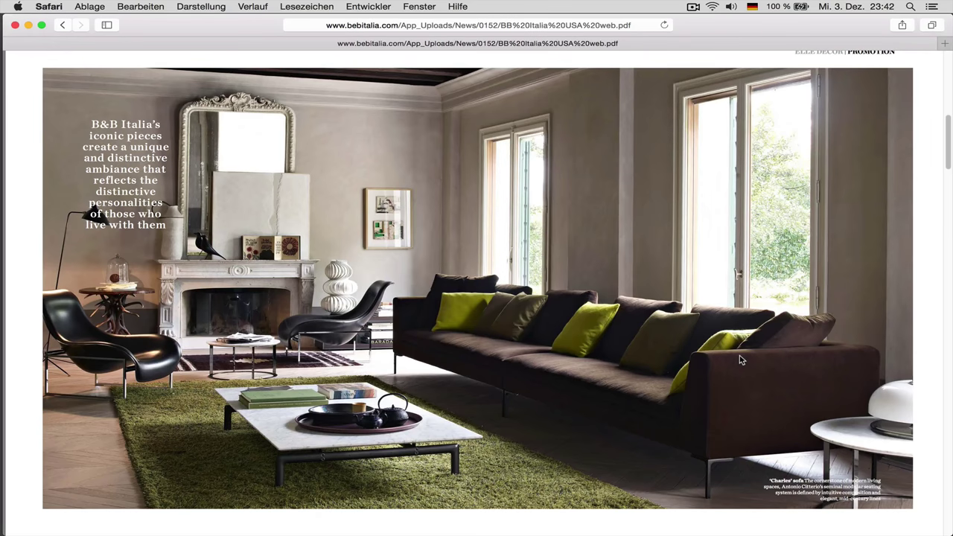
Return to Cinema 4D, make the cylinder editable and select the eight innermost polygons of its top cap.
{"action": "key", "text": "super+Tab"}
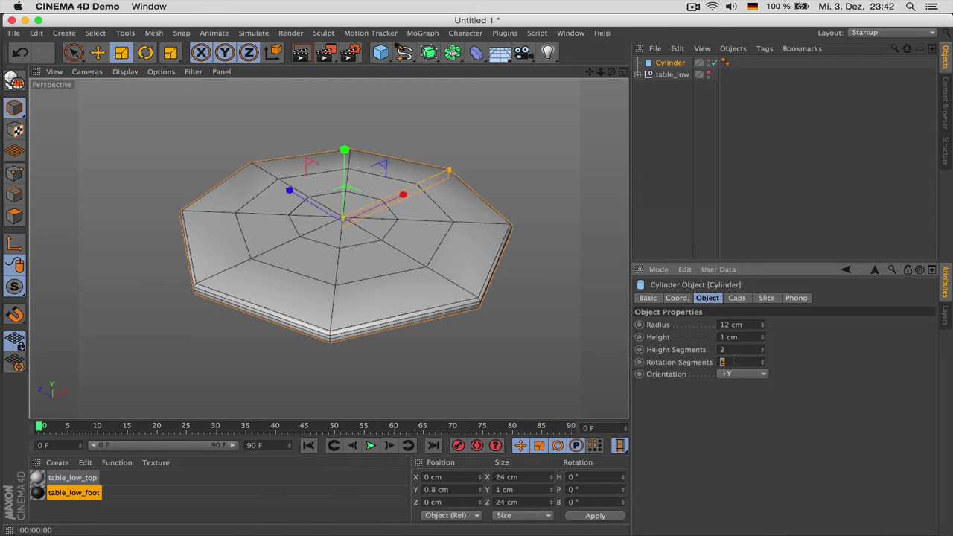
{"action": "key", "text": "c"}
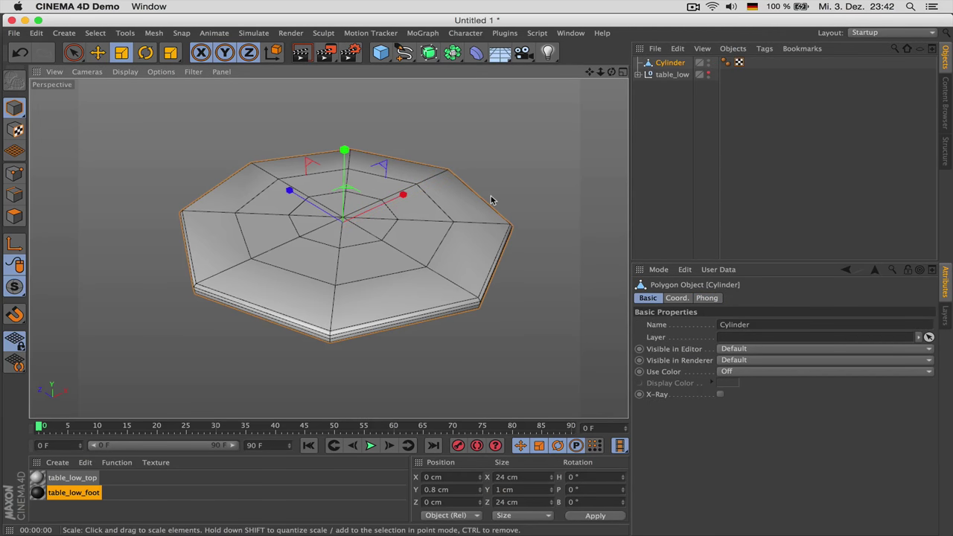
{"action": "key", "text": "Return"}
{"action": "key", "text": "space"}
{"action": "mouse_move", "coordinate": [334, 223]}
{"action": "left_mouse_down"}
{"action": "mouse_move", "coordinate": [325, 213]}
{"action": "mouse_move", "coordinate": [328, 224]}
{"action": "left_mouse_up"}
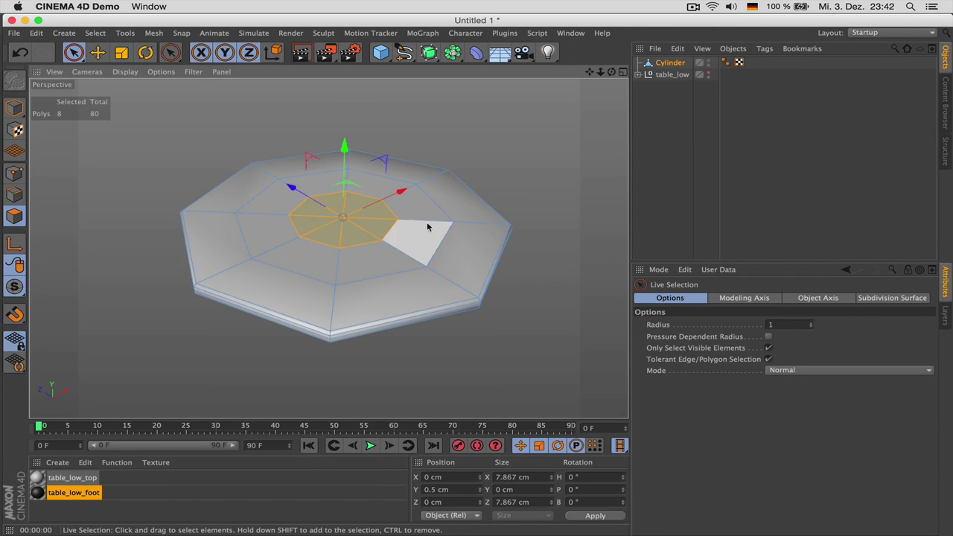
Scale the selected centre polygons down to about 6.2 cm across and inner-extrude them by 1.72 cm, after checking the reference photo.
{"action": "key", "text": "super+Tab"}
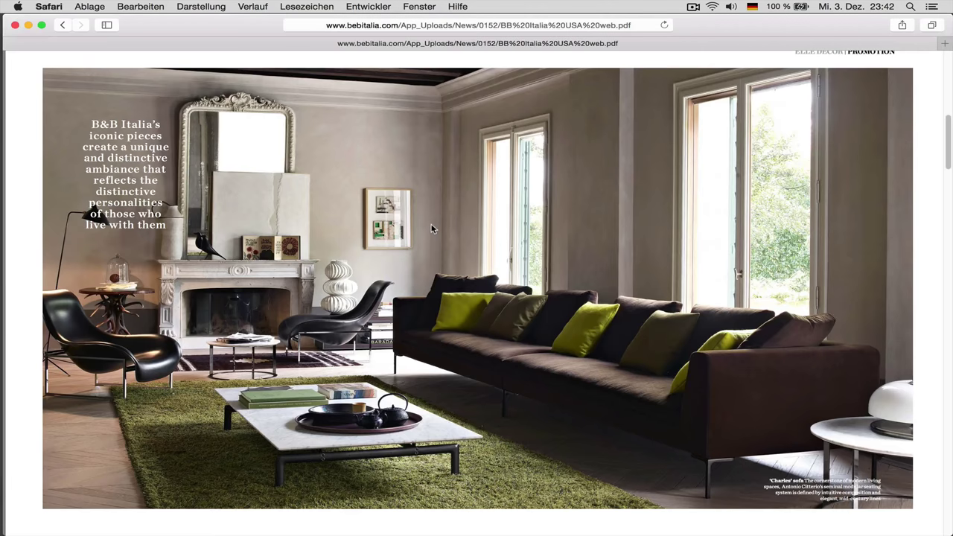
{"action": "key", "text": "super+Tab"}
{"action": "key", "text": "t"}
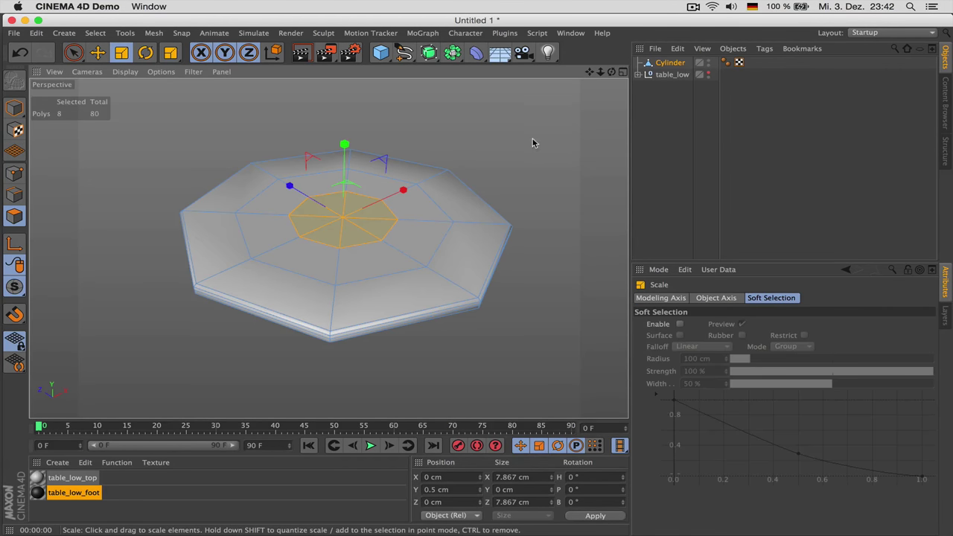
{"action": "left_click_drag", "start_coordinate": [484, 156], "coordinate": [397, 177]}
{"action": "key", "text": "i"}
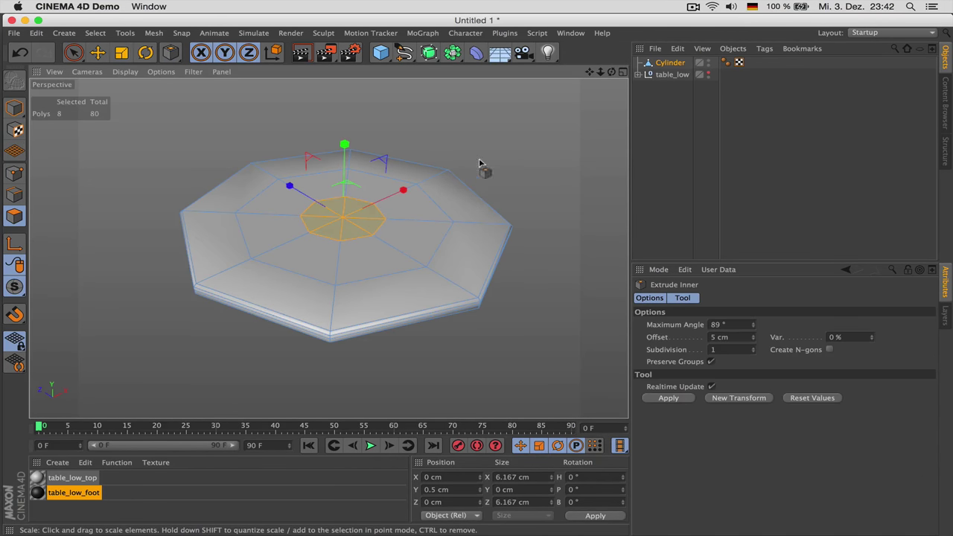
{"action": "left_click_drag", "start_coordinate": [514, 146], "coordinate": [556, 148]}
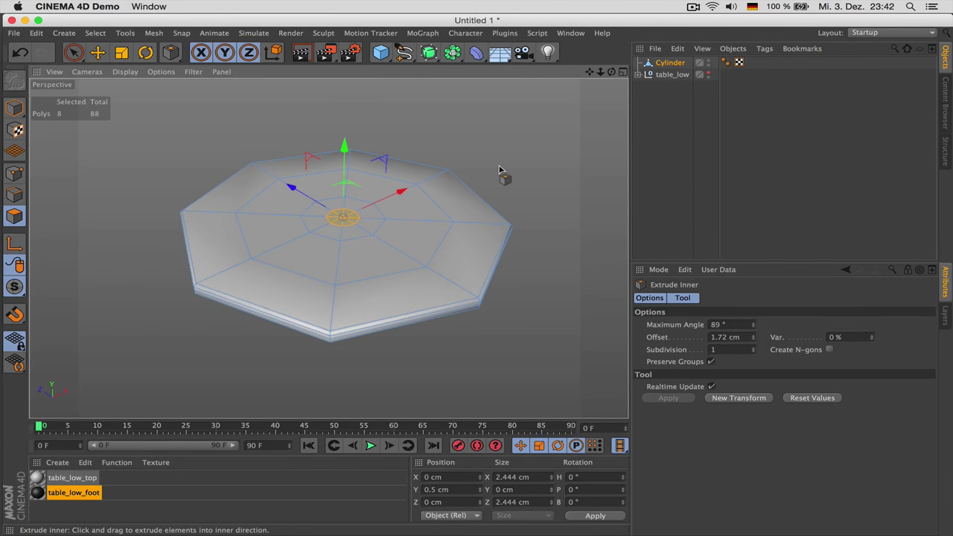
Compare with the reference photo and extrude the small centre polygons upward by 0.7 cm.
{"action": "key", "text": "super+Tab"}
{"action": "key", "text": "super+Tab"}
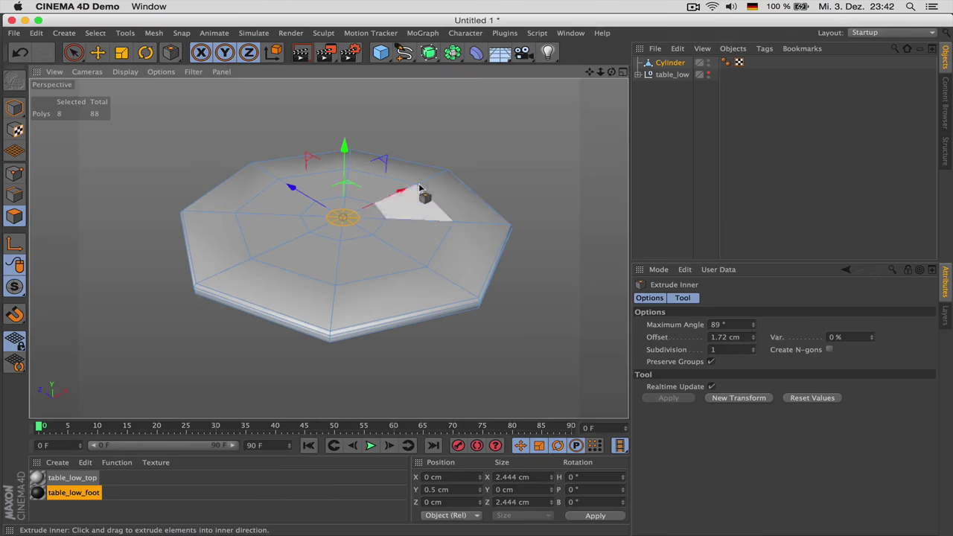
{"action": "scroll", "coordinate": [359, 177], "scroll_direction": "up", "scroll_amount": 5}
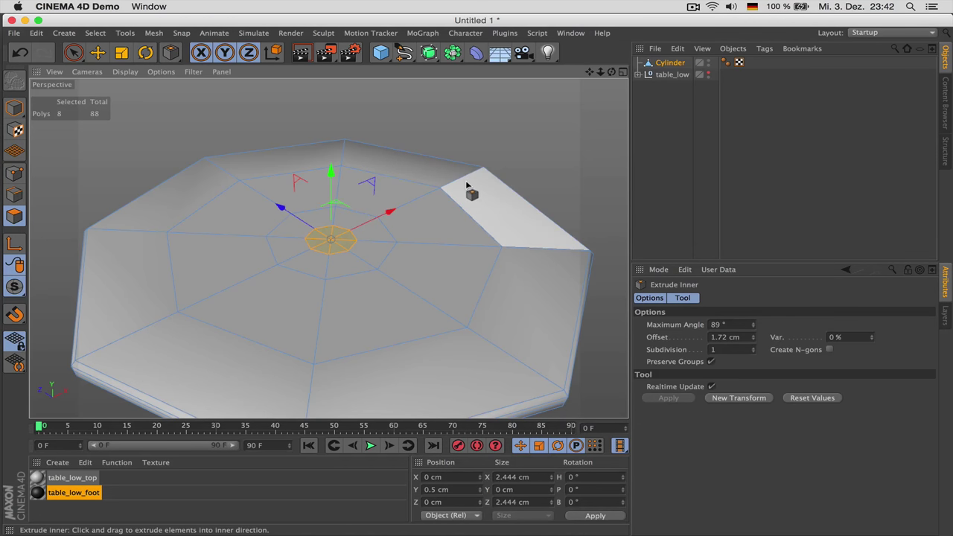
{"action": "key", "text": "d"}
{"action": "left_click_drag", "start_coordinate": [485, 259], "coordinate": [515, 260]}
Taper the extruded centre to about 1.65 cm across and lower it to a Y position of about 1.06 cm.
{"action": "key", "text": "t"}
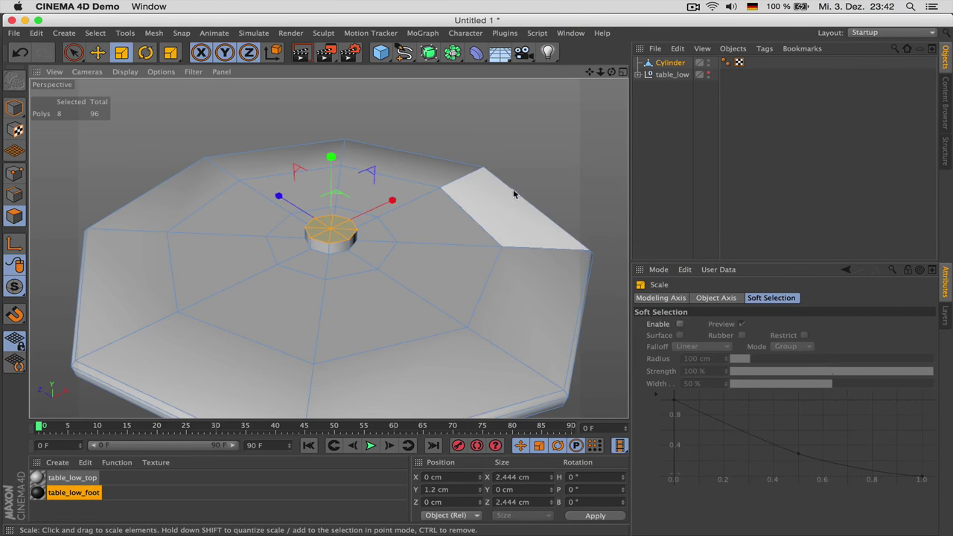
{"action": "left_click_drag", "start_coordinate": [534, 142], "coordinate": [354, 173]}
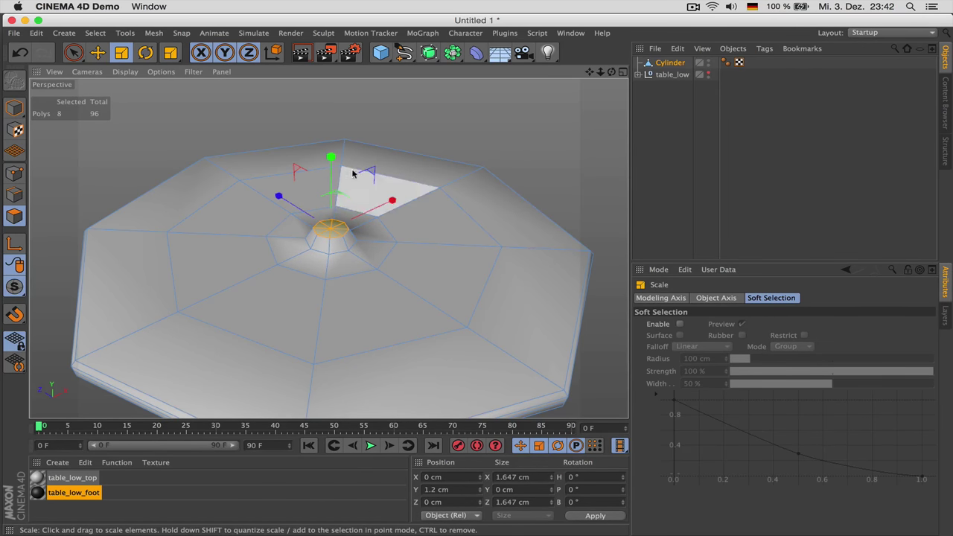
{"action": "key", "text": "e"}
{"action": "left_click_drag", "start_coordinate": [332, 168], "coordinate": [332, 166]}
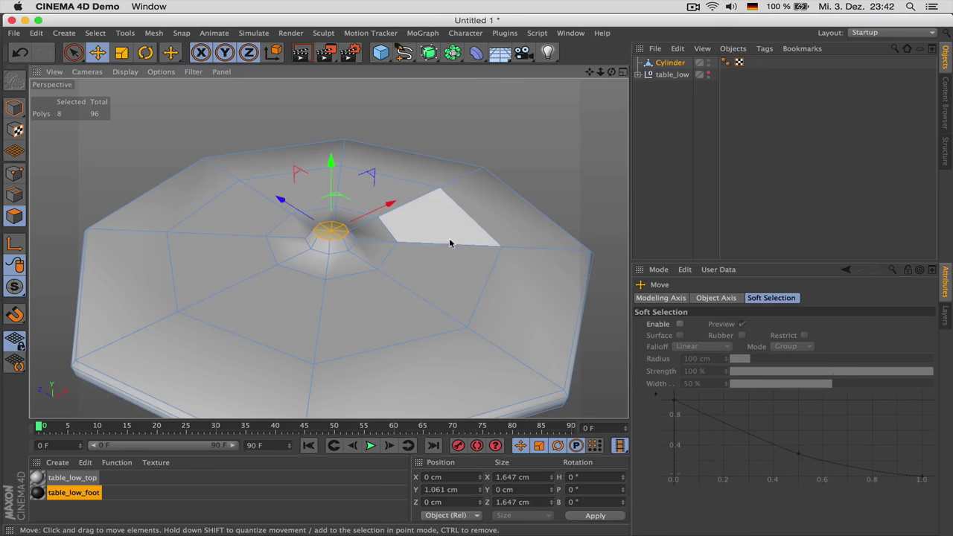
Put the cylinder inside a Subdivision Surface and switch the viewport's line display to Isoparms.
{"action": "key", "text": "d"}
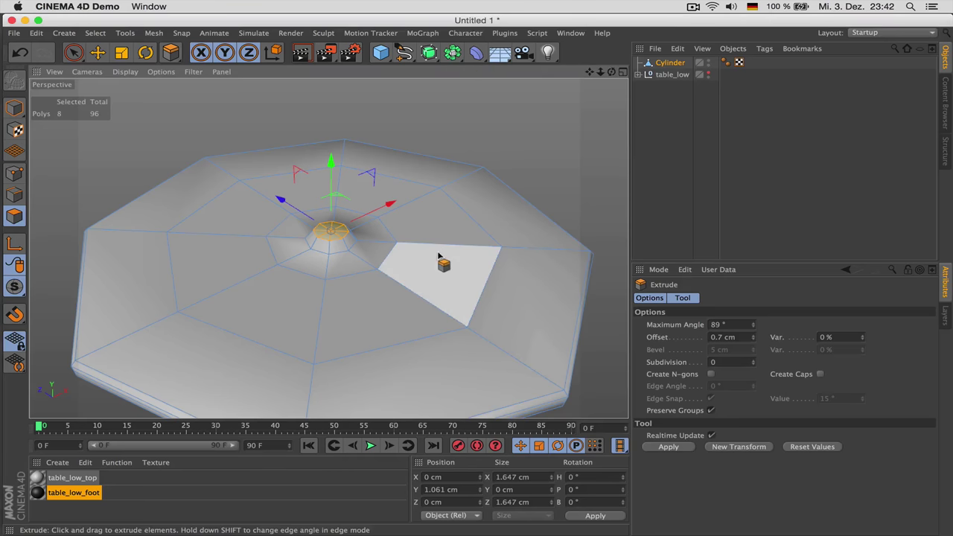
{"action": "scroll", "coordinate": [425, 283], "scroll_direction": "down", "scroll_amount": 3}
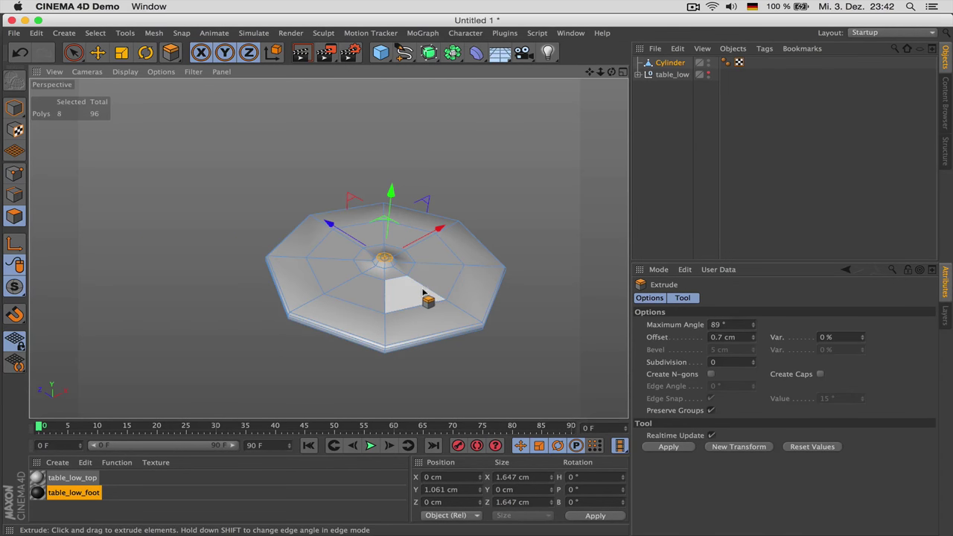
{"action": "left_click", "coordinate": [429, 53], "text": "alt"}
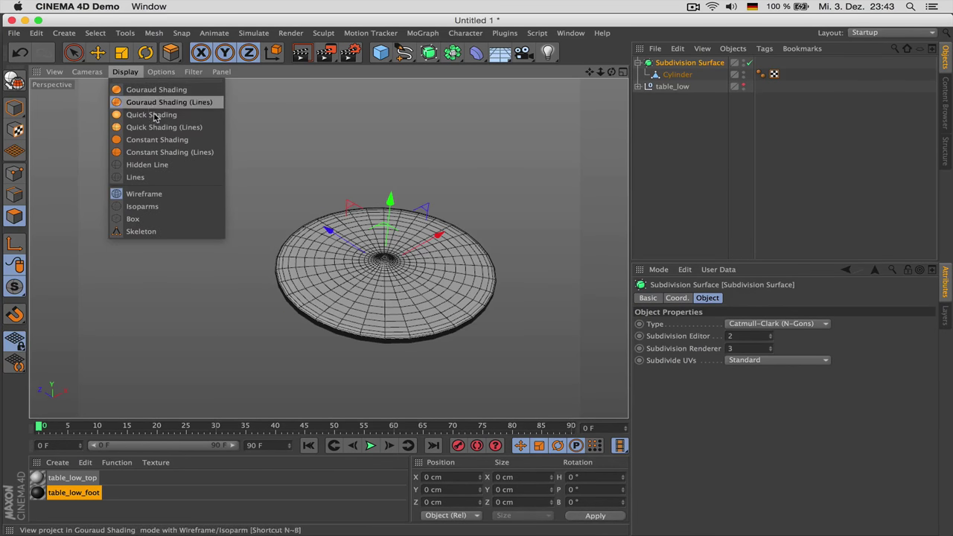
{"action": "left_click", "coordinate": [158, 208]}
{"action": "scroll", "coordinate": [493, 235], "scroll_direction": "up", "scroll_amount": 4}
{"action": "left_click_drag", "start_coordinate": [383, 295], "coordinate": [387, 283], "text": "alt"}
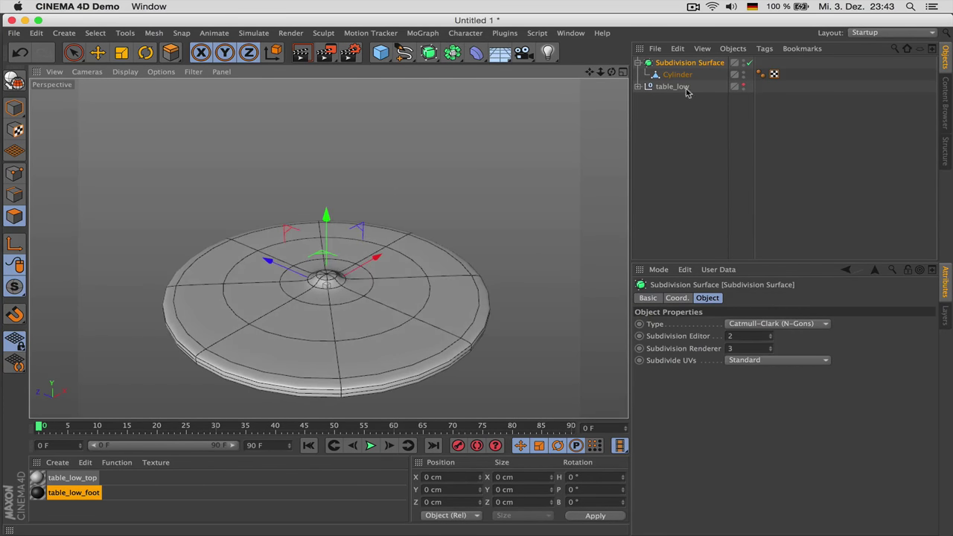
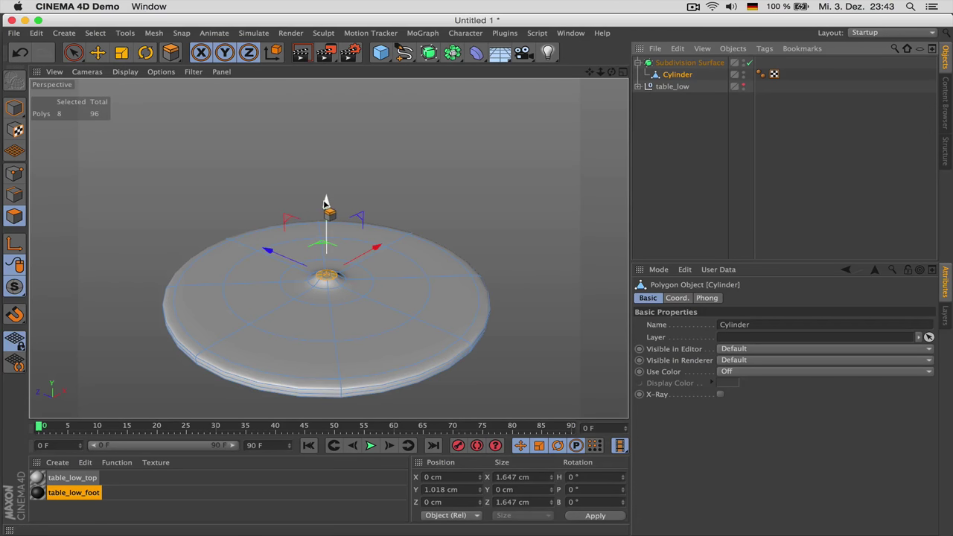
Raise the centre polygons slightly, extrude them 6.01 cm into the lamp stem, and disable the Subdivision Surface.
{"action": "left_click_drag", "start_coordinate": [325, 205], "coordinate": [328, 204]}
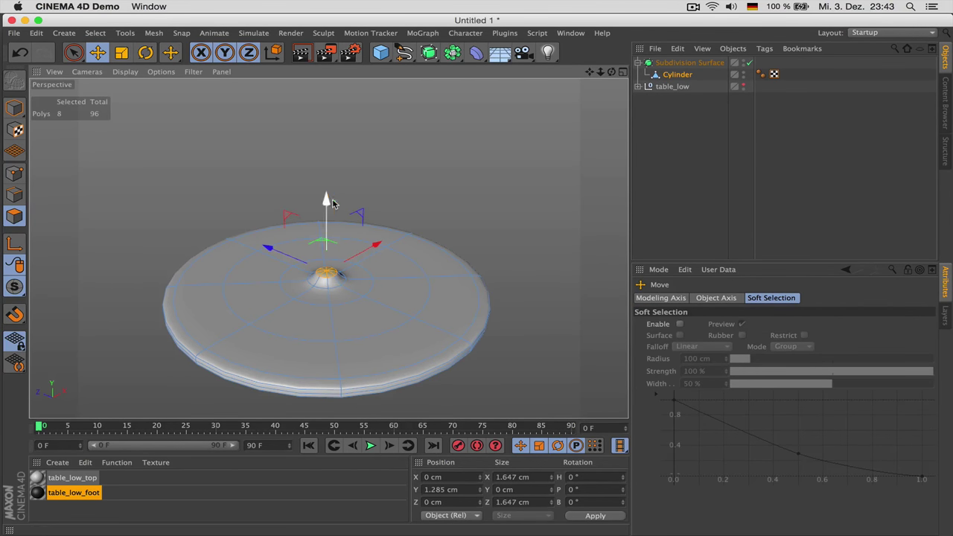
{"action": "key", "text": "d"}
{"action": "left_click_drag", "start_coordinate": [414, 191], "coordinate": [505, 196]}
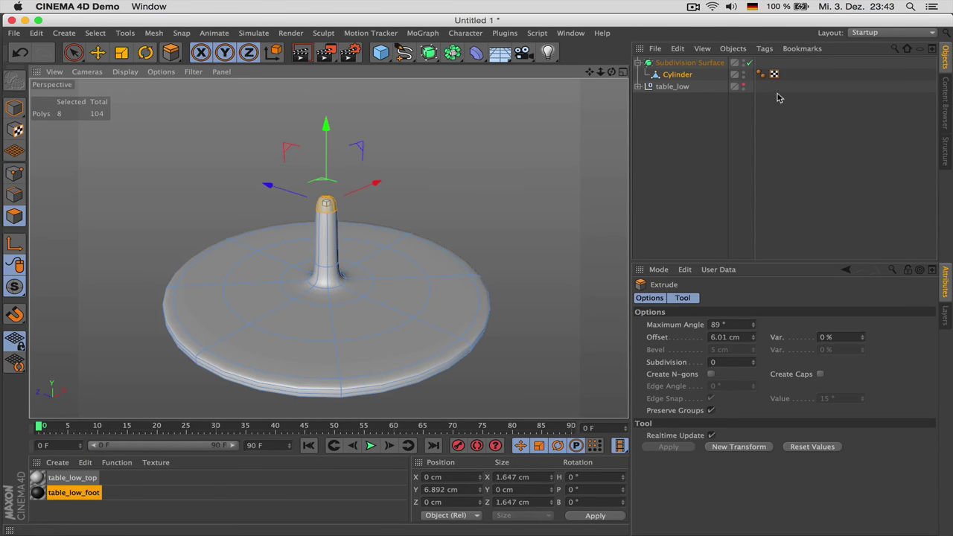
{"action": "left_click", "coordinate": [749, 64]}
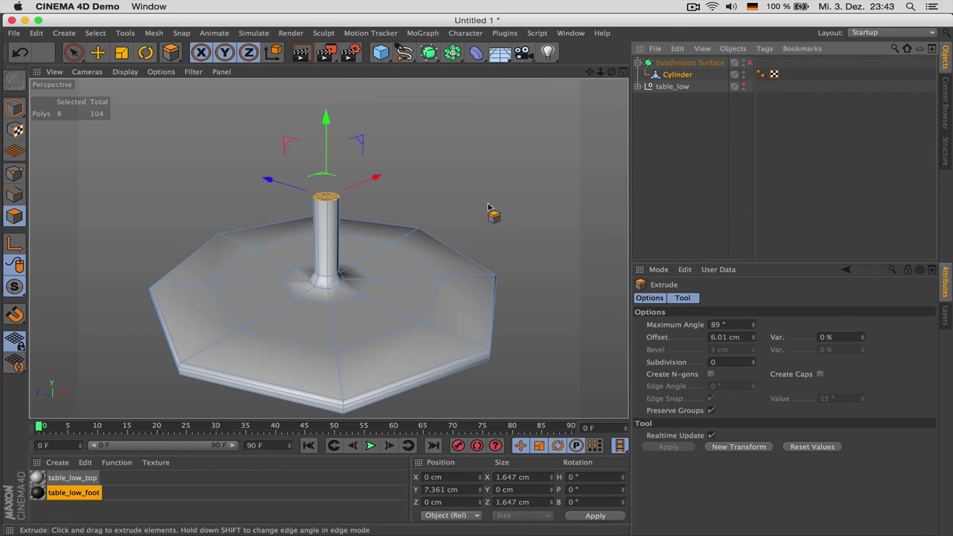
Lengthen the lamp stem by raising its top polygons to a Y position of about 14.6 cm, comparing with the reference photo.
{"action": "key", "text": "super+Tab"}
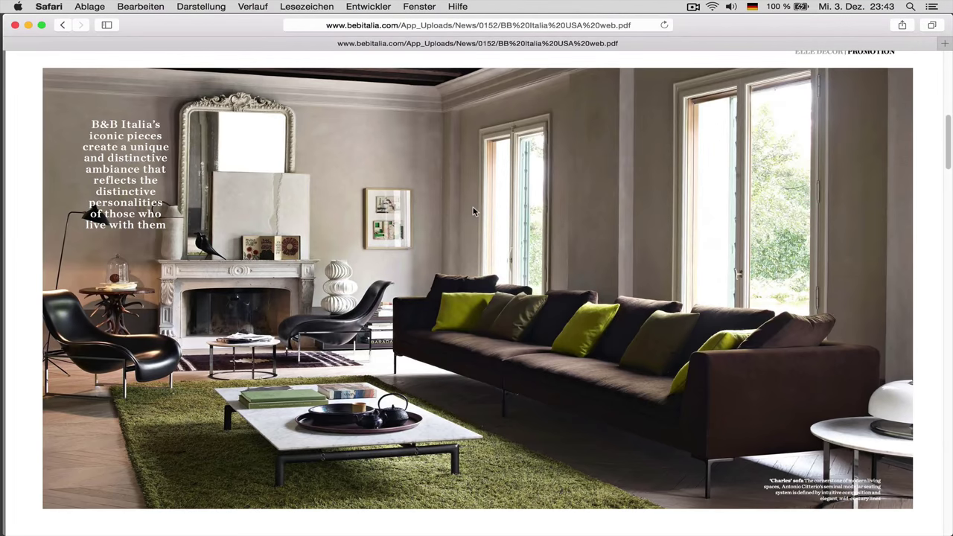
{"action": "key", "text": "super+Tab"}
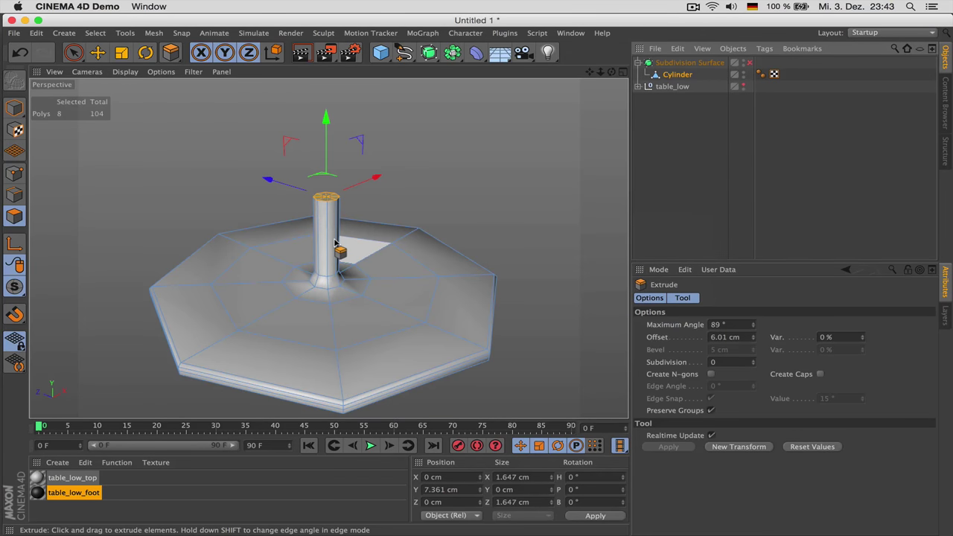
{"action": "left_click_drag", "start_coordinate": [319, 116], "coordinate": [319, 47]}
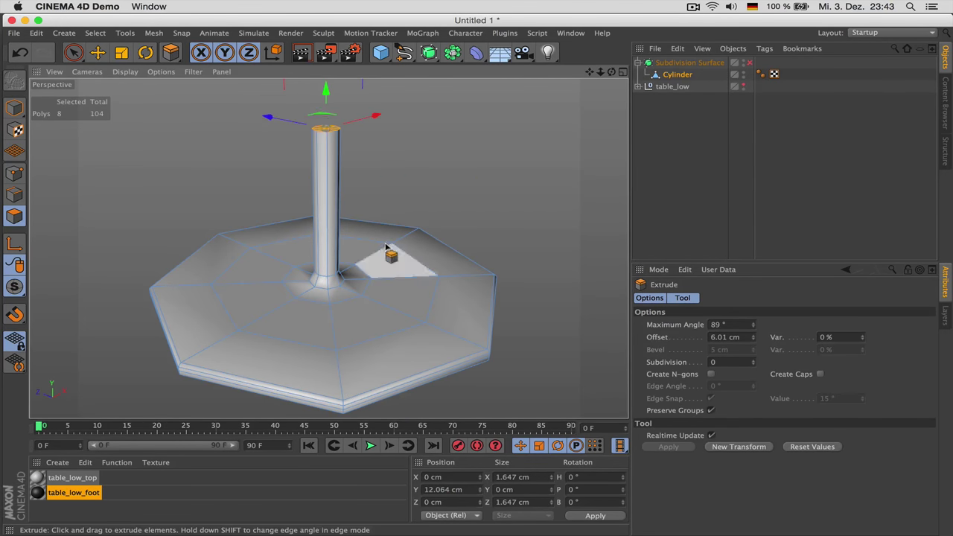
{"action": "scroll", "coordinate": [387, 246], "scroll_direction": "down", "scroll_amount": 6}
{"action": "key", "text": "super+Tab"}
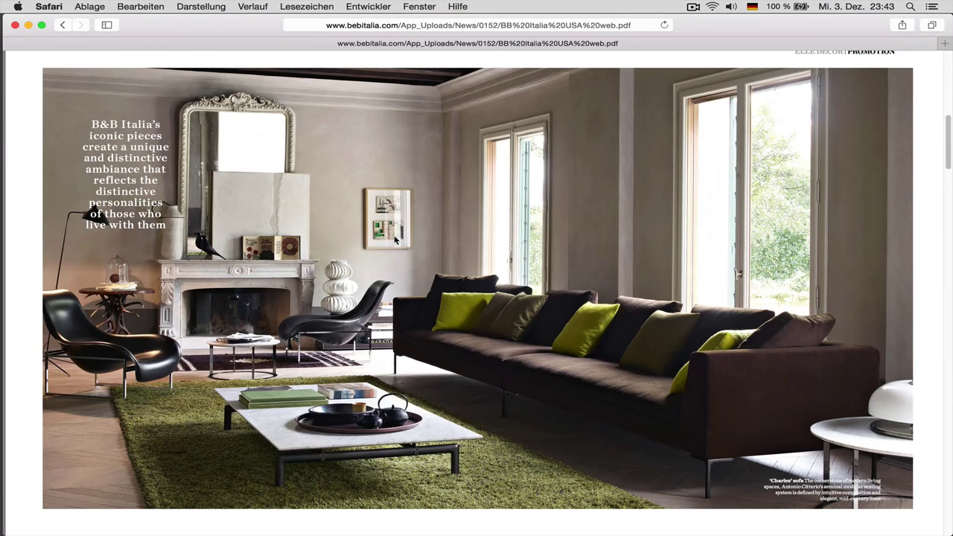
{"action": "key", "text": "super+Tab"}
{"action": "left_click_drag", "start_coordinate": [396, 239], "coordinate": [363, 131]}
{"action": "scroll", "coordinate": [374, 207], "scroll_direction": "up", "scroll_amount": 2}
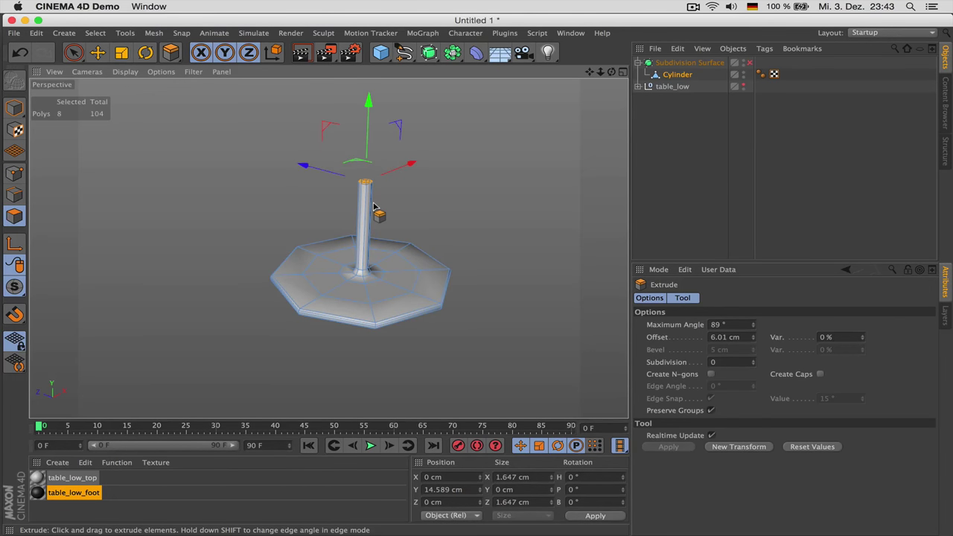
Extrude the stem's top upward in four sections to a height of about 18.9 cm, checking the lamp in the reference photo.
{"action": "key", "text": "super+Tab"}
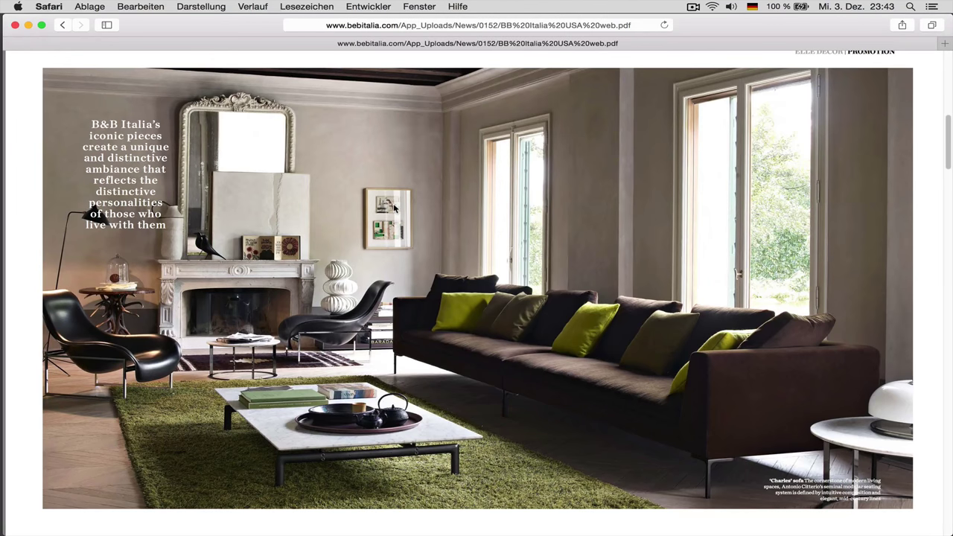
{"action": "key", "text": "super+Tab"}
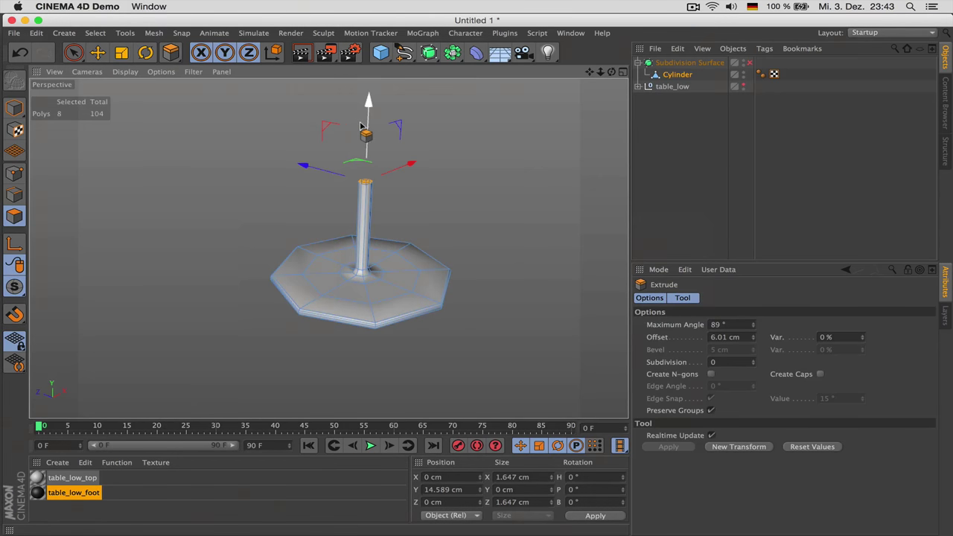
{"action": "key", "text": "super+Tab"}
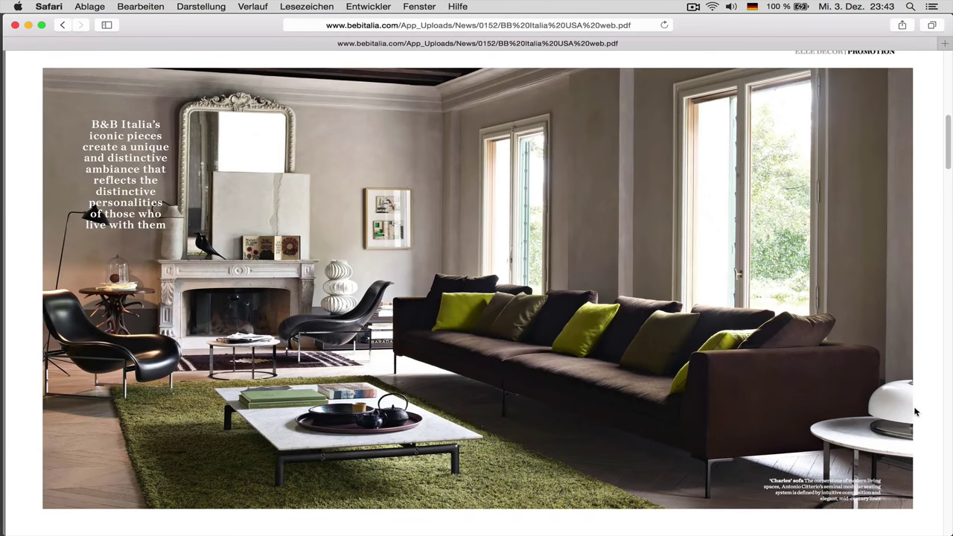
{"action": "key", "text": "super+Tab"}
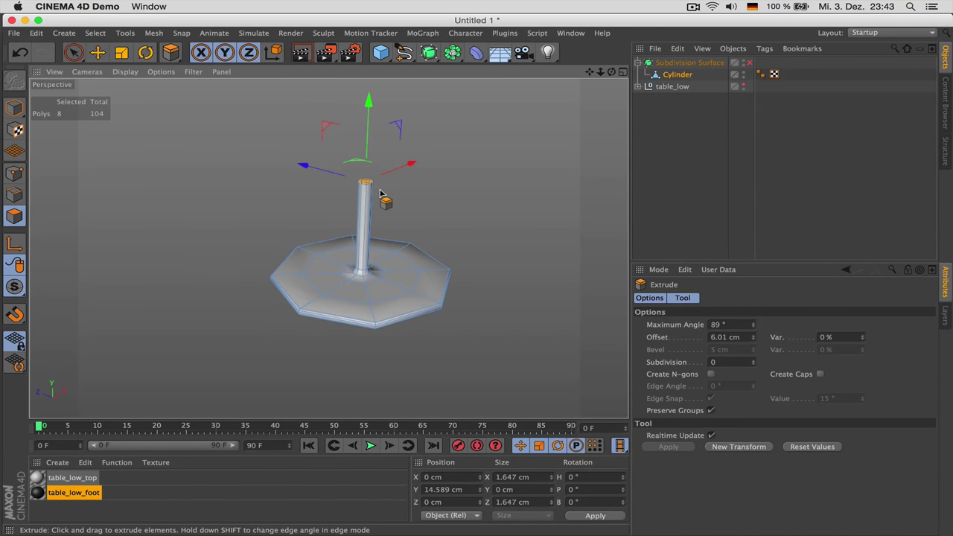
{"action": "left_click_drag", "start_coordinate": [416, 233], "coordinate": [419, 233]}
{"action": "key", "text": "super+Tab"}
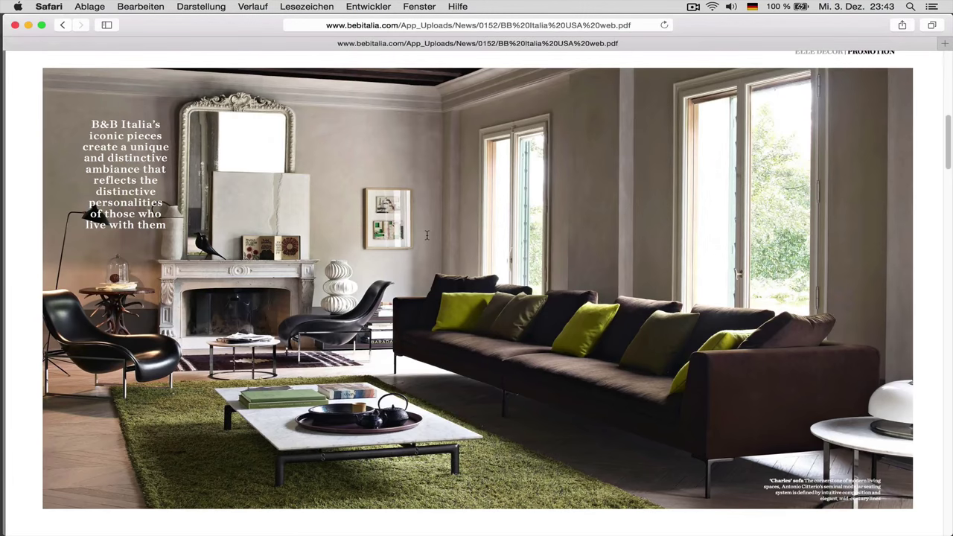
{"action": "key", "text": "super+Tab"}
{"action": "scroll", "coordinate": [400, 176], "scroll_direction": "up", "scroll_amount": 5}
{"action": "mouse_move", "coordinate": [384, 176]}
{"action": "left_mouse_down"}
{"action": "mouse_move", "coordinate": [370, 179]}
{"action": "mouse_move", "coordinate": [388, 187]}
{"action": "left_mouse_up"}
{"action": "key", "text": "super+Tab"}
{"action": "key", "text": "super+Tab"}
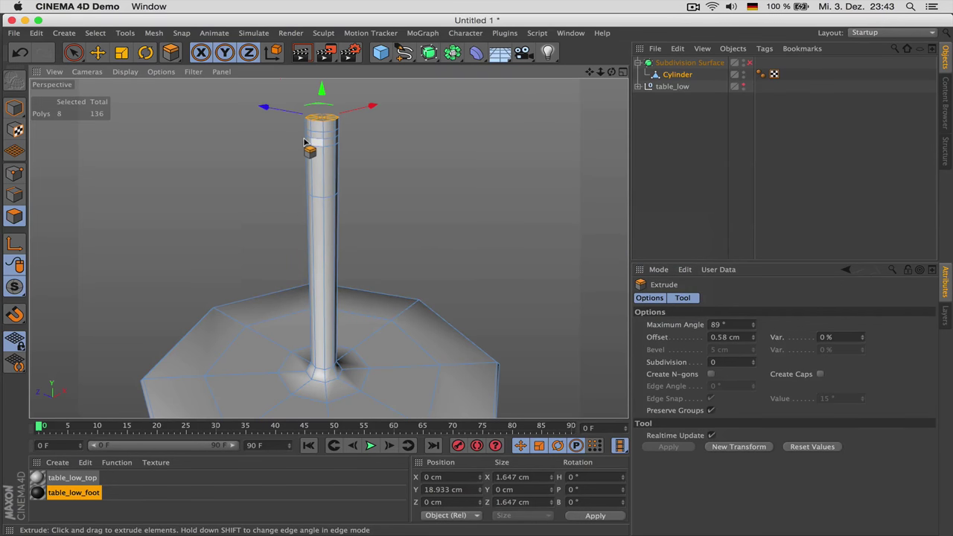
Loop-select the narrow polygon ring near the stem's top and extrude it outward into a disc about 9.8 cm wide.
{"action": "key", "text": "u"}
{"action": "key", "text": "l"}
{"action": "left_click", "coordinate": [320, 141]}
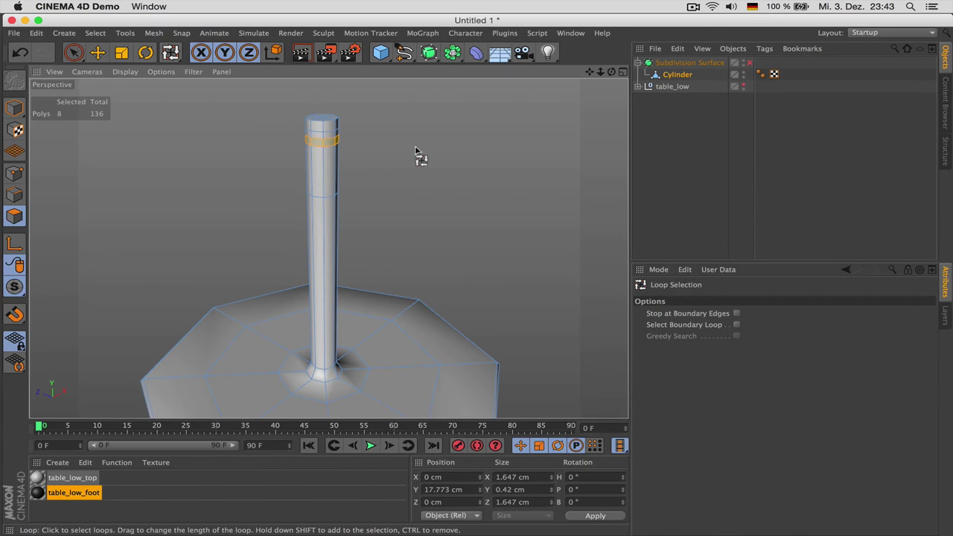
{"action": "key", "text": "d"}
{"action": "mouse_move", "coordinate": [422, 180]}
{"action": "left_mouse_down"}
{"action": "mouse_move", "coordinate": [495, 179]}
{"action": "mouse_move", "coordinate": [425, 186]}
{"action": "left_mouse_up"}
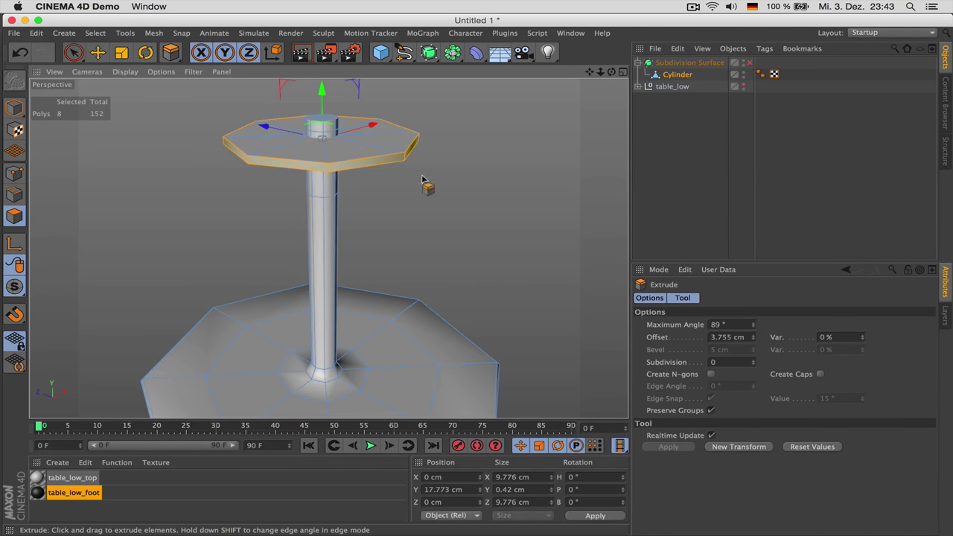
Loop-select the ring just above the disc, lock the Y axis, scale it to about 6.9 cm wide and compare with the photo.
{"action": "key", "text": "u"}
{"action": "key", "text": "l"}
{"action": "left_click", "coordinate": [314, 135]}
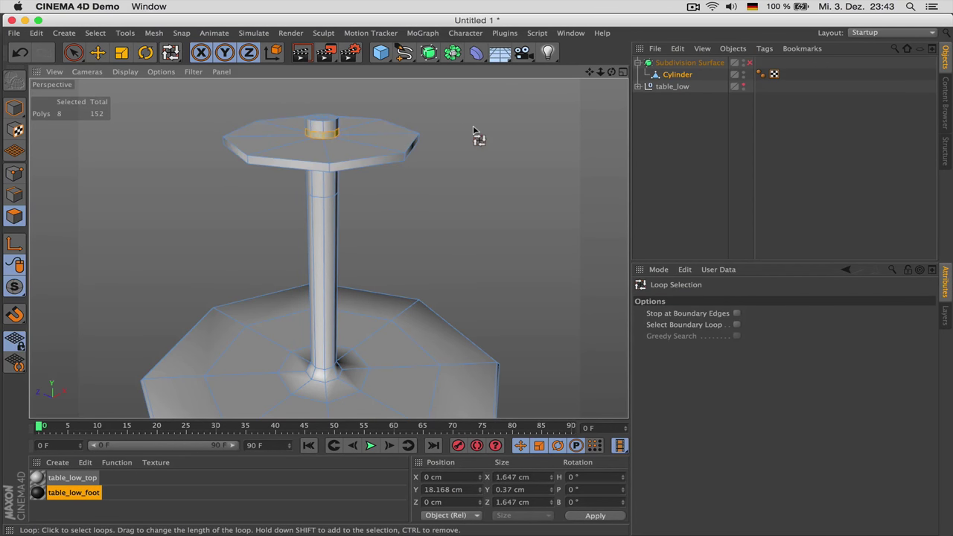
{"action": "key", "text": "t"}
{"action": "left_click", "coordinate": [224, 52]}
{"action": "left_click_drag", "start_coordinate": [437, 153], "coordinate": [696, 163]}
{"action": "key", "text": "super+Tab"}
{"action": "key", "text": "super+Tab"}
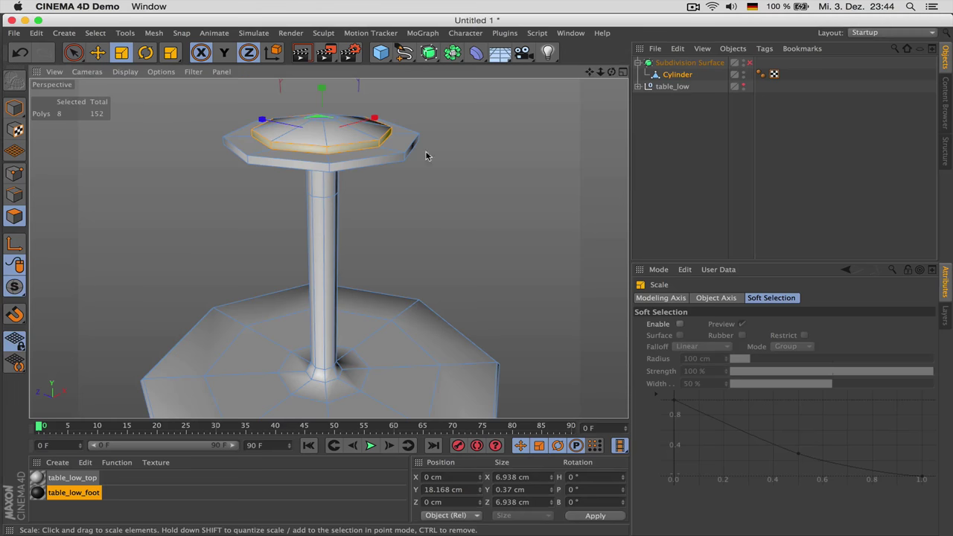
Enable the Subdivision Surface and compare the smoothed lamp with the reference photo.
{"action": "left_click", "coordinate": [688, 145]}
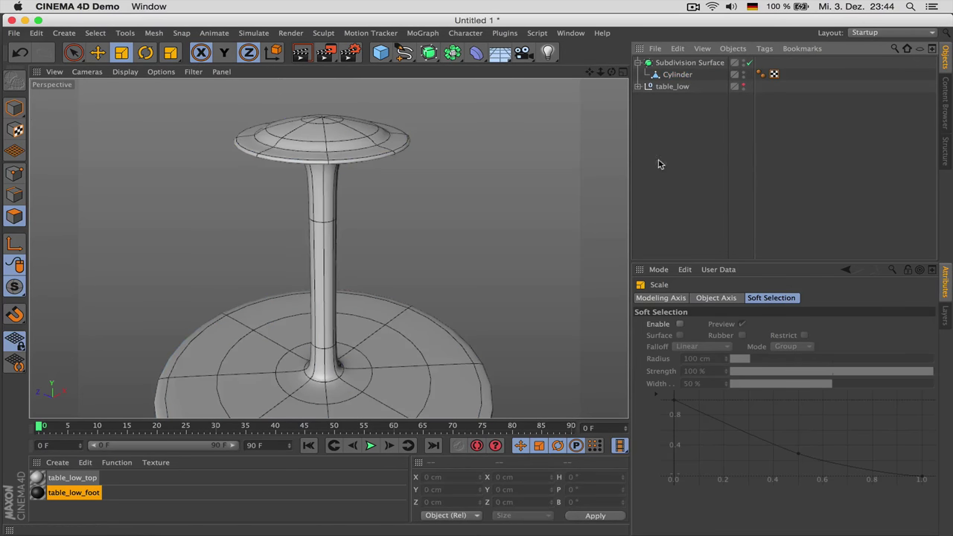
{"action": "scroll", "coordinate": [386, 152], "scroll_direction": "down", "scroll_amount": 4}
{"action": "key", "text": "super+Tab"}
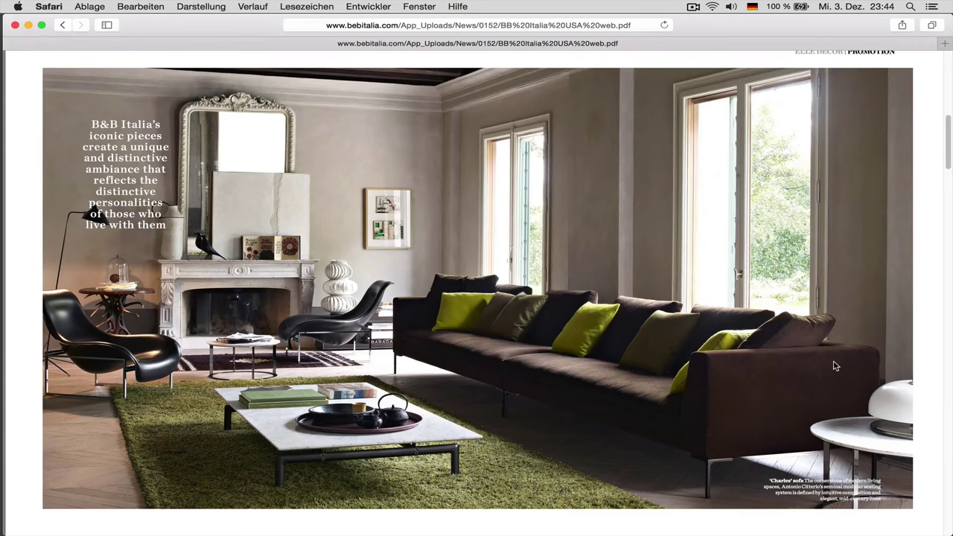
{"action": "key", "text": "super+Tab"}
Select all polygons of the upper disc with Loop and Fill Selection and scale them to about 2.9 cm wide.
{"action": "left_click", "coordinate": [348, 142]}
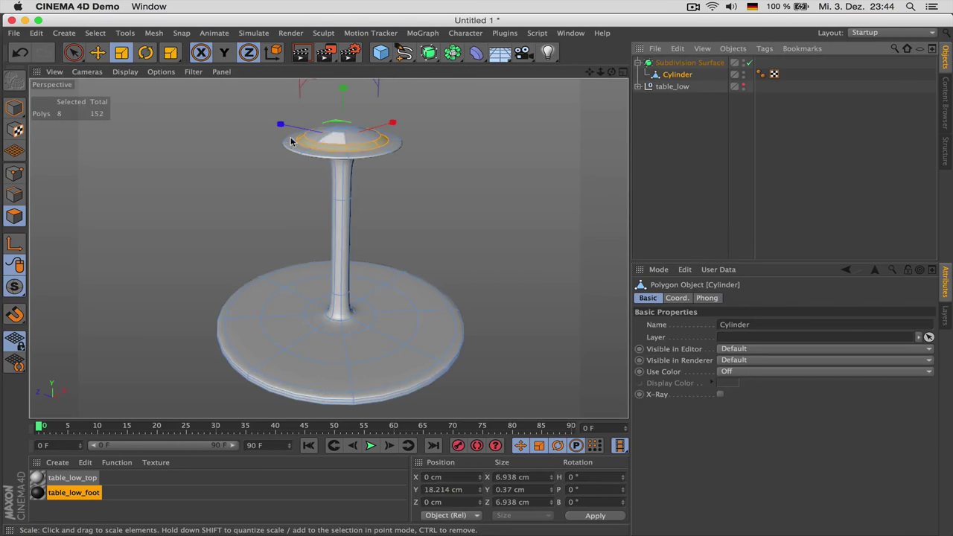
{"action": "key", "text": "u"}
{"action": "key", "text": "l"}
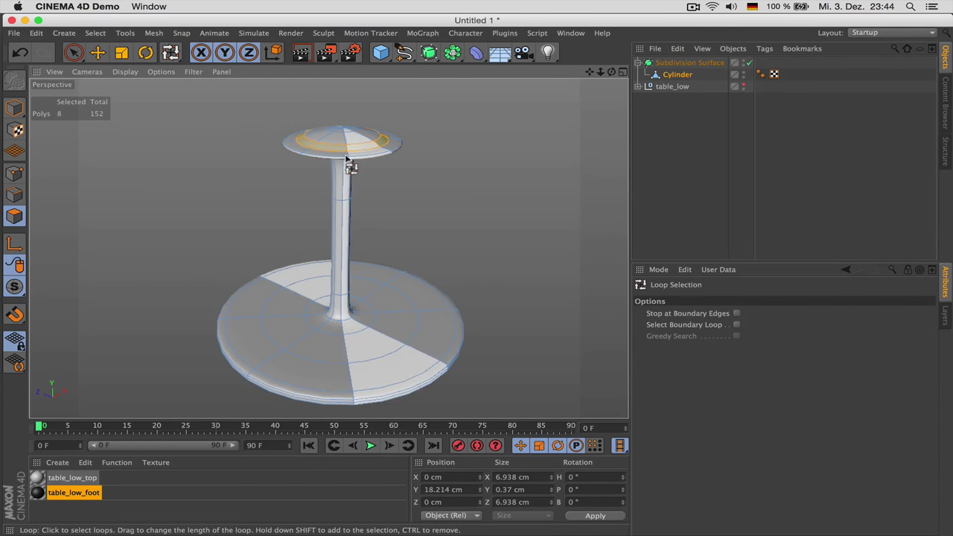
{"action": "left_click", "coordinate": [337, 141]}
{"action": "left_click_drag", "start_coordinate": [360, 200], "coordinate": [364, 164], "text": "alt"}
{"action": "left_click", "coordinate": [331, 186]}
{"action": "key", "text": "u"}
{"action": "key", "text": "f"}
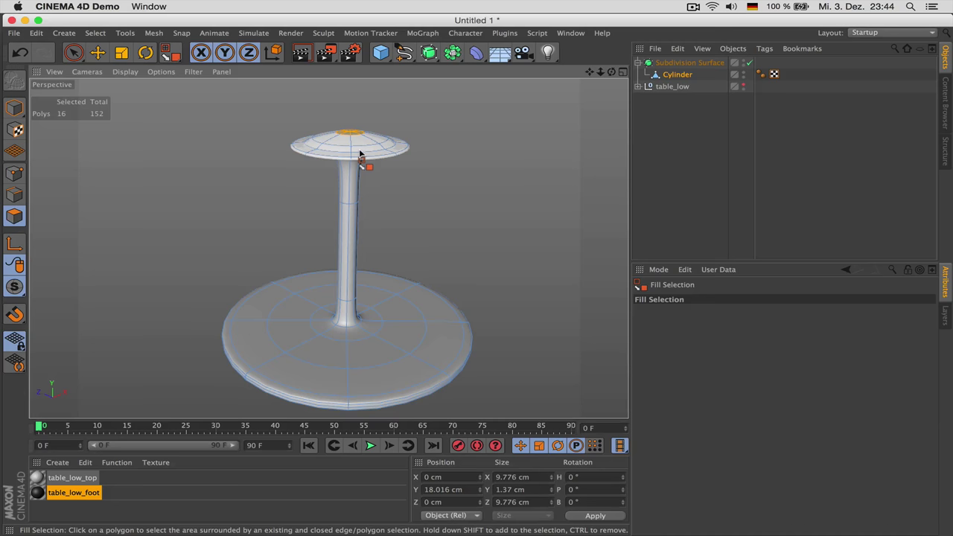
{"action": "left_click", "coordinate": [358, 153]}
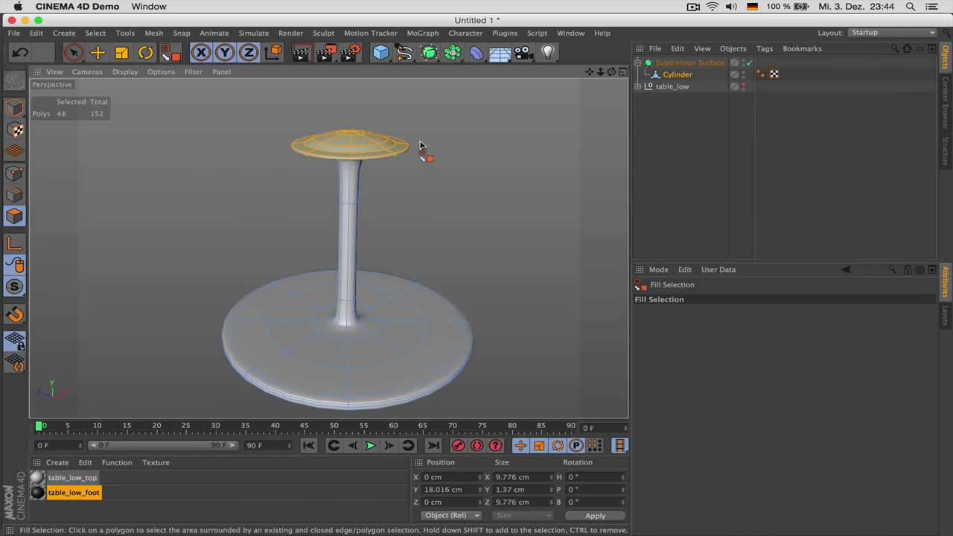
{"action": "key", "text": "t"}
{"action": "left_click_drag", "start_coordinate": [516, 128], "coordinate": [113, 193]}
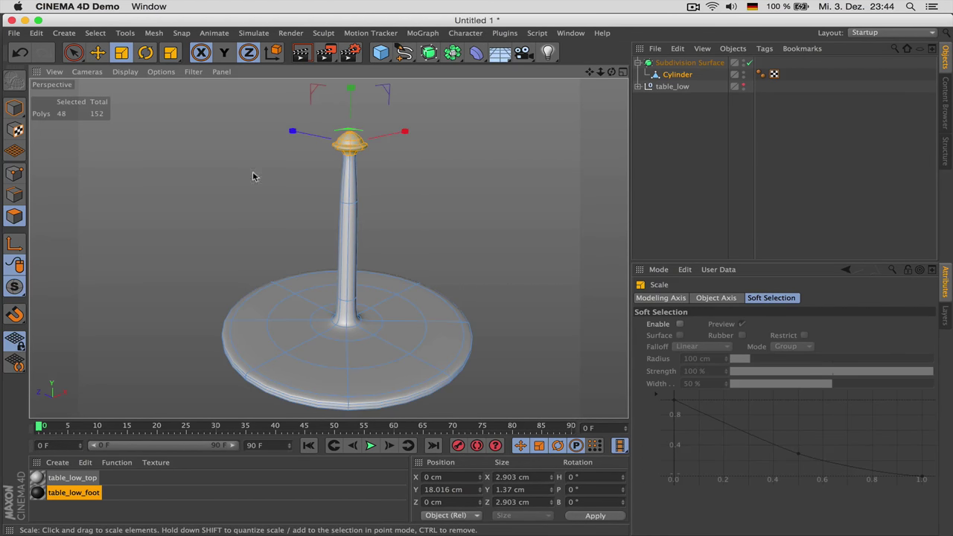
Disable the Subdivision Surface, loop-select the stem's long polygon ring and scale it to about 0.56 cm thick.
{"action": "left_click", "coordinate": [749, 62]}
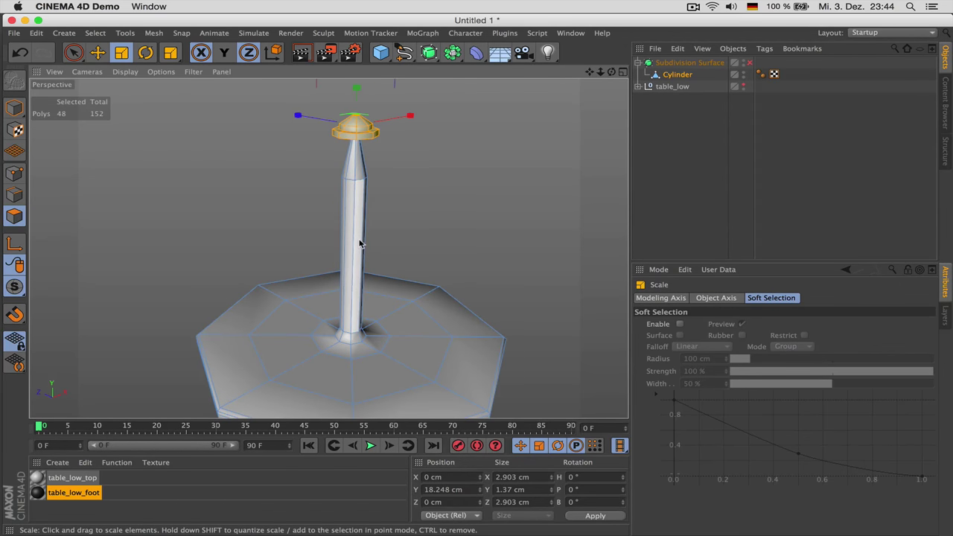
{"action": "key", "text": "u"}
{"action": "key", "text": "l"}
{"action": "left_click", "coordinate": [351, 234]}
{"action": "key", "text": "t"}
{"action": "left_click_drag", "start_coordinate": [521, 188], "coordinate": [188, 273]}
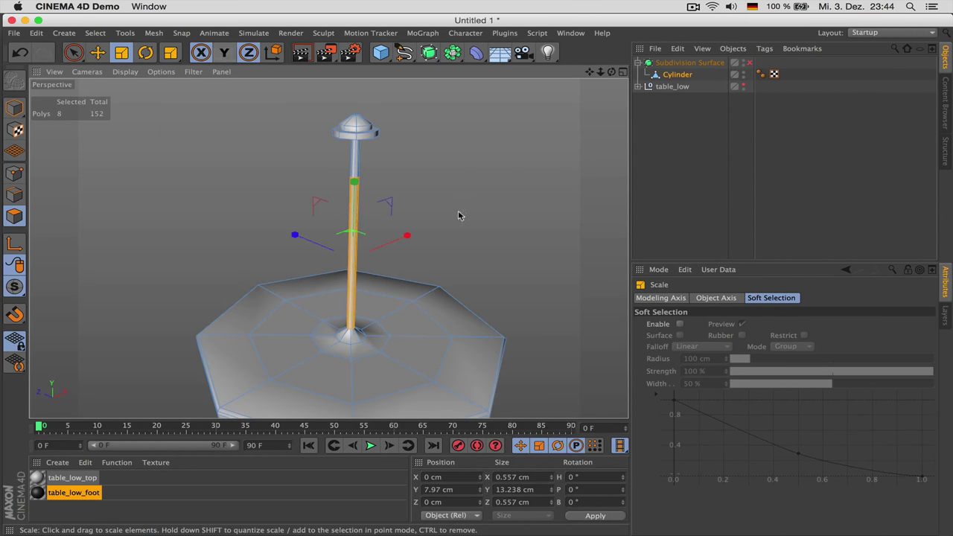
Deselect the lamp, re-enable the Subdivision Surface and check the lampshade's shape in the reference photo.
{"action": "left_click", "coordinate": [667, 159]}
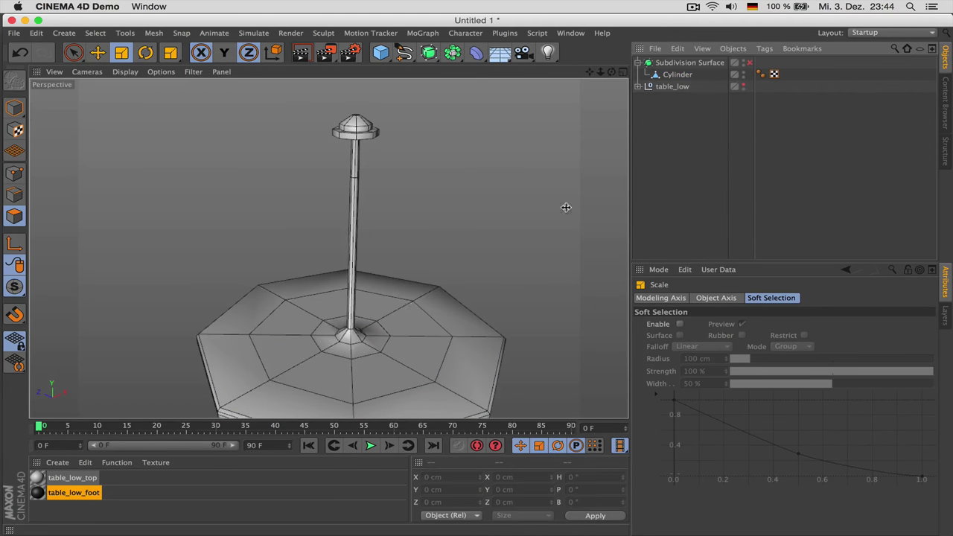
{"action": "left_click", "coordinate": [749, 62]}
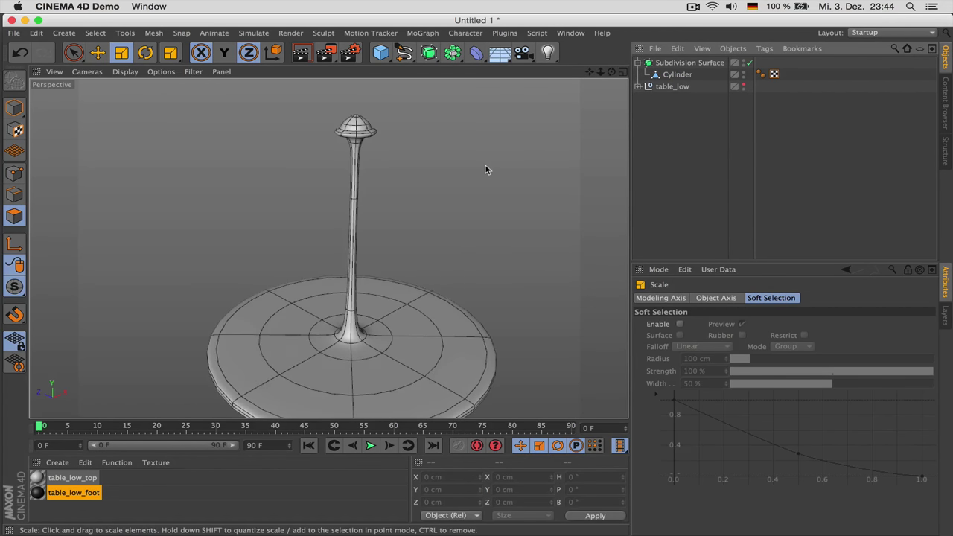
{"action": "scroll", "coordinate": [485, 165], "scroll_direction": "down", "scroll_amount": 3}
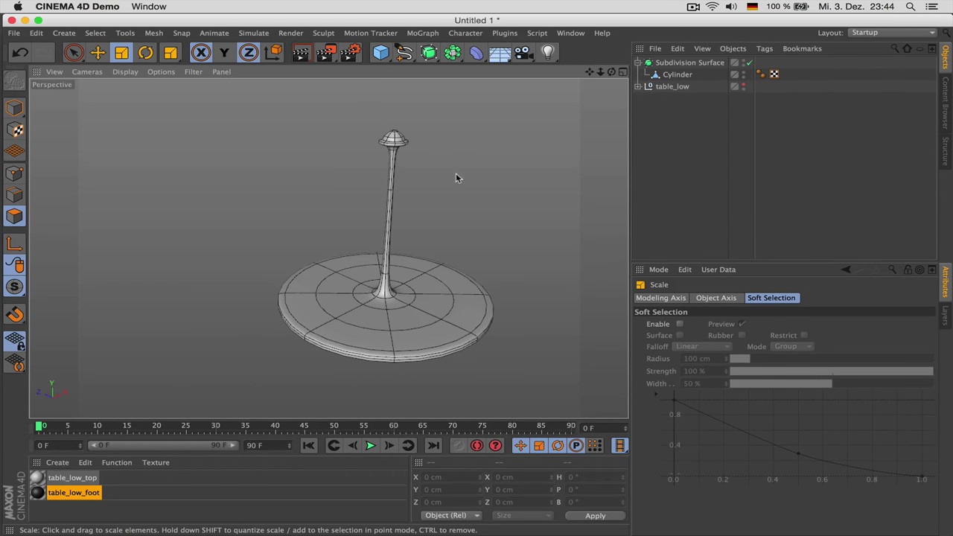
{"action": "key", "text": "super+Tab"}
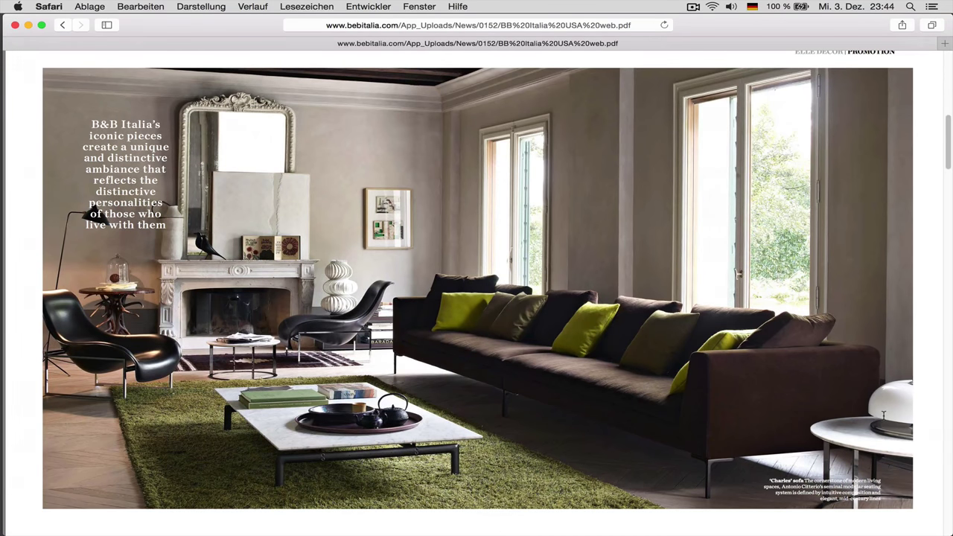
{"action": "key", "text": "super+Tab"}
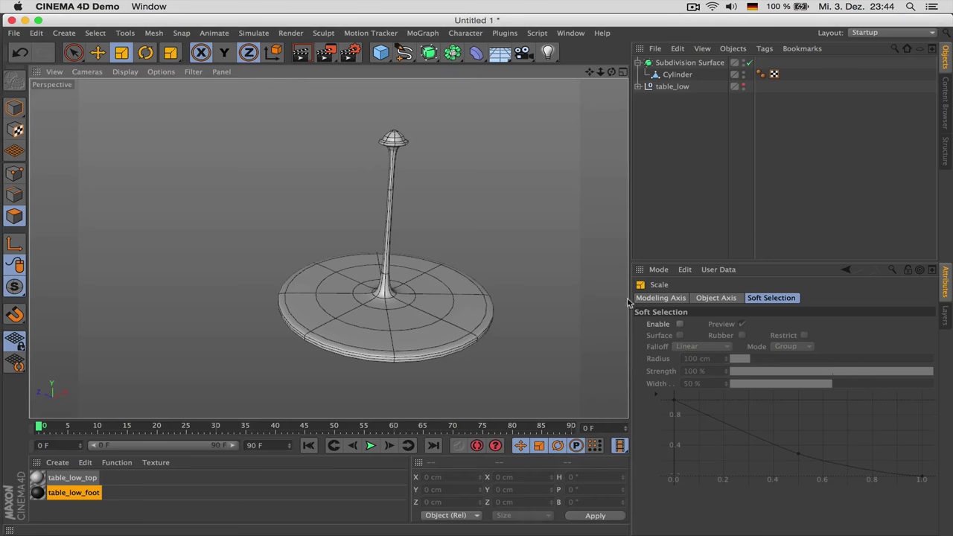
Add a Polygon primitive, scale it to 21.9 cm and raise it to the height of the lamp's upper disc.
{"action": "left_click", "coordinate": [380, 54]}
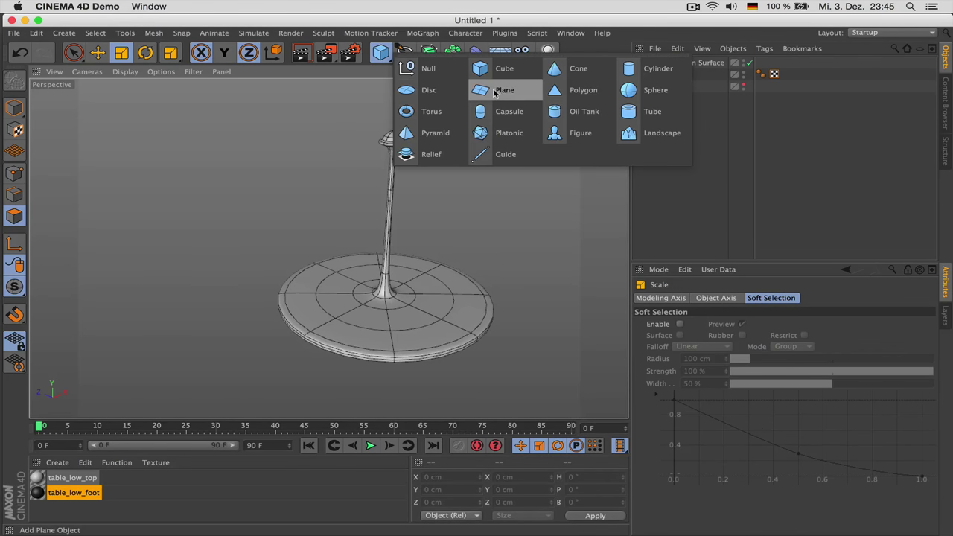
{"action": "left_click", "coordinate": [583, 90]}
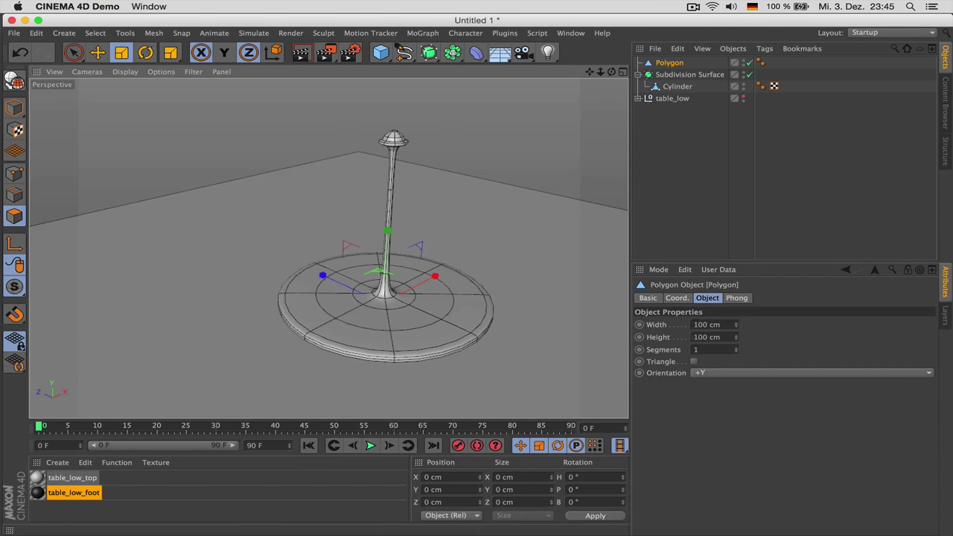
{"action": "left_click_drag", "start_coordinate": [510, 170], "coordinate": [206, 285]}
{"action": "key", "text": "e"}
{"action": "left_click_drag", "start_coordinate": [387, 237], "coordinate": [393, 92]}
Set the polygon's segments to 2 and switch the viewport line display to Wireframe.
{"action": "left_click", "coordinate": [674, 62]}
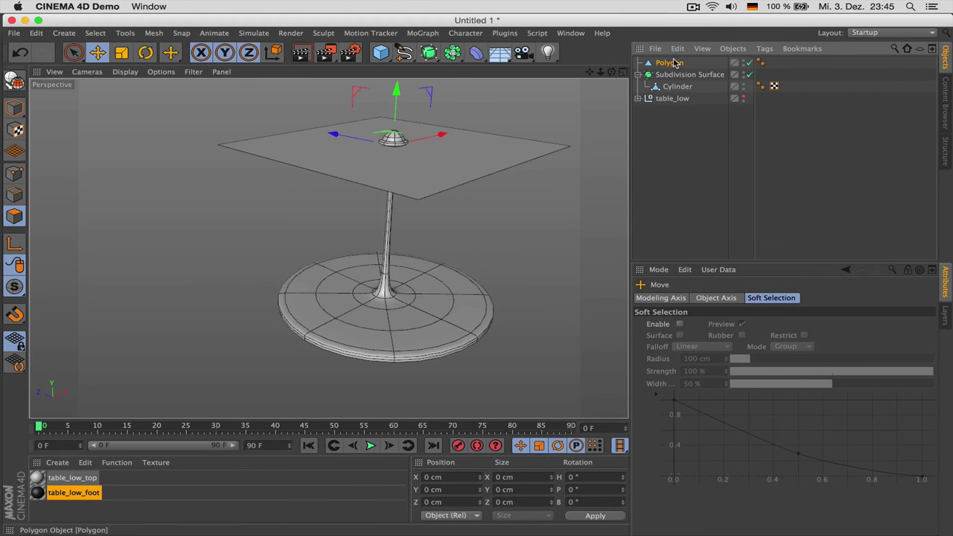
{"action": "left_click", "coordinate": [735, 348]}
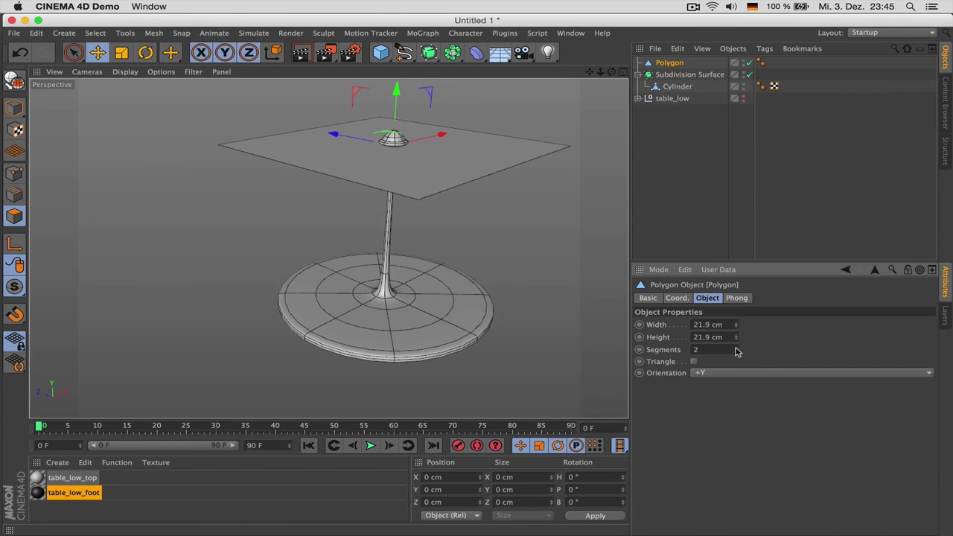
{"action": "left_click", "coordinate": [131, 72]}
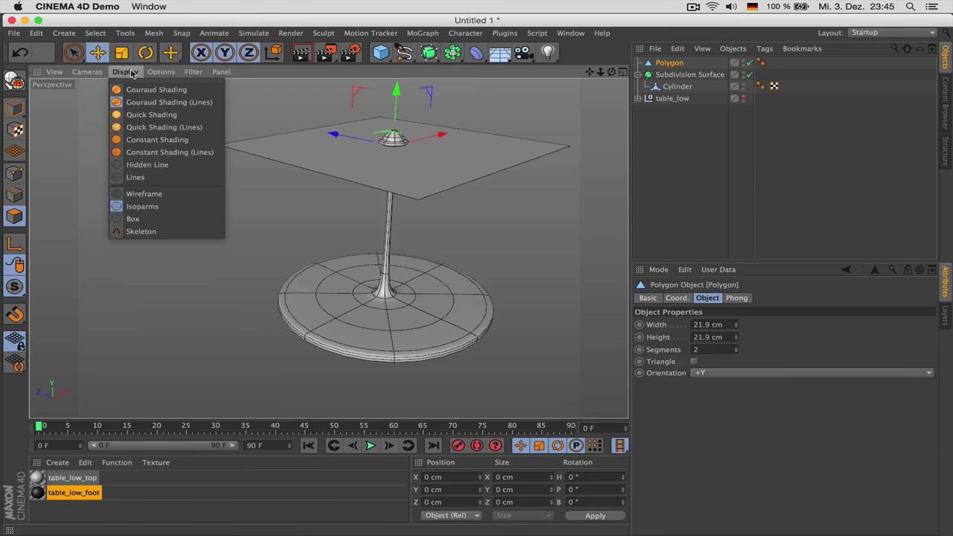
{"action": "left_click", "coordinate": [159, 195]}
{"action": "left_click_drag", "start_coordinate": [590, 72], "coordinate": [603, 80]}
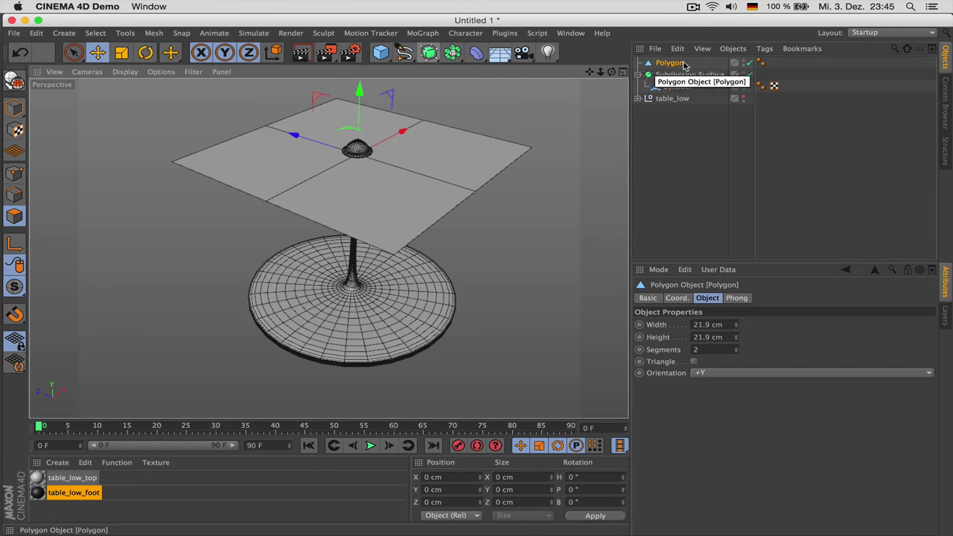
Try the polygon inside the Subdivision Surface with its segments set to 1, disable the smoothing and take the polygon back out.
{"action": "left_click_drag", "start_coordinate": [678, 65], "coordinate": [674, 76]}
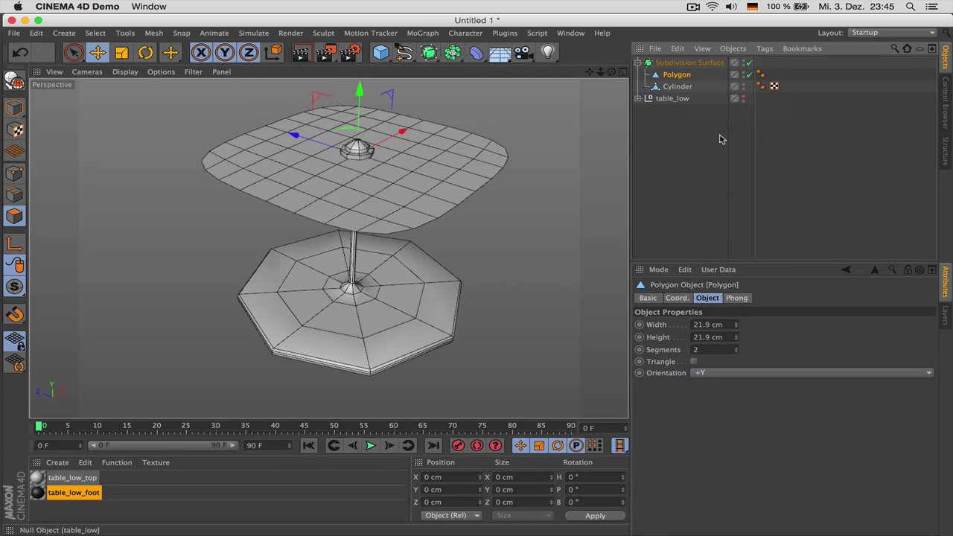
{"action": "left_click", "coordinate": [736, 353]}
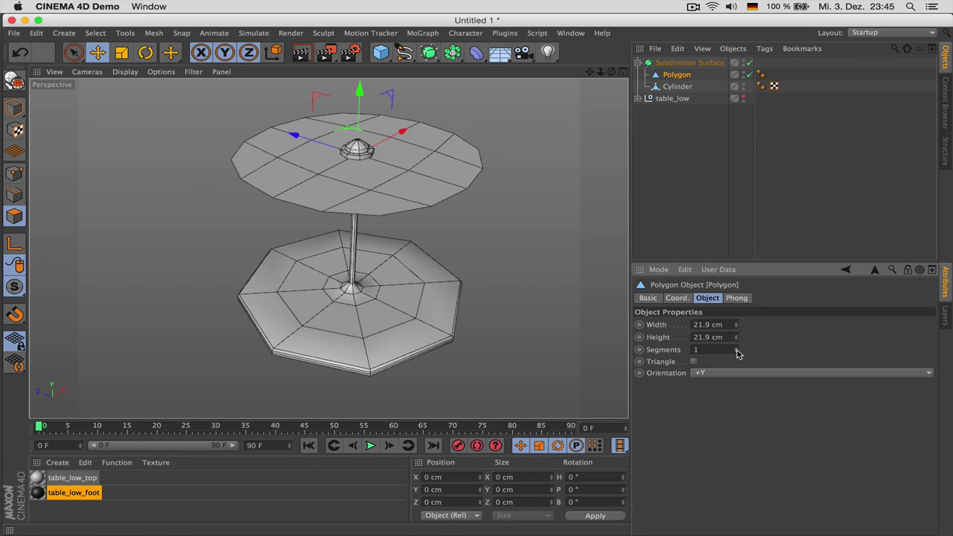
{"action": "left_click", "coordinate": [749, 63]}
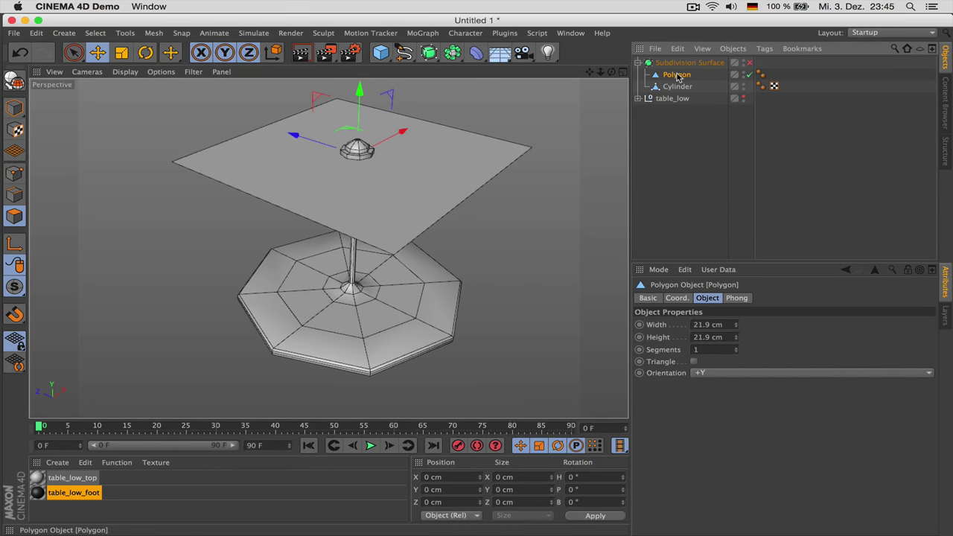
{"action": "left_click_drag", "start_coordinate": [676, 77], "coordinate": [674, 60]}
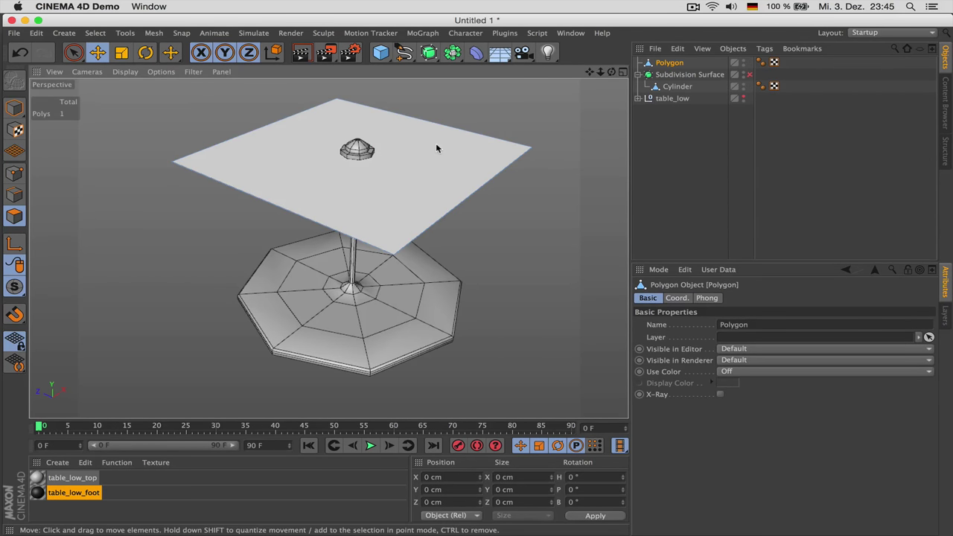
Make the polygon editable and subdivide its face with Subdivision 1 and Smooth Subdivision turned on.
{"action": "left_click", "coordinate": [432, 148]}
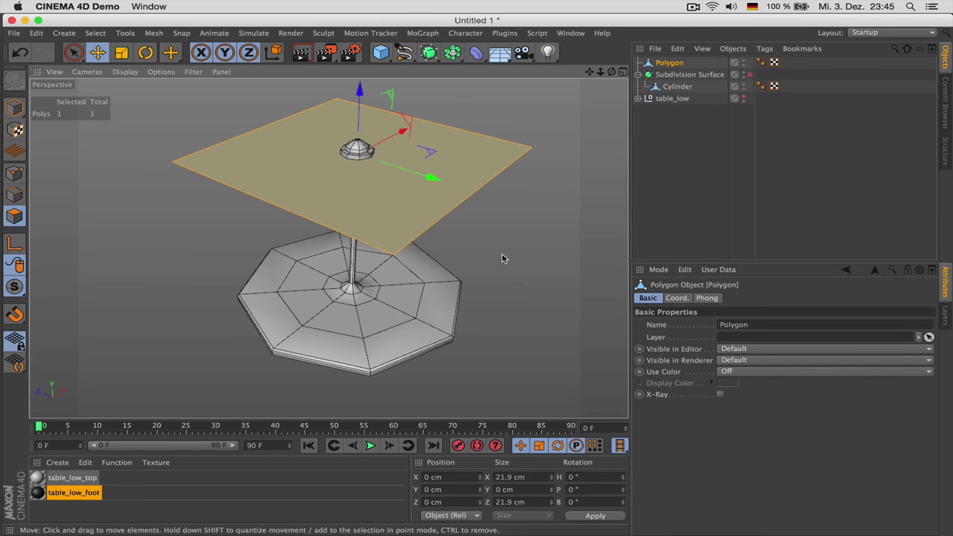
{"action": "key", "text": "u"}
{"action": "key", "text": "shift+s"}
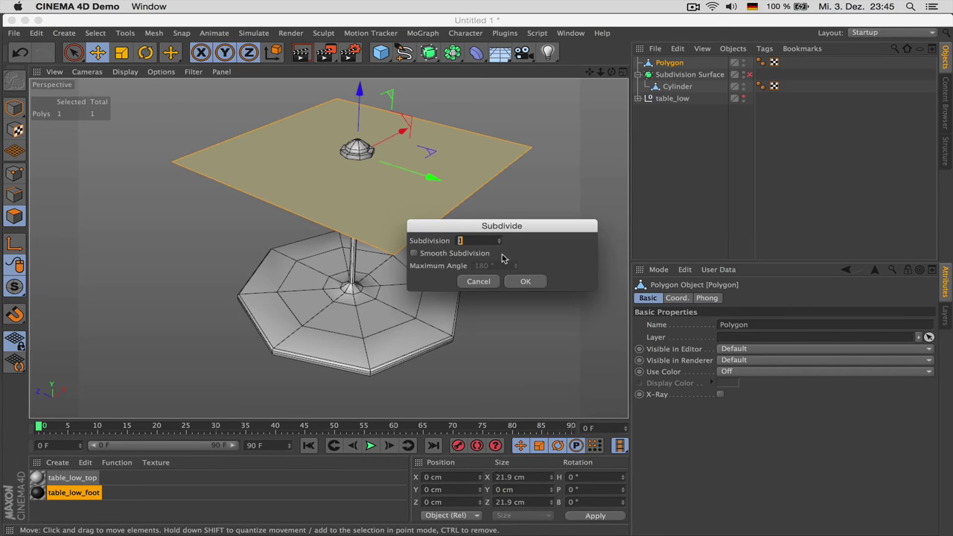
{"action": "left_click", "coordinate": [503, 257]}
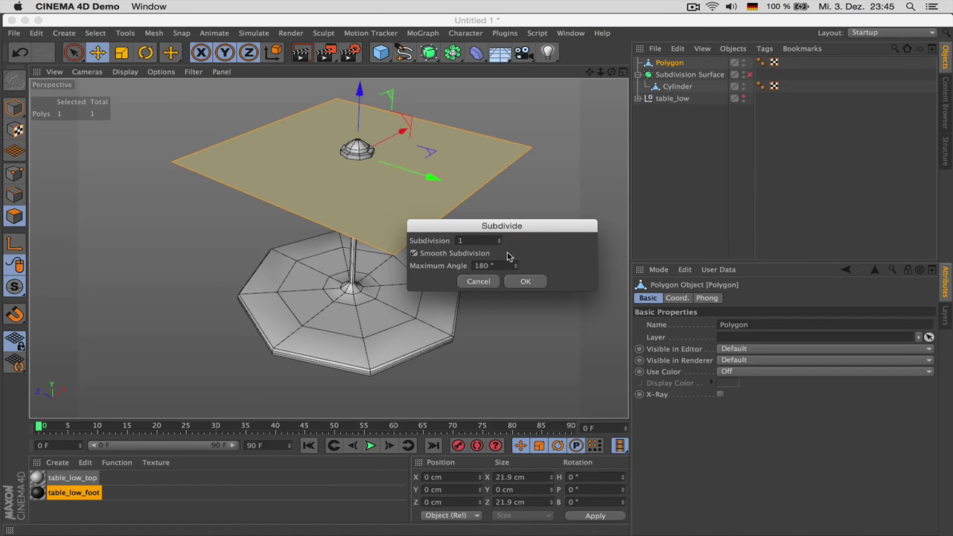
{"action": "key", "text": "Return"}
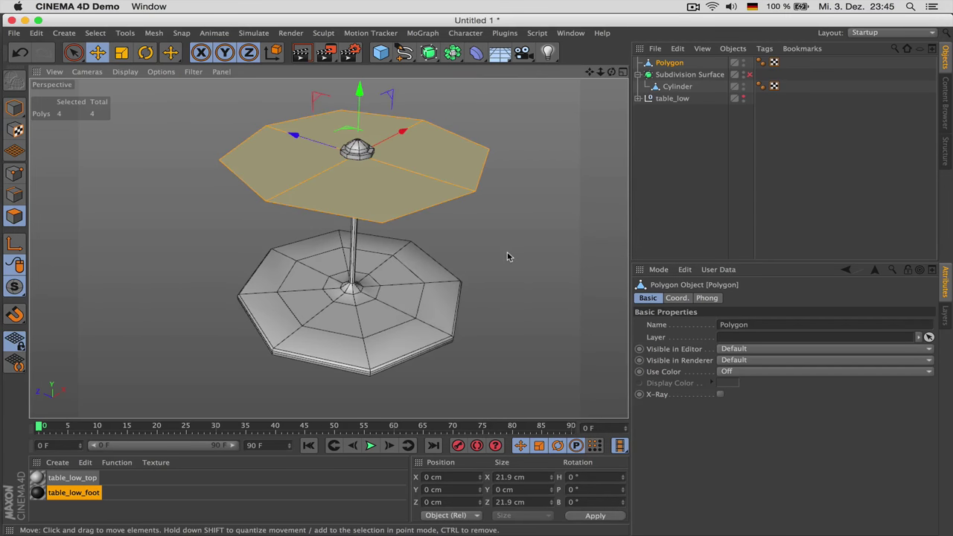
Nest the subdivided polygon under the enabled Subdivision Surface and set the viewport line display to Isoparms.
{"action": "left_click_drag", "start_coordinate": [672, 75], "coordinate": [674, 75]}
{"action": "left_click", "coordinate": [750, 64]}
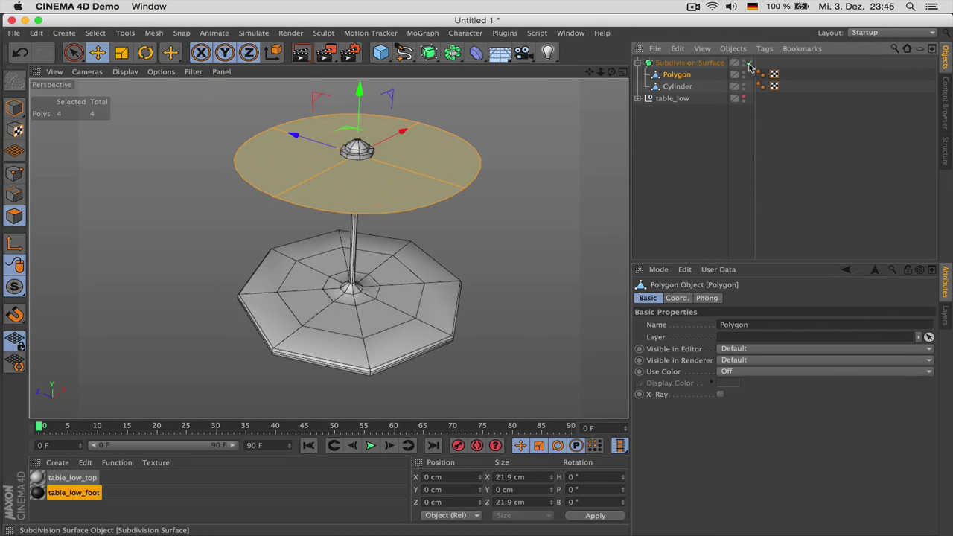
{"action": "left_click", "coordinate": [664, 143]}
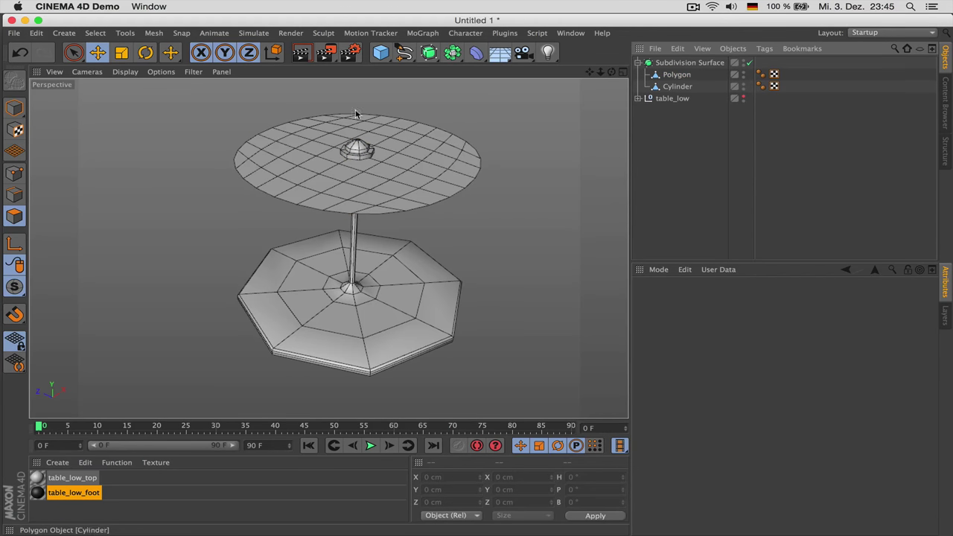
{"action": "left_click", "coordinate": [125, 71]}
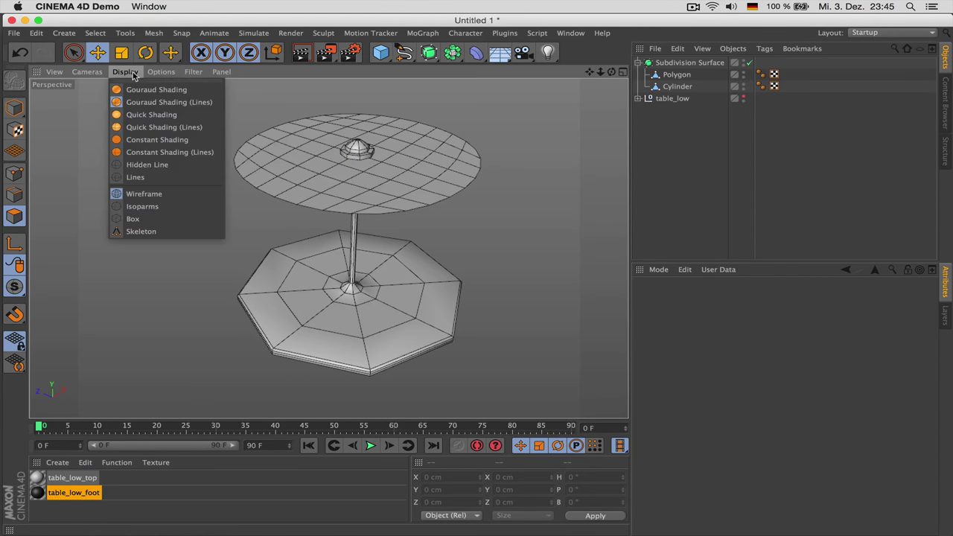
{"action": "left_click", "coordinate": [163, 207]}
Extrude the polygon disc upward about 6.7 cm, scaling its top to about 15.3 cm wide to match the lampshade in the photo.
{"action": "left_click", "coordinate": [676, 75]}
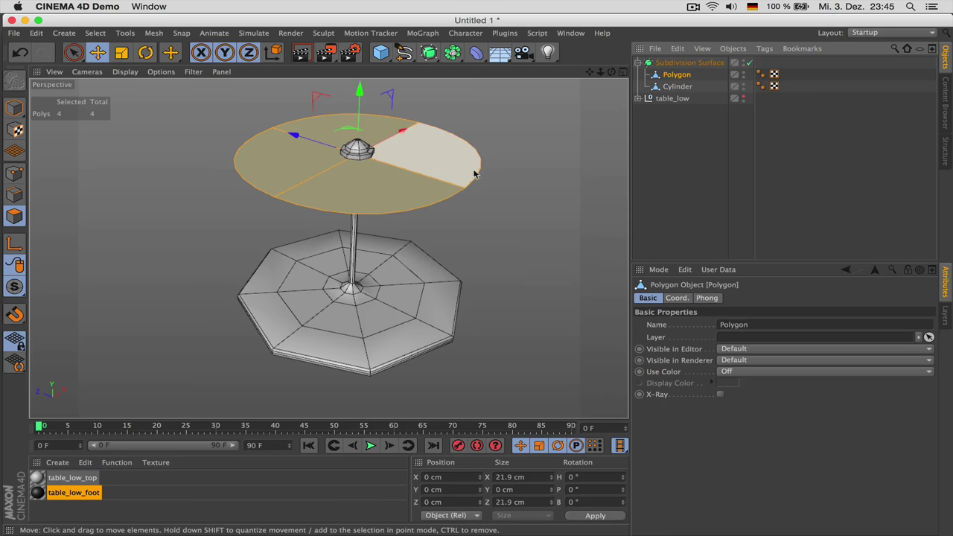
{"action": "key", "text": "super+Tab"}
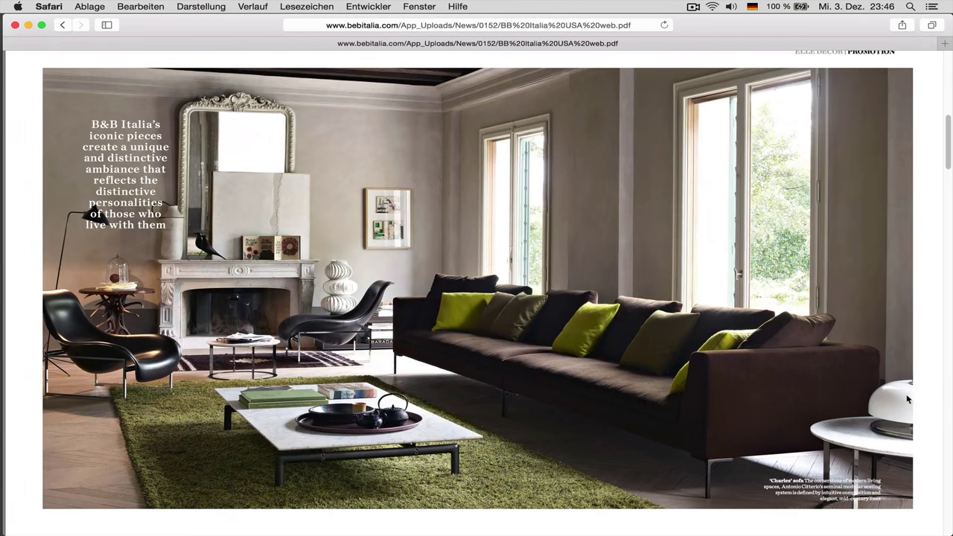
{"action": "key", "text": "super+Tab"}
{"action": "key", "text": "d"}
{"action": "left_click_drag", "start_coordinate": [488, 258], "coordinate": [615, 259]}
{"action": "left_click_drag", "start_coordinate": [262, 228], "coordinate": [270, 228]}
{"action": "scroll", "coordinate": [270, 227], "scroll_direction": "down", "scroll_amount": 5}
{"action": "scroll", "coordinate": [349, 124], "scroll_direction": "up", "scroll_amount": 2}
{"action": "key", "text": "t"}
{"action": "left_click_drag", "start_coordinate": [479, 132], "coordinate": [335, 159]}
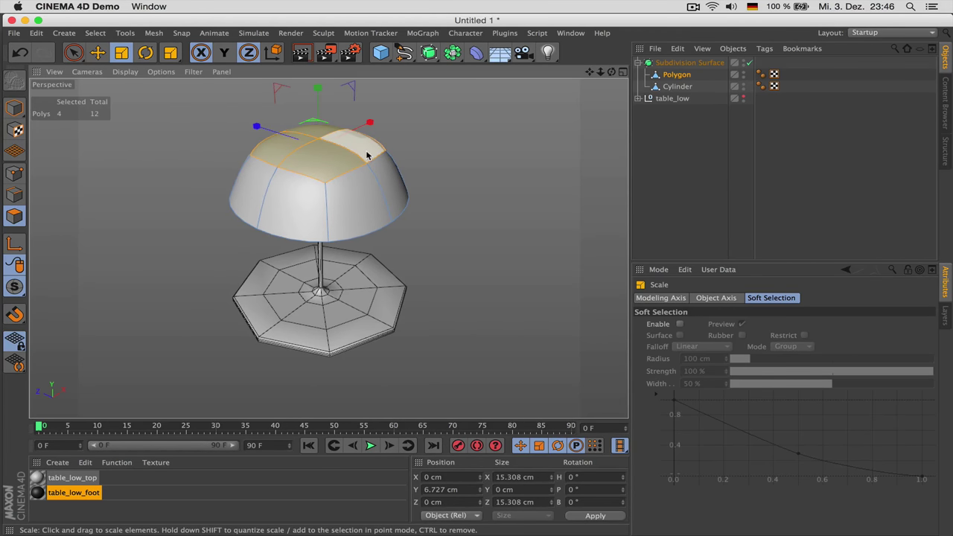
Select the lampshade's upper edge loop and lower it to a height of about 4.3 cm.
{"action": "key", "text": "Return"}
{"action": "key", "text": "Return"}
{"action": "key", "text": "u"}
{"action": "key", "text": "l"}
{"action": "left_click", "coordinate": [336, 174]}
{"action": "key", "text": "e"}
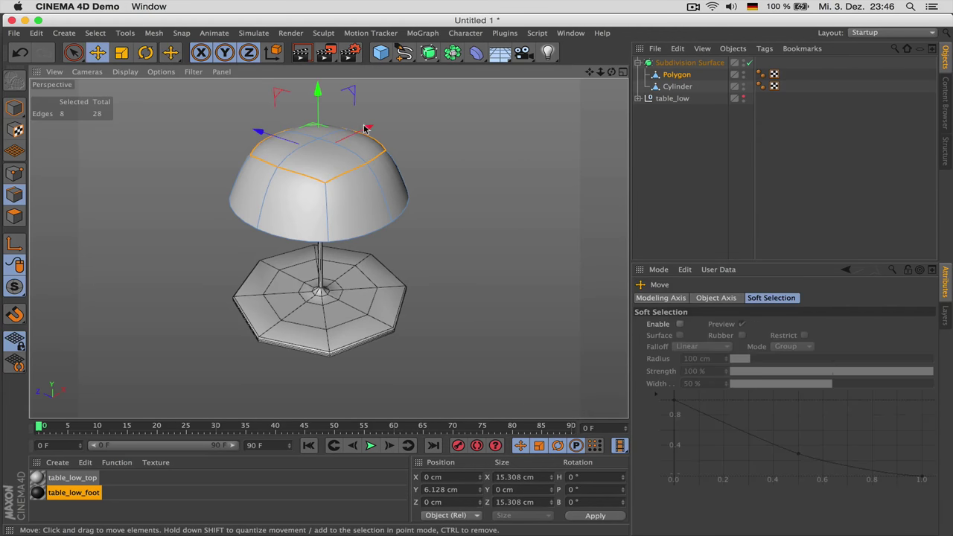
{"action": "left_click_drag", "start_coordinate": [328, 105], "coordinate": [357, 117]}
Widen the upper edge loop to about 18.1 cm, checking the unsmoothed cage and the lampshade in the reference photo.
{"action": "left_click", "coordinate": [749, 63]}
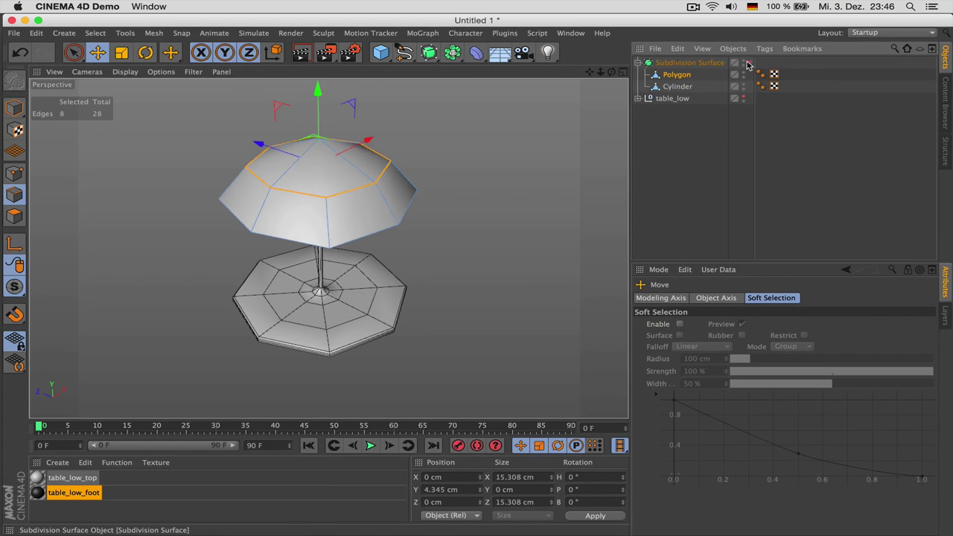
{"action": "key", "text": "t"}
{"action": "left_click_drag", "start_coordinate": [443, 180], "coordinate": [589, 190]}
{"action": "left_click", "coordinate": [748, 64]}
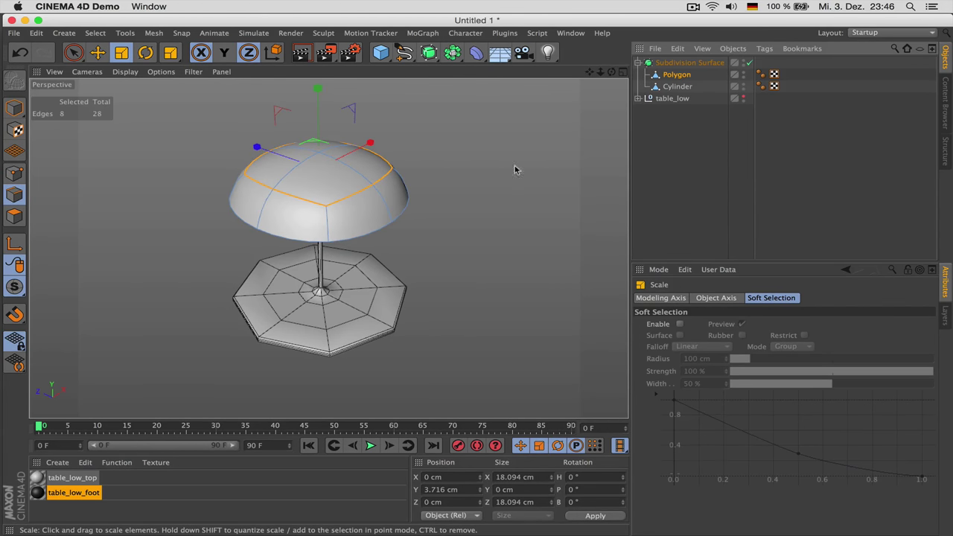
{"action": "key", "text": "super+Tab"}
{"action": "key", "text": "super+Tab"}
Lower the shade's bottom rim edge loop to about -2.7 cm, comparing its shape with the reference photo.
{"action": "key", "text": "u"}
{"action": "key", "text": "l"}
{"action": "left_click", "coordinate": [366, 240]}
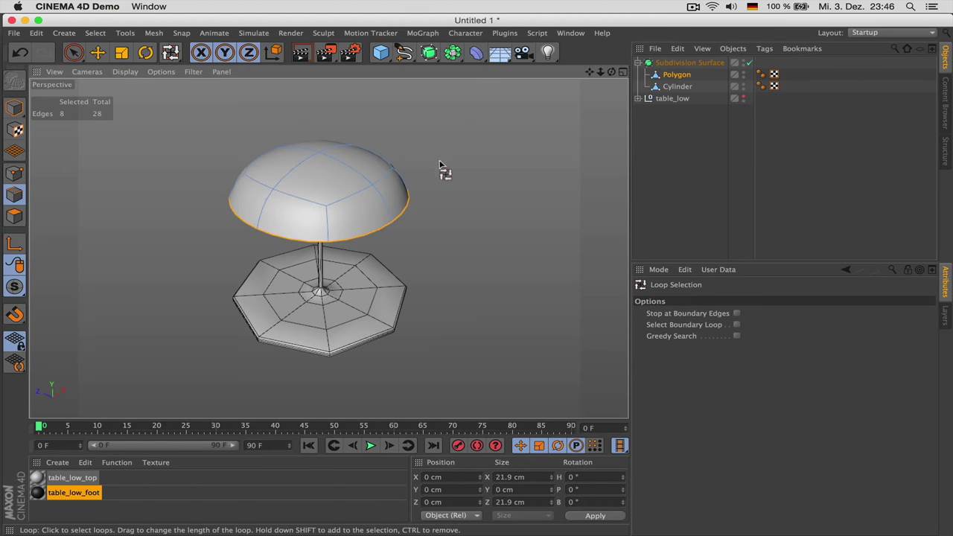
{"action": "key", "text": "e"}
{"action": "left_click_drag", "start_coordinate": [328, 145], "coordinate": [335, 141]}
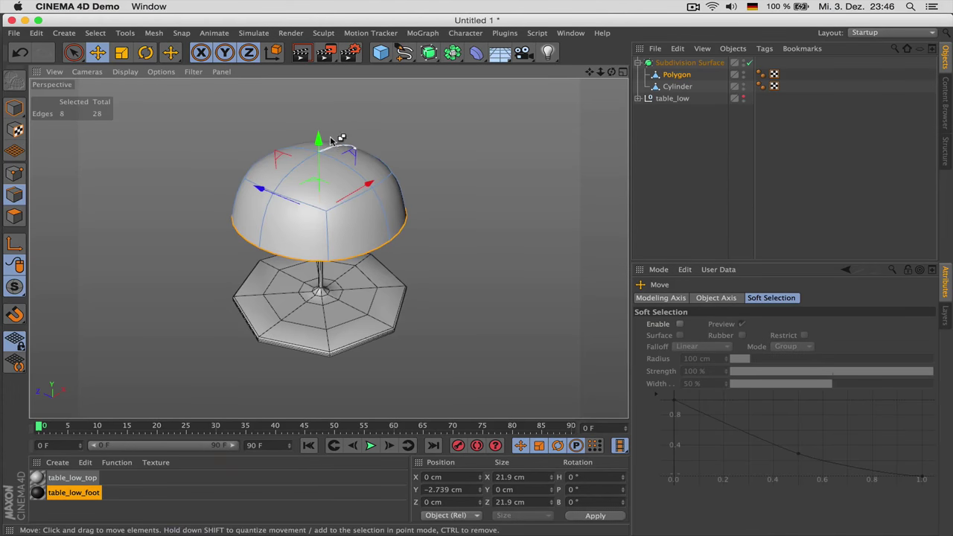
{"action": "key", "text": "super+Tab"}
{"action": "key", "text": "super+Tab"}
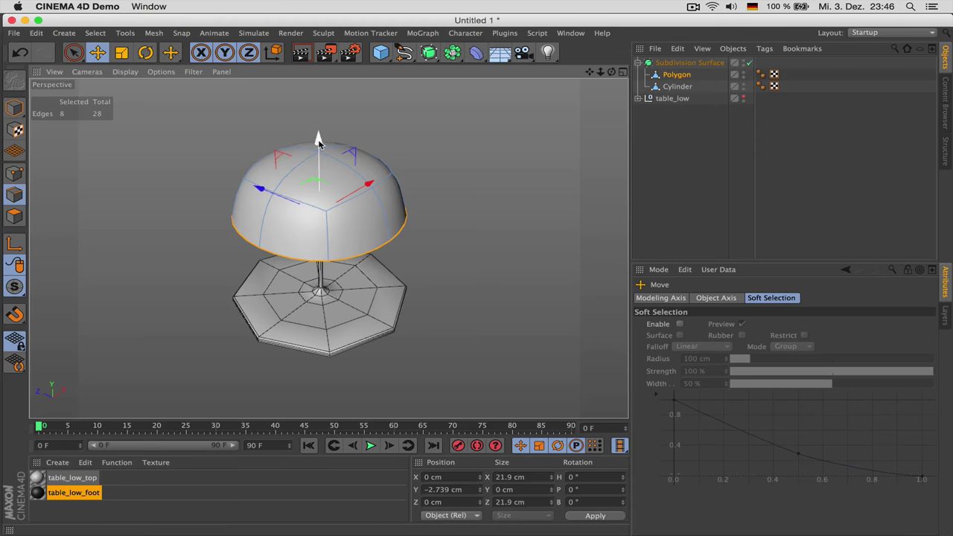
Extrude the shade's bottom rim downward to about -5 cm and scale the new rim to about 22.1 cm wide.
{"action": "key", "text": "d"}
{"action": "left_click_drag", "start_coordinate": [450, 137], "coordinate": [485, 149]}
{"action": "key", "text": "t"}
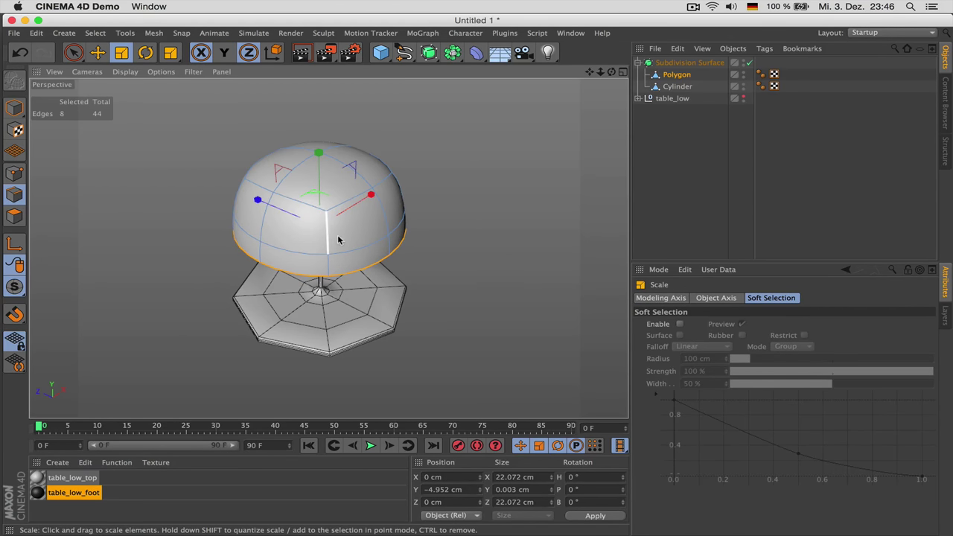
{"action": "left_click_drag", "start_coordinate": [388, 289], "coordinate": [385, 266], "text": "alt"}
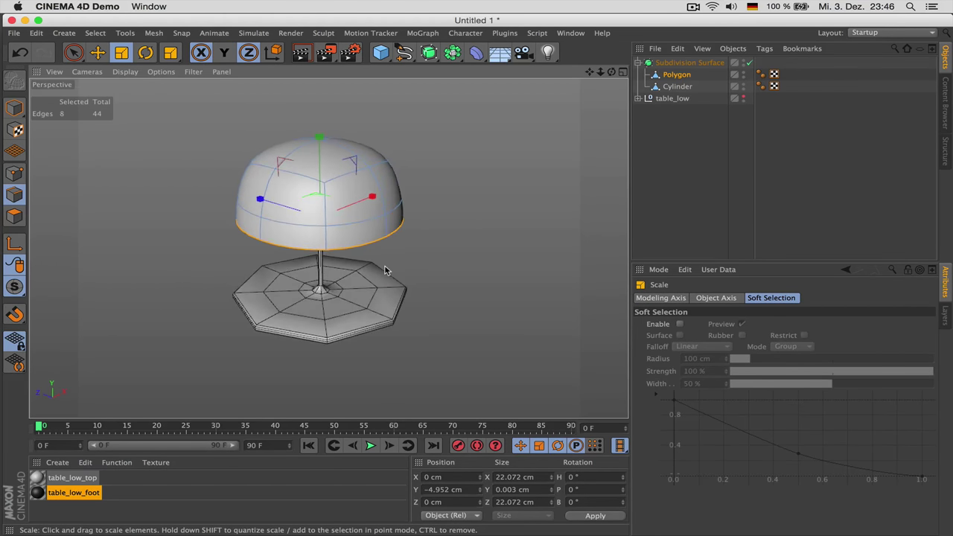
Select all polygons of the shade and scale them uniformly on all three axes to about 26.7 cm wide.
{"action": "key", "text": "Return"}
{"action": "key", "text": "super+a"}
{"action": "middle_click", "coordinate": [475, 227]}
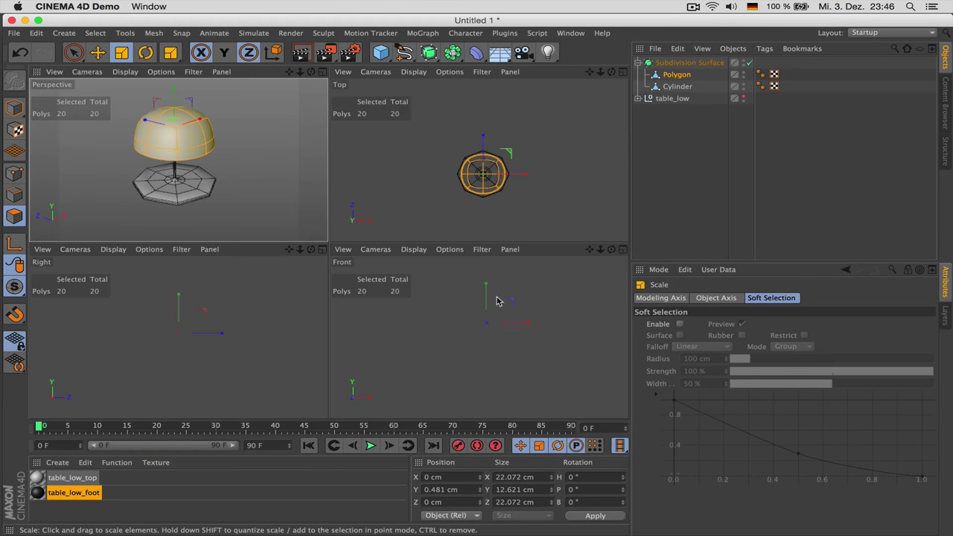
{"action": "left_click_drag", "start_coordinate": [557, 360], "coordinate": [547, 358]}
{"action": "key", "text": "super+z"}
{"action": "left_click", "coordinate": [225, 58]}
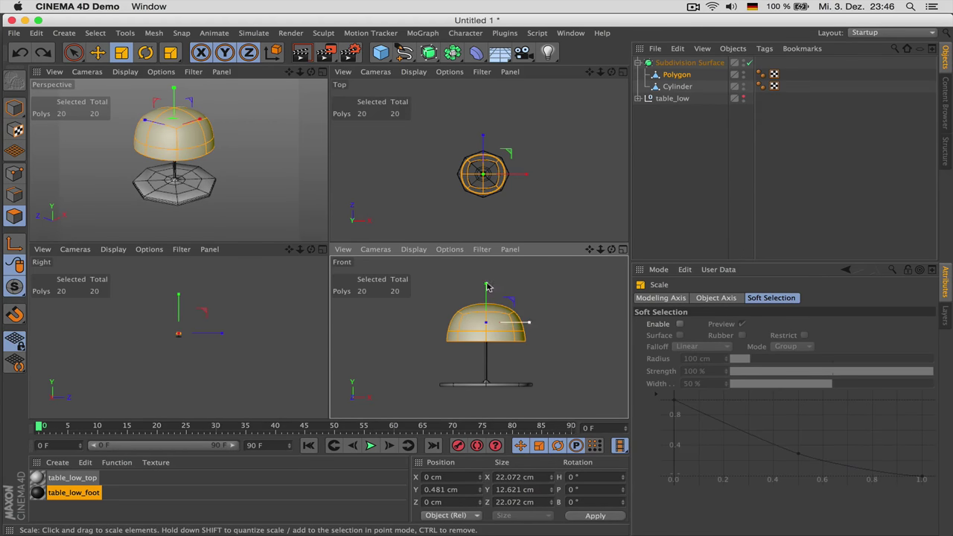
{"action": "left_click_drag", "start_coordinate": [549, 330], "coordinate": [577, 330]}
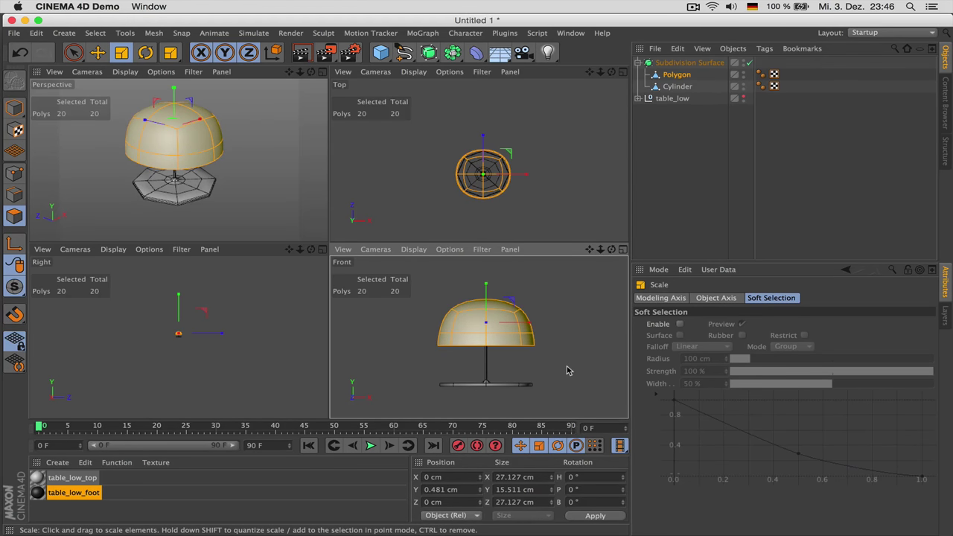
{"action": "mouse_move", "coordinate": [572, 370]}
{"action": "left_mouse_down"}
{"action": "mouse_move", "coordinate": [592, 373]}
{"action": "mouse_move", "coordinate": [567, 381]}
{"action": "left_mouse_up"}
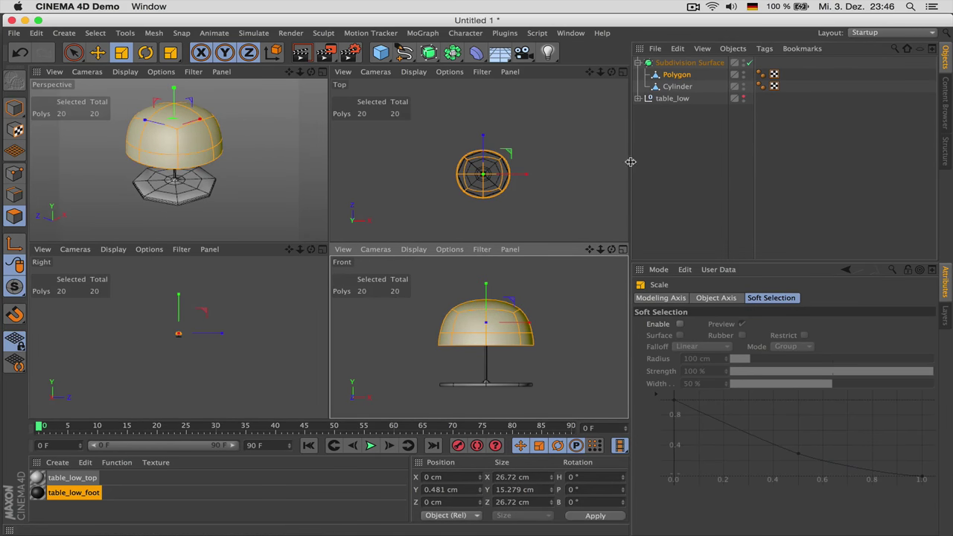
{"action": "left_click", "coordinate": [279, 159]}
{"action": "scroll", "coordinate": [266, 166], "scroll_direction": "down", "scroll_amount": 3}
{"action": "middle_click", "coordinate": [261, 179]}
{"action": "left_click_drag", "start_coordinate": [259, 185], "coordinate": [480, 228], "text": "alt"}
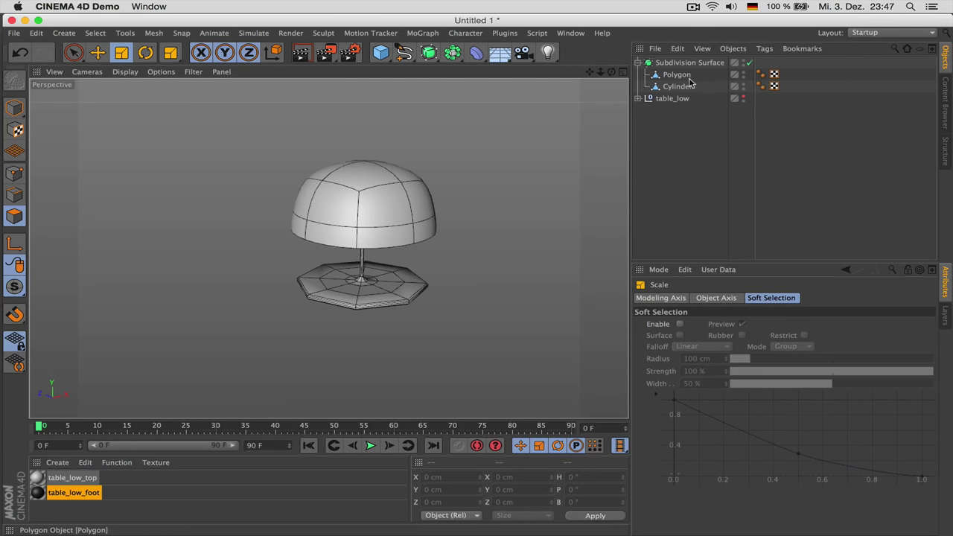
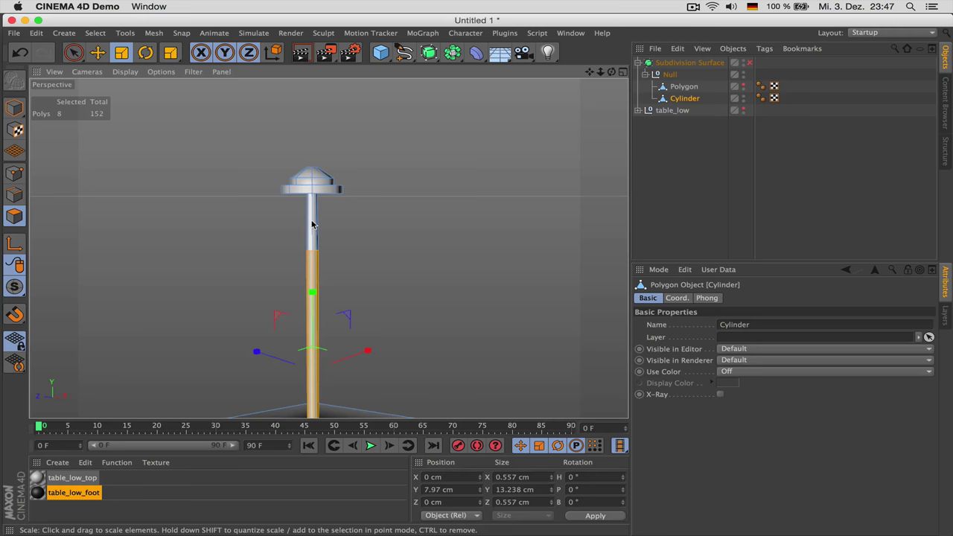
Add the stem's upper polygon loop to the selection and thicken the stem horizontally to about 0.85 cm.
{"action": "key", "text": "u"}
{"action": "key", "text": "l"}
{"action": "left_click", "coordinate": [305, 218], "text": "shift"}
{"action": "scroll", "coordinate": [406, 198], "scroll_direction": "down", "scroll_amount": 5}
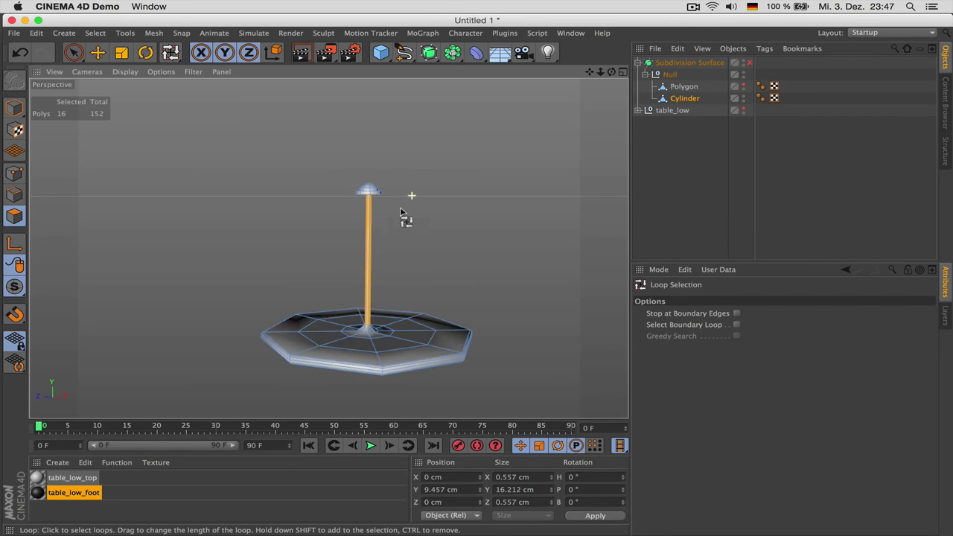
{"action": "scroll", "coordinate": [363, 264], "scroll_direction": "up", "scroll_amount": 4}
{"action": "key", "text": "t"}
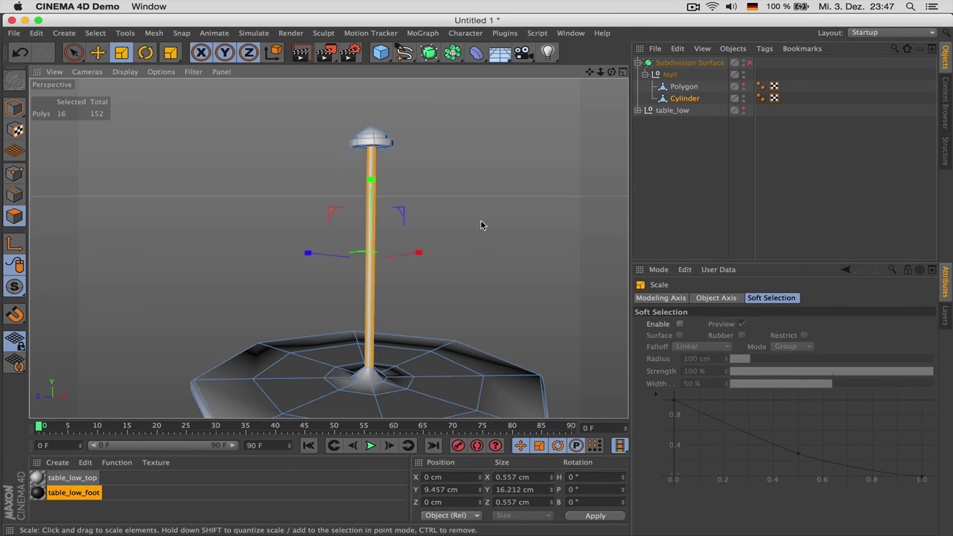
{"action": "left_click", "coordinate": [224, 52]}
{"action": "left_click_drag", "start_coordinate": [206, 144], "coordinate": [417, 139]}
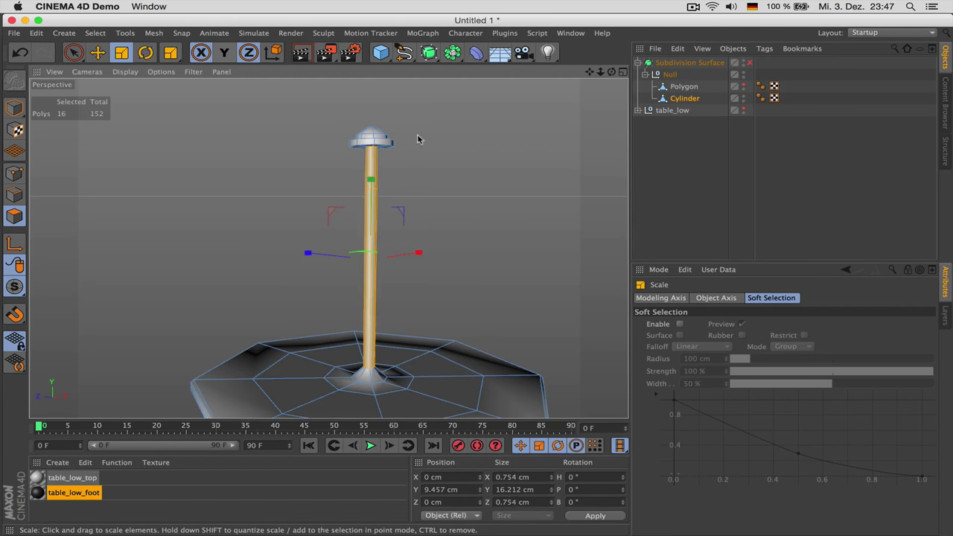
{"action": "left_click_drag", "start_coordinate": [510, 134], "coordinate": [453, 140]}
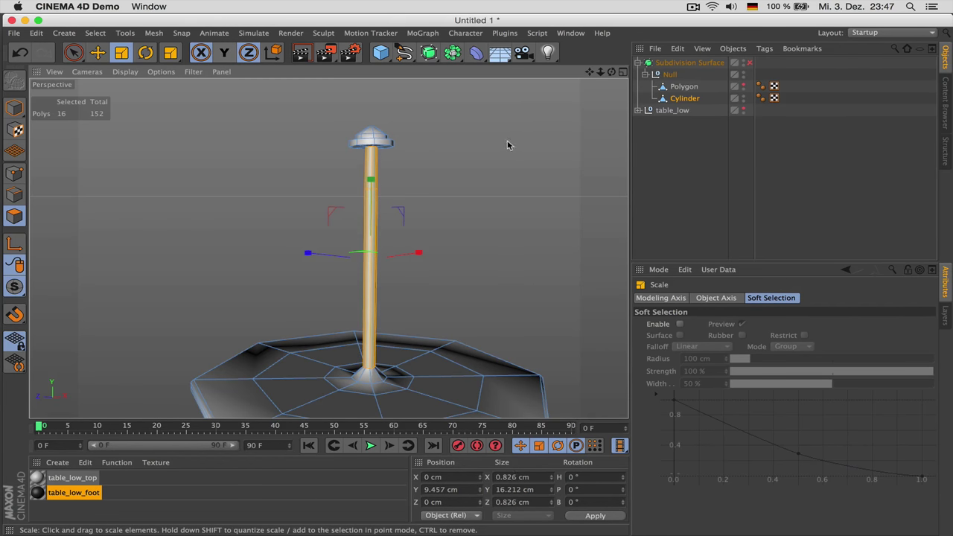
Turn the Subdivision Surface smoothing back on and unhide the lampshade polygon in the viewport.
{"action": "left_click", "coordinate": [749, 63]}
{"action": "left_click", "coordinate": [700, 176]}
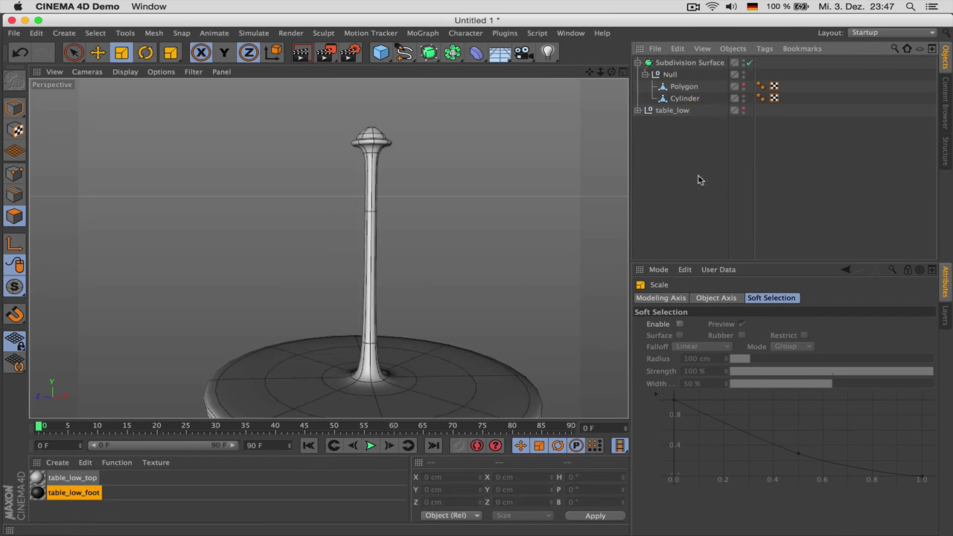
{"action": "left_click", "coordinate": [743, 86]}
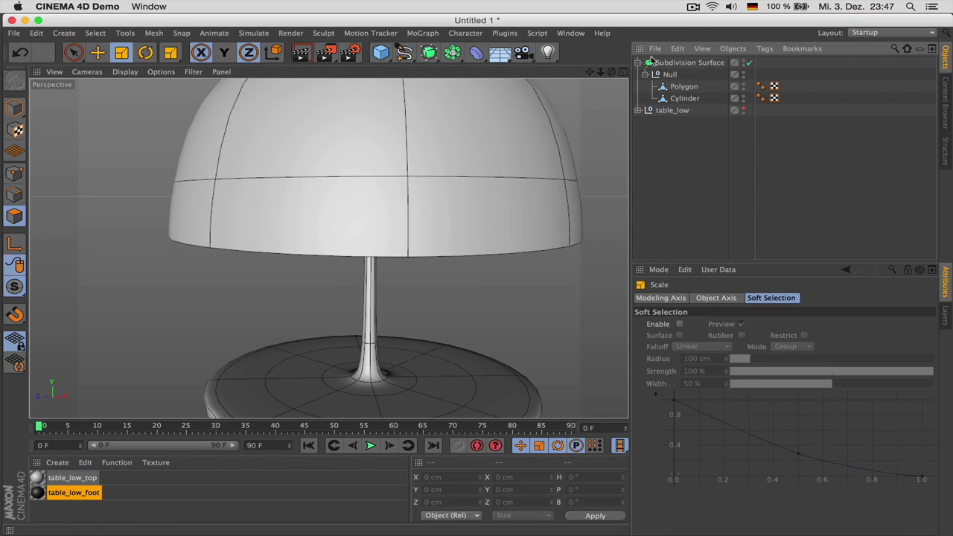
{"action": "left_click", "coordinate": [693, 101]}
{"action": "scroll", "coordinate": [446, 243], "scroll_direction": "down", "scroll_amount": 5}
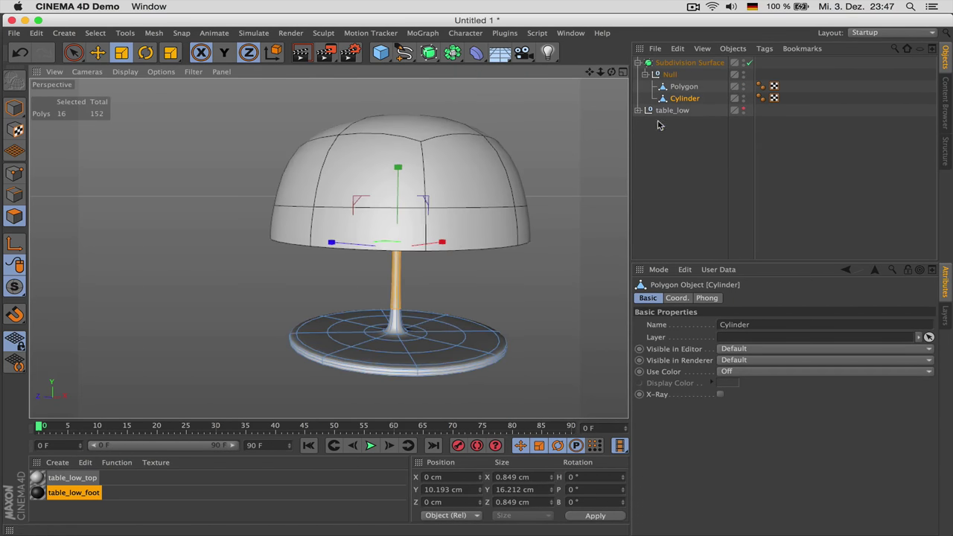
Rename the lampshade polygon object as shade and the Cylinder object as foot.
{"action": "double_click", "coordinate": [687, 88]}
{"action": "type", "text": "top"}
{"action": "key", "text": "Return"}
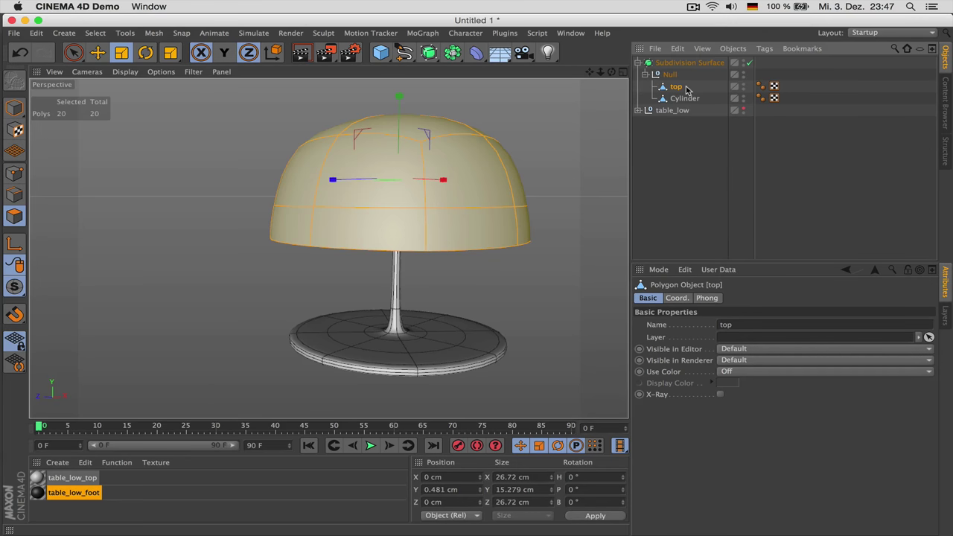
{"action": "left_click", "coordinate": [684, 98]}
{"action": "double_click", "coordinate": [691, 98]}
{"action": "type", "text": "foot"}
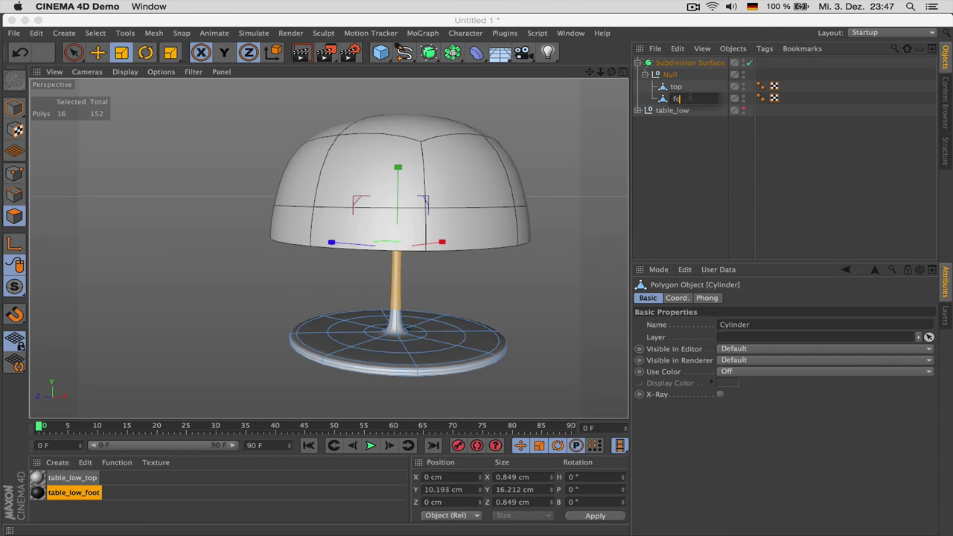
{"action": "key", "text": "Return"}
{"action": "double_click", "coordinate": [676, 88]}
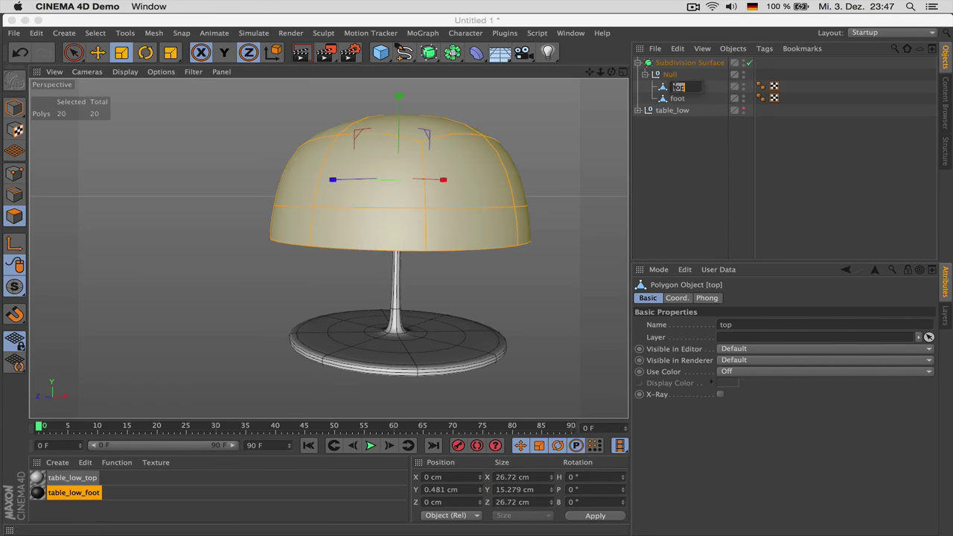
{"action": "key", "text": "Return"}
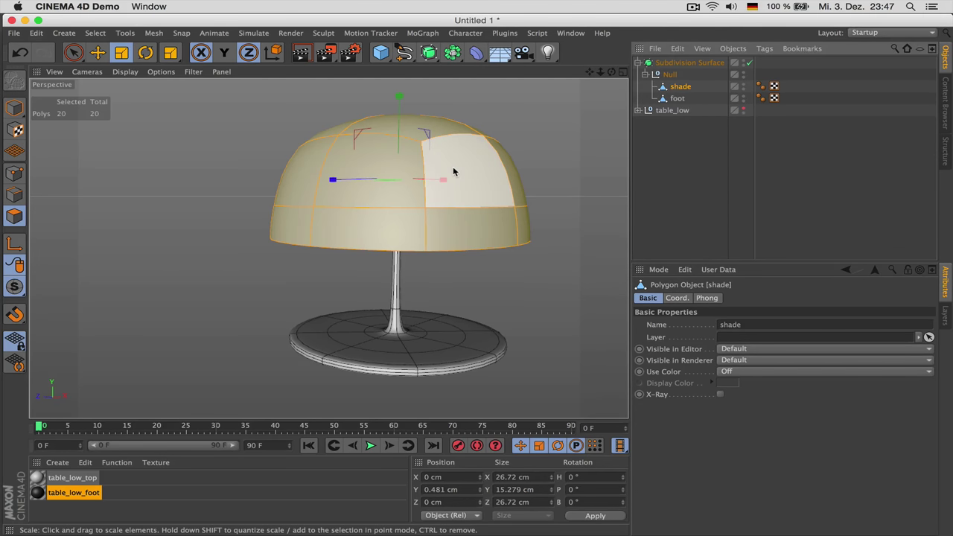
Move the whole shade object down the stem to a height of about 11.4 cm and compare the lamp with the photo.
{"action": "key", "text": "e"}
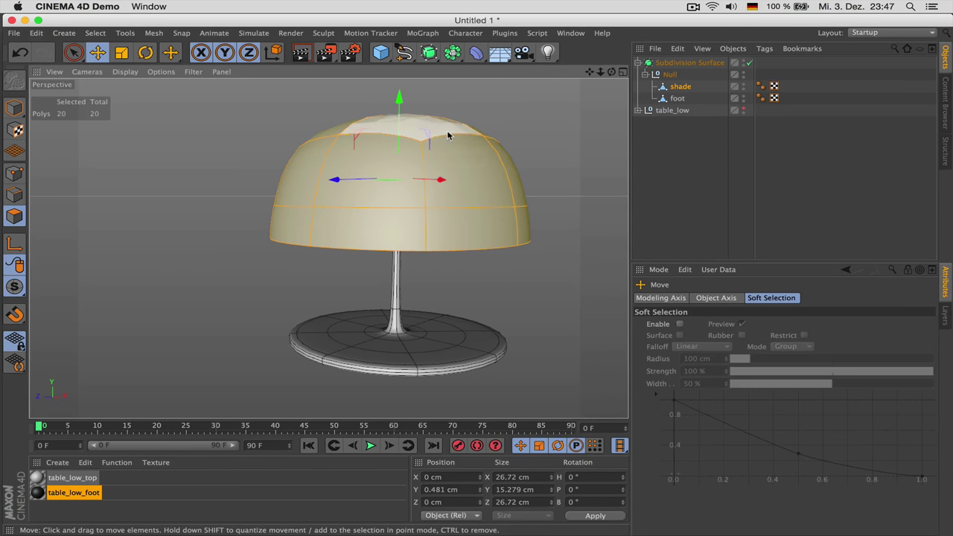
{"action": "left_click", "coordinate": [14, 108]}
{"action": "left_click_drag", "start_coordinate": [399, 103], "coordinate": [427, 167]}
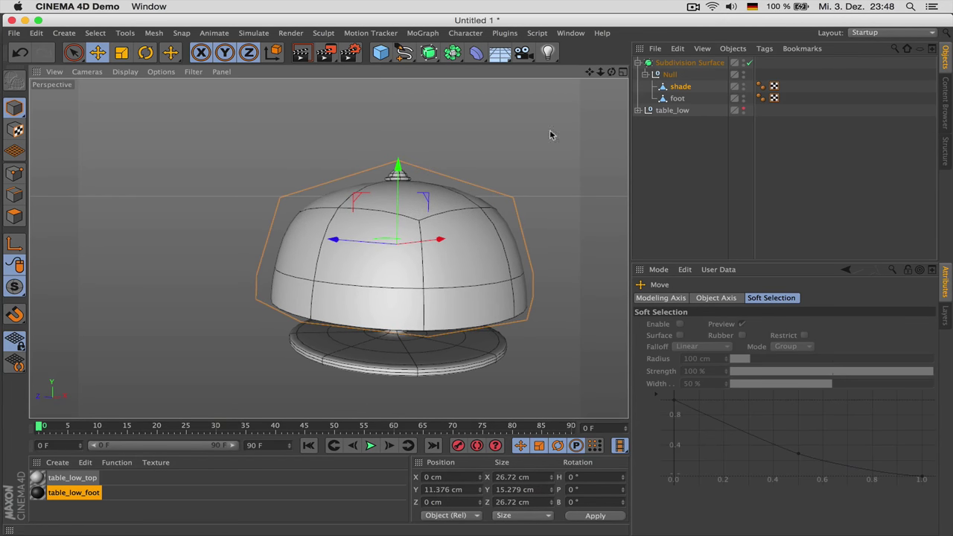
{"action": "left_click", "coordinate": [688, 64]}
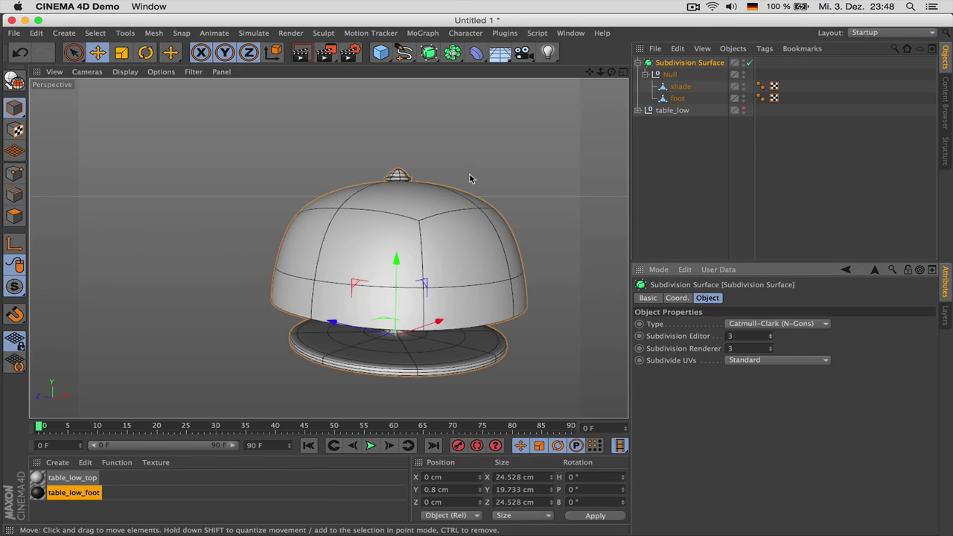
{"action": "mouse_move", "coordinate": [469, 178]}
{"action": "left_mouse_down", "text": "alt"}
{"action": "mouse_move", "coordinate": [455, 221]}
{"action": "mouse_move", "coordinate": [465, 196]}
{"action": "left_mouse_up", "text": "alt"}
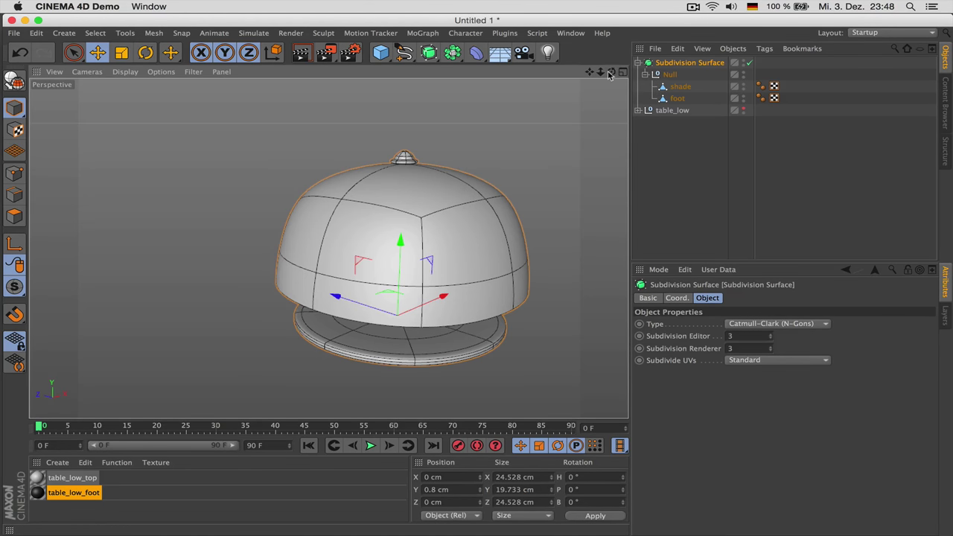
{"action": "left_click_drag", "start_coordinate": [609, 73], "coordinate": [609, 72]}
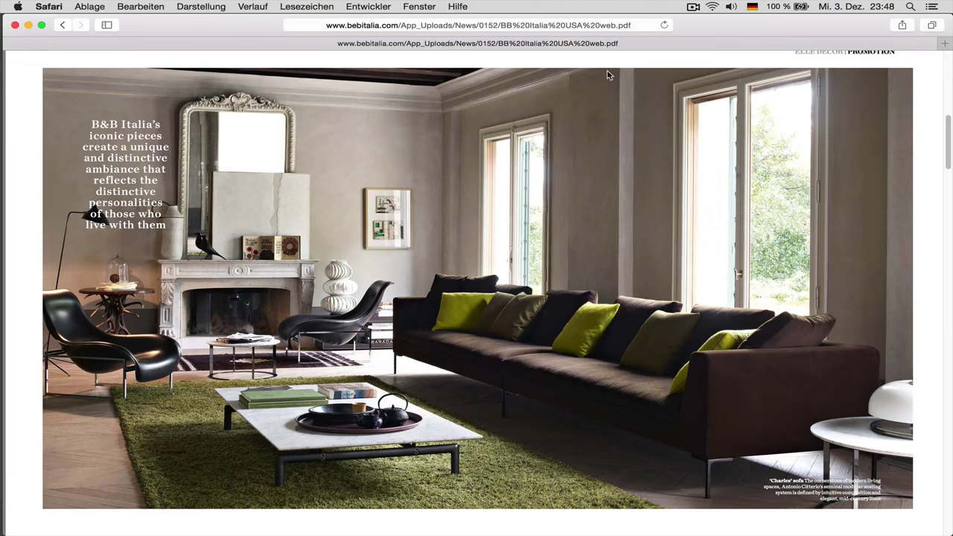
{"action": "key", "text": "super+Tab"}
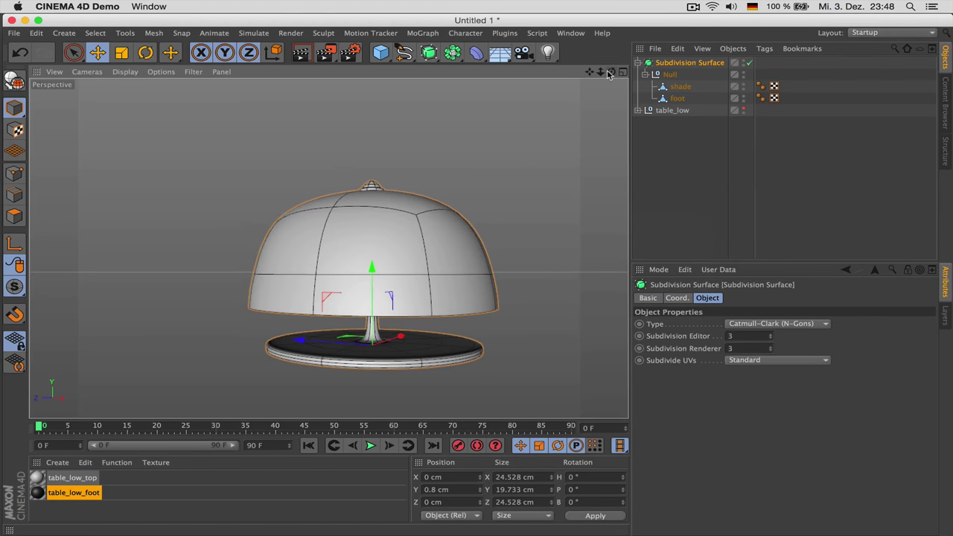
Raise the shade object slightly so it covers the stem's top cap.
{"action": "left_click", "coordinate": [681, 88]}
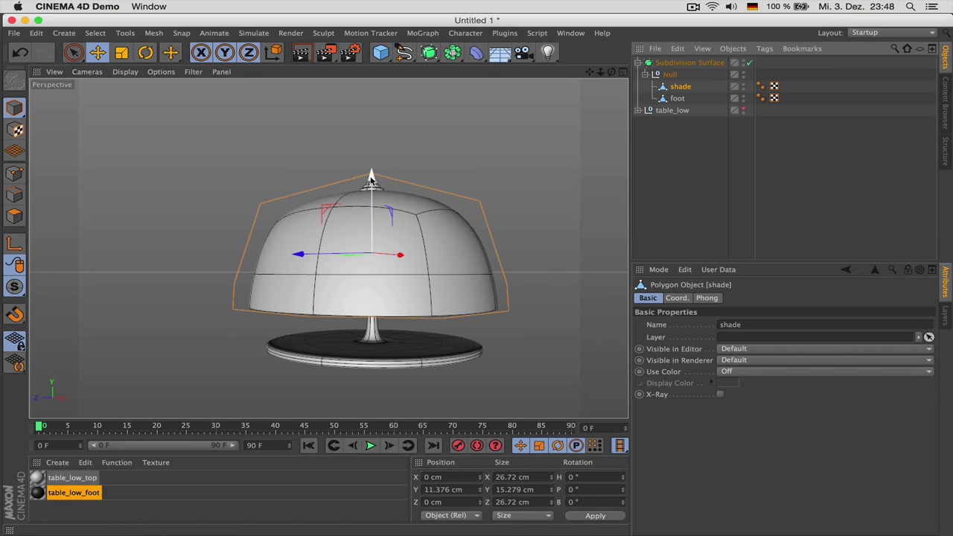
{"action": "left_click_drag", "start_coordinate": [372, 176], "coordinate": [375, 157]}
{"action": "left_click_drag", "start_coordinate": [455, 132], "coordinate": [440, 169], "text": "alt"}
Select the foot object, disable the Subdivision Surface and hide the shade to isolate the lamp's foot.
{"action": "left_click", "coordinate": [677, 98]}
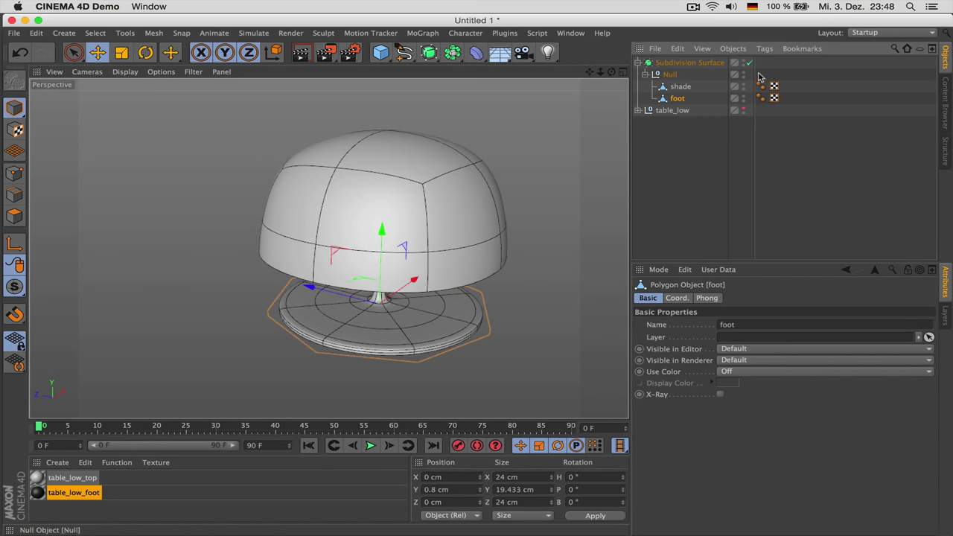
{"action": "left_click", "coordinate": [749, 62]}
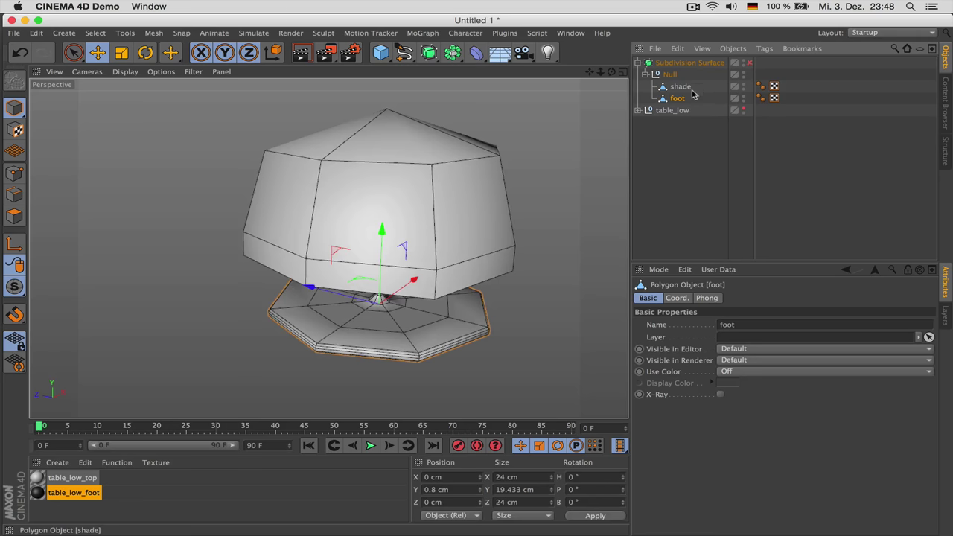
{"action": "double_click", "coordinate": [743, 86]}
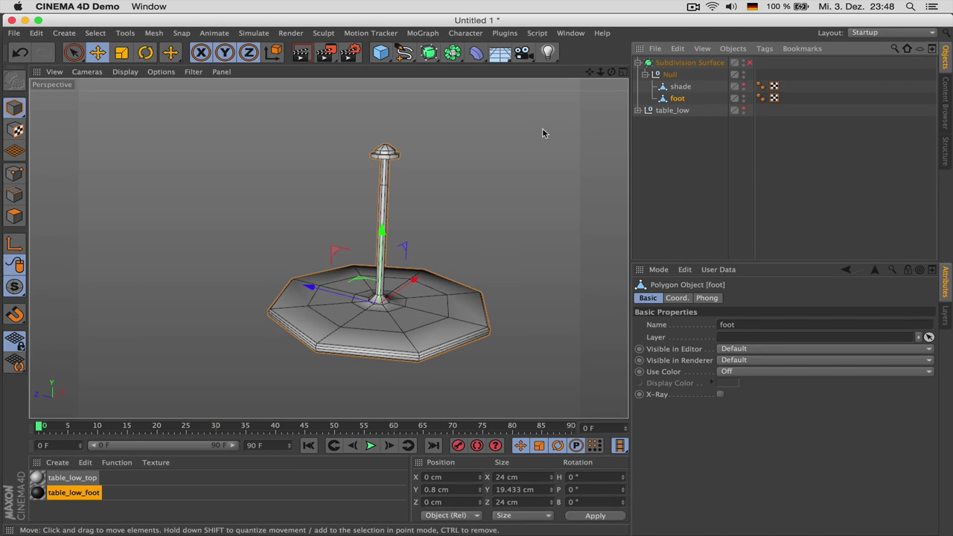
Select all polygons of the foot's top cap with Only Select Visible Elements disabled, show the shade, and raise the cap above the shade's peak.
{"action": "key", "text": "Return"}
{"action": "key", "text": "0"}
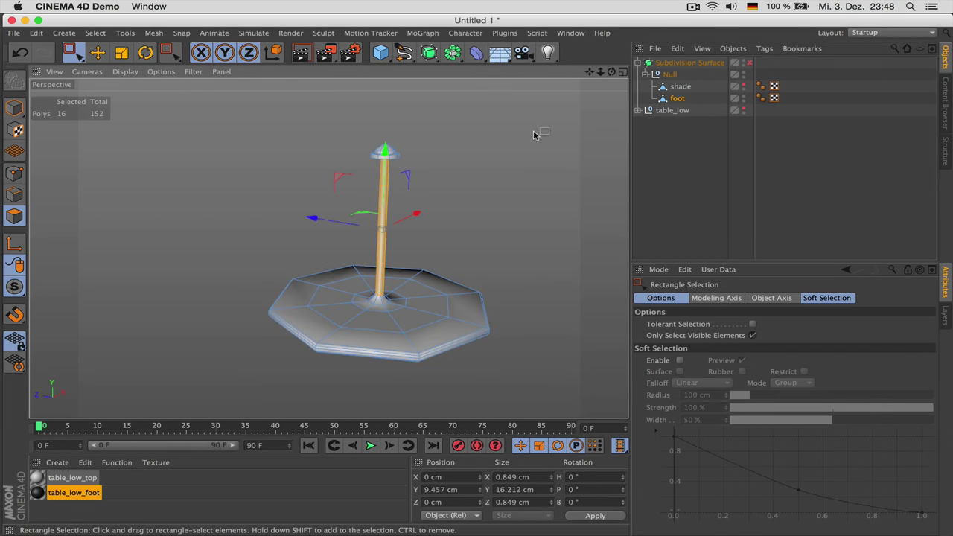
{"action": "left_click", "coordinate": [752, 336]}
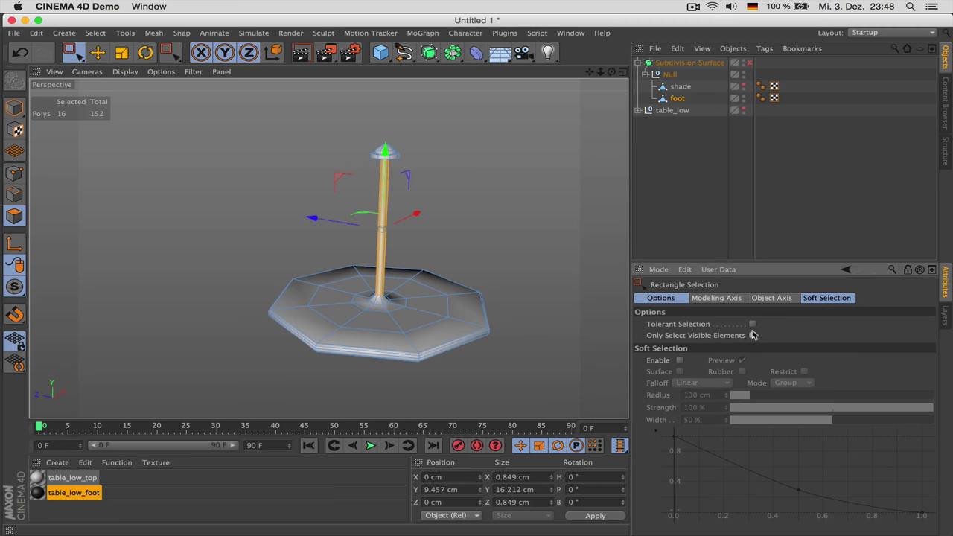
{"action": "left_click_drag", "start_coordinate": [316, 117], "coordinate": [485, 192]}
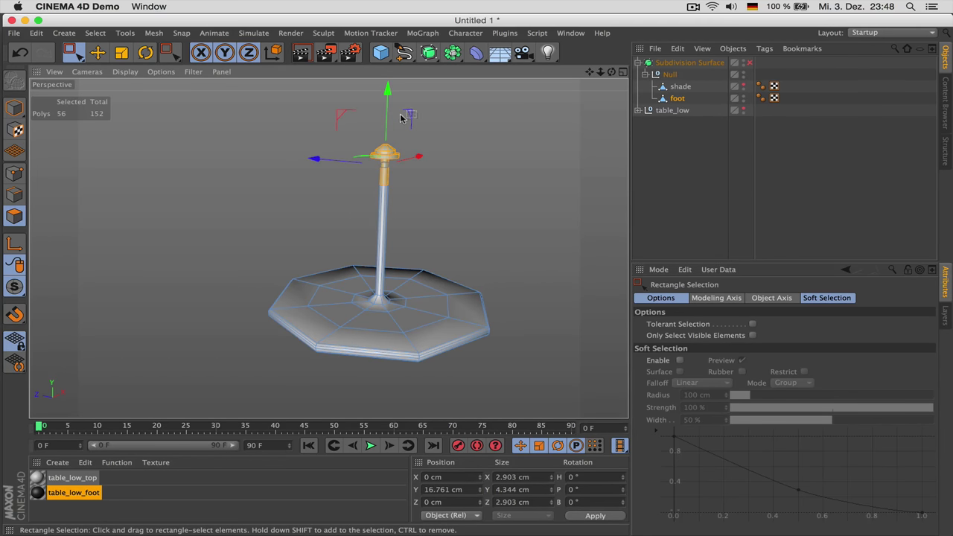
{"action": "left_click_drag", "start_coordinate": [289, 109], "coordinate": [440, 165]}
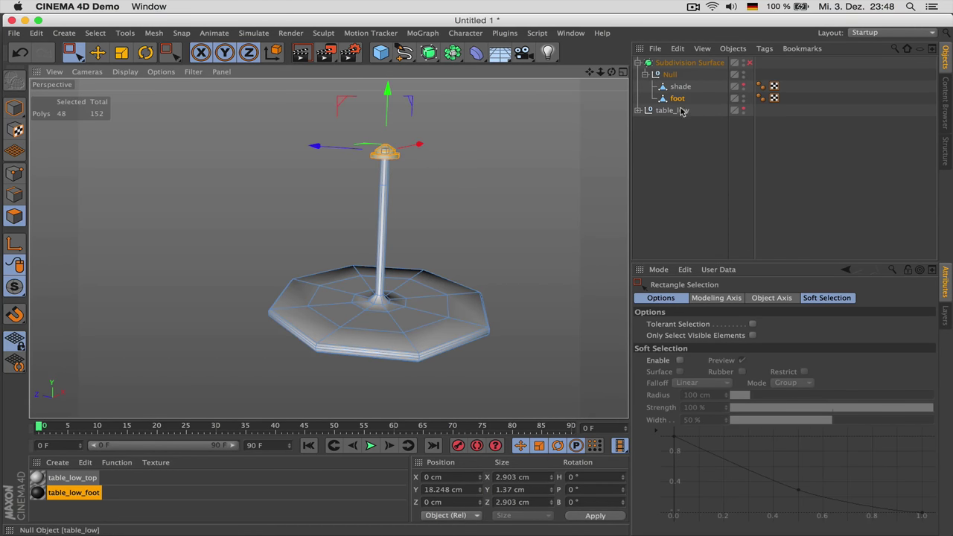
{"action": "left_click", "coordinate": [743, 84]}
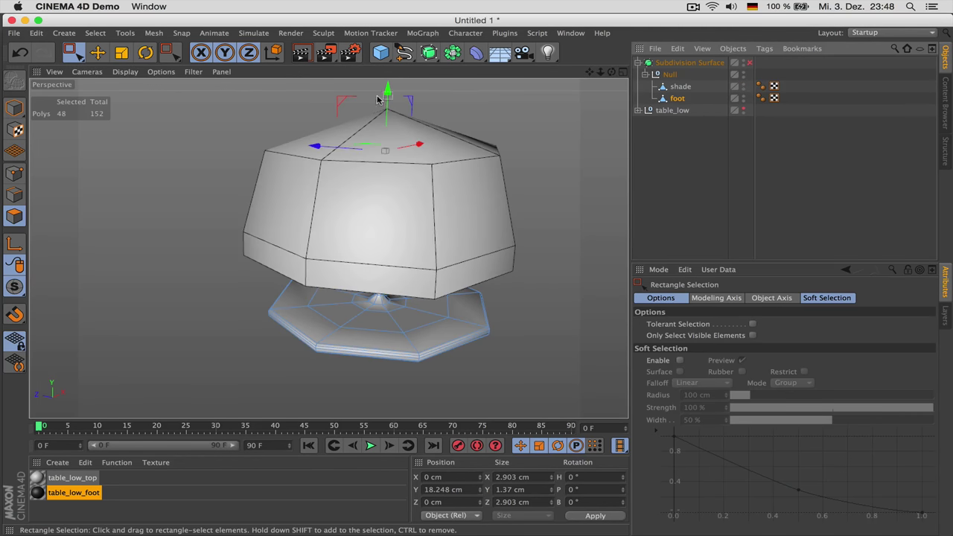
{"action": "left_click_drag", "start_coordinate": [589, 72], "coordinate": [583, 122]}
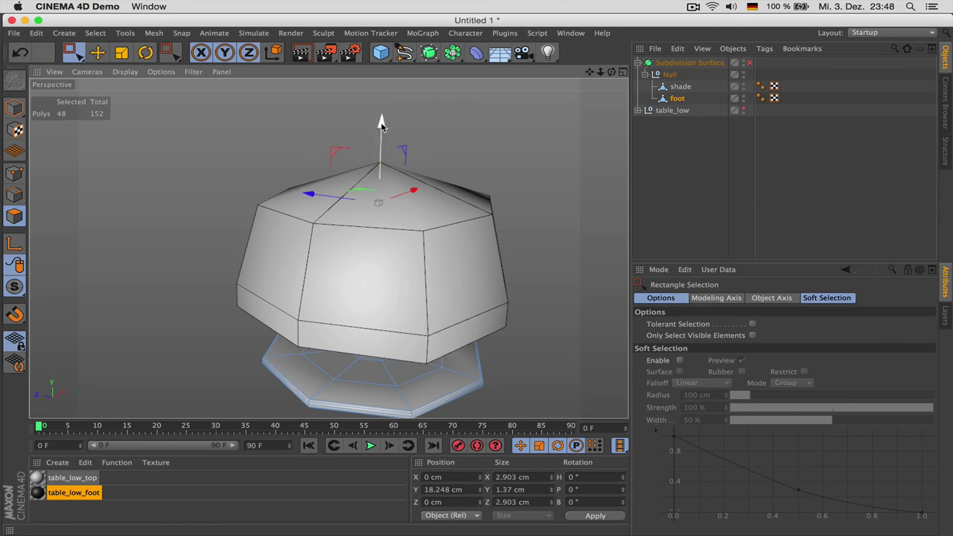
{"action": "left_click_drag", "start_coordinate": [383, 125], "coordinate": [397, 109]}
Re-enable the Subdivision Surface and display the lamp in Gouraud shading without lines to compare it with the reference photo in Safari.
{"action": "left_click", "coordinate": [749, 63]}
{"action": "left_click", "coordinate": [691, 186]}
{"action": "scroll", "coordinate": [445, 188], "scroll_direction": "down", "scroll_amount": 5}
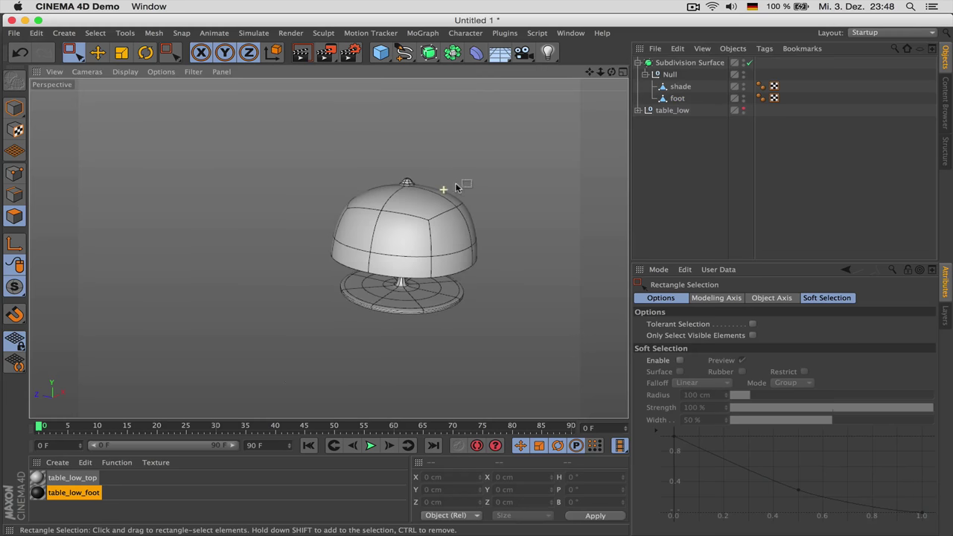
{"action": "left_click_drag", "start_coordinate": [612, 72], "coordinate": [609, 83]}
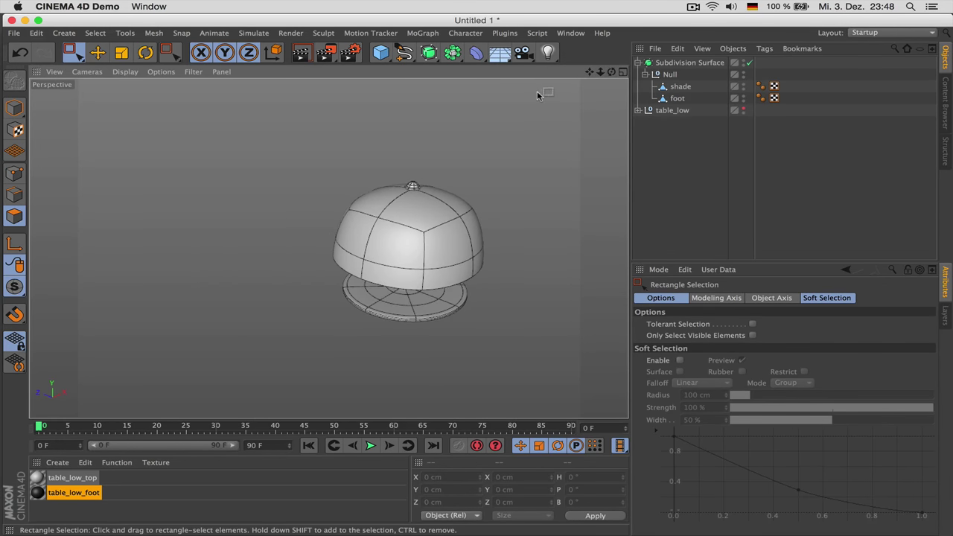
{"action": "key", "text": "n"}
{"action": "key", "text": "a"}
{"action": "scroll", "coordinate": [413, 255], "scroll_direction": "up", "scroll_amount": 2}
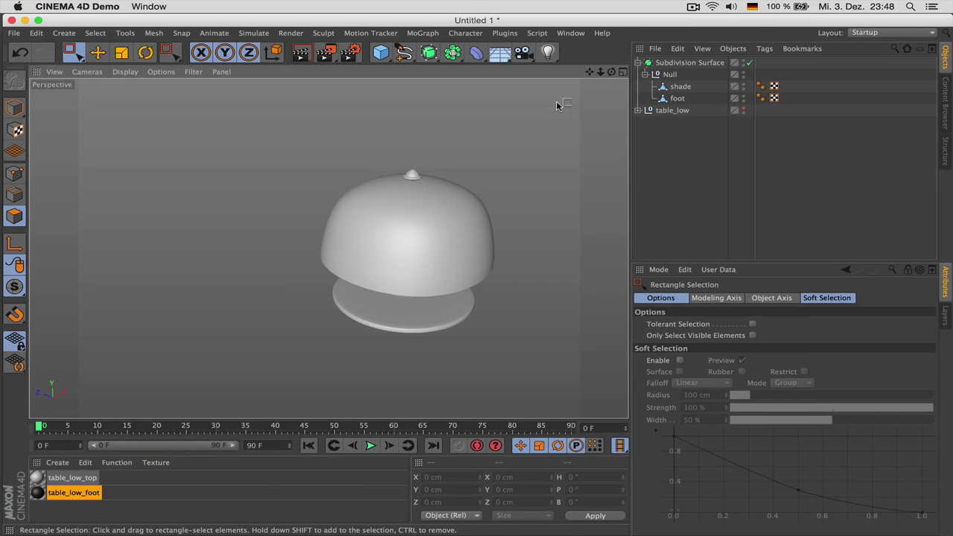
{"action": "key", "text": "super+Tab"}
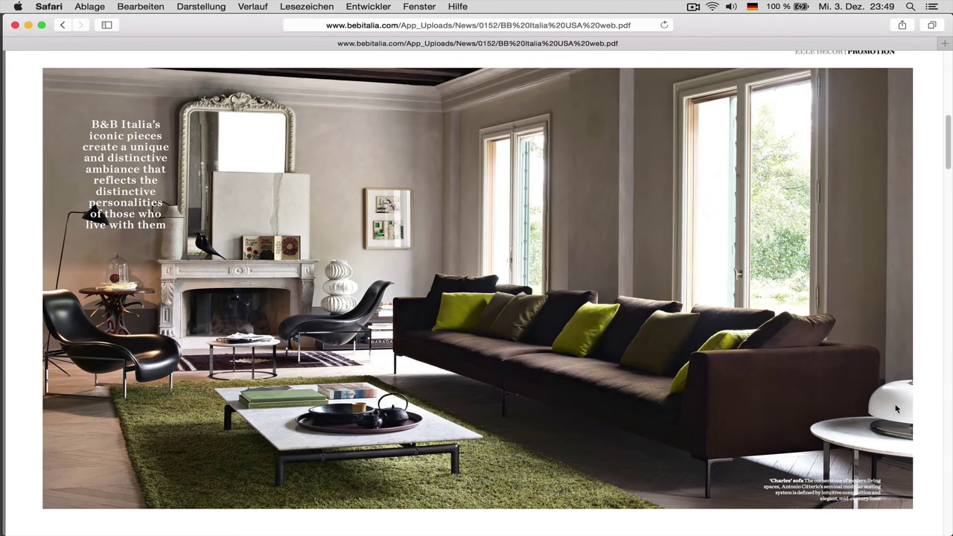
{"action": "key", "text": "super+Tab"}
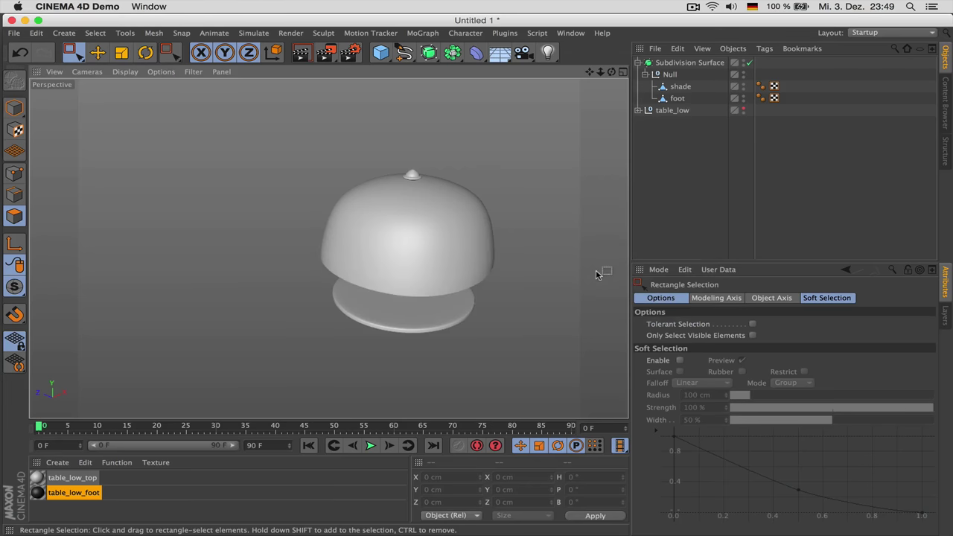
Remove the shade's lowest polygon band to shorten it and compare the lamp with the reference photo.
{"action": "left_click", "coordinate": [681, 88]}
{"action": "key", "text": "Return"}
{"action": "key", "text": "Return"}
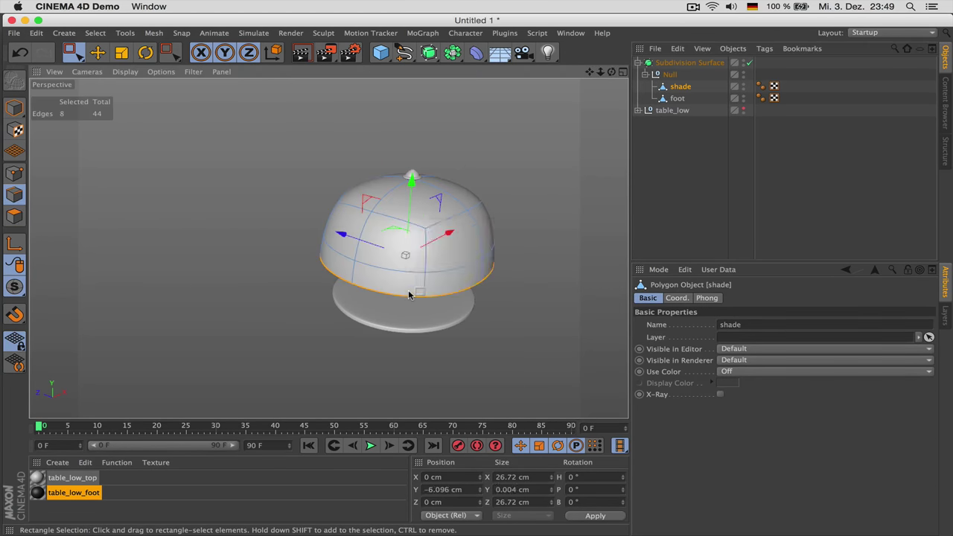
{"action": "key", "text": "u"}
{"action": "key", "text": "l"}
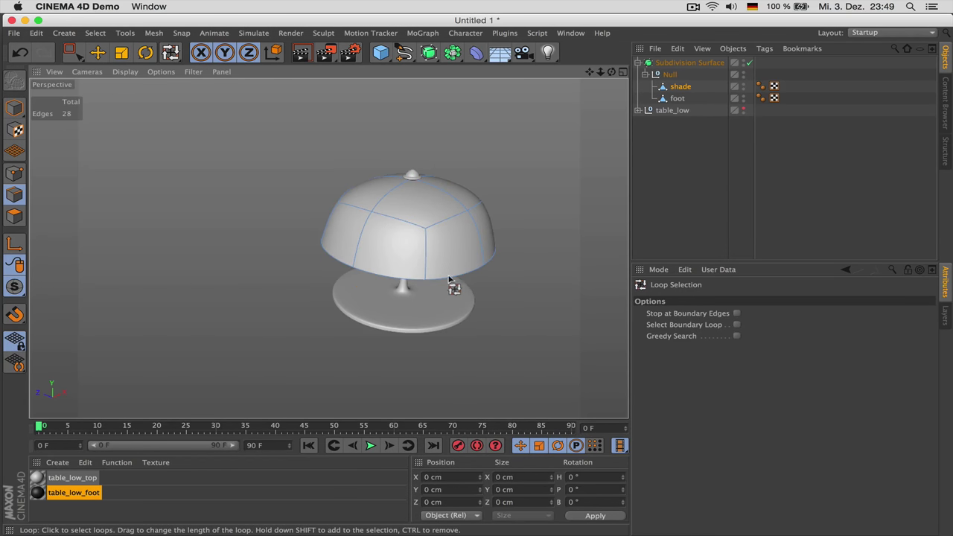
{"action": "left_click", "coordinate": [659, 160]}
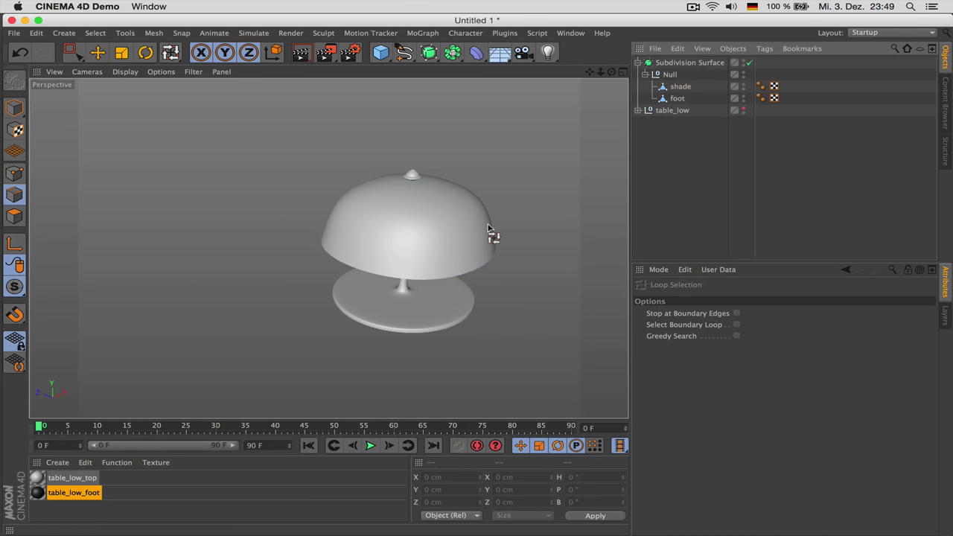
{"action": "key", "text": "super+Tab"}
{"action": "key", "text": "super+Tab"}
Add an extra edge loop near the shade's lower rim and scale the rim loop to about 25.86 cm in X and Z.
{"action": "left_click", "coordinate": [680, 87]}
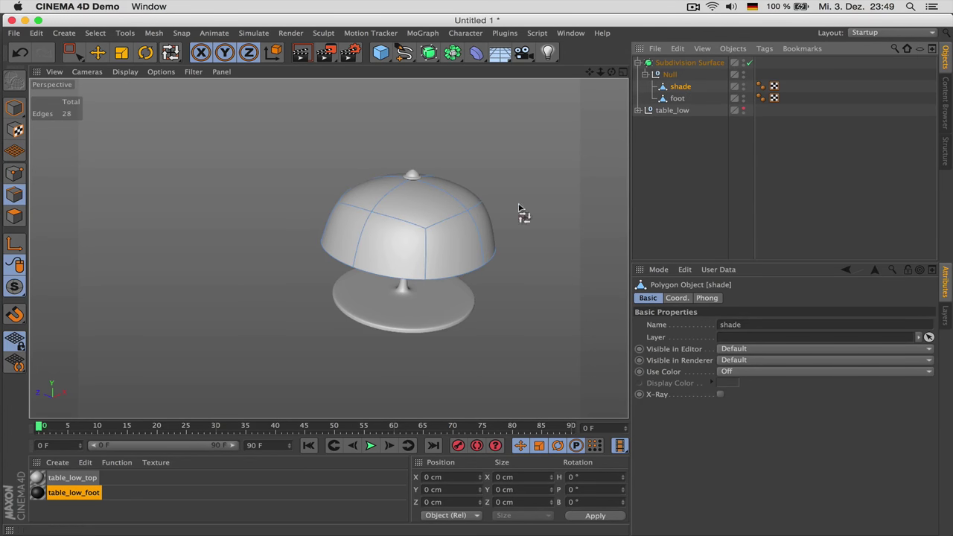
{"action": "left_click", "coordinate": [451, 275]}
{"action": "key", "text": "d"}
{"action": "mouse_move", "coordinate": [497, 228]}
{"action": "left_mouse_down"}
{"action": "mouse_move", "coordinate": [439, 228]}
{"action": "mouse_move", "coordinate": [486, 228]}
{"action": "left_mouse_up"}
{"action": "left_click_drag", "start_coordinate": [538, 121], "coordinate": [559, 123]}
{"action": "key", "text": "t"}
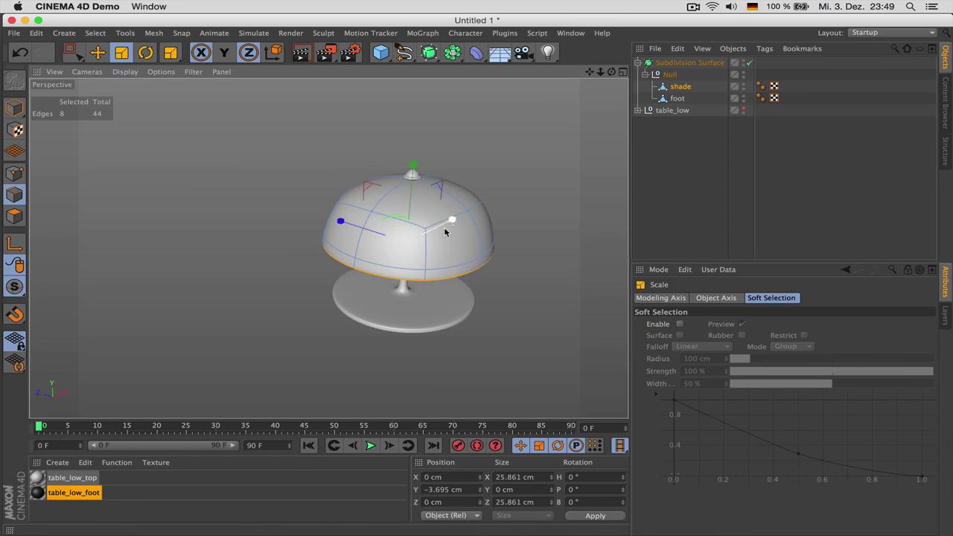
Scale the shade's upper edge loop to about 22.5 cm in X and Z and compare the lamp with the reference photo.
{"action": "key", "text": "u"}
{"action": "key", "text": "l"}
{"action": "left_click", "coordinate": [437, 221]}
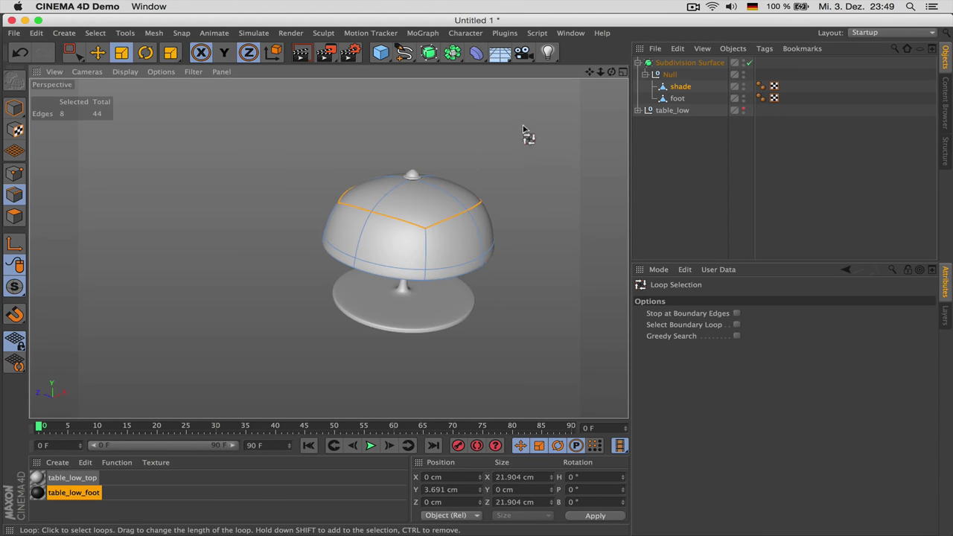
{"action": "key", "text": "t"}
{"action": "mouse_move", "coordinate": [563, 134]}
{"action": "left_mouse_down"}
{"action": "mouse_move", "coordinate": [538, 137]}
{"action": "mouse_move", "coordinate": [568, 138]}
{"action": "mouse_move", "coordinate": [558, 131]}
{"action": "left_mouse_up"}
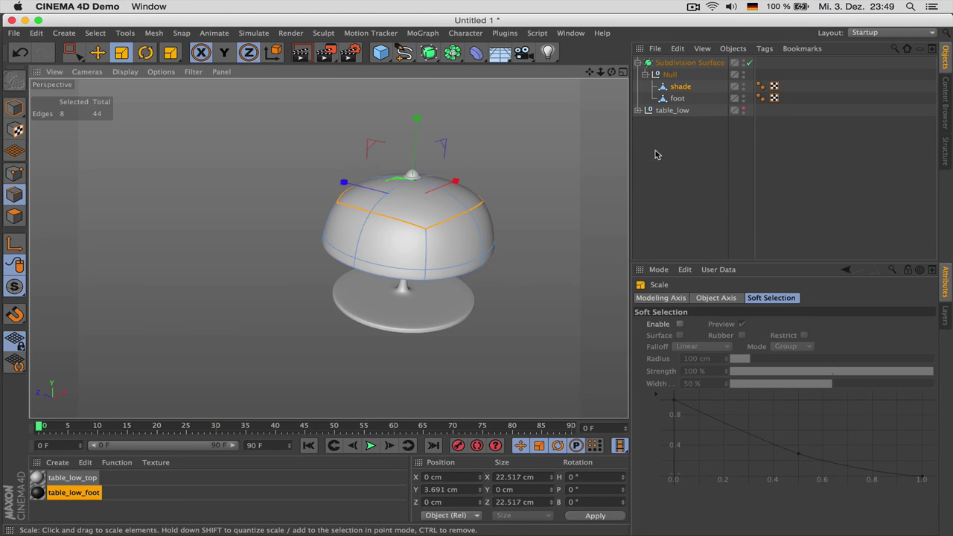
{"action": "left_click", "coordinate": [657, 155]}
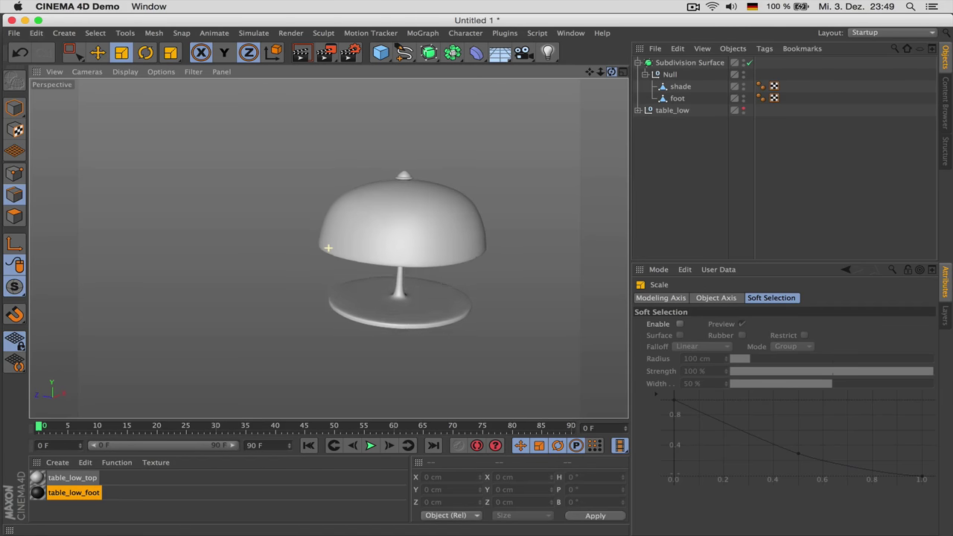
{"action": "left_click_drag", "start_coordinate": [611, 72], "coordinate": [328, 248]}
{"action": "key", "text": "super+Tab"}
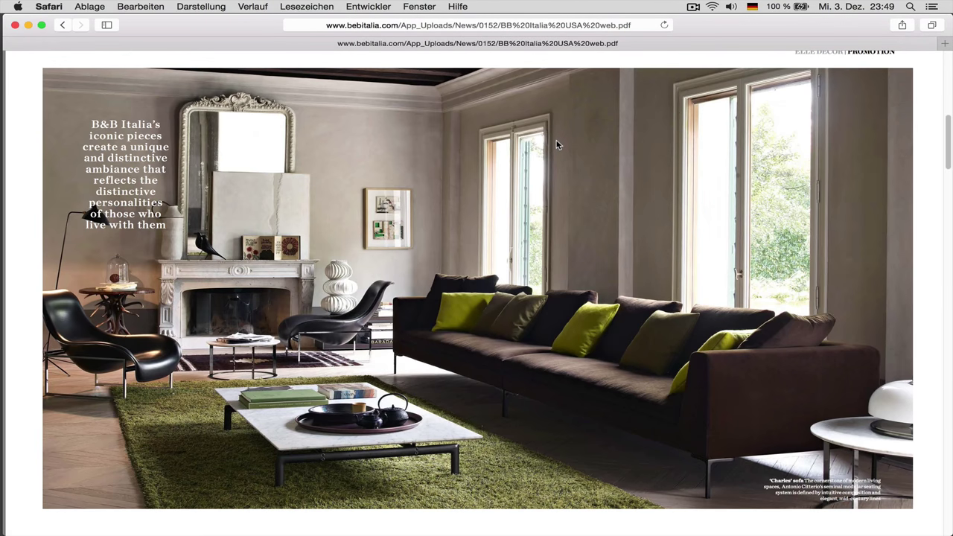
{"action": "key", "text": "super+Tab"}
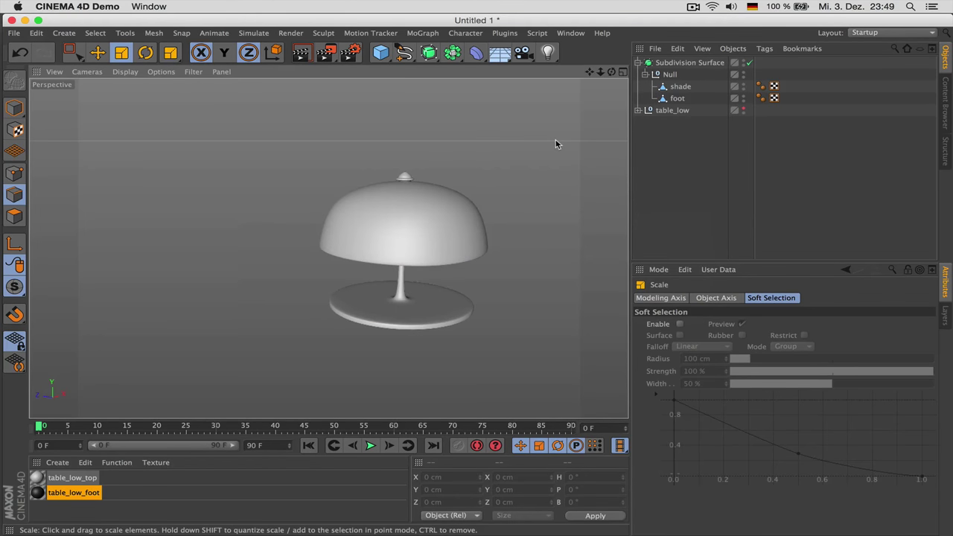
Move the edge loop just above the shade's rim up to a Y position of about -0.35 cm and deselect the shade.
{"action": "left_click_drag", "start_coordinate": [555, 144], "coordinate": [513, 186], "text": "alt"}
{"action": "left_click", "coordinate": [680, 86]}
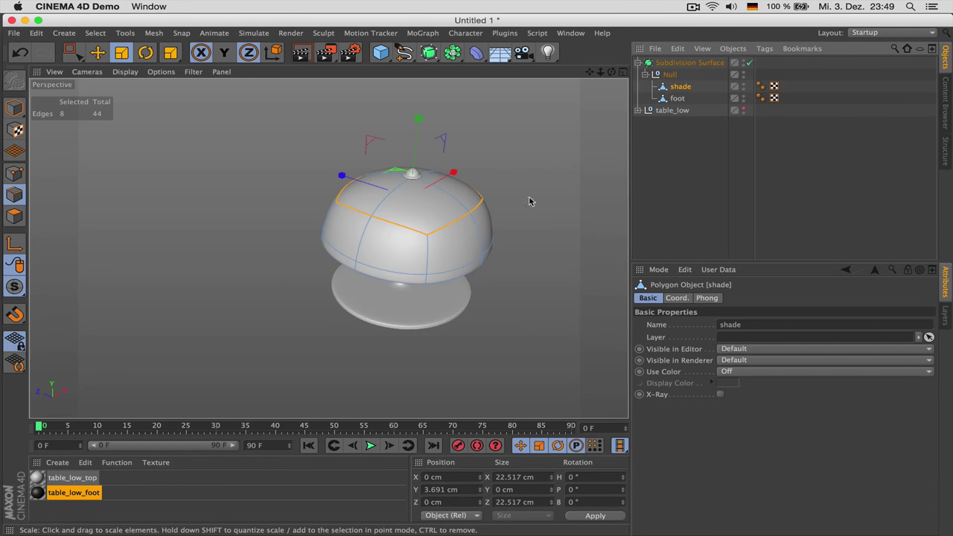
{"action": "key", "text": "u"}
{"action": "key", "text": "l"}
{"action": "left_click", "coordinate": [449, 268]}
{"action": "key", "text": "e"}
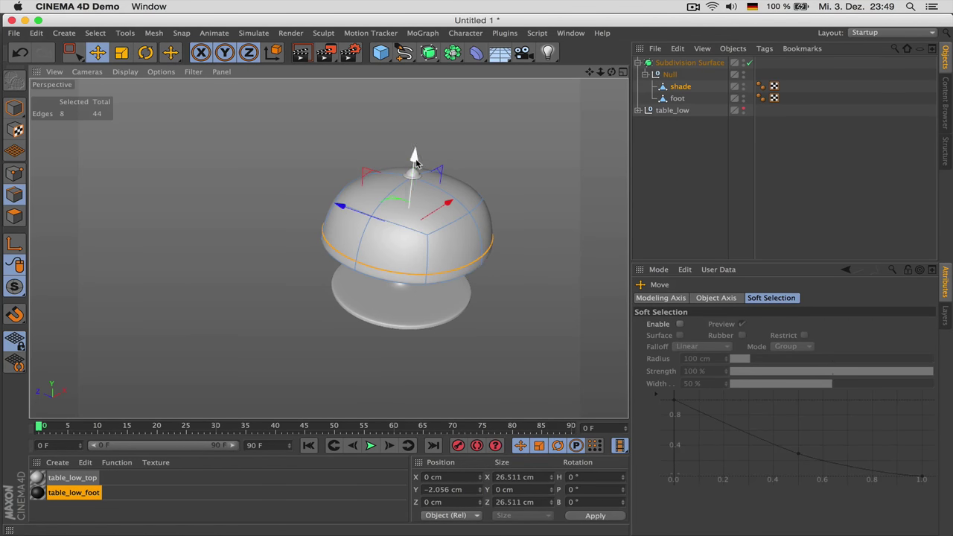
{"action": "left_click_drag", "start_coordinate": [414, 152], "coordinate": [416, 150]}
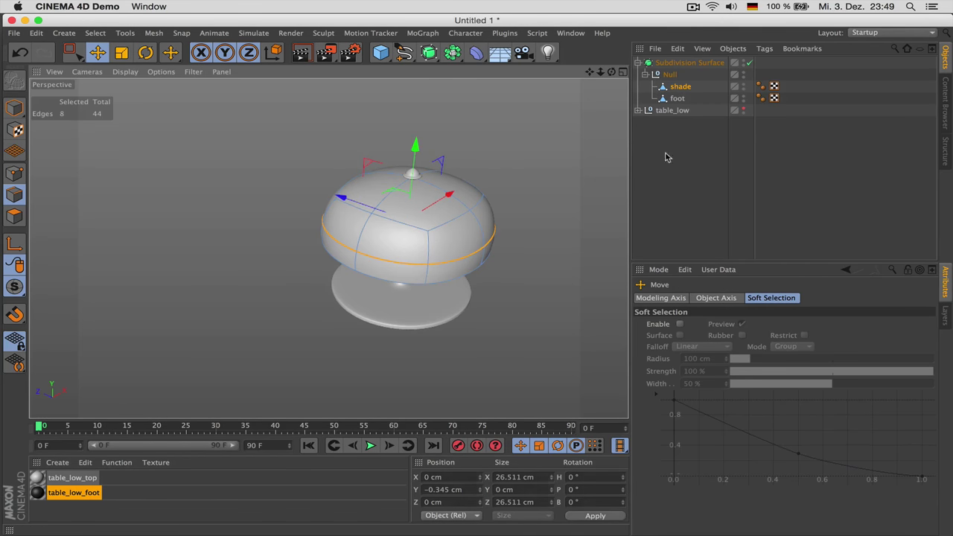
{"action": "left_click", "coordinate": [672, 159]}
{"action": "scroll", "coordinate": [455, 173], "scroll_direction": "down", "scroll_amount": 3}
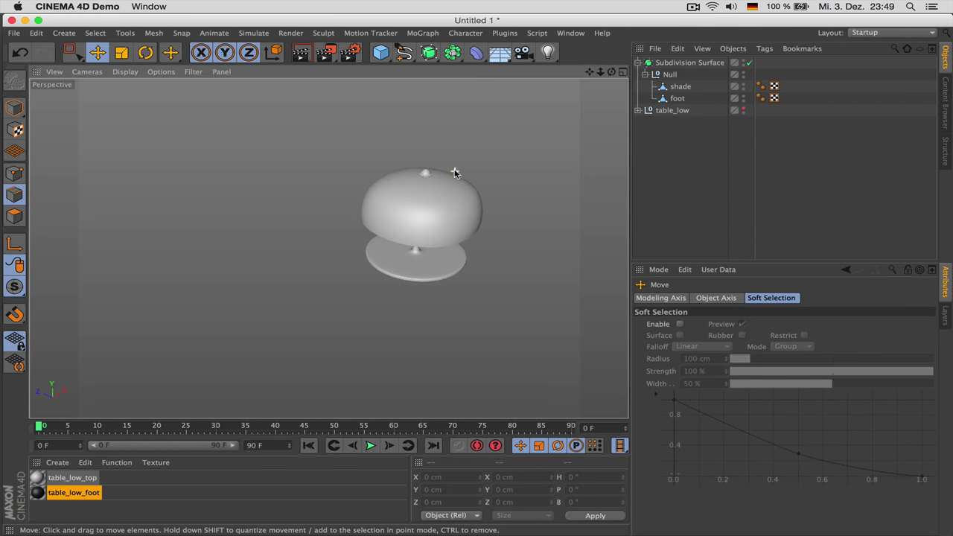
Rename the Subdivision Surface object as lamp_table_low and collapse its hierarchy.
{"action": "double_click", "coordinate": [680, 63]}
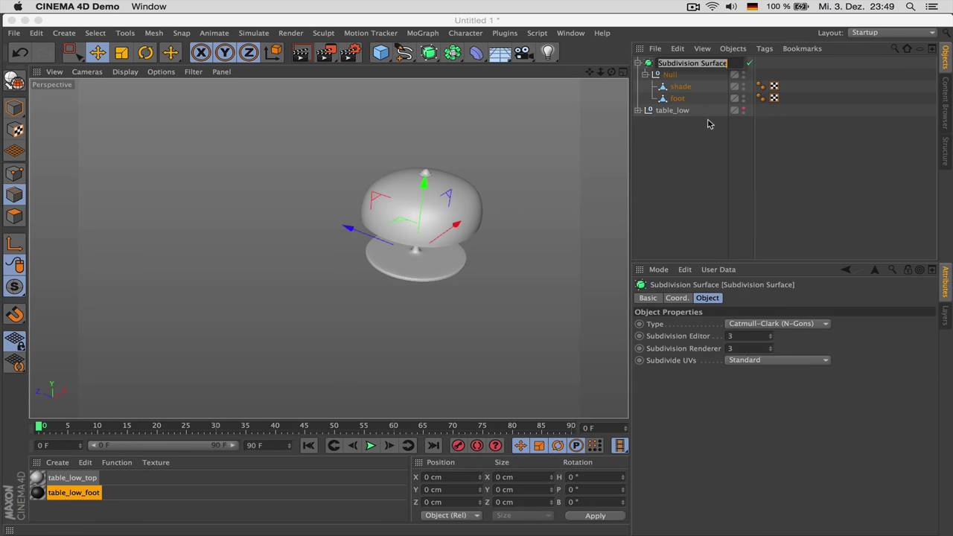
{"action": "type", "text": "table_low"}
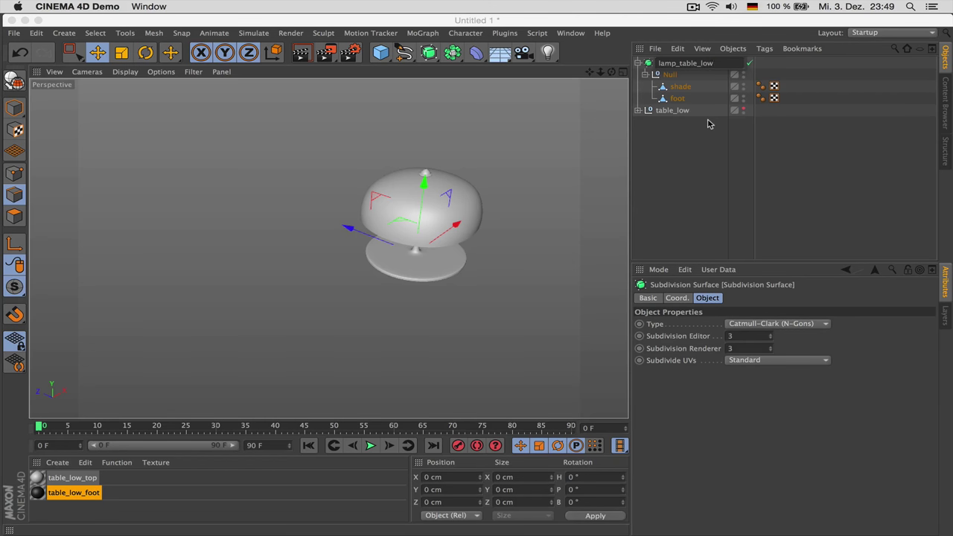
{"action": "key", "text": "Return"}
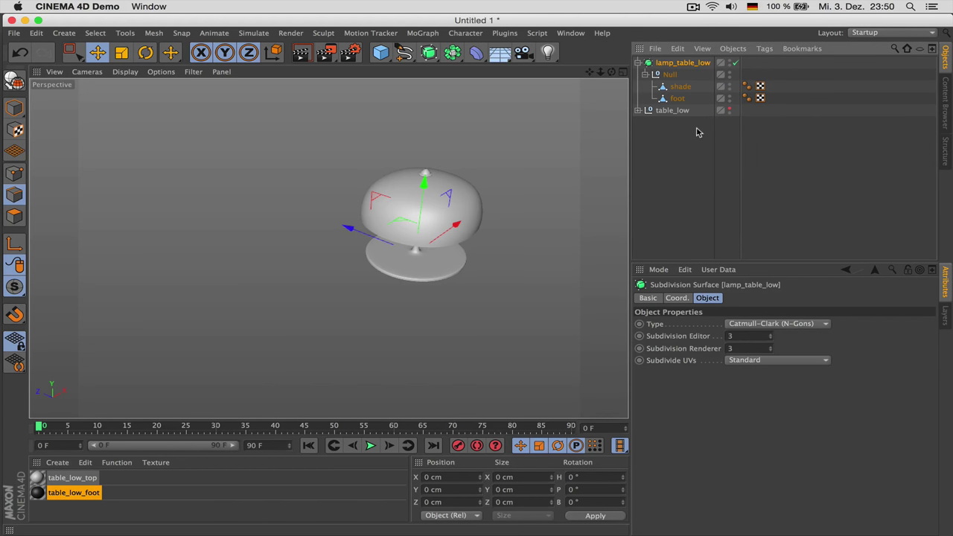
{"action": "left_click", "coordinate": [638, 63]}
{"action": "left_click", "coordinate": [660, 101]}
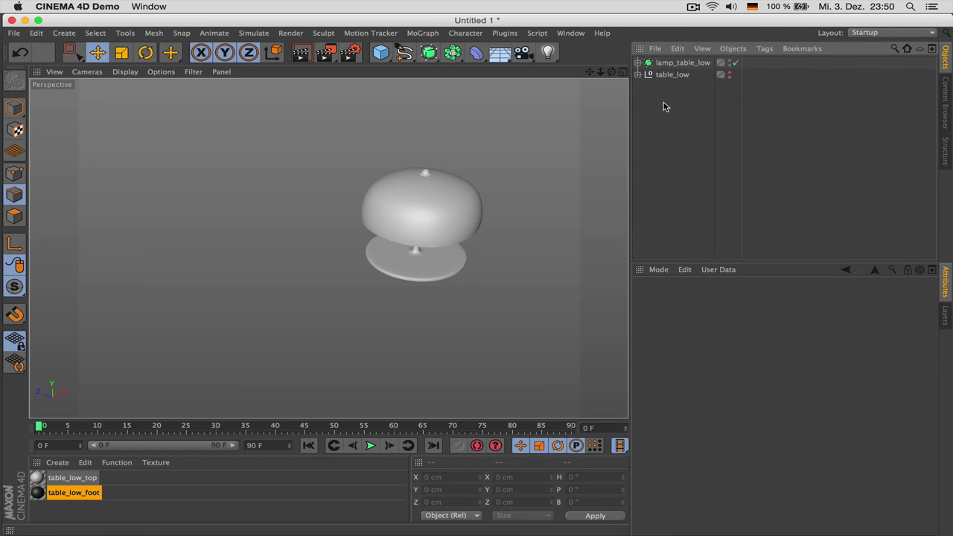
Show the table_low object again and raise lamp_table_low onto the tabletop, comparing the arrangement with the reference photo.
{"action": "left_click", "coordinate": [729, 73]}
{"action": "left_click", "coordinate": [683, 63]}
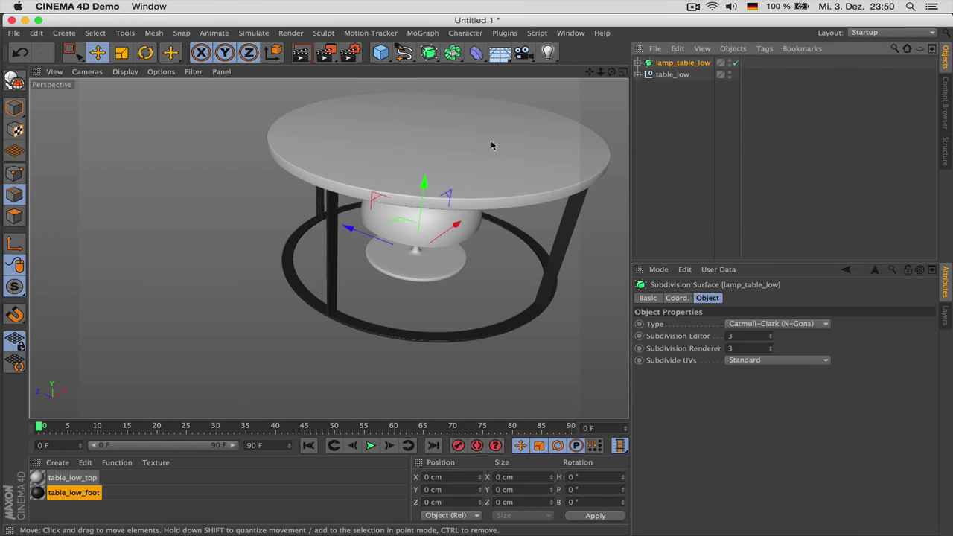
{"action": "left_click_drag", "start_coordinate": [590, 72], "coordinate": [534, 115]}
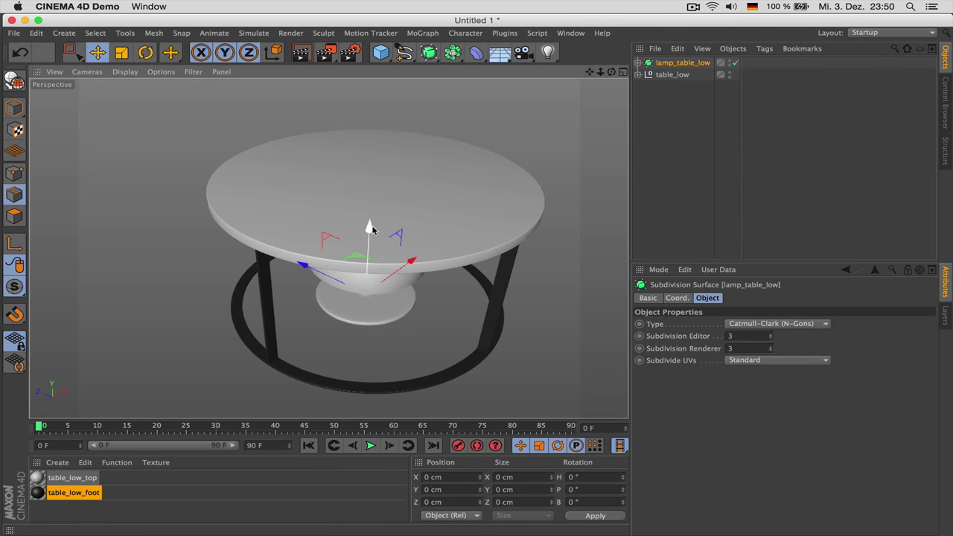
{"action": "left_click_drag", "start_coordinate": [370, 229], "coordinate": [406, 103]}
{"action": "scroll", "coordinate": [414, 140], "scroll_direction": "down", "scroll_amount": 3}
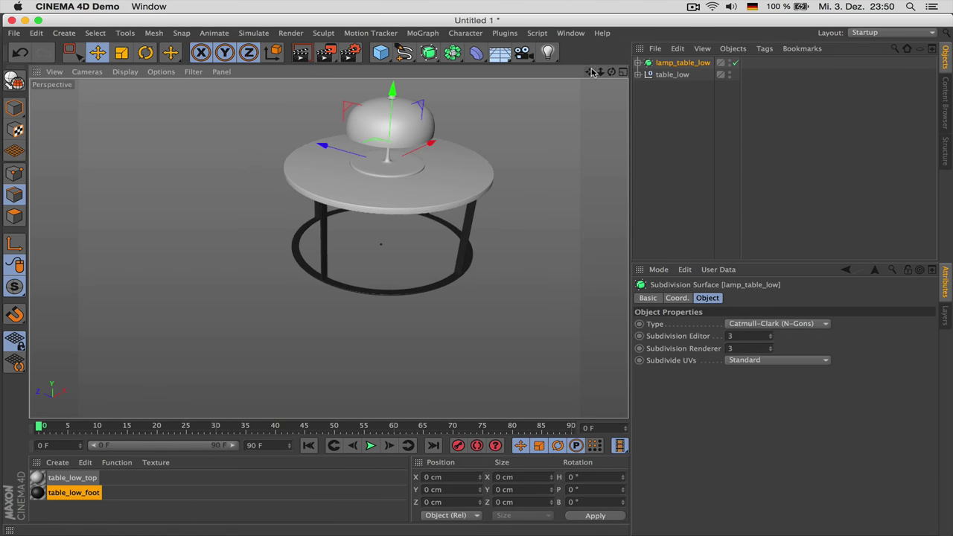
{"action": "left_click_drag", "start_coordinate": [600, 72], "coordinate": [522, 183]}
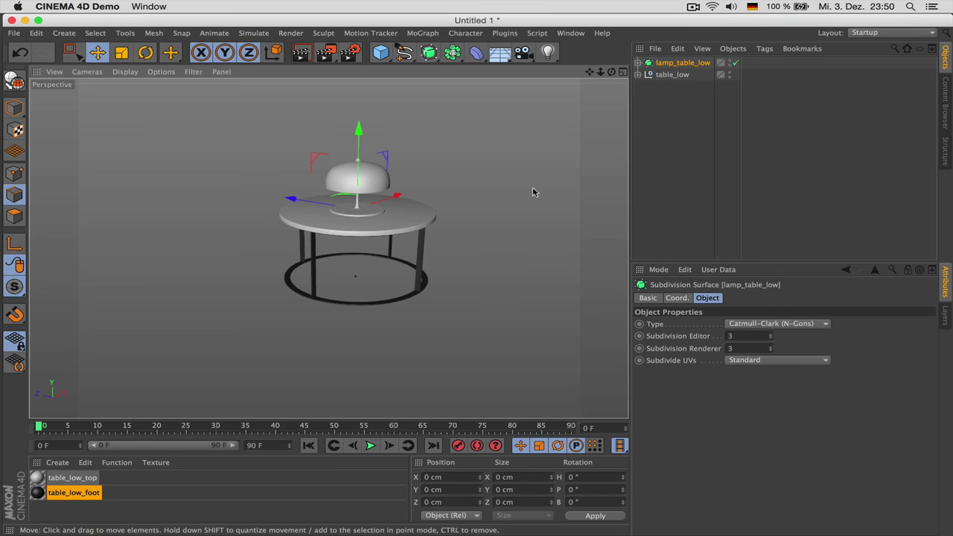
{"action": "scroll", "coordinate": [391, 207], "scroll_direction": "up", "scroll_amount": 2}
{"action": "key", "text": "super+Tab"}
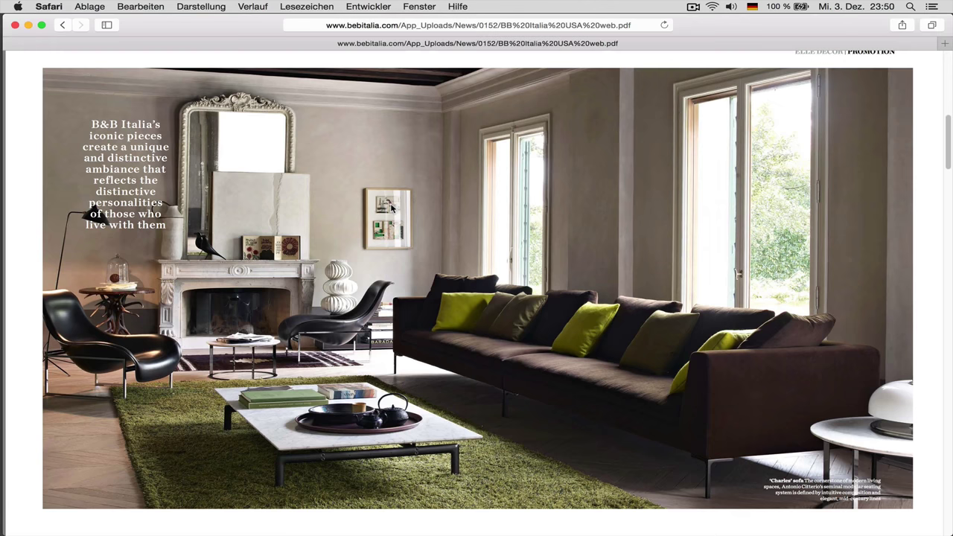
Switch from the reference PDF to Cinema 4D and select the foot object inside lamp_table_low.
{"action": "key", "text": "super+Tab"}
{"action": "scroll", "coordinate": [380, 205], "scroll_direction": "up", "scroll_amount": 2}
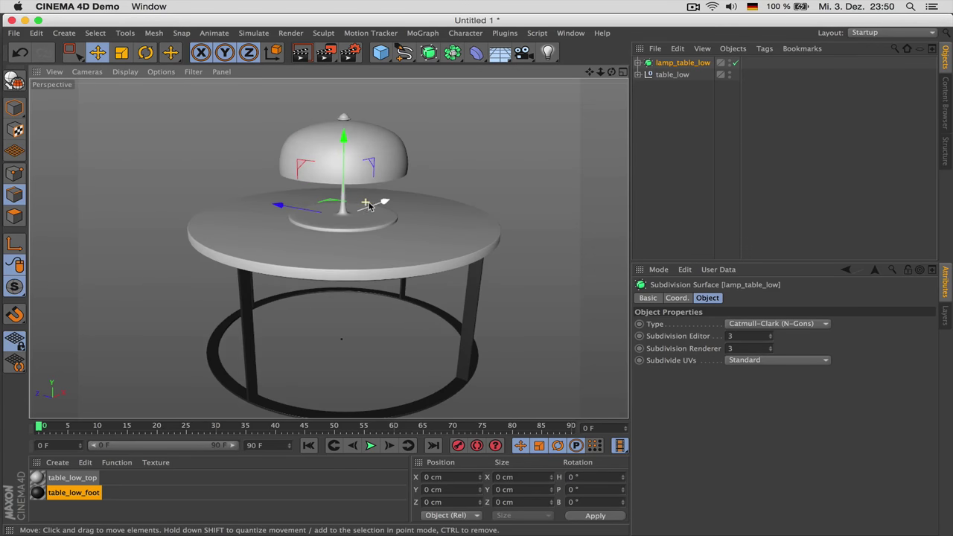
{"action": "left_click", "coordinate": [639, 62]}
{"action": "left_click", "coordinate": [645, 74]}
{"action": "left_click", "coordinate": [679, 86]}
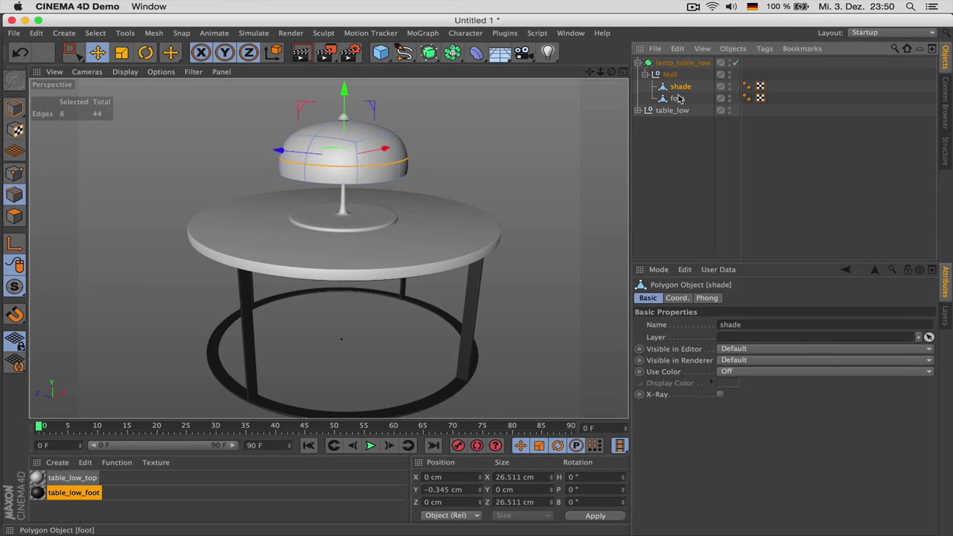
{"action": "left_click", "coordinate": [677, 98]}
Loop-select the polygons on the upper face of the lamp foot's disc and raise them slightly to a Y position of about 0.64 cm.
{"action": "scroll", "coordinate": [369, 205], "scroll_direction": "up", "scroll_amount": 3}
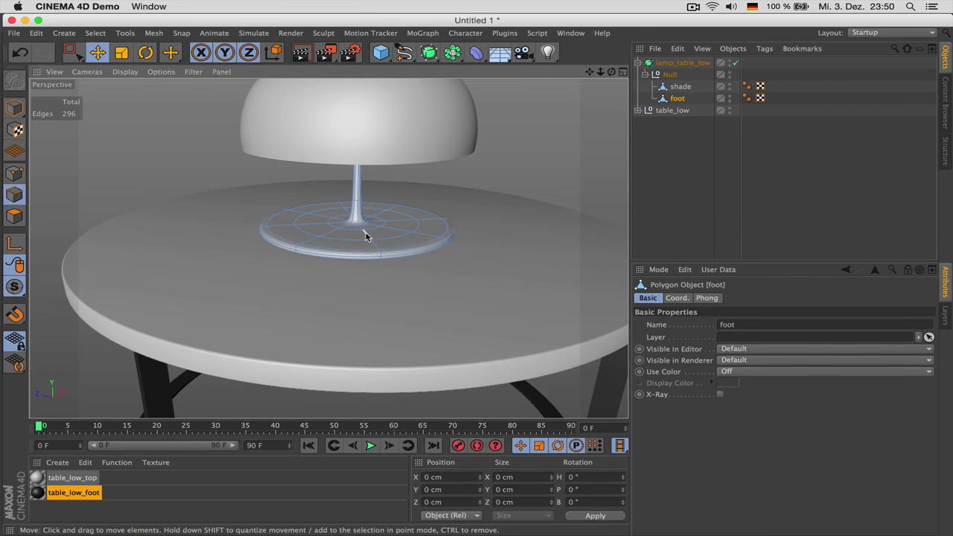
{"action": "key", "text": "Return"}
{"action": "key", "text": "u"}
{"action": "key", "text": "l"}
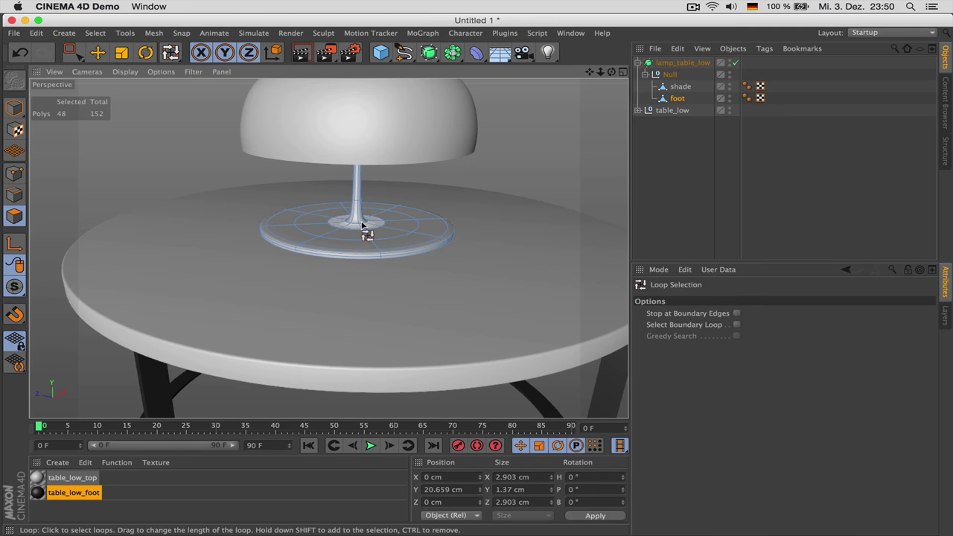
{"action": "left_click_drag", "start_coordinate": [363, 225], "coordinate": [432, 236]}
{"action": "key", "text": "e"}
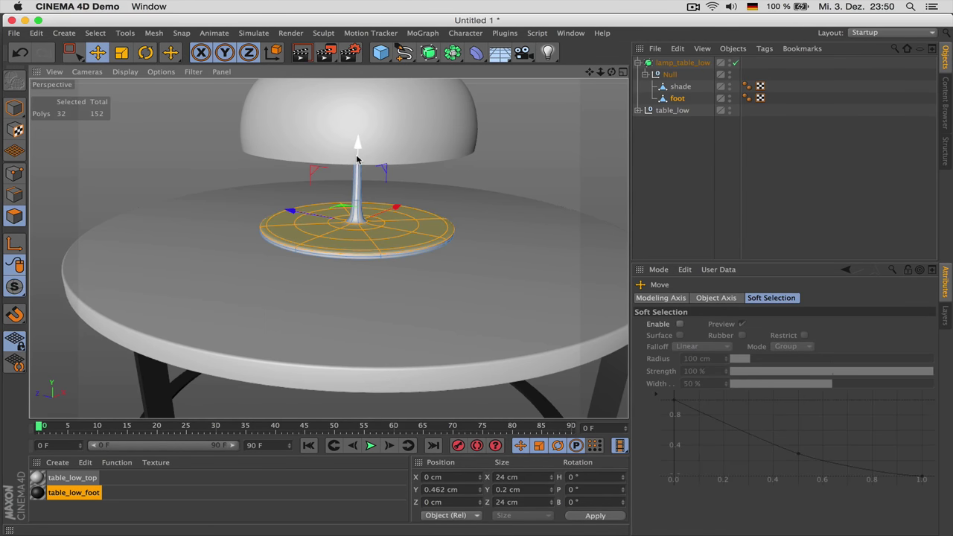
{"action": "left_click_drag", "start_coordinate": [356, 154], "coordinate": [357, 158]}
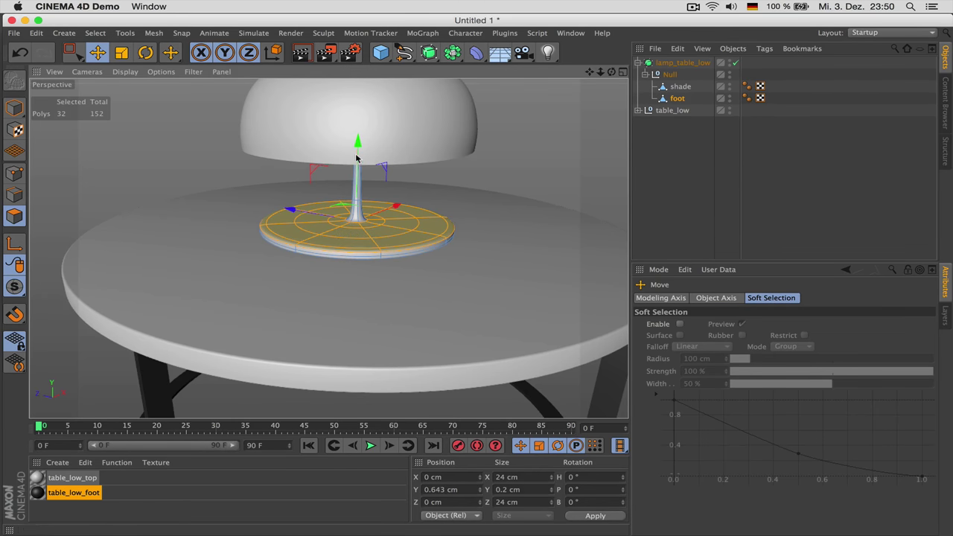
Set the lamp_table_low object's Y position to 0 cm and hide the table_low group in the editor.
{"action": "left_click", "coordinate": [682, 62]}
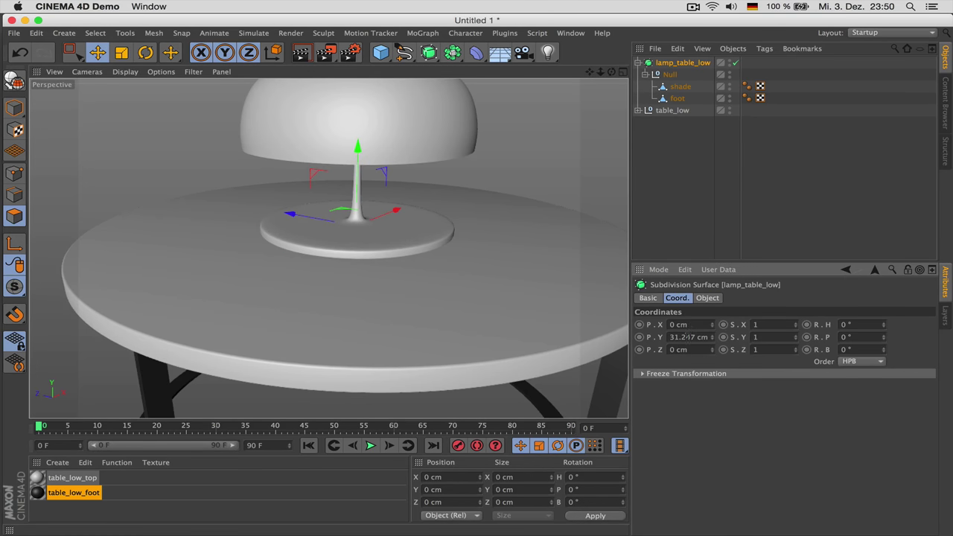
{"action": "double_click", "coordinate": [686, 338]}
{"action": "type", "text": "0"}
{"action": "key", "text": "Return"}
{"action": "left_click", "coordinate": [713, 133]}
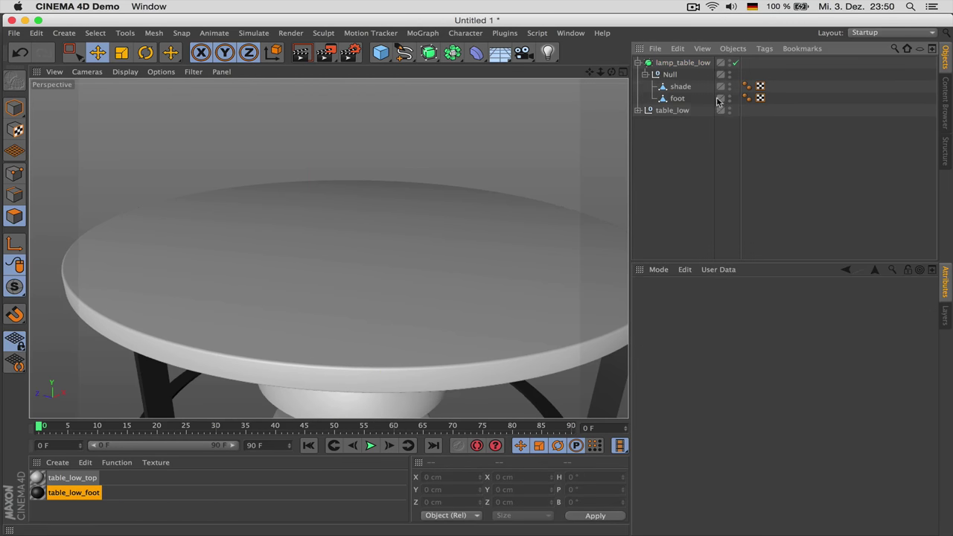
{"action": "left_click", "coordinate": [730, 110]}
Add a cylinder at the lamp's foot with a radius of 15 cm and a height of 1 cm.
{"action": "middle_click", "coordinate": [511, 290]}
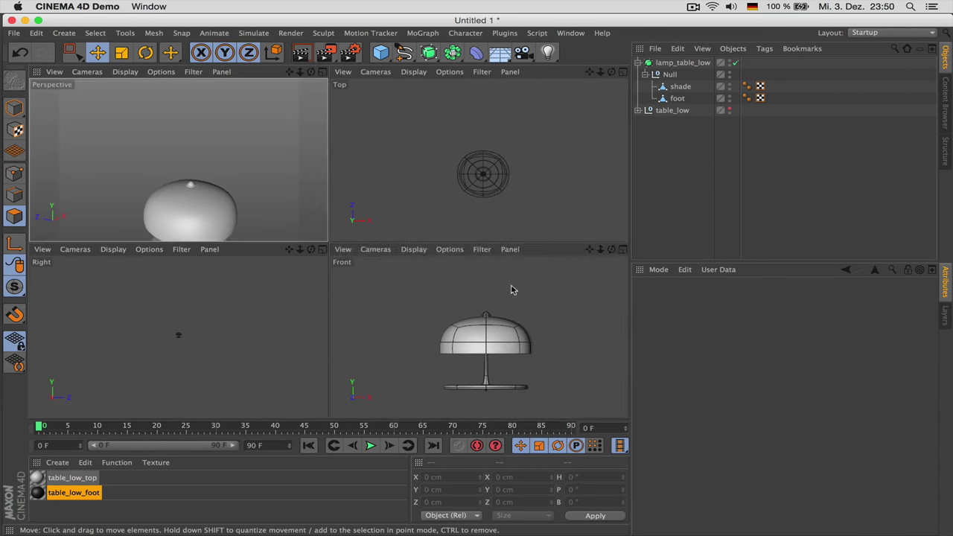
{"action": "middle_click", "coordinate": [514, 316]}
{"action": "left_click", "coordinate": [380, 52]}
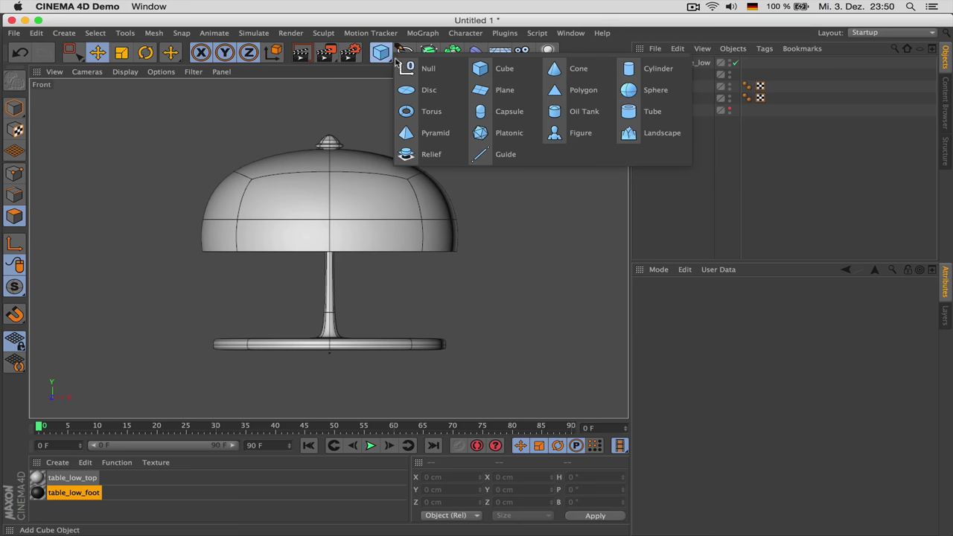
{"action": "left_click", "coordinate": [652, 68]}
{"action": "left_click", "coordinate": [707, 298]}
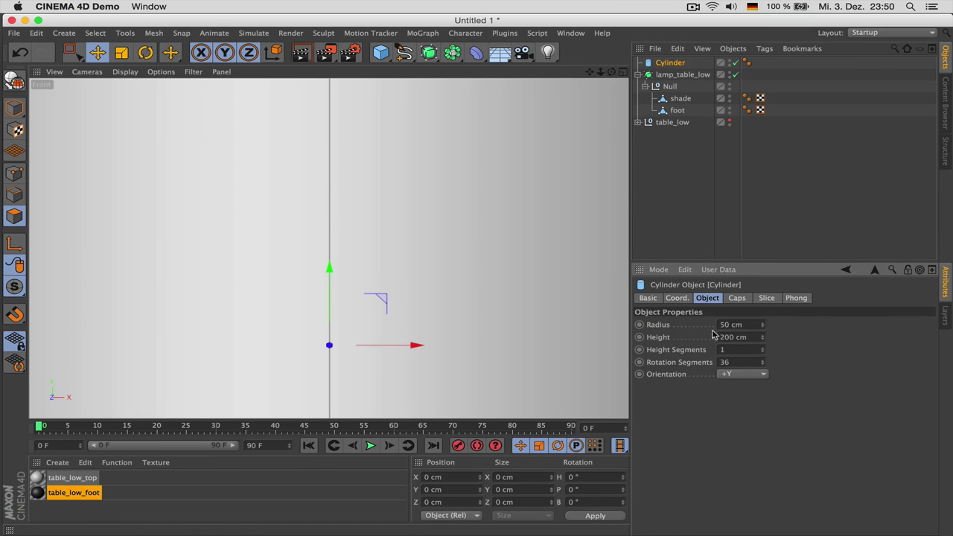
{"action": "key", "text": "Return"}
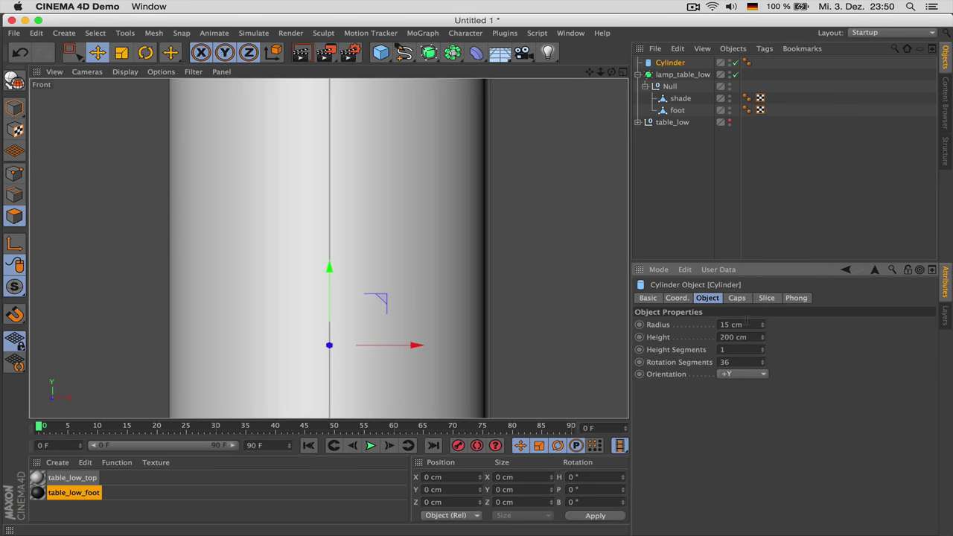
{"action": "double_click", "coordinate": [755, 337]}
{"action": "type", "text": "1"}
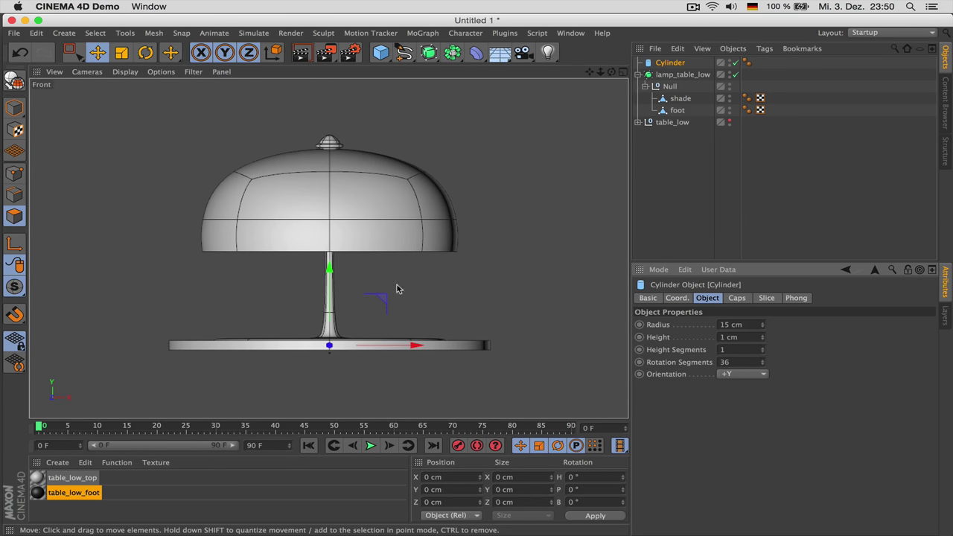
Reduce the cylinder's radius to 10 cm and lower it slightly beneath the lamp foot's disc, comparing it with the reference.
{"action": "left_click_drag", "start_coordinate": [763, 329], "coordinate": [762, 329]}
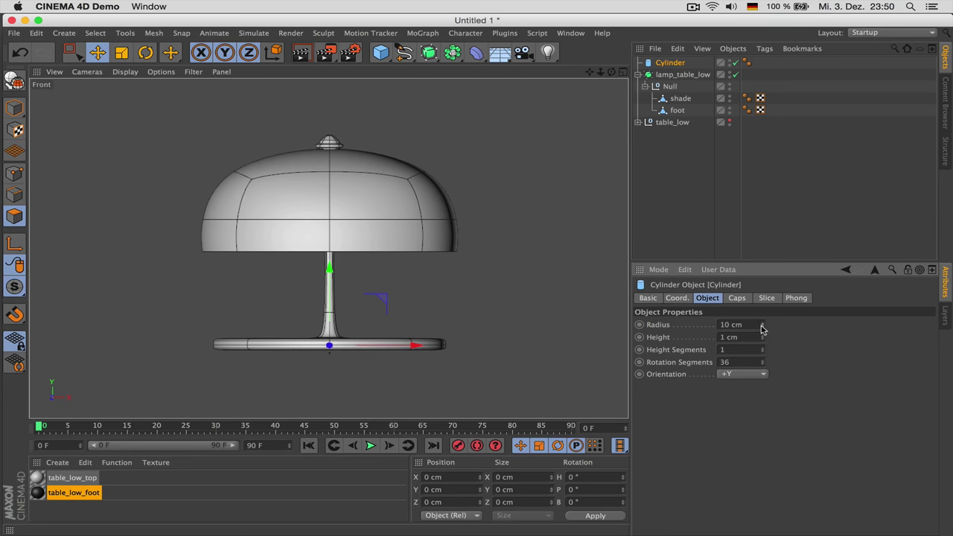
{"action": "left_click_drag", "start_coordinate": [330, 270], "coordinate": [330, 270]}
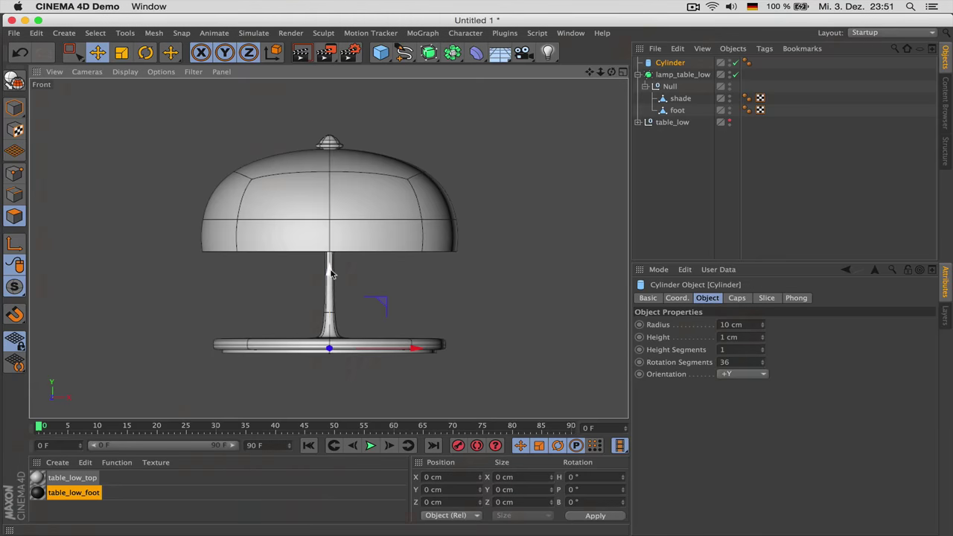
{"action": "key", "text": "super+Tab"}
{"action": "key", "text": "super+Tab"}
Try radii of 12 cm and 11 cm on the cylinder, and scale it down to a radius of about 10.6 cm.
{"action": "left_click", "coordinate": [725, 325]}
{"action": "key", "text": "Return"}
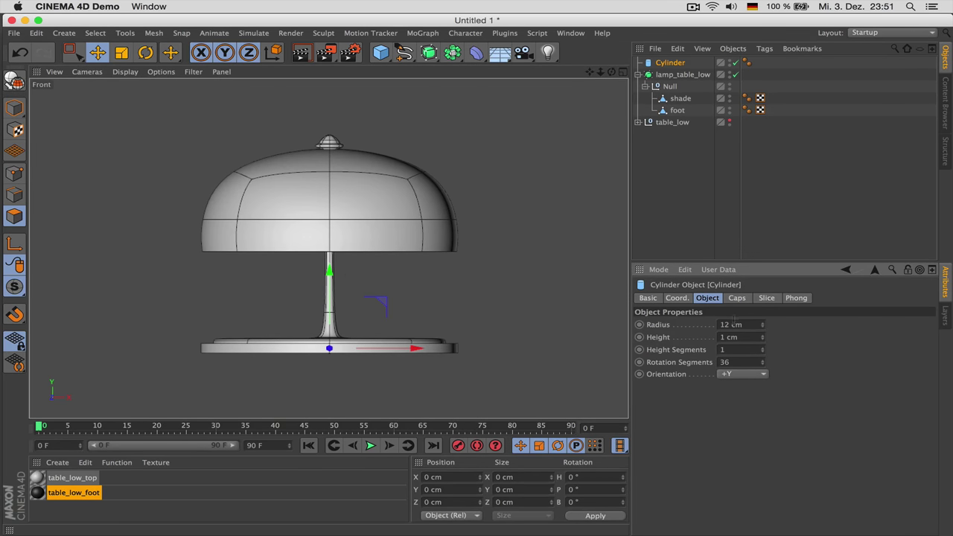
{"action": "type", "text": "1"}
{"action": "key", "text": "Return"}
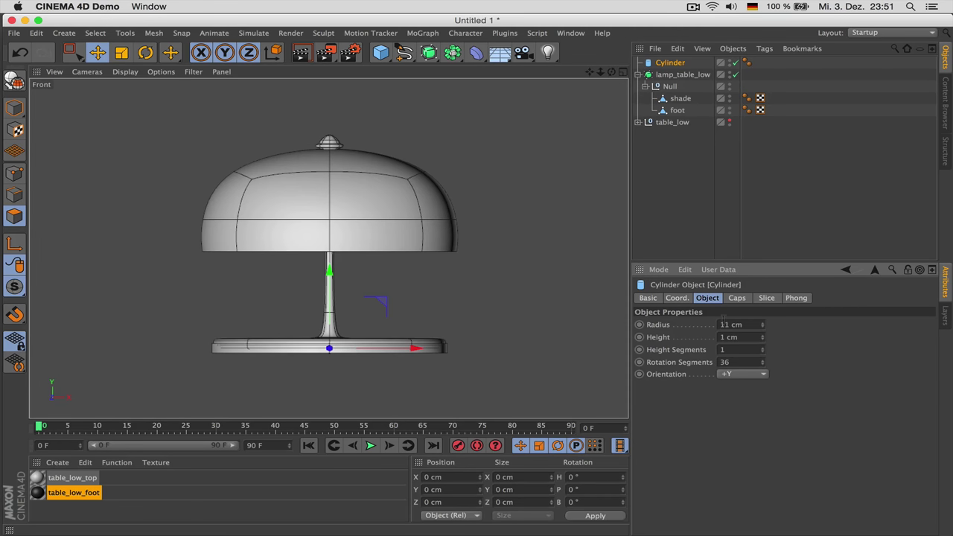
{"action": "key", "text": "t"}
{"action": "left_click_drag", "start_coordinate": [462, 279], "coordinate": [452, 285]}
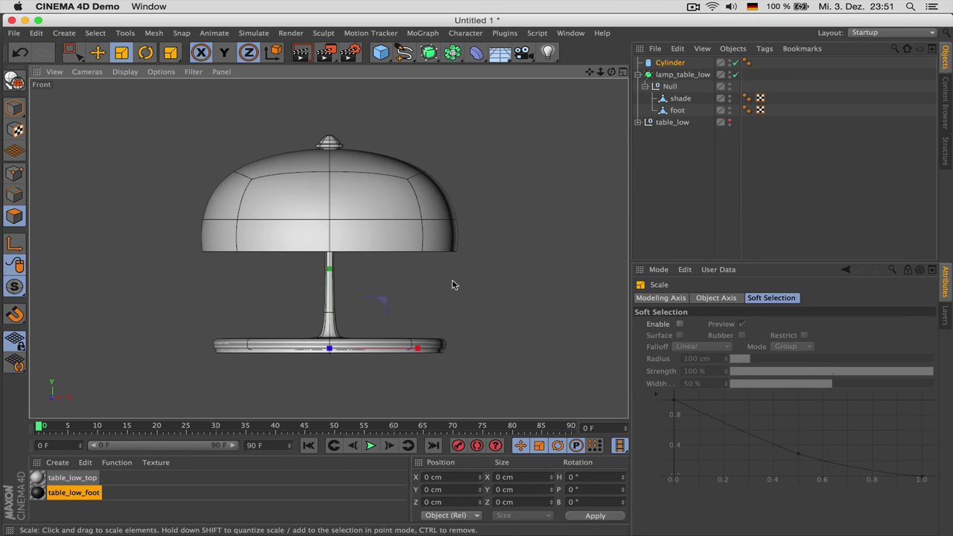
{"action": "left_click", "coordinate": [681, 177]}
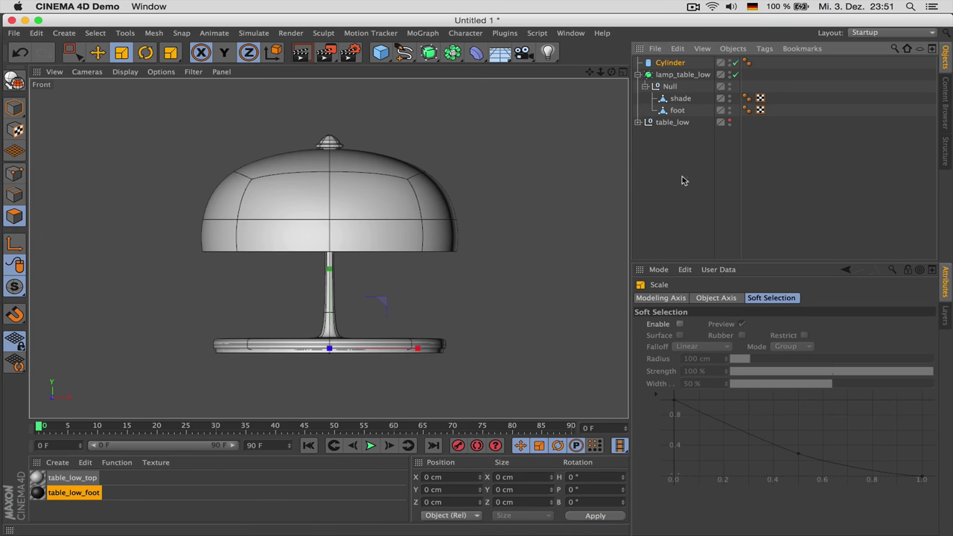
Enable the fillet on the cylinder's caps with 3 segments and a radius of 0.3 cm.
{"action": "left_click", "coordinate": [674, 64]}
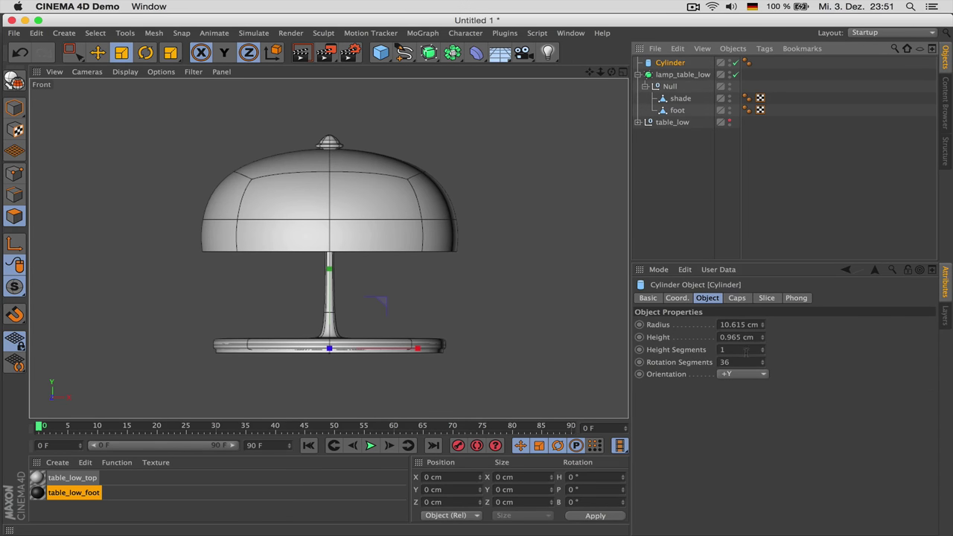
{"action": "left_click", "coordinate": [737, 298]}
{"action": "left_click", "coordinate": [687, 352]}
{"action": "double_click", "coordinate": [691, 364]}
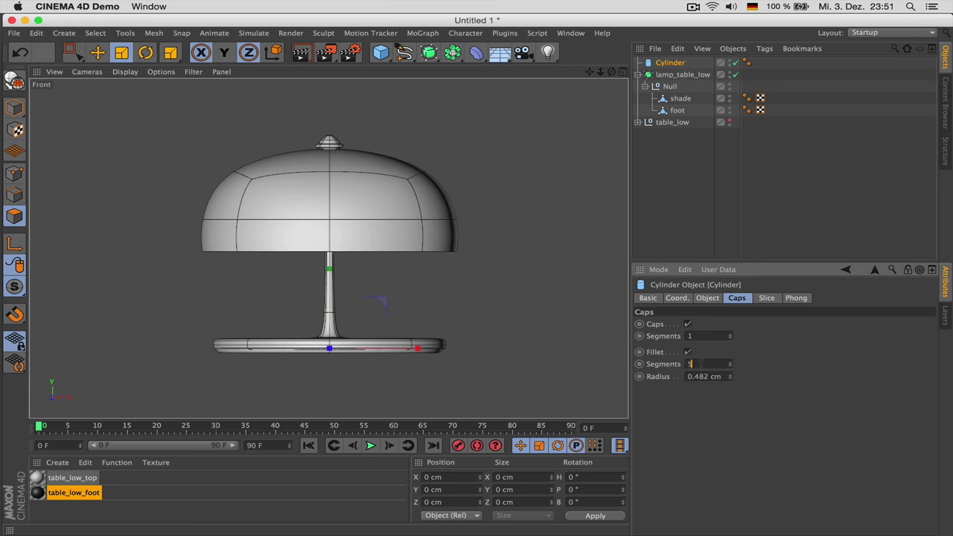
{"action": "type", "text": "3"}
{"action": "key", "text": "Tab"}
{"action": "key", "text": "BackSpace"}
{"action": "type", "text": ".3"}
{"action": "key", "text": "Return"}
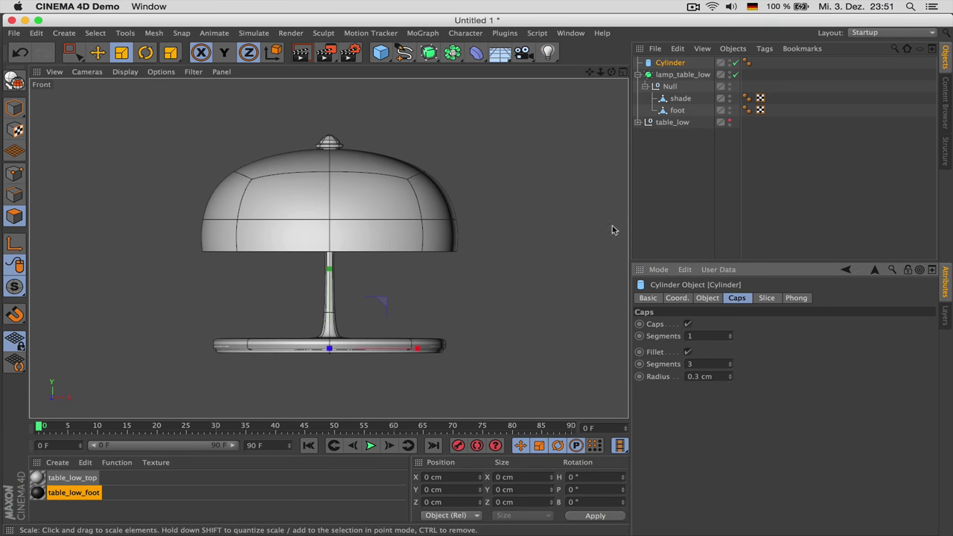
{"action": "left_click", "coordinate": [670, 171]}
Rename the lamp's Subdivision Surface object as subdivision.
{"action": "mouse_move", "coordinate": [674, 62]}
{"action": "left_mouse_down"}
{"action": "mouse_move", "coordinate": [675, 79]}
{"action": "mouse_move", "coordinate": [672, 66]}
{"action": "left_mouse_up"}
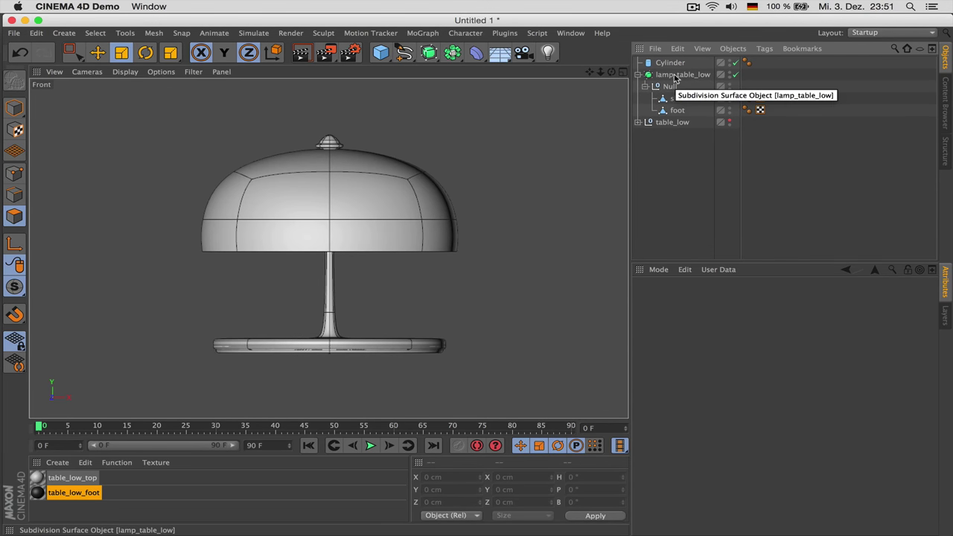
{"action": "double_click", "coordinate": [673, 76]}
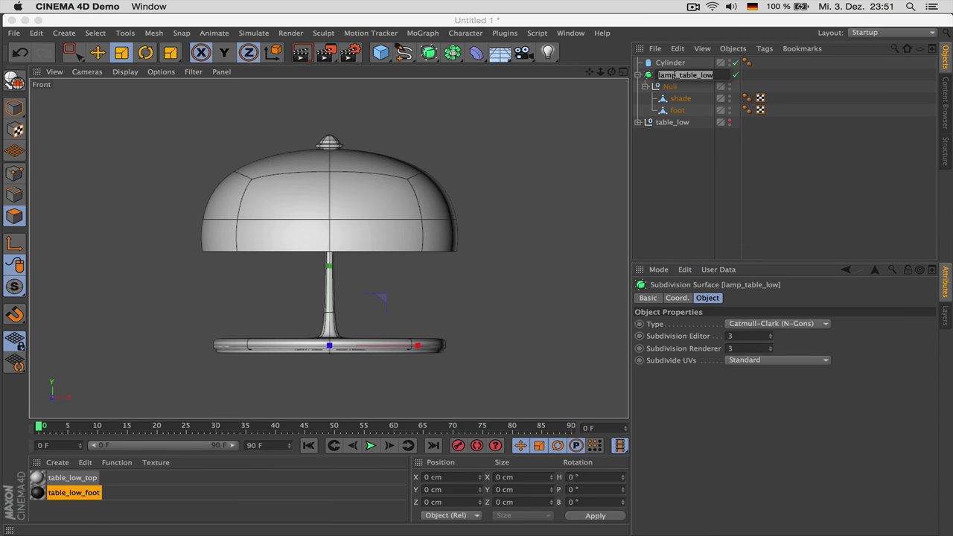
{"action": "type", "text": "subdi"}
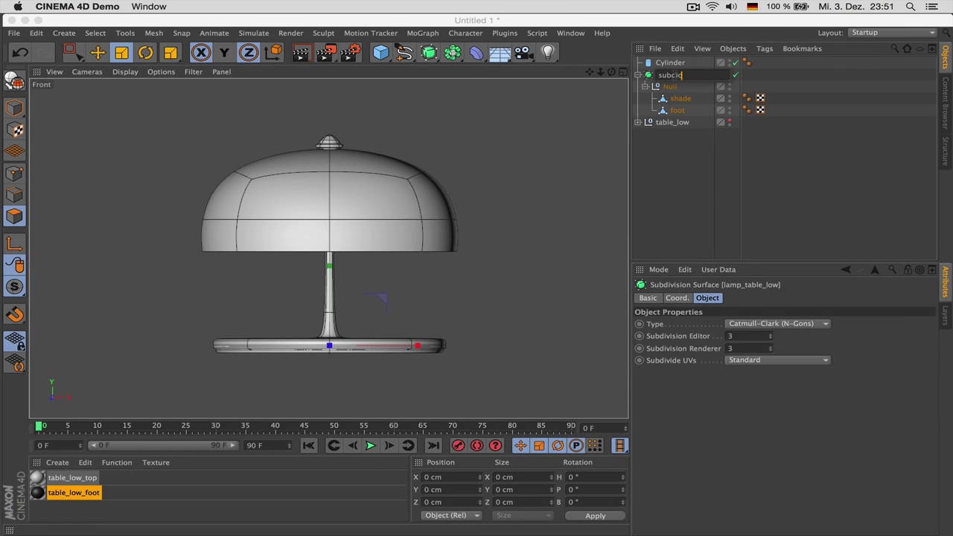
{"action": "type", "text": "vision"}
{"action": "key", "text": "Return"}
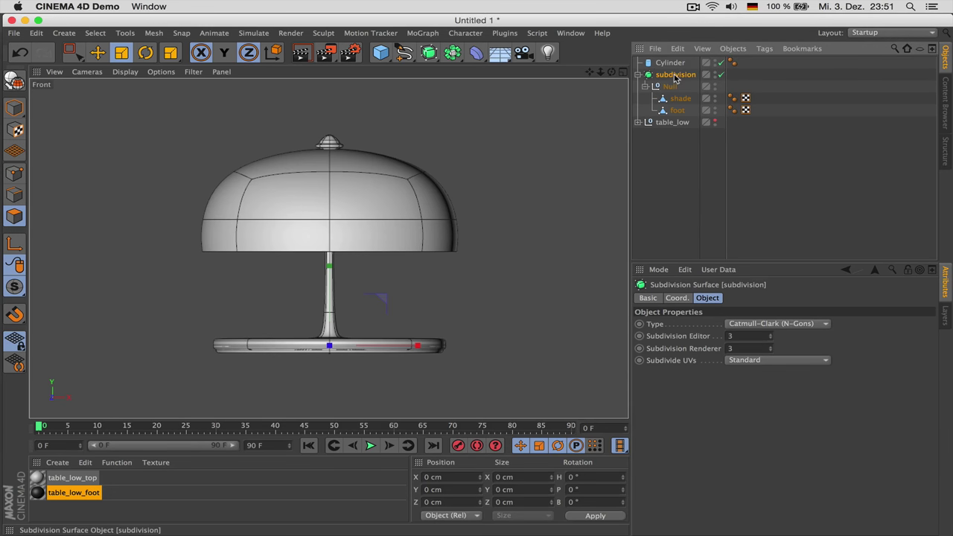
Group the cylinder and the subdivision object under a new null named lamp_table_low.
{"action": "left_click_drag", "start_coordinate": [381, 52], "coordinate": [409, 71]}
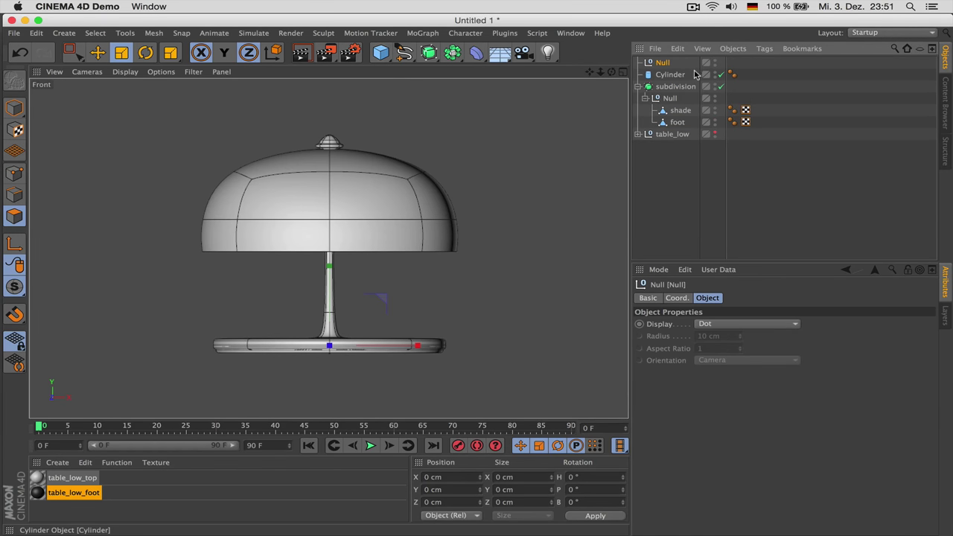
{"action": "left_click_drag", "start_coordinate": [697, 71], "coordinate": [663, 63]}
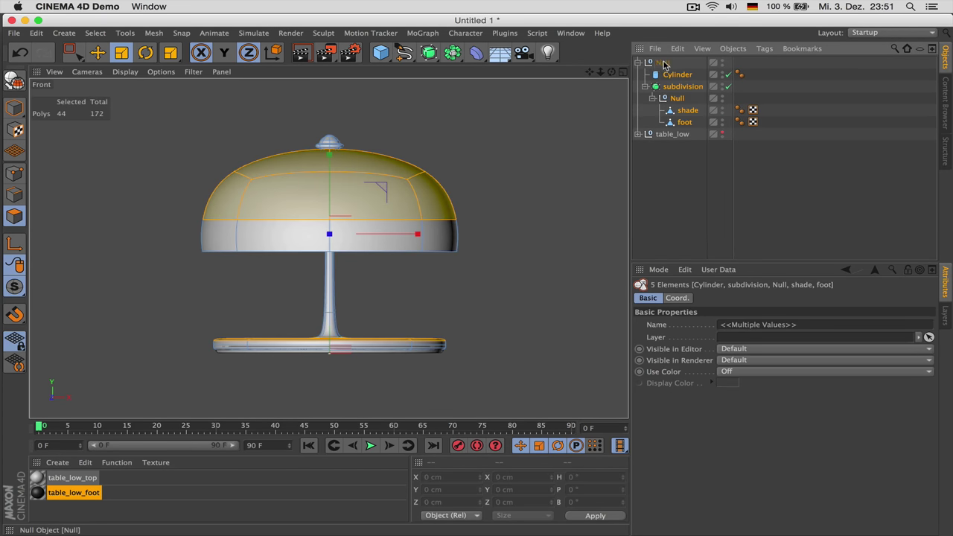
{"action": "left_click", "coordinate": [657, 63]}
{"action": "double_click", "coordinate": [665, 63]}
{"action": "type", "text": "lamp"}
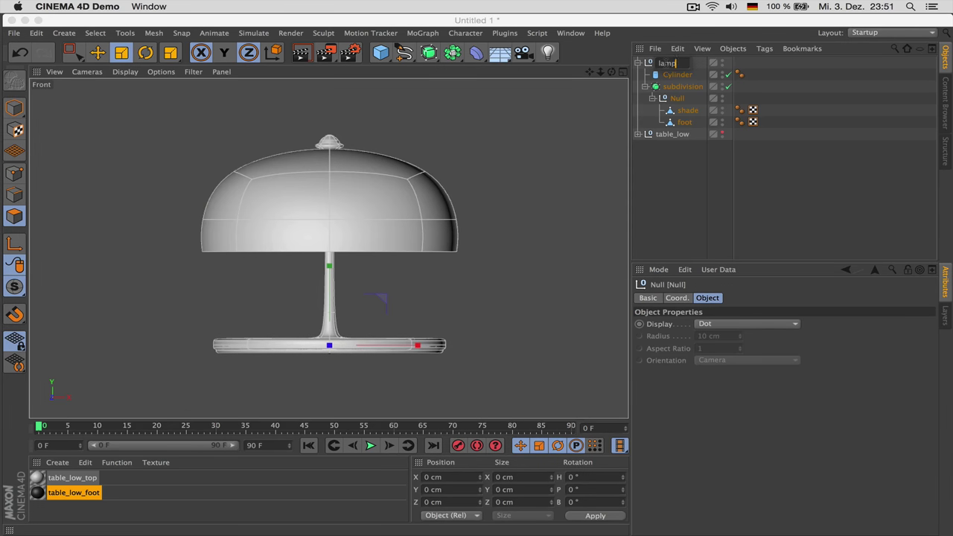
{"action": "type", "text": "_table_low"}
{"action": "key", "text": "Return"}
{"action": "left_click", "coordinate": [680, 166]}
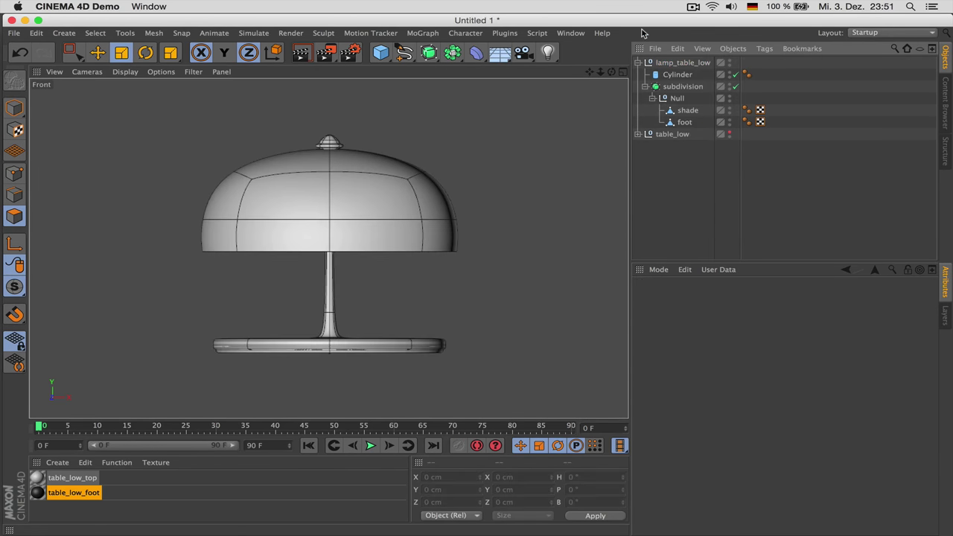
Rename the cylinder as foot_bottom, collapse the lamp group and unhide the table_low group.
{"action": "double_click", "coordinate": [674, 75]}
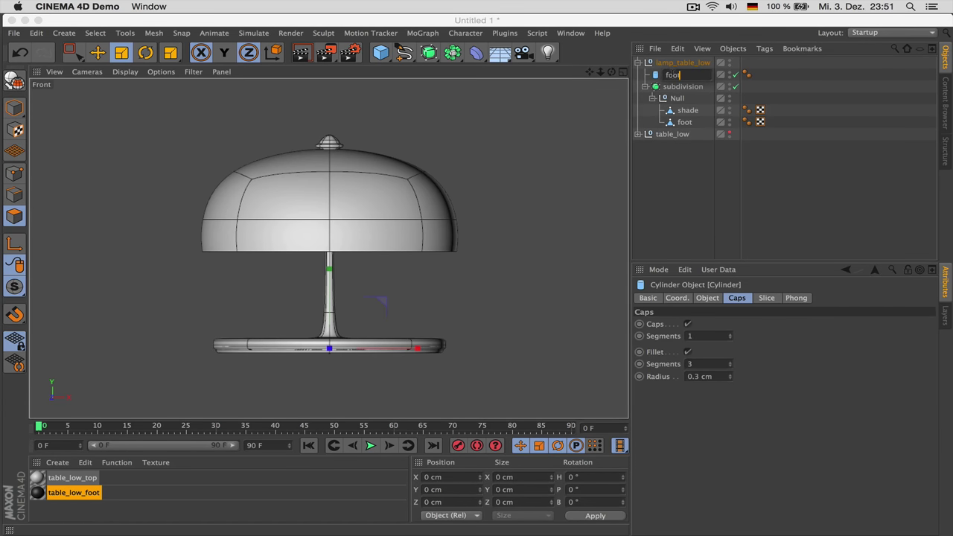
{"action": "type", "text": "foot_bottom"}
{"action": "key", "text": "Return"}
{"action": "key", "text": "ctrl+shift+a"}
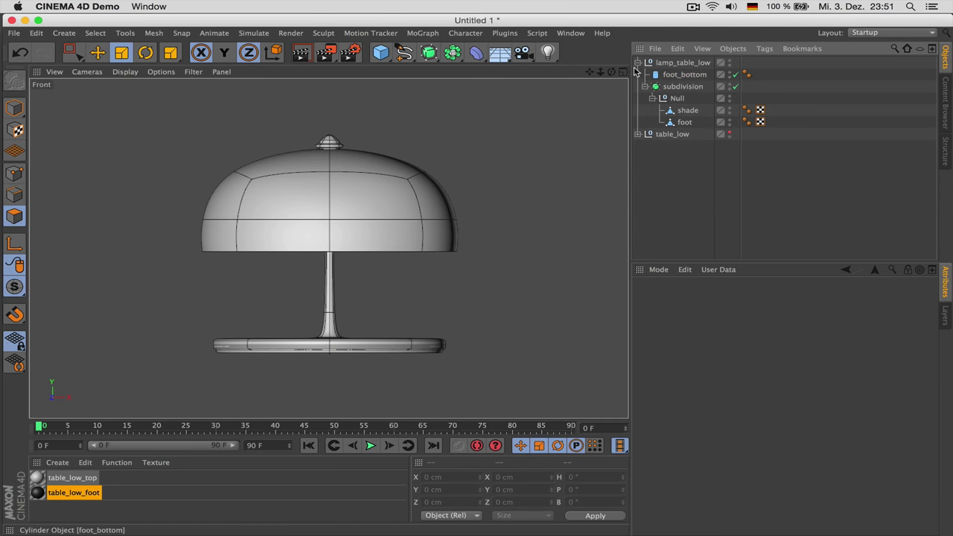
{"action": "left_click", "coordinate": [638, 63]}
{"action": "left_click", "coordinate": [729, 73]}
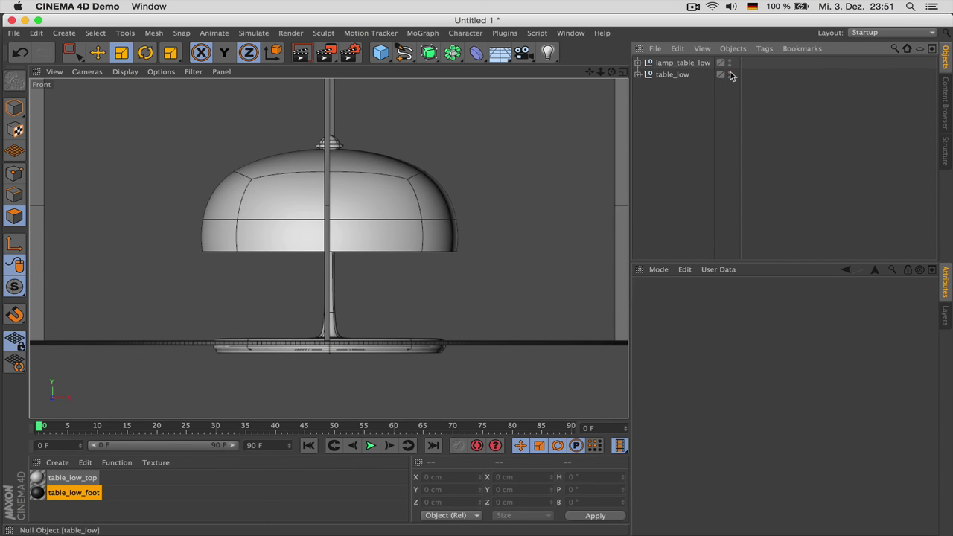
Set the Y position of the lamp_table_low group to 30 cm.
{"action": "left_click", "coordinate": [682, 63]}
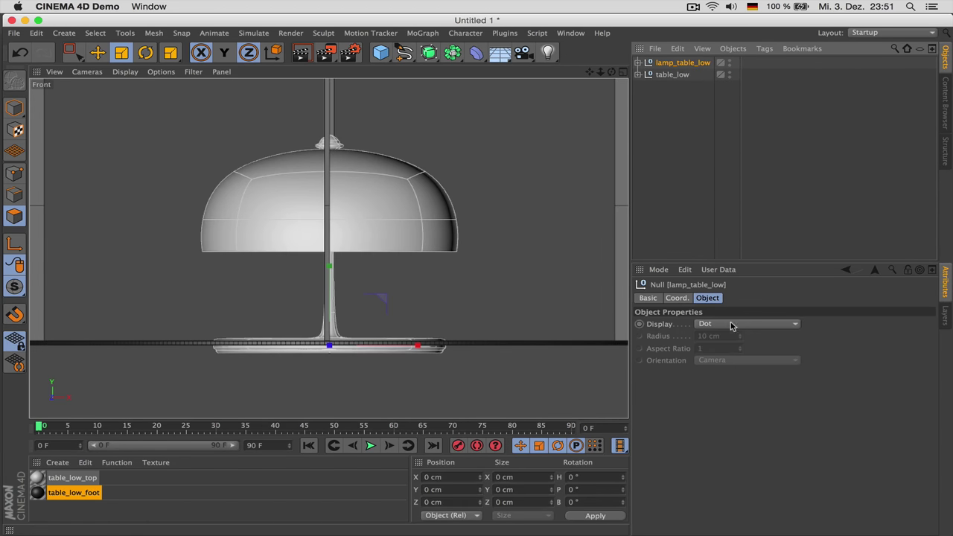
{"action": "left_click", "coordinate": [677, 299]}
{"action": "left_click", "coordinate": [699, 342]}
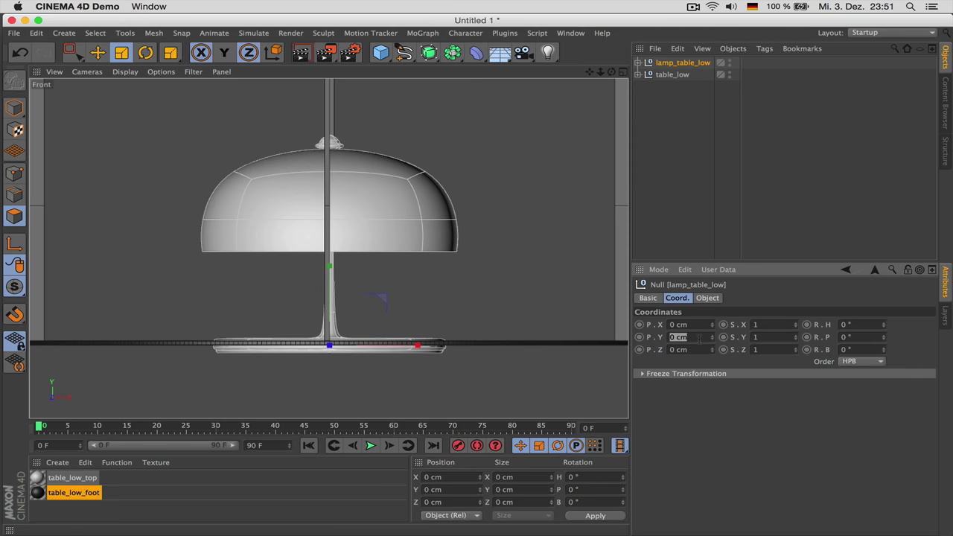
{"action": "type", "text": "30"}
{"action": "key", "text": "Return"}
Examine the lamp on the table in the perspective view and compare it with the living room reference photo in Safari.
{"action": "middle_click", "coordinate": [411, 232]}
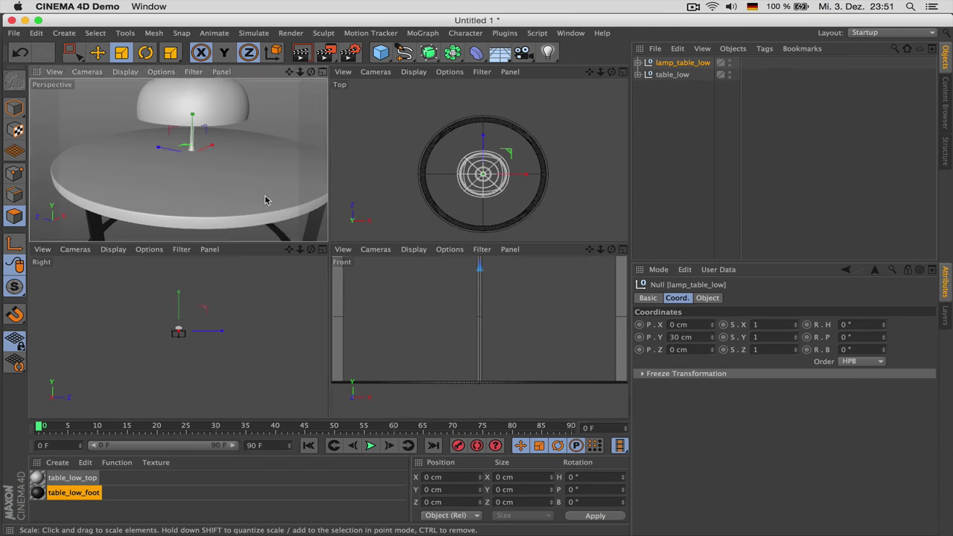
{"action": "middle_click", "coordinate": [264, 199]}
{"action": "key", "text": "e"}
{"action": "left_click_drag", "start_coordinate": [359, 153], "coordinate": [362, 140]}
{"action": "scroll", "coordinate": [469, 262], "scroll_direction": "down", "scroll_amount": 5}
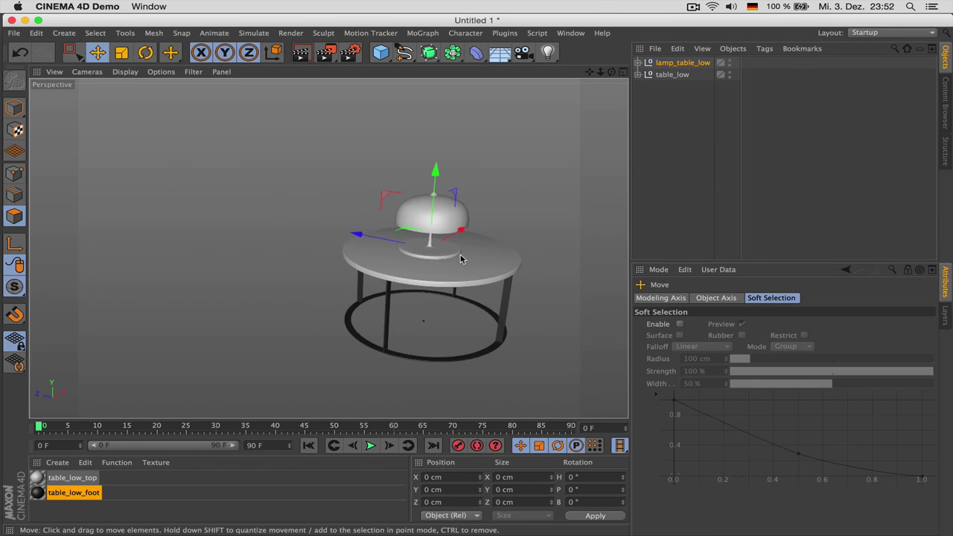
{"action": "key", "text": "super+Tab"}
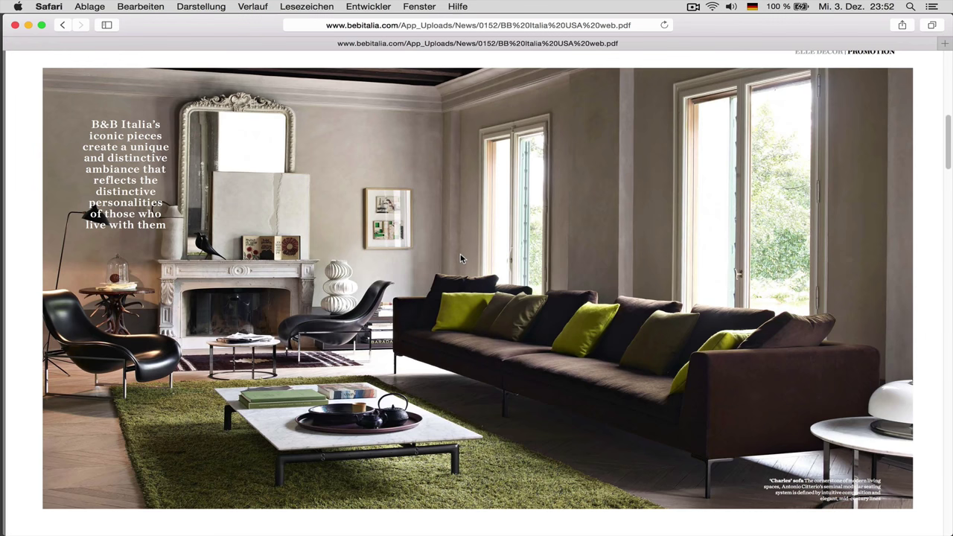
{"action": "key", "text": "super+Tab"}
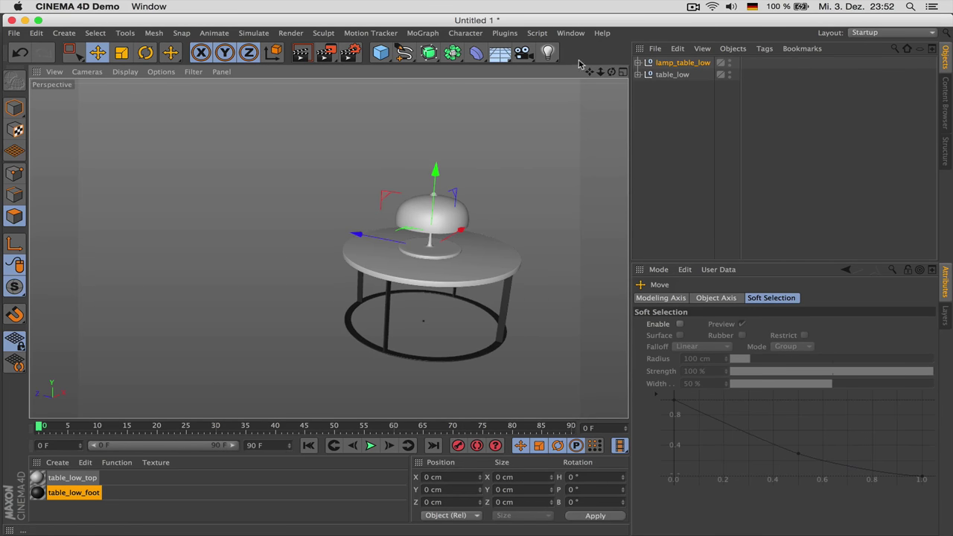
Add an area light to the scene and set its shadow type to Area.
{"action": "left_click", "coordinate": [548, 52]}
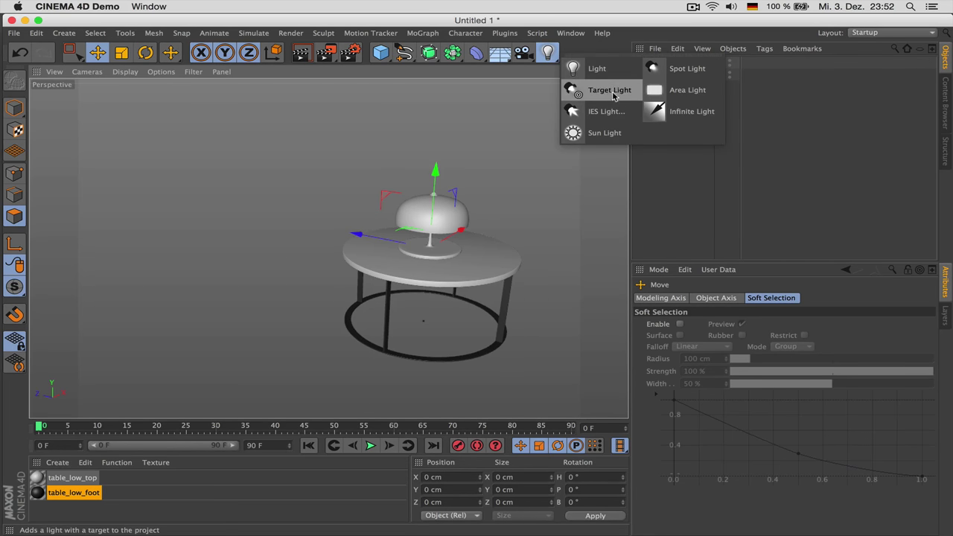
{"action": "left_click", "coordinate": [681, 90]}
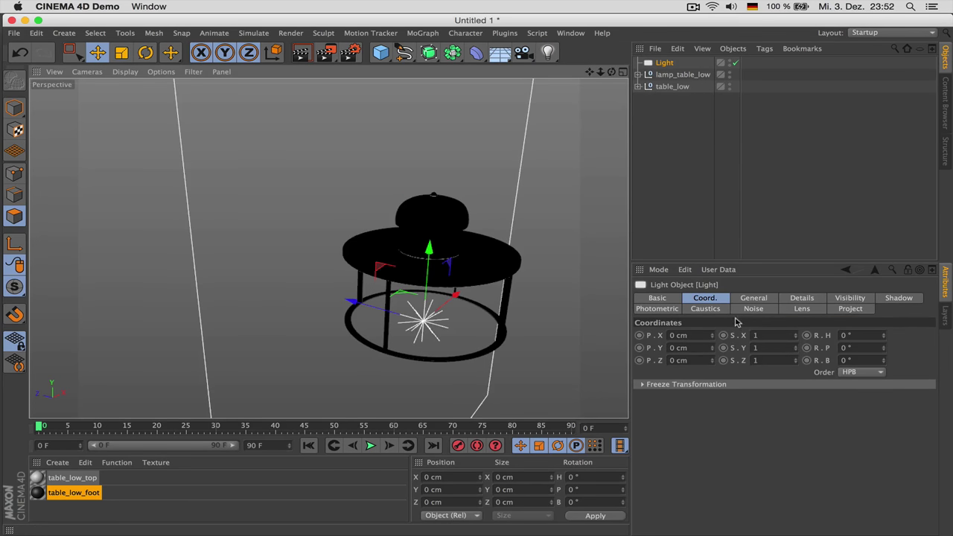
{"action": "left_click", "coordinate": [754, 299]}
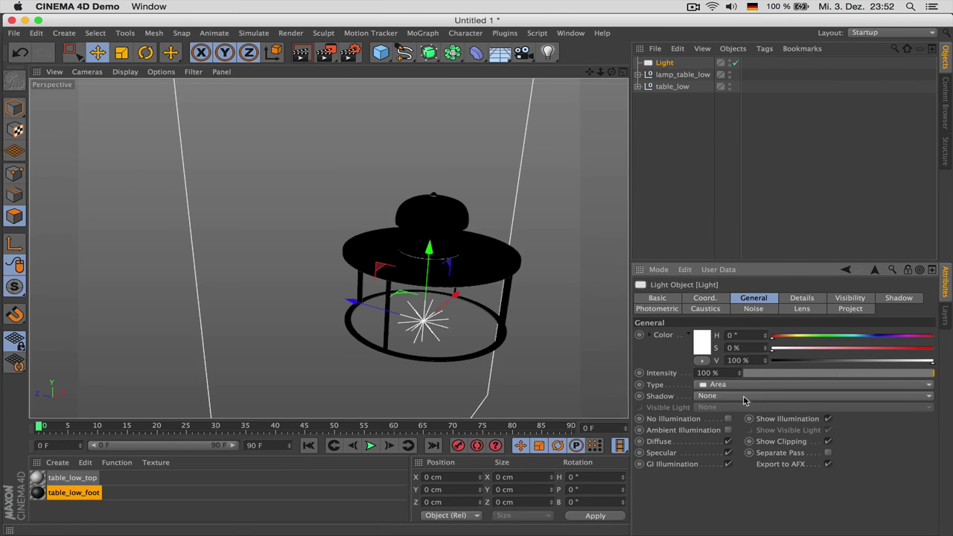
{"action": "left_click", "coordinate": [743, 395]}
{"action": "left_click", "coordinate": [725, 448]}
Set the light's shadow accuracy to 50% and its maximum shadow samples to 40.
{"action": "left_click", "coordinate": [890, 299]}
{"action": "double_click", "coordinate": [742, 401]}
{"action": "type", "text": "50"}
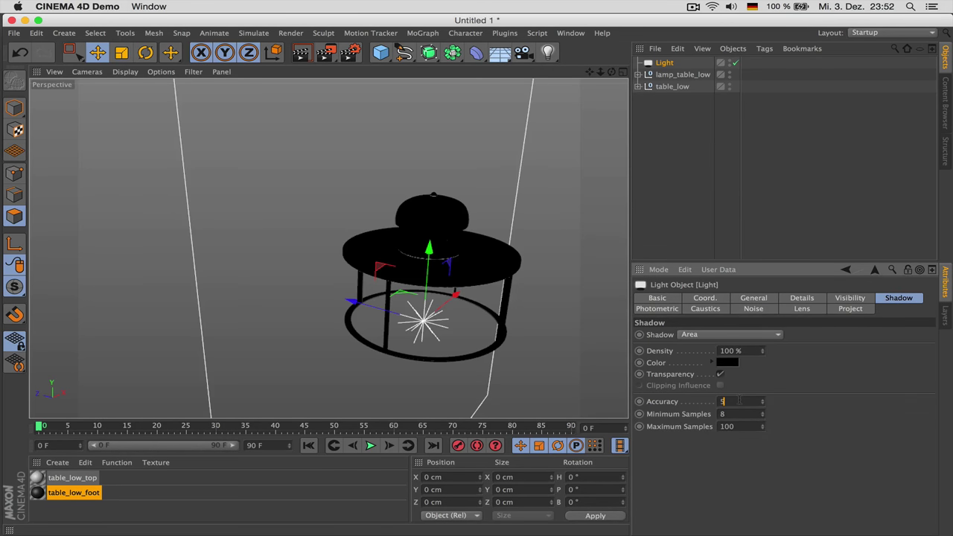
{"action": "key", "text": "Tab"}
{"action": "key", "text": "Tab"}
{"action": "type", "text": "40"}
Change the light's area shape to Disc.
{"action": "left_click", "coordinate": [803, 299]}
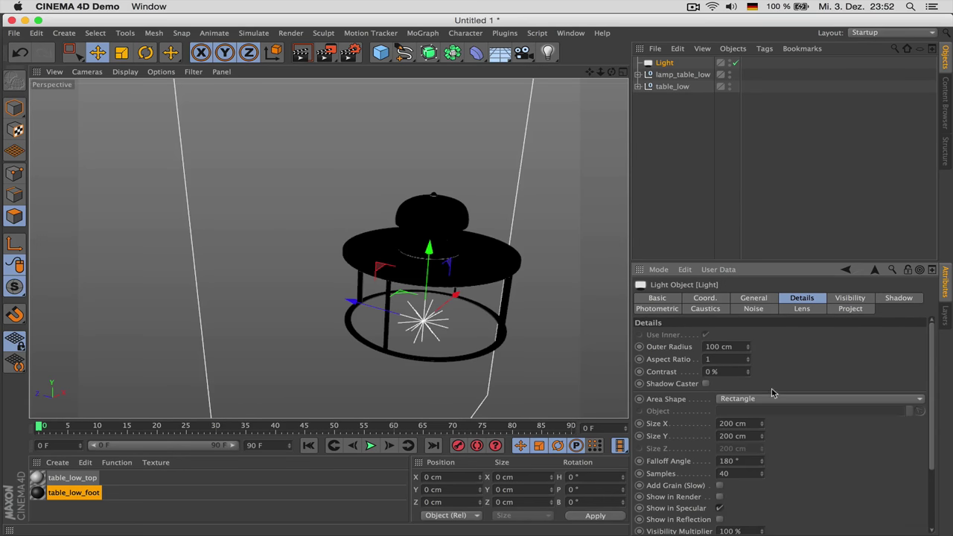
{"action": "left_click", "coordinate": [775, 398]}
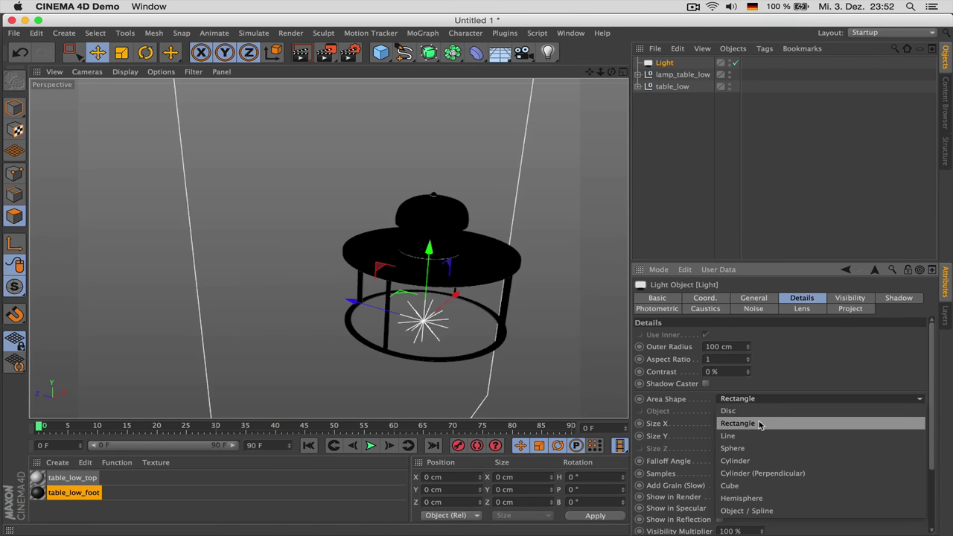
{"action": "left_click", "coordinate": [743, 411]}
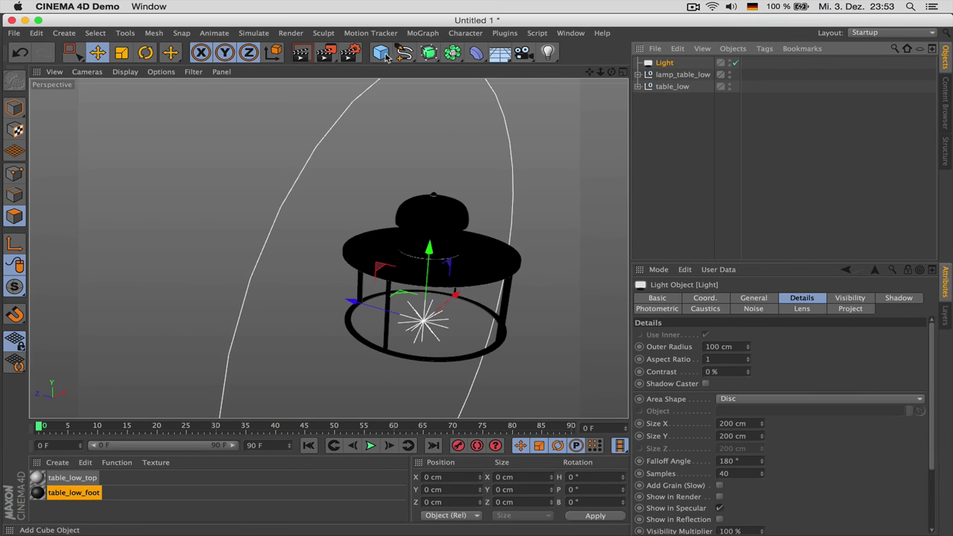
Add a torus with a 4 cm ring radius and 2 cm pipe radius, and raise it to the lamp's height.
{"action": "left_click_drag", "start_coordinate": [380, 52], "coordinate": [393, 63]}
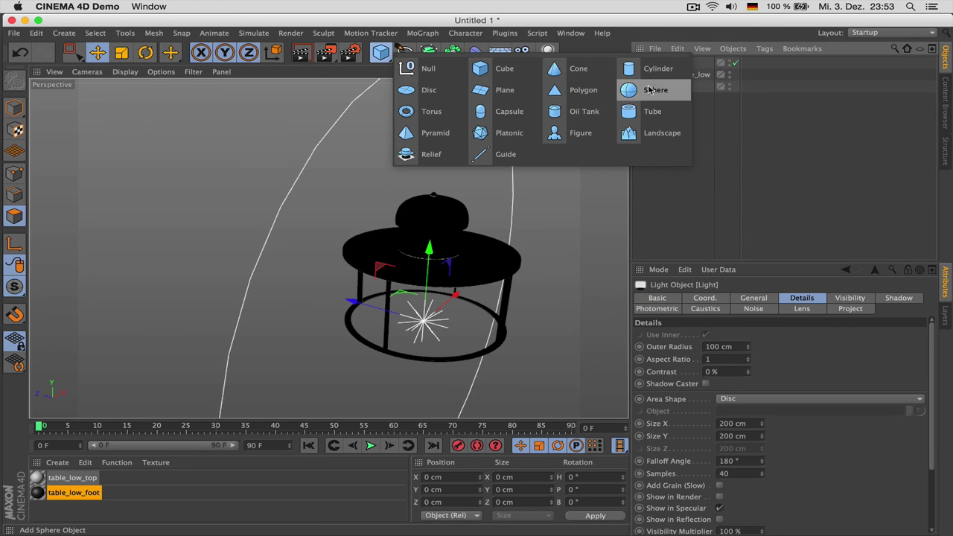
{"action": "left_click", "coordinate": [424, 111]}
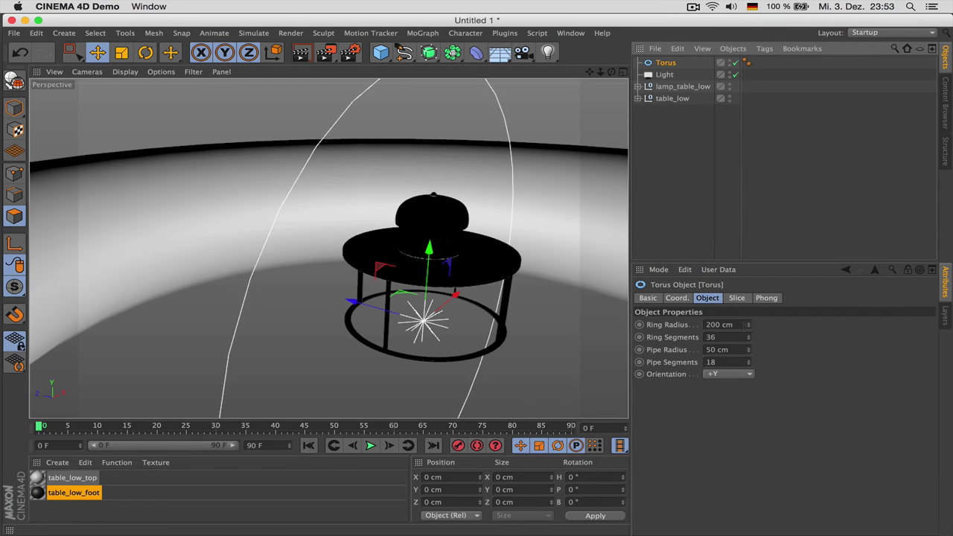
{"action": "left_click_drag", "start_coordinate": [748, 325], "coordinate": [748, 471]}
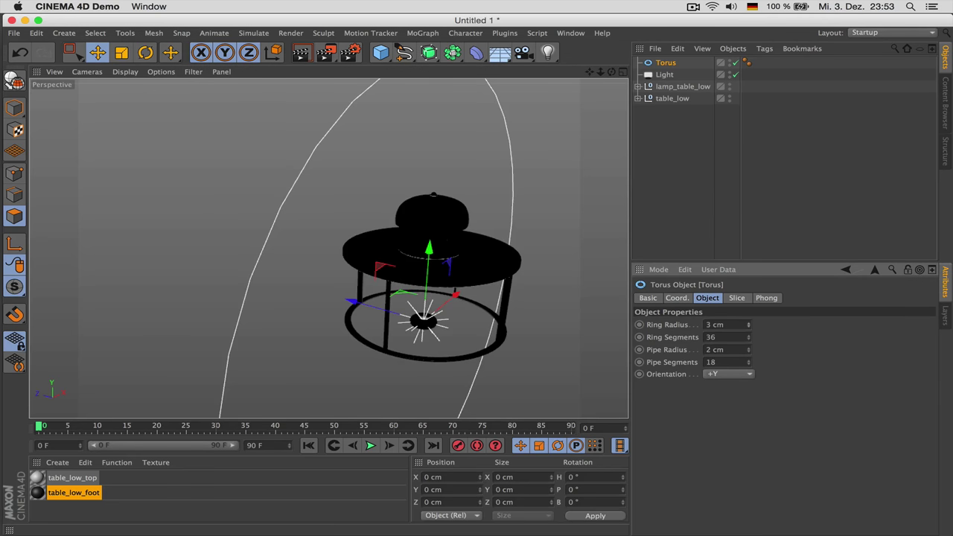
{"action": "left_click_drag", "start_coordinate": [429, 249], "coordinate": [438, 141]}
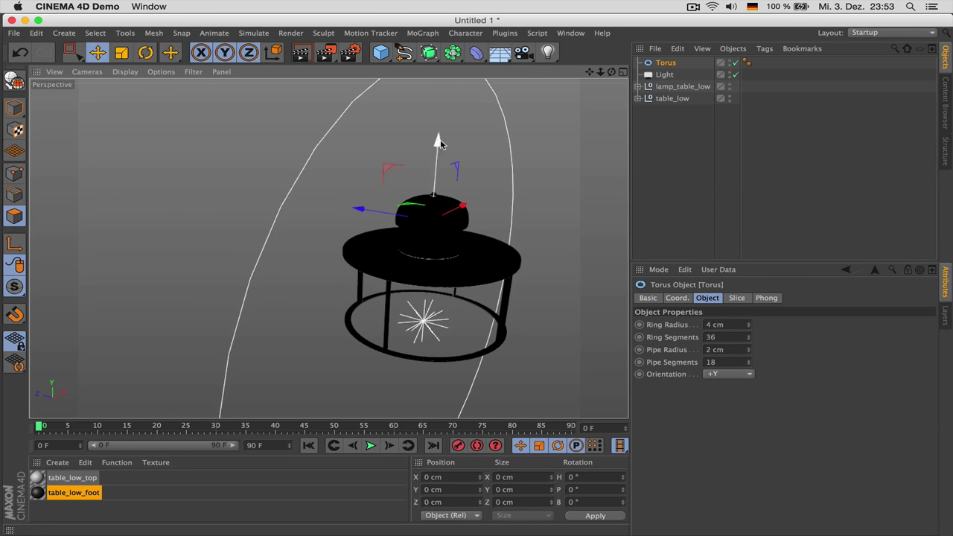
Disable the light and switch the perspective view's display to Lines.
{"action": "left_click", "coordinate": [737, 76]}
{"action": "scroll", "coordinate": [447, 192], "scroll_direction": "up", "scroll_amount": 5}
{"action": "key", "text": "n"}
{"action": "key", "text": "g"}
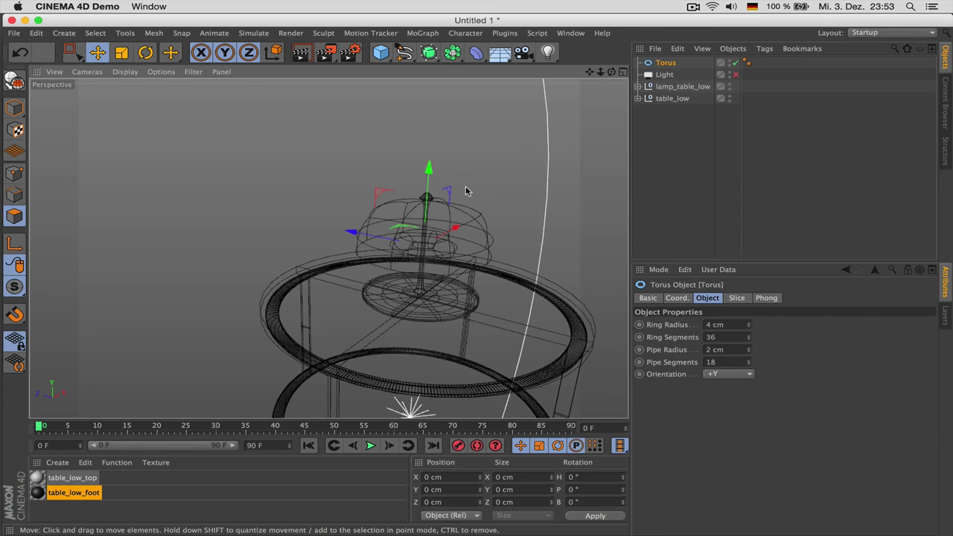
{"action": "left_click", "coordinate": [125, 71]}
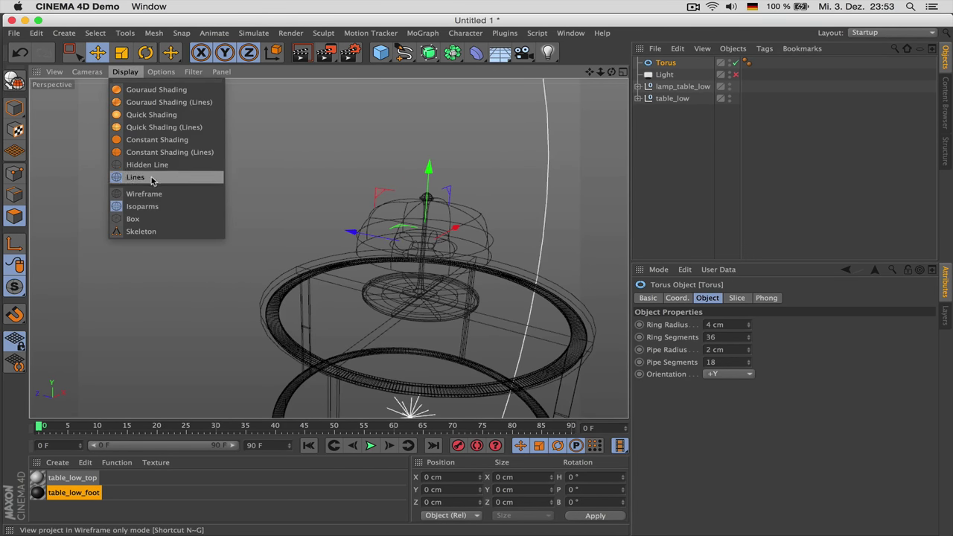
{"action": "left_click", "coordinate": [151, 178]}
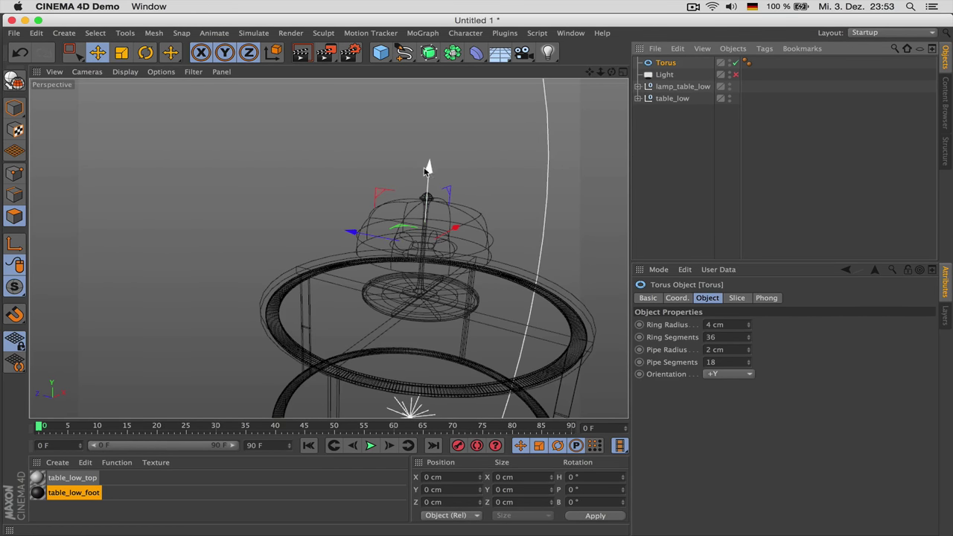
Raise the torus further up inside the lampshade and rename it bulb.
{"action": "left_click_drag", "start_coordinate": [426, 170], "coordinate": [430, 155]}
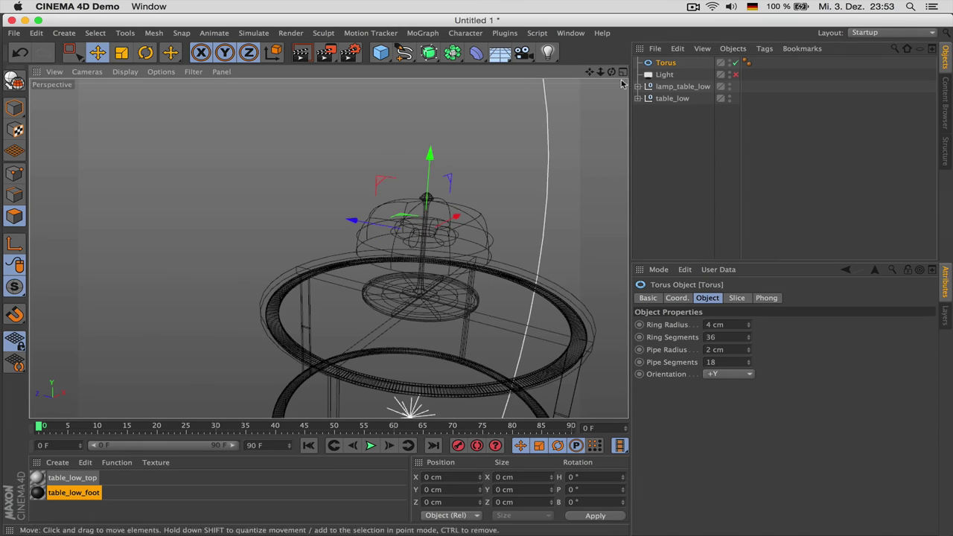
{"action": "double_click", "coordinate": [665, 62]}
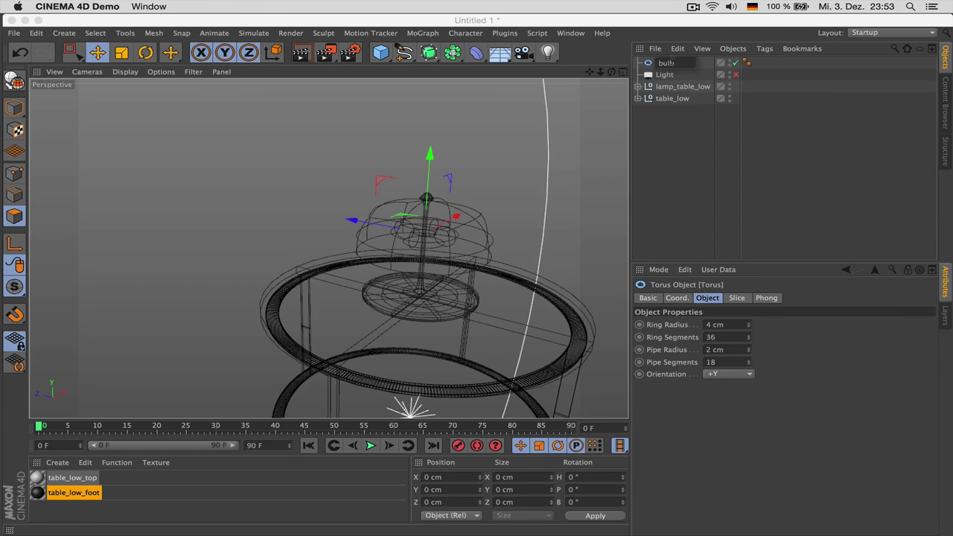
{"action": "type", "text": "bulb"}
{"action": "key", "text": "Return"}
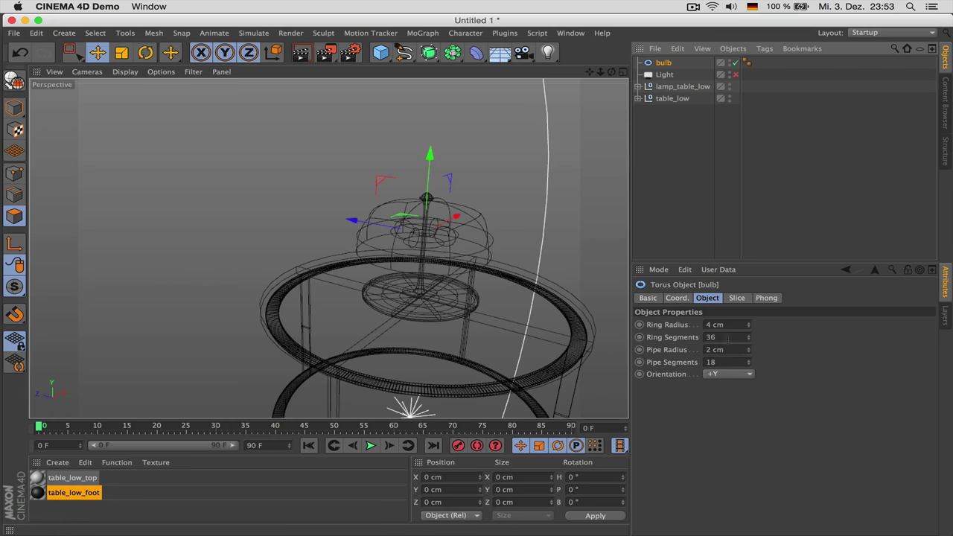
Set the bulb's pipe radius to 1 cm and its ring radius to 4 cm.
{"action": "double_click", "coordinate": [737, 323]}
{"action": "type", "text": "3"}
{"action": "key", "text": "Return"}
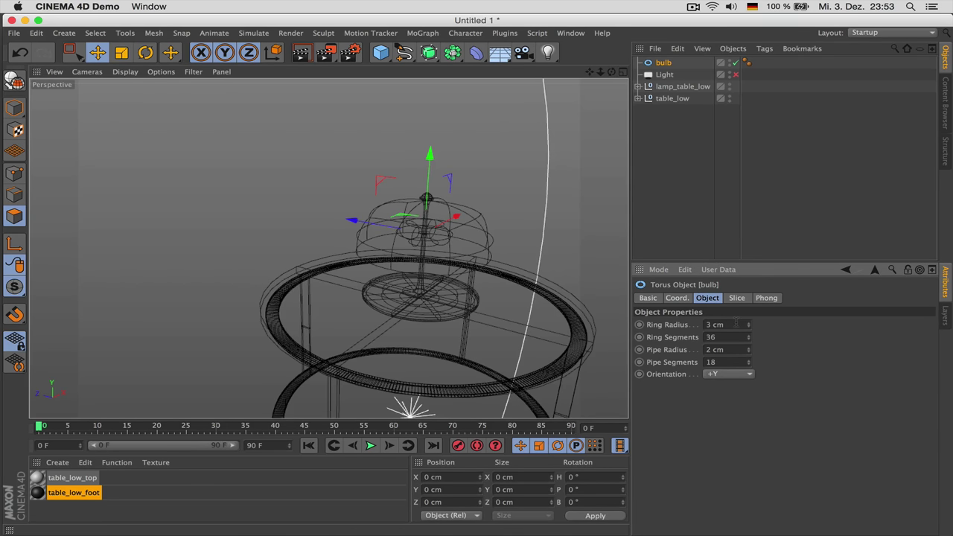
{"action": "double_click", "coordinate": [733, 337]}
{"action": "double_click", "coordinate": [742, 349]}
{"action": "type", "text": "1"}
{"action": "key", "text": "Return"}
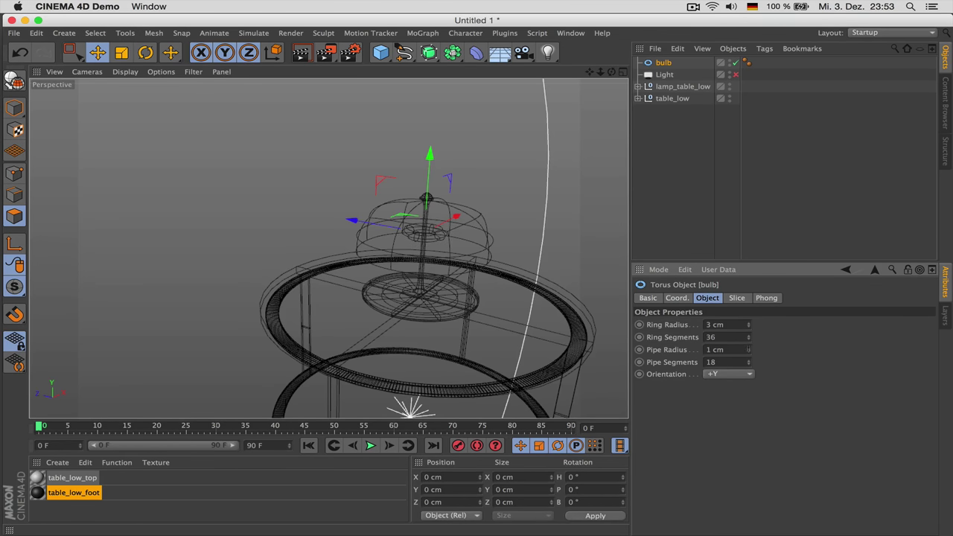
{"action": "left_click", "coordinate": [749, 323]}
{"action": "left_click", "coordinate": [749, 322]}
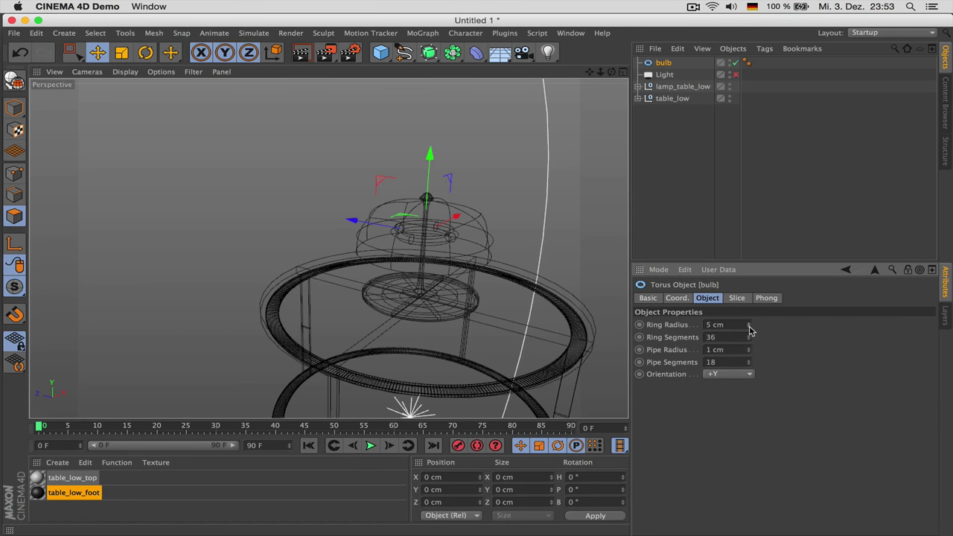
{"action": "left_click", "coordinate": [750, 328]}
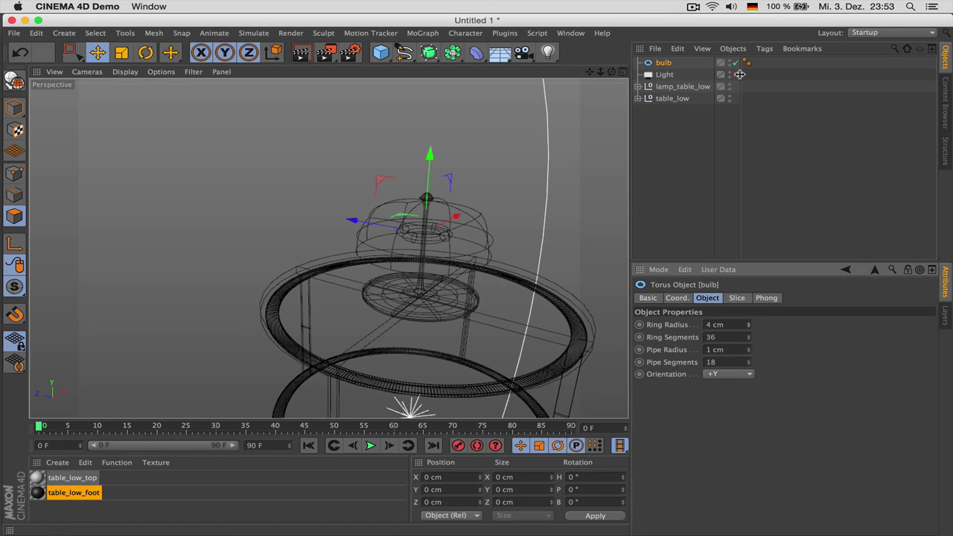
Enable the light again and set its area shape to Object / Spline.
{"action": "left_click", "coordinate": [671, 75]}
{"action": "left_click", "coordinate": [752, 400]}
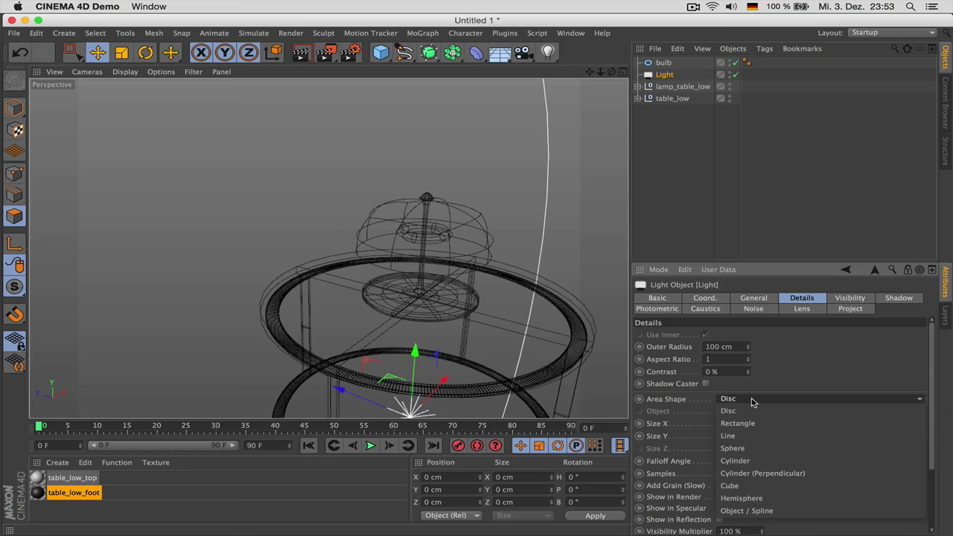
{"action": "left_click", "coordinate": [747, 511]}
Make the bulb editable and assign it as the light's area object, testing the result with a render of the view.
{"action": "left_click_drag", "start_coordinate": [662, 63], "coordinate": [778, 411]}
{"action": "left_click", "coordinate": [663, 63]}
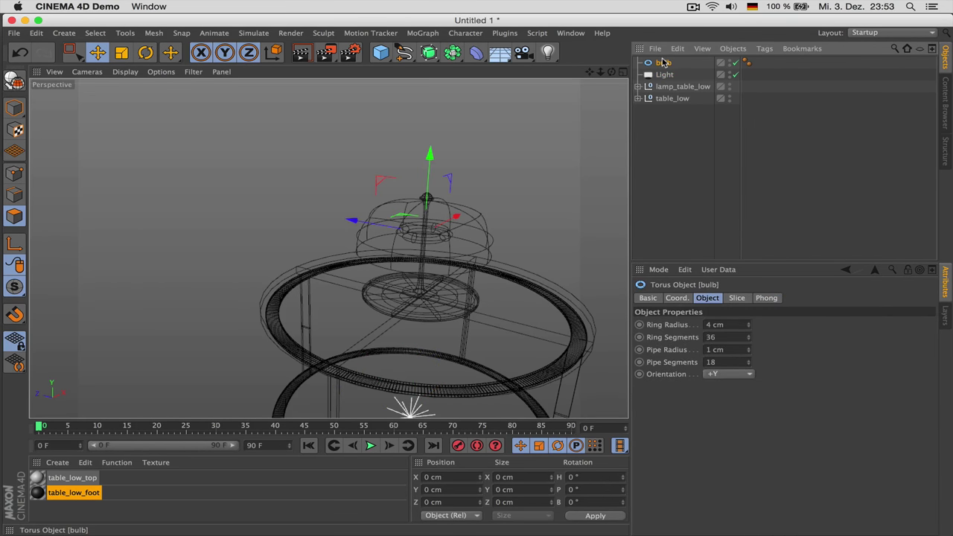
{"action": "key", "text": "c"}
{"action": "left_click", "coordinate": [665, 74]}
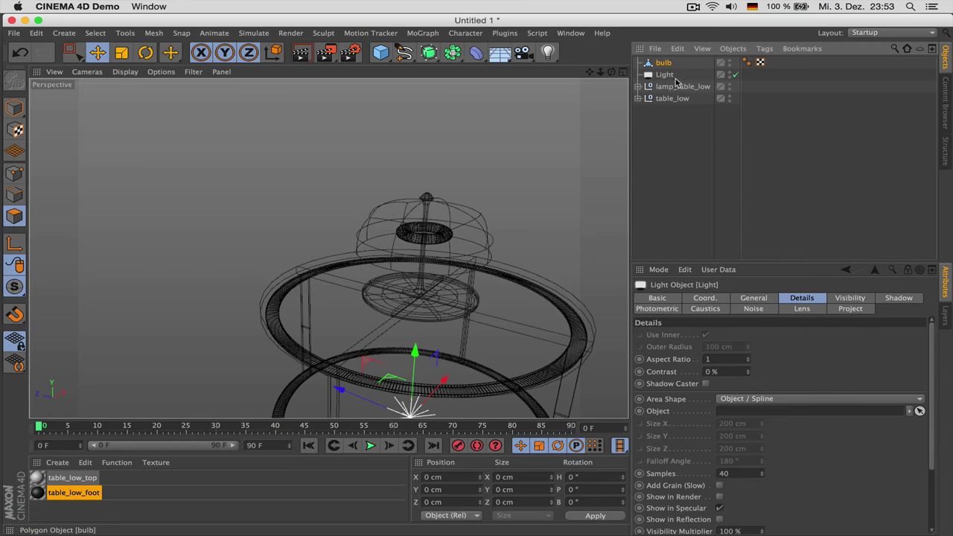
{"action": "left_click_drag", "start_coordinate": [676, 82], "coordinate": [771, 415]}
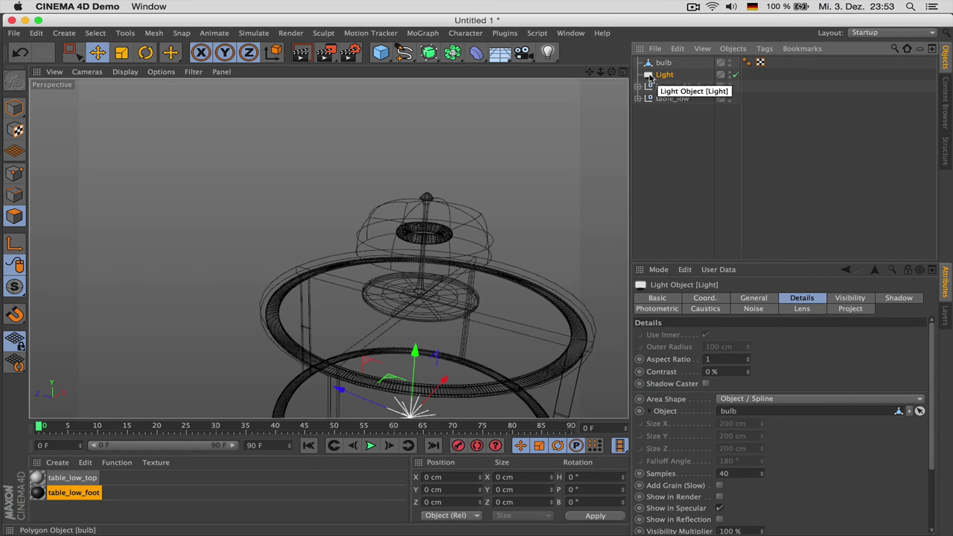
{"action": "key", "text": "ctrl+r"}
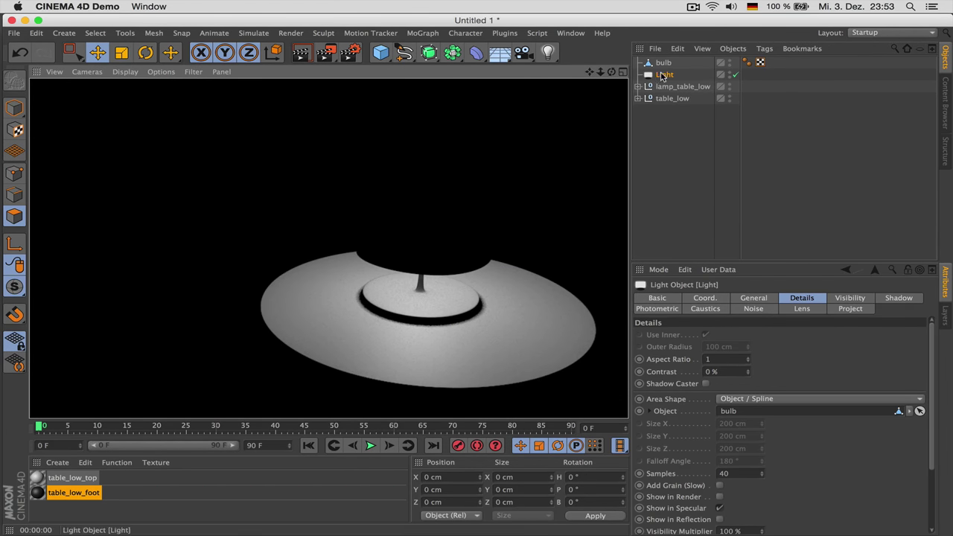
Move the bulb and the light into the lamp_table_low group and select only the light.
{"action": "left_click", "coordinate": [638, 86]}
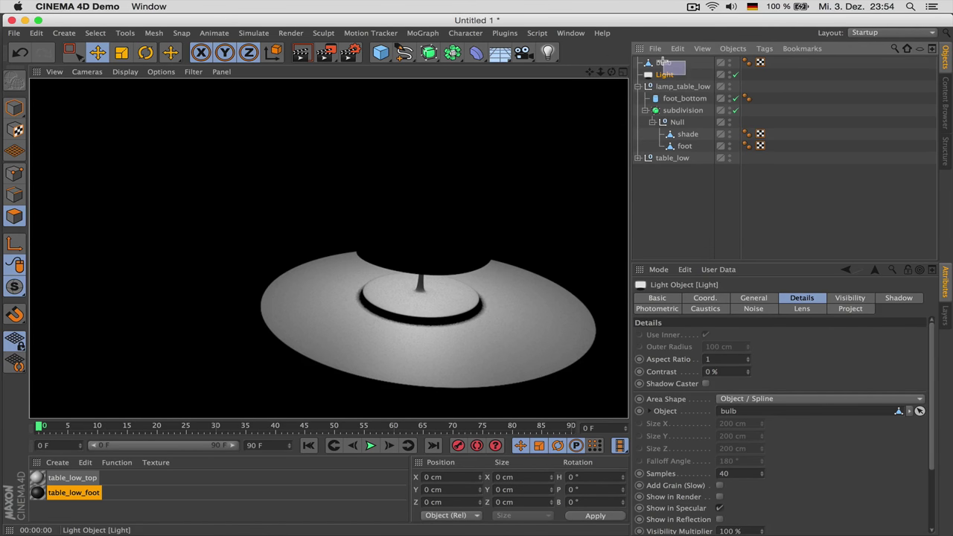
{"action": "left_click", "coordinate": [664, 64], "text": "ctrl"}
{"action": "left_click_drag", "start_coordinate": [664, 66], "coordinate": [674, 94]}
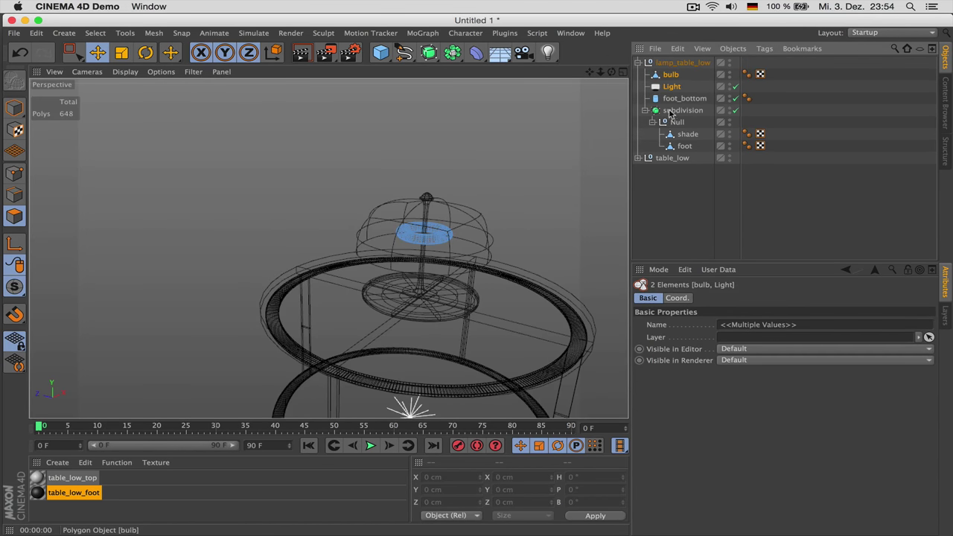
{"action": "left_click", "coordinate": [670, 86]}
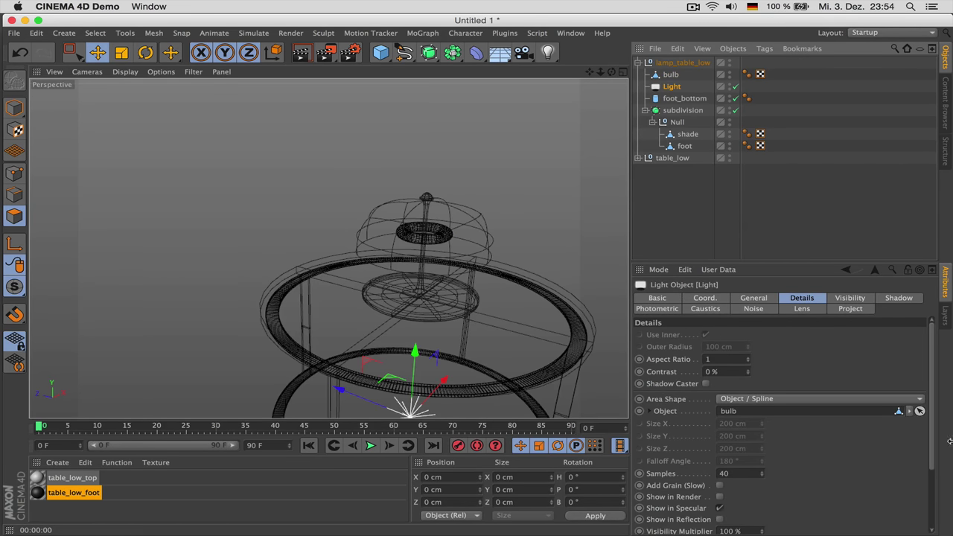
Set the light's falloff to Inverse Square (Physically Accurate) with a 100 cm radius/decay and test it with a render of the view.
{"action": "scroll", "coordinate": [935, 446], "scroll_direction": "down", "scroll_amount": 3}
{"action": "left_click", "coordinate": [770, 478]}
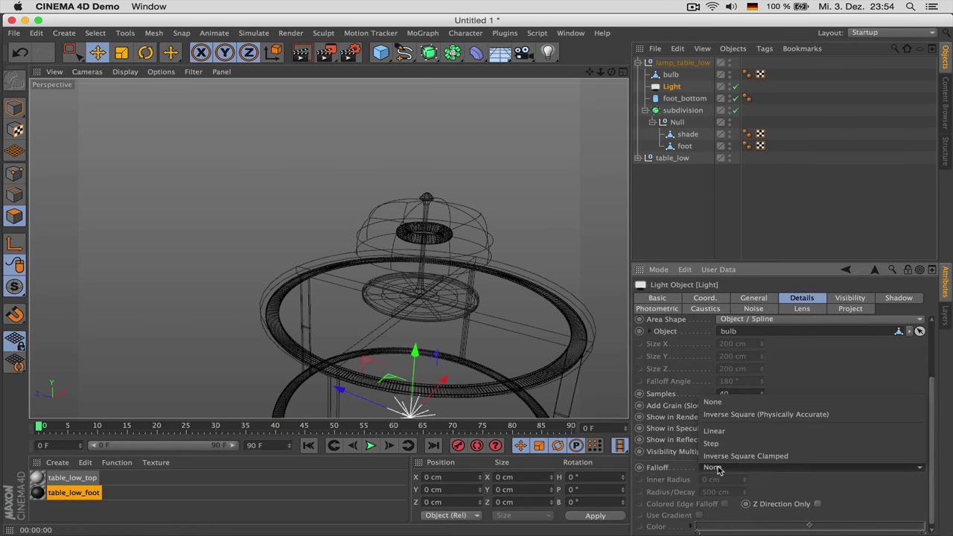
{"action": "left_click", "coordinate": [726, 412]}
{"action": "left_click", "coordinate": [726, 491]}
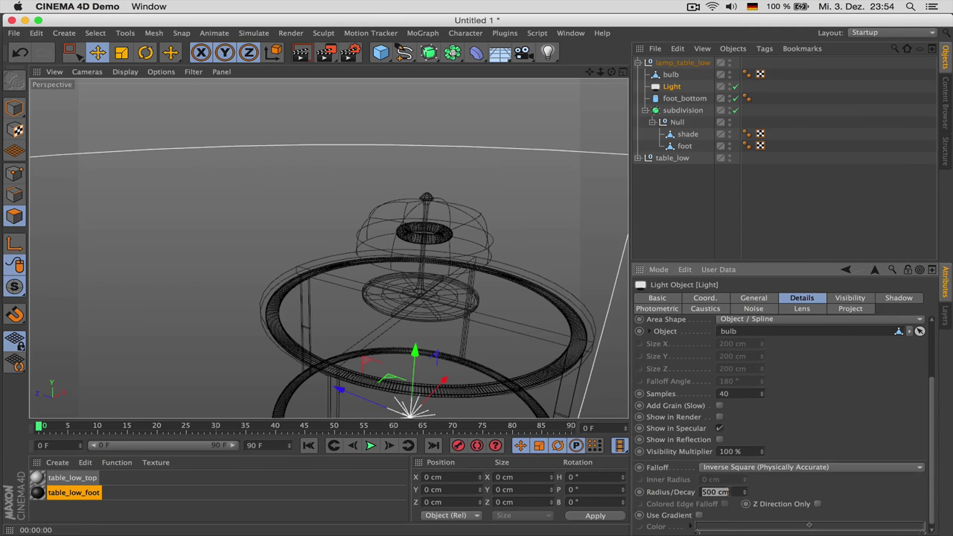
{"action": "type", "text": "100"}
{"action": "key", "text": "Return"}
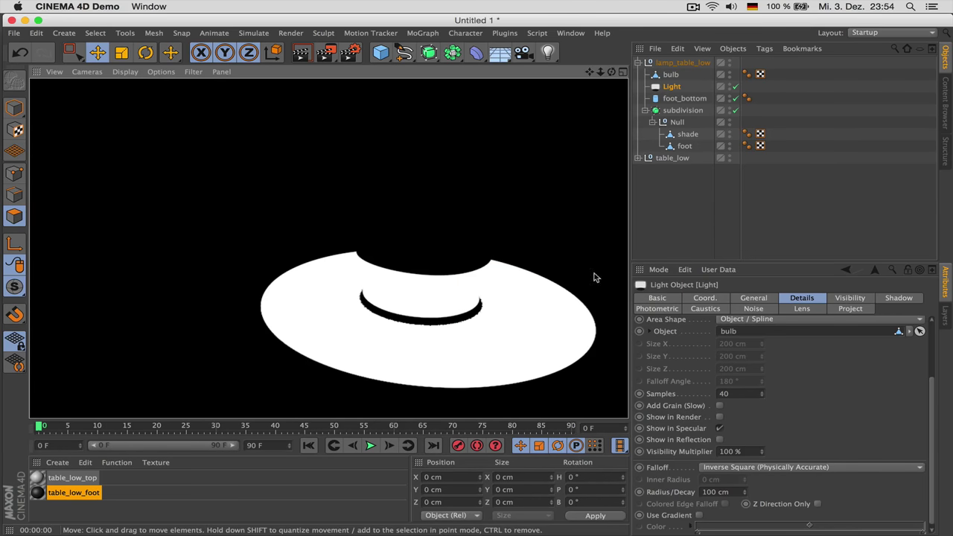
Try a 10 cm radius/decay for the light and settle on 15 cm, rendering the view with each value.
{"action": "double_click", "coordinate": [718, 492]}
{"action": "type", "text": "10"}
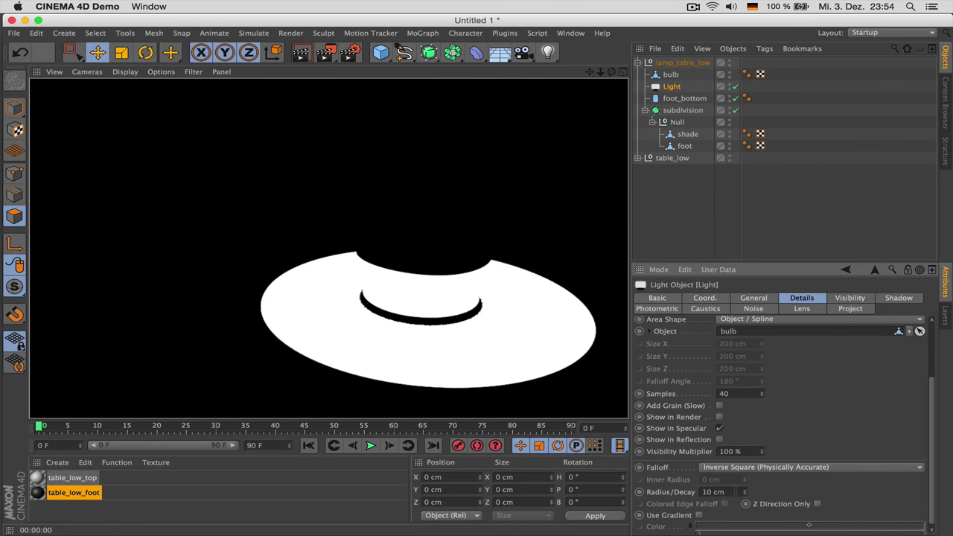
{"action": "key", "text": "Return"}
{"action": "key", "text": "ctrl+r"}
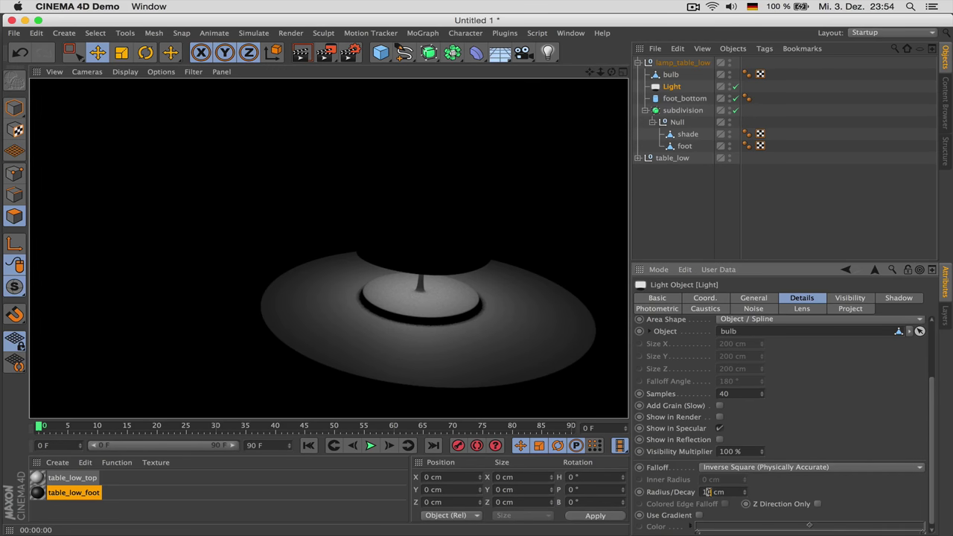
{"action": "type", "text": "5"}
{"action": "key", "text": "Return"}
{"action": "key", "text": "ctrl+r"}
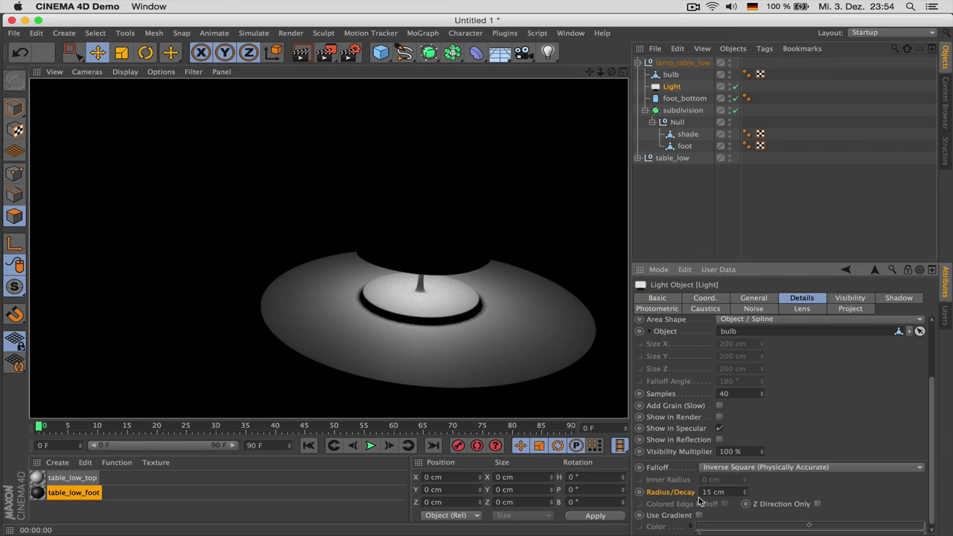
Disable the light in the lamp_table_low group and switch the viewport display to Gouraud Shading.
{"action": "left_click", "coordinate": [735, 86]}
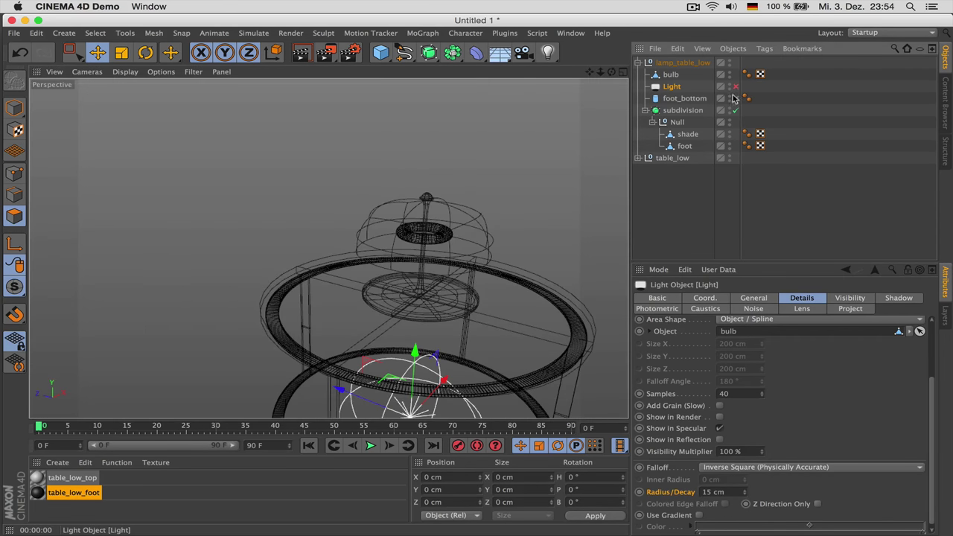
{"action": "left_click", "coordinate": [638, 62]}
{"action": "scroll", "coordinate": [492, 213], "scroll_direction": "down", "scroll_amount": 3}
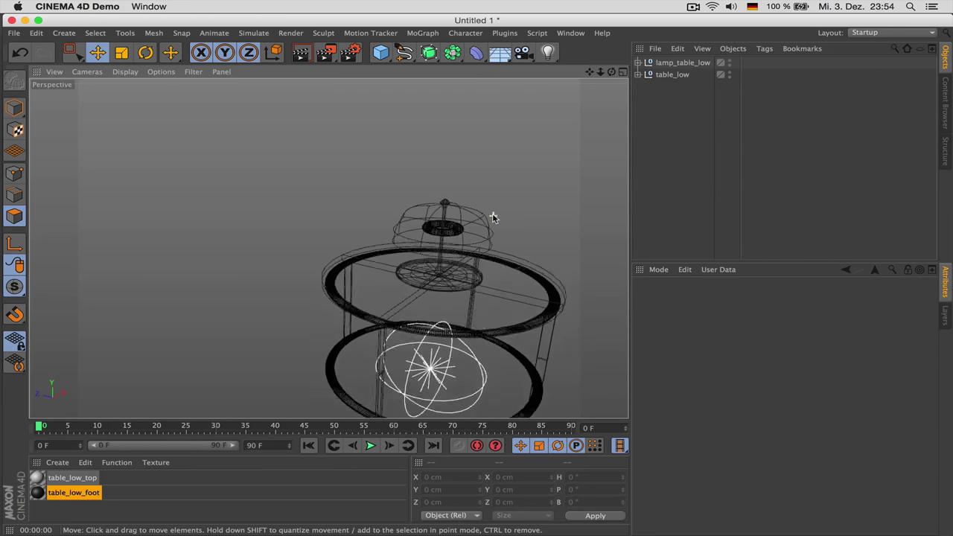
{"action": "key", "text": "n"}
{"action": "key", "text": "a"}
{"action": "key", "text": "super+Tab"}
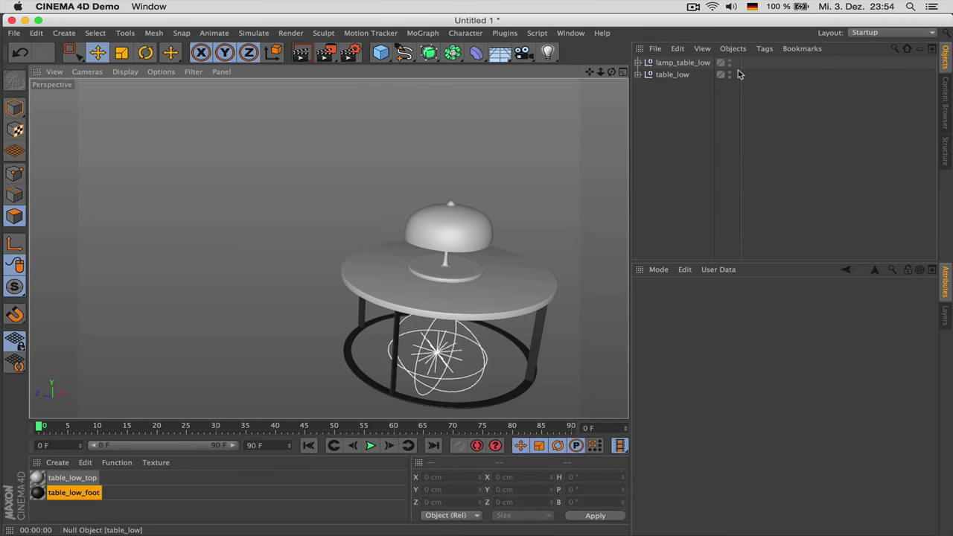
Hide the lamp_table_low and table_low groups and add a cube named table_big_low.
{"action": "double_click", "coordinate": [730, 62]}
{"action": "double_click", "coordinate": [730, 74]}
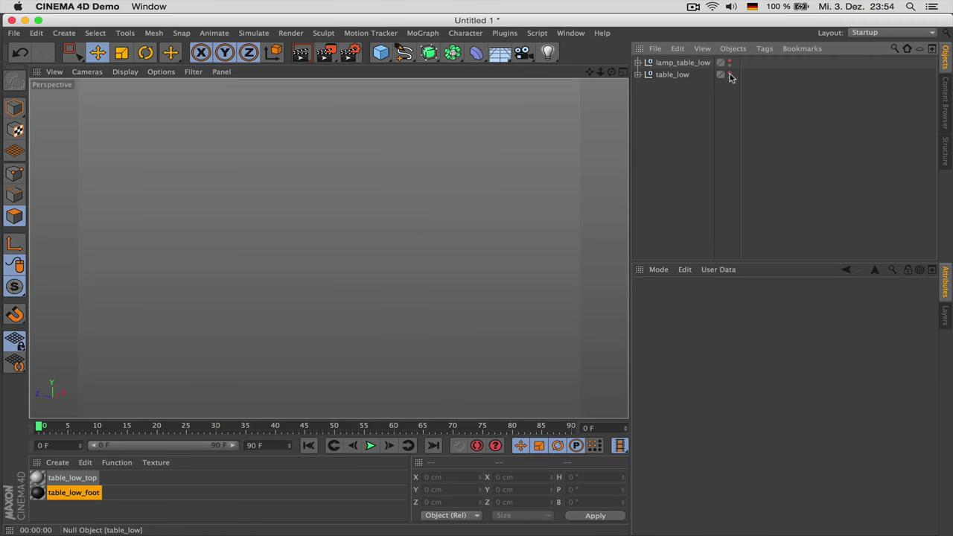
{"action": "left_click", "coordinate": [380, 52]}
{"action": "double_click", "coordinate": [664, 62]}
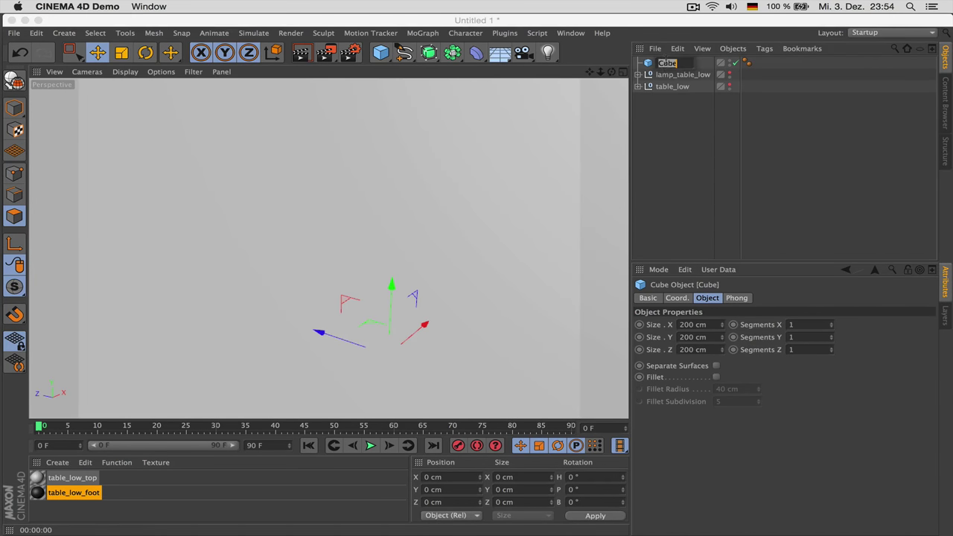
{"action": "type", "text": "ta"}
{"action": "type", "text": "ble_big_"}
{"action": "type", "text": "low"}
{"action": "key", "text": "Return"}
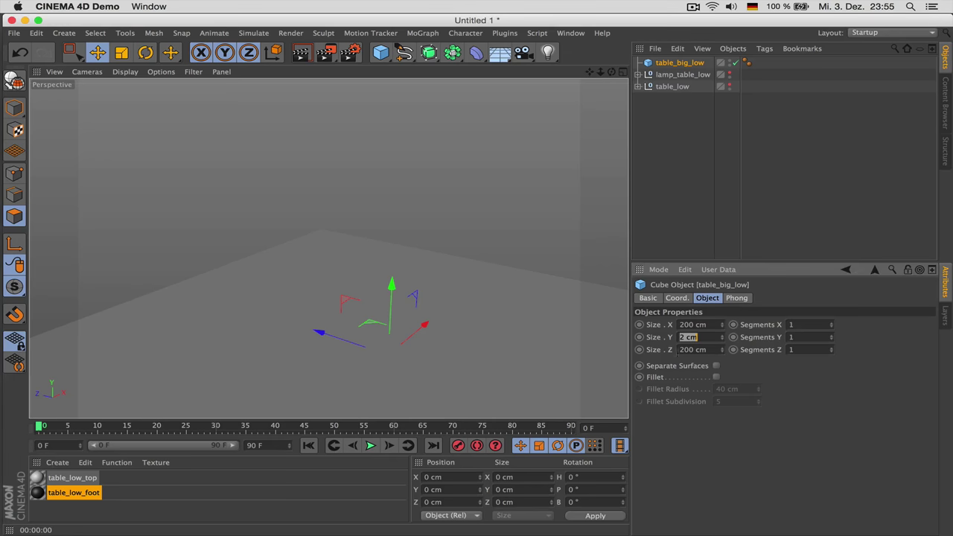
Set the table_big_low cube's Y size to 1.6 cm and its X size to 80 cm.
{"action": "double_click", "coordinate": [692, 337]}
{"action": "type", "text": "3"}
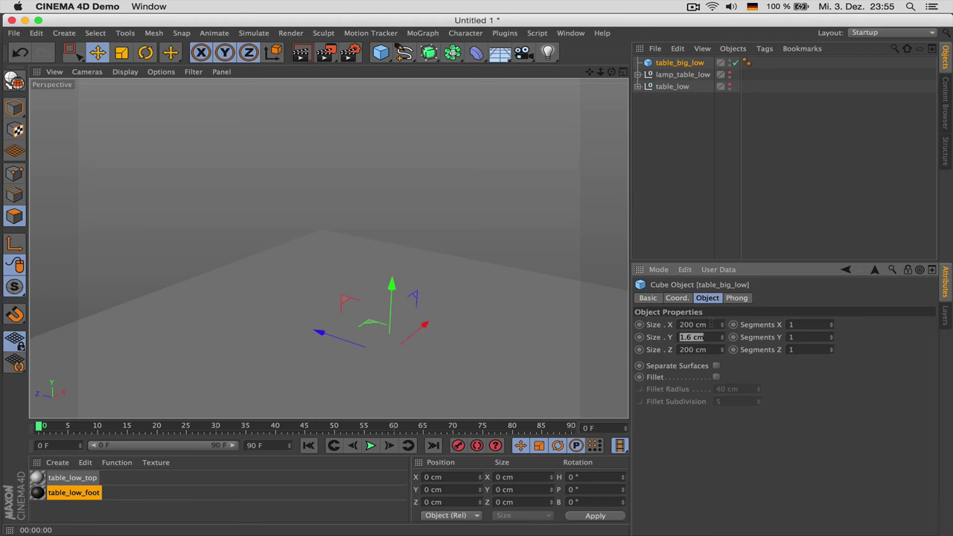
{"action": "left_click", "coordinate": [711, 324]}
{"action": "type", "text": "80"}
{"action": "key", "text": "Return"}
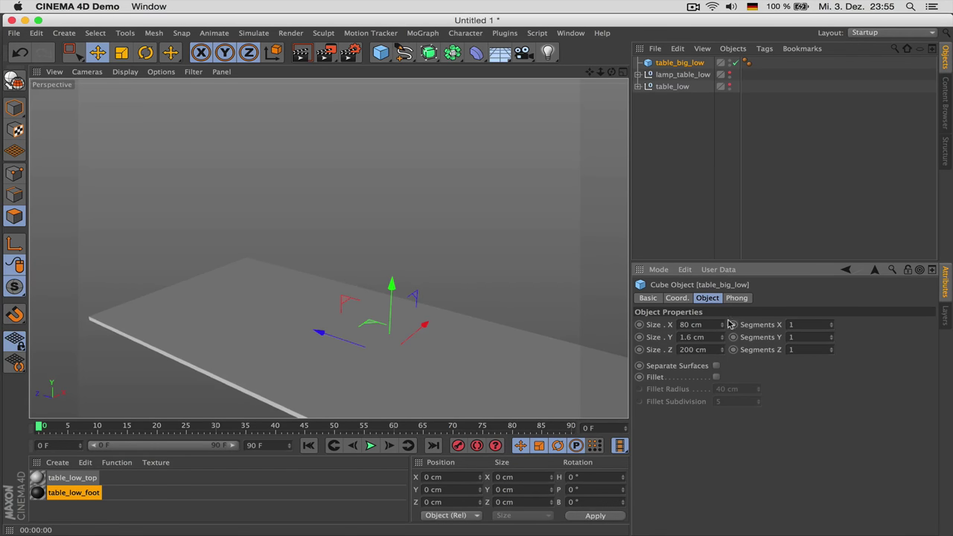
Correct the table_big_low cube's size to 200 cm in X, 1.6 cm in Y and 80 cm in Z.
{"action": "left_click", "coordinate": [707, 324]}
{"action": "type", "text": "200"}
{"action": "key", "text": "Tab"}
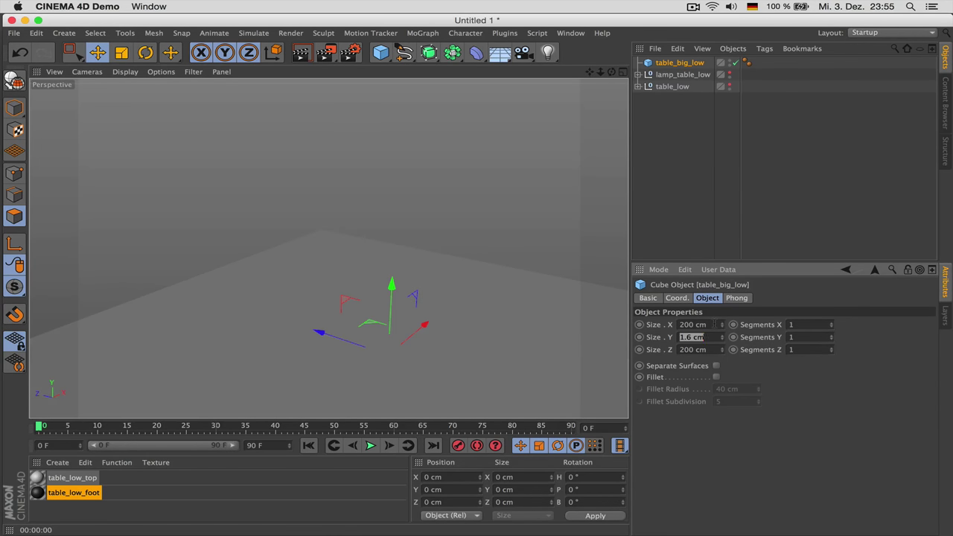
{"action": "type", "text": "80"}
{"action": "key", "text": "Return"}
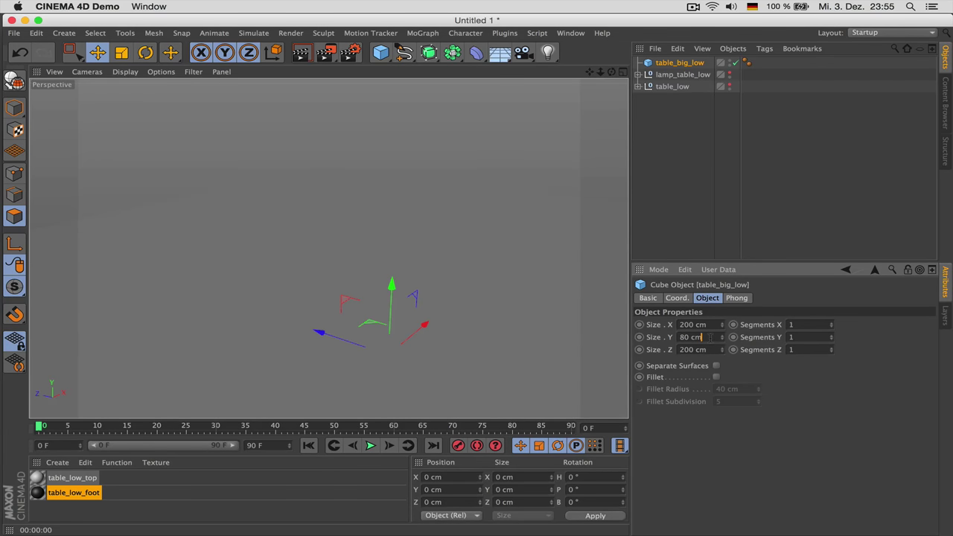
{"action": "double_click", "coordinate": [710, 337]}
{"action": "type", "text": "1.6"}
{"action": "key", "text": "Tab"}
{"action": "type", "text": "80"}
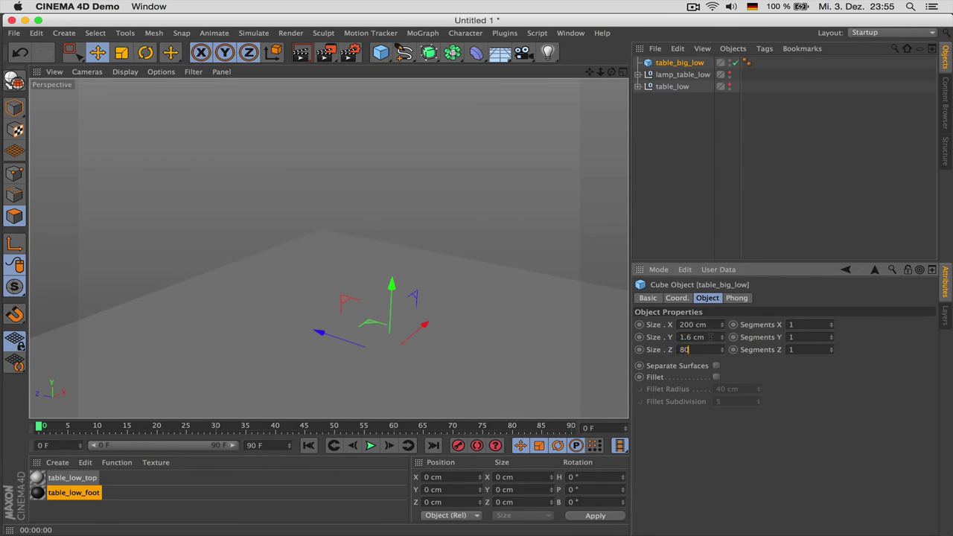
{"action": "key", "text": "Return"}
Set the viewport display to Gouraud Shading (Lines) and compare the tabletop slab with the reference photo in Safari.
{"action": "left_click", "coordinate": [128, 72]}
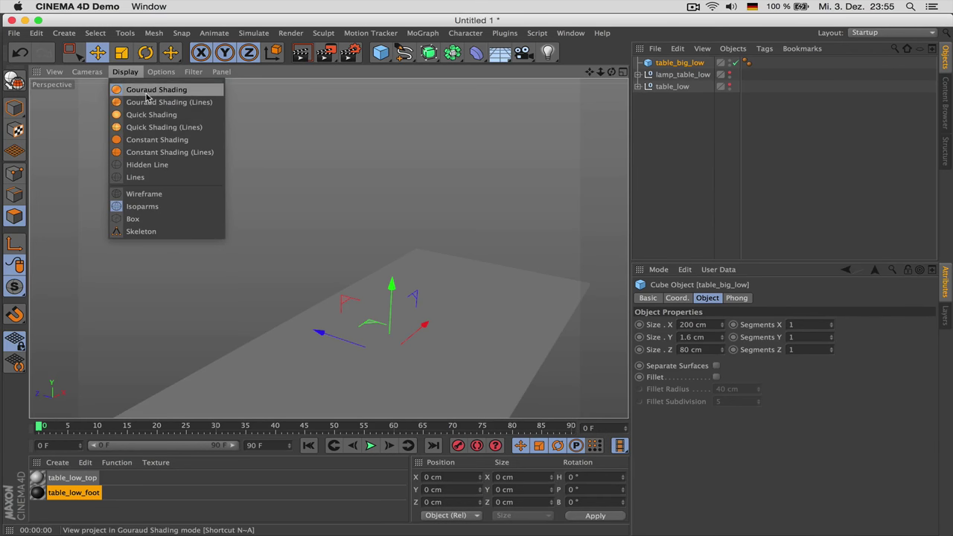
{"action": "left_click", "coordinate": [153, 102]}
{"action": "scroll", "coordinate": [395, 204], "scroll_direction": "down", "scroll_amount": 5}
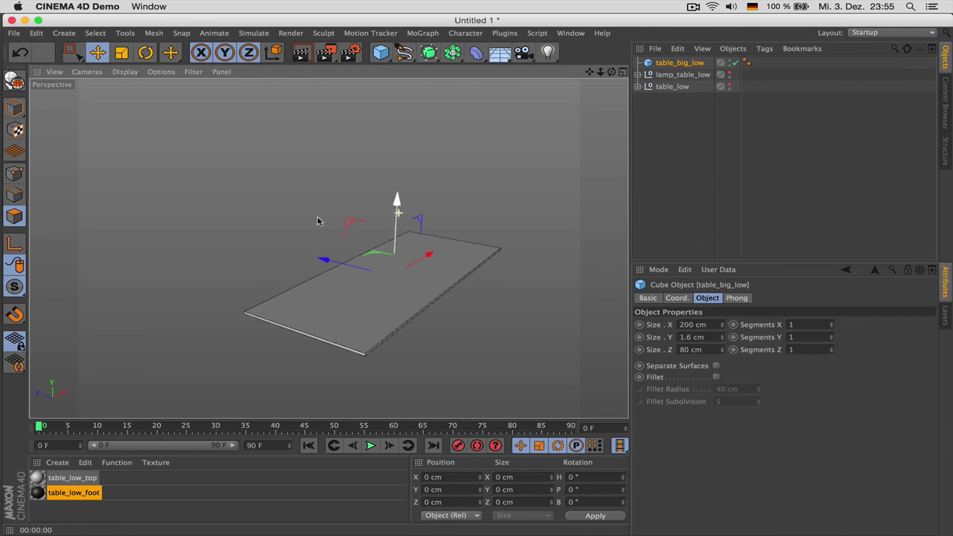
{"action": "left_click_drag", "start_coordinate": [328, 250], "coordinate": [392, 268], "text": "alt"}
{"action": "scroll", "coordinate": [392, 269], "scroll_direction": "up", "scroll_amount": 4}
{"action": "key", "text": "super+Tab"}
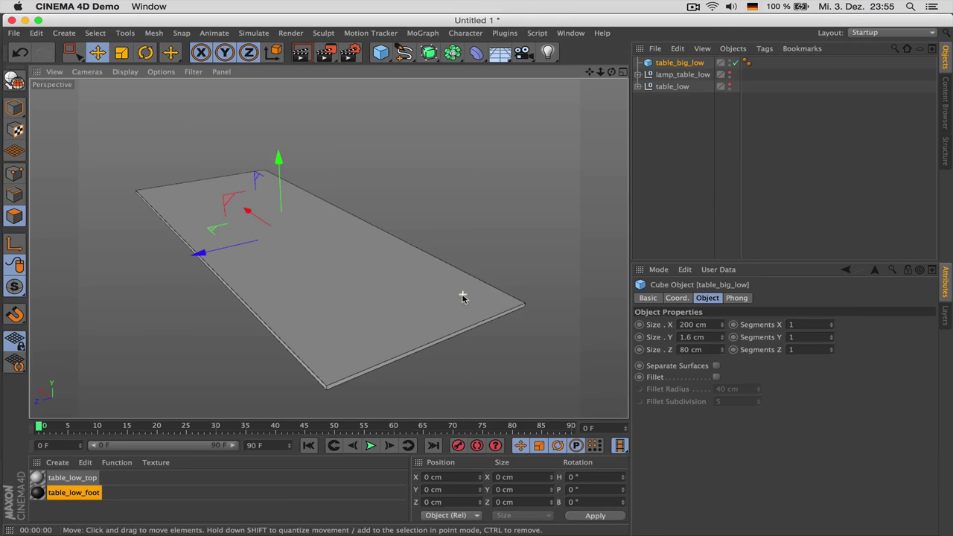
View the slab from below, check the coffee table in the reference photo, and make table_big_low editable.
{"action": "left_click_drag", "start_coordinate": [471, 291], "coordinate": [473, 280], "text": "alt"}
{"action": "left_click_drag", "start_coordinate": [410, 318], "coordinate": [447, 260], "text": "alt"}
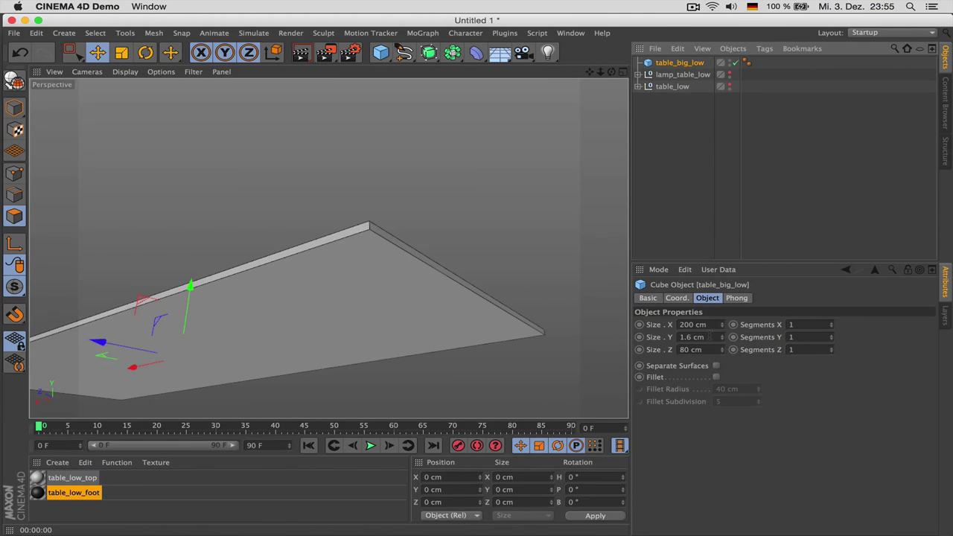
{"action": "key", "text": "super+Tab"}
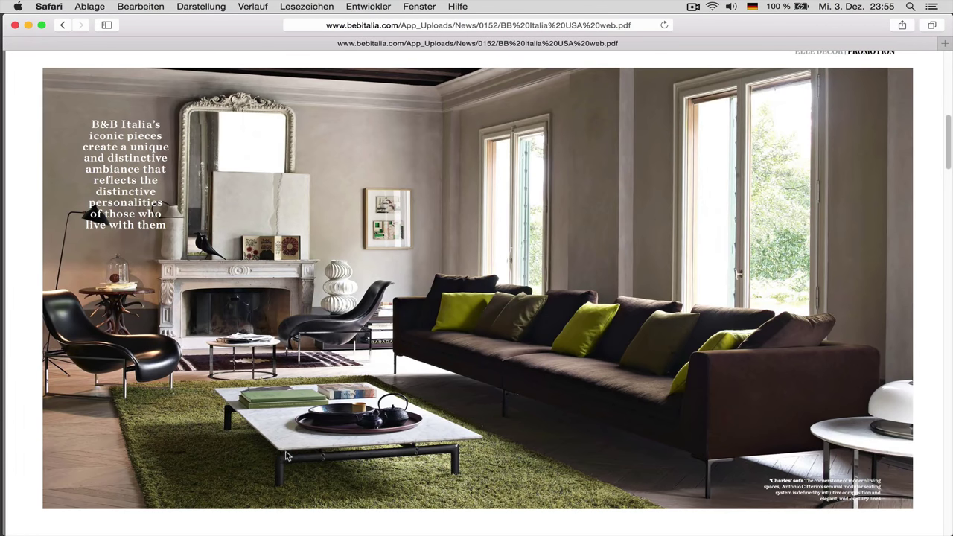
{"action": "key", "text": "super+Tab"}
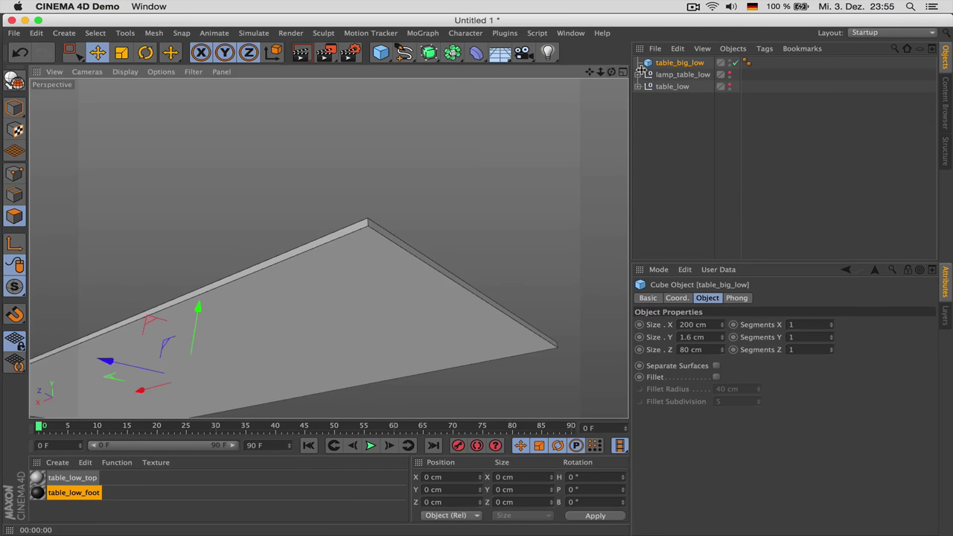
{"action": "key", "text": "c"}
Inset the slab's underside polygon by about 7.4 cm with Extrude Inner and lower it to about -3.4 cm in Y.
{"action": "key", "text": "9"}
{"action": "left_click", "coordinate": [323, 333]}
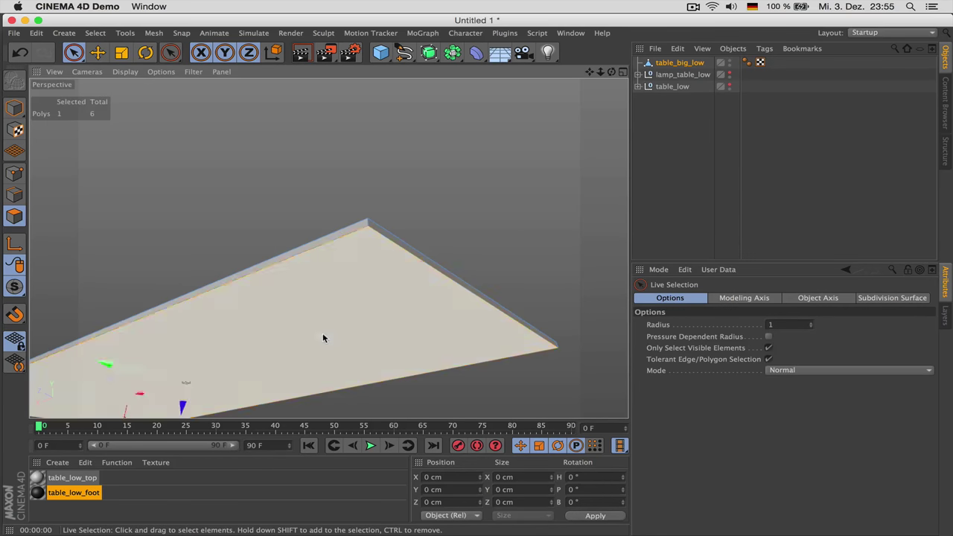
{"action": "scroll", "coordinate": [511, 156], "scroll_direction": "down", "scroll_amount": 5}
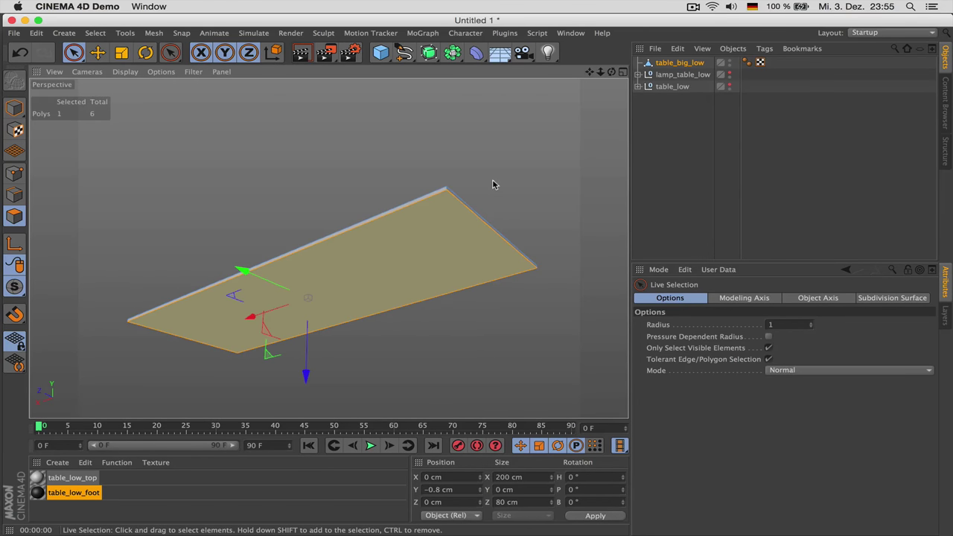
{"action": "key", "text": "i"}
{"action": "left_click_drag", "start_coordinate": [536, 159], "coordinate": [592, 159]}
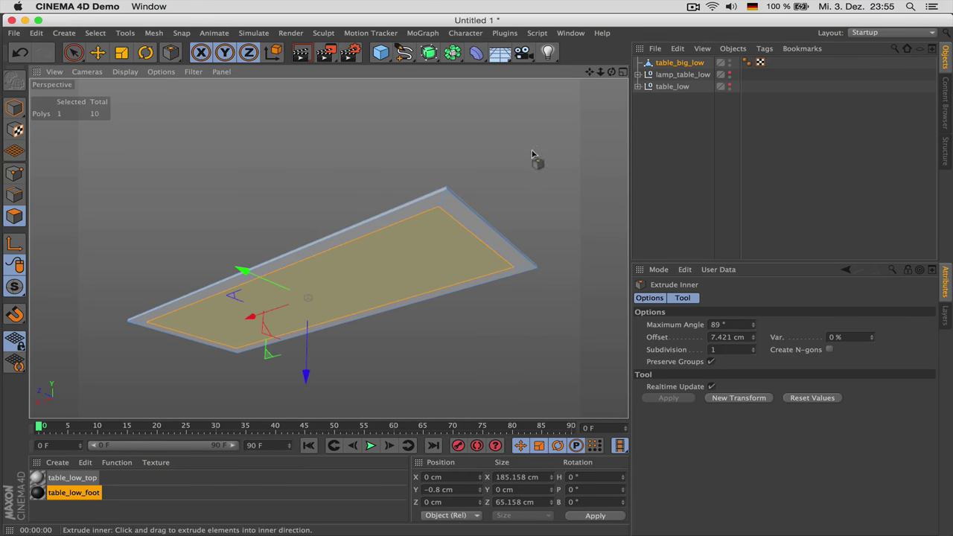
{"action": "key", "text": "e"}
{"action": "left_click_drag", "start_coordinate": [307, 376], "coordinate": [310, 386]}
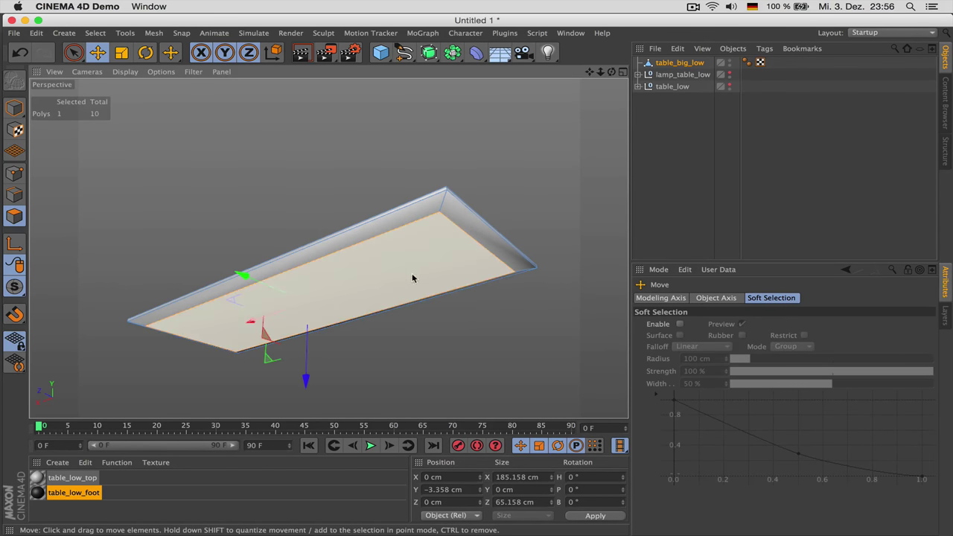
Bevel all edges of table_big_low with a chamfer offset of about 0.15 cm and 3 subdivisions.
{"action": "key", "text": "Return"}
{"action": "key", "text": "Return"}
{"action": "key", "text": "super+a"}
{"action": "scroll", "coordinate": [468, 181], "scroll_direction": "up", "scroll_amount": 8}
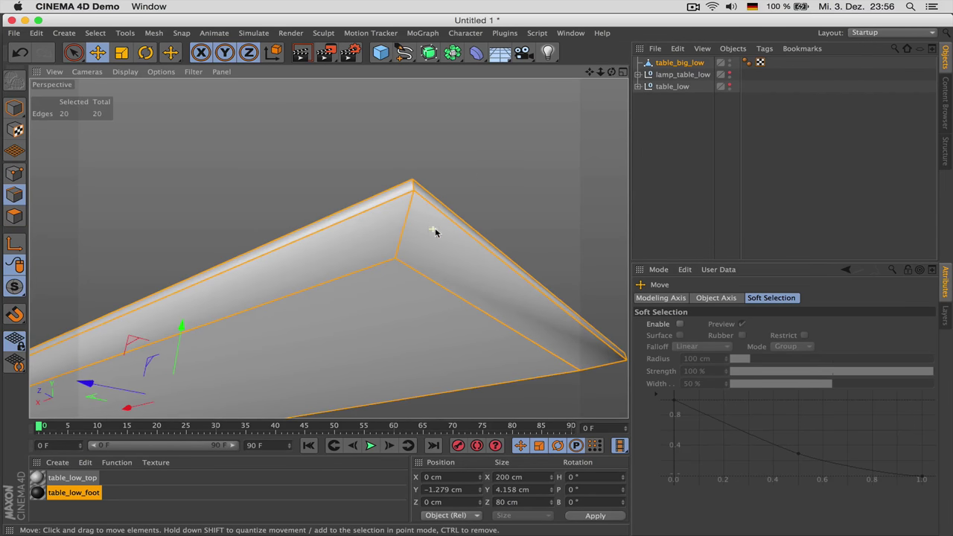
{"action": "key", "text": "m"}
{"action": "key", "text": "s"}
{"action": "scroll", "coordinate": [438, 191], "scroll_direction": "up", "scroll_amount": 3}
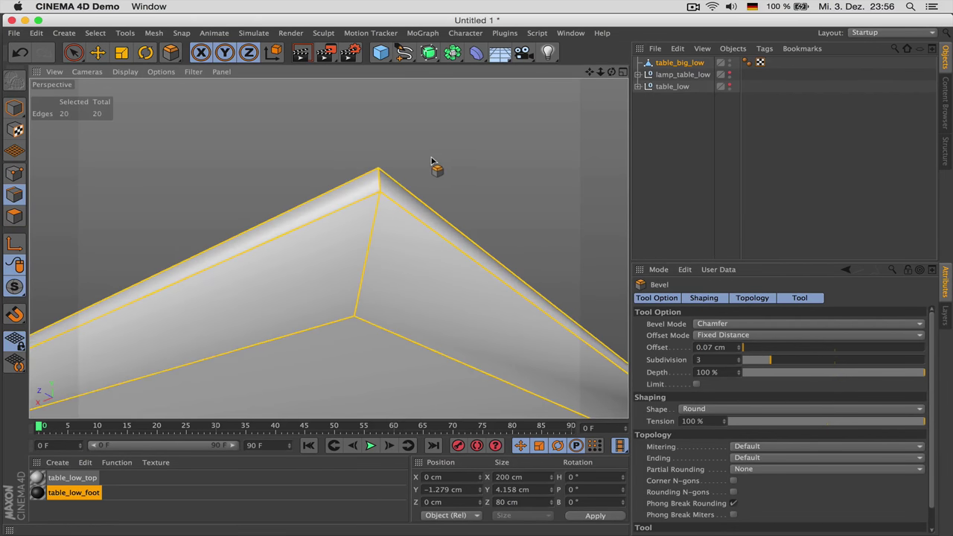
{"action": "mouse_move", "coordinate": [434, 161]}
{"action": "left_mouse_down"}
{"action": "mouse_move", "coordinate": [443, 161]}
{"action": "mouse_move", "coordinate": [431, 158]}
{"action": "left_mouse_up"}
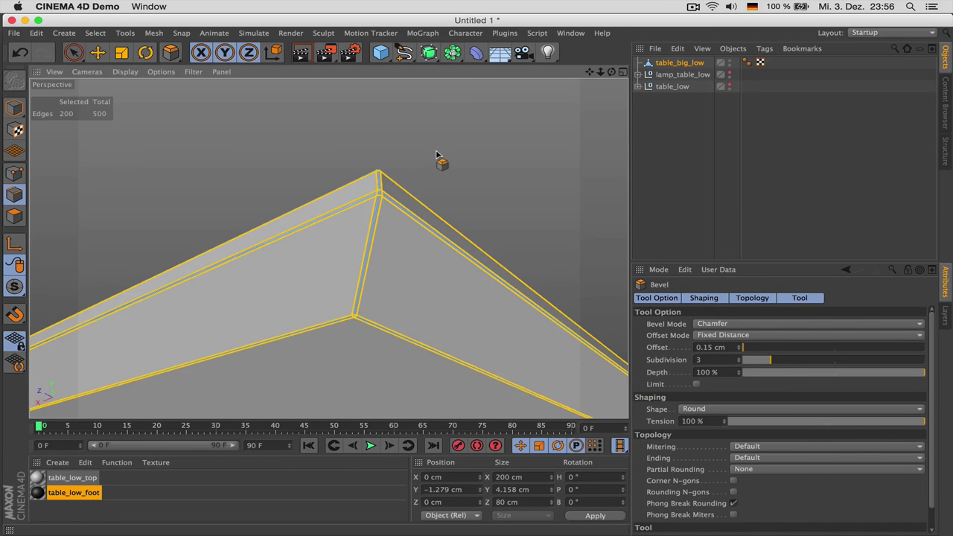
Inspect the beveled tabletop with a render and from above, comparing it with the coffee table in the Safari reference photo.
{"action": "key", "text": "super+Tab"}
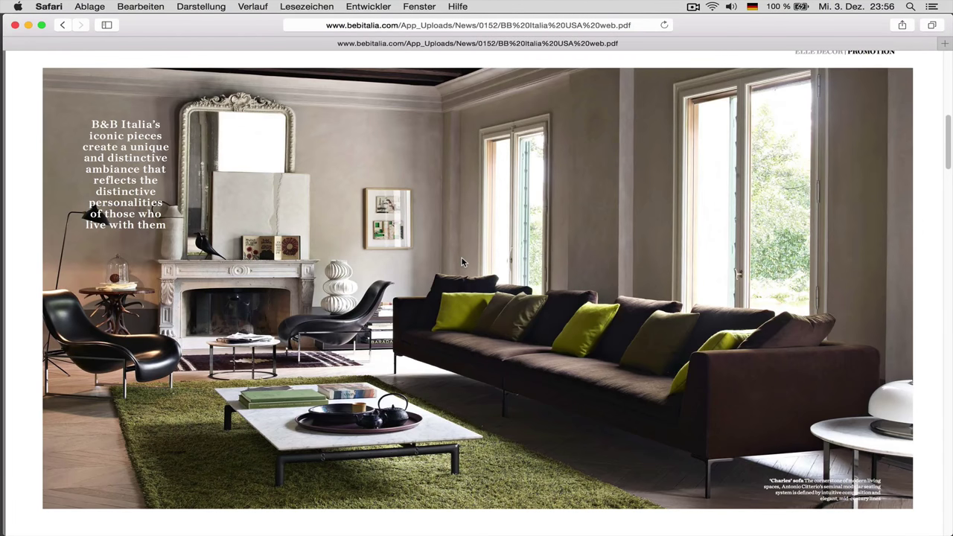
{"action": "key", "text": "super+Tab"}
{"action": "scroll", "coordinate": [462, 258], "scroll_direction": "down", "scroll_amount": 5}
{"action": "key", "text": "super+r"}
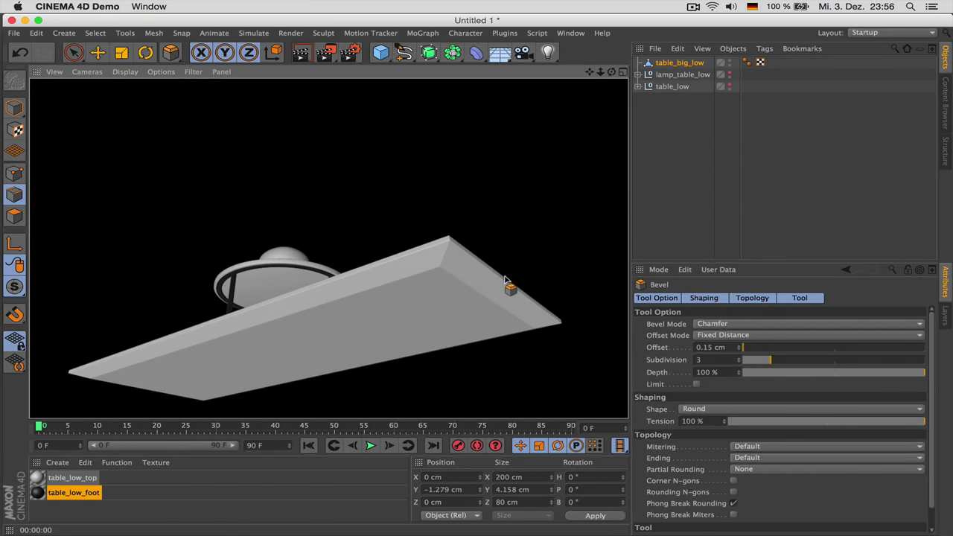
{"action": "left_click_drag", "start_coordinate": [471, 234], "coordinate": [370, 211], "text": "alt"}
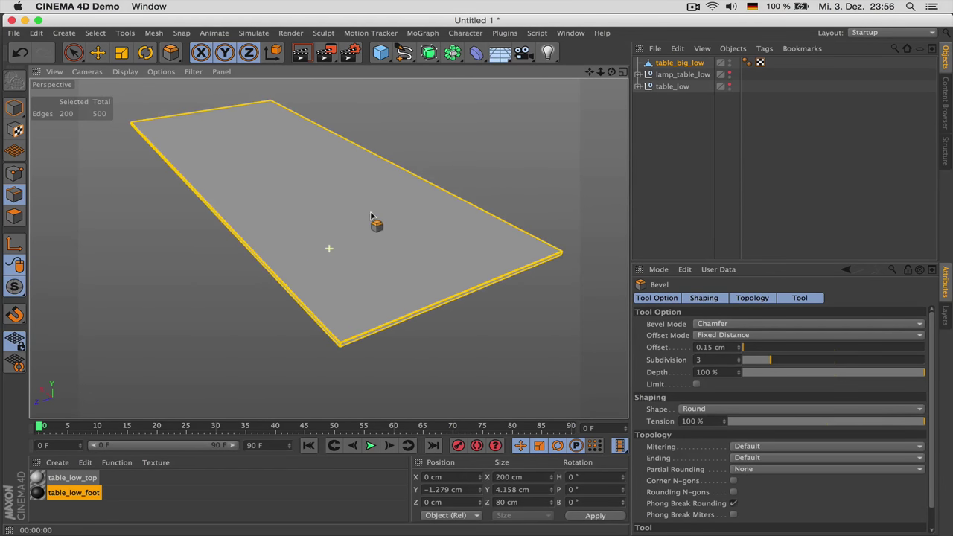
{"action": "key", "text": "super+Tab"}
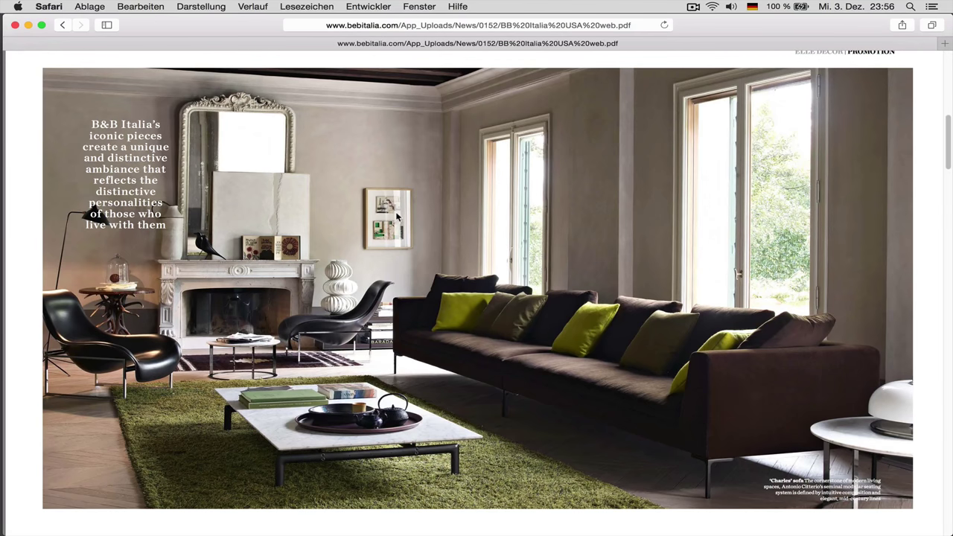
{"action": "key", "text": "super+Tab"}
{"action": "key", "text": "super+Tab"}
{"action": "key", "text": "super+Tab"}
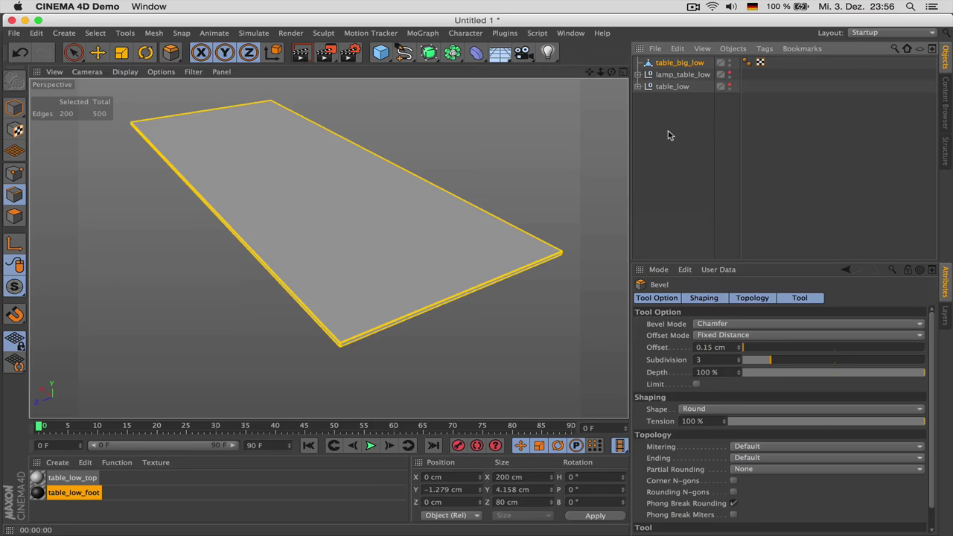
Preview-render the scene and hide the lamp_table_low and table_low groups from rendering.
{"action": "left_click", "coordinate": [668, 135]}
{"action": "scroll", "coordinate": [271, 210], "scroll_direction": "down", "scroll_amount": 5}
{"action": "scroll", "coordinate": [284, 203], "scroll_direction": "up", "scroll_amount": 3}
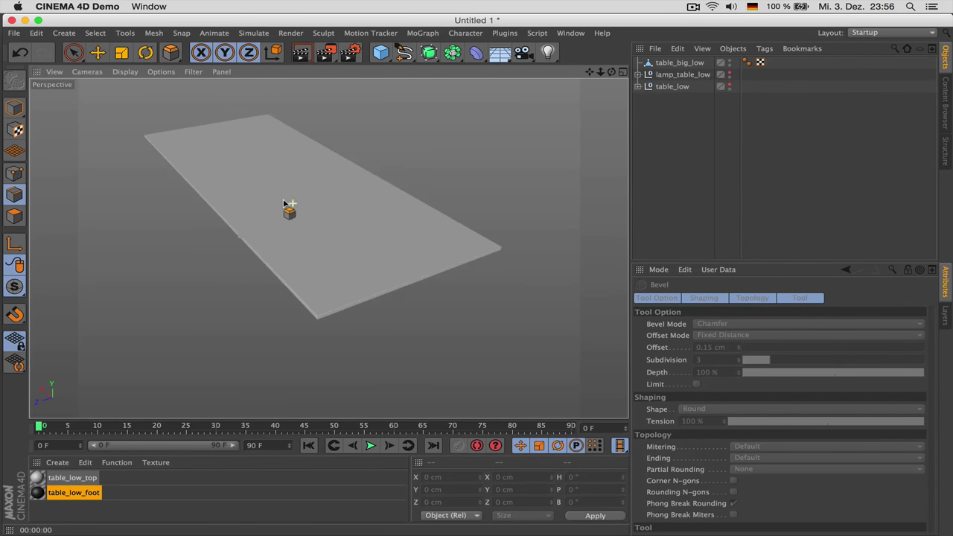
{"action": "scroll", "coordinate": [286, 202], "scroll_direction": "up", "scroll_amount": 5}
{"action": "scroll", "coordinate": [314, 218], "scroll_direction": "down", "scroll_amount": 5}
{"action": "key", "text": "super+r"}
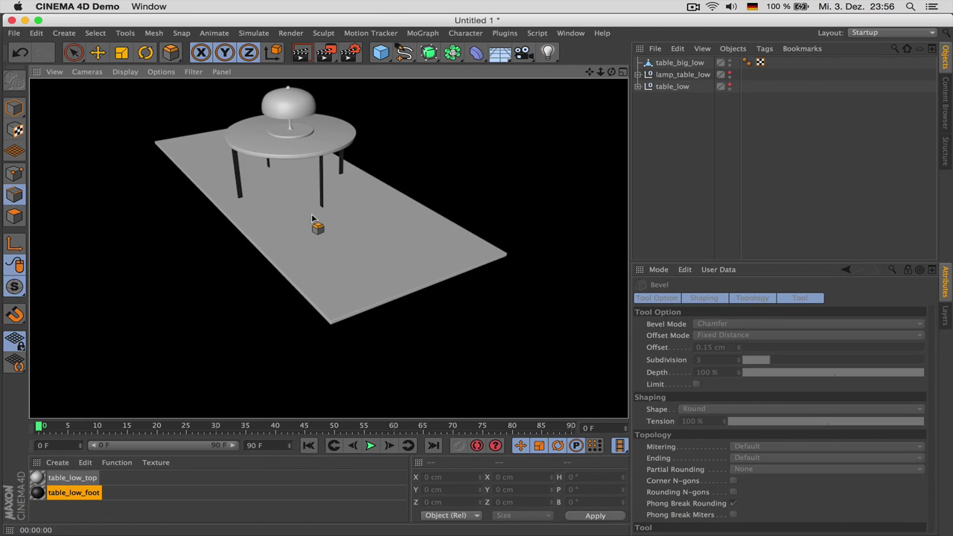
{"action": "left_click", "coordinate": [729, 85]}
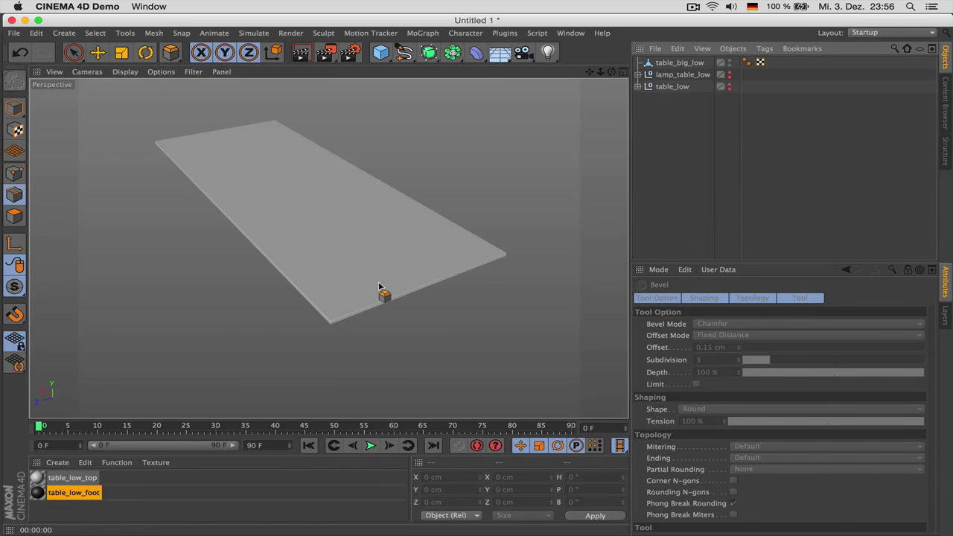
Render the tabletop's underside and corner from below, and compare them with the coffee table in the Safari reference photo.
{"action": "left_click_drag", "start_coordinate": [383, 292], "coordinate": [491, 249], "text": "alt"}
{"action": "left_click_drag", "start_coordinate": [378, 298], "coordinate": [394, 177], "text": "alt"}
{"action": "key", "text": "ctrl+r"}
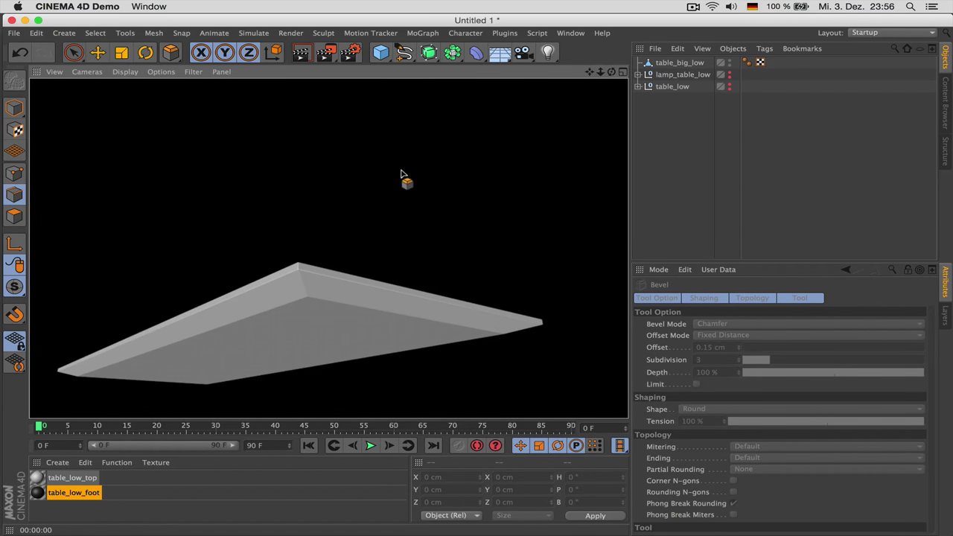
{"action": "left_click_drag", "start_coordinate": [401, 175], "coordinate": [451, 166], "text": "alt"}
{"action": "key", "text": "ctrl+r"}
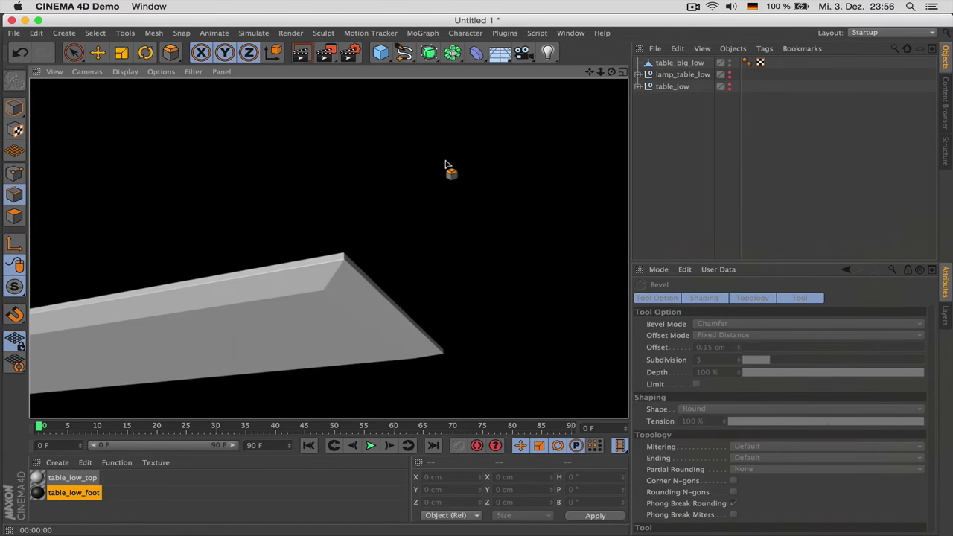
{"action": "key", "text": "super+Tab"}
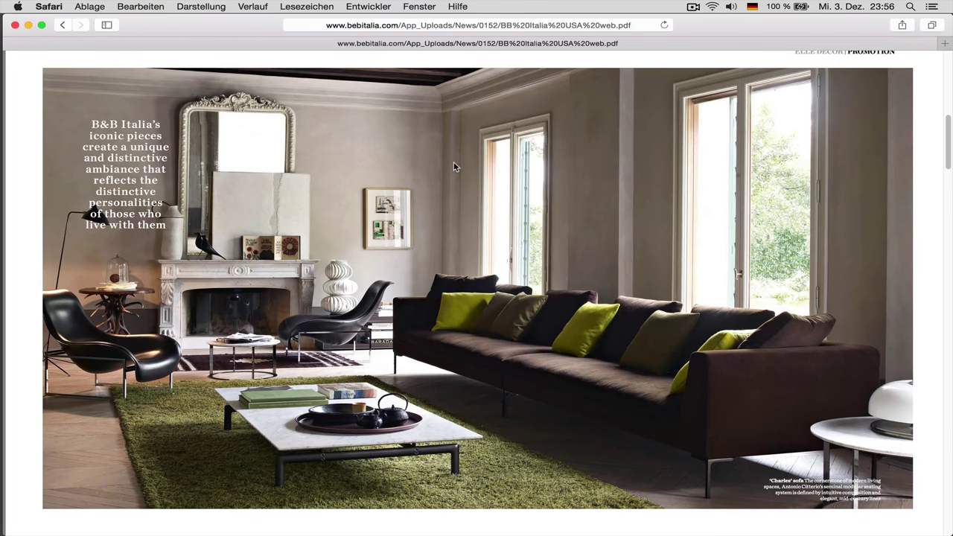
Switch back to Cinema 4D and set table_big_low's Y position to 18 cm in model mode.
{"action": "key", "text": "super+Tab"}
{"action": "left_click", "coordinate": [679, 62]}
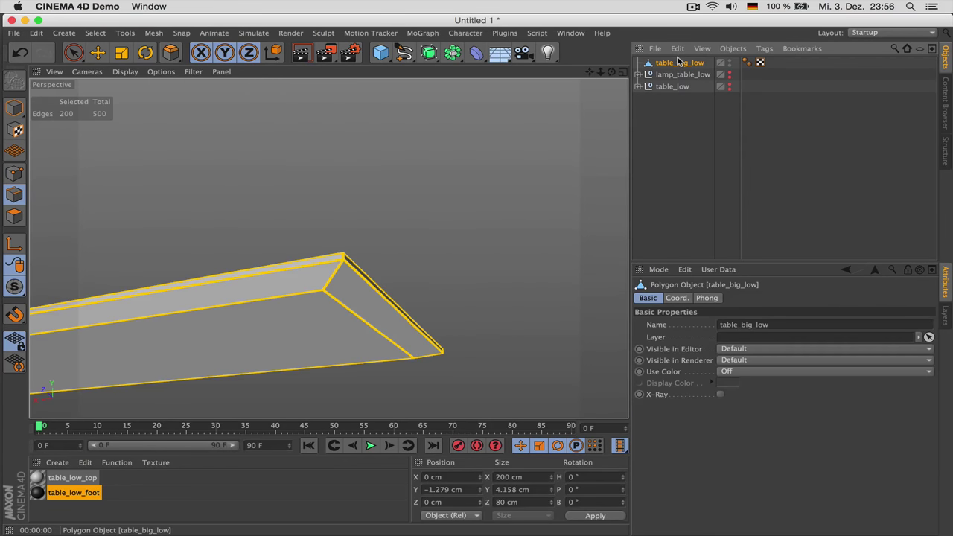
{"action": "left_click", "coordinate": [678, 298]}
{"action": "left_click", "coordinate": [14, 108]}
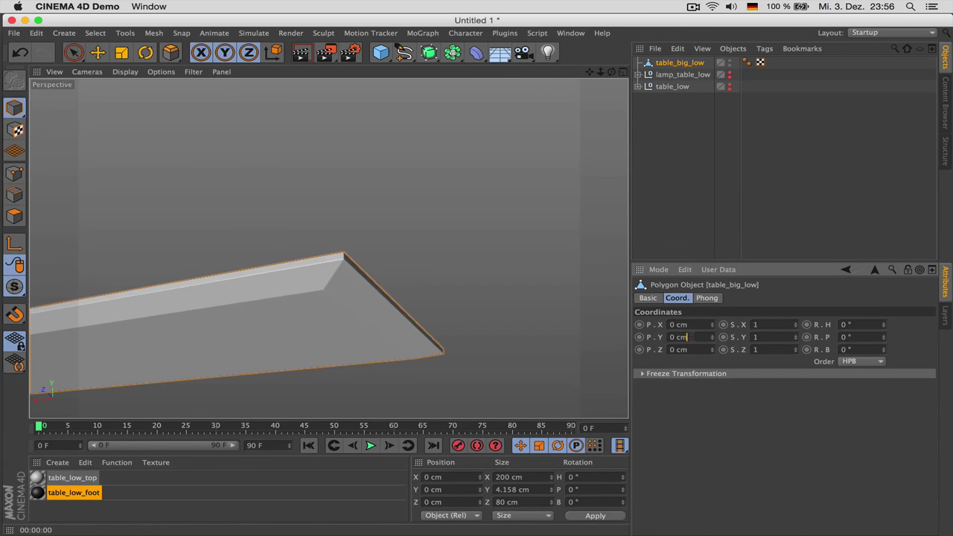
{"action": "type", "text": "18"}
{"action": "key", "text": "Return"}
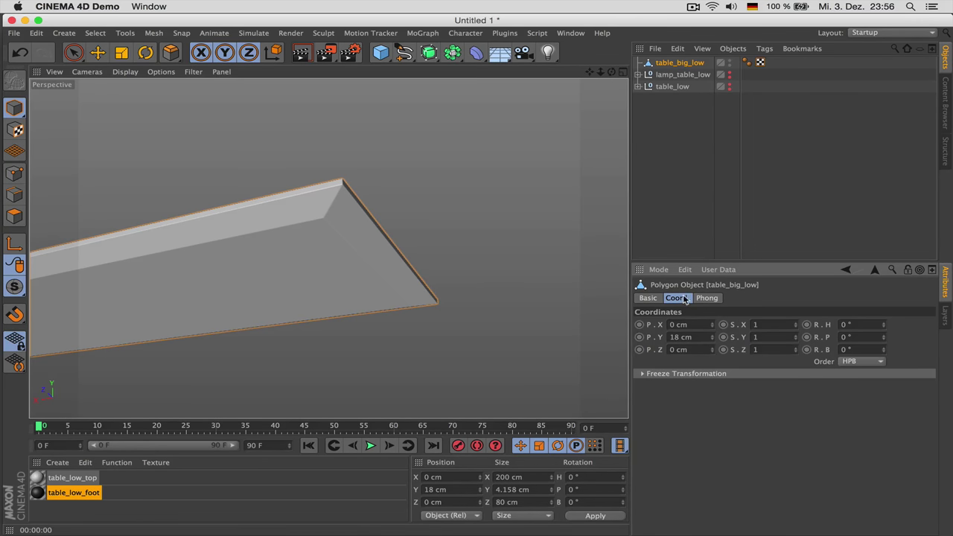
{"action": "left_click_drag", "start_coordinate": [612, 72], "coordinate": [567, 108]}
{"action": "key", "text": "super+Tab"}
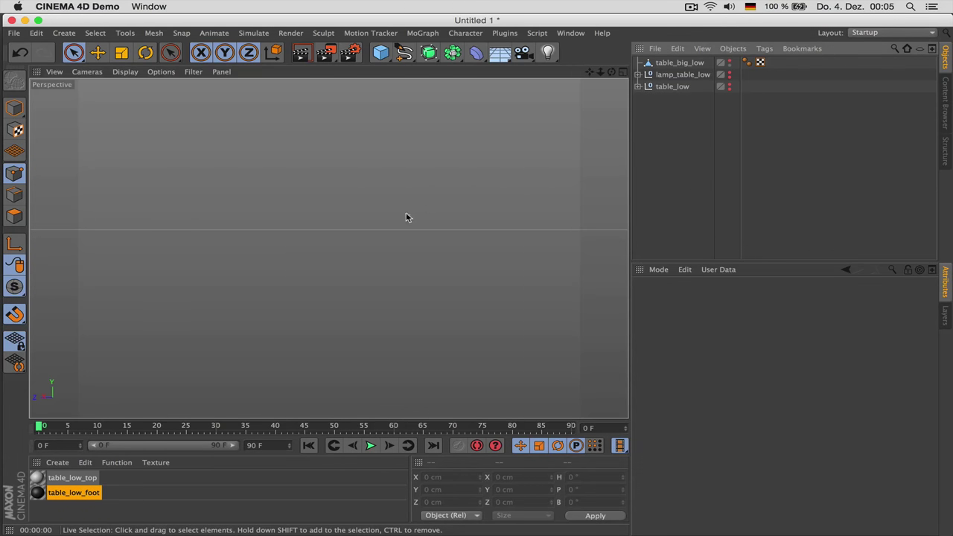
Show table_big_low in the viewport and add a cylinder primitive oriented along +Z.
{"action": "left_click", "coordinate": [729, 61]}
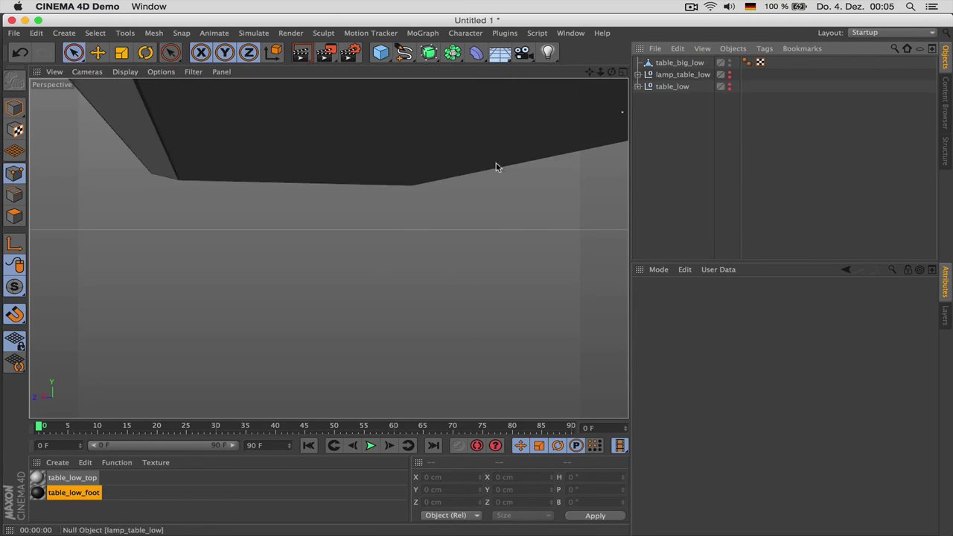
{"action": "scroll", "coordinate": [433, 199], "scroll_direction": "down", "scroll_amount": 4}
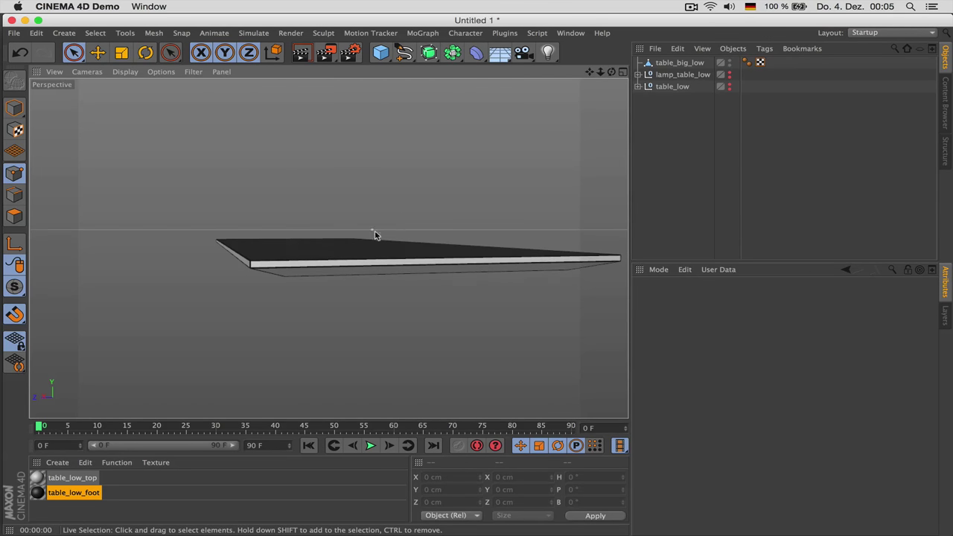
{"action": "left_click_drag", "start_coordinate": [376, 235], "coordinate": [428, 268], "text": "alt"}
{"action": "left_click_drag", "start_coordinate": [380, 51], "coordinate": [649, 74]}
{"action": "scroll", "coordinate": [405, 219], "scroll_direction": "down", "scroll_amount": 3}
{"action": "left_click", "coordinate": [744, 373]}
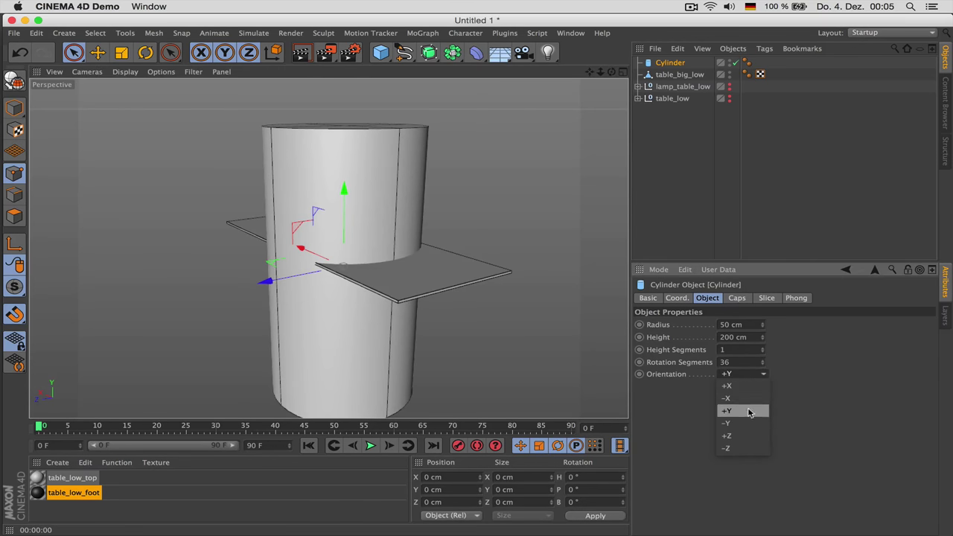
{"action": "left_click", "coordinate": [745, 436]}
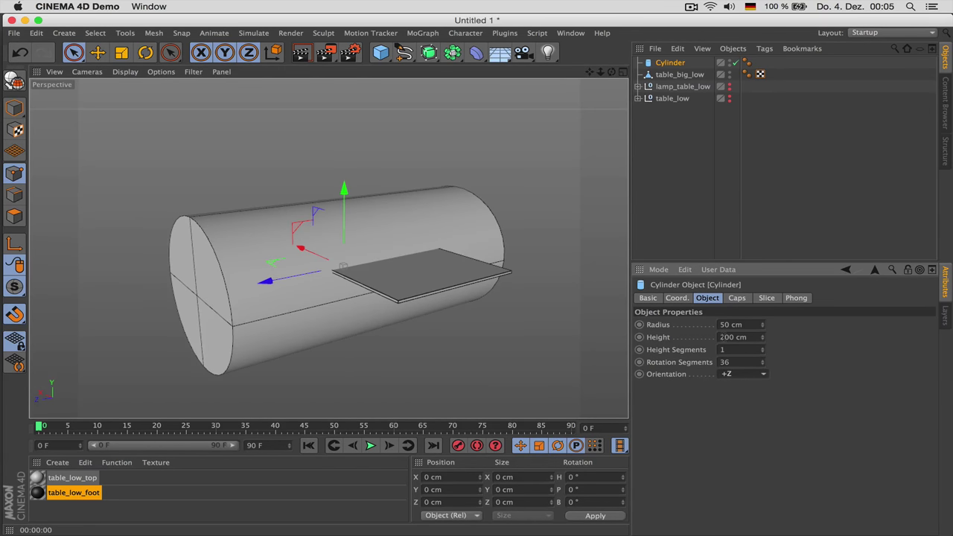
Set the cylinder's radius to 2.4 cm and its height to 60 cm.
{"action": "double_click", "coordinate": [745, 325]}
{"action": "type", "text": "2"}
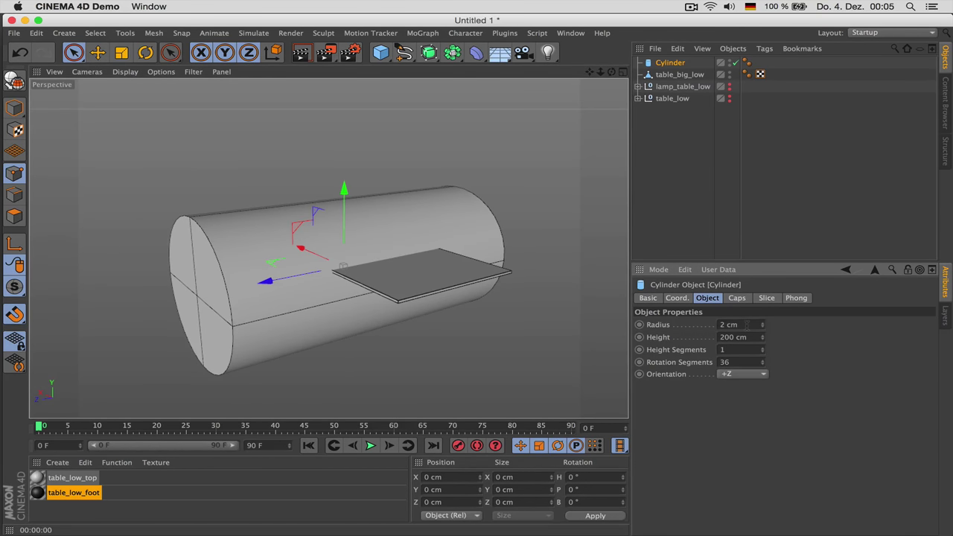
{"action": "key", "text": "Return"}
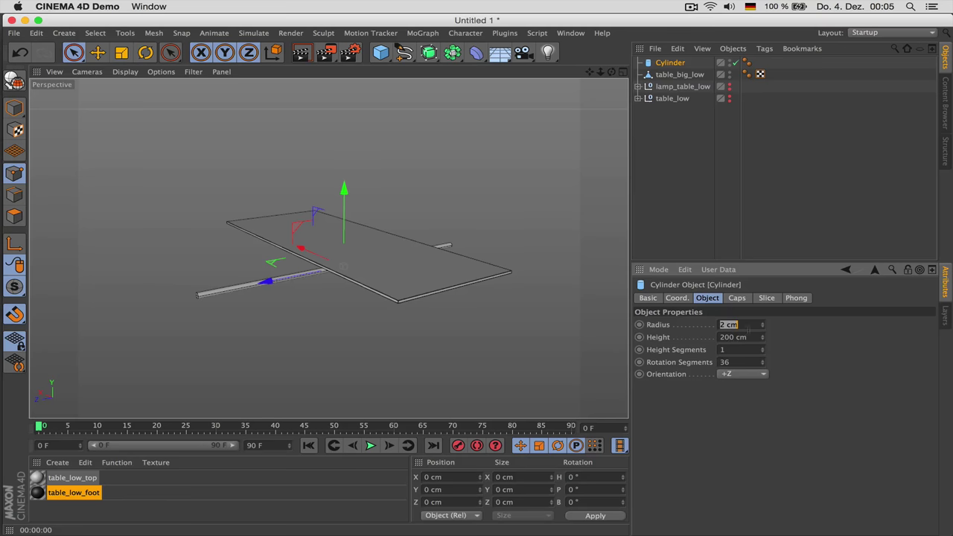
{"action": "left_click", "coordinate": [730, 324]}
{"action": "type", "text": ".4"}
{"action": "key", "text": "Return"}
{"action": "double_click", "coordinate": [737, 337]}
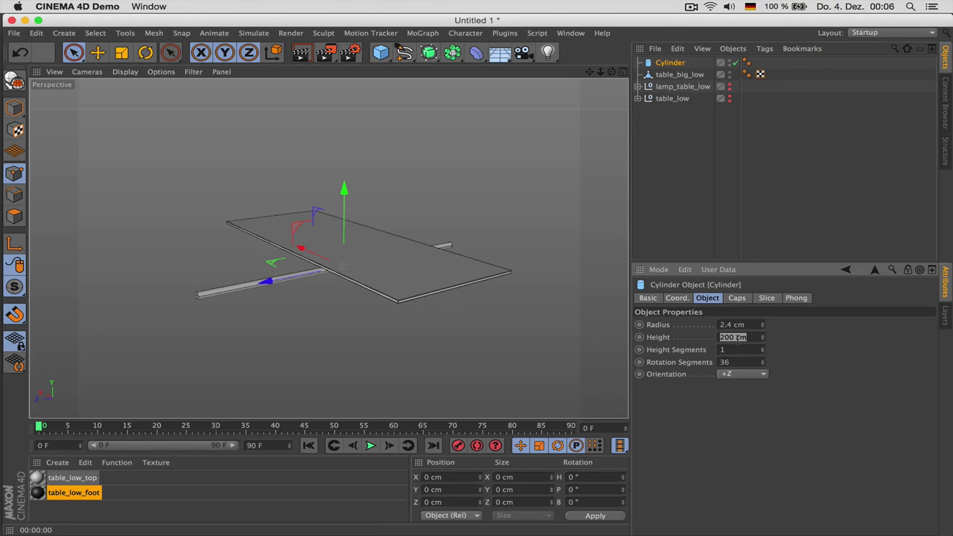
{"action": "type", "text": "60"}
{"action": "key", "text": "Return"}
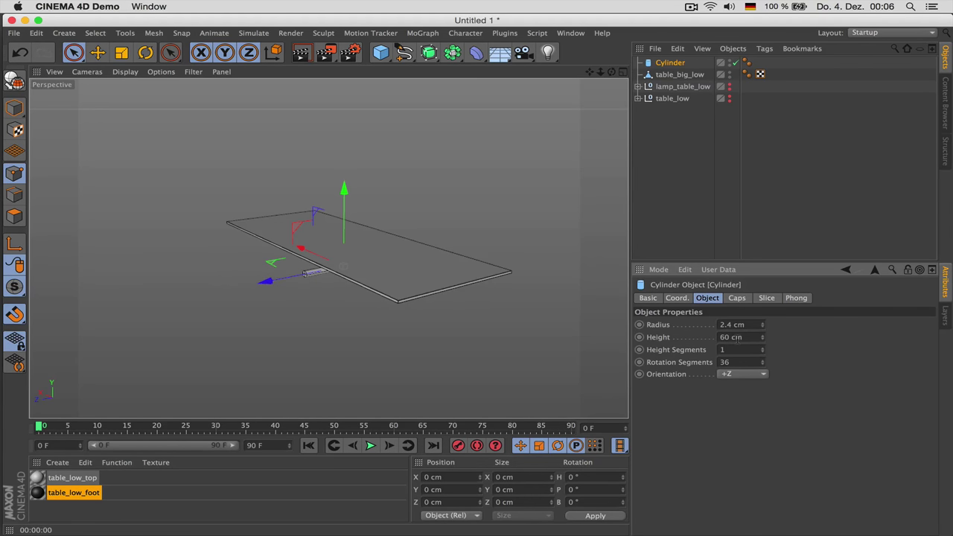
Fit the cylinder to the tabletop's inner underside outline in the top view, trying a height of 70 cm and settling on 65 cm.
{"action": "middle_click", "coordinate": [387, 258]}
{"action": "middle_click", "coordinate": [521, 162]}
{"action": "scroll", "coordinate": [521, 162], "scroll_direction": "up", "scroll_amount": 2}
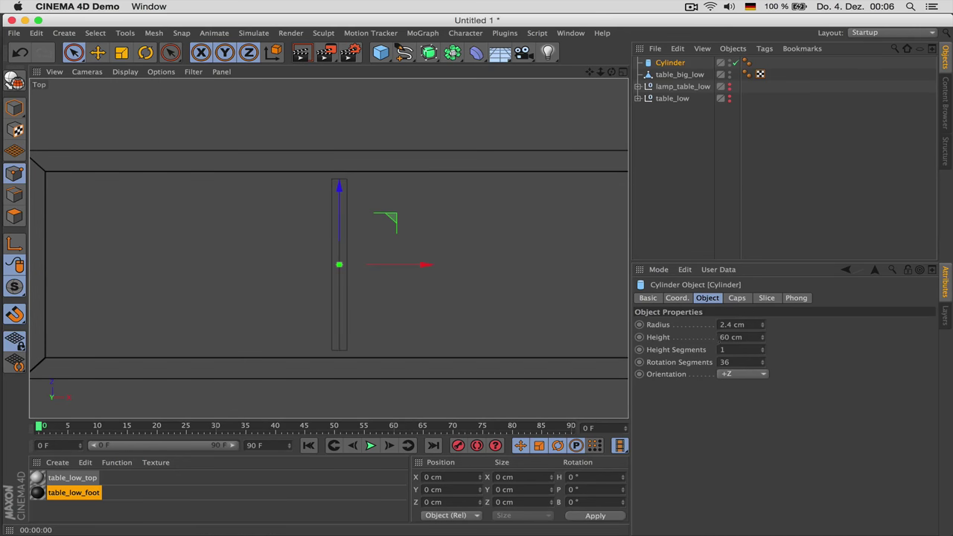
{"action": "left_click", "coordinate": [721, 336]}
{"action": "key", "text": "Return"}
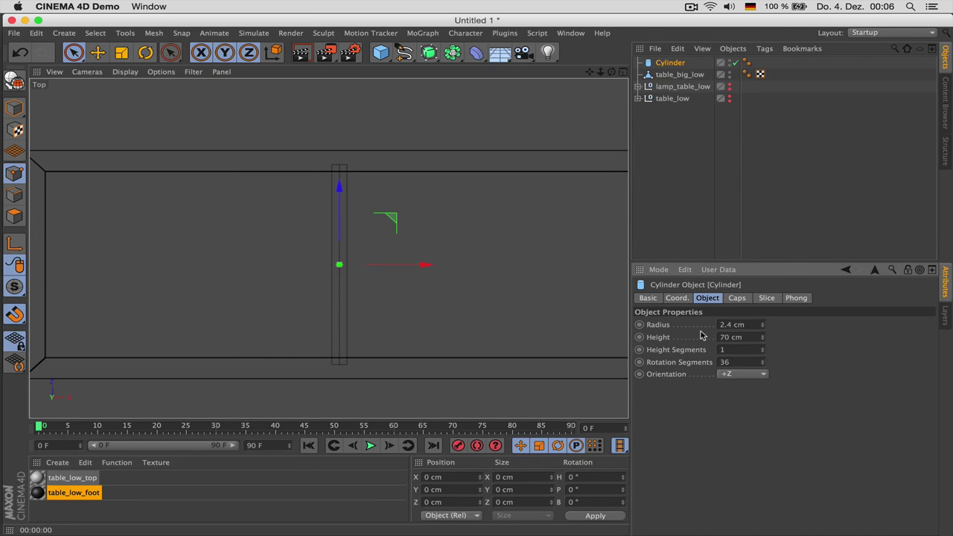
{"action": "left_click_drag", "start_coordinate": [729, 338], "coordinate": [709, 332]}
{"action": "scroll", "coordinate": [426, 249], "scroll_direction": "down", "scroll_amount": 2}
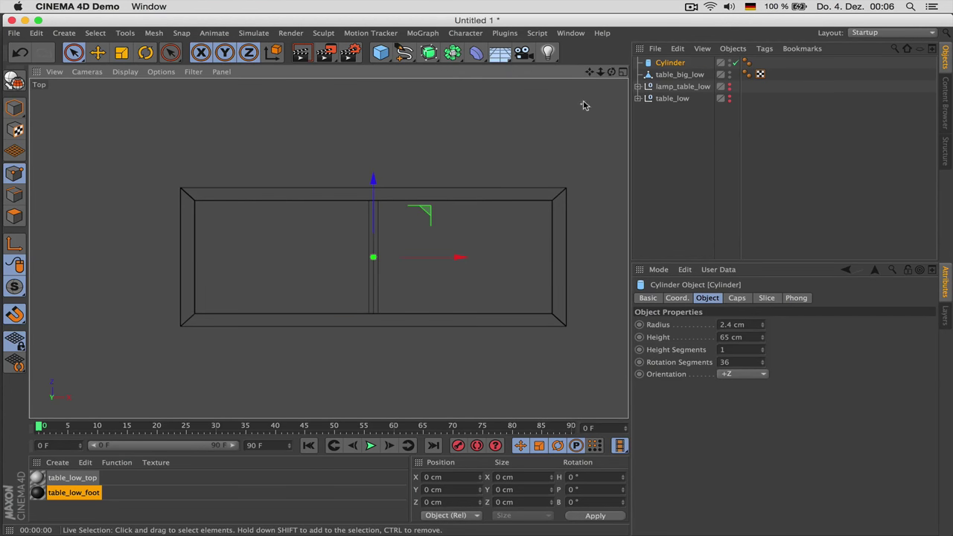
{"action": "left_click_drag", "start_coordinate": [590, 72], "coordinate": [328, 248]}
{"action": "middle_click", "coordinate": [426, 226]}
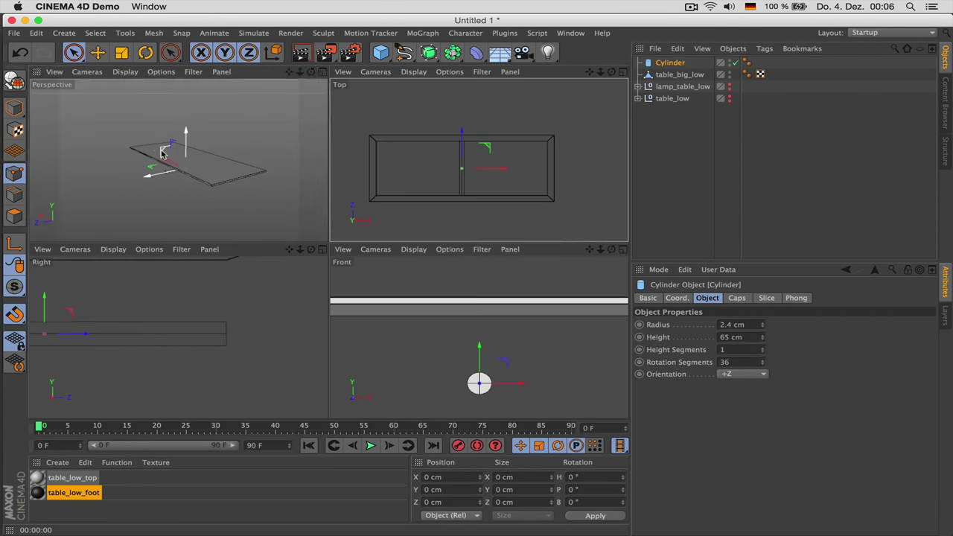
{"action": "middle_click", "coordinate": [158, 146]}
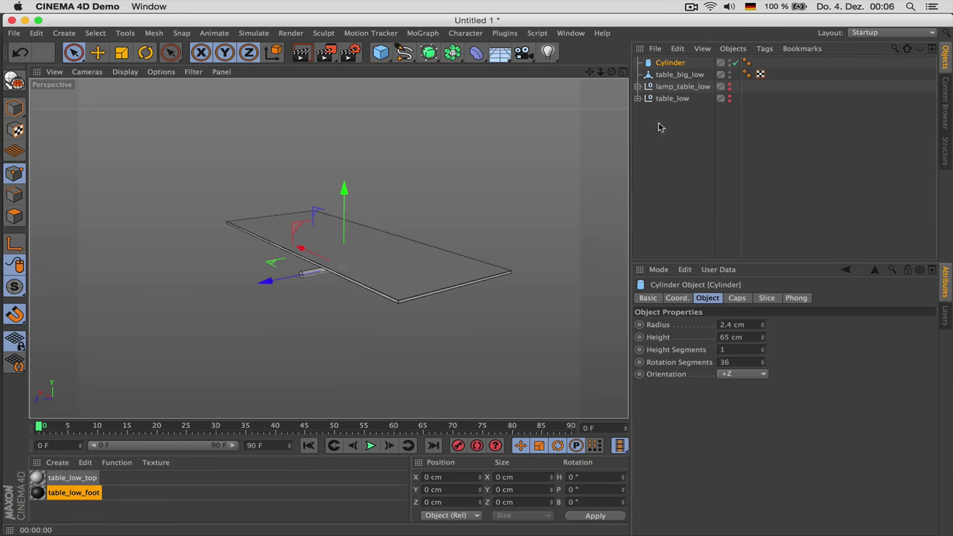
Hide table_big_low in the viewport and remove the cylinder's end caps.
{"action": "double_click", "coordinate": [730, 72]}
{"action": "scroll", "coordinate": [368, 276], "scroll_direction": "up", "scroll_amount": 5}
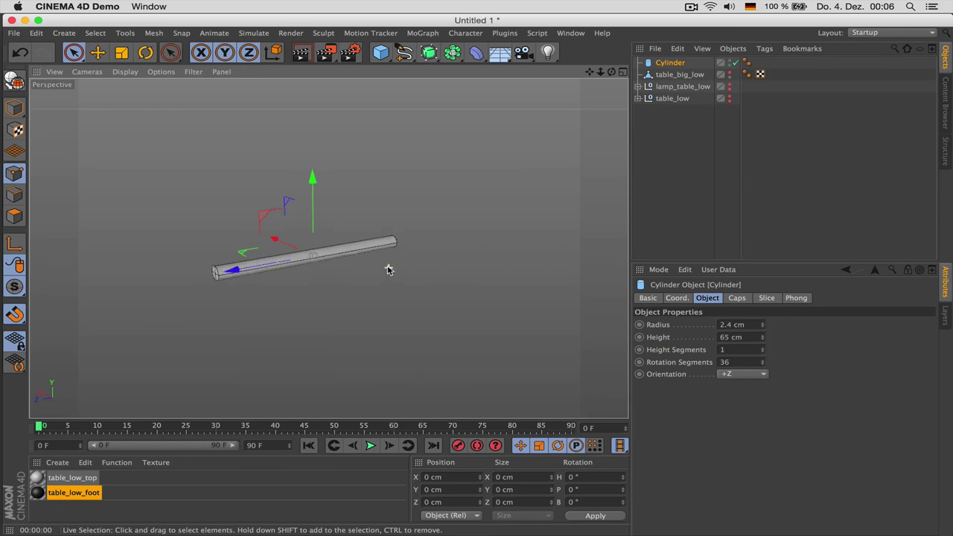
{"action": "left_click", "coordinate": [747, 300]}
{"action": "left_click", "coordinate": [688, 324]}
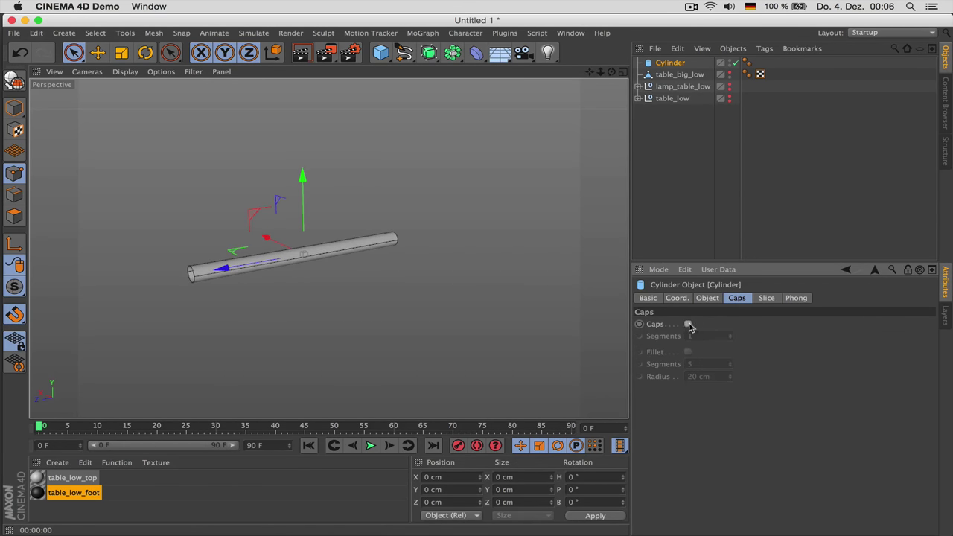
{"action": "scroll", "coordinate": [179, 283], "scroll_direction": "up", "scroll_amount": 2}
Display full wireframe lines instead of isoparms and set the cylinder's rotation segments to 12.
{"action": "left_click", "coordinate": [714, 299]}
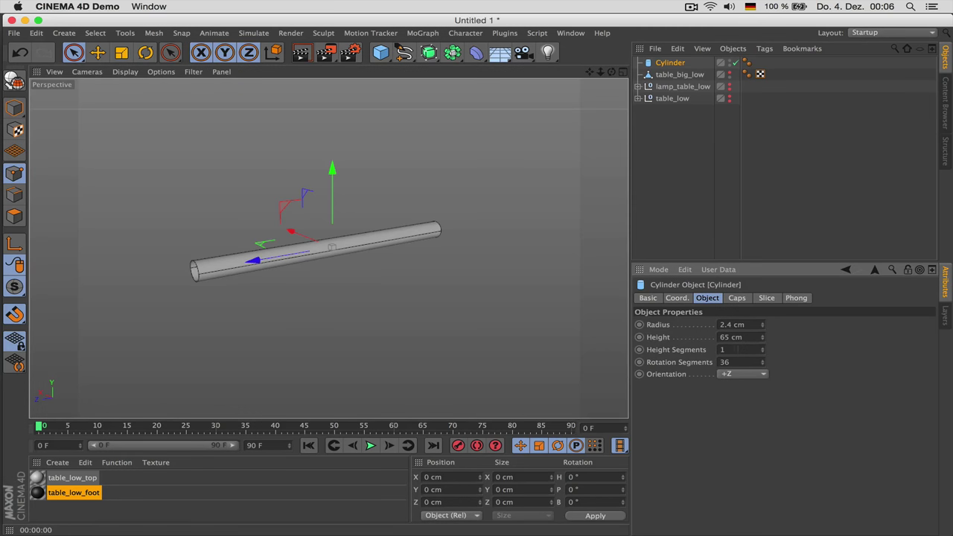
{"action": "scroll", "coordinate": [305, 278], "scroll_direction": "up", "scroll_amount": 1}
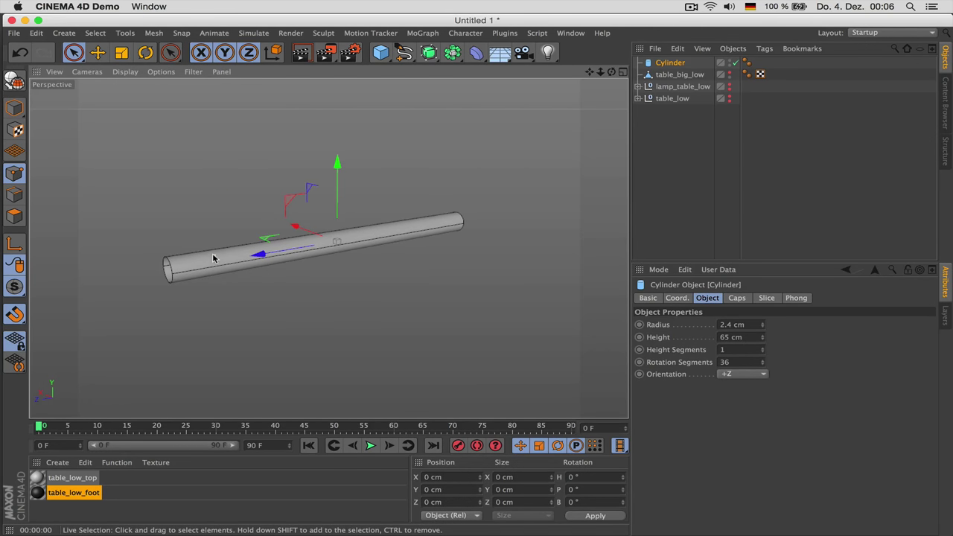
{"action": "left_click", "coordinate": [125, 71]}
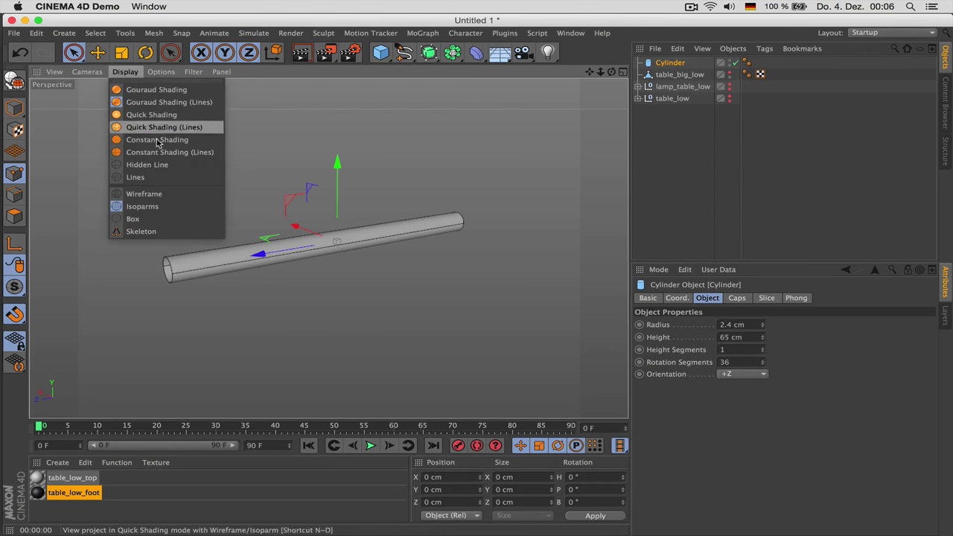
{"action": "left_click", "coordinate": [162, 180]}
{"action": "scroll", "coordinate": [164, 222], "scroll_direction": "up", "scroll_amount": 3}
{"action": "left_click", "coordinate": [744, 362]}
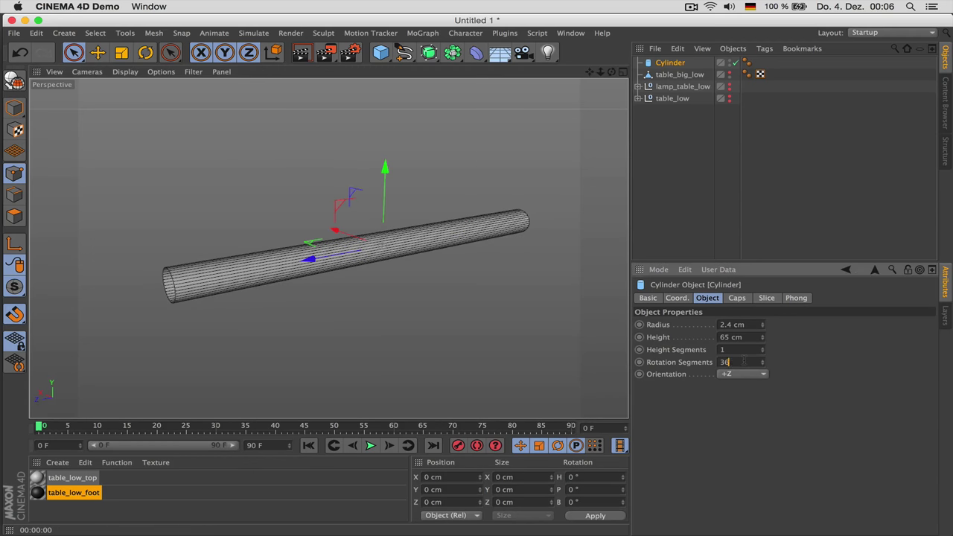
{"action": "type", "text": "12"}
{"action": "key", "text": "Return"}
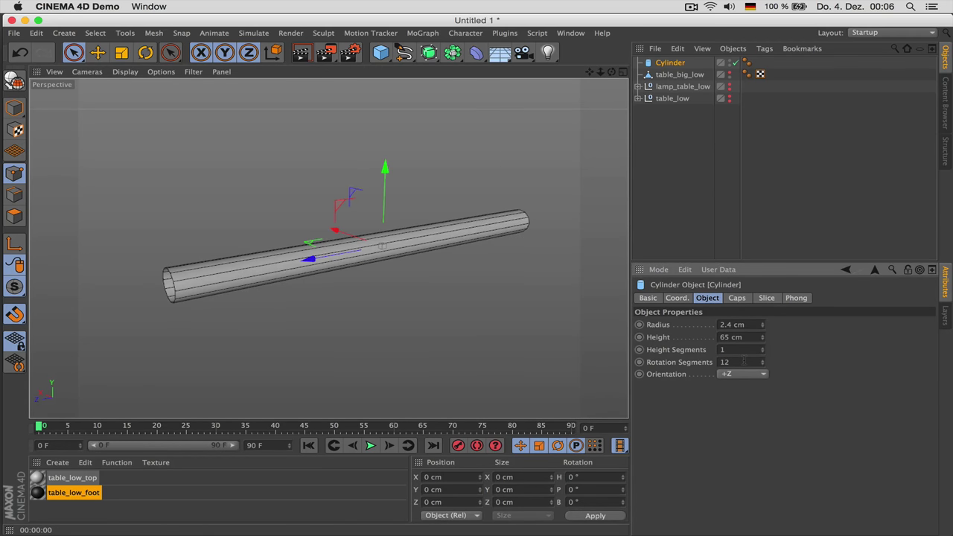
Set the cylinder's rotation segments to 8 and switch back to Cinema 4D from the reference photo in ScreenFlow.
{"action": "scroll", "coordinate": [238, 284], "scroll_direction": "up", "scroll_amount": 2}
{"action": "left_click_drag", "start_coordinate": [173, 279], "coordinate": [291, 277], "text": "alt"}
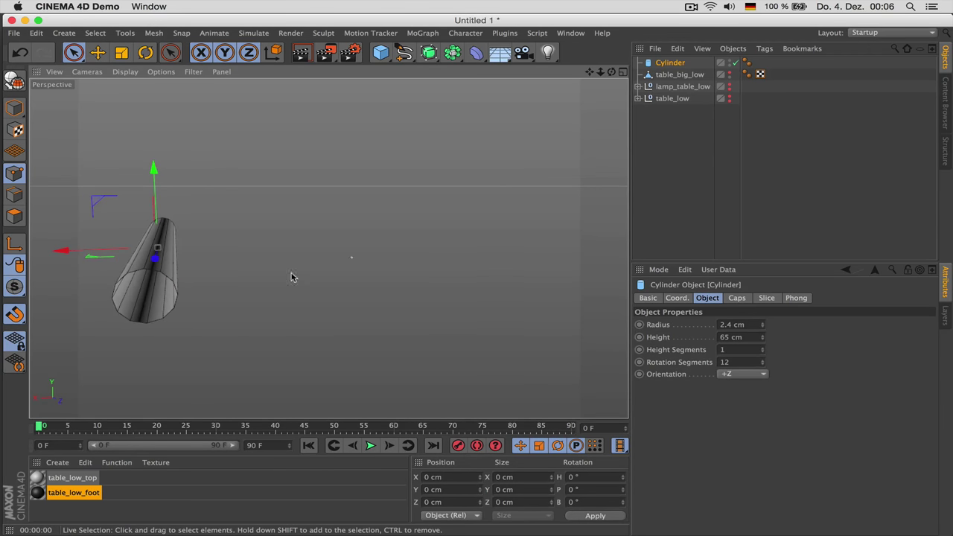
{"action": "left_click_drag", "start_coordinate": [146, 273], "coordinate": [186, 322], "text": "alt"}
{"action": "double_click", "coordinate": [730, 361]}
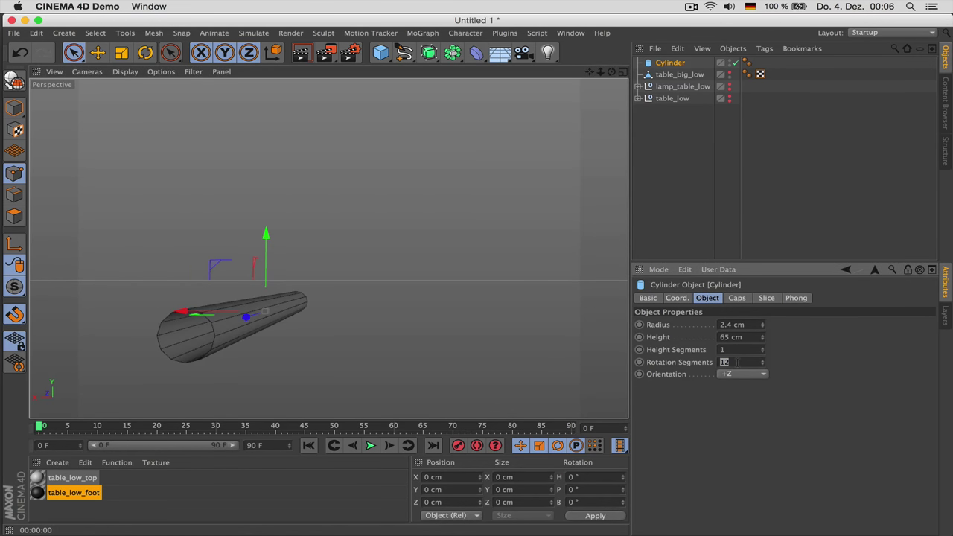
{"action": "type", "text": "8"}
{"action": "key", "text": "Return"}
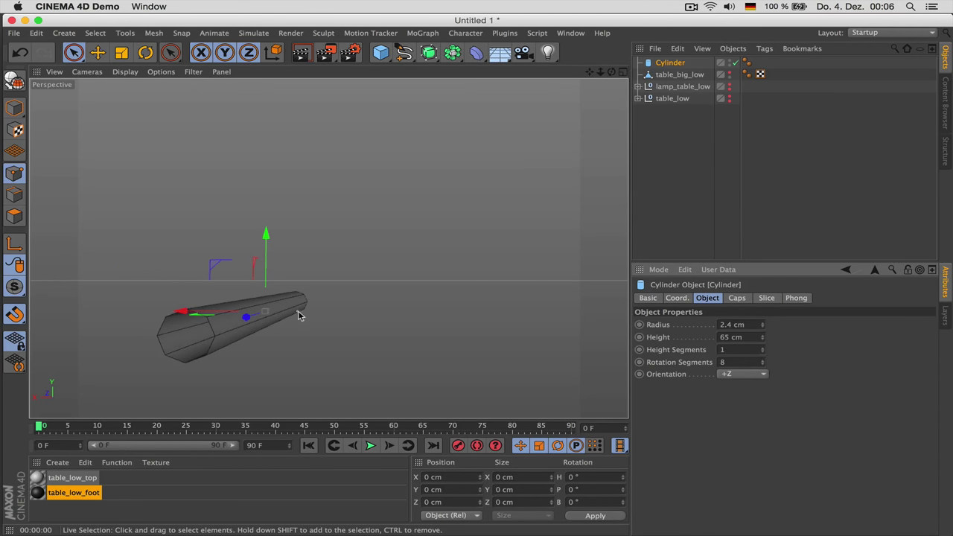
{"action": "left_click_drag", "start_coordinate": [309, 327], "coordinate": [195, 333], "text": "alt"}
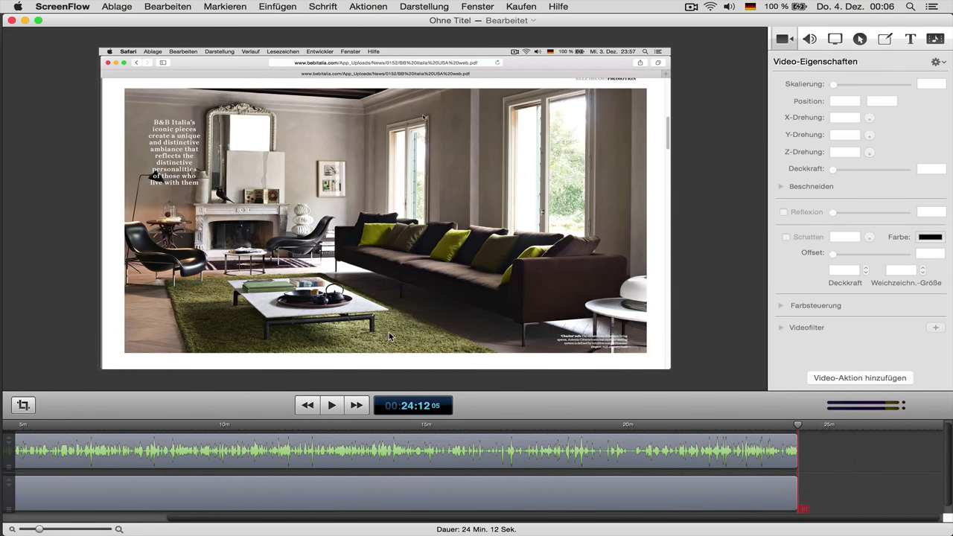
{"action": "key", "text": "super+Tab"}
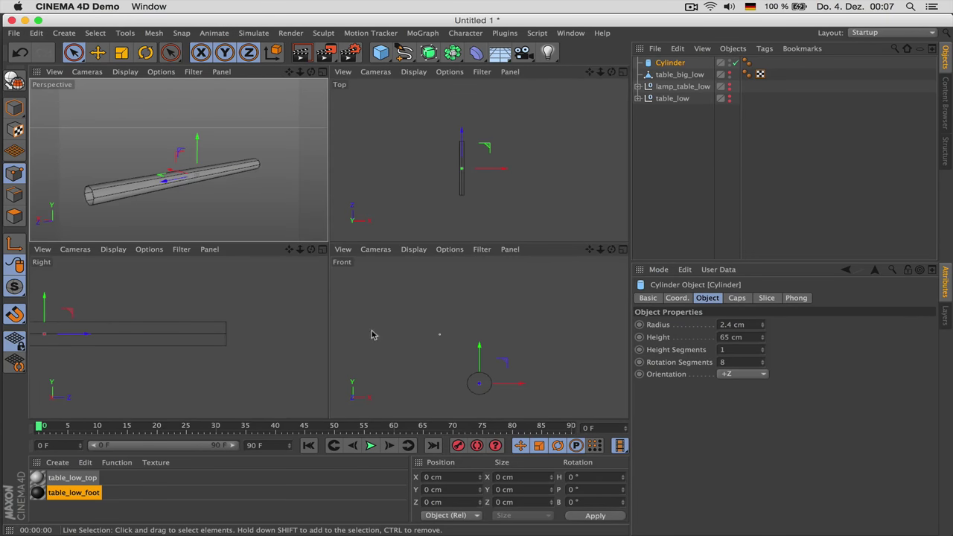
Convert the cylinder to an editable polygon object, working in the enlarged Right view.
{"action": "middle_click", "coordinate": [324, 321]}
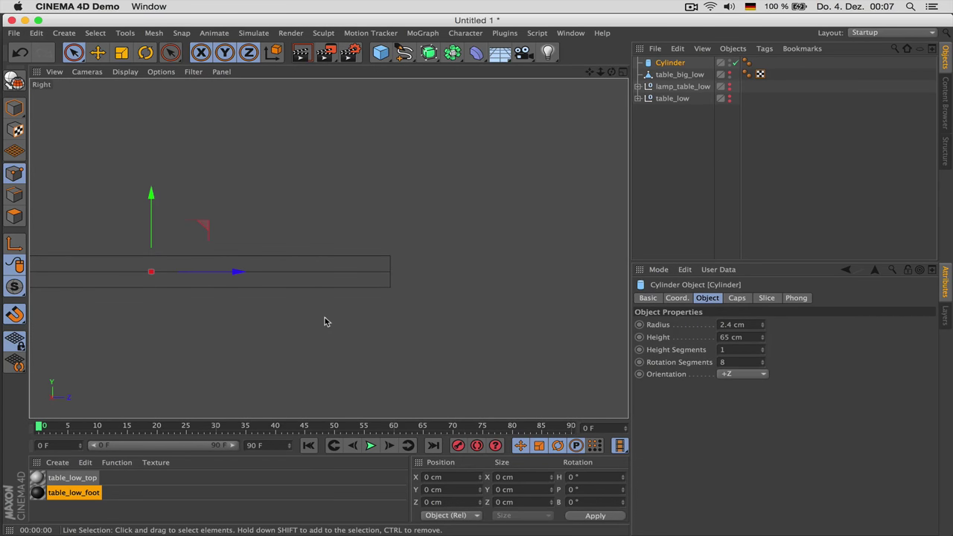
{"action": "key", "text": "s"}
{"action": "scroll", "coordinate": [252, 276], "scroll_direction": "down", "scroll_amount": 2}
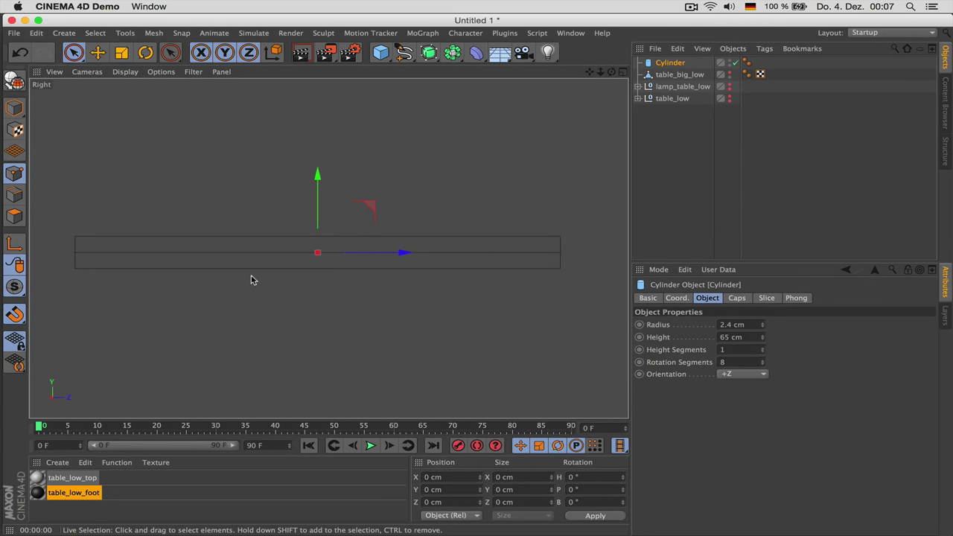
{"action": "key", "text": "c"}
Set the Knife to Line mode with Single, Restrict to Selection and Visible Only off, and disable component snapping.
{"action": "key", "text": "k"}
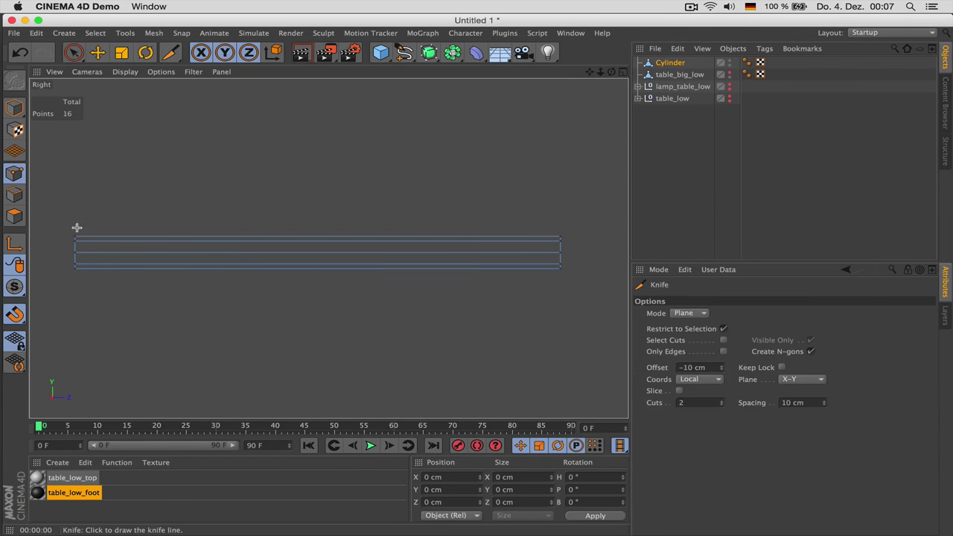
{"action": "left_click", "coordinate": [688, 313]}
{"action": "left_click", "coordinate": [690, 314]}
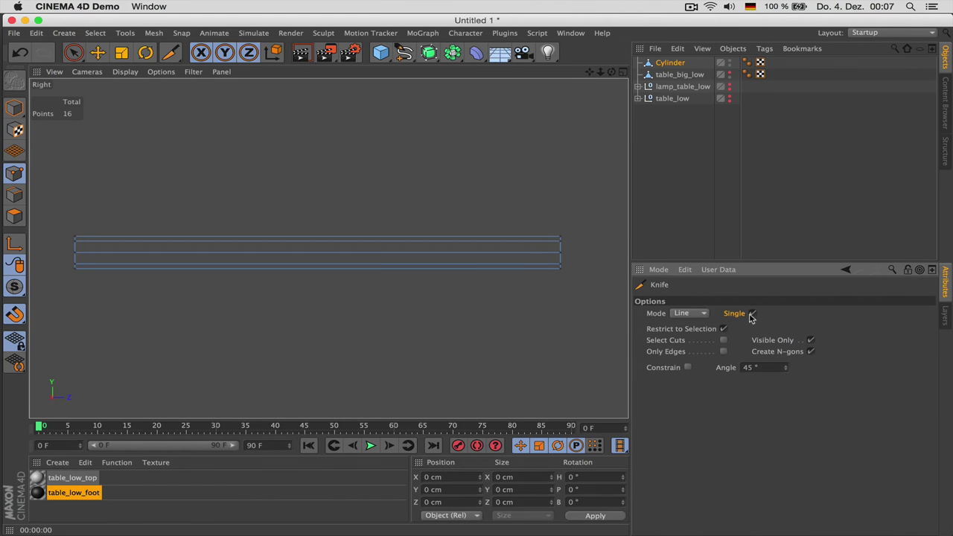
{"action": "left_click", "coordinate": [723, 329]}
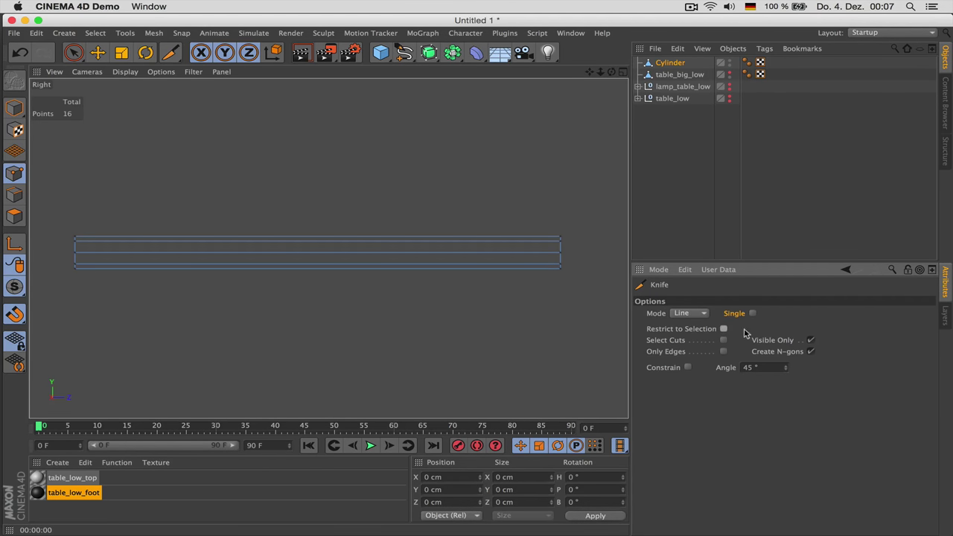
{"action": "left_click", "coordinate": [810, 340]}
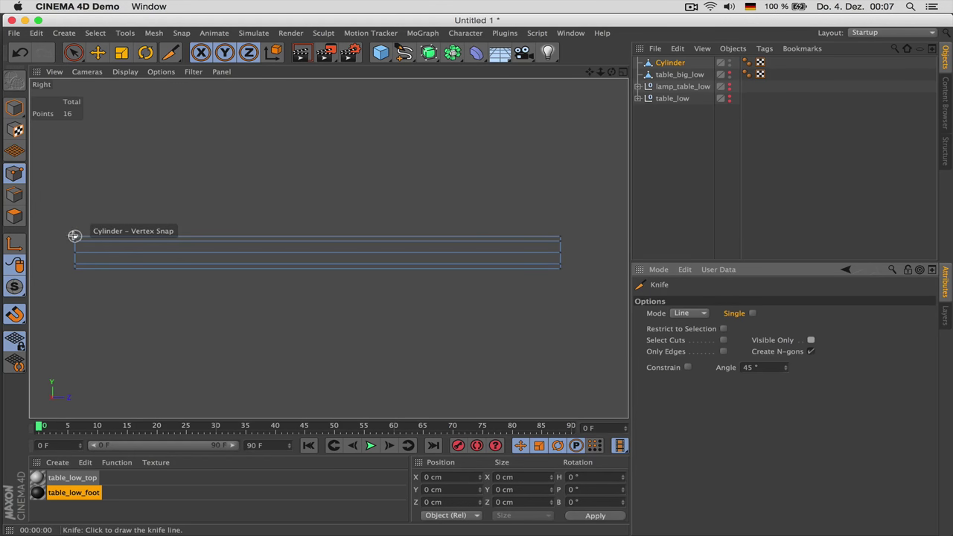
{"action": "left_click_drag", "start_coordinate": [15, 313], "coordinate": [66, 139]}
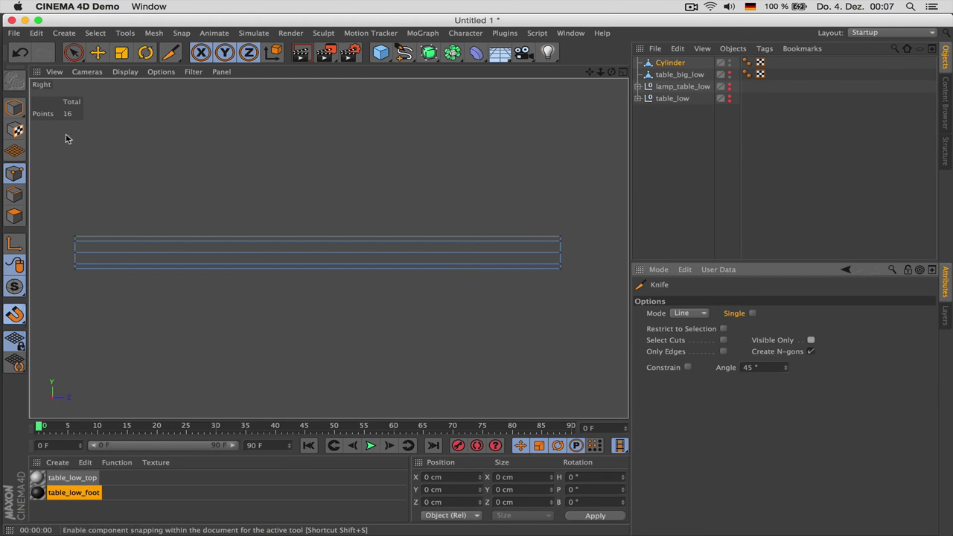
Cut the cylinder diagonally through at both ends, running from each upper corner down toward the middle.
{"action": "left_click", "coordinate": [75, 237]}
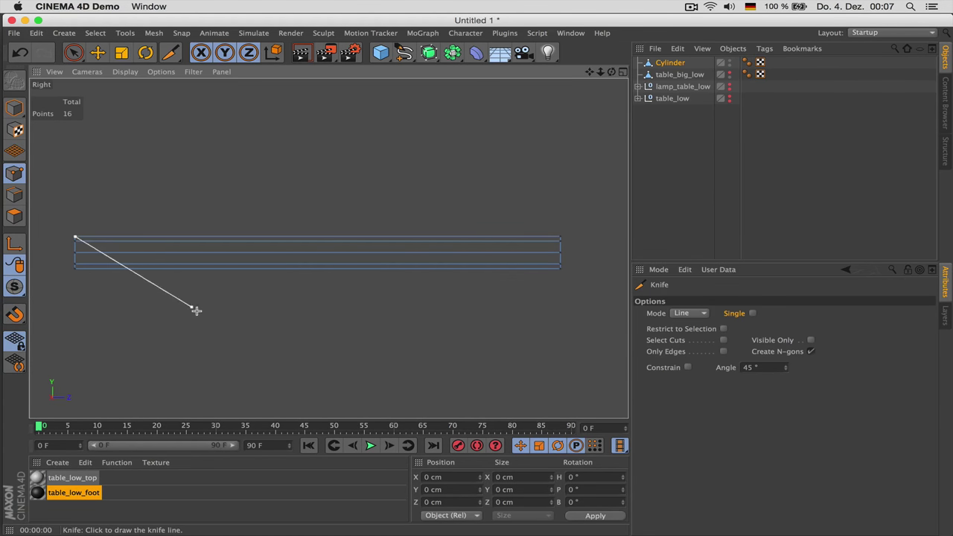
{"action": "left_click", "coordinate": [217, 328]}
{"action": "left_click", "coordinate": [552, 236]}
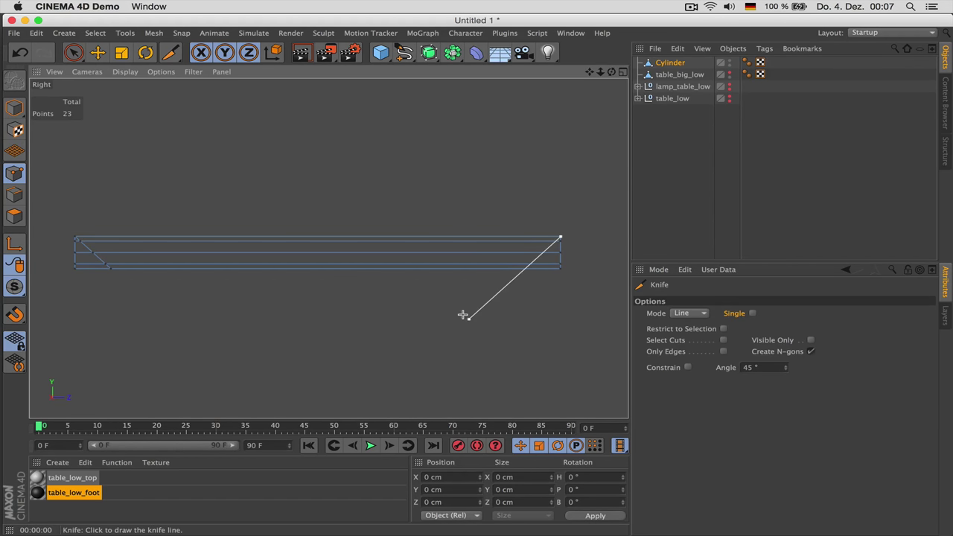
{"action": "left_click", "coordinate": [462, 317]}
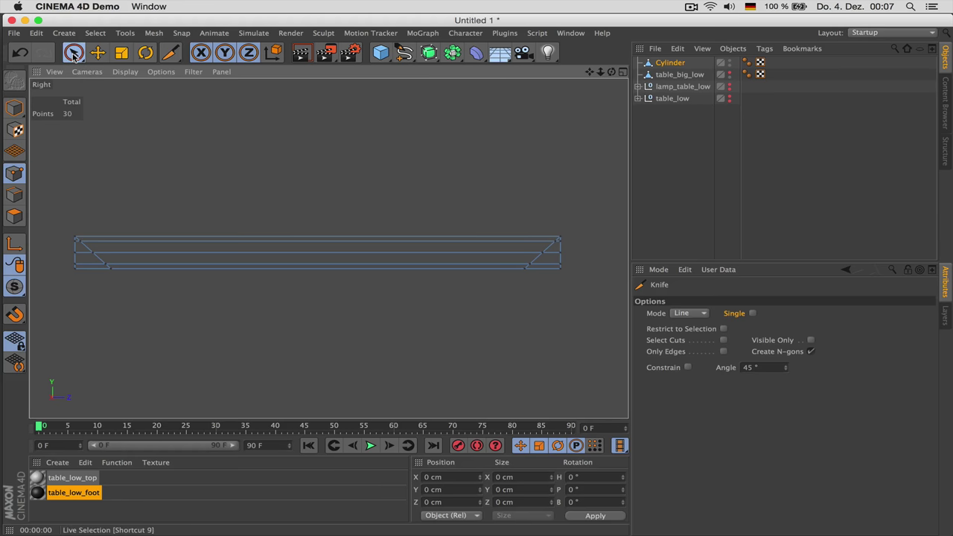
Select the end points outside the two diagonal cuts with Polygon Selection and delete them to leave mitered ends.
{"action": "left_click_drag", "start_coordinate": [73, 53], "coordinate": [142, 134]}
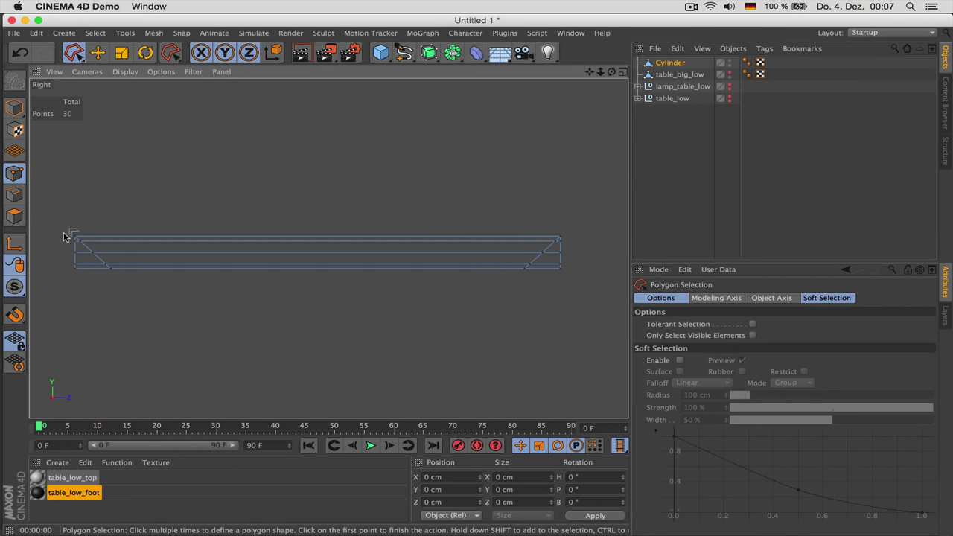
{"action": "left_click", "coordinate": [124, 284]}
{"action": "left_click", "coordinate": [56, 266]}
{"action": "left_click", "coordinate": [67, 237]}
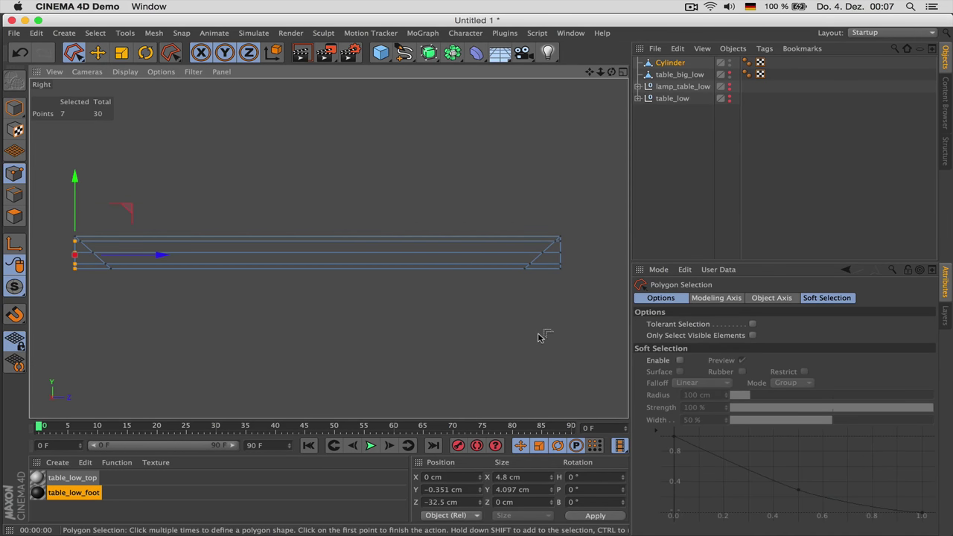
{"action": "key", "text": "Delete"}
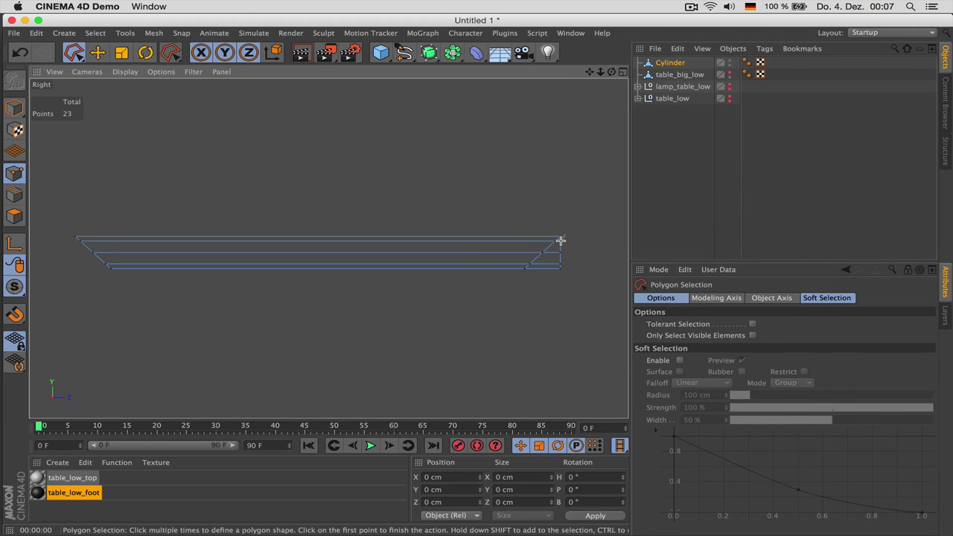
{"action": "left_click", "coordinate": [527, 298]}
{"action": "left_click", "coordinate": [591, 298]}
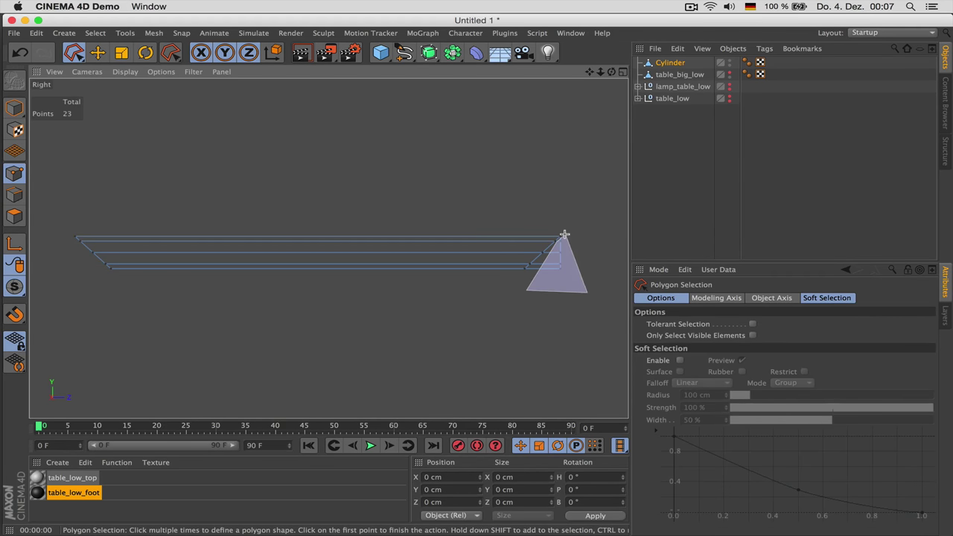
{"action": "left_click", "coordinate": [564, 236]}
{"action": "key", "text": "Delete"}
Switch to edge mode in the enlarged Perspective view and set the cylinder's Y position to 12 cm.
{"action": "middle_click", "coordinate": [365, 232]}
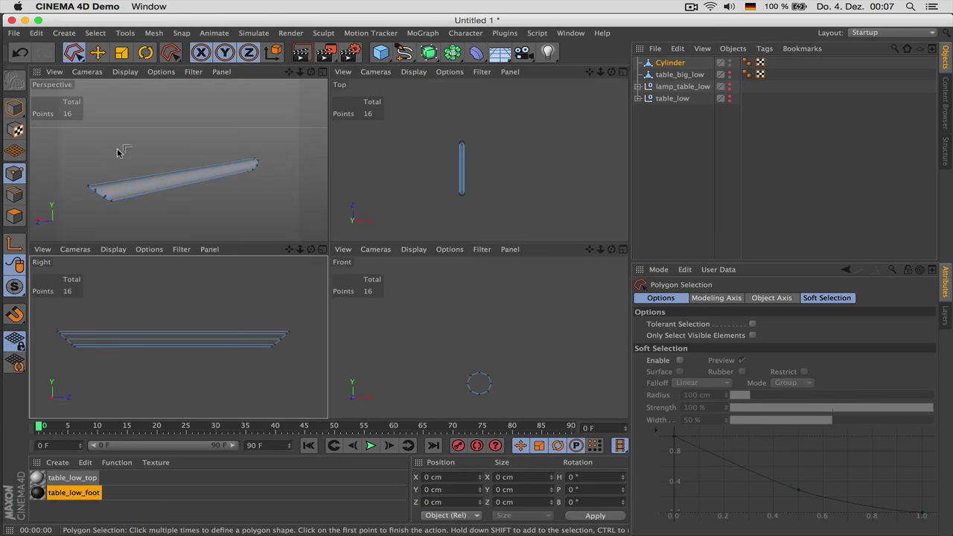
{"action": "middle_click", "coordinate": [310, 228]}
{"action": "key", "text": "Return"}
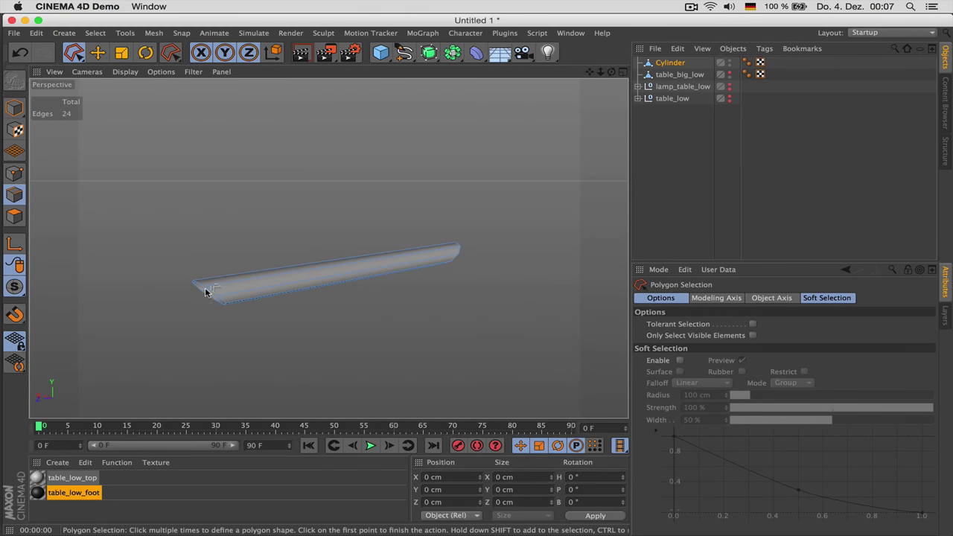
{"action": "left_click", "coordinate": [670, 64]}
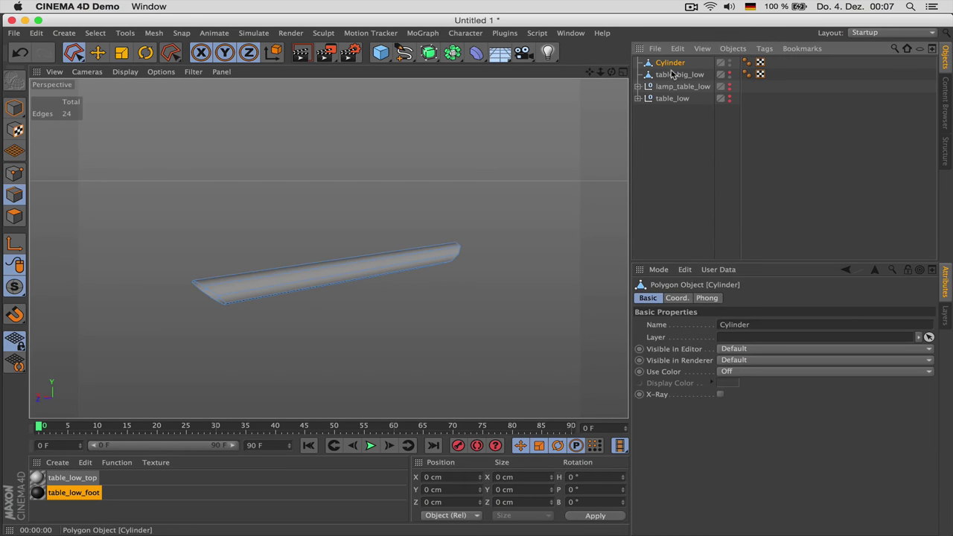
{"action": "left_click", "coordinate": [677, 298]}
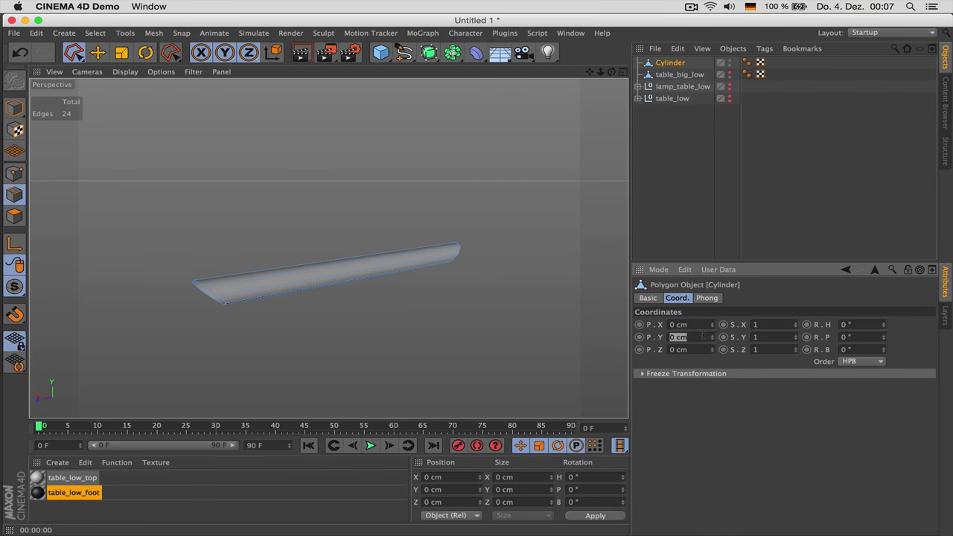
{"action": "type", "text": "12"}
{"action": "key", "text": "Return"}
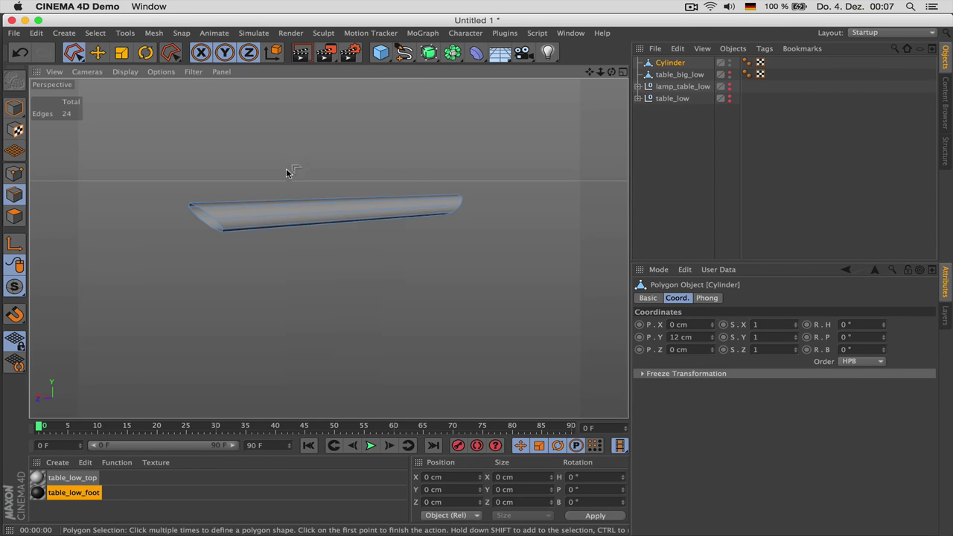
Extrude the edge loops of both mitered ends with a 0 cm offset and move them down about 10 cm as legs.
{"action": "key", "text": "u"}
{"action": "key", "text": "l"}
{"action": "left_click", "coordinate": [192, 212]}
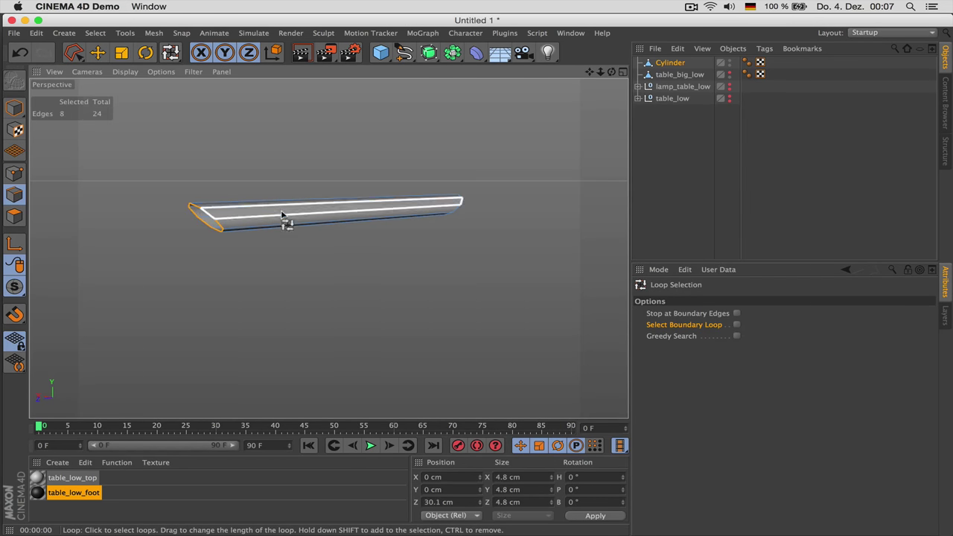
{"action": "left_click", "coordinate": [457, 202], "text": "shift"}
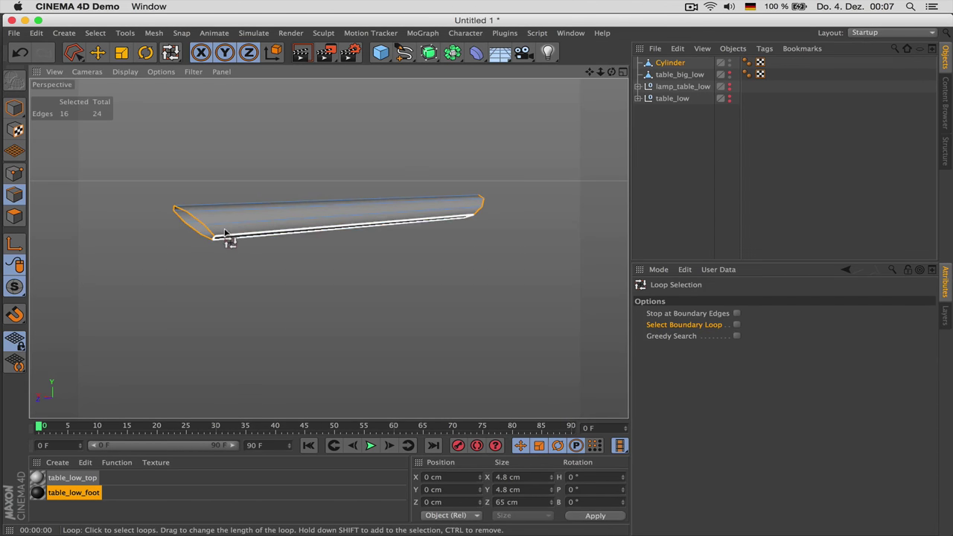
{"action": "key", "text": "d"}
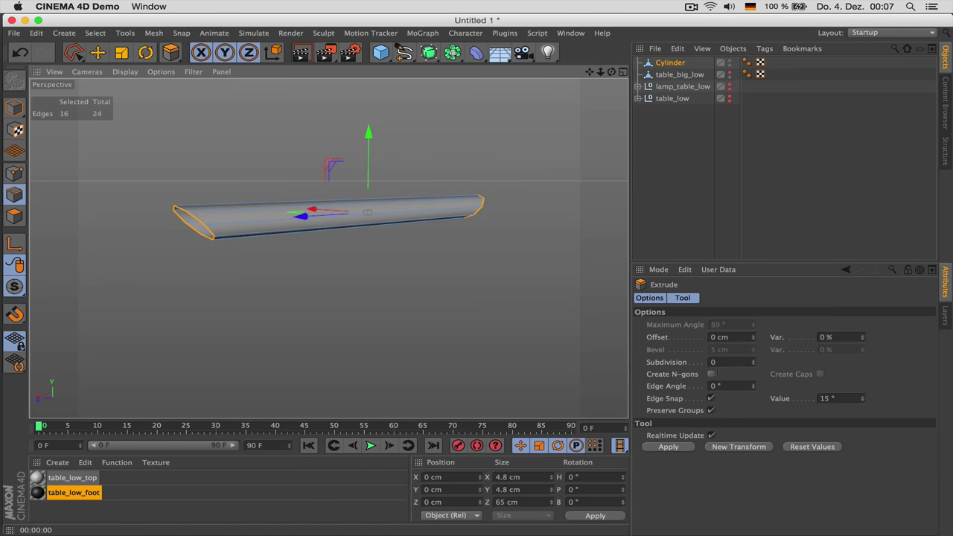
{"action": "left_click", "coordinate": [687, 341]}
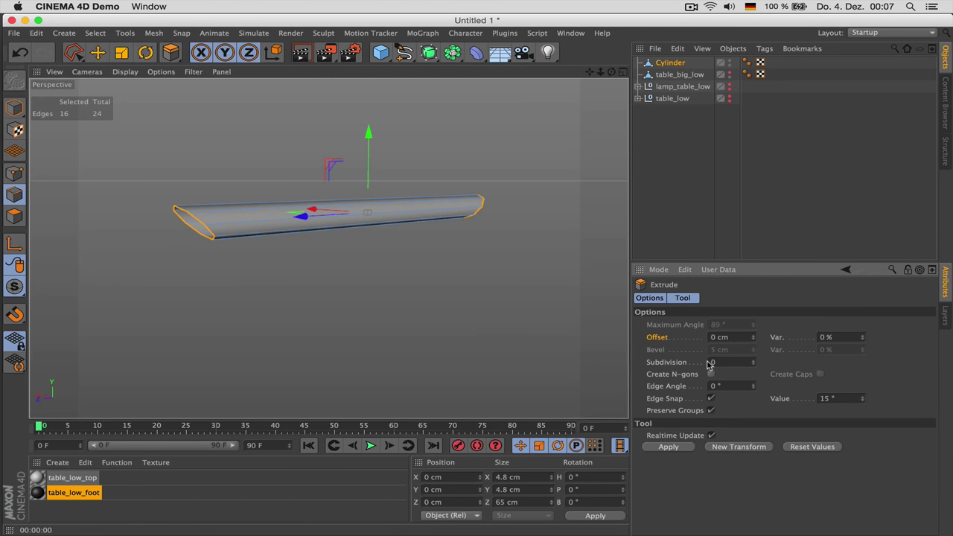
{"action": "left_click", "coordinate": [670, 447]}
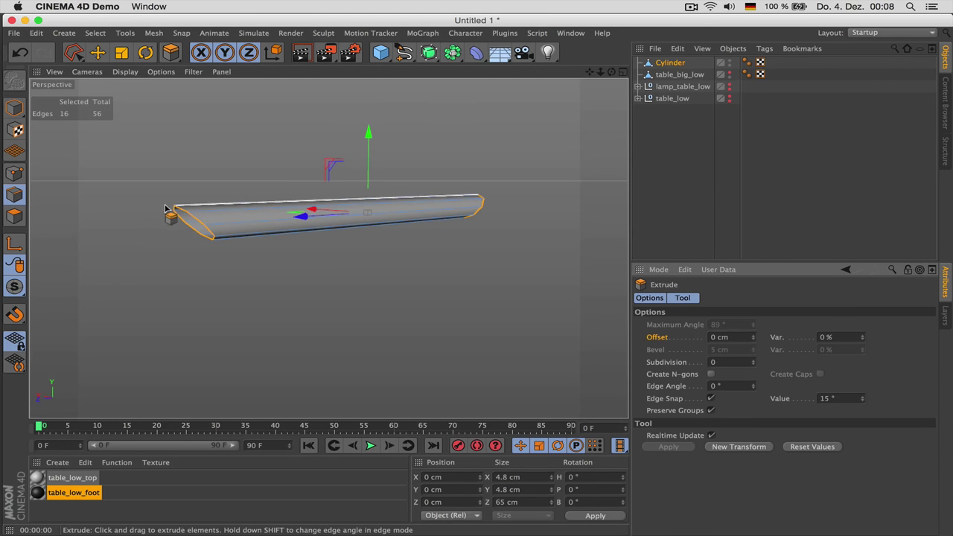
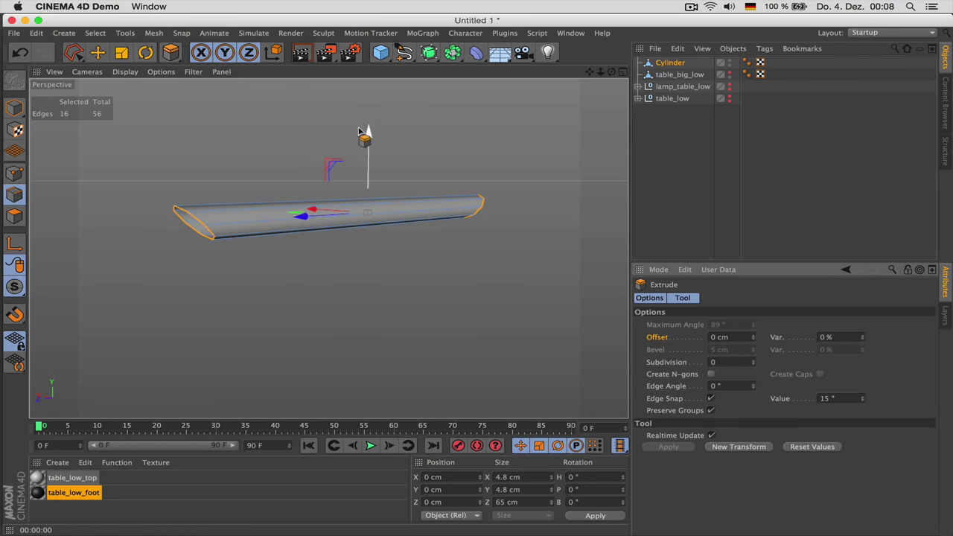
{"action": "left_click_drag", "start_coordinate": [363, 134], "coordinate": [374, 201]}
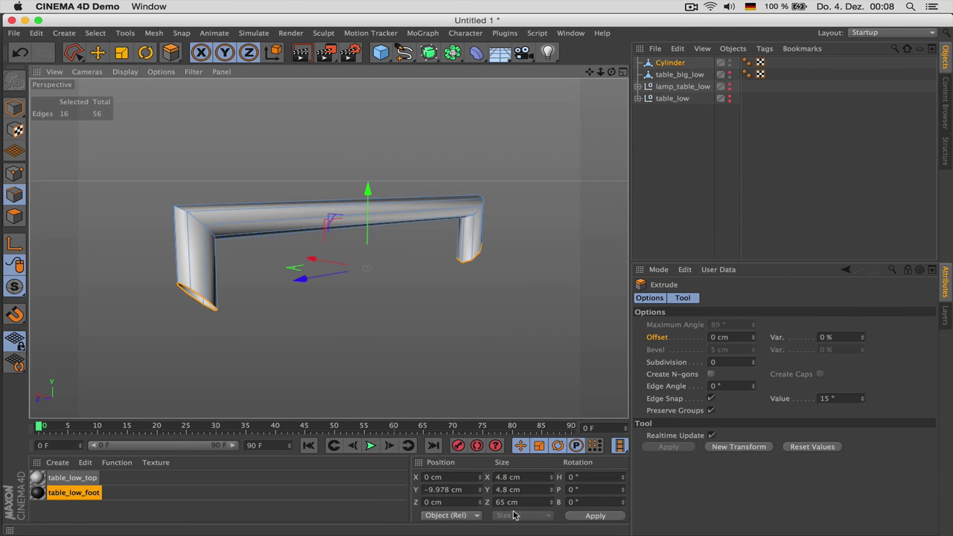
Set the selected leg-end edges to a Y position of -10 cm and flatten them to a Y size of 0 cm.
{"action": "double_click", "coordinate": [453, 489]}
{"action": "type", "text": "-10"}
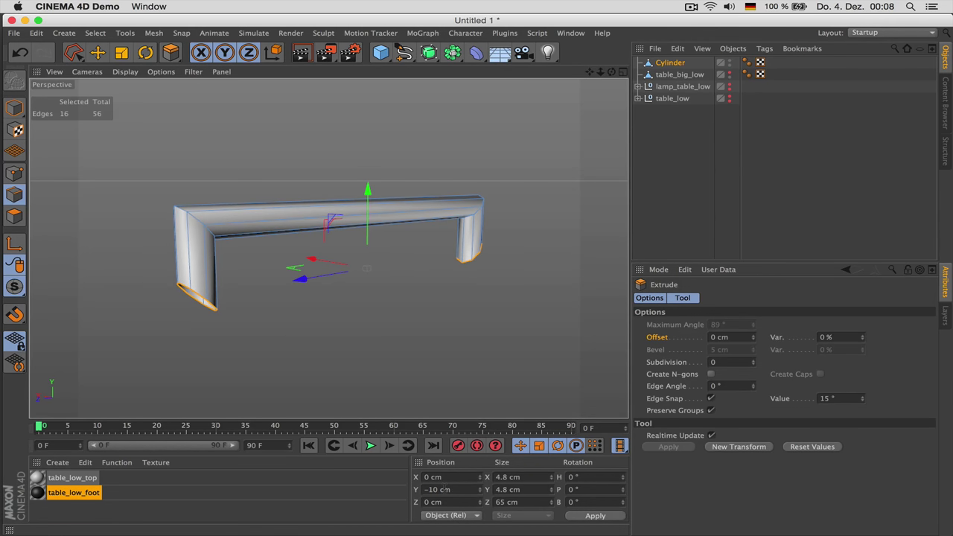
{"action": "double_click", "coordinate": [509, 490]}
{"action": "type", "text": "0"}
{"action": "key", "text": "Return"}
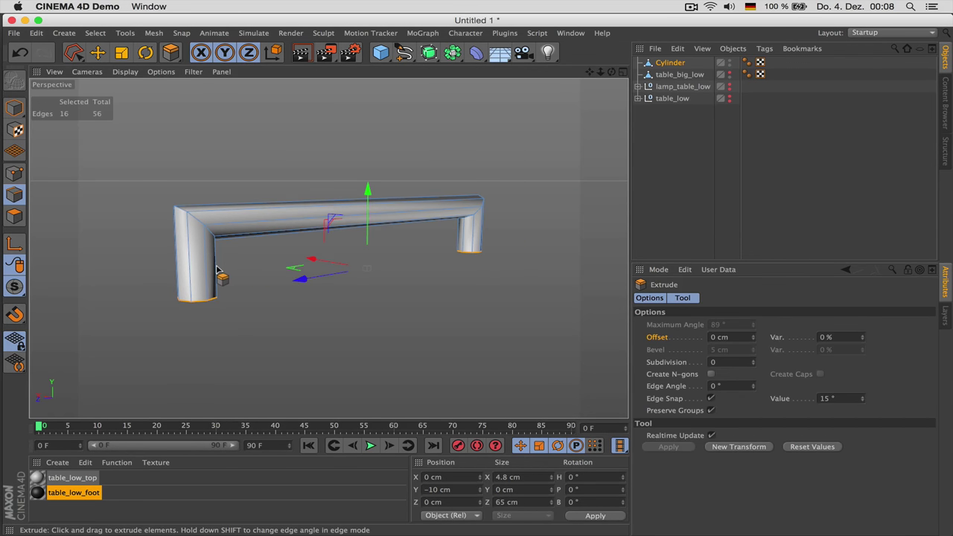
Close the open polygon holes at the lower ends of both legs and switch to polygon mode.
{"action": "mouse_move", "coordinate": [224, 276]}
{"action": "left_mouse_down", "text": "alt"}
{"action": "mouse_move", "coordinate": [251, 309]}
{"action": "mouse_move", "coordinate": [224, 253]}
{"action": "mouse_move", "coordinate": [216, 296]}
{"action": "mouse_move", "coordinate": [230, 277]}
{"action": "left_mouse_up", "text": "alt"}
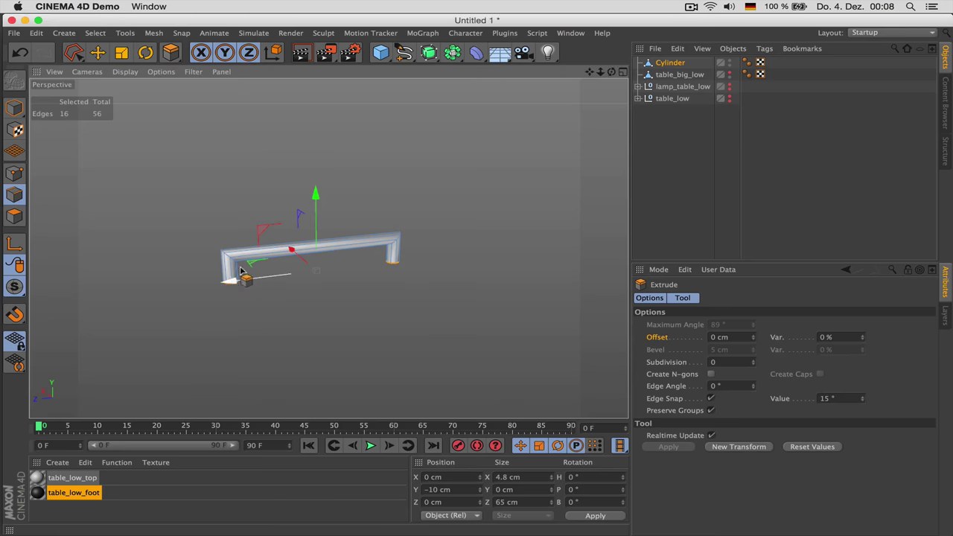
{"action": "left_click_drag", "start_coordinate": [234, 270], "coordinate": [283, 256], "text": "alt"}
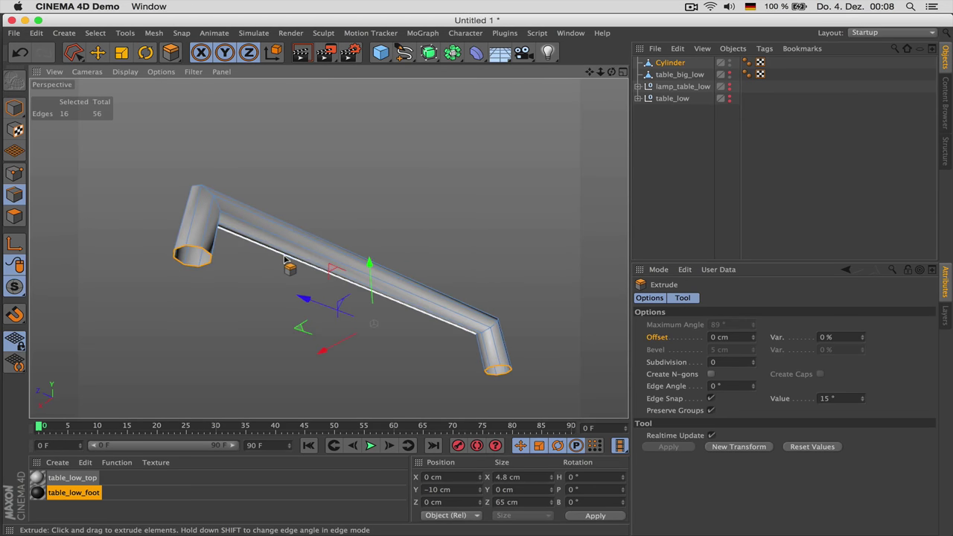
{"action": "key", "text": "m"}
{"action": "key", "text": "d"}
{"action": "left_click", "coordinate": [186, 245]}
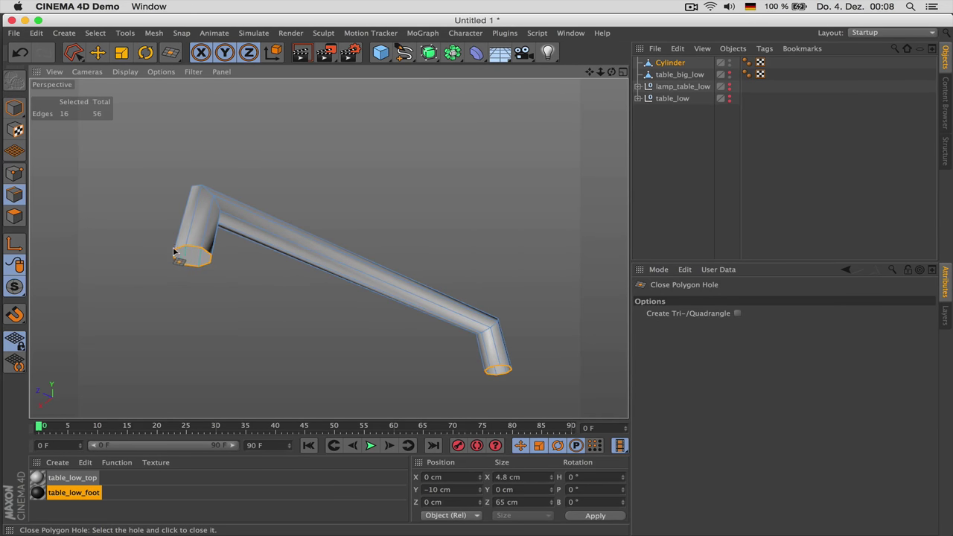
{"action": "scroll", "coordinate": [195, 256], "scroll_direction": "up", "scroll_amount": 2}
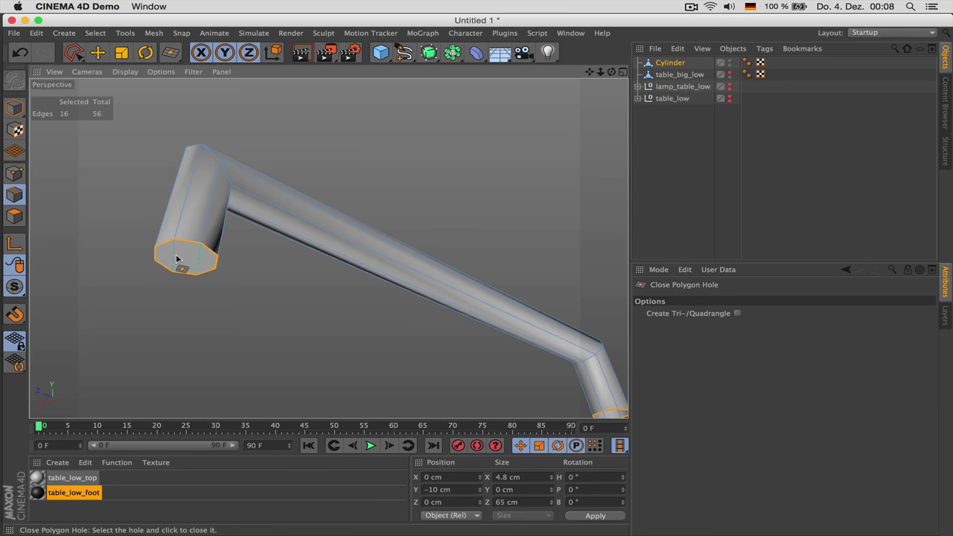
{"action": "scroll", "coordinate": [186, 259], "scroll_direction": "down", "scroll_amount": 2}
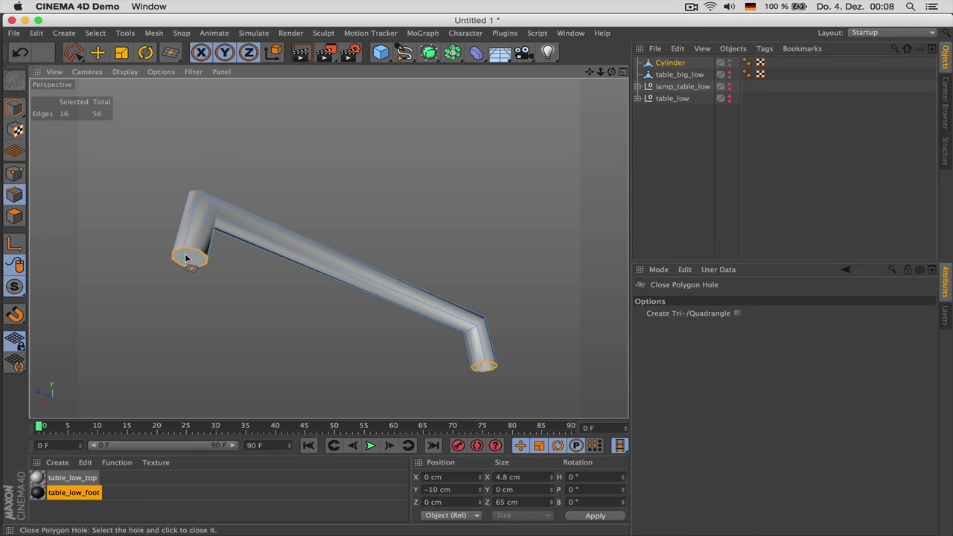
{"action": "left_click", "coordinate": [485, 363]}
{"action": "scroll", "coordinate": [156, 253], "scroll_direction": "up", "scroll_amount": 2}
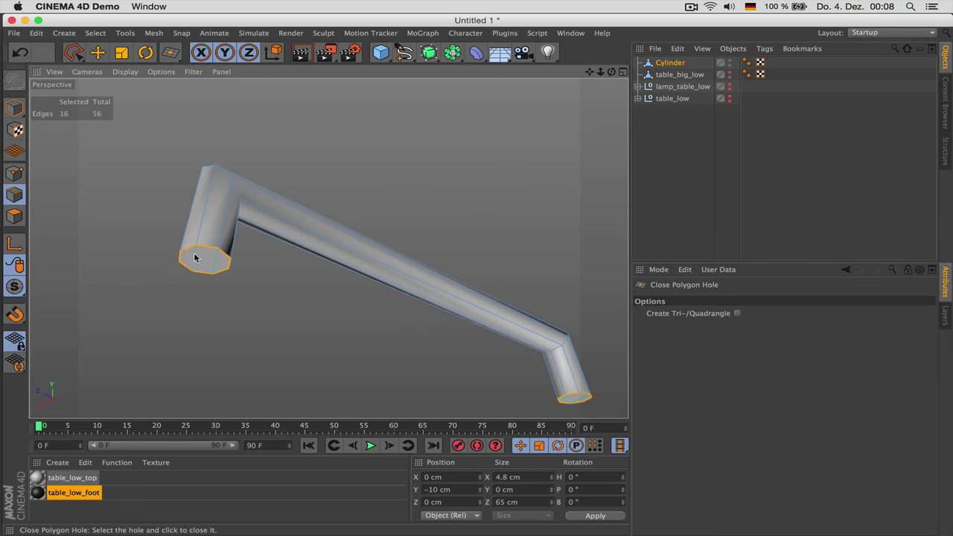
{"action": "key", "text": "Return"}
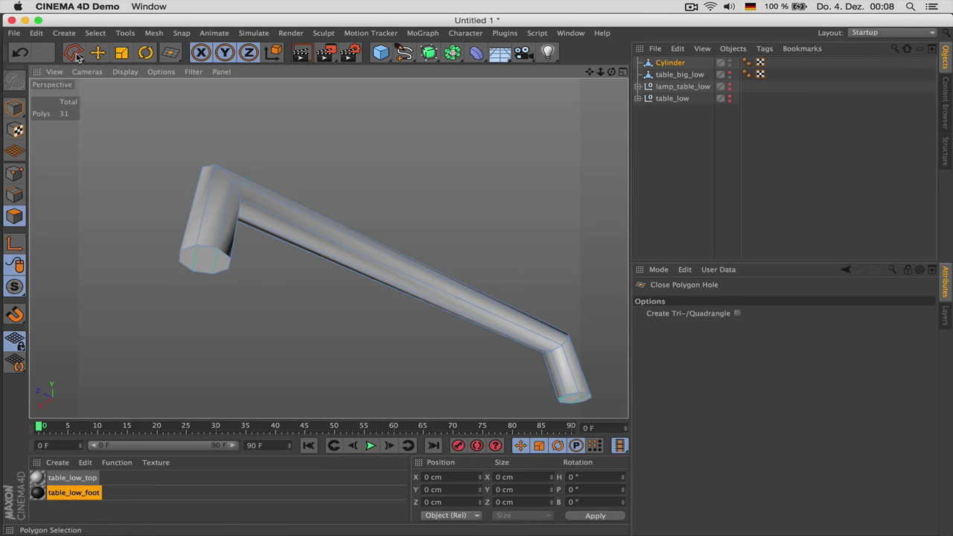
Select the end caps of both legs with Live Selection and inset them with Extrude Inner at a 0.43 cm offset.
{"action": "left_click_drag", "start_coordinate": [77, 58], "coordinate": [128, 68]}
{"action": "left_click", "coordinate": [205, 258]}
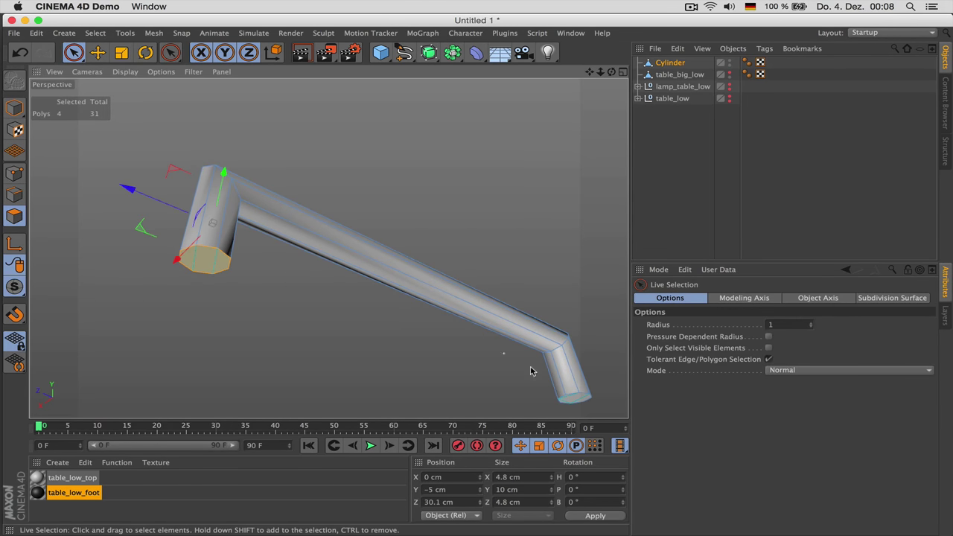
{"action": "left_click", "coordinate": [581, 404], "text": "shift"}
{"action": "scroll", "coordinate": [139, 233], "scroll_direction": "up", "scroll_amount": 5}
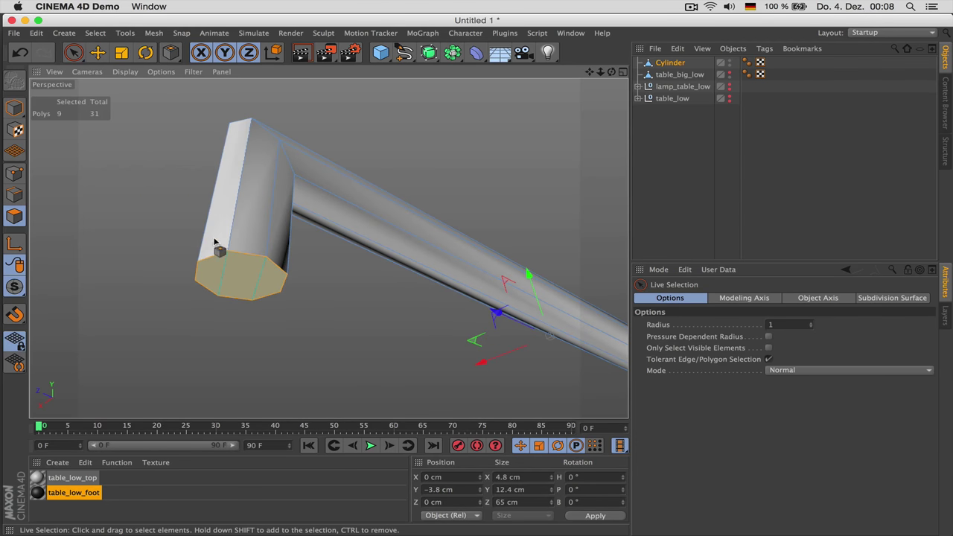
{"action": "key", "text": "i"}
{"action": "left_click_drag", "start_coordinate": [403, 122], "coordinate": [420, 122]}
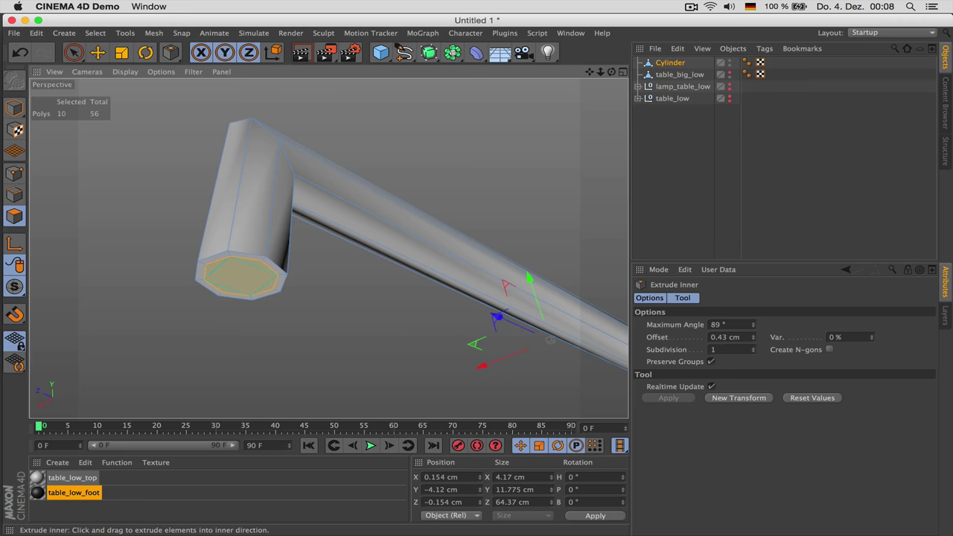
{"action": "scroll", "coordinate": [240, 262], "scroll_direction": "up", "scroll_amount": 5}
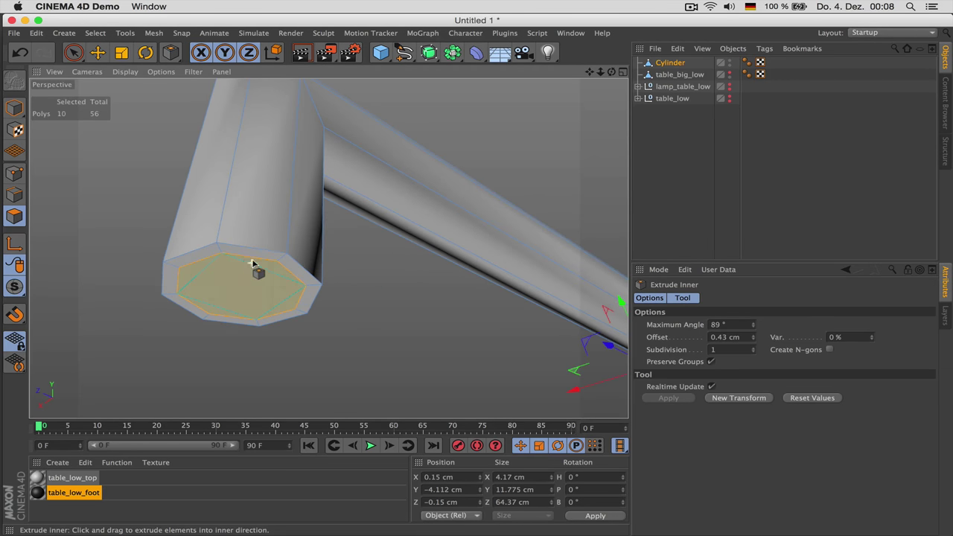
Cut the first leg's inset cap crosswise using the Knife in Line mode with Restrict to Selection, Visible Only and Single enabled.
{"action": "key", "text": "k"}
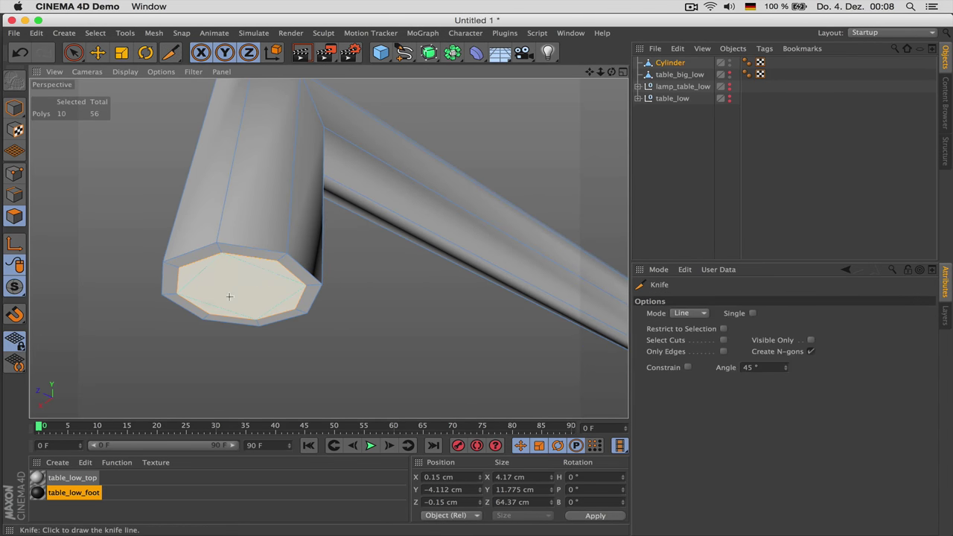
{"action": "left_click", "coordinate": [724, 329]}
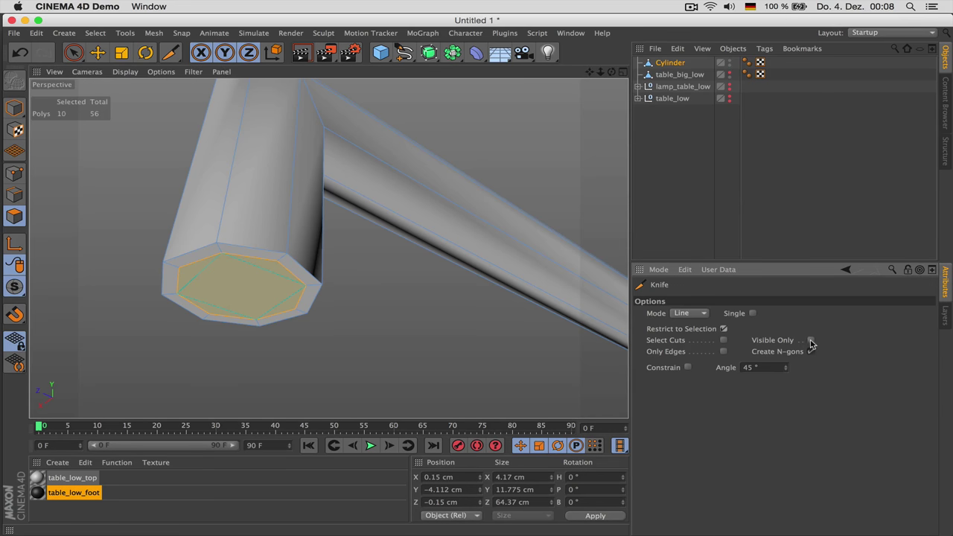
{"action": "left_click", "coordinate": [811, 340]}
{"action": "left_click", "coordinate": [210, 313]}
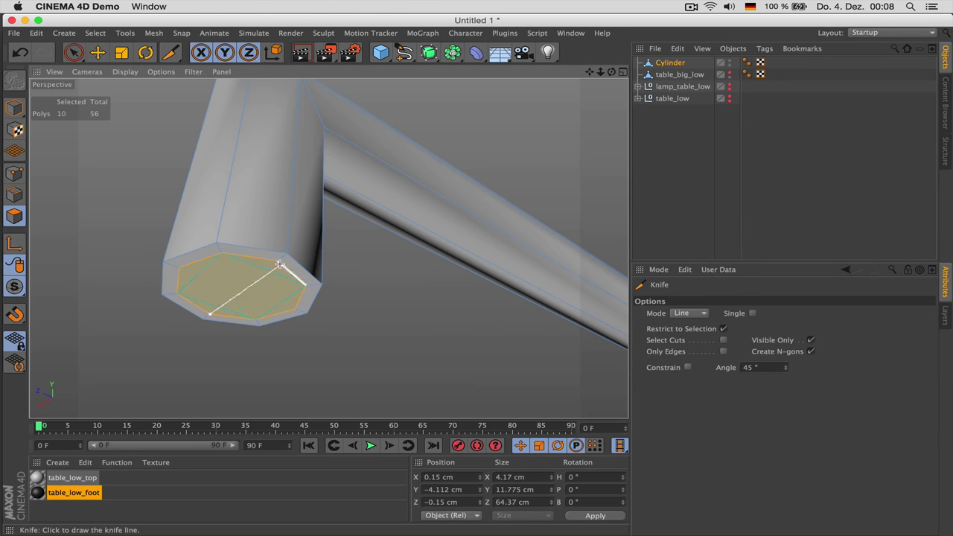
{"action": "left_click", "coordinate": [277, 261]}
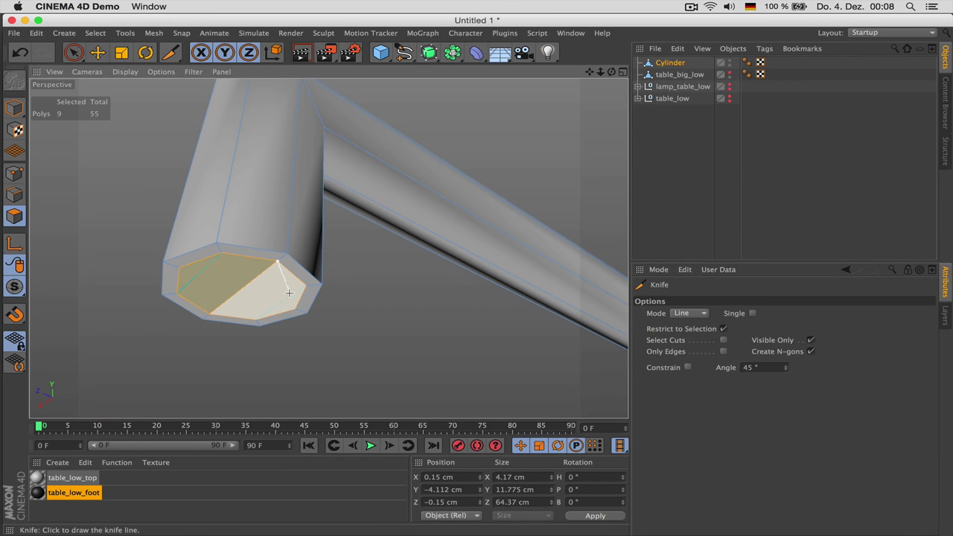
{"action": "key", "text": "Escape"}
{"action": "left_click", "coordinate": [752, 314]}
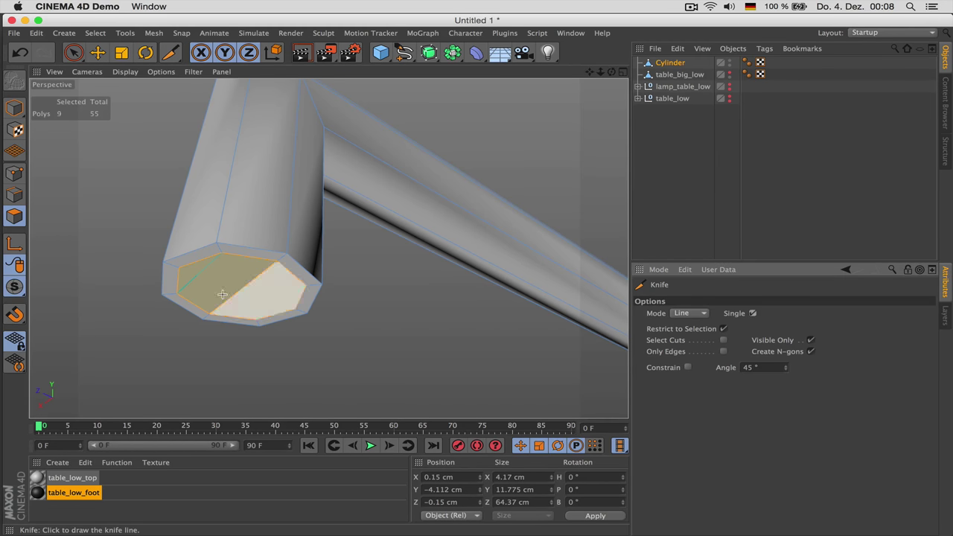
{"action": "left_click_drag", "start_coordinate": [178, 268], "coordinate": [292, 308]}
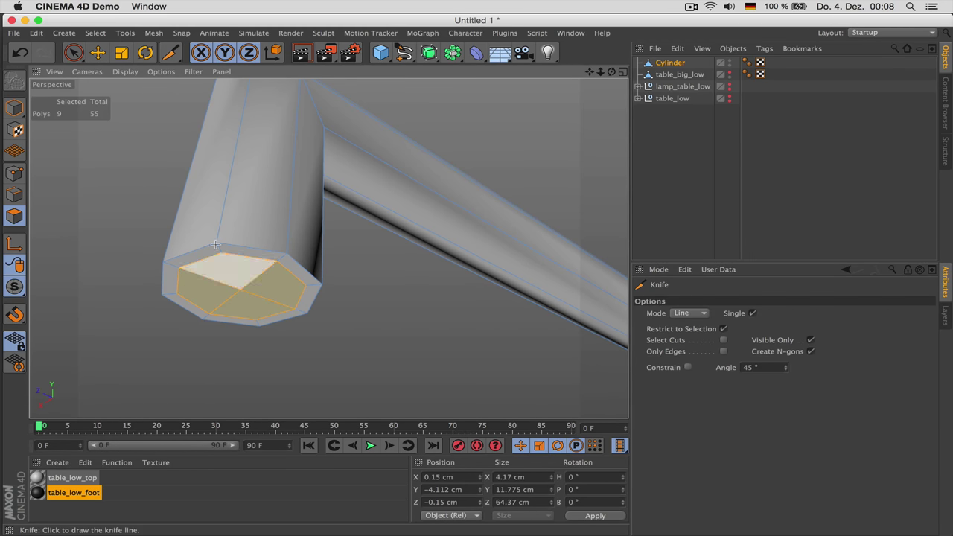
Cut the opposite leg's inset cap crosswise with the Knife, deselect the object and inspect the frame.
{"action": "left_click_drag", "start_coordinate": [588, 74], "coordinate": [298, 30]}
{"action": "scroll", "coordinate": [486, 364], "scroll_direction": "up", "scroll_amount": 2}
{"action": "scroll", "coordinate": [450, 294], "scroll_direction": "up", "scroll_amount": 5}
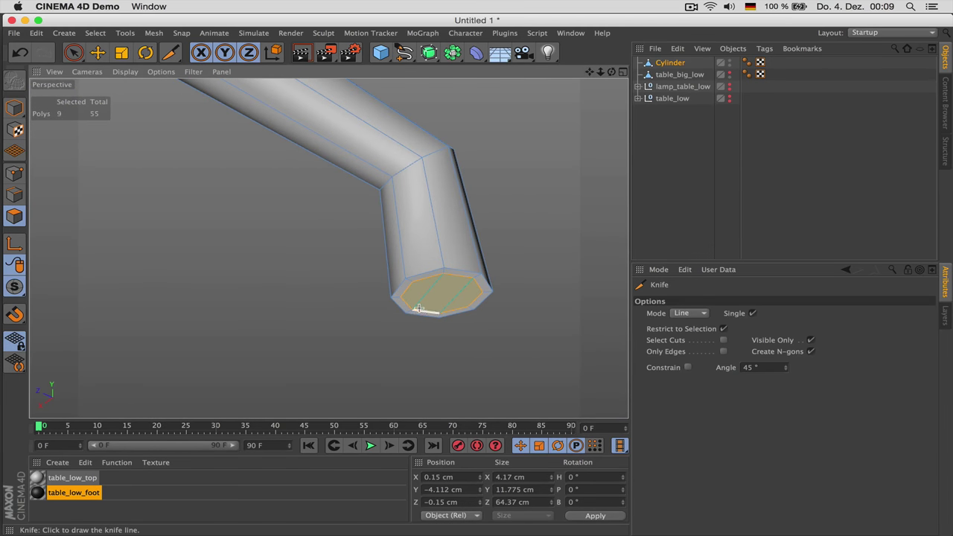
{"action": "left_click_drag", "start_coordinate": [415, 309], "coordinate": [414, 284]}
{"action": "left_click", "coordinate": [647, 169]}
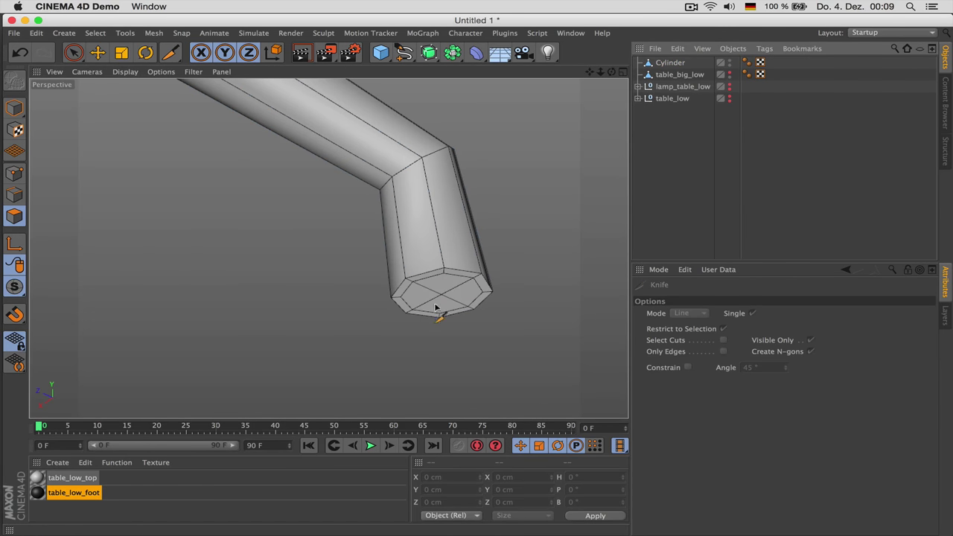
{"action": "left_click_drag", "start_coordinate": [439, 286], "coordinate": [451, 266], "text": "alt"}
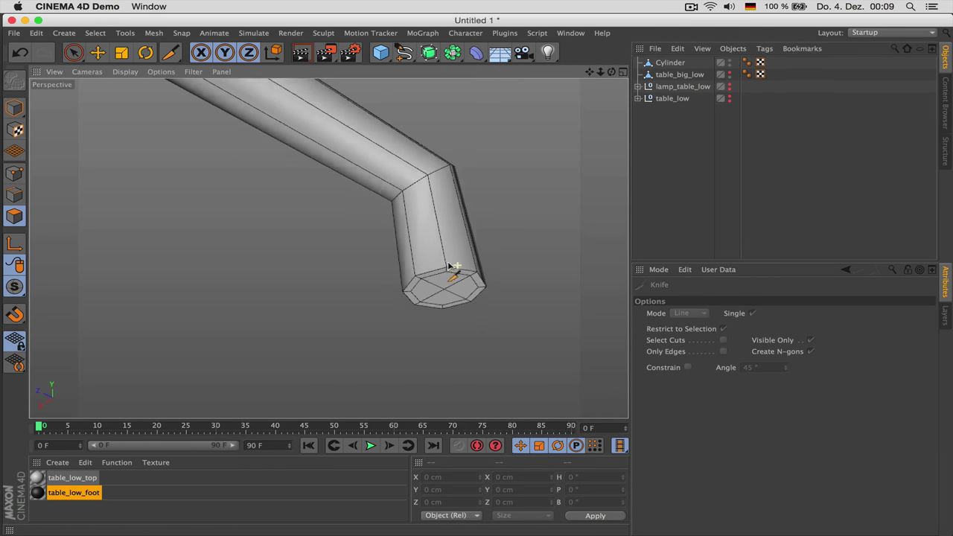
{"action": "scroll", "coordinate": [449, 266], "scroll_direction": "down", "scroll_amount": 5}
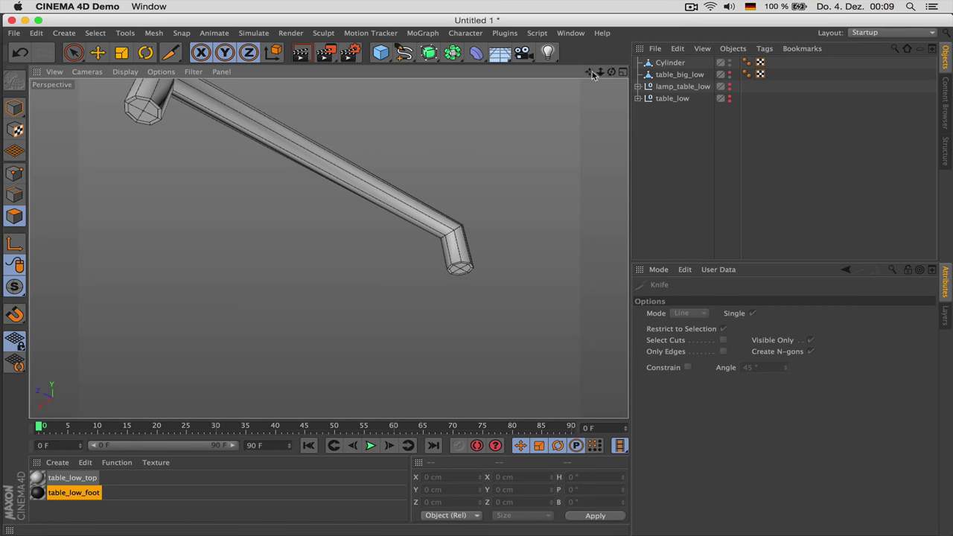
{"action": "left_click_drag", "start_coordinate": [591, 73], "coordinate": [616, 153]}
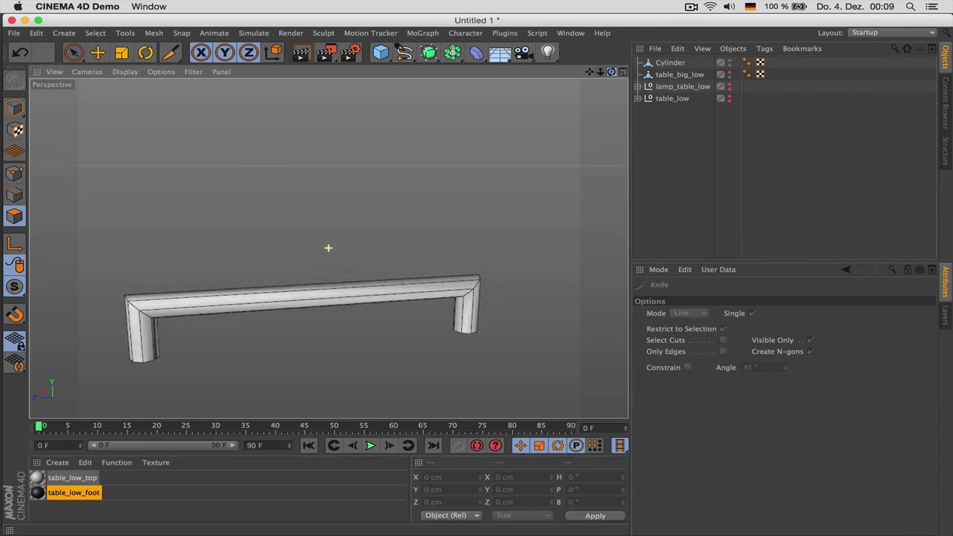
{"action": "left_click_drag", "start_coordinate": [328, 248], "coordinate": [351, 278], "text": "alt"}
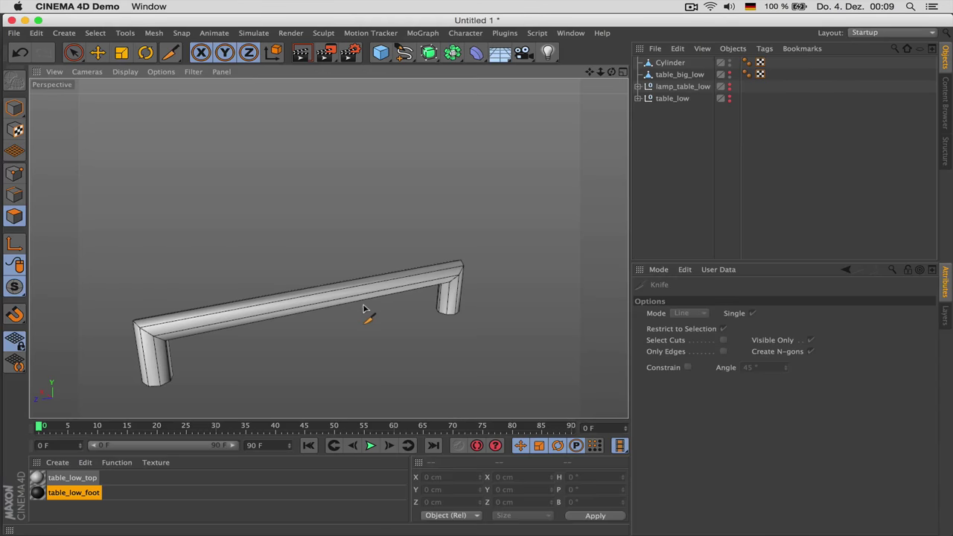
Rename the Cylinder object to table_big_low_foot.
{"action": "left_click", "coordinate": [673, 63]}
{"action": "double_click", "coordinate": [668, 64]}
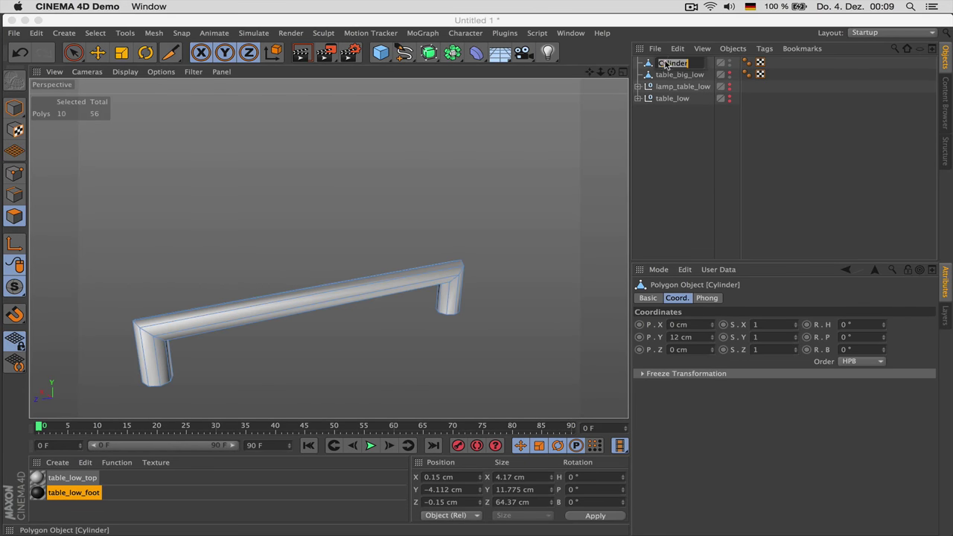
{"action": "type", "text": "table"}
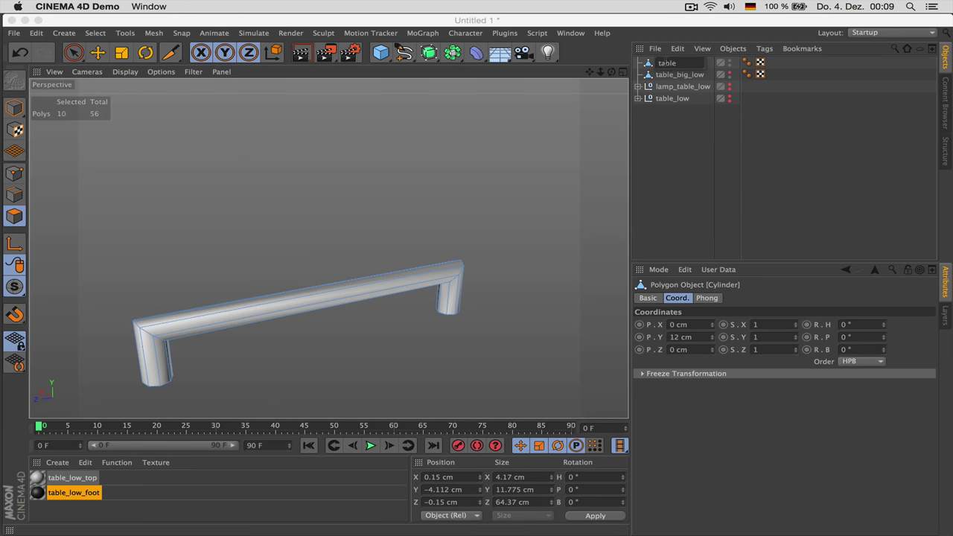
{"action": "type", "text": "_big_low_foot"}
{"action": "key", "text": "Return"}
Rename the table_big_low object to table_big_low_plate.
{"action": "double_click", "coordinate": [702, 74]}
{"action": "left_click", "coordinate": [709, 73]}
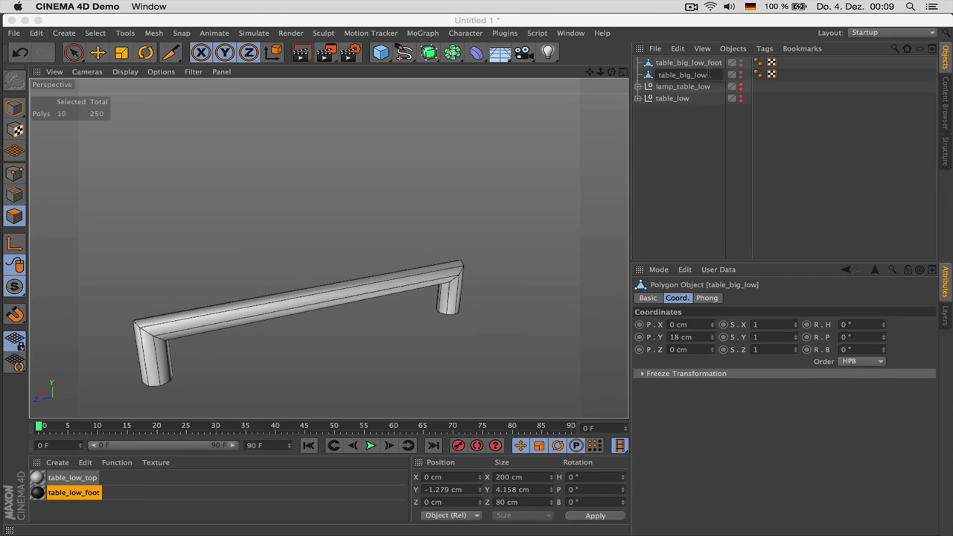
{"action": "type", "text": "_plate"}
{"action": "key", "text": "Return"}
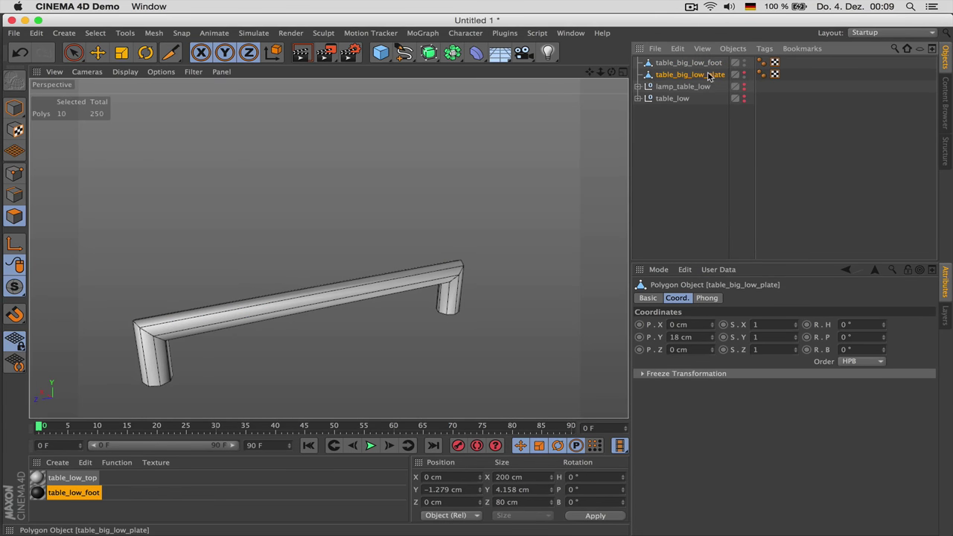
Place table_big_low_foot under a Subdivision Surface, check the smoothed frame and disable the smoothing.
{"action": "left_click", "coordinate": [689, 63]}
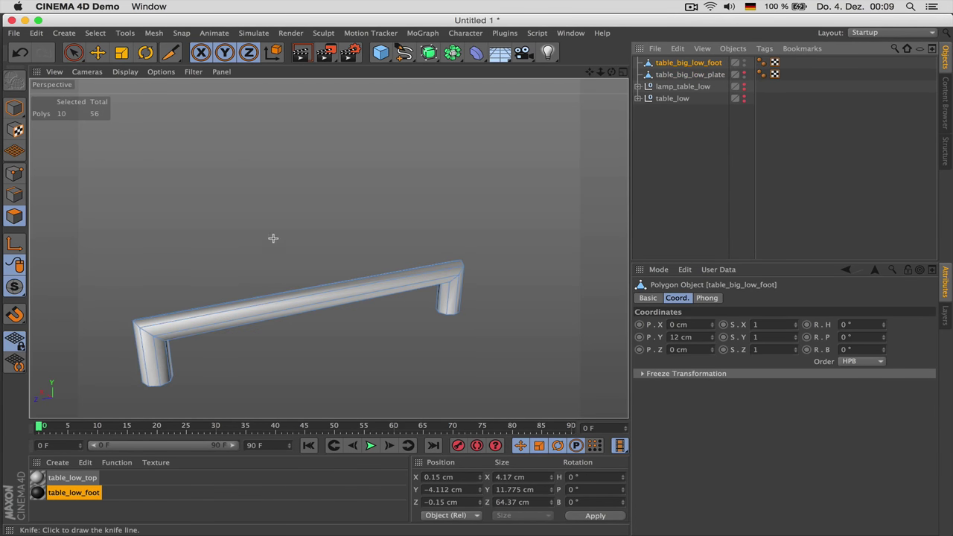
{"action": "left_click", "coordinate": [429, 58], "text": "alt"}
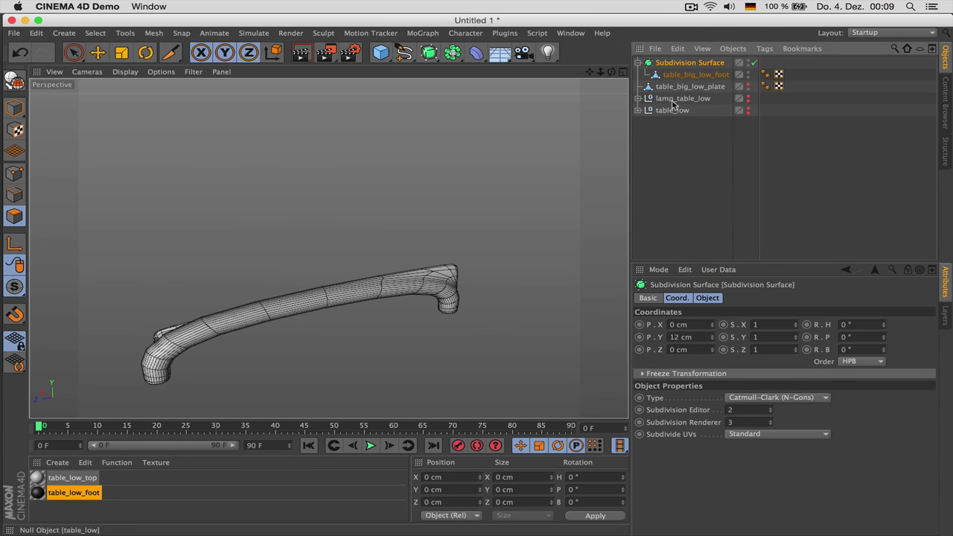
{"action": "left_click", "coordinate": [712, 76]}
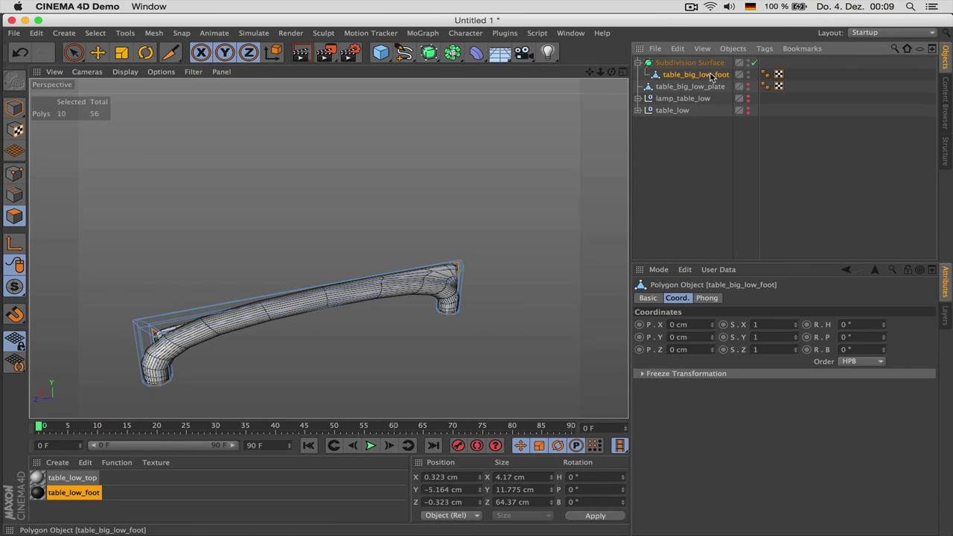
{"action": "left_click_drag", "start_coordinate": [612, 73], "coordinate": [755, 92]}
{"action": "left_click", "coordinate": [753, 62]}
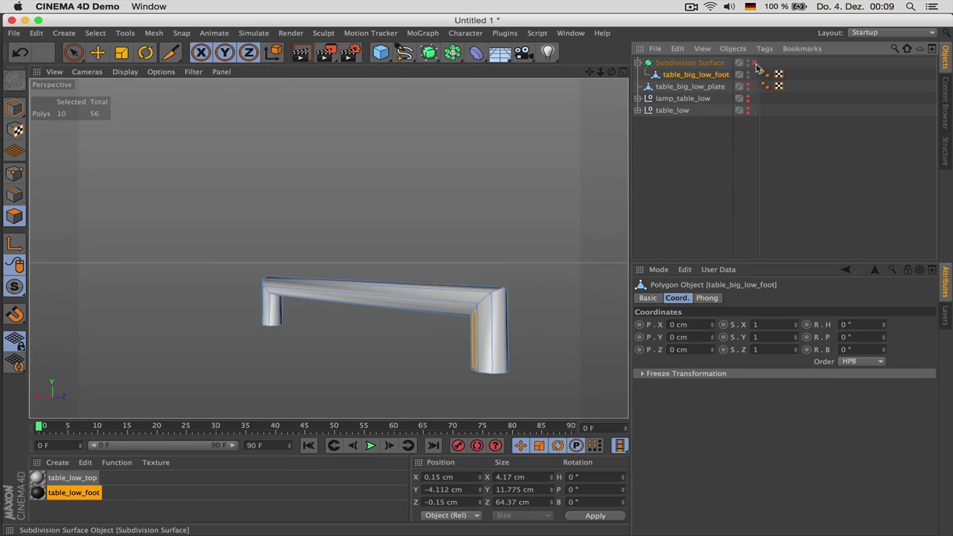
Undo the Subdivision Surface, the object renames, the knife cuts and the cap insets on the frame.
{"action": "key", "text": "k"}
{"action": "scroll", "coordinate": [514, 290], "scroll_direction": "up", "scroll_amount": 5}
{"action": "key", "text": "super+z"}
{"action": "key", "text": "super+z"}
{"action": "key", "text": "super+z"}
{"action": "key", "text": "super+z"}
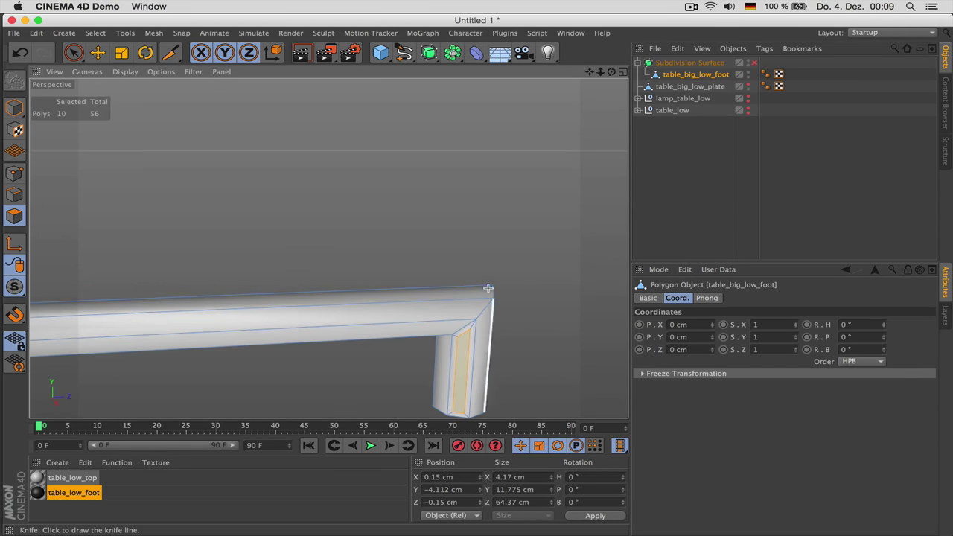
{"action": "key", "text": "super+z"}
{"action": "key", "text": "super+z"}
{"action": "key", "text": "super+z"}
{"action": "key", "text": "super+z"}
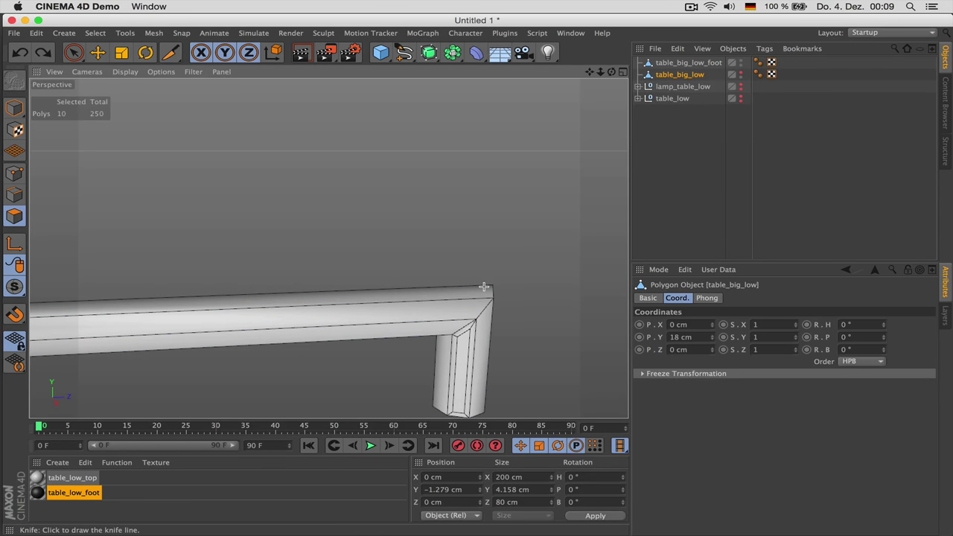
{"action": "key", "text": "super+z"}
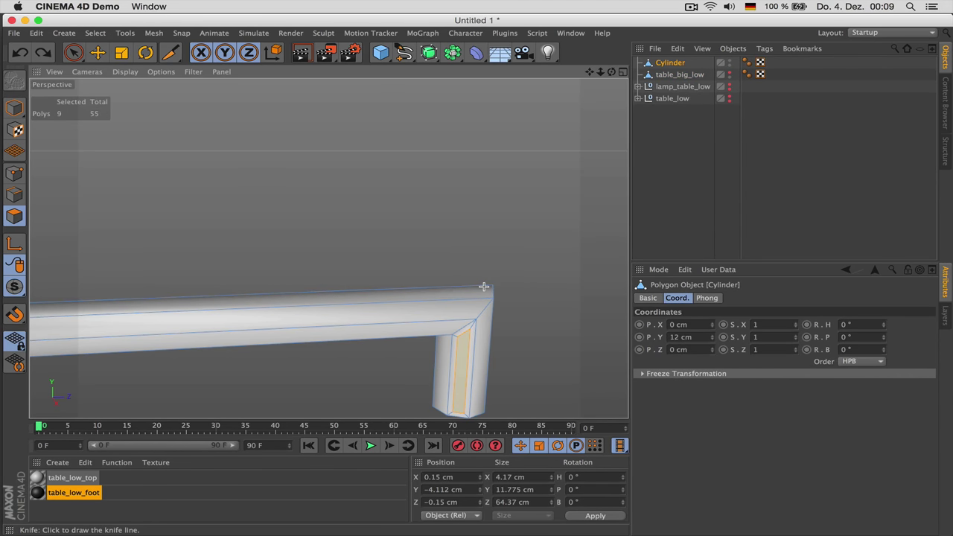
{"action": "key", "text": "super+z"}
{"action": "key", "text": "super+z"}
{"action": "scroll", "coordinate": [495, 276], "scroll_direction": "down", "scroll_amount": 3}
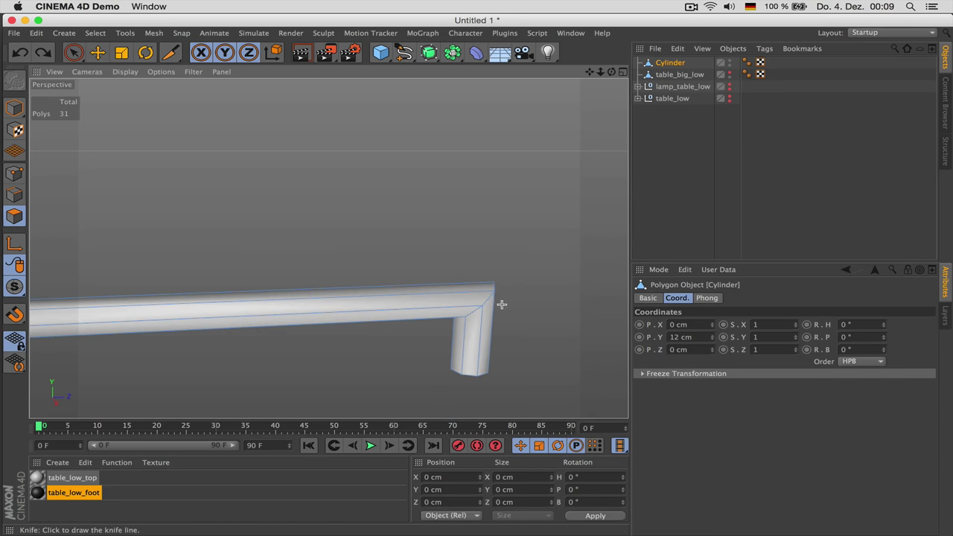
Enable Only Select Visible Elements for Live Selection with both leg ends in view.
{"action": "left_click_drag", "start_coordinate": [502, 304], "coordinate": [444, 183], "text": "alt"}
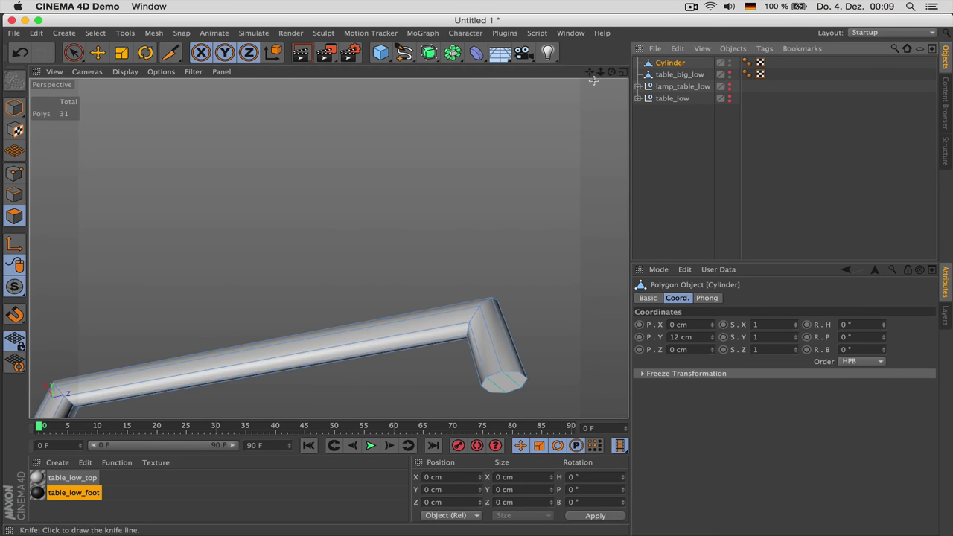
{"action": "left_click_drag", "start_coordinate": [590, 72], "coordinate": [634, 25]}
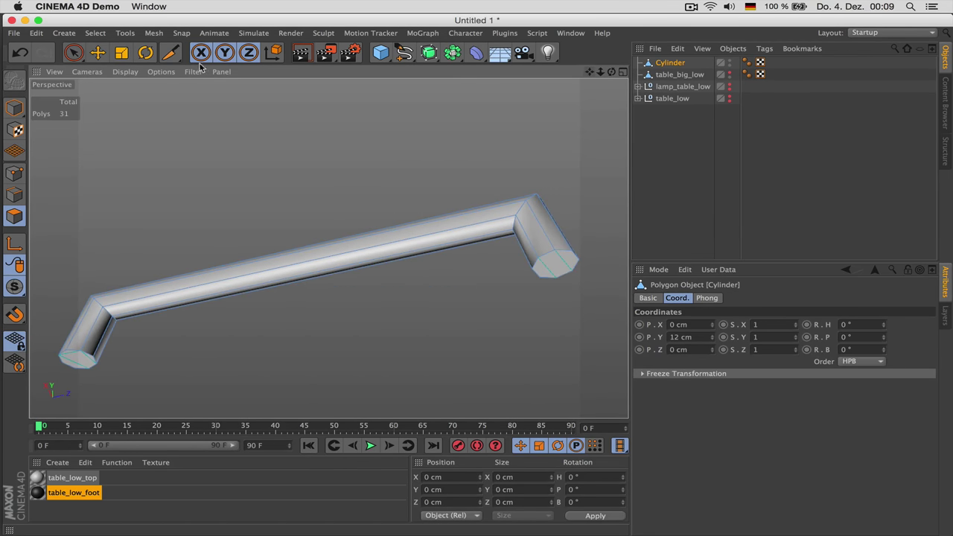
{"action": "left_click", "coordinate": [73, 53]}
{"action": "left_click", "coordinate": [78, 359]}
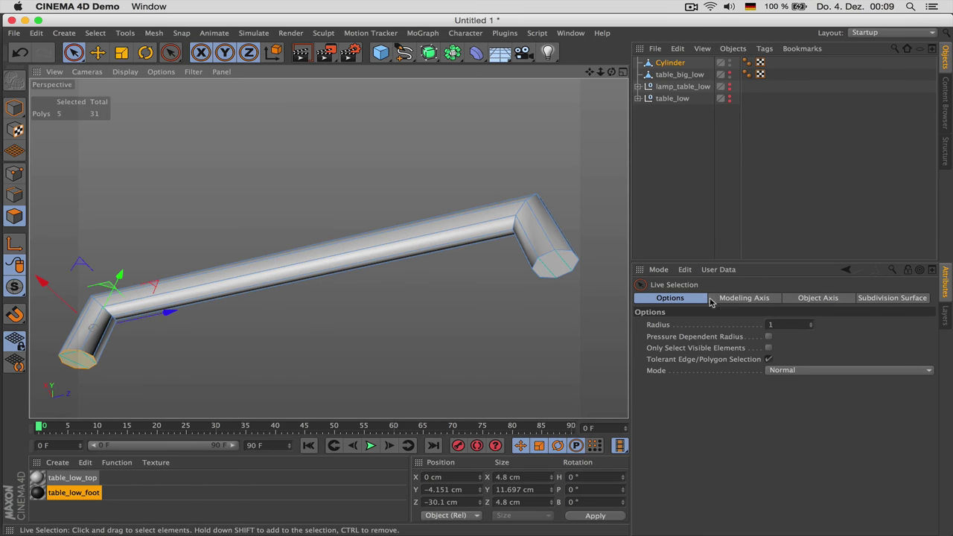
{"action": "left_click", "coordinate": [769, 338]}
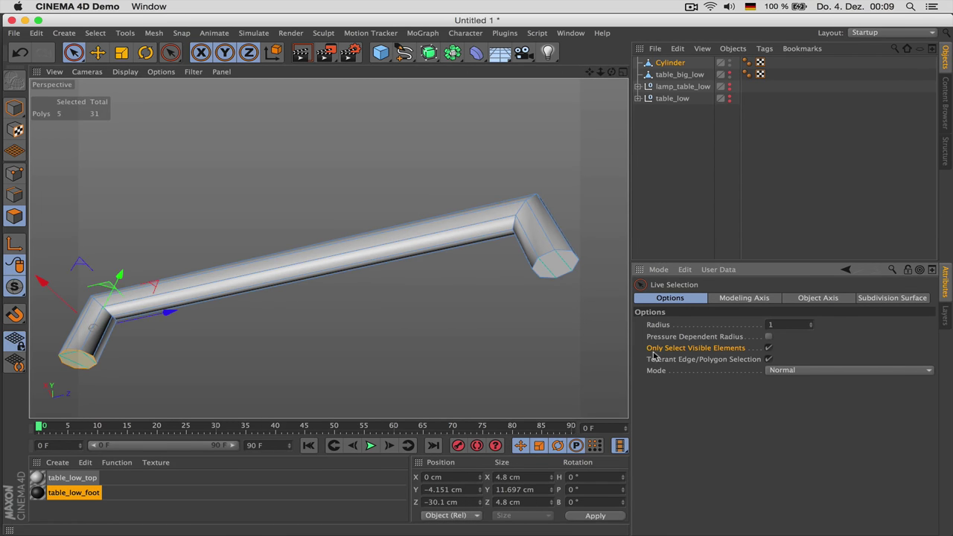
Select only the visible end caps of both legs and inset them with Extrude Inner at a 0.52 cm offset.
{"action": "left_click", "coordinate": [558, 265]}
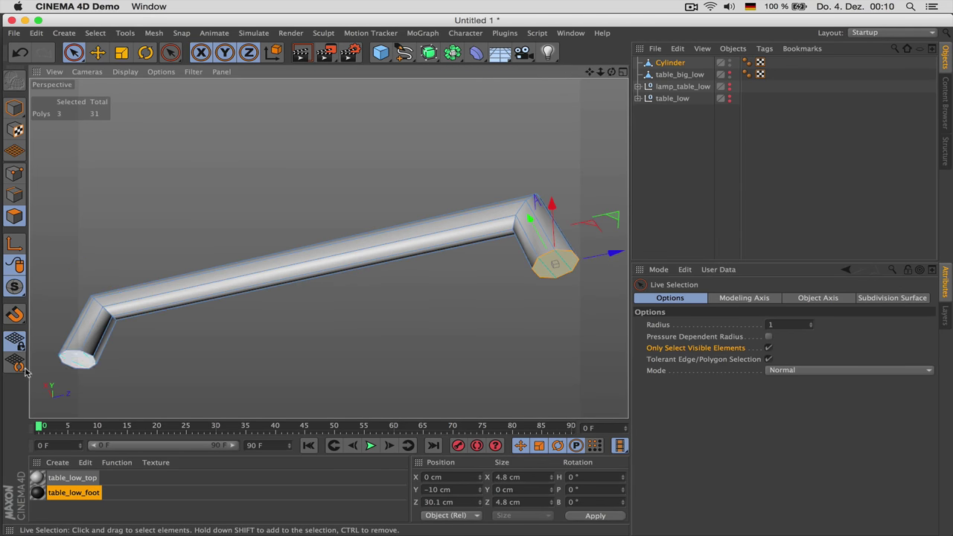
{"action": "left_click", "coordinate": [83, 365], "text": "shift"}
{"action": "key", "text": "i"}
{"action": "left_click_drag", "start_coordinate": [395, 373], "coordinate": [398, 374]}
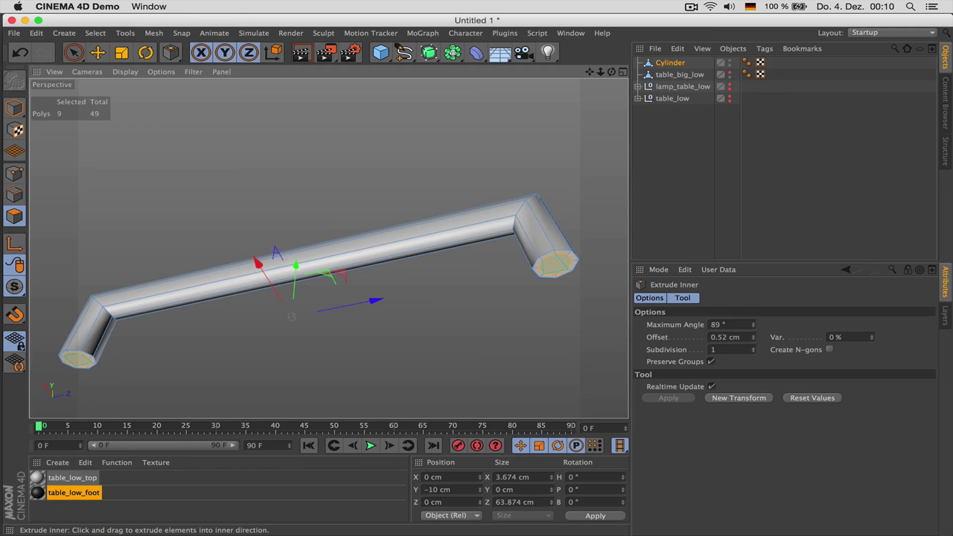
Knife straight cuts across the inset end caps of both legs with the Line mode, restricted to the selected polygons.
{"action": "key", "text": "k"}
{"action": "scroll", "coordinate": [538, 262], "scroll_direction": "up", "scroll_amount": 3}
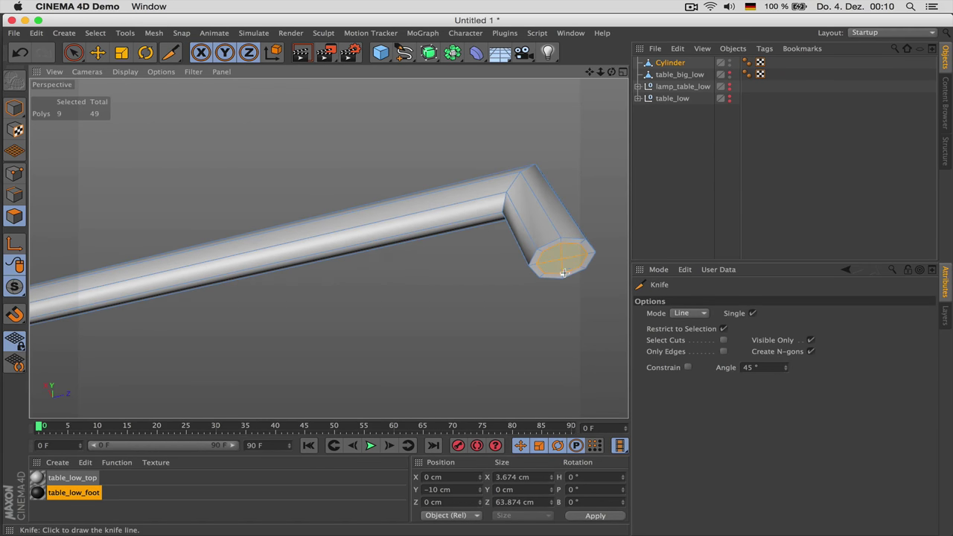
{"action": "scroll", "coordinate": [309, 362], "scroll_direction": "down", "scroll_amount": 3}
{"action": "scroll", "coordinate": [129, 345], "scroll_direction": "up", "scroll_amount": 3}
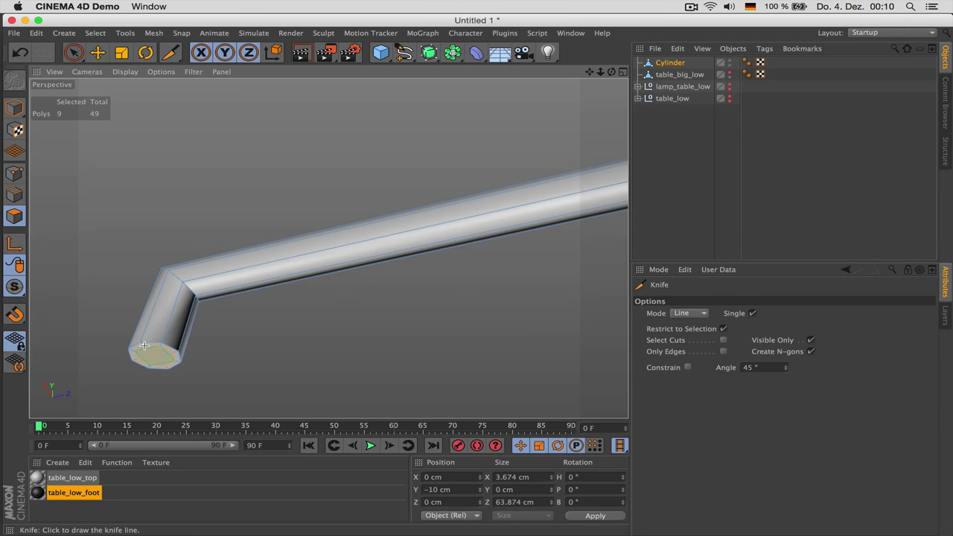
{"action": "left_click_drag", "start_coordinate": [144, 346], "coordinate": [160, 366]}
{"action": "scroll", "coordinate": [179, 361], "scroll_direction": "down", "scroll_amount": 5}
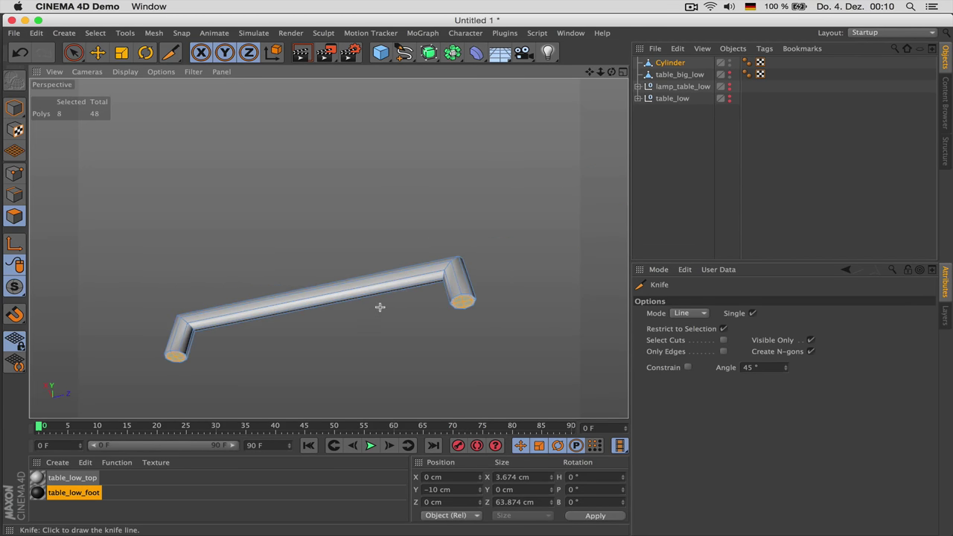
Place the Cylinder frame under a Subdivision Surface and rename it table_big_foot.
{"action": "left_click_drag", "start_coordinate": [376, 293], "coordinate": [108, 410], "text": "alt"}
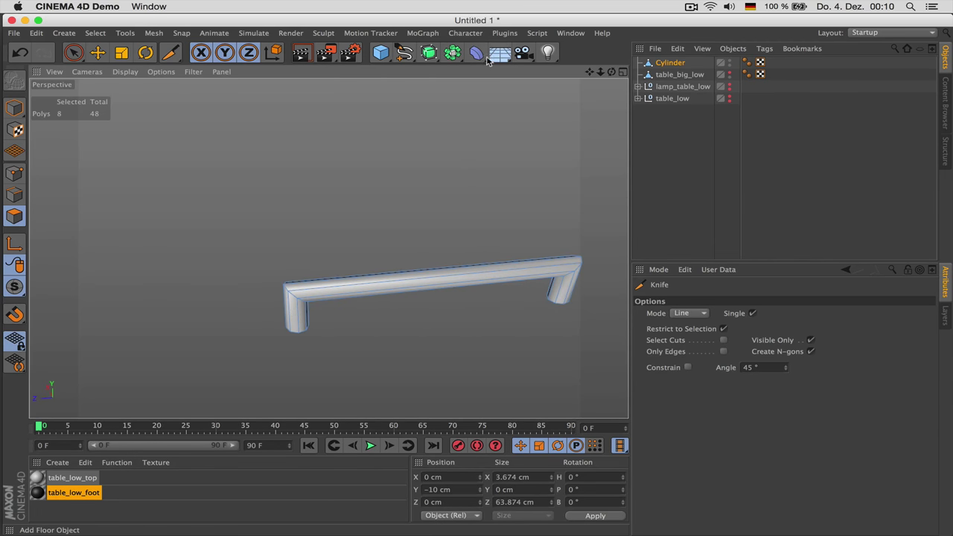
{"action": "left_click", "coordinate": [429, 52], "text": "alt"}
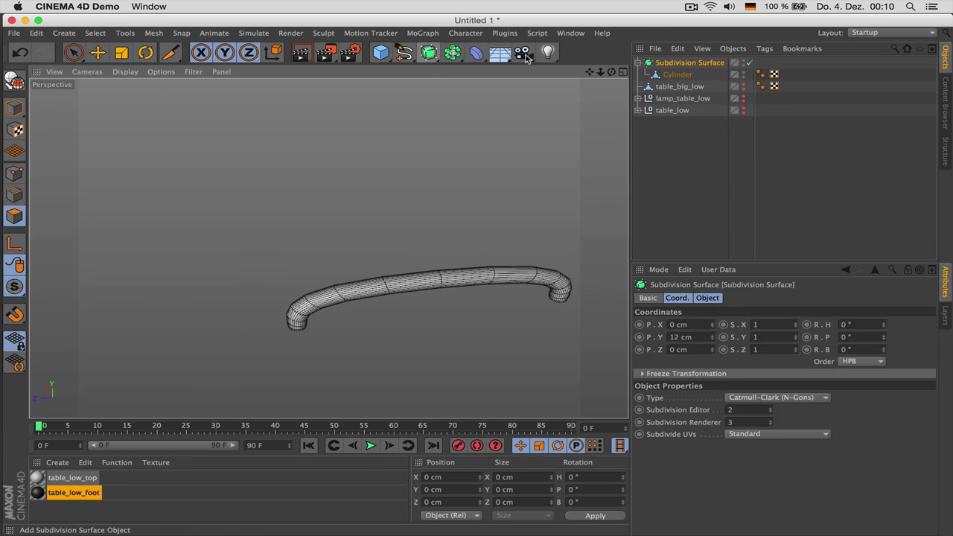
{"action": "double_click", "coordinate": [670, 75]}
{"action": "type", "text": "table_big_"}
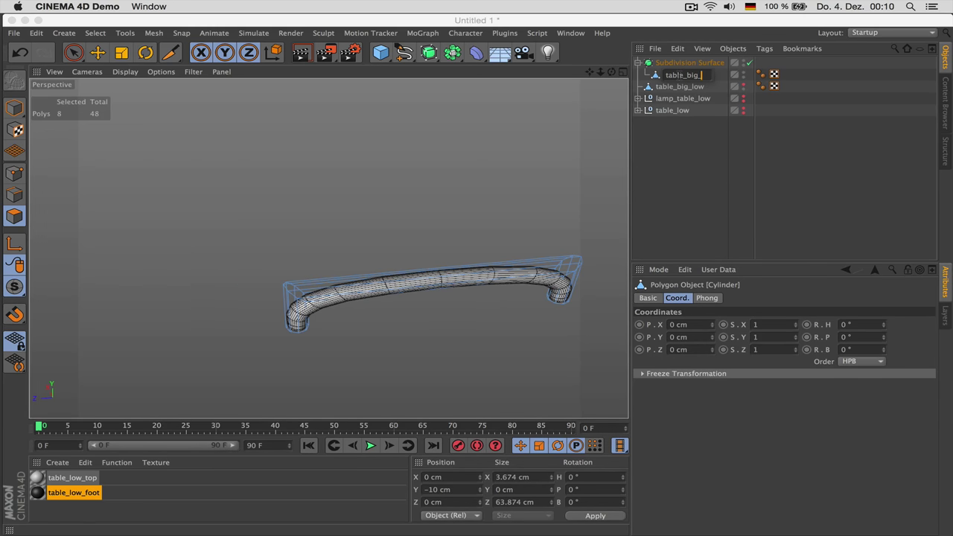
{"action": "type", "text": "foot"}
{"action": "key", "text": "Return"}
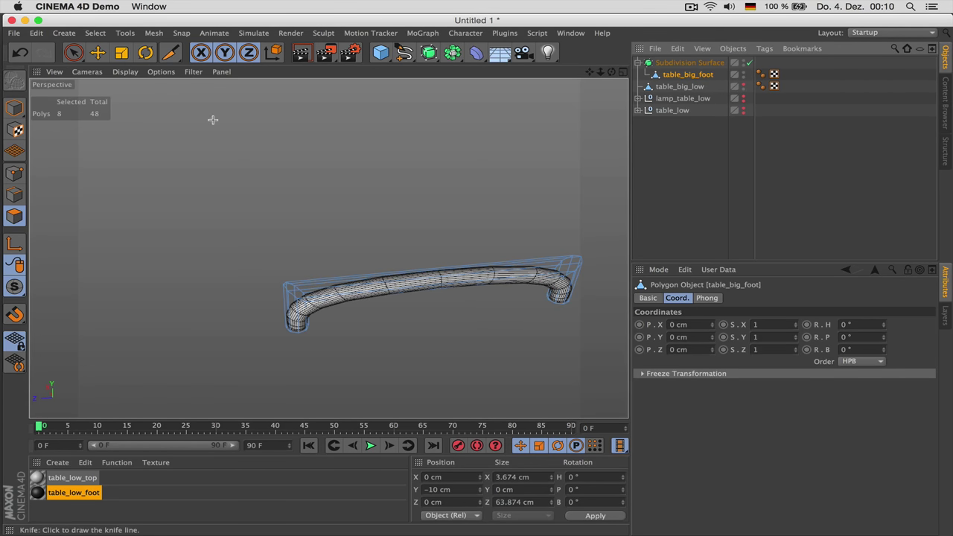
Display wires as isoparms, compare the frame with smoothing on and off in edge mode, and leave smoothing disabled.
{"action": "left_click", "coordinate": [125, 71]}
{"action": "left_click", "coordinate": [168, 205]}
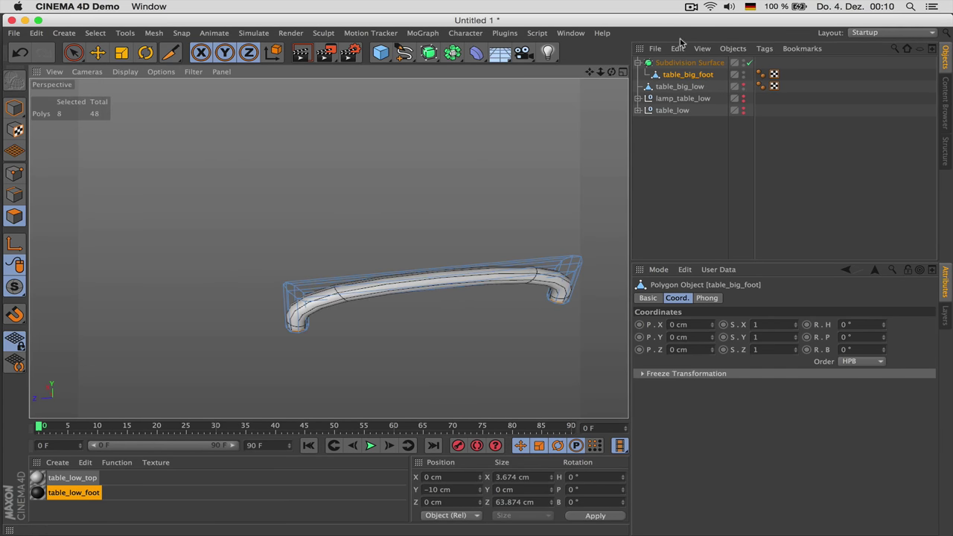
{"action": "left_click", "coordinate": [749, 63]}
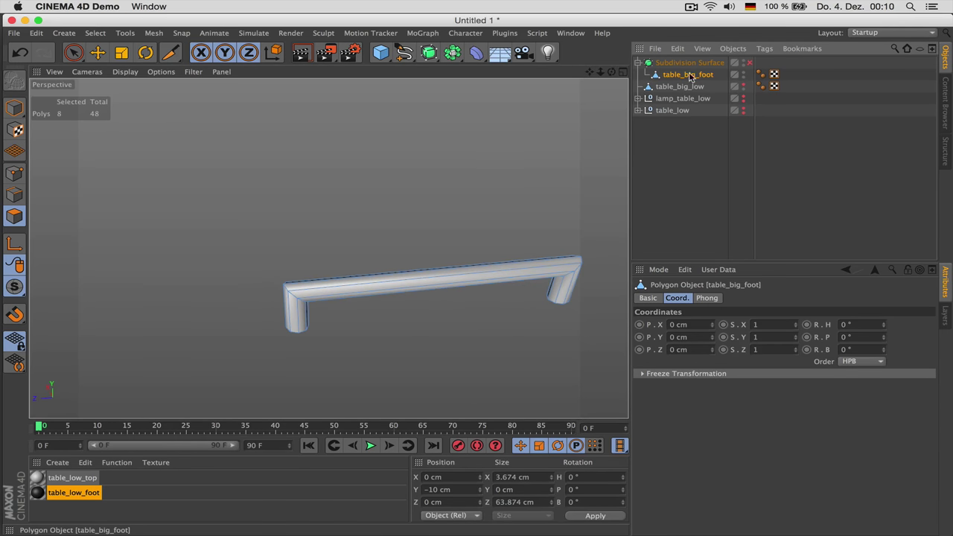
{"action": "left_click_drag", "start_coordinate": [589, 72], "coordinate": [656, 63]}
{"action": "key", "text": "Return"}
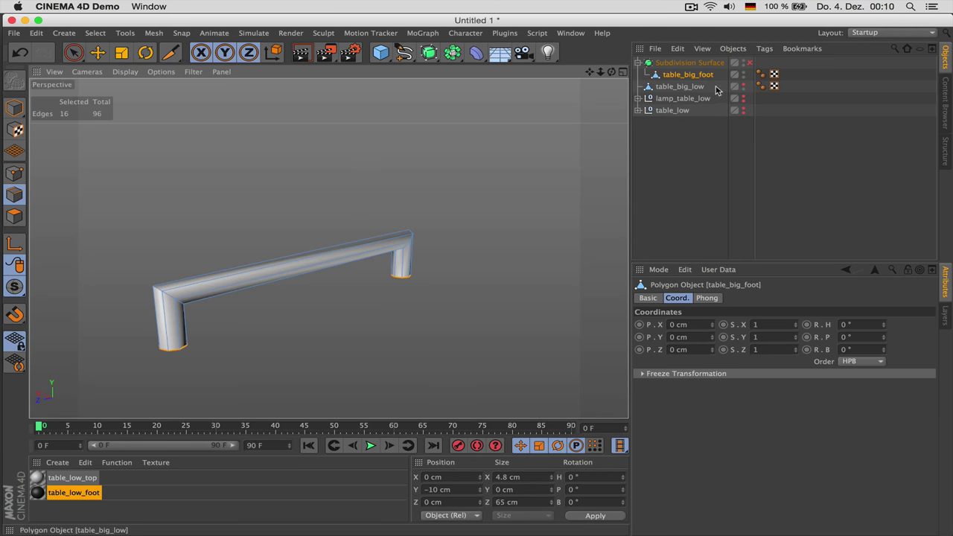
{"action": "left_click", "coordinate": [749, 63]}
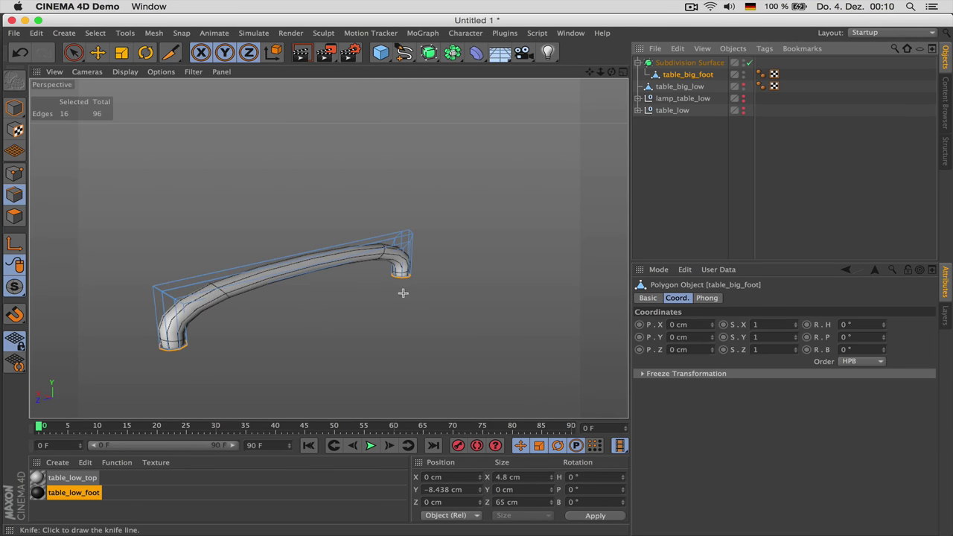
{"action": "left_click", "coordinate": [749, 64]}
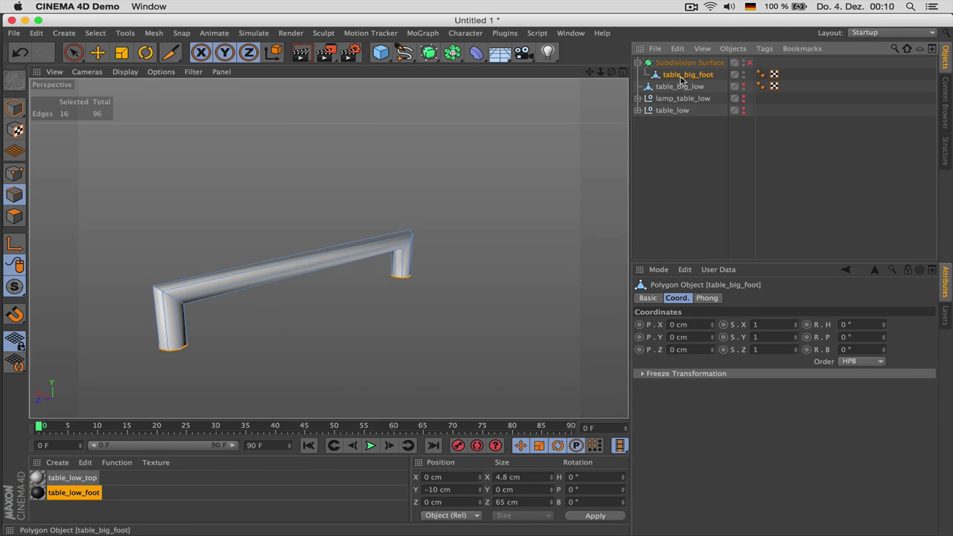
Loop-select the mitre edges at both frame corners and bevel them in Solid mode with a 2.189 cm fixed-distance offset.
{"action": "key", "text": "u"}
{"action": "key", "text": "l"}
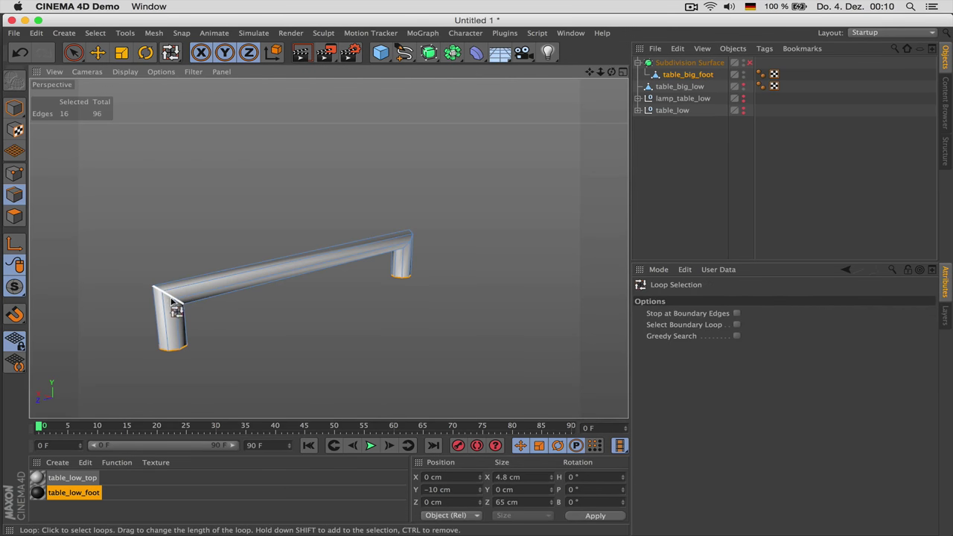
{"action": "left_click", "coordinate": [172, 305]}
{"action": "left_click", "coordinate": [402, 240], "text": "shift"}
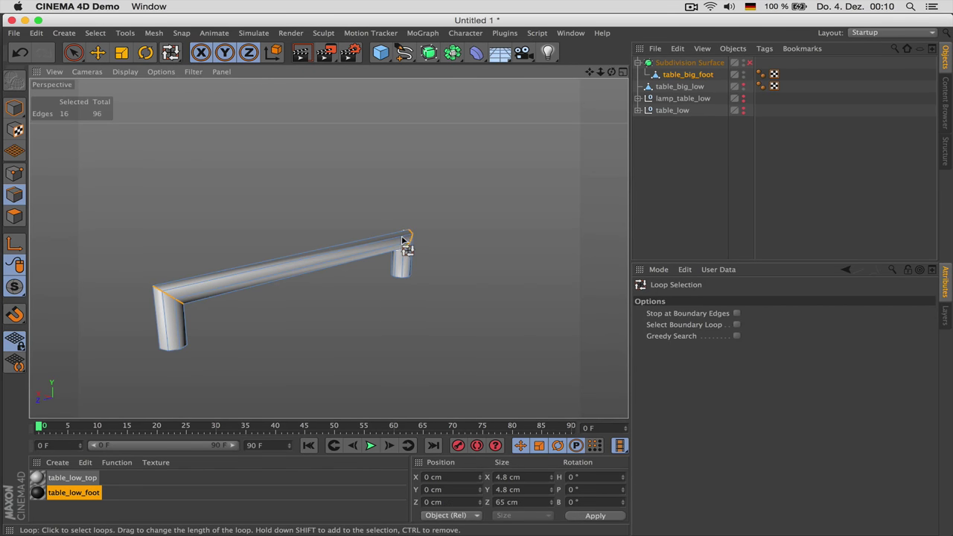
{"action": "scroll", "coordinate": [165, 295], "scroll_direction": "up", "scroll_amount": 3}
{"action": "left_click_drag", "start_coordinate": [165, 295], "coordinate": [135, 293], "text": "alt"}
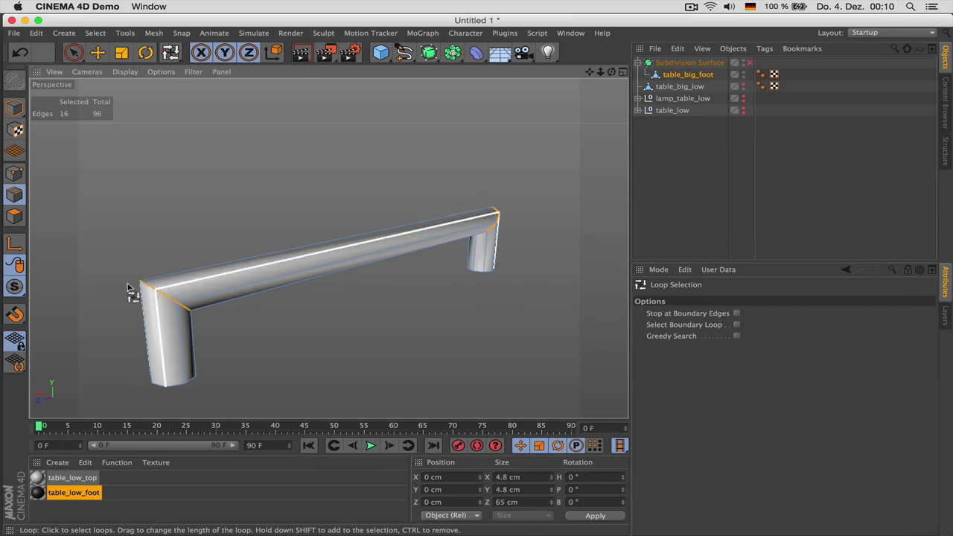
{"action": "key", "text": "m"}
{"action": "key", "text": "s"}
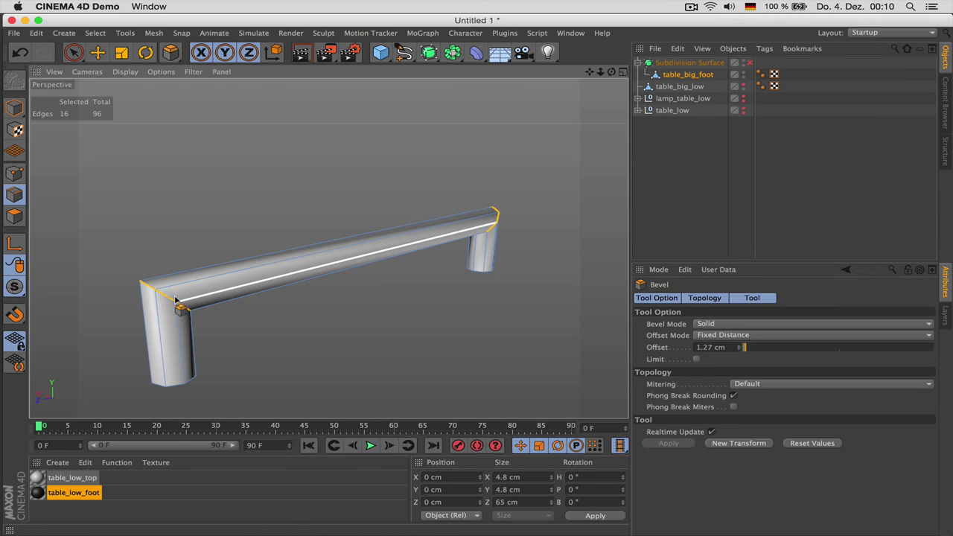
{"action": "left_click_drag", "start_coordinate": [167, 200], "coordinate": [203, 200]}
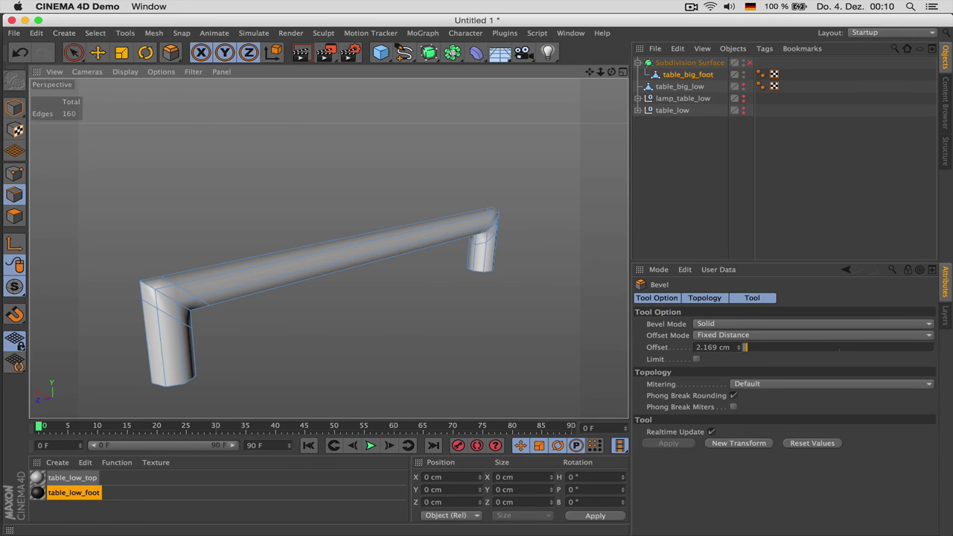
{"action": "left_click_drag", "start_coordinate": [202, 200], "coordinate": [203, 200]}
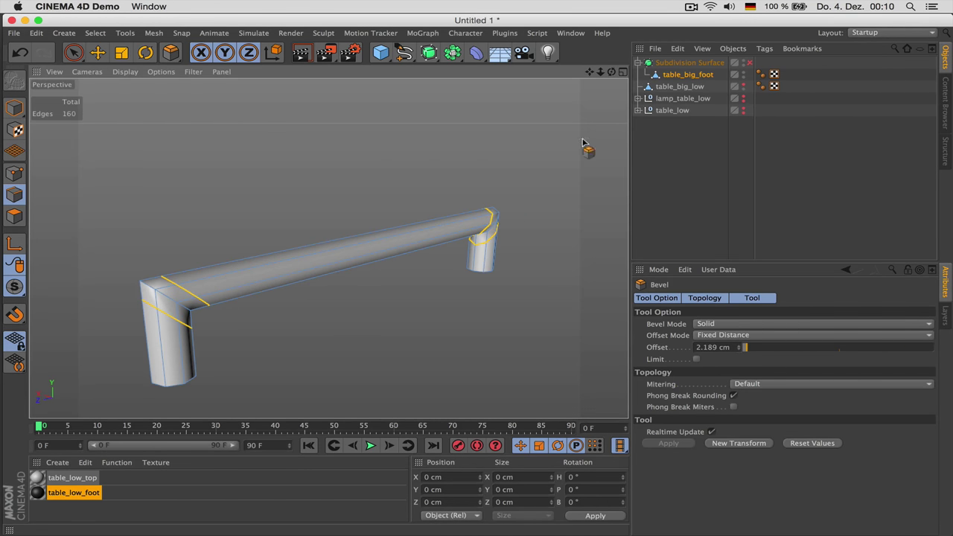
Enable the Subdivision Surface, examine the smoothed corners from several sides and disable the smoothing.
{"action": "key", "text": "q"}
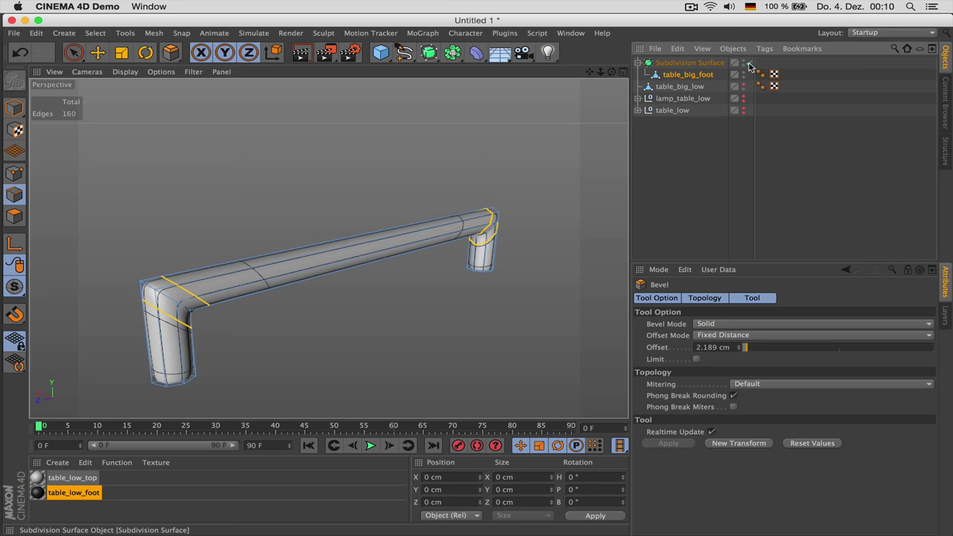
{"action": "left_click", "coordinate": [708, 170]}
{"action": "scroll", "coordinate": [337, 194], "scroll_direction": "down", "scroll_amount": 4}
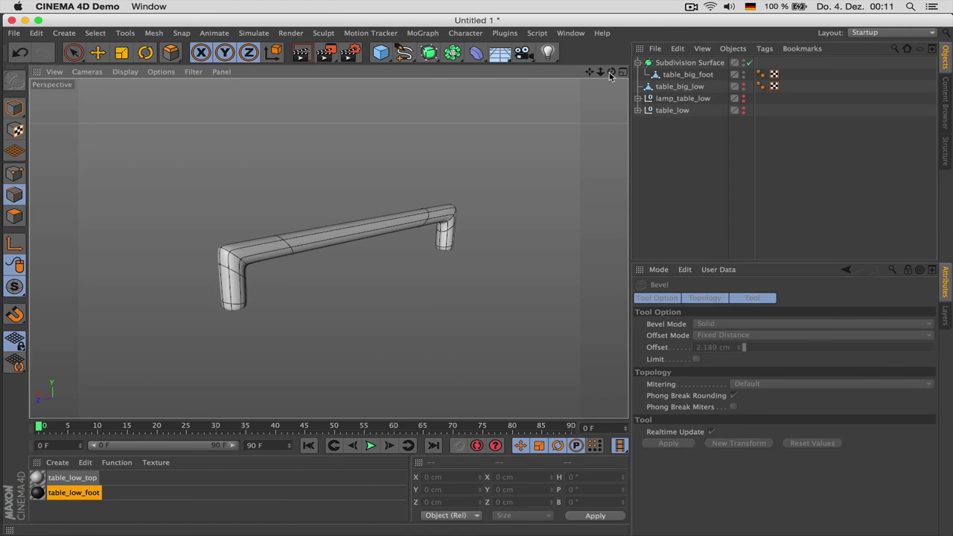
{"action": "left_click_drag", "start_coordinate": [611, 71], "coordinate": [551, 73]}
{"action": "left_click", "coordinate": [749, 63]}
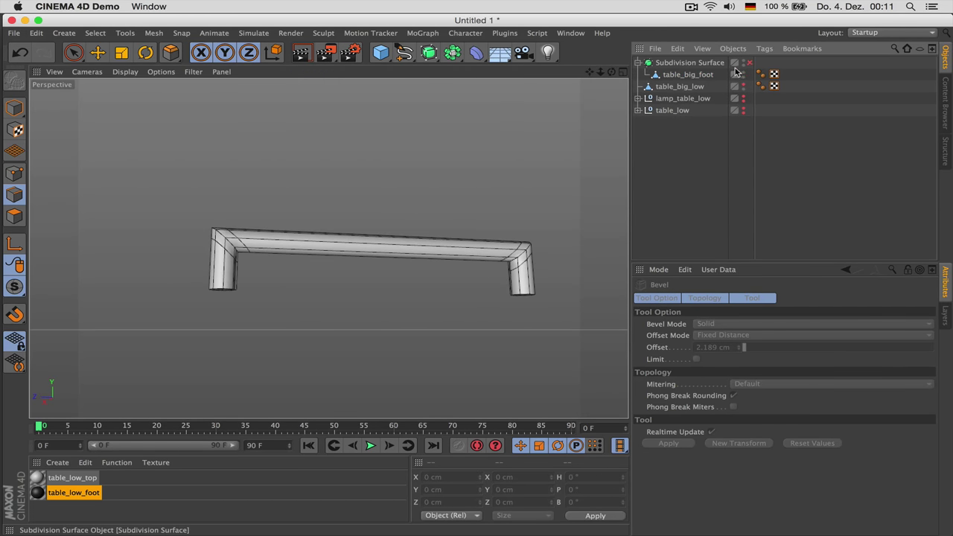
{"action": "left_click_drag", "start_coordinate": [610, 75], "coordinate": [610, 97]}
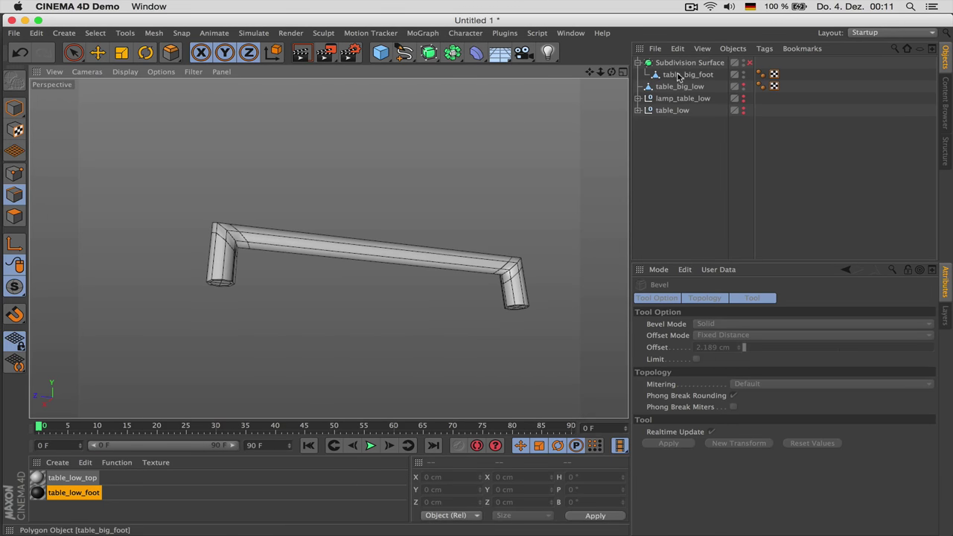
Cut table_big_foot just above both leg ends with the Knife in Plane mode on the X-Z plane and re-enable the smoothing.
{"action": "left_click", "coordinate": [678, 76]}
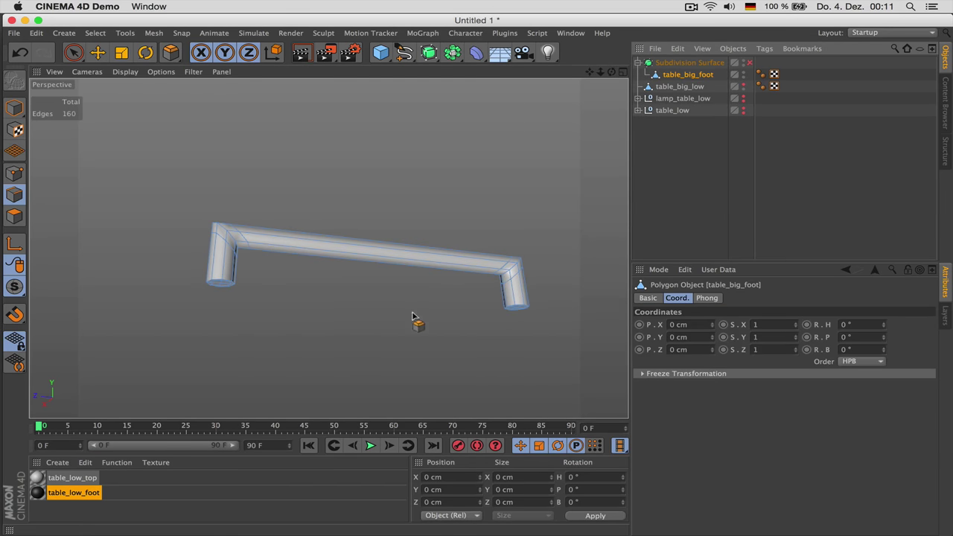
{"action": "scroll", "coordinate": [213, 278], "scroll_direction": "up", "scroll_amount": 8}
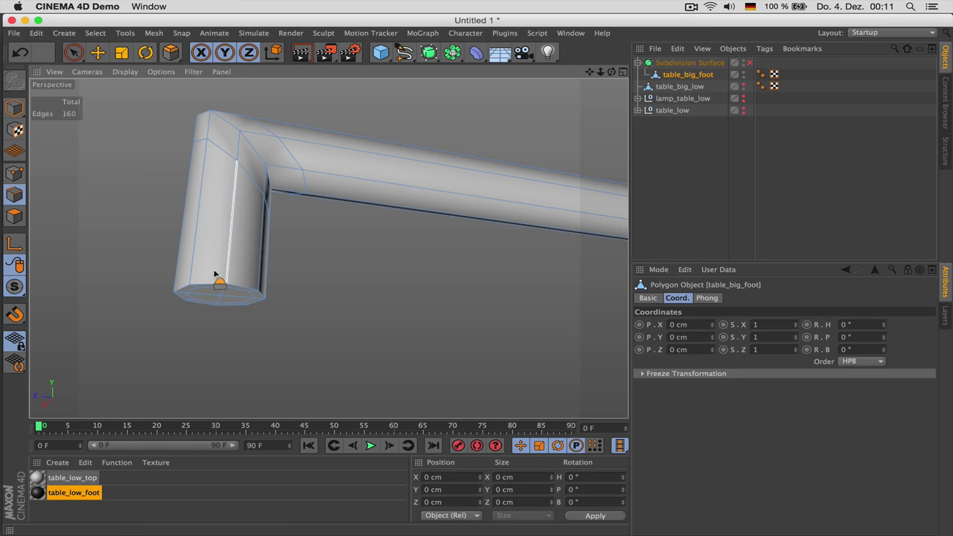
{"action": "key", "text": "k"}
{"action": "key", "text": "k"}
{"action": "left_click", "coordinate": [690, 313]}
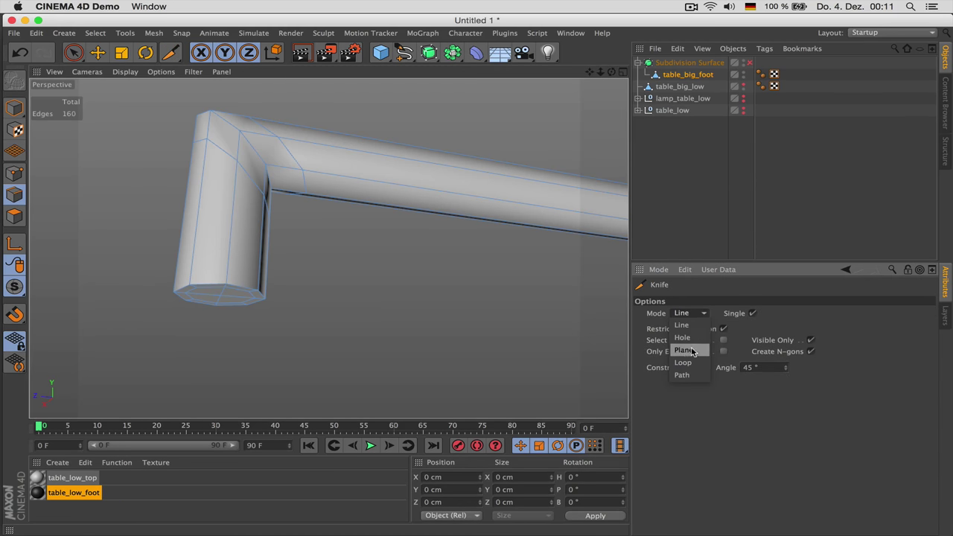
{"action": "left_click", "coordinate": [685, 352]}
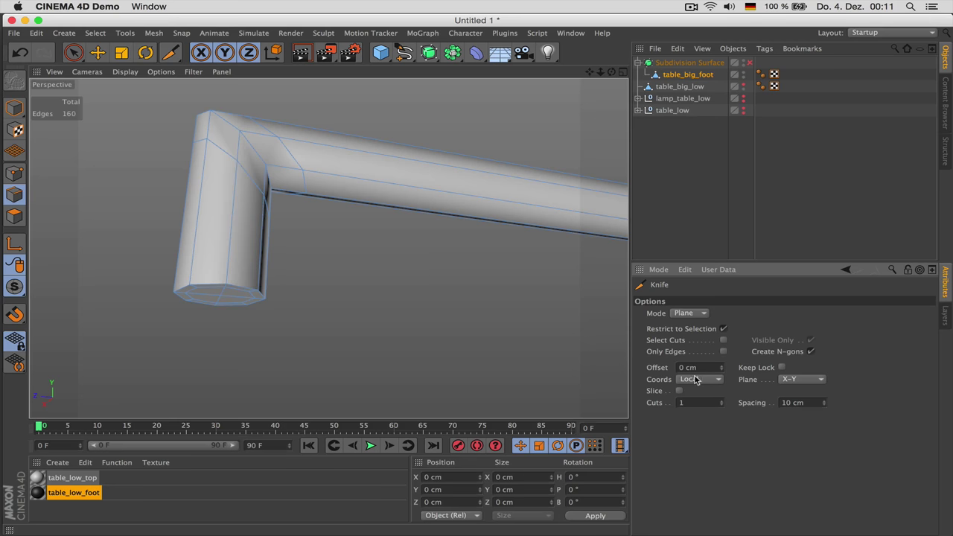
{"action": "left_click", "coordinate": [801, 379]}
{"action": "left_click", "coordinate": [790, 416]}
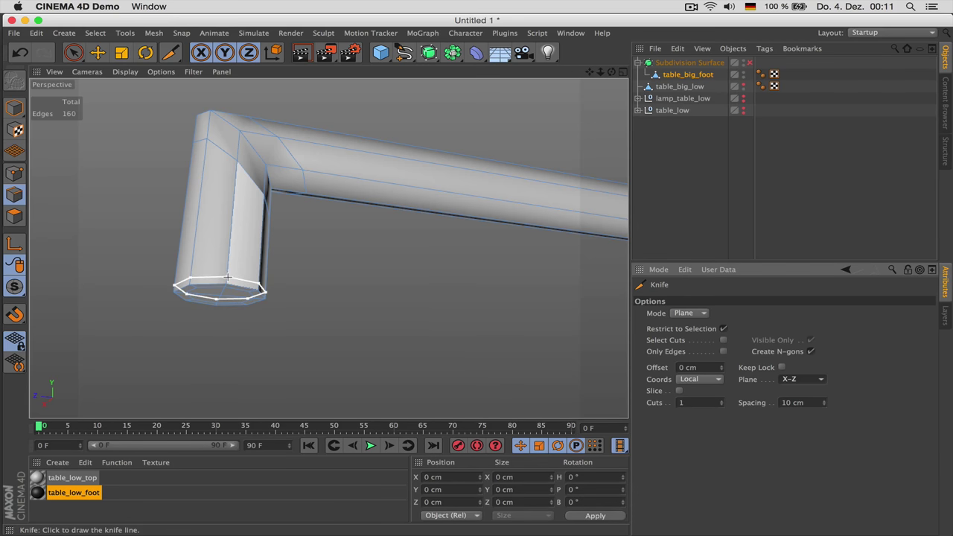
{"action": "left_click", "coordinate": [227, 277]}
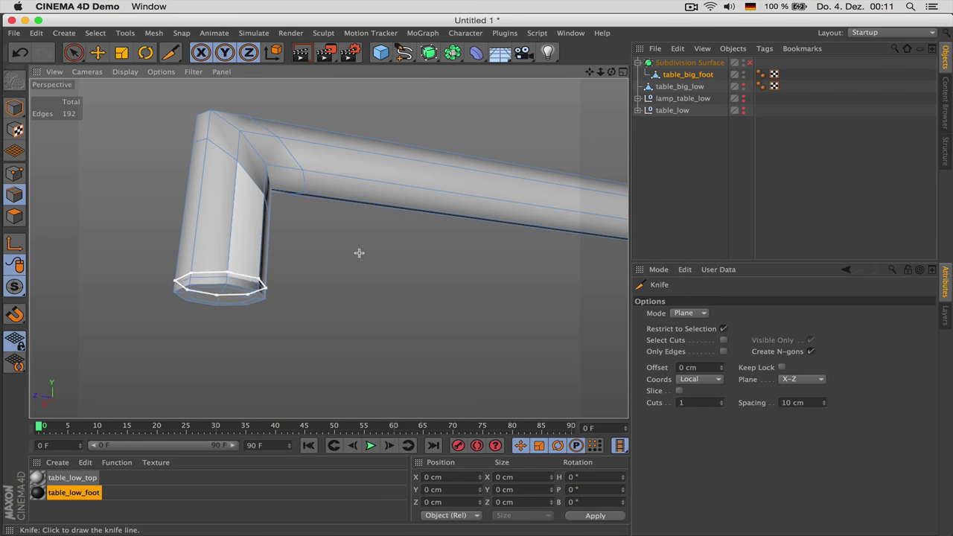
{"action": "left_click", "coordinate": [749, 63]}
Ring-select the lengthwise edges of the horizontal bar and split them at the middle using Edge Cut with 1 subdivision.
{"action": "left_click_drag", "start_coordinate": [588, 73], "coordinate": [409, 98]}
{"action": "scroll", "coordinate": [198, 318], "scroll_direction": "down", "scroll_amount": 5}
{"action": "left_click_drag", "start_coordinate": [308, 284], "coordinate": [314, 213], "text": "alt"}
{"action": "key", "text": "u"}
{"action": "key", "text": "b"}
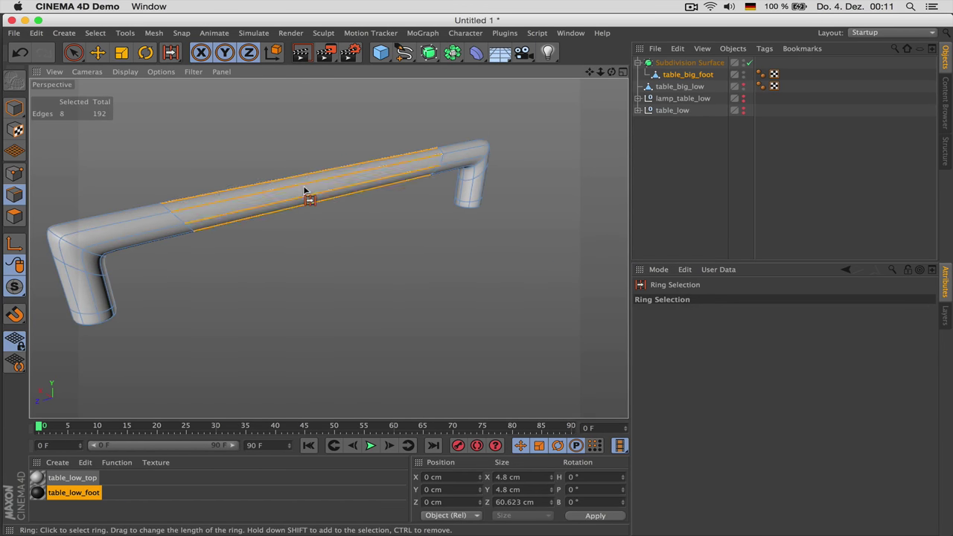
{"action": "left_click", "coordinate": [308, 196]}
{"action": "key", "text": "m"}
{"action": "key", "text": "f"}
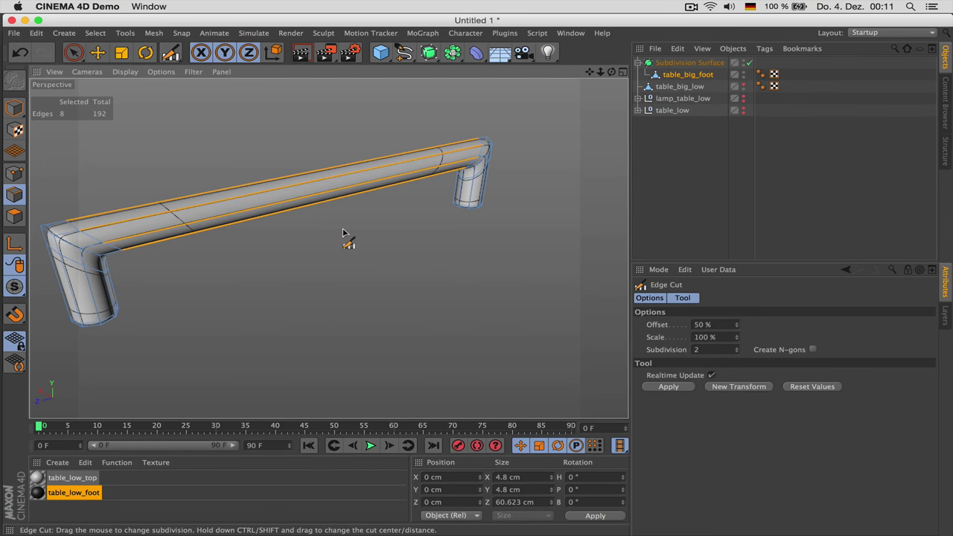
{"action": "left_click_drag", "start_coordinate": [398, 253], "coordinate": [382, 254]}
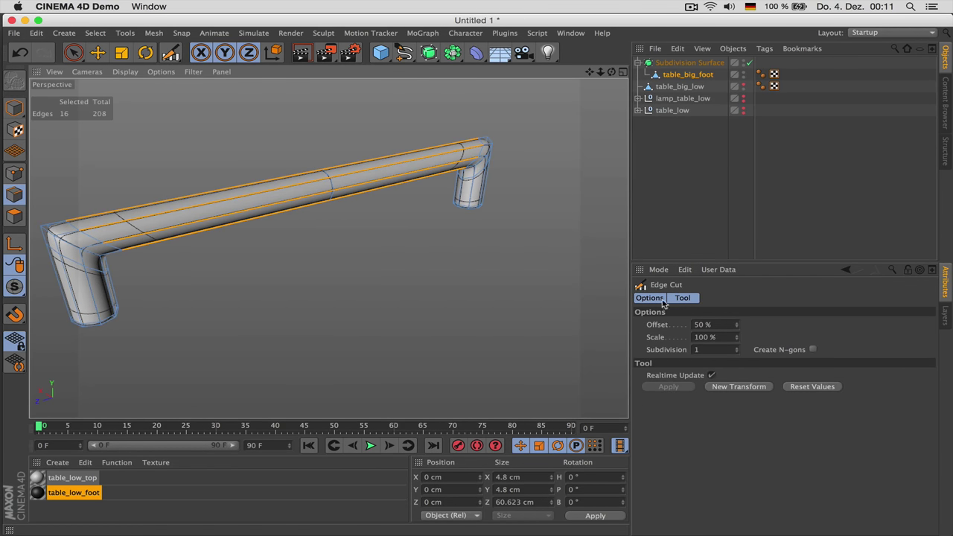
Select all points of the frame's far half beyond the middle cut, hidden ones included, and delete them.
{"action": "key", "text": "Return"}
{"action": "key", "text": "Return"}
{"action": "key", "text": "0"}
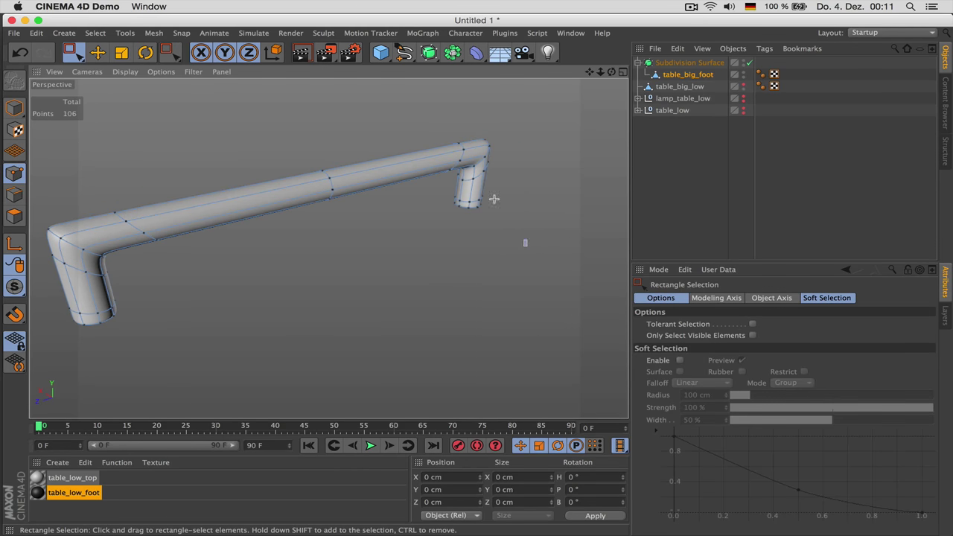
{"action": "left_click_drag", "start_coordinate": [528, 247], "coordinate": [375, 98]}
{"action": "key", "text": "Delete"}
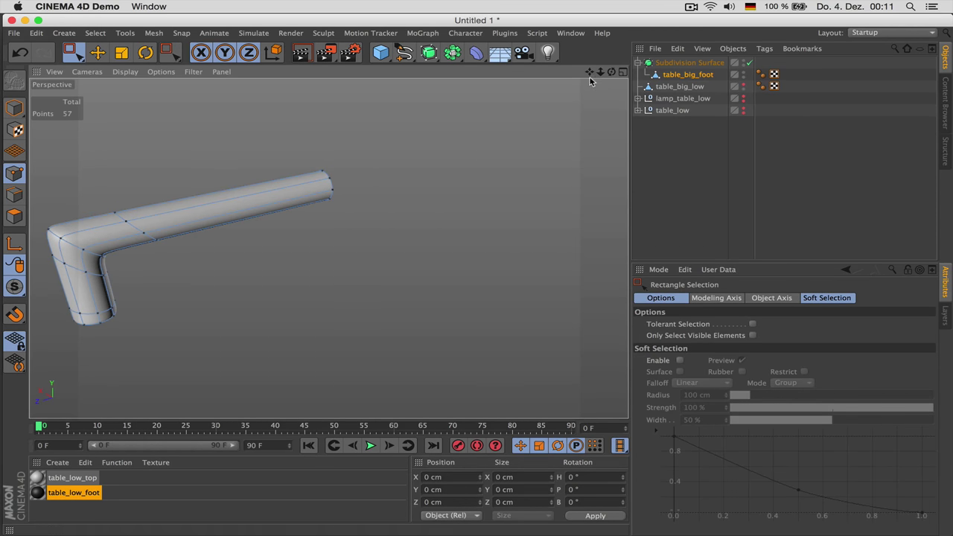
Select all polygons of the remaining half of table_big_foot.
{"action": "left_click_drag", "start_coordinate": [589, 72], "coordinate": [462, 256]}
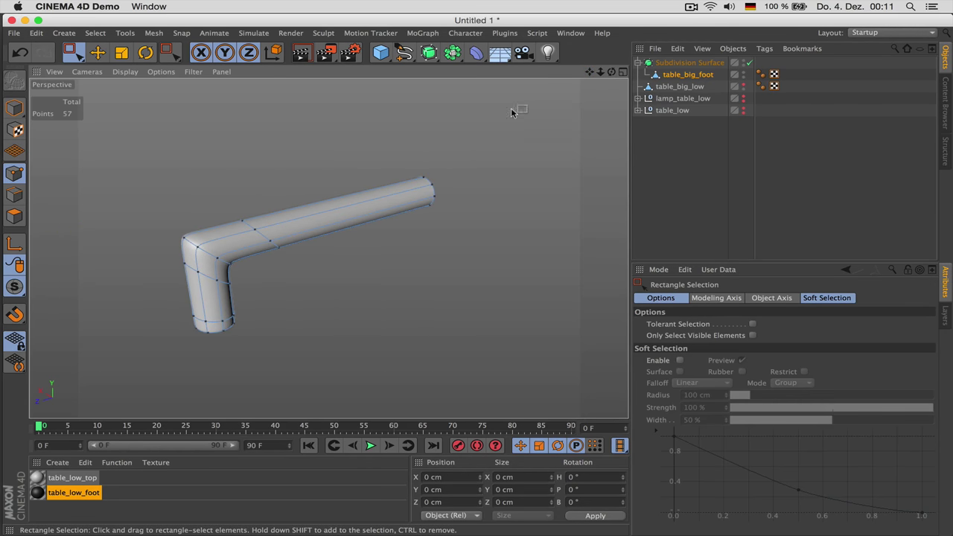
{"action": "key", "text": "Return"}
{"action": "key", "text": "Return"}
{"action": "key", "text": "super+a"}
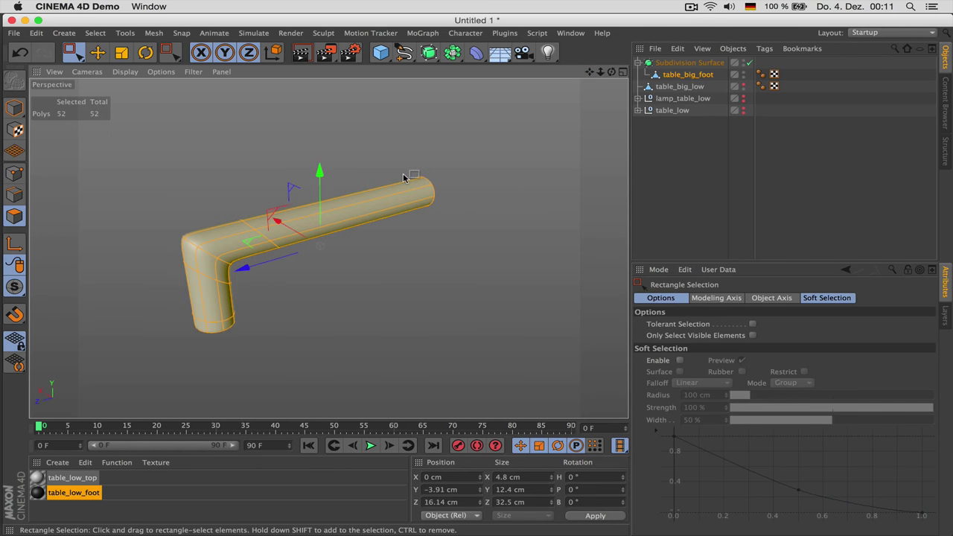
Mirror all polygons of table_big_foot across the object's XY plane with Weld Points at 0.01 cm.
{"action": "key", "text": "m"}
{"action": "key", "text": "h"}
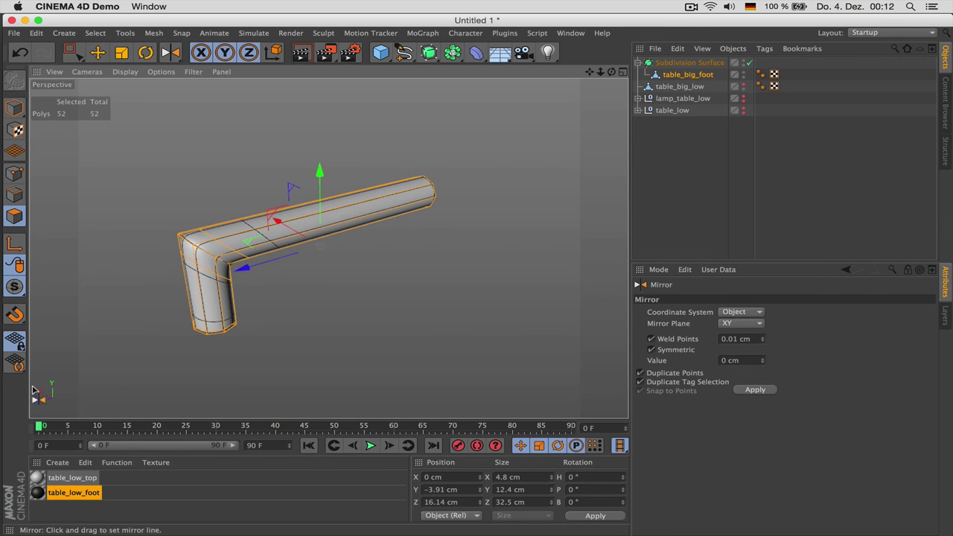
{"action": "left_click", "coordinate": [430, 188]}
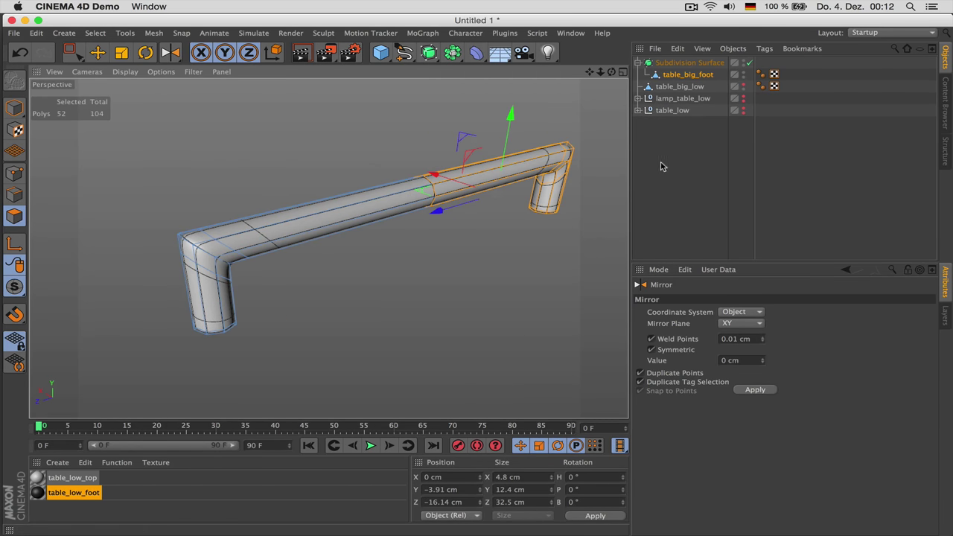
{"action": "left_click", "coordinate": [686, 165]}
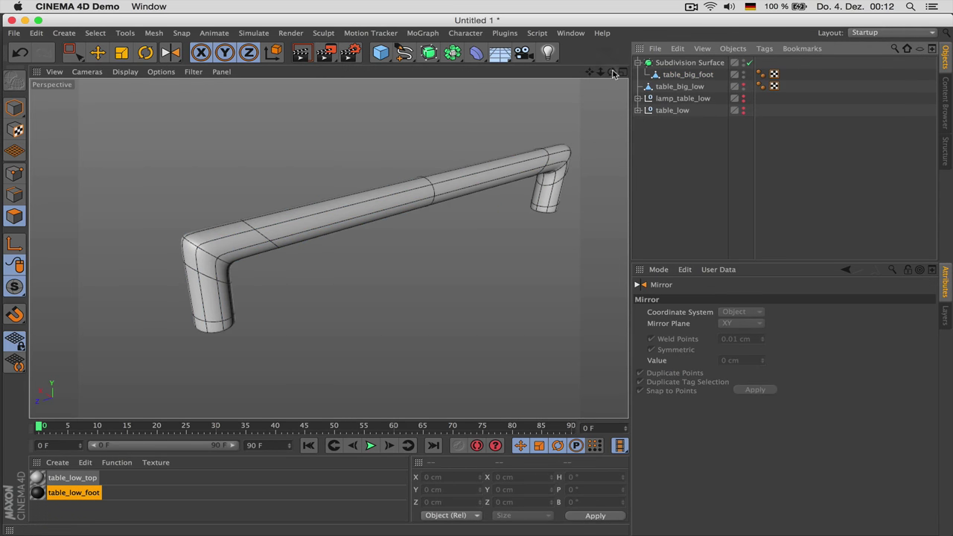
Disable the Subdivision Surface smoothing on the mirrored frame.
{"action": "left_click_drag", "start_coordinate": [612, 72], "coordinate": [329, 248]}
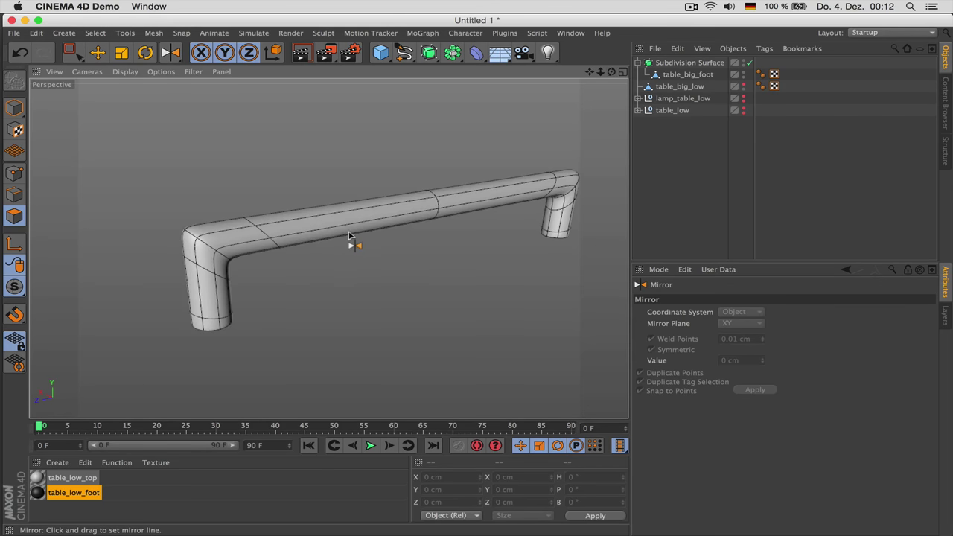
{"action": "scroll", "coordinate": [350, 233], "scroll_direction": "down", "scroll_amount": 3}
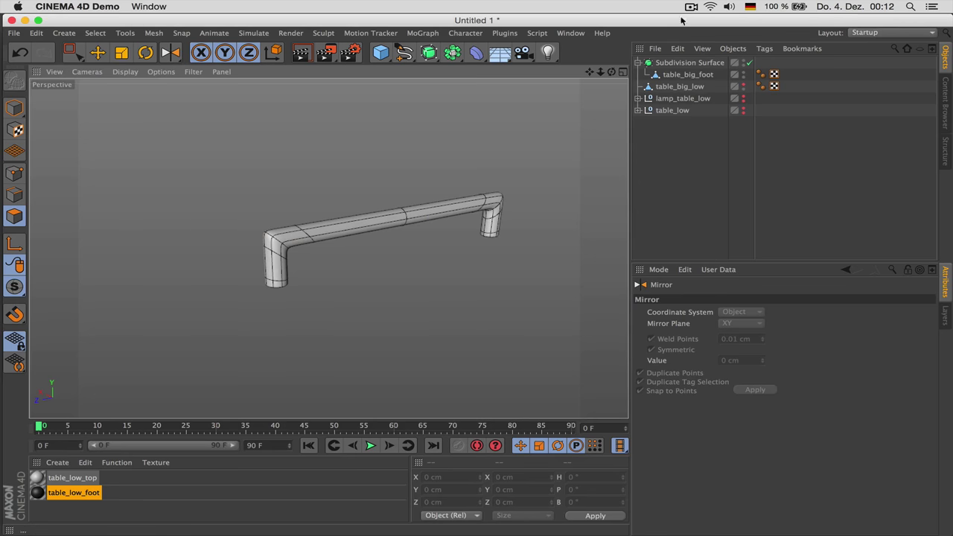
{"action": "left_click", "coordinate": [749, 63]}
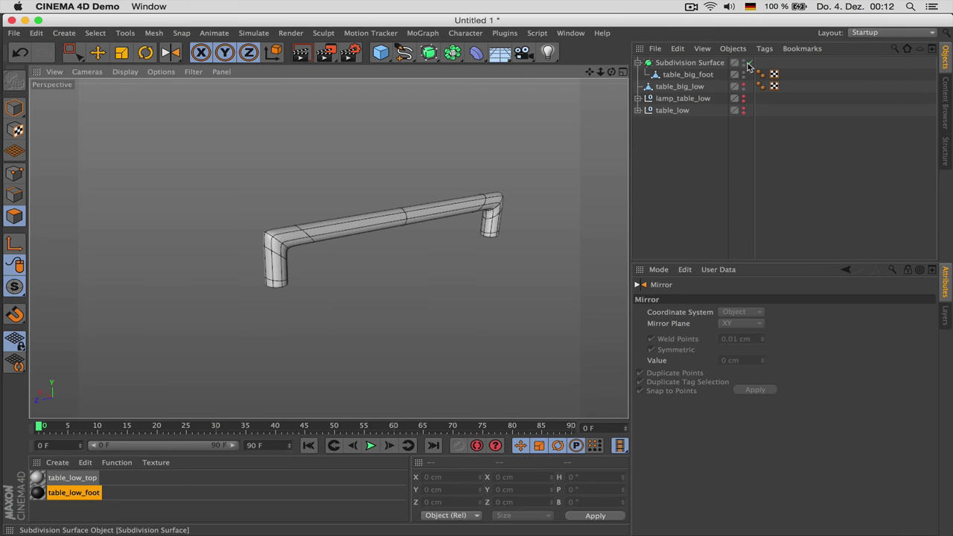
{"action": "scroll", "coordinate": [447, 201], "scroll_direction": "up", "scroll_amount": 3}
{"action": "key", "text": "u"}
{"action": "key", "text": "b"}
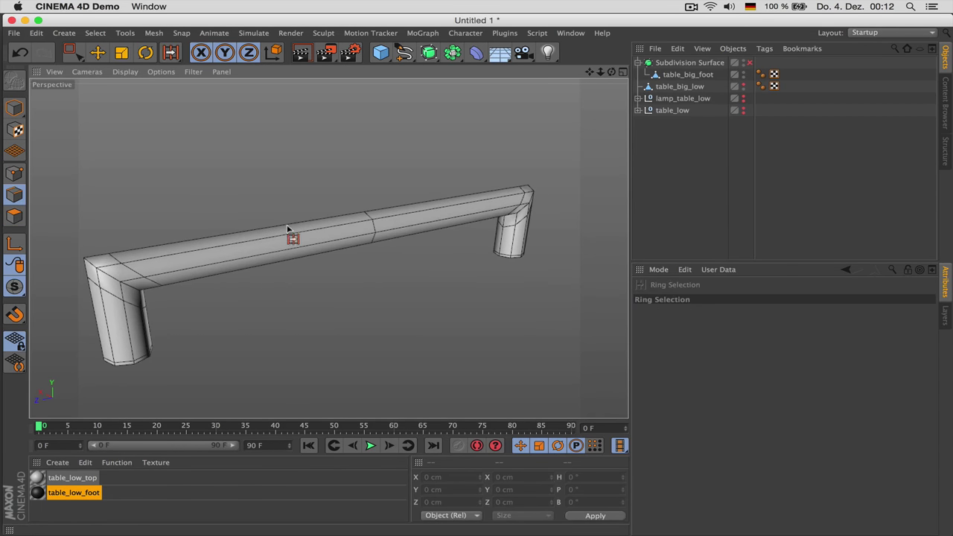
{"action": "left_click", "coordinate": [678, 76]}
{"action": "left_click", "coordinate": [234, 249]}
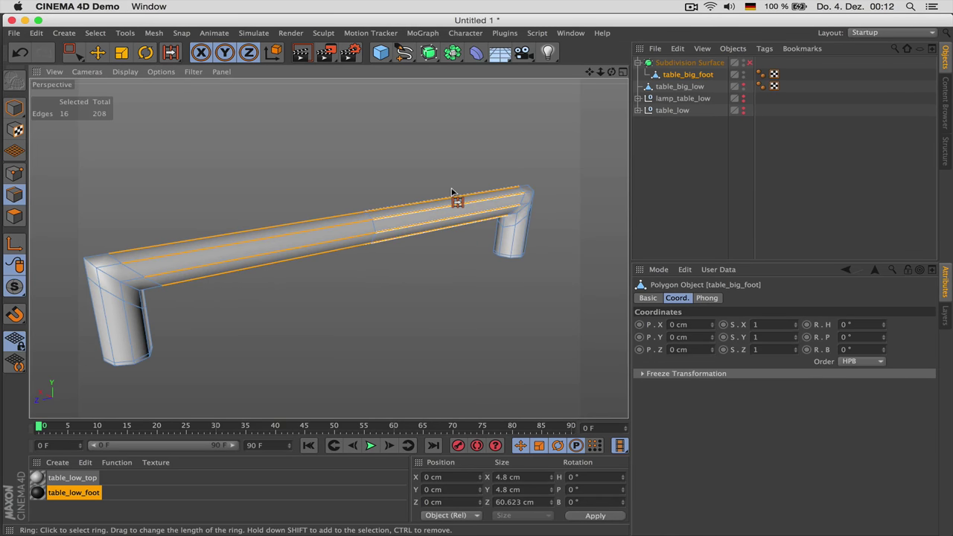
{"action": "left_click", "coordinate": [660, 174]}
{"action": "left_click", "coordinate": [688, 75]}
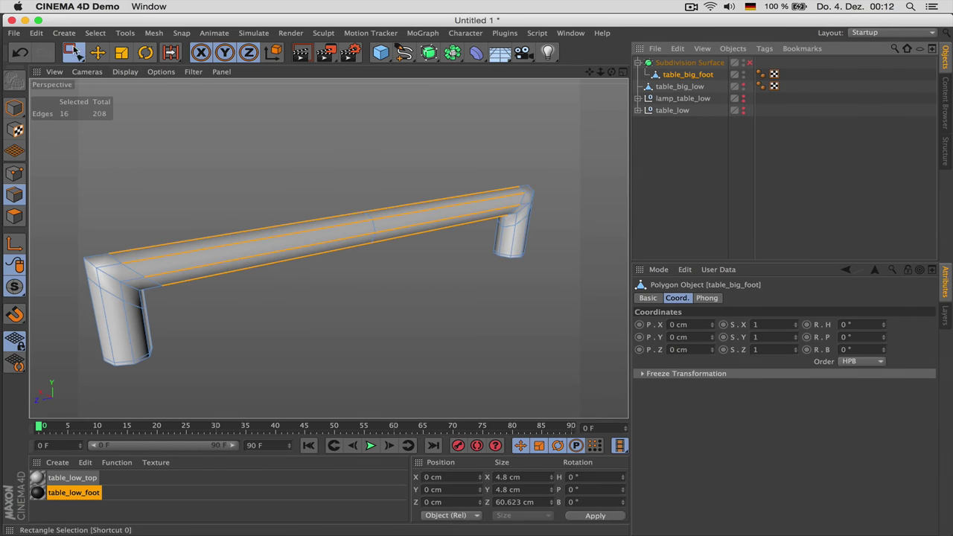
{"action": "left_click_drag", "start_coordinate": [73, 53], "coordinate": [113, 65]}
{"action": "left_click", "coordinate": [240, 126]}
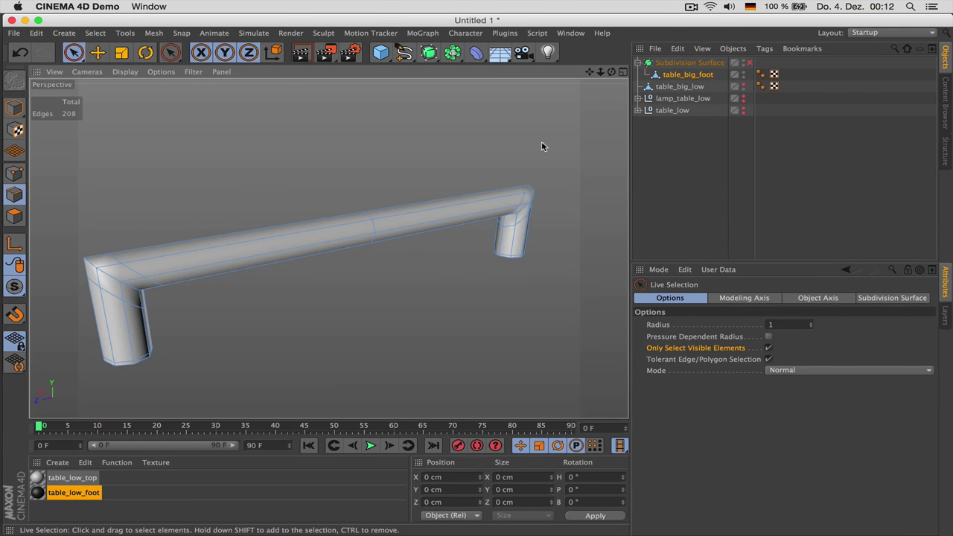
Set the Knife to Plane mode on the X-Y plane and line up a cut across the frame's horizontal bar.
{"action": "key", "text": "k"}
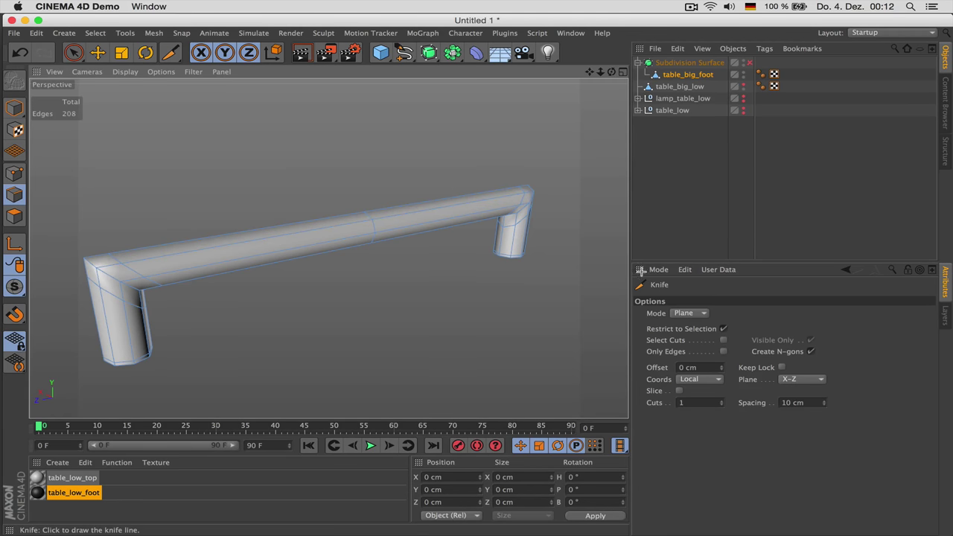
{"action": "left_click", "coordinate": [689, 316]}
{"action": "left_click", "coordinate": [816, 349]}
{"action": "left_click", "coordinate": [802, 379]}
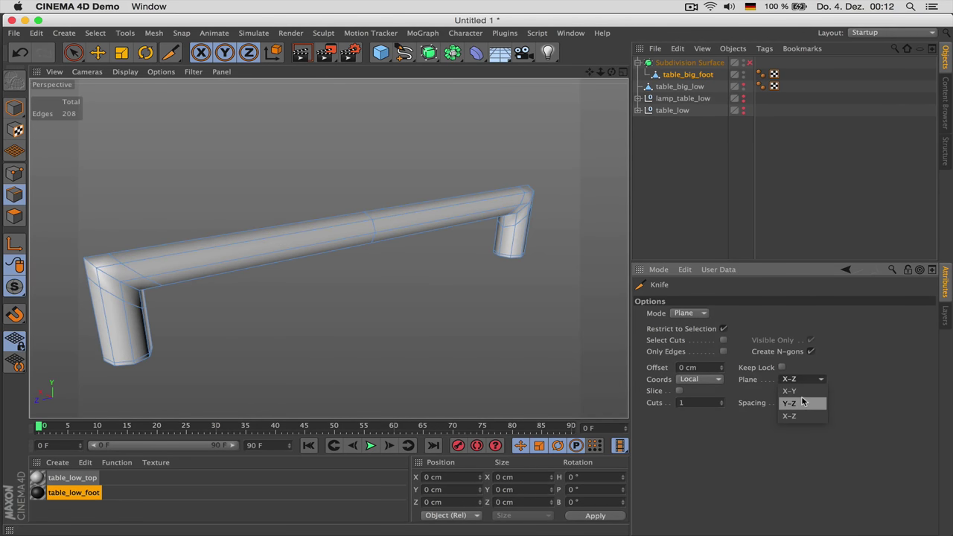
{"action": "left_click", "coordinate": [798, 389]}
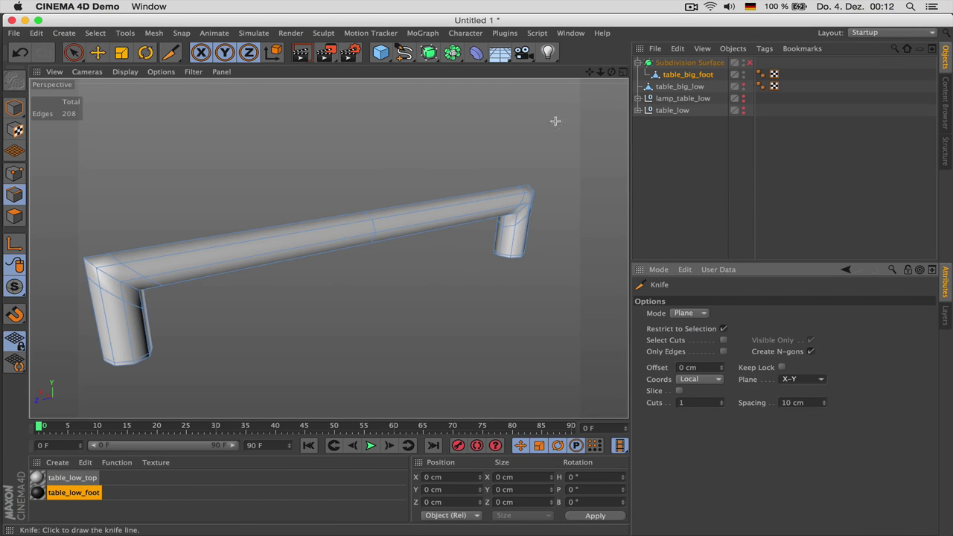
{"action": "left_click_drag", "start_coordinate": [611, 72], "coordinate": [604, 89]}
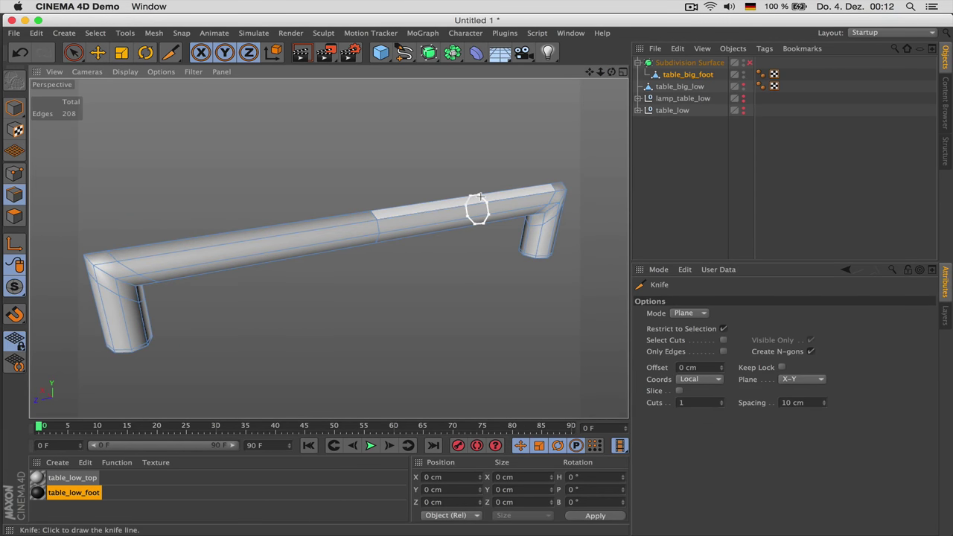
{"action": "left_click", "coordinate": [379, 225]}
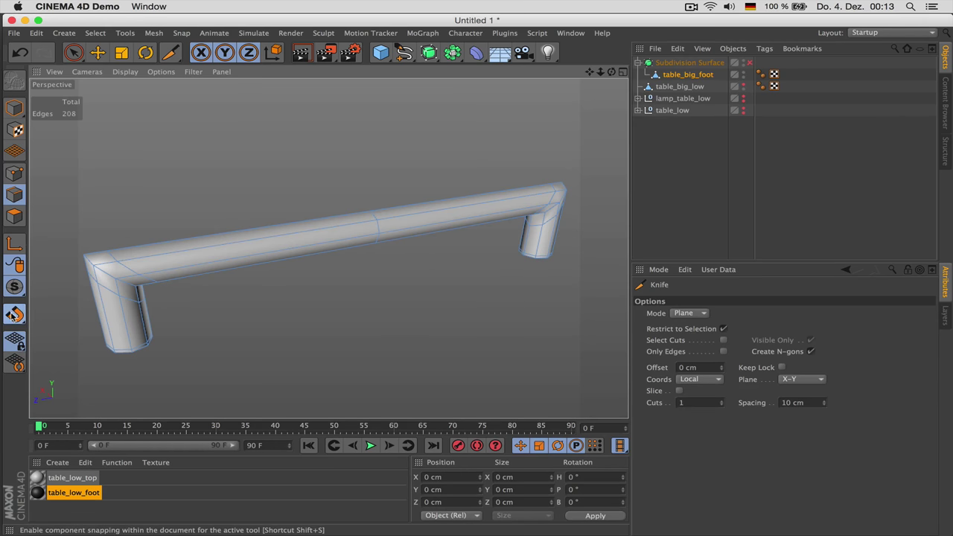
With vertex snapping enabled, make 2 knife cuts from the bar's middle vertex, offset 18 cm and spaced 3 cm apart.
{"action": "left_click_drag", "start_coordinate": [15, 314], "coordinate": [91, 142]}
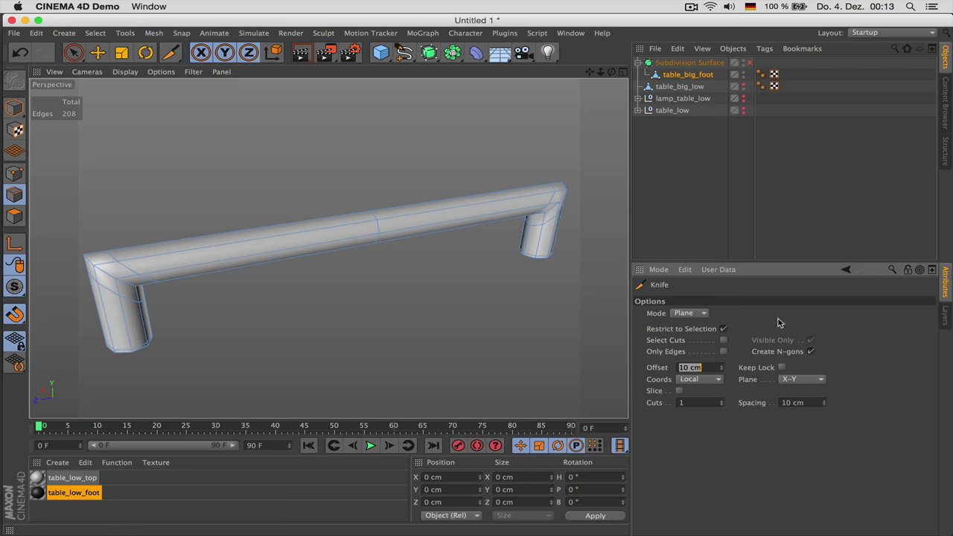
{"action": "key", "text": "Return"}
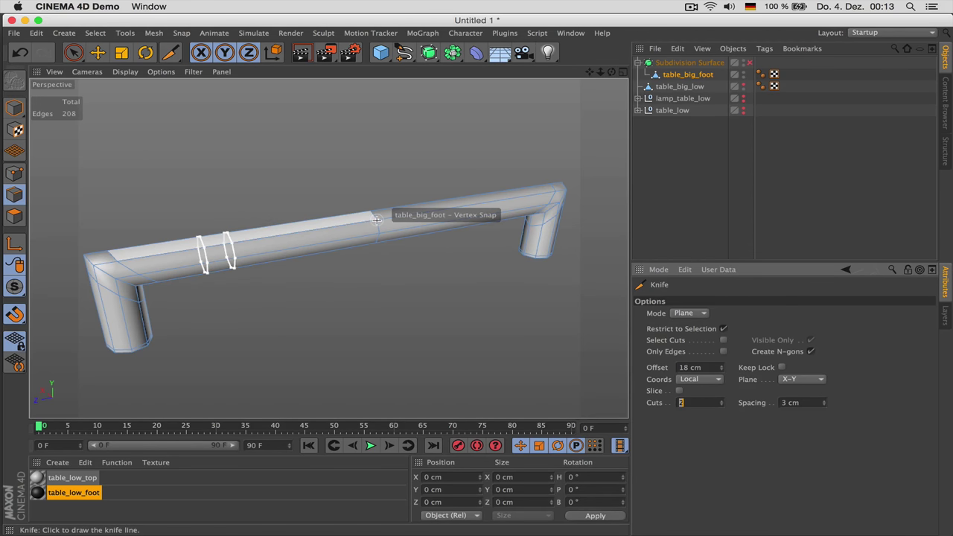
{"action": "left_click", "coordinate": [377, 220]}
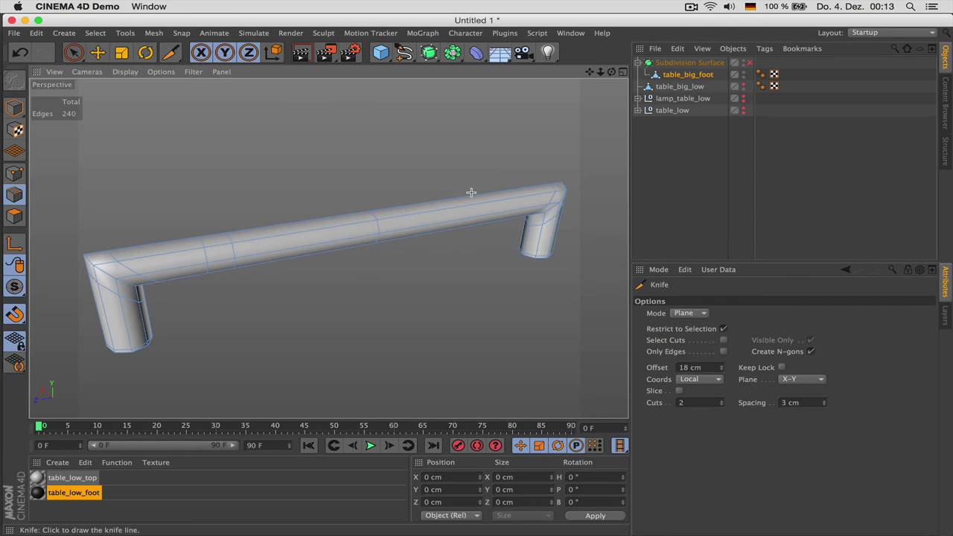
Select all points of the frame's far half beyond the middle cut, hidden ones included, and delete them.
{"action": "key", "text": "Return"}
{"action": "key", "text": "Return"}
{"action": "key", "text": "0"}
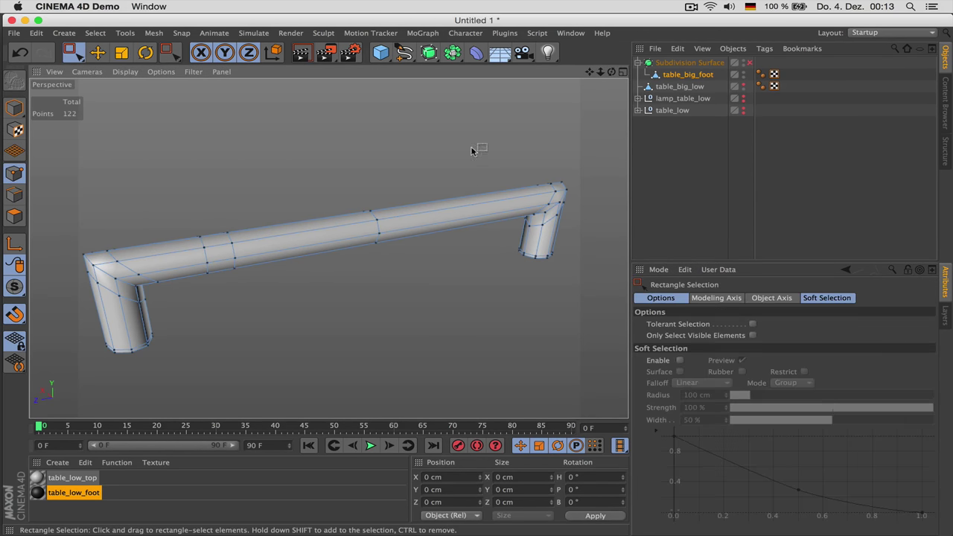
{"action": "left_click_drag", "start_coordinate": [474, 134], "coordinate": [627, 353]}
{"action": "key", "text": "Delete"}
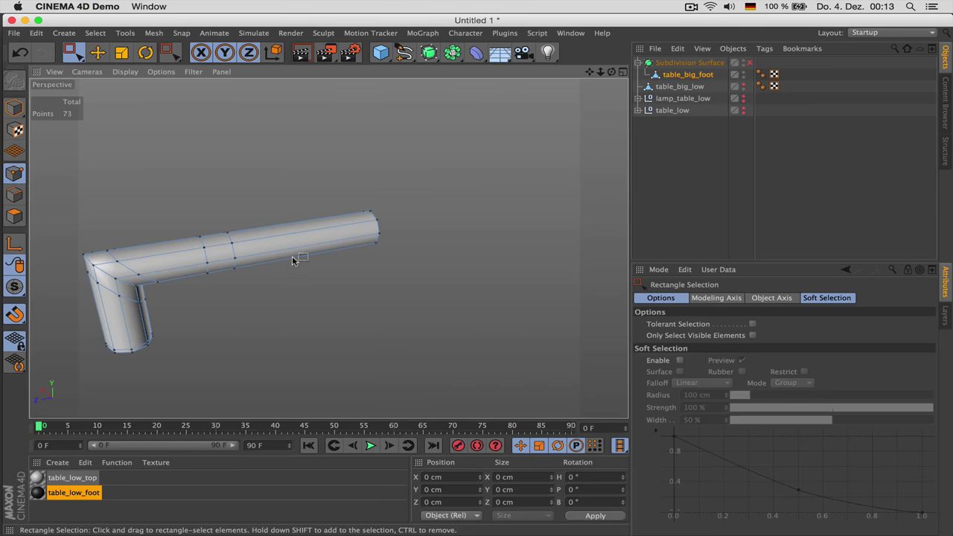
In polygon mode, use Live Selection to select the two side-facing polygons between the two new cuts on the bar.
{"action": "left_click_drag", "start_coordinate": [294, 260], "coordinate": [525, 232], "text": "alt"}
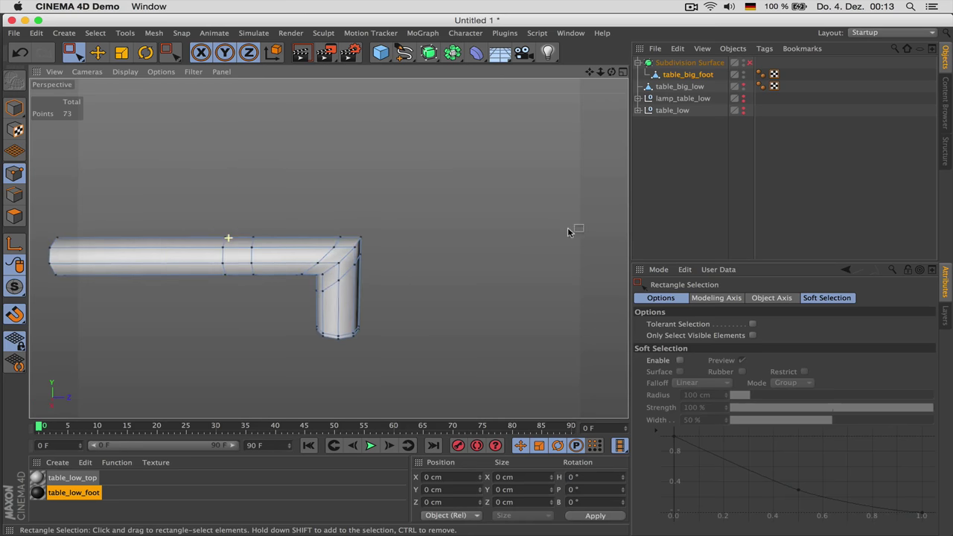
{"action": "left_click_drag", "start_coordinate": [72, 52], "coordinate": [119, 70]}
{"action": "left_click", "coordinate": [14, 216]}
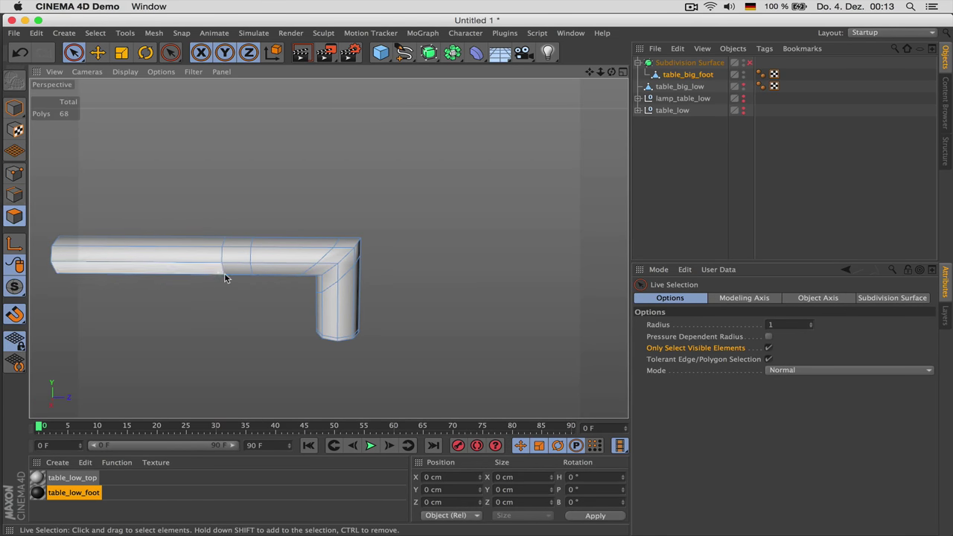
{"action": "left_click_drag", "start_coordinate": [241, 268], "coordinate": [241, 242]}
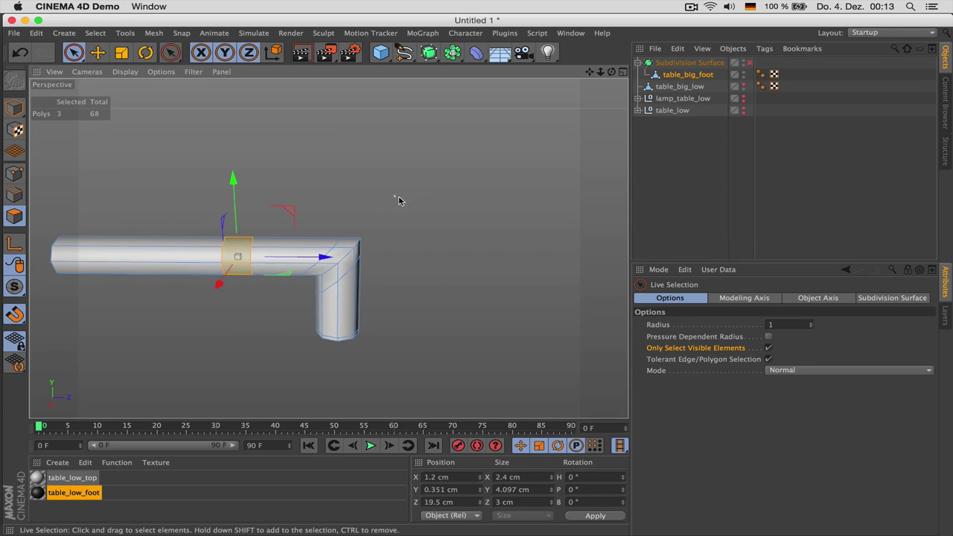
{"action": "left_click_drag", "start_coordinate": [399, 196], "coordinate": [370, 172], "text": "alt"}
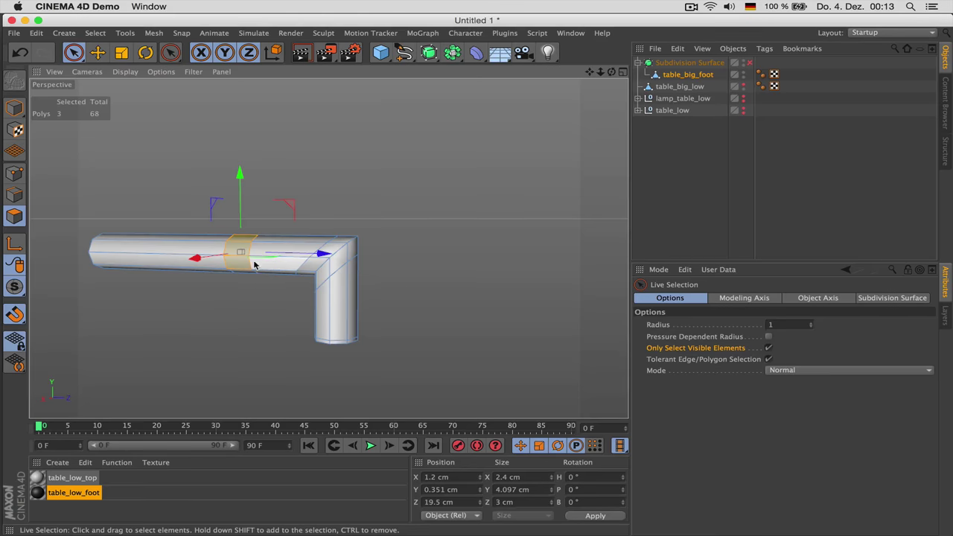
{"action": "left_click", "coordinate": [240, 253]}
{"action": "left_click", "coordinate": [240, 253], "text": "shift"}
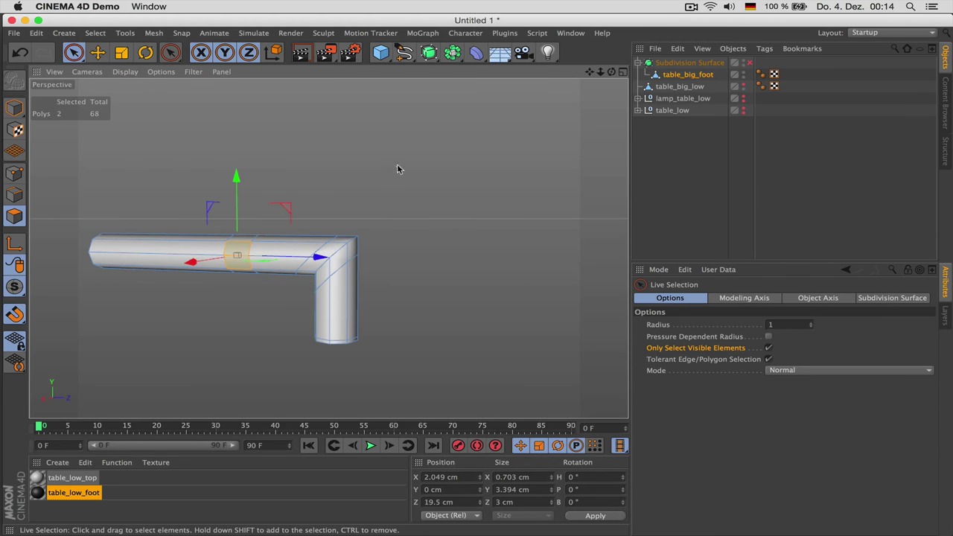
{"action": "left_click_drag", "start_coordinate": [397, 169], "coordinate": [209, 244], "text": "alt"}
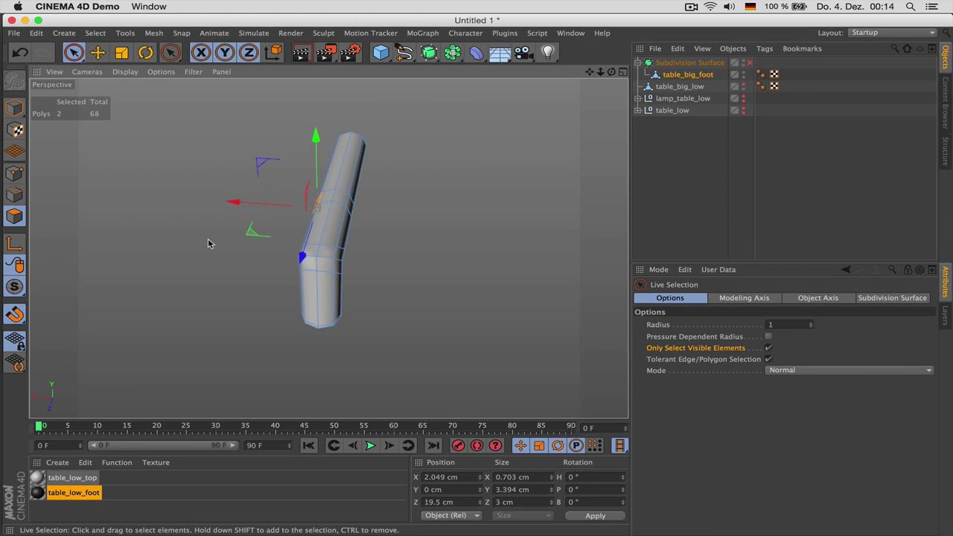
Select all polygons of table_big_foot and move them along the X axis to -30 cm.
{"action": "left_click", "coordinate": [681, 75]}
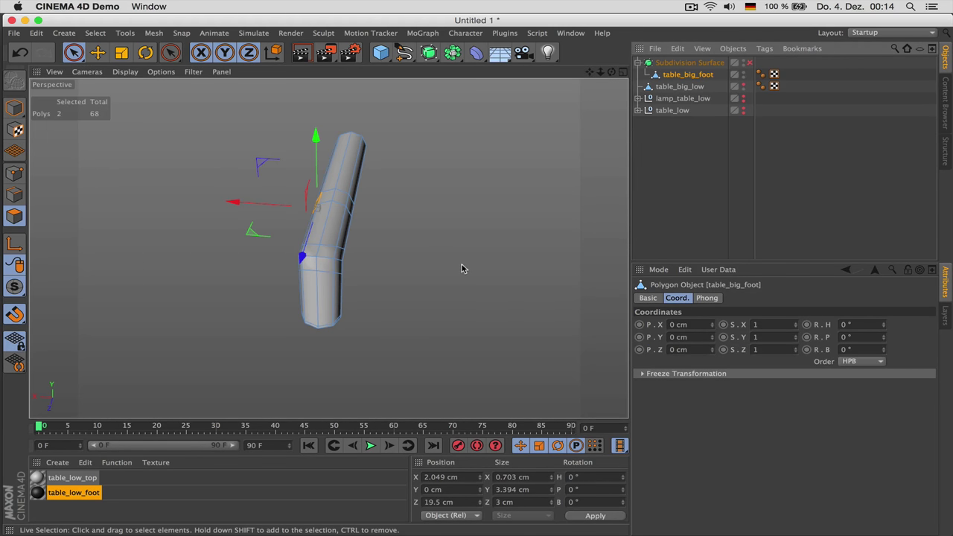
{"action": "key", "text": "super+a"}
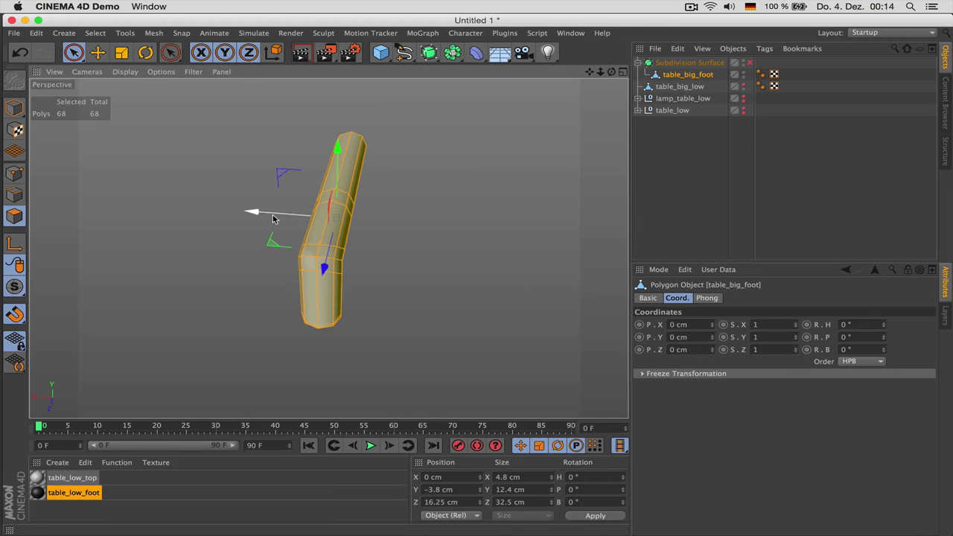
{"action": "left_click_drag", "start_coordinate": [262, 216], "coordinate": [546, 214]}
Select the two side polygons between the bar's cuts that face the table's centre and extrude them with an offset of 0 cm.
{"action": "scroll", "coordinate": [357, 141], "scroll_direction": "up", "scroll_amount": 3}
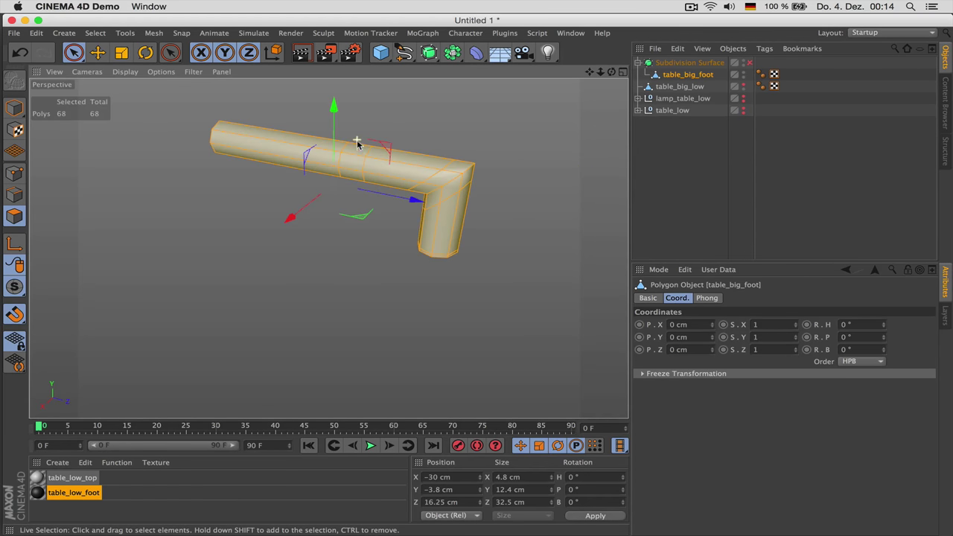
{"action": "left_click", "coordinate": [354, 170]}
{"action": "left_click_drag", "start_coordinate": [472, 124], "coordinate": [435, 162], "text": "alt"}
{"action": "key", "text": "d"}
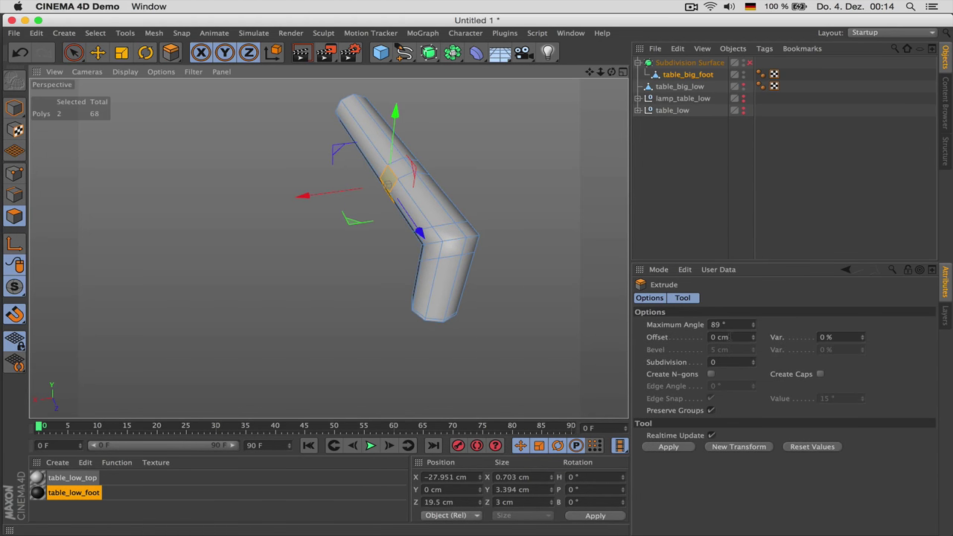
{"action": "left_click_drag", "start_coordinate": [234, 287], "coordinate": [238, 325]}
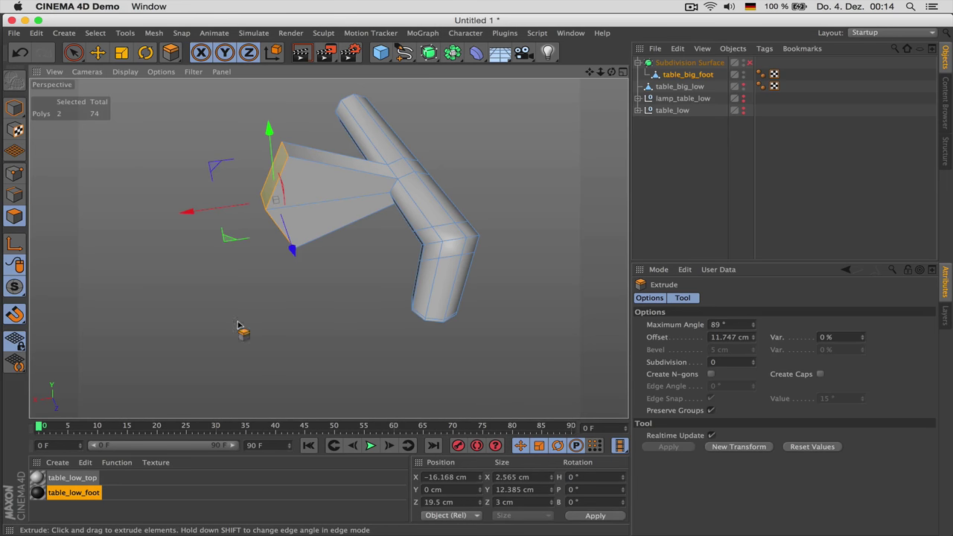
{"action": "double_click", "coordinate": [730, 337]}
{"action": "type", "text": "0"}
{"action": "key", "text": "Return"}
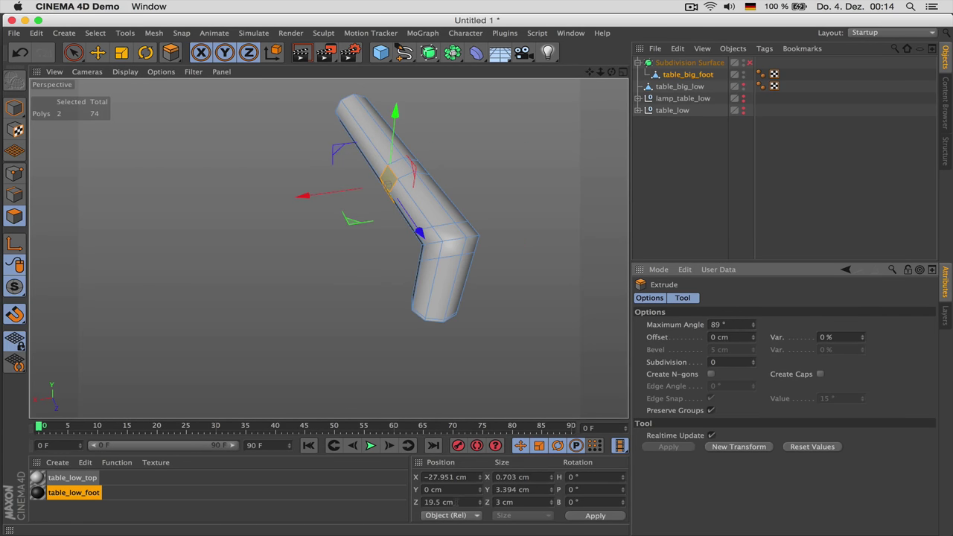
{"action": "left_click", "coordinate": [459, 502]}
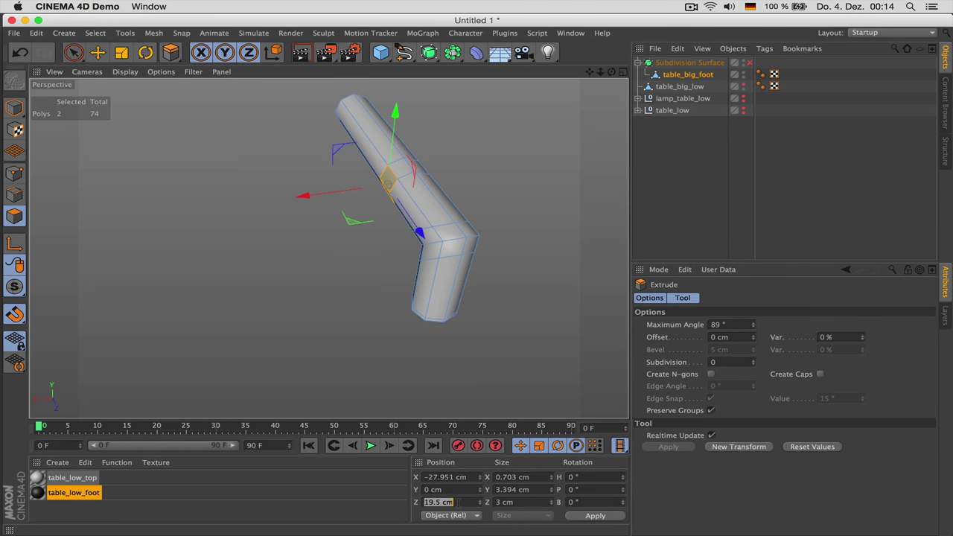
{"action": "type", "text": "0"}
{"action": "key", "text": "Return"}
{"action": "key", "text": "super+z"}
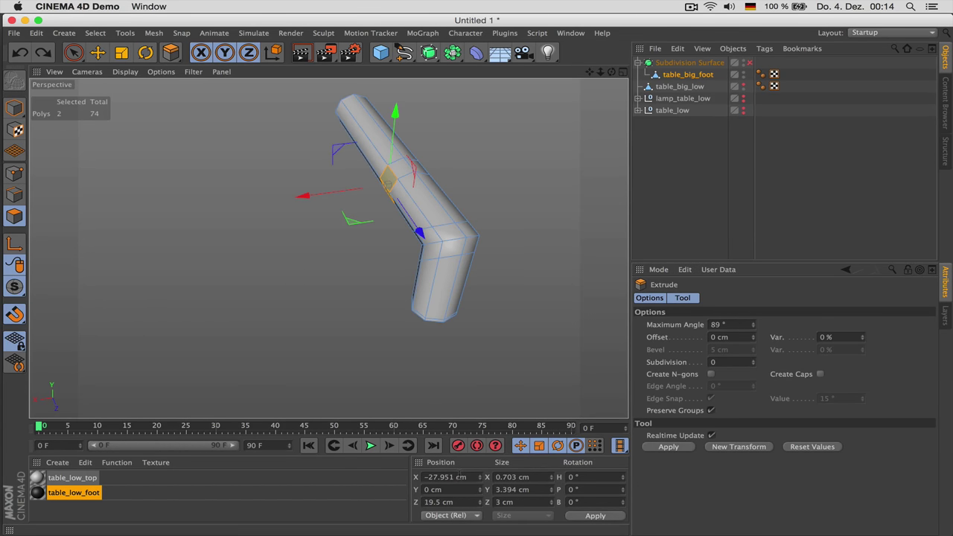
Set the X position of the extruded polygons to 0 cm to form the crossbar up to the centre.
{"action": "double_click", "coordinate": [461, 476]}
{"action": "type", "text": "0"}
{"action": "key", "text": "Return"}
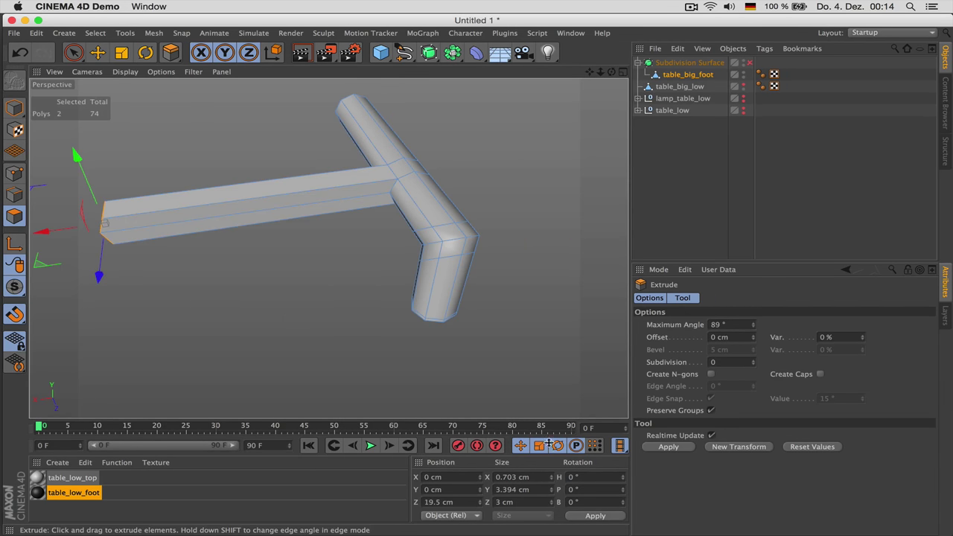
Flatten the crossbar's selected end polygons to an X size of 0 cm and delete them to leave the end open.
{"action": "double_click", "coordinate": [521, 476]}
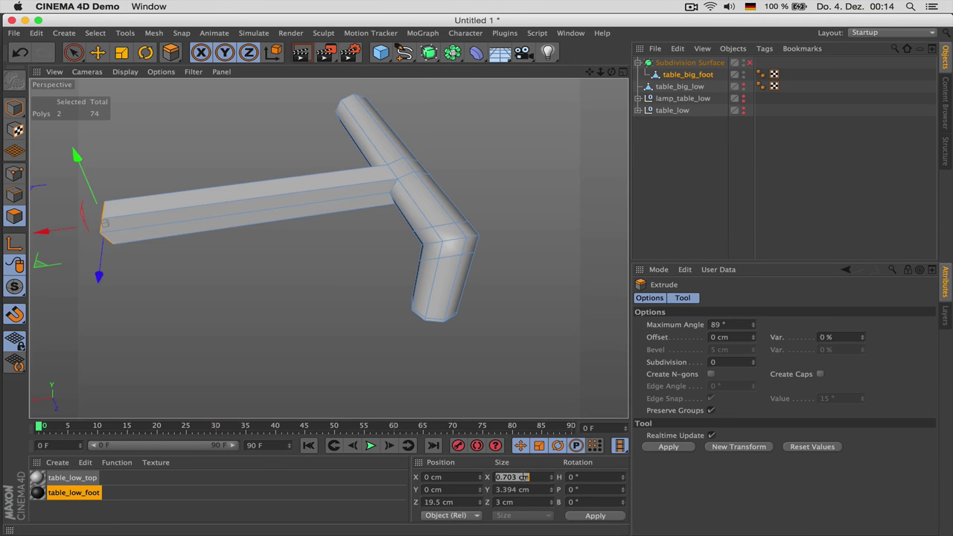
{"action": "type", "text": "0"}
{"action": "key", "text": "Return"}
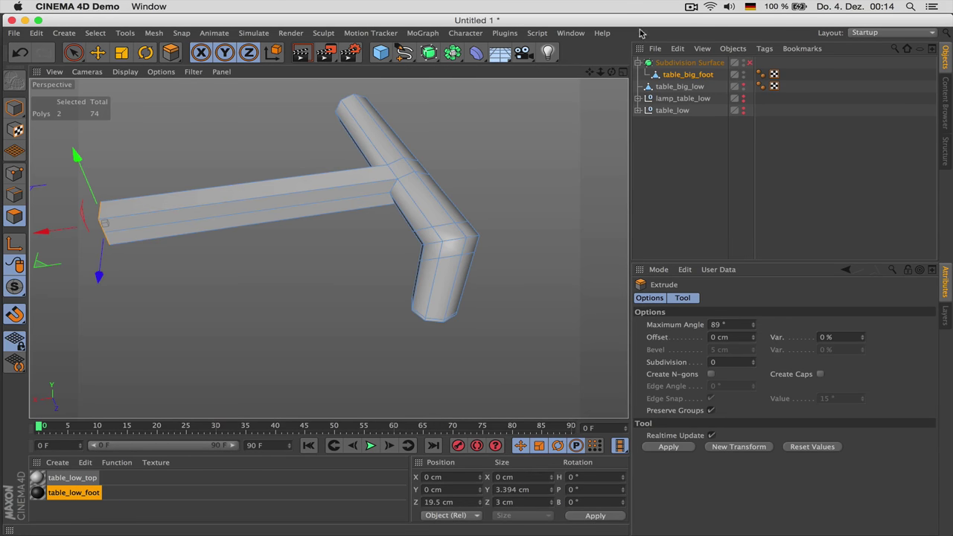
{"action": "left_click_drag", "start_coordinate": [612, 72], "coordinate": [532, 119]}
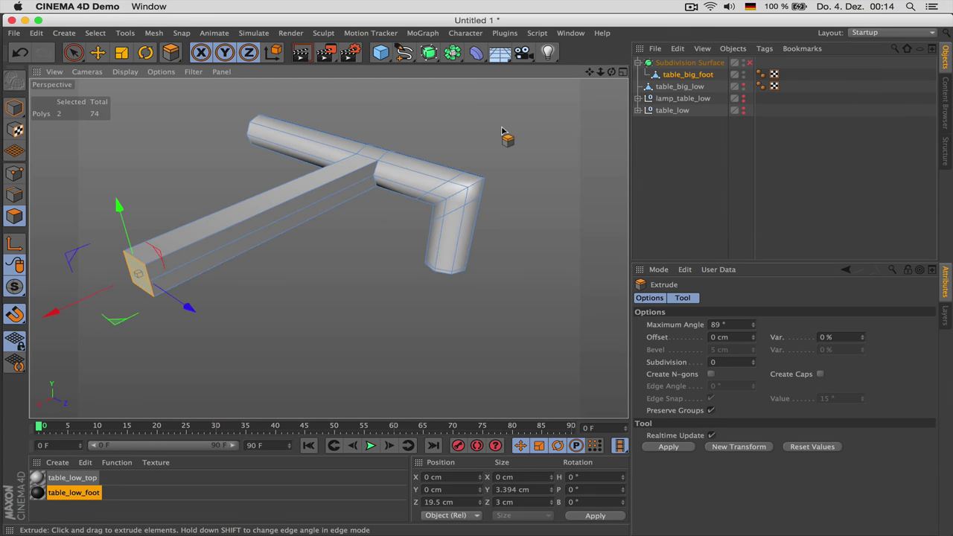
{"action": "key", "text": "Delete"}
{"action": "left_click_drag", "start_coordinate": [612, 75], "coordinate": [573, 89]}
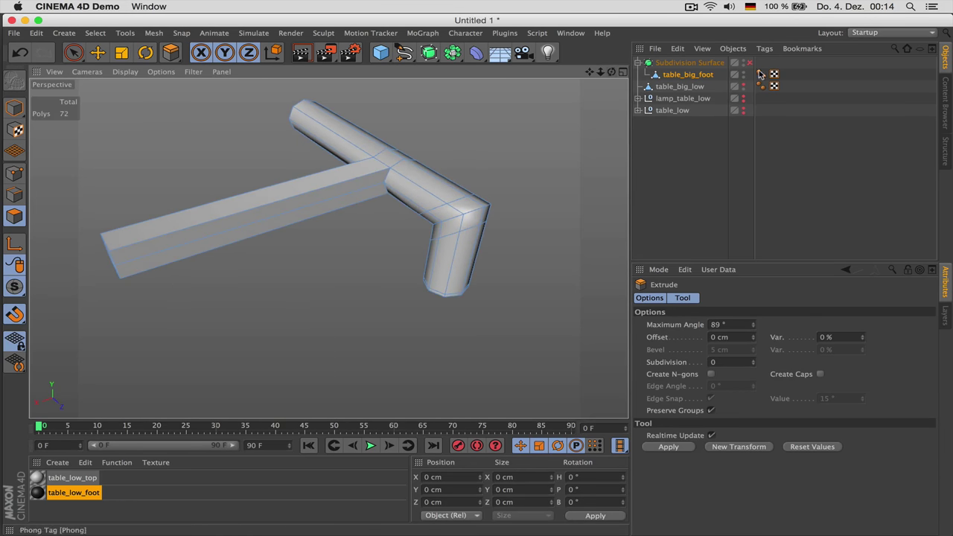
Preview the smoothed base, then cut a loop around the crossbar right beside its junction with the bar using the Knife in Loop mode.
{"action": "left_click", "coordinate": [750, 62]}
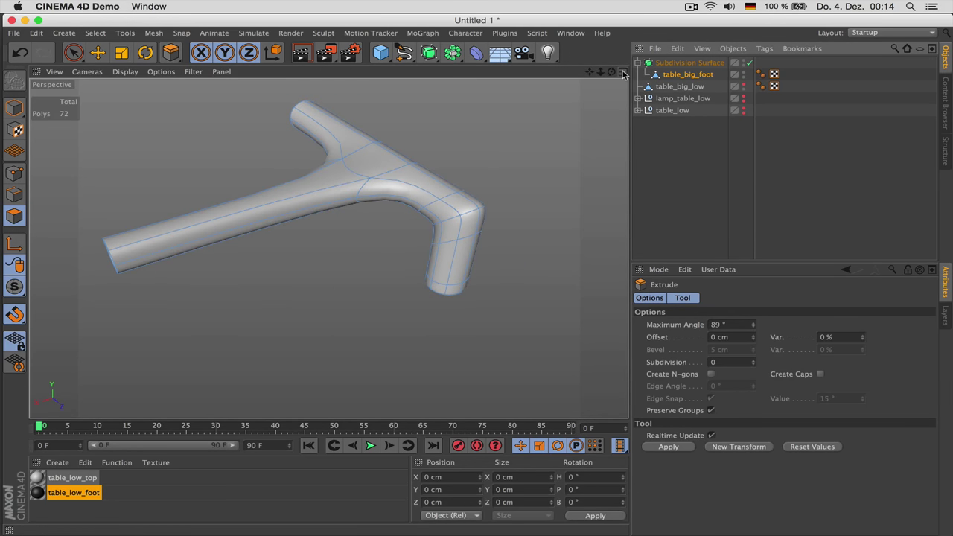
{"action": "left_click_drag", "start_coordinate": [588, 75], "coordinate": [557, 117]}
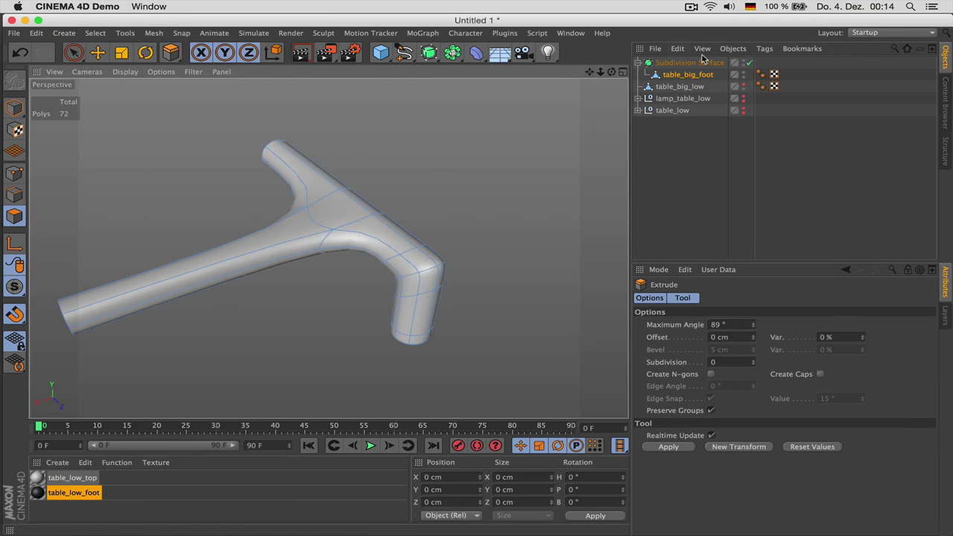
{"action": "left_click", "coordinate": [750, 63]}
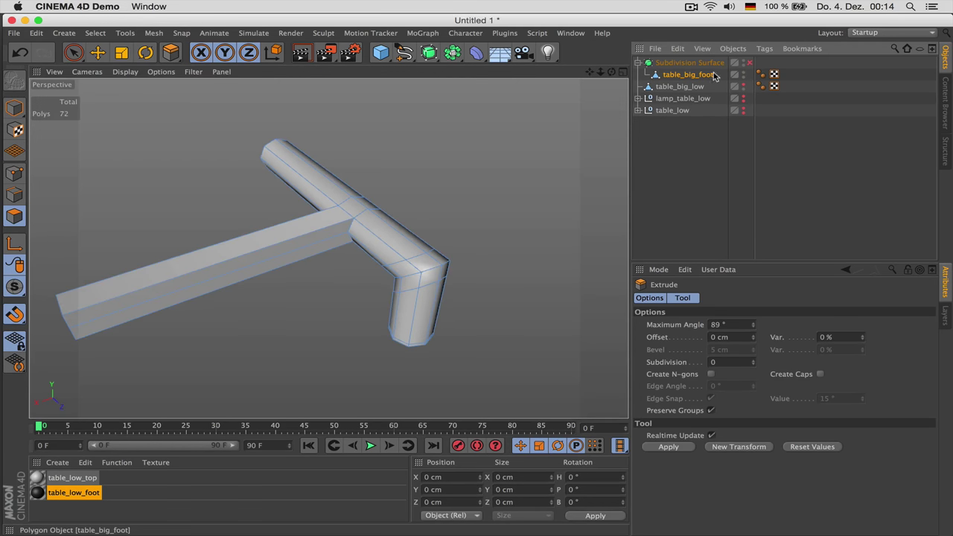
{"action": "left_click", "coordinate": [703, 77]}
{"action": "scroll", "coordinate": [343, 237], "scroll_direction": "up", "scroll_amount": 5}
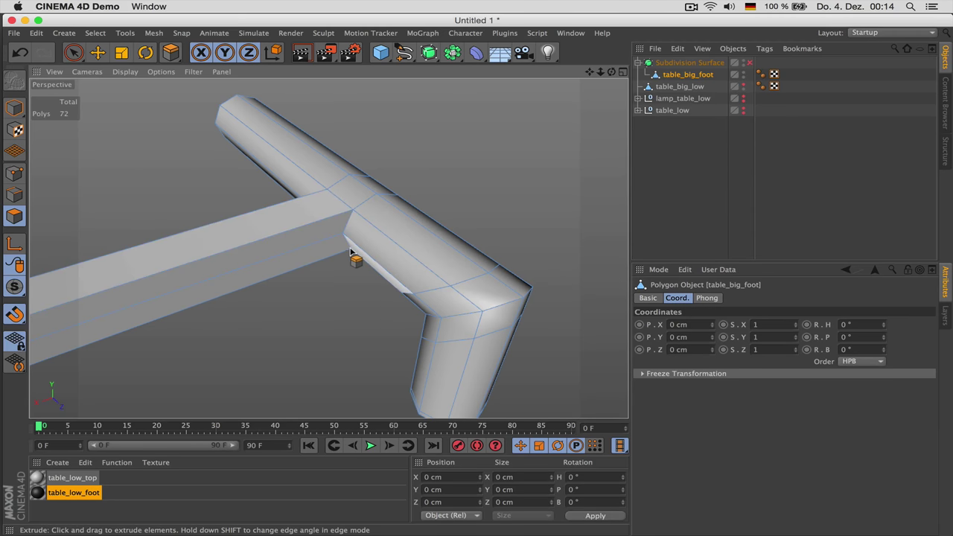
{"action": "key", "text": "k"}
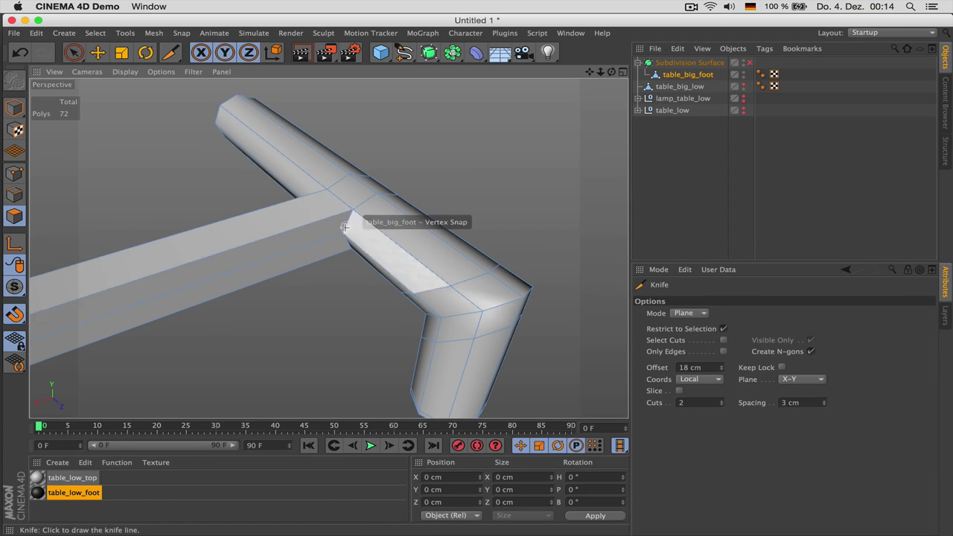
{"action": "left_click", "coordinate": [702, 313]}
{"action": "left_click", "coordinate": [683, 363]}
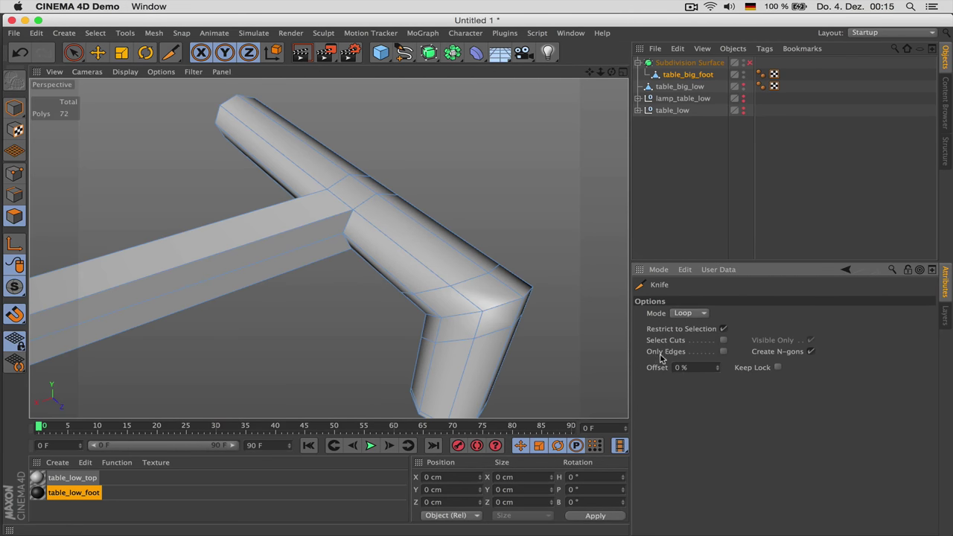
{"action": "left_click", "coordinate": [343, 211]}
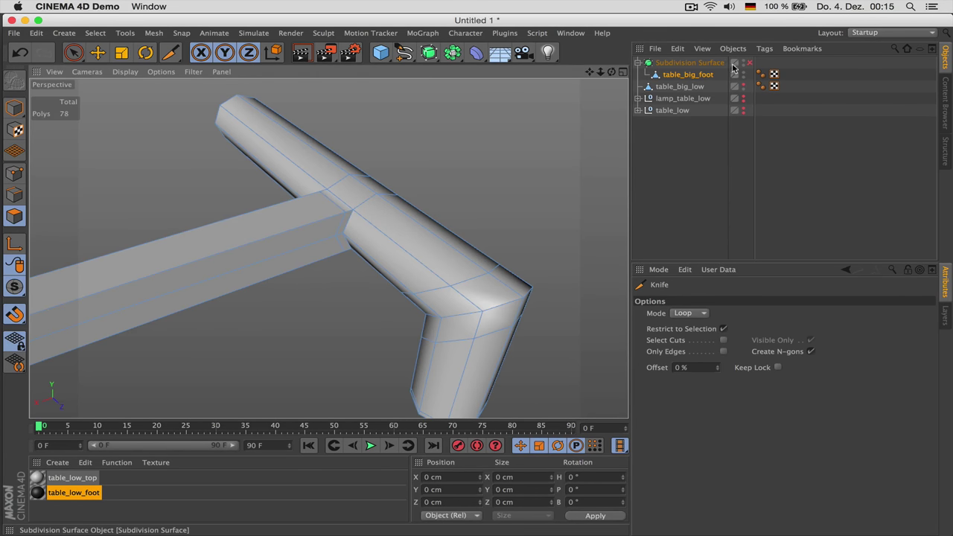
With smoothing off after a check, ring-select the edges between the bar's two cuts and apply an Edge Cut with a subdivision of 2.
{"action": "left_click", "coordinate": [749, 63]}
{"action": "left_click", "coordinate": [709, 198]}
{"action": "left_click_drag", "start_coordinate": [447, 213], "coordinate": [328, 247], "text": "alt"}
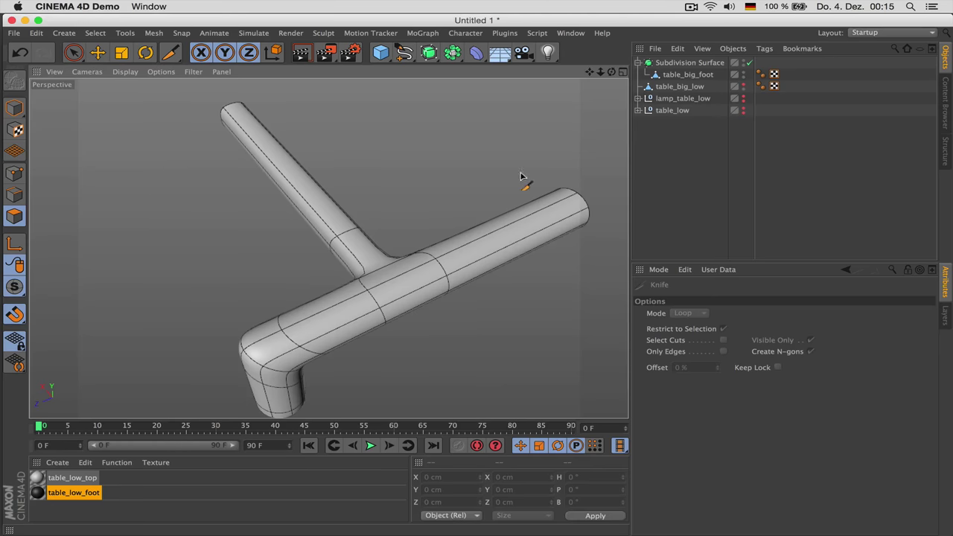
{"action": "scroll", "coordinate": [523, 178], "scroll_direction": "up", "scroll_amount": 2}
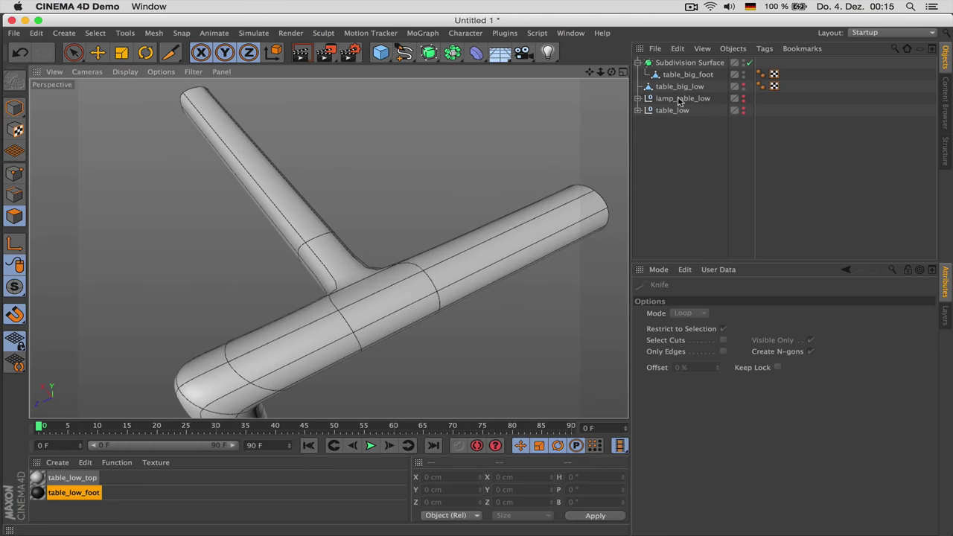
{"action": "left_click", "coordinate": [749, 62]}
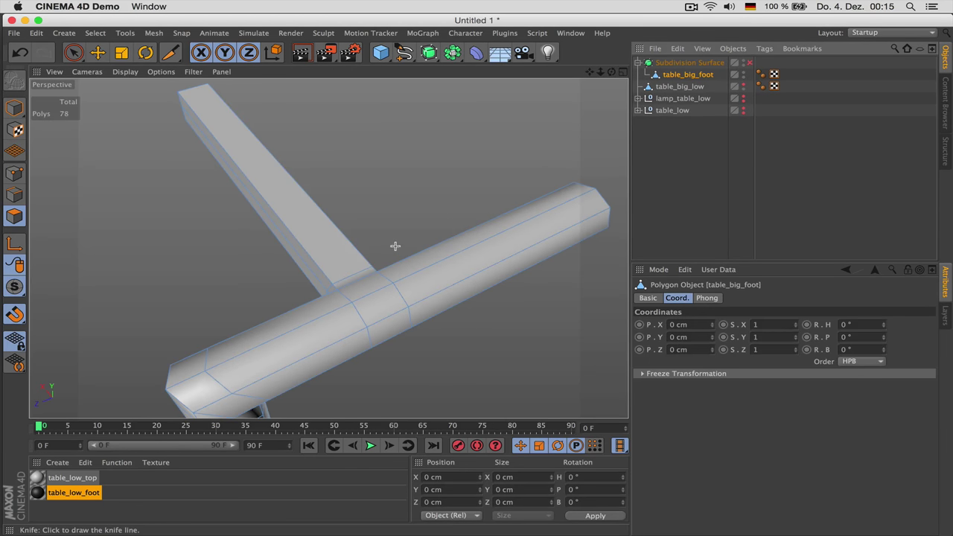
{"action": "key", "text": "u"}
{"action": "key", "text": "b"}
{"action": "left_click", "coordinate": [365, 278]}
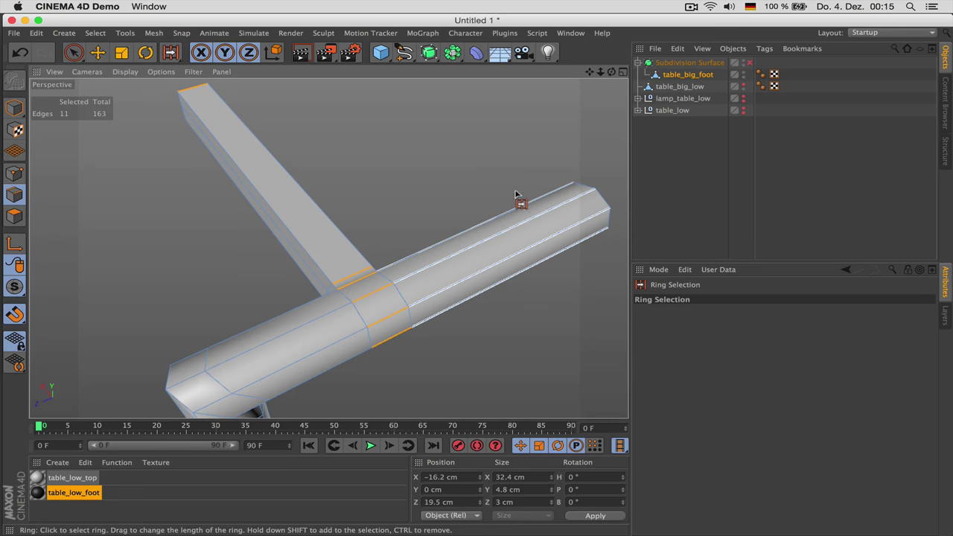
{"action": "key", "text": "m"}
{"action": "key", "text": "f"}
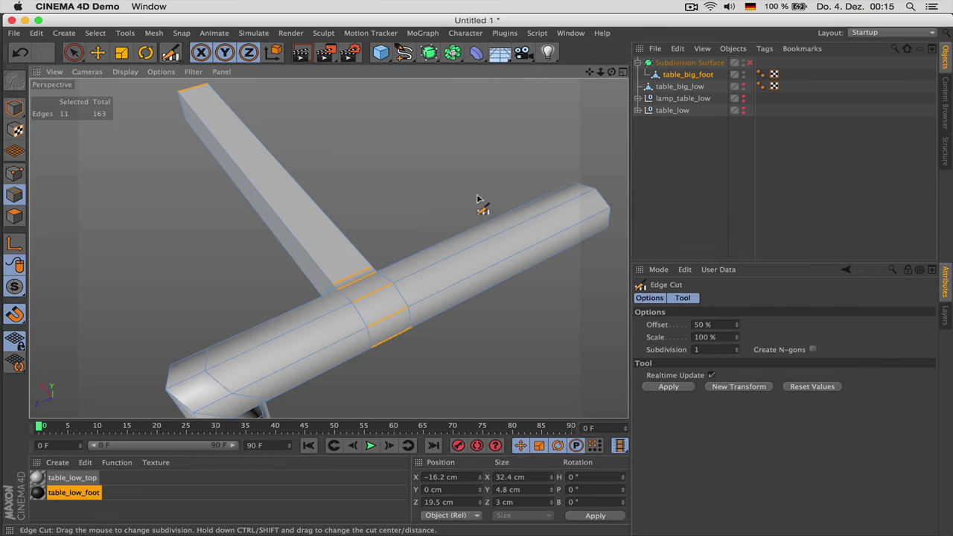
{"action": "left_click_drag", "start_coordinate": [458, 165], "coordinate": [476, 165]}
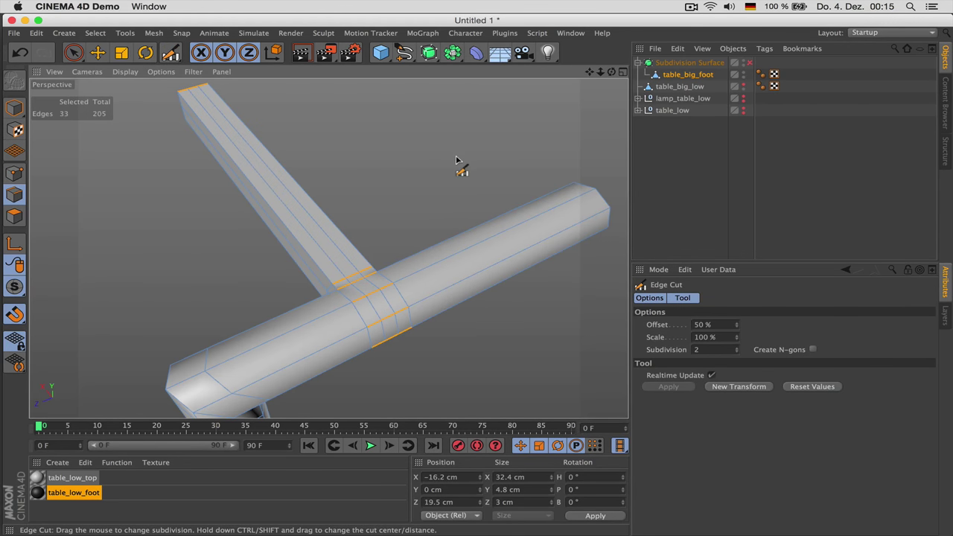
Select the two middle polygons on top of the bar at the crossbar junction and extrude them upward to about Y 5.07 cm.
{"action": "left_click_drag", "start_coordinate": [612, 73], "coordinate": [703, 83]}
{"action": "left_click", "coordinate": [73, 53]}
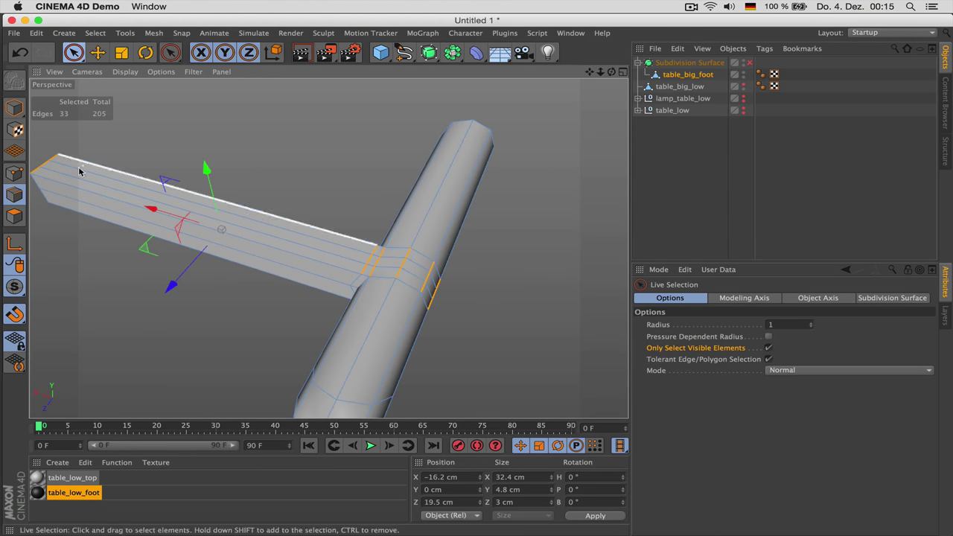
{"action": "left_click", "coordinate": [14, 215]}
{"action": "left_click", "coordinate": [390, 263]}
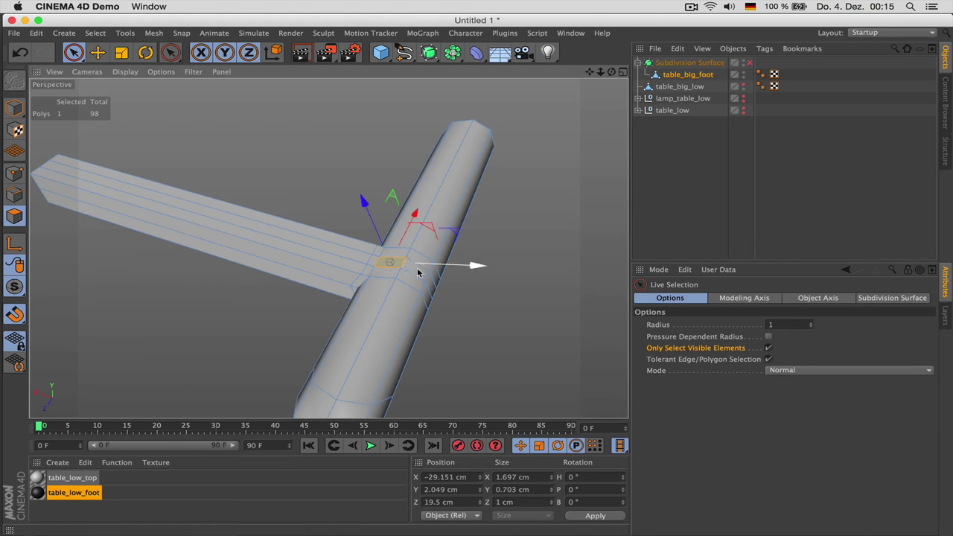
{"action": "left_click", "coordinate": [419, 276], "text": "shift"}
{"action": "key", "text": "d"}
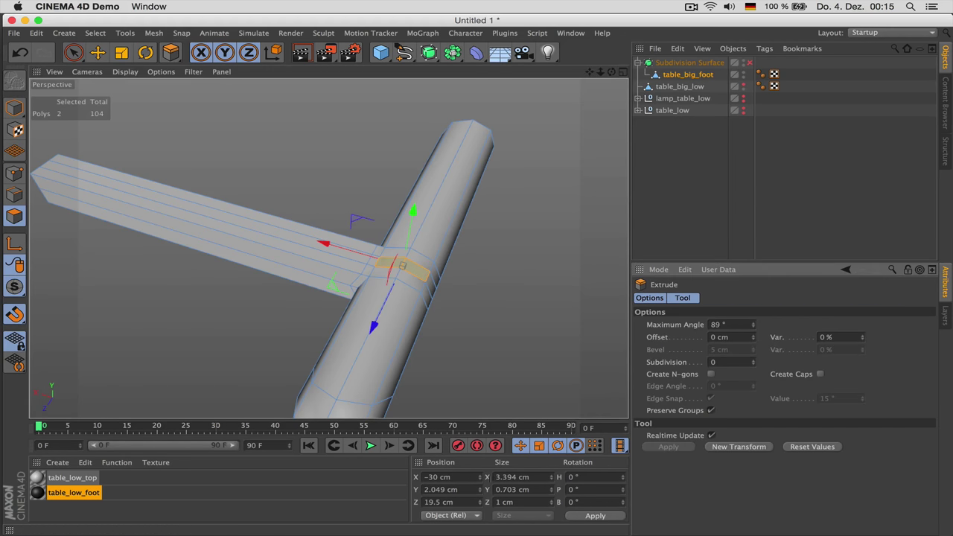
{"action": "left_click_drag", "start_coordinate": [413, 216], "coordinate": [413, 182]}
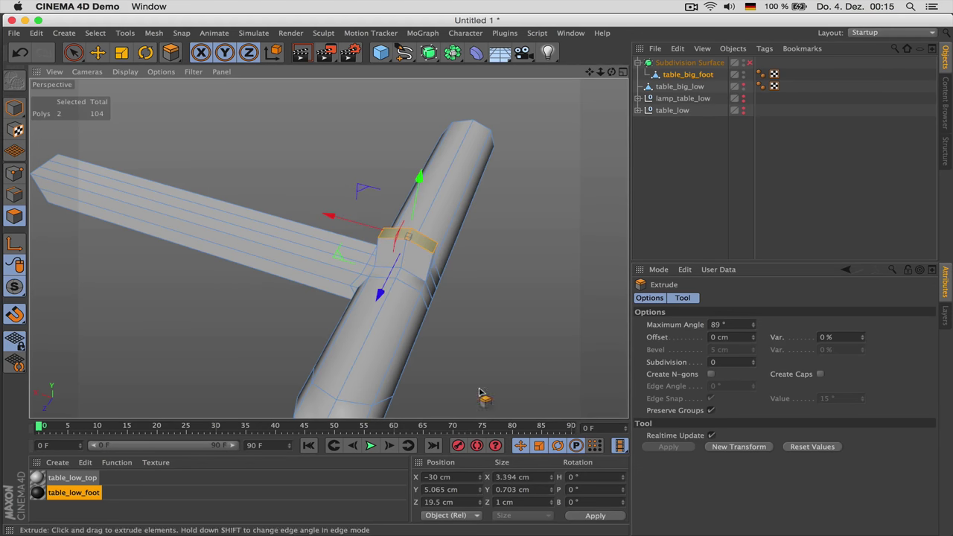
Flatten the raised stub's top polygons to a Y size of 0 cm and delete them to leave the stub open.
{"action": "left_click_drag", "start_coordinate": [13, 317], "coordinate": [87, 144]}
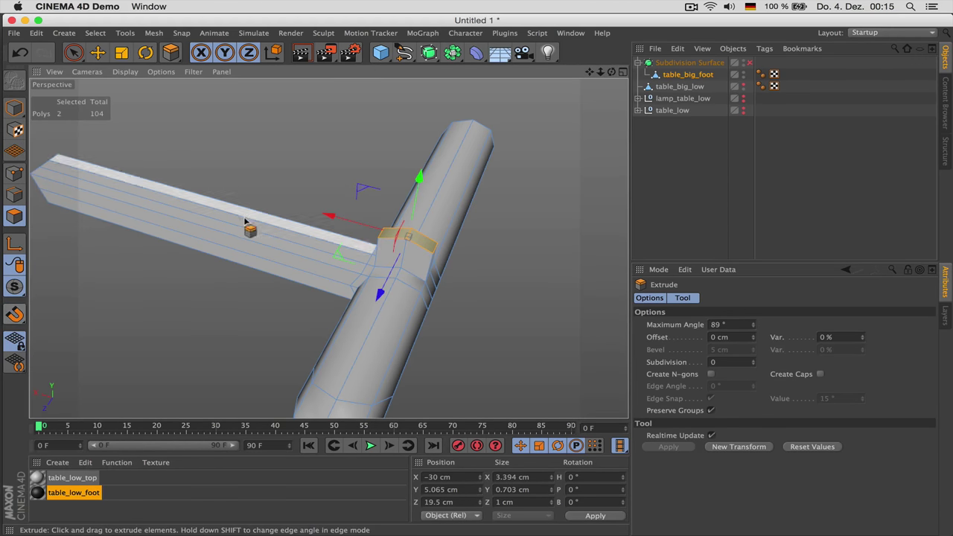
{"action": "double_click", "coordinate": [513, 489]}
{"action": "type", "text": "0"}
{"action": "key", "text": "Return"}
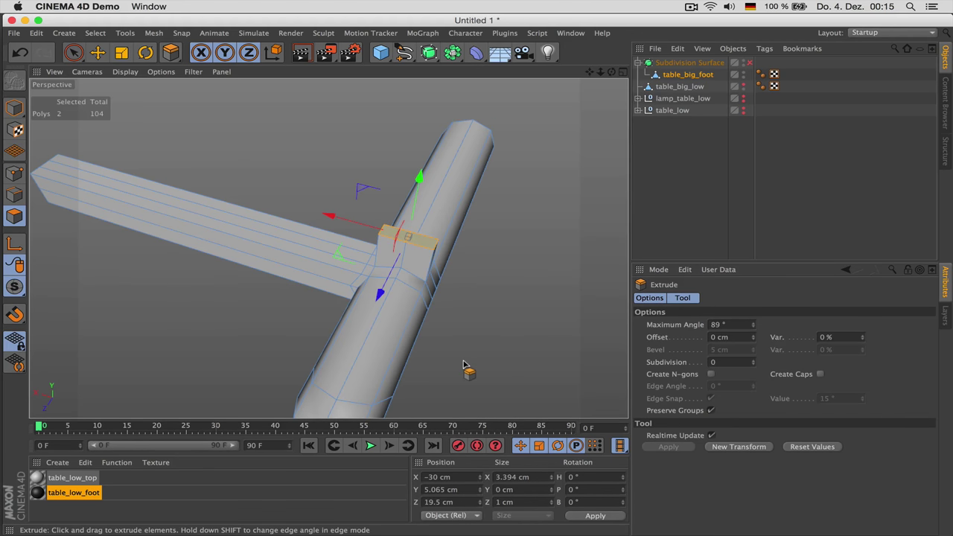
{"action": "left_click_drag", "start_coordinate": [504, 336], "coordinate": [410, 292], "text": "alt"}
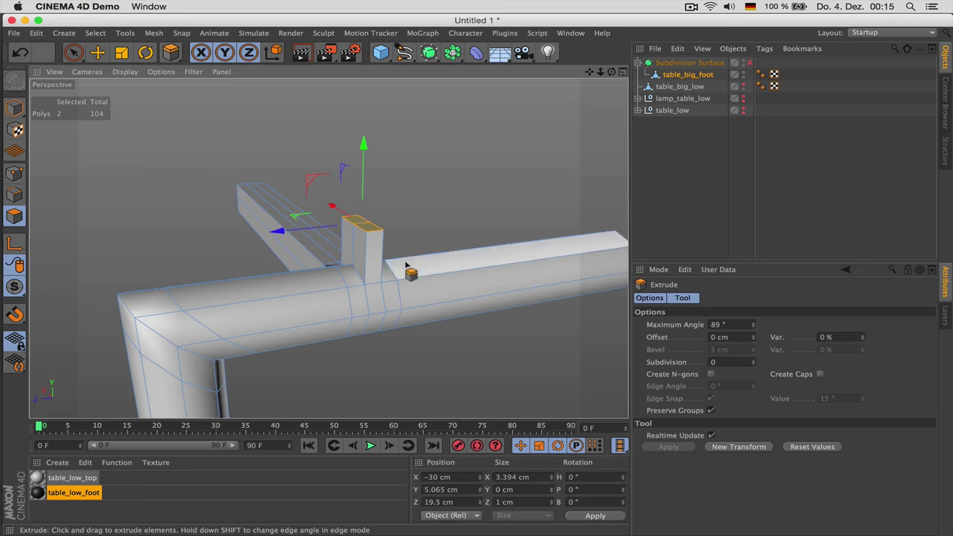
{"action": "scroll", "coordinate": [436, 293], "scroll_direction": "down", "scroll_amount": 5}
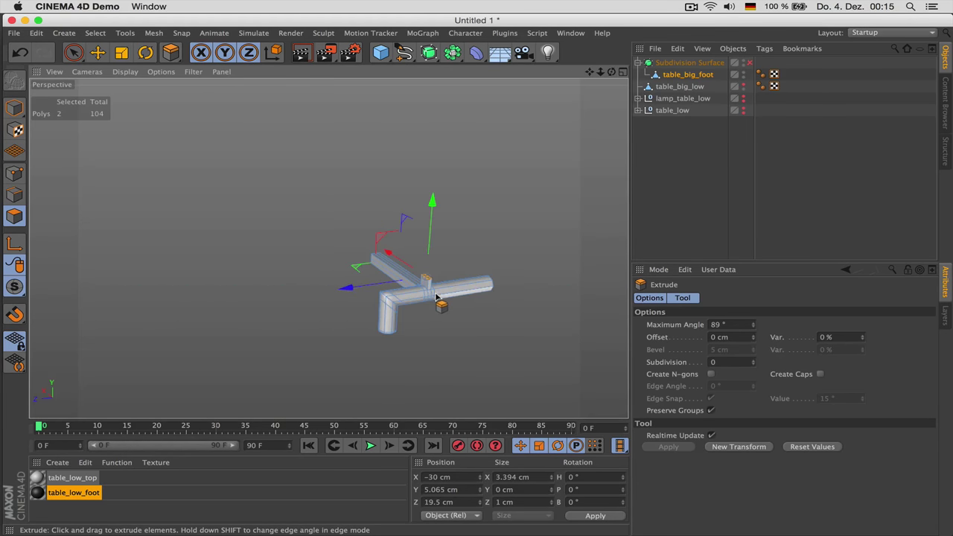
{"action": "scroll", "coordinate": [438, 298], "scroll_direction": "up", "scroll_amount": 2}
{"action": "scroll", "coordinate": [434, 298], "scroll_direction": "up", "scroll_amount": 2}
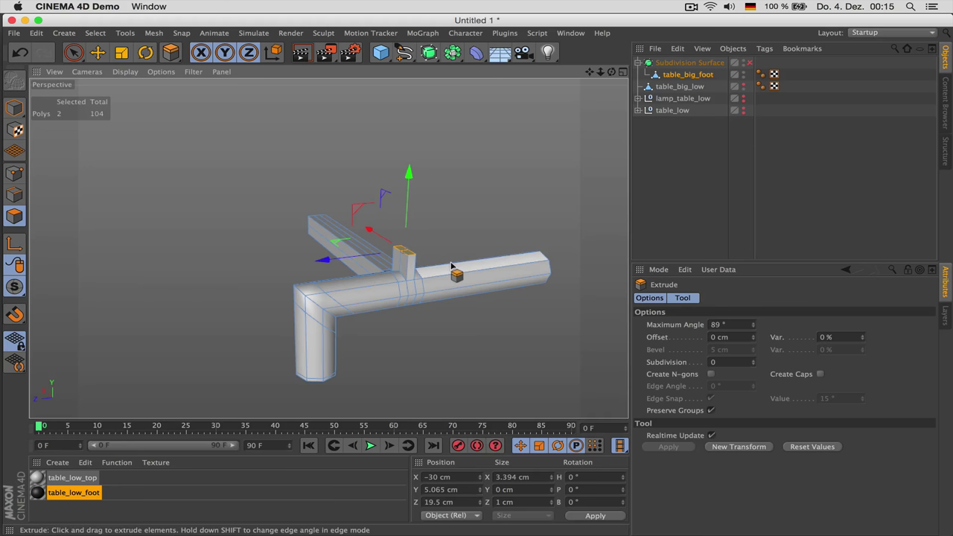
{"action": "key", "text": "Delete"}
{"action": "scroll", "coordinate": [405, 282], "scroll_direction": "up", "scroll_amount": 3}
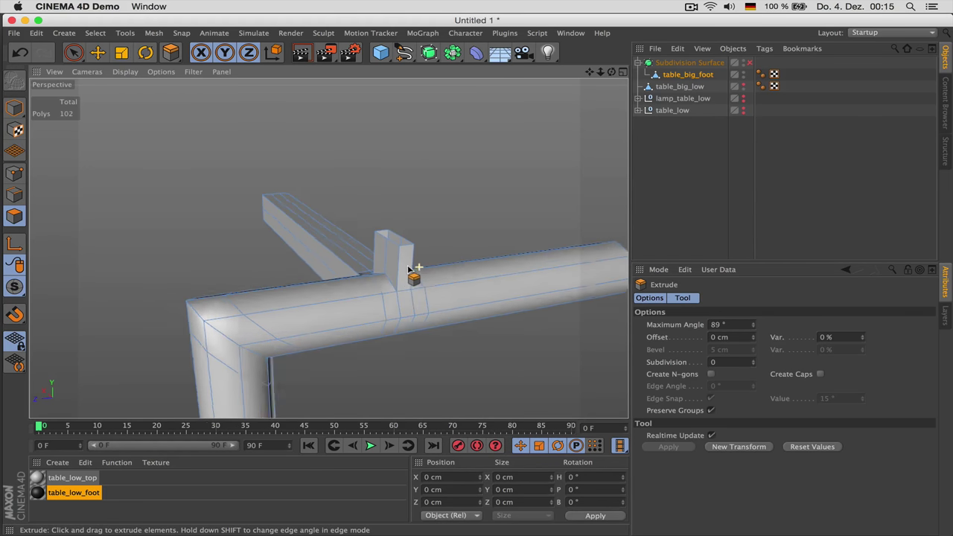
Enable the Subdivision Surface and cut a loop around the upright stub close to its base on table_big_foot.
{"action": "left_click_drag", "start_coordinate": [404, 283], "coordinate": [452, 285], "text": "alt"}
{"action": "left_click", "coordinate": [749, 63]}
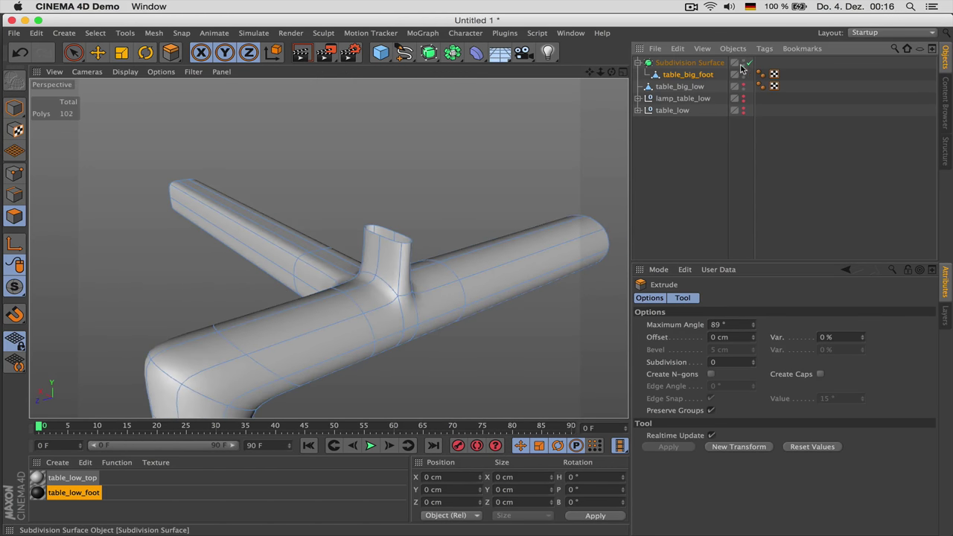
{"action": "left_click_drag", "start_coordinate": [391, 256], "coordinate": [463, 231], "text": "alt"}
{"action": "left_click", "coordinate": [688, 75]}
{"action": "key", "text": "k"}
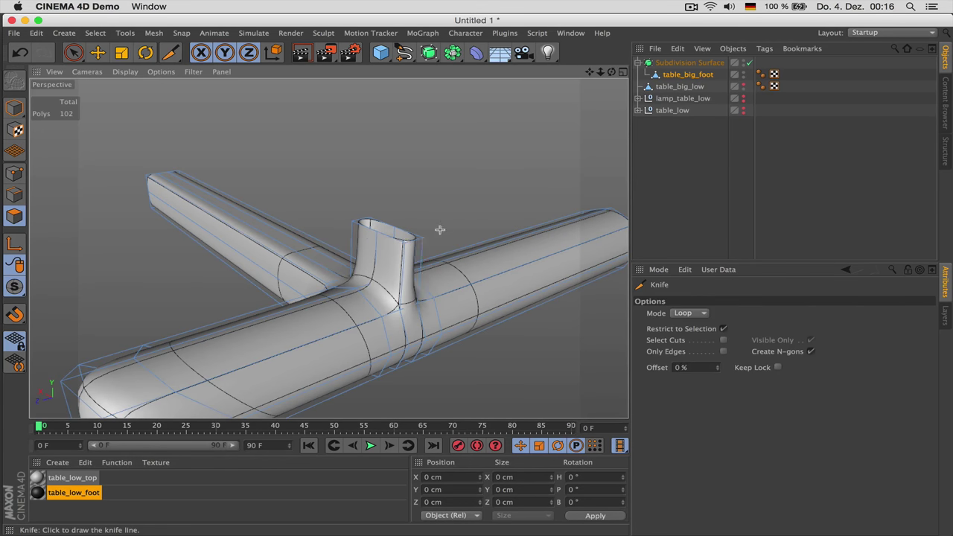
{"action": "left_click", "coordinate": [408, 297]}
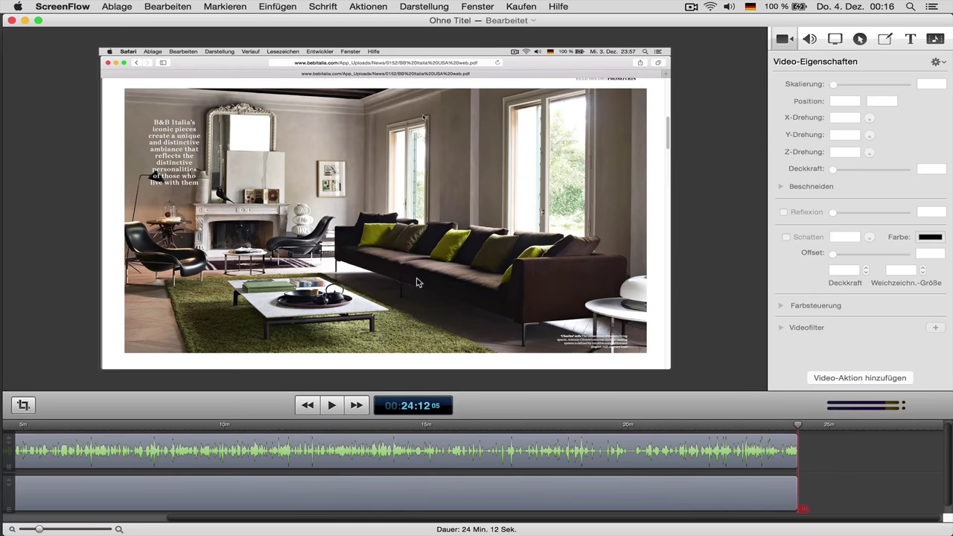
Switch back to CINEMA 4D and close the stub's open top with Close Polygon Hole.
{"action": "key", "text": "super+Tab"}
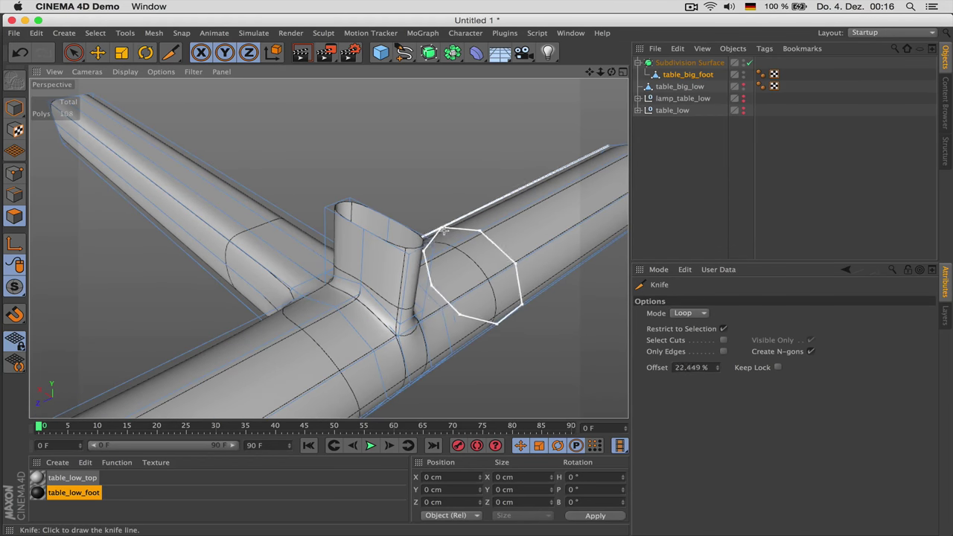
{"action": "key", "text": "m"}
{"action": "key", "text": "d"}
{"action": "left_click", "coordinate": [399, 228]}
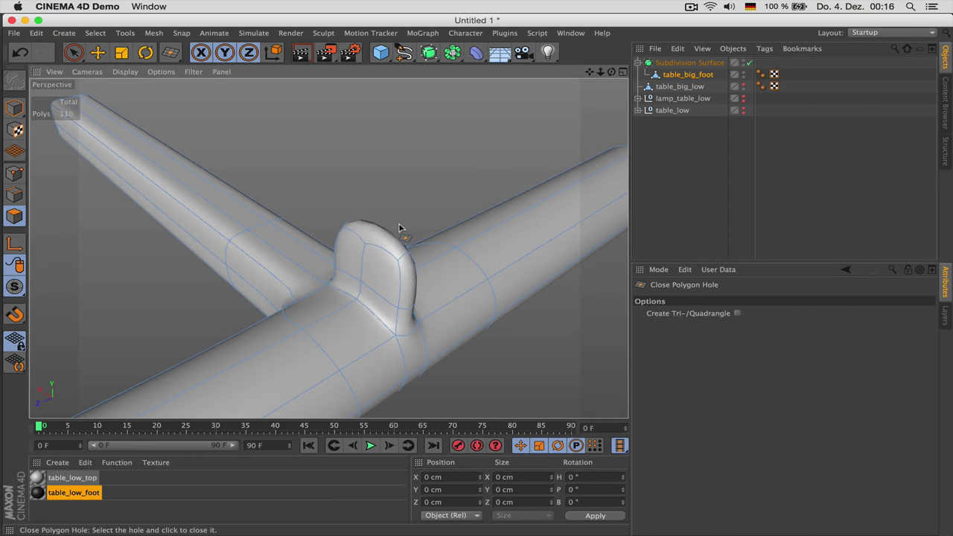
Disable the Subdivision Surface and cut a loop around the stub just below its closed top with the Knife.
{"action": "left_click", "coordinate": [749, 63]}
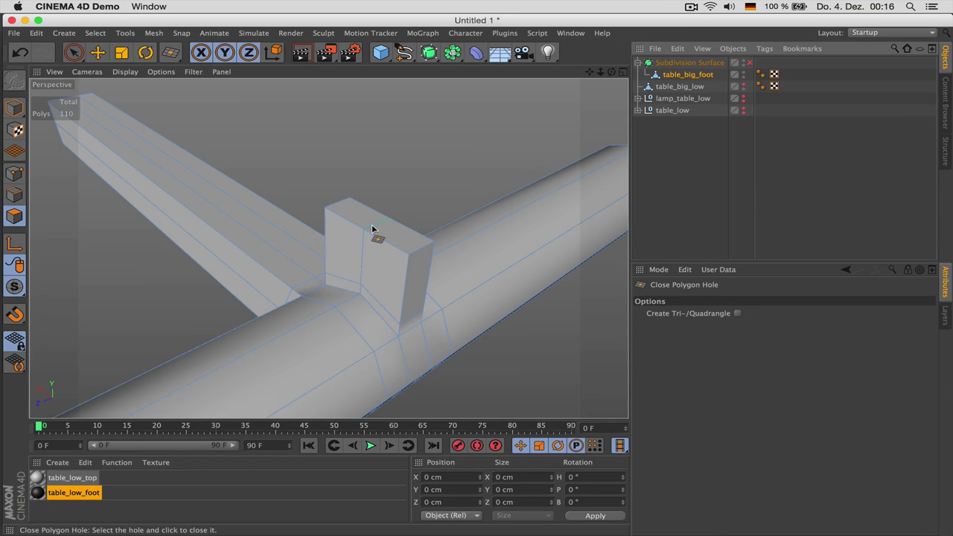
{"action": "key", "text": "k"}
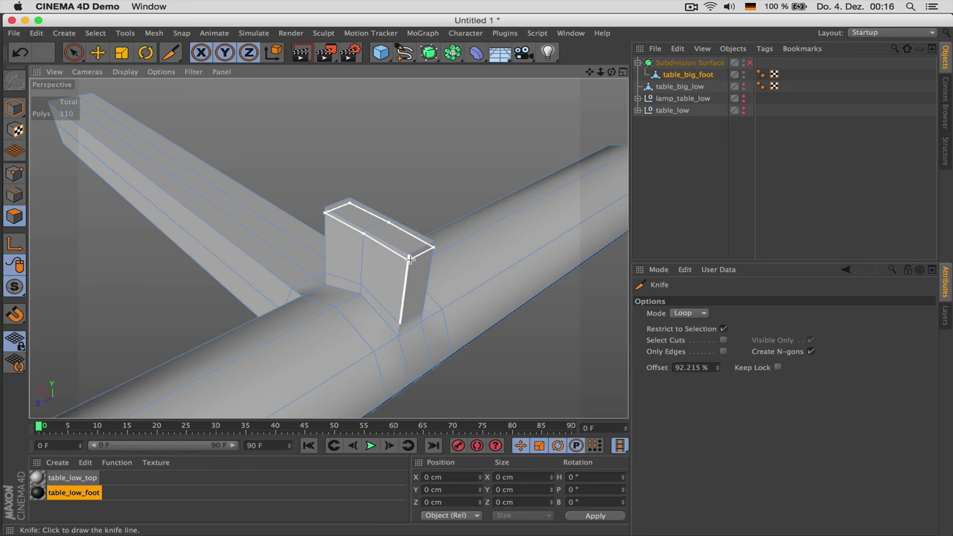
{"action": "left_click", "coordinate": [408, 258]}
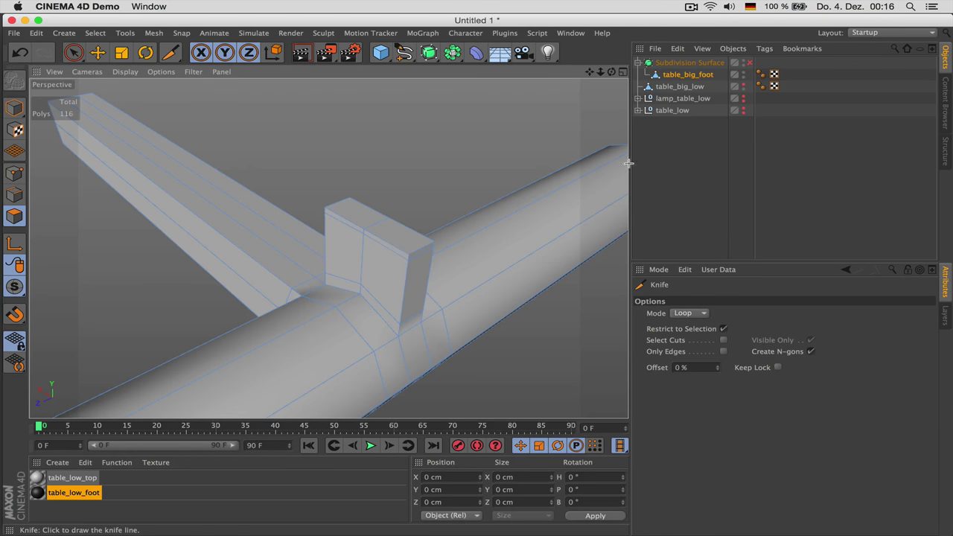
Turn on the Subdivision Surface and inset the two top polygons of the foot's upright tab by 0.1 cm with Extrude Inner.
{"action": "left_click", "coordinate": [751, 62]}
{"action": "scroll", "coordinate": [446, 246], "scroll_direction": "up", "scroll_amount": 4}
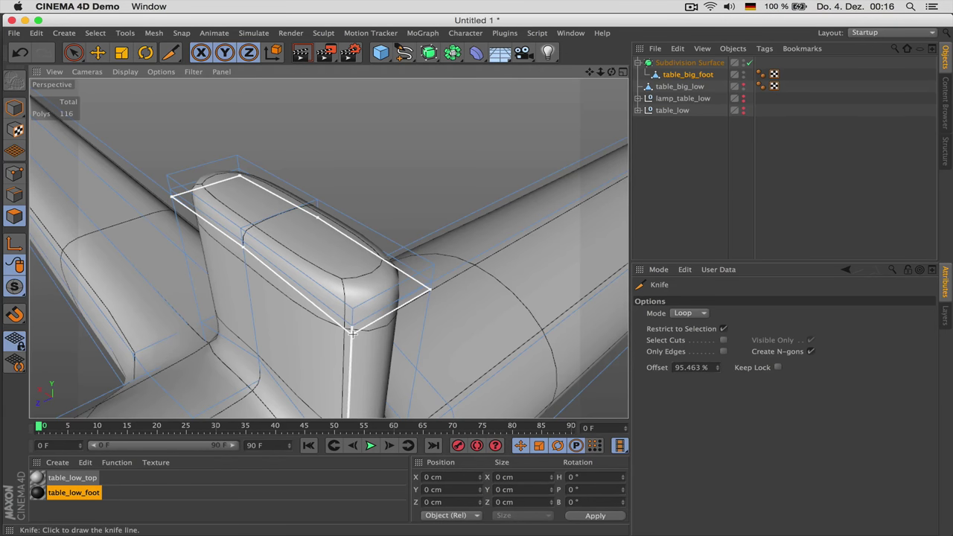
{"action": "key", "text": "space"}
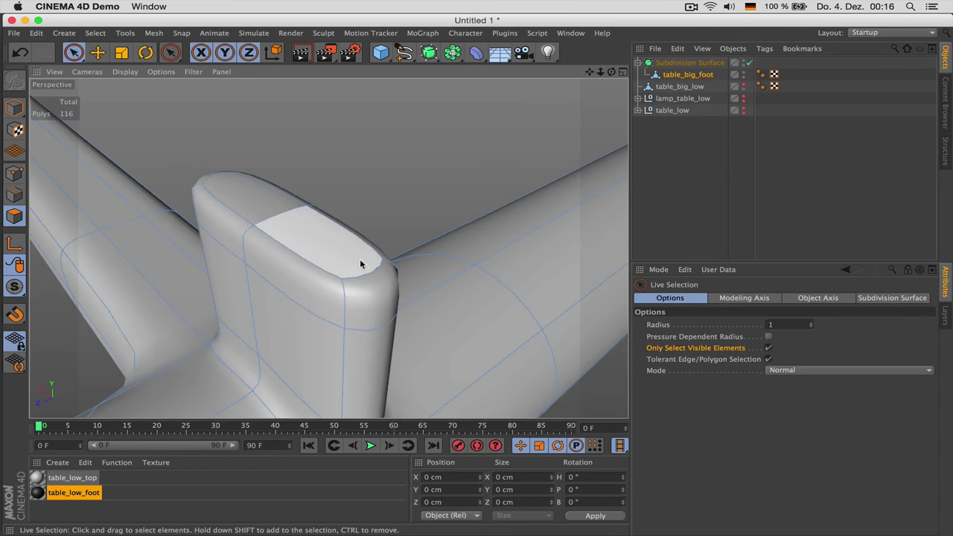
{"action": "left_click", "coordinate": [292, 224]}
{"action": "left_click", "coordinate": [252, 198], "text": "shift"}
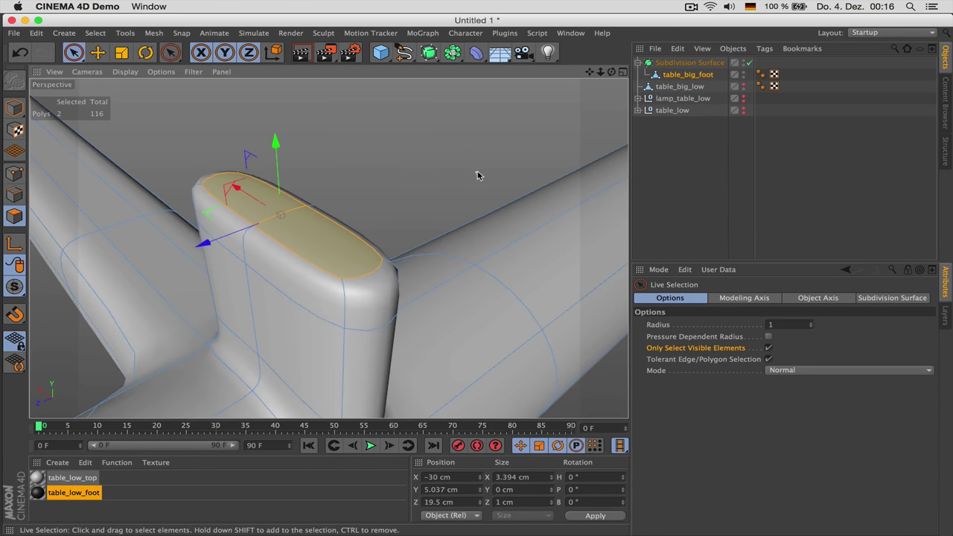
{"action": "key", "text": "i"}
{"action": "left_click_drag", "start_coordinate": [481, 176], "coordinate": [491, 176]}
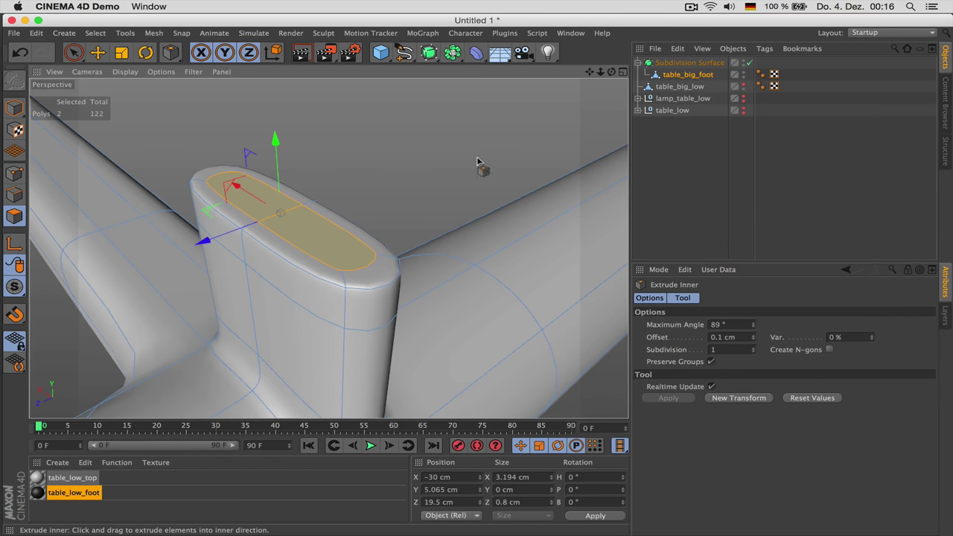
{"action": "left_click", "coordinate": [696, 187]}
{"action": "scroll", "coordinate": [394, 187], "scroll_direction": "down", "scroll_amount": 6}
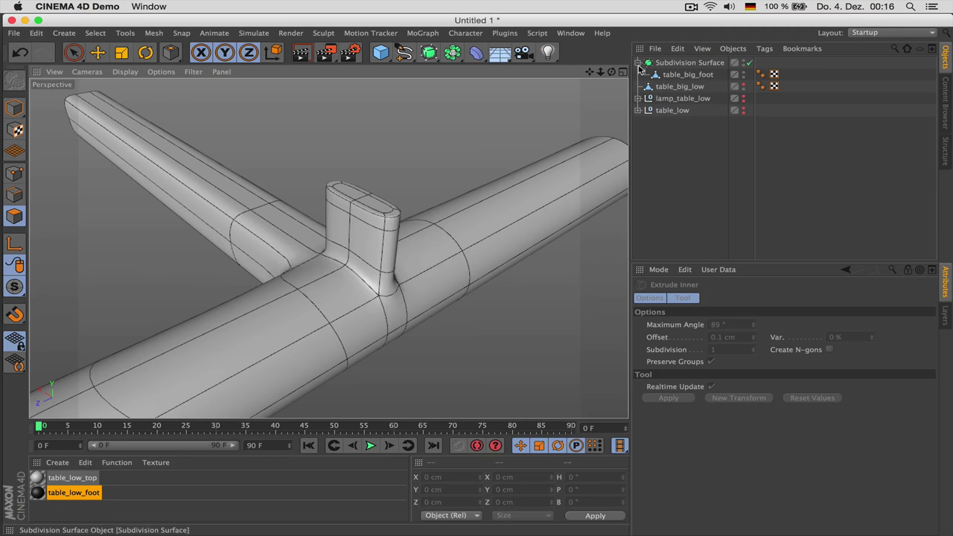
Select all polygons of table_big_foot and mirror them across the XY plane in the World coordinate system.
{"action": "mouse_move", "coordinate": [611, 71]}
{"action": "left_mouse_down"}
{"action": "mouse_move", "coordinate": [417, 49]}
{"action": "mouse_move", "coordinate": [514, 53]}
{"action": "mouse_move", "coordinate": [585, 85]}
{"action": "mouse_move", "coordinate": [330, 249]}
{"action": "mouse_move", "coordinate": [614, 73]}
{"action": "mouse_move", "coordinate": [328, 248]}
{"action": "mouse_move", "coordinate": [590, 72]}
{"action": "mouse_move", "coordinate": [328, 247]}
{"action": "mouse_move", "coordinate": [613, 73]}
{"action": "left_mouse_up"}
{"action": "scroll", "coordinate": [451, 155], "scroll_direction": "down", "scroll_amount": 5}
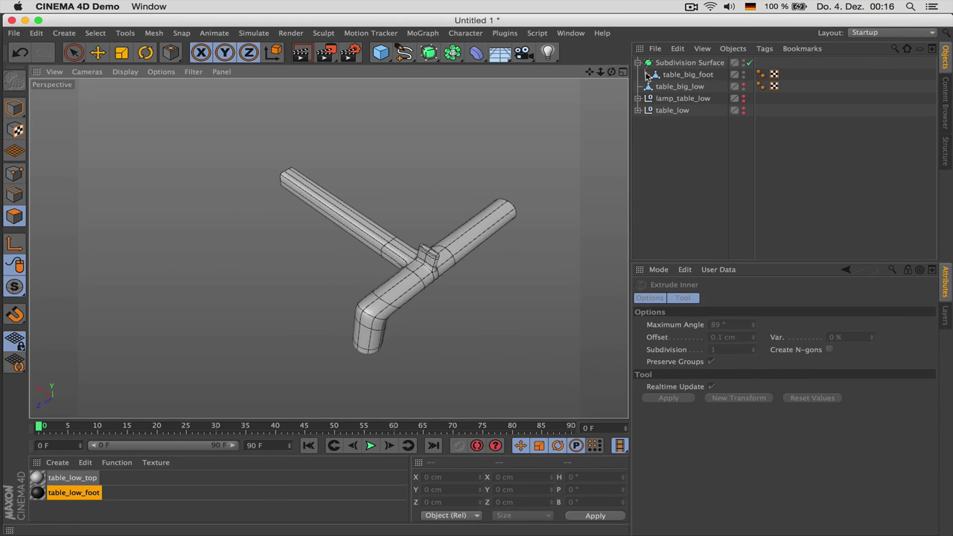
{"action": "scroll", "coordinate": [510, 182], "scroll_direction": "up", "scroll_amount": 3}
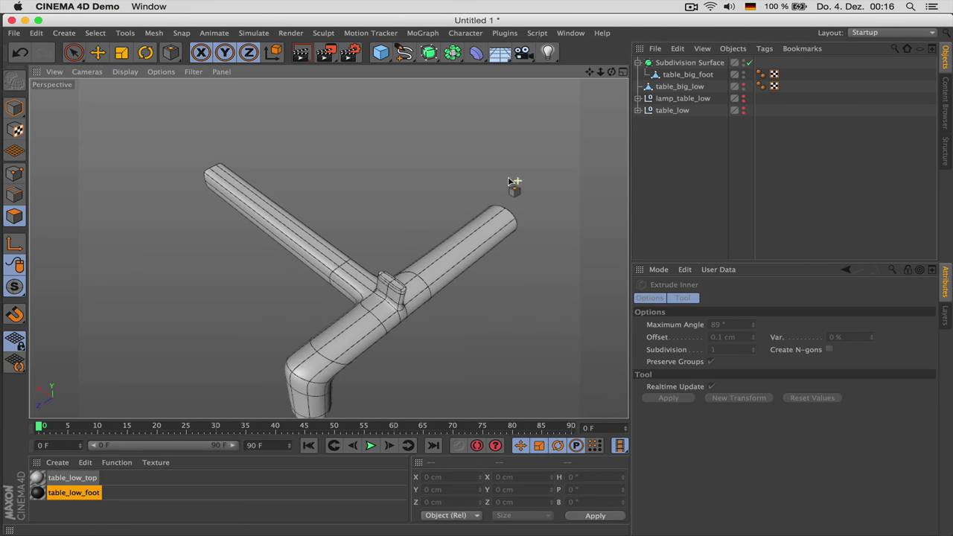
{"action": "mouse_move", "coordinate": [612, 71]}
{"action": "left_mouse_down"}
{"action": "mouse_move", "coordinate": [328, 251]}
{"action": "mouse_move", "coordinate": [612, 72]}
{"action": "left_mouse_up"}
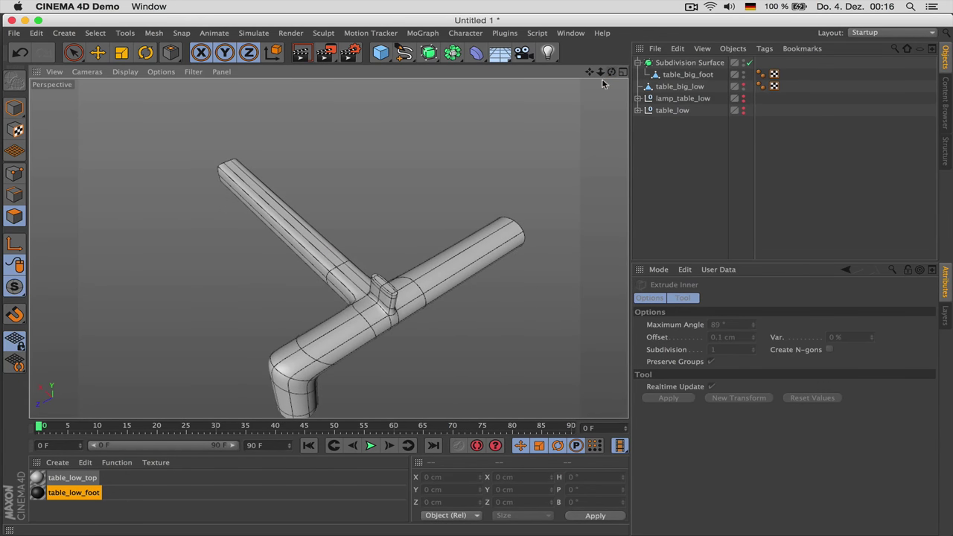
{"action": "left_click", "coordinate": [679, 75]}
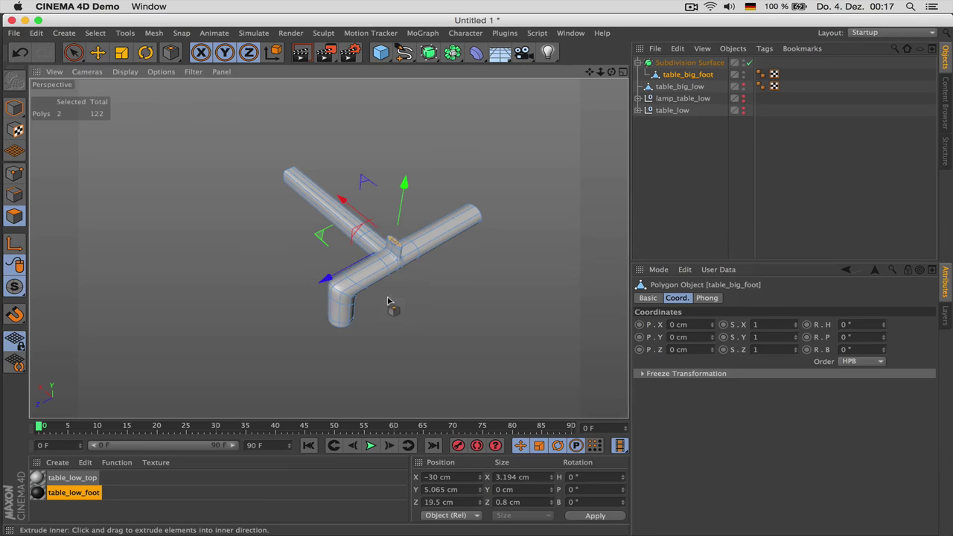
{"action": "left_click_drag", "start_coordinate": [440, 264], "coordinate": [365, 283], "text": "alt"}
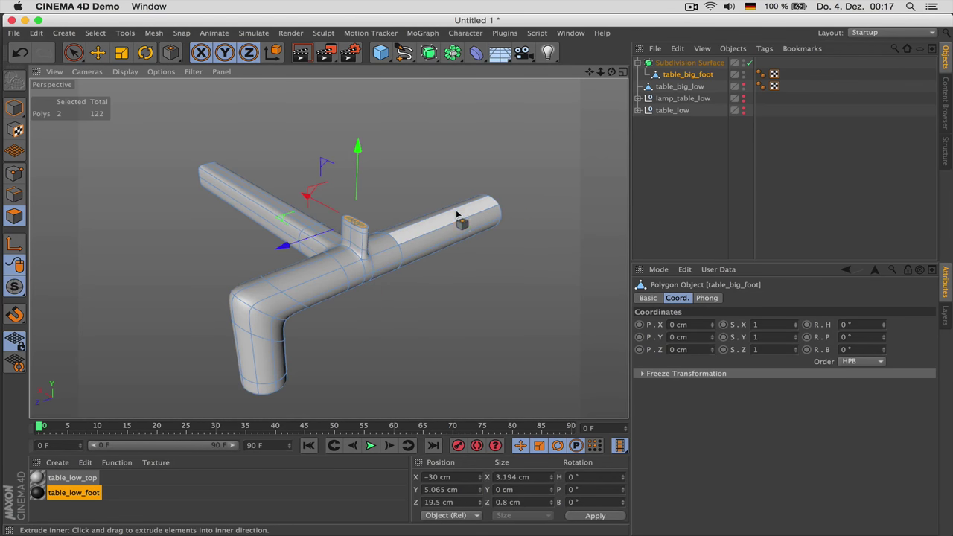
{"action": "key", "text": "ctrl+a"}
{"action": "key", "text": "m"}
{"action": "key", "text": "h"}
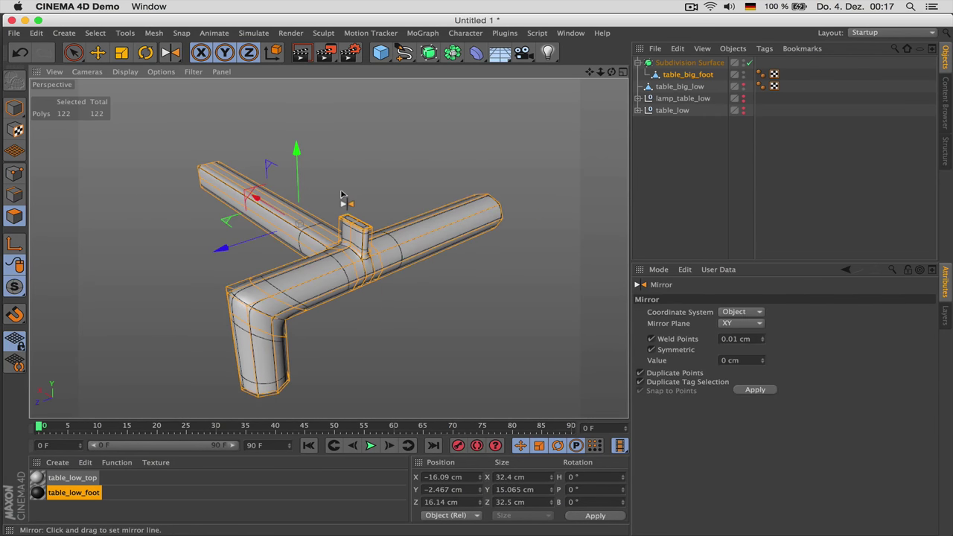
{"action": "left_click", "coordinate": [737, 312]}
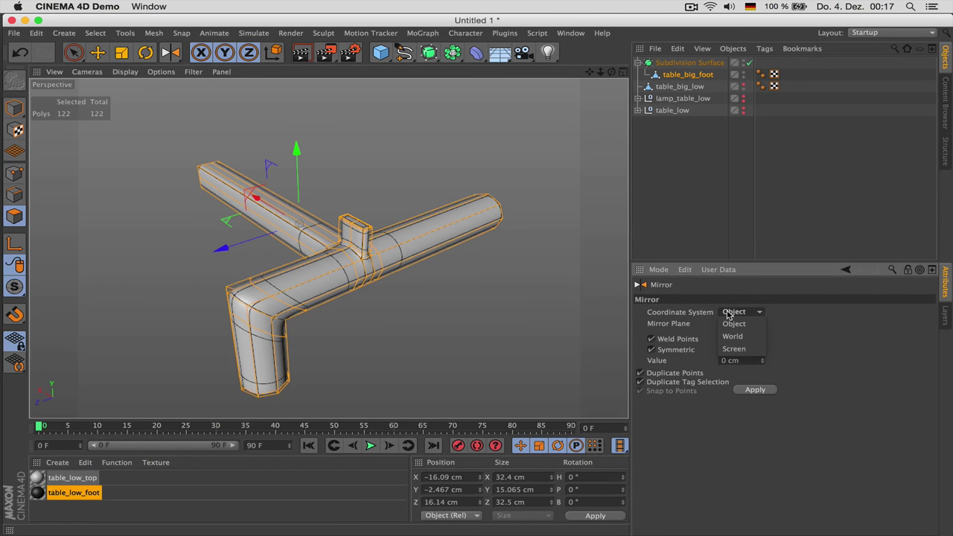
{"action": "left_click", "coordinate": [745, 337]}
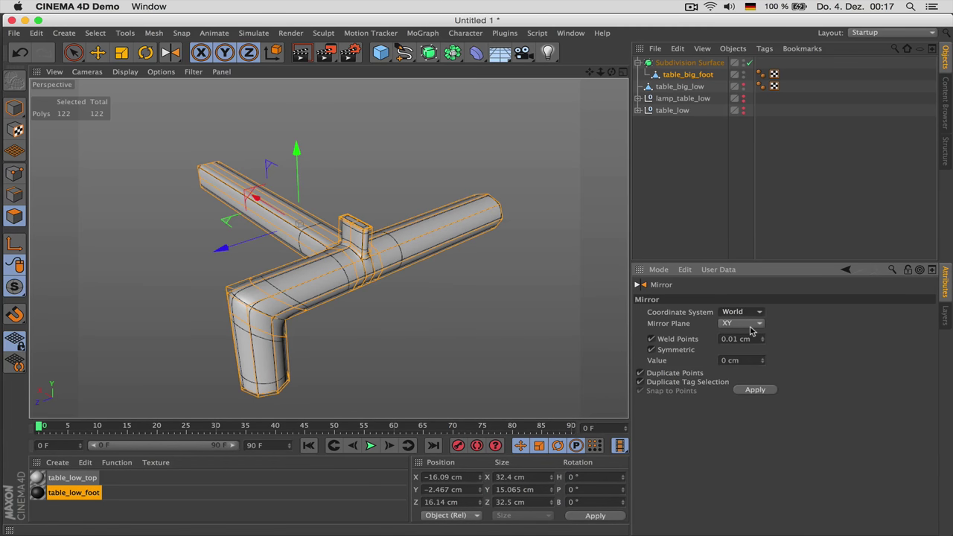
{"action": "left_click", "coordinate": [755, 389]}
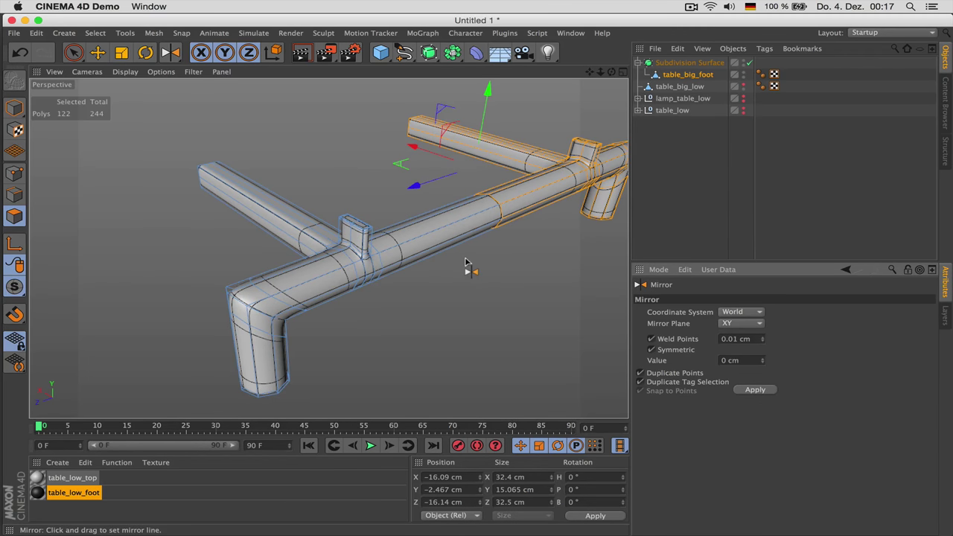
Select all polygons of both foot halves and mirror them across the World ZY plane.
{"action": "key", "text": "super+a"}
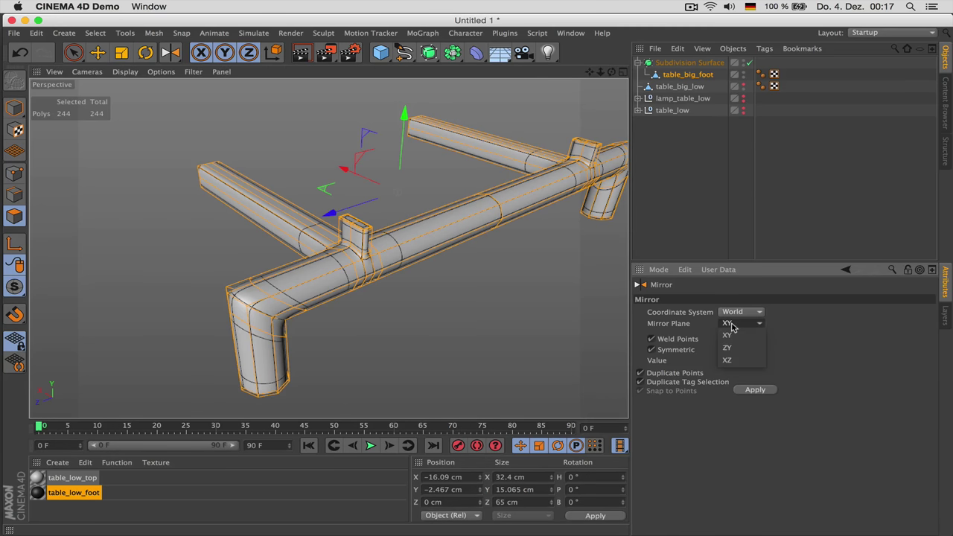
{"action": "left_click", "coordinate": [732, 324]}
{"action": "left_click", "coordinate": [737, 346]}
{"action": "left_click", "coordinate": [755, 390]}
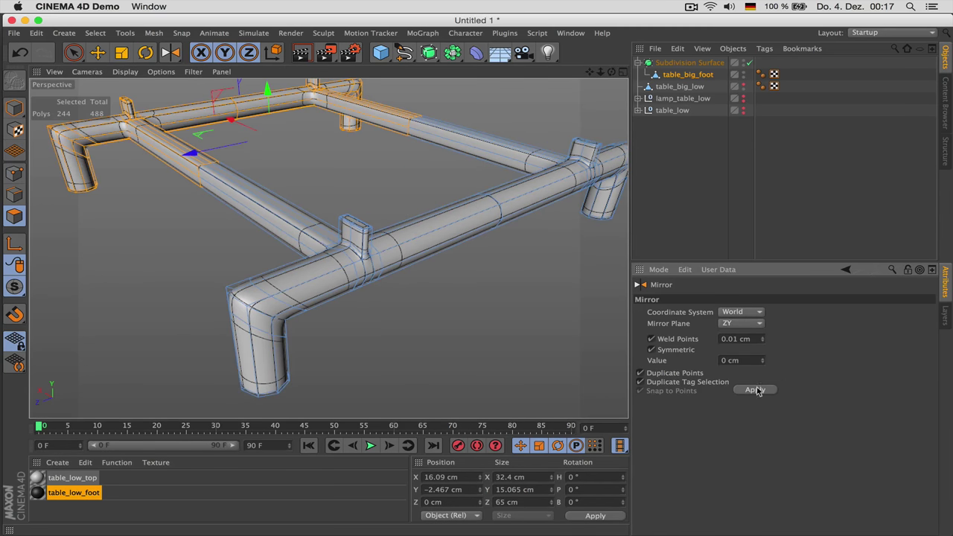
Examine the mirrored table frame from several angles, checking its joints and upright tabs.
{"action": "scroll", "coordinate": [403, 258], "scroll_direction": "down", "scroll_amount": 3}
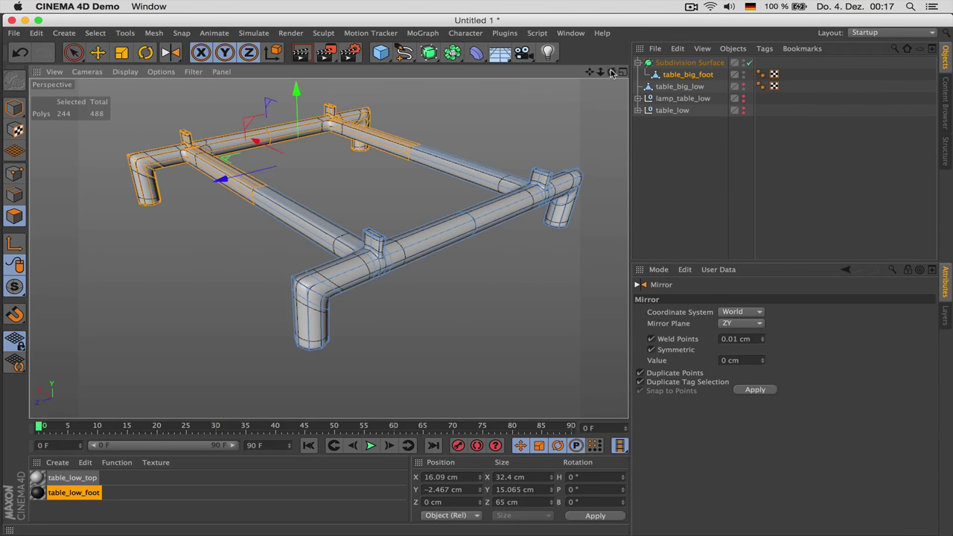
{"action": "left_click_drag", "start_coordinate": [611, 72], "coordinate": [672, 116]}
{"action": "left_click", "coordinate": [673, 110]}
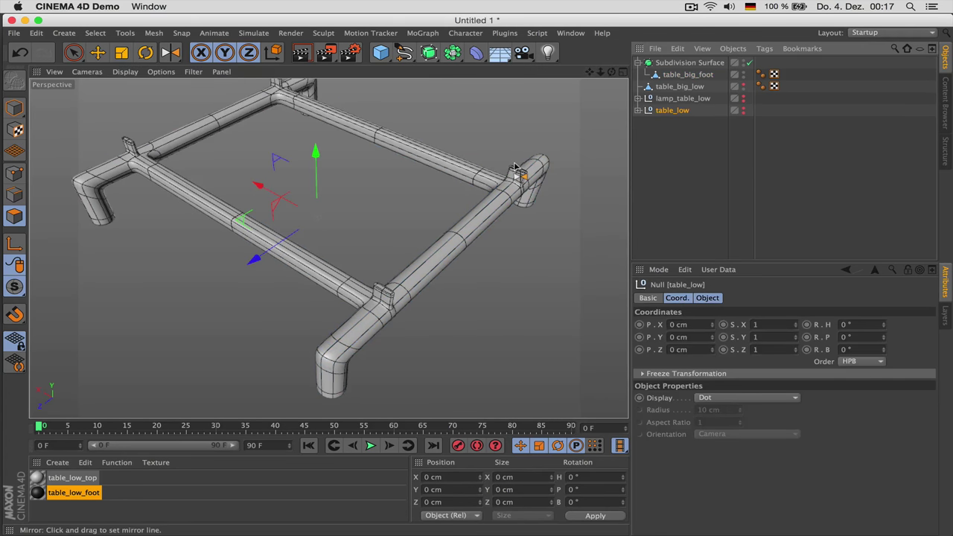
{"action": "scroll", "coordinate": [516, 167], "scroll_direction": "down", "scroll_amount": 6}
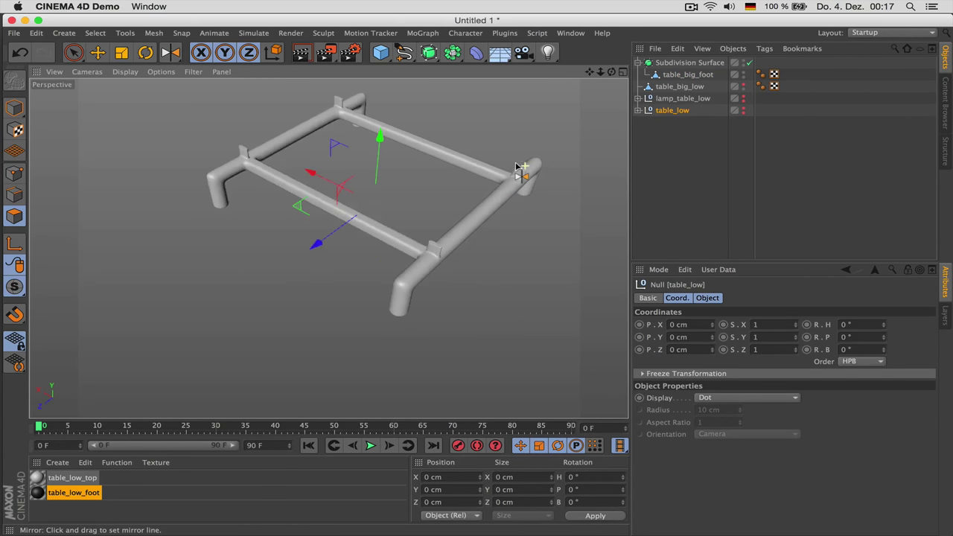
{"action": "left_click_drag", "start_coordinate": [612, 73], "coordinate": [513, 138]}
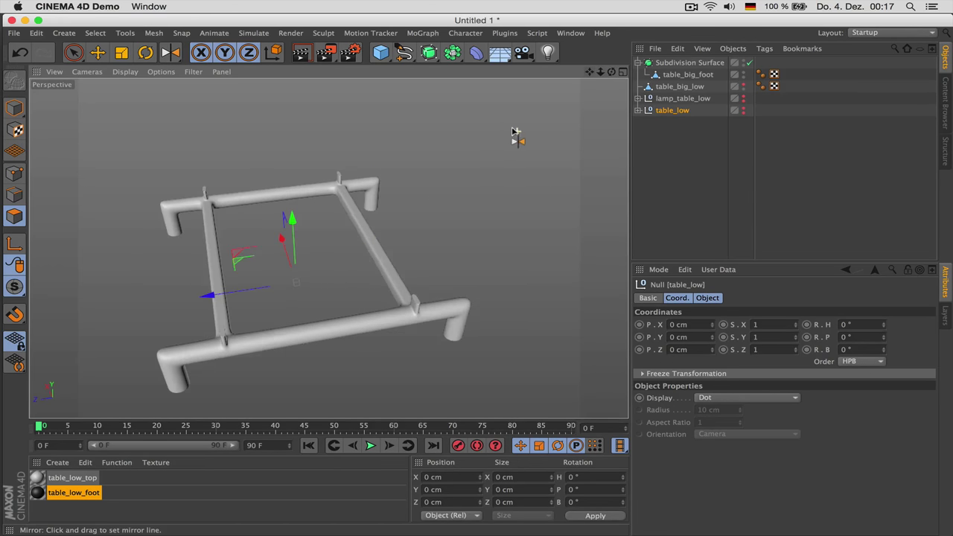
{"action": "left_click", "coordinate": [697, 74]}
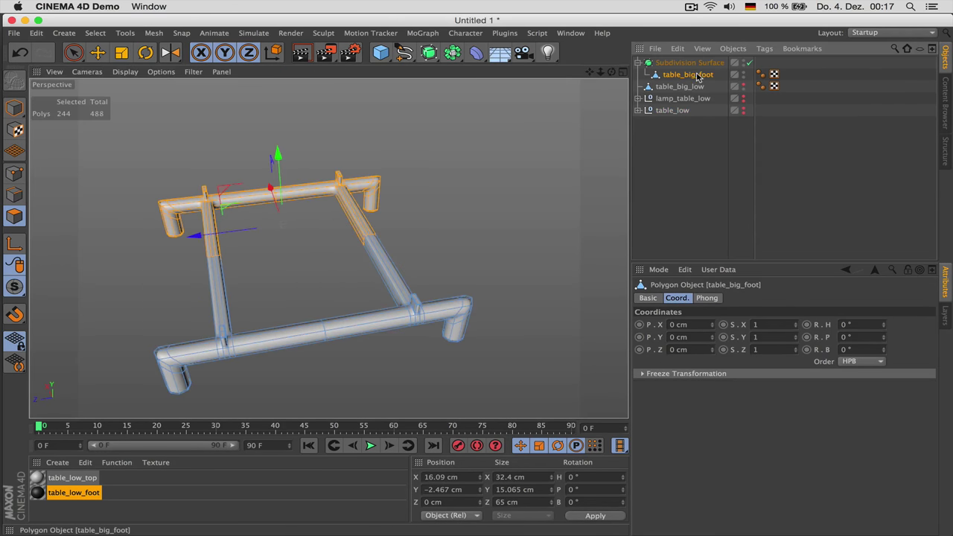
{"action": "left_click", "coordinate": [695, 156]}
Unhide table_big_low and place it under the Subdivision Surface, above table_big_foot.
{"action": "left_click", "coordinate": [743, 86], "text": "alt"}
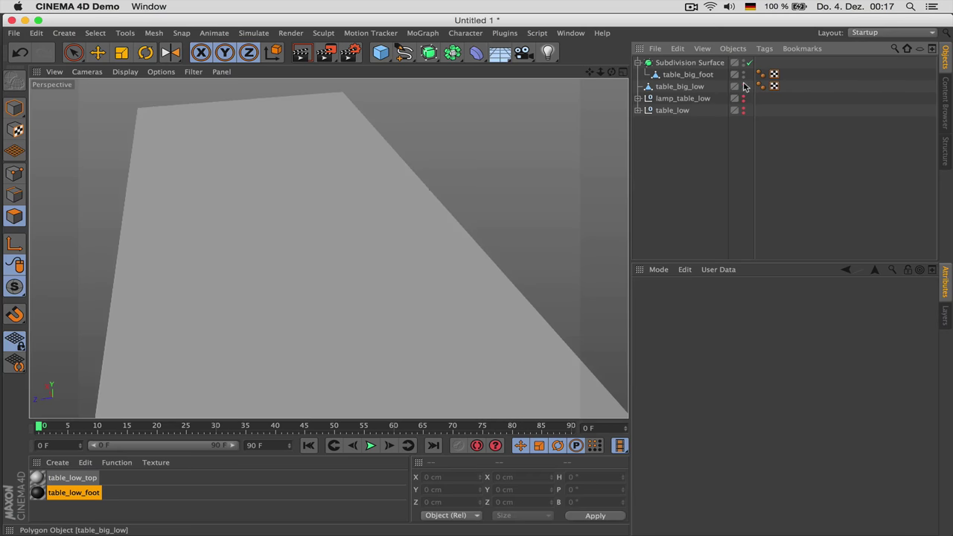
{"action": "scroll", "coordinate": [457, 169], "scroll_direction": "down", "scroll_amount": 5}
{"action": "left_click_drag", "start_coordinate": [611, 73], "coordinate": [328, 249]}
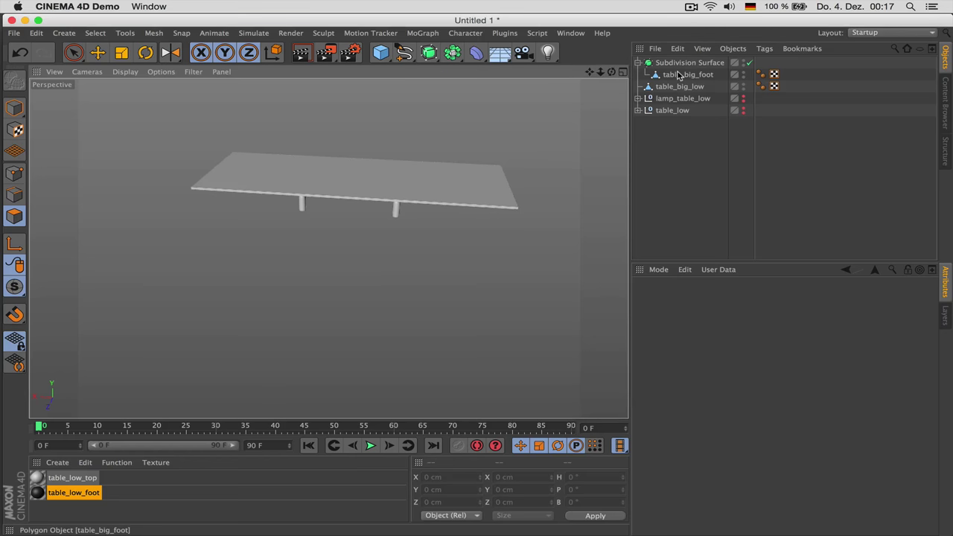
{"action": "left_click", "coordinate": [678, 77]}
{"action": "left_click", "coordinate": [679, 87]}
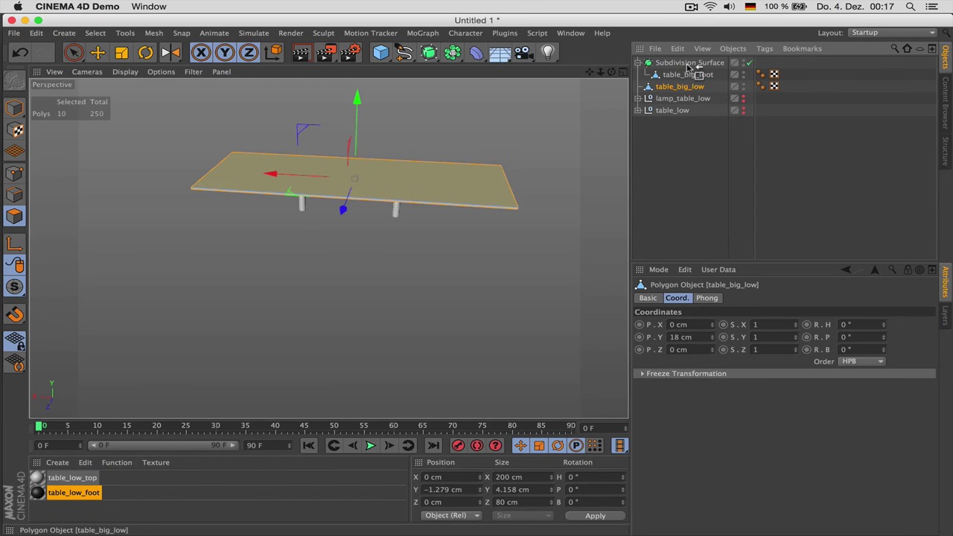
{"action": "left_click_drag", "start_coordinate": [687, 65], "coordinate": [688, 65]}
Switch table_big_low to point editing and select the inner point rows near one short end from the top view.
{"action": "middle_click", "coordinate": [468, 154]}
{"action": "middle_click", "coordinate": [510, 176]}
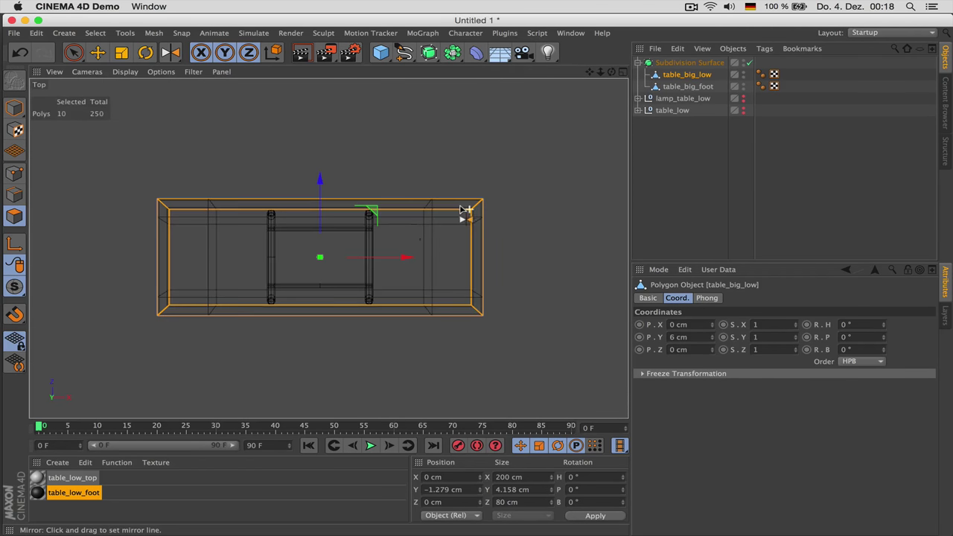
{"action": "scroll", "coordinate": [380, 227], "scroll_direction": "up", "scroll_amount": 2}
{"action": "key", "text": "Return"}
{"action": "key", "text": "0"}
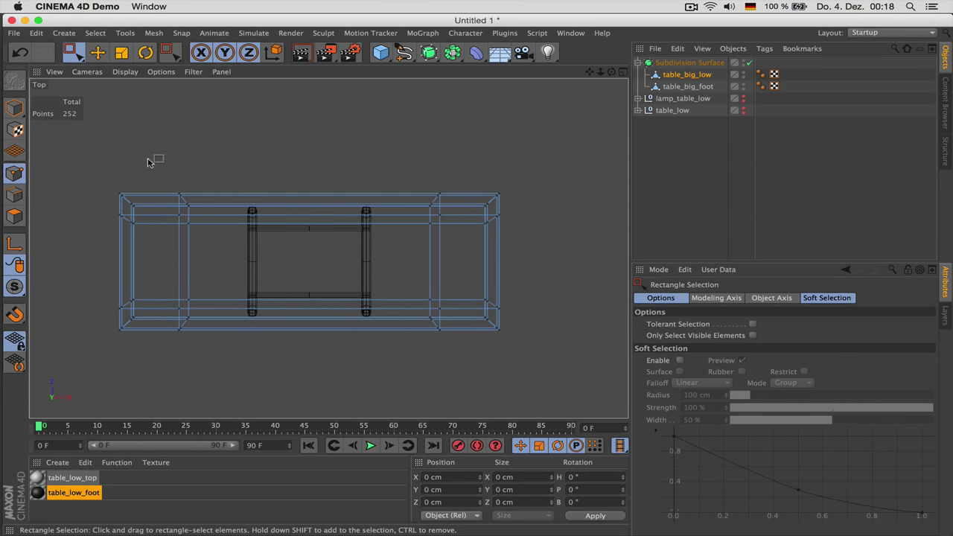
{"action": "left_click_drag", "start_coordinate": [166, 154], "coordinate": [215, 320]}
{"action": "key", "text": "F5"}
{"action": "middle_click", "coordinate": [186, 187]}
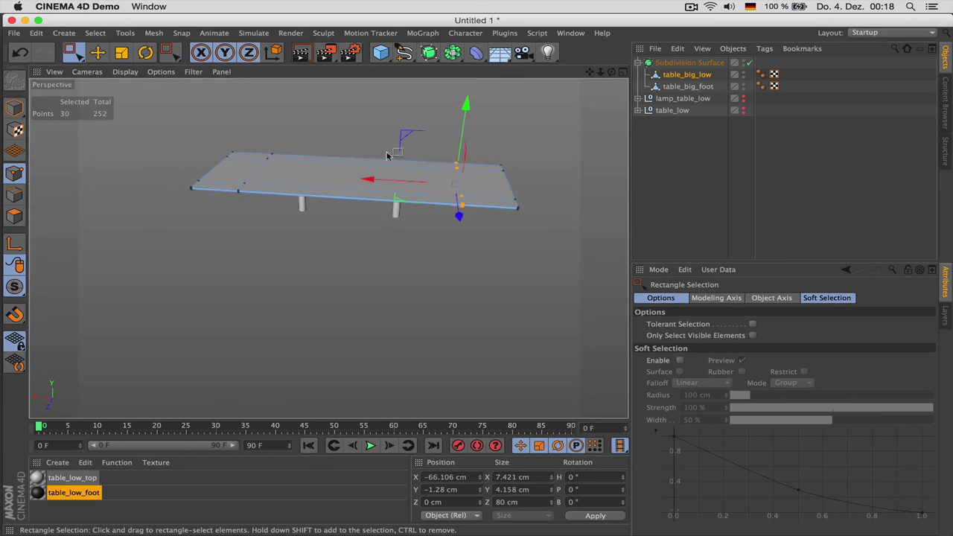
{"action": "left_click_drag", "start_coordinate": [387, 155], "coordinate": [485, 124], "text": "alt"}
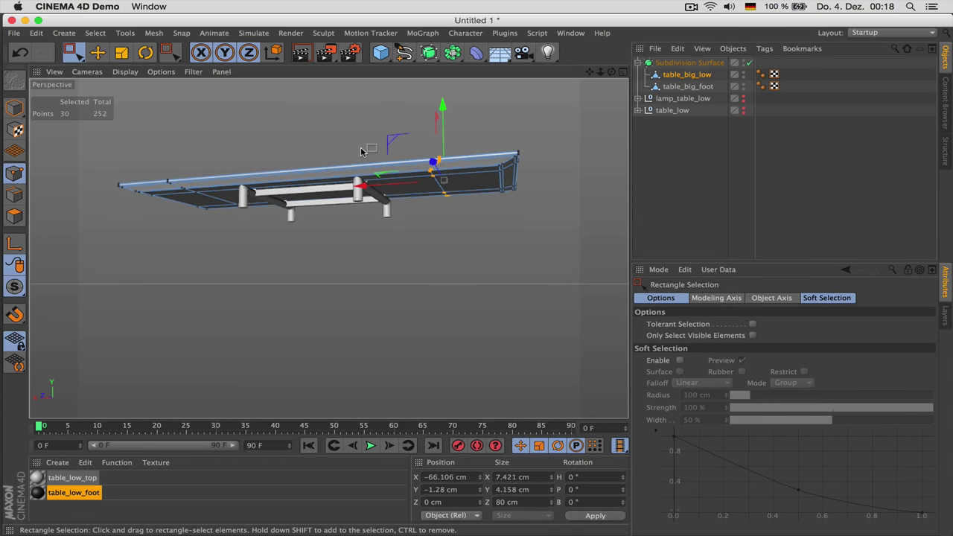
Select all points of the tabletop and set their X size to 140 cm.
{"action": "key", "text": "super+a"}
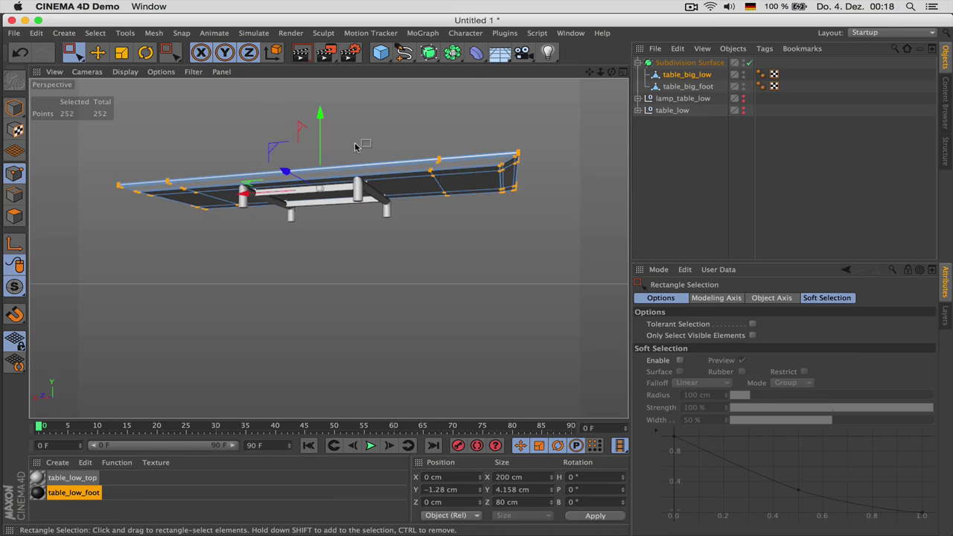
{"action": "key", "text": "t"}
{"action": "key", "text": "y"}
{"action": "left_click_drag", "start_coordinate": [355, 147], "coordinate": [370, 153]}
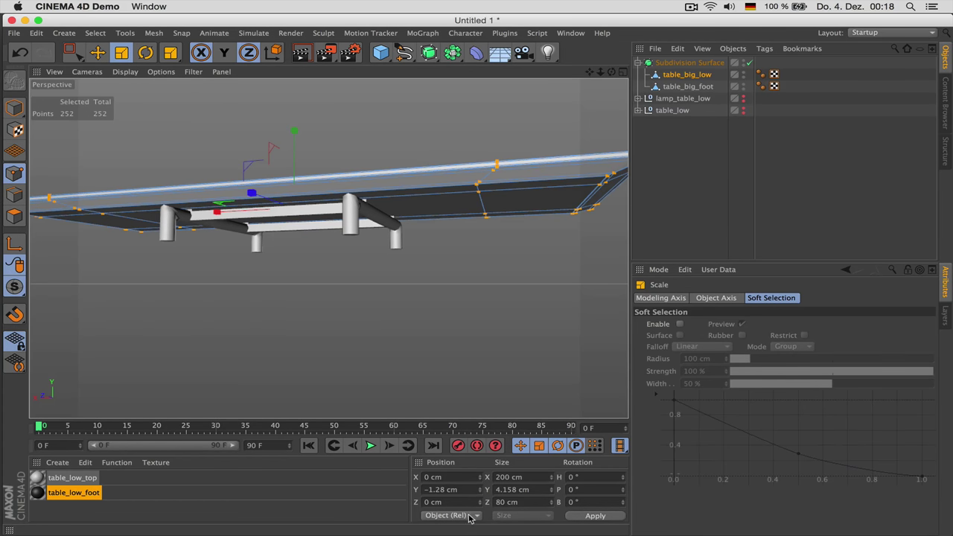
{"action": "left_click", "coordinate": [515, 477]}
{"action": "type", "text": "140"}
{"action": "key", "text": "Return"}
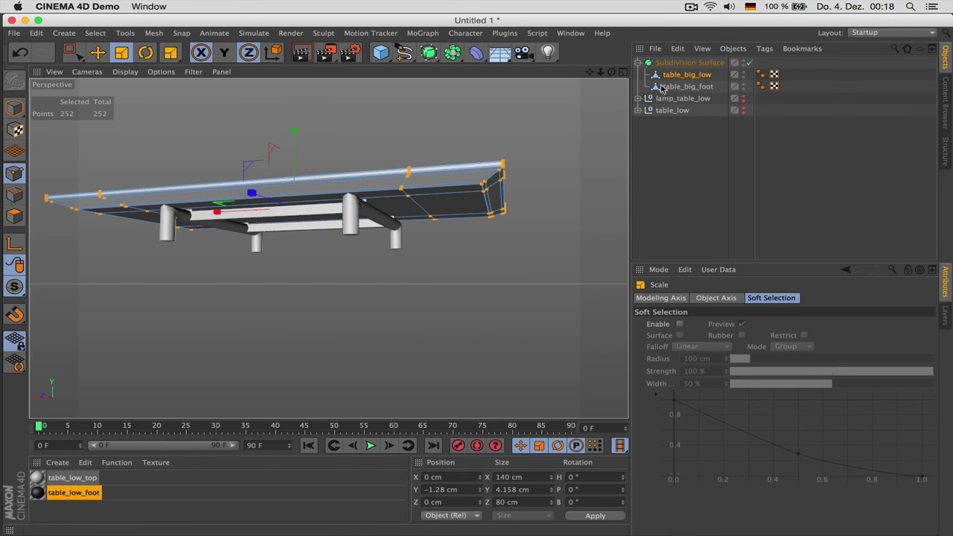
Delete the points of the half of table_big_foot on the positive X side.
{"action": "left_click", "coordinate": [460, 192]}
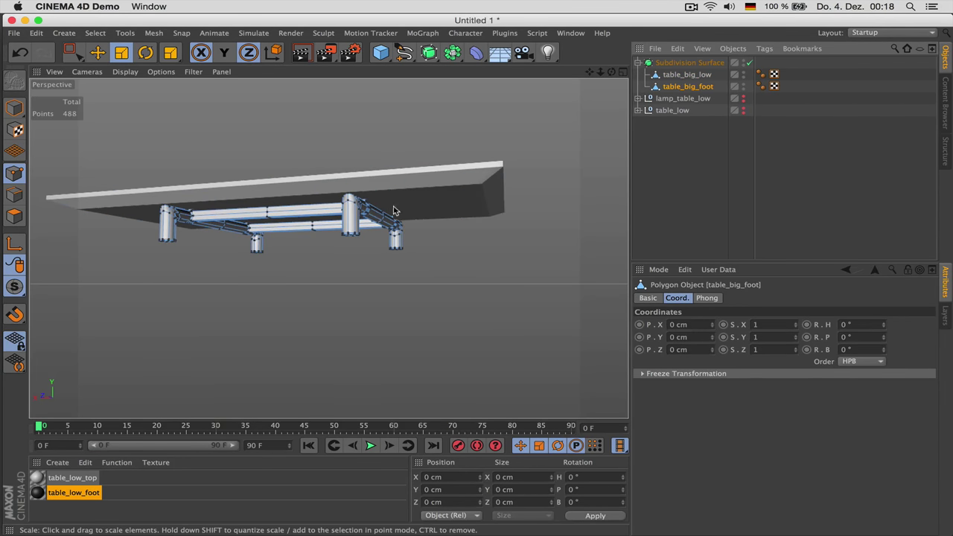
{"action": "left_click_drag", "start_coordinate": [411, 221], "coordinate": [309, 214], "text": "alt"}
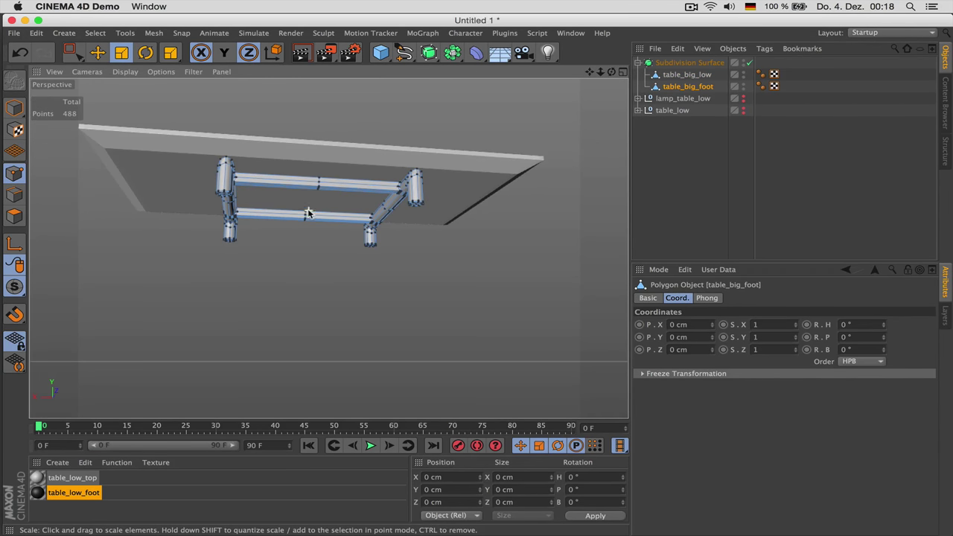
{"action": "key", "text": "0"}
{"action": "left_click_drag", "start_coordinate": [176, 110], "coordinate": [271, 274]}
{"action": "key", "text": "Delete"}
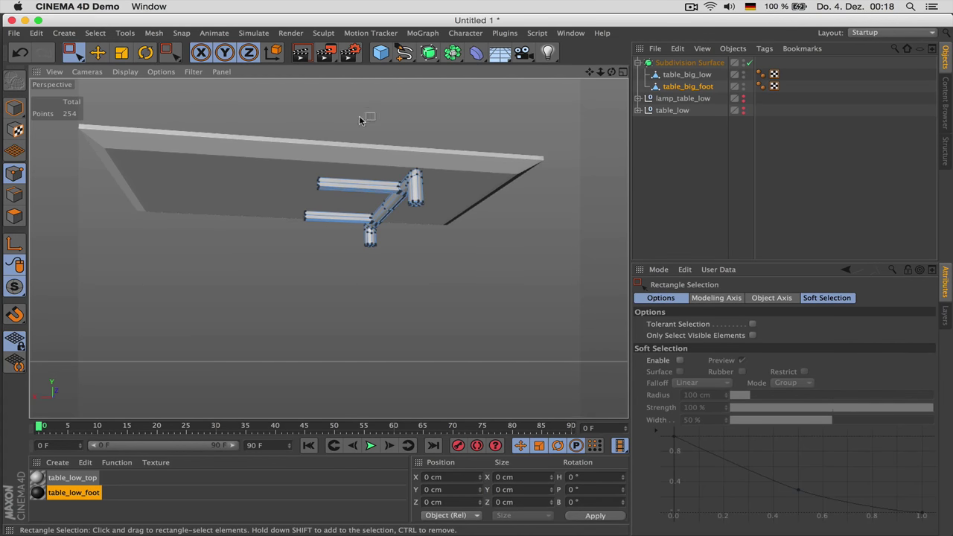
Select the end leg and crossbar points of table_big_foot and move them about 30 cm outward along X.
{"action": "left_click_drag", "start_coordinate": [463, 191], "coordinate": [440, 180], "text": "alt"}
{"action": "left_click_drag", "start_coordinate": [332, 115], "coordinate": [467, 310]}
{"action": "left_click_drag", "start_coordinate": [378, 181], "coordinate": [384, 226], "text": "alt"}
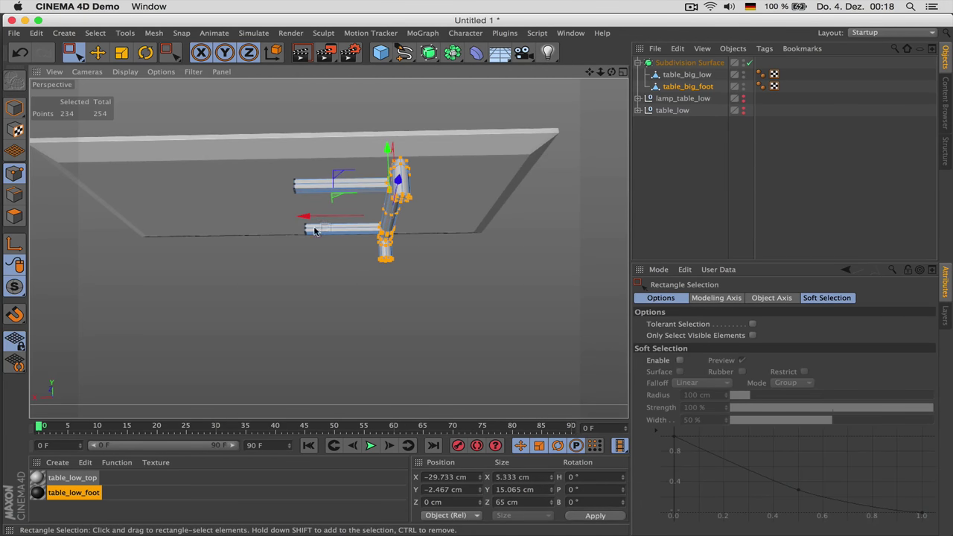
{"action": "left_click_drag", "start_coordinate": [305, 224], "coordinate": [411, 221]}
Mirror table_big_foot with a Symmetry object and place the Symmetry under the Subdivision Surface, below table_big_low.
{"action": "left_click", "coordinate": [453, 54]}
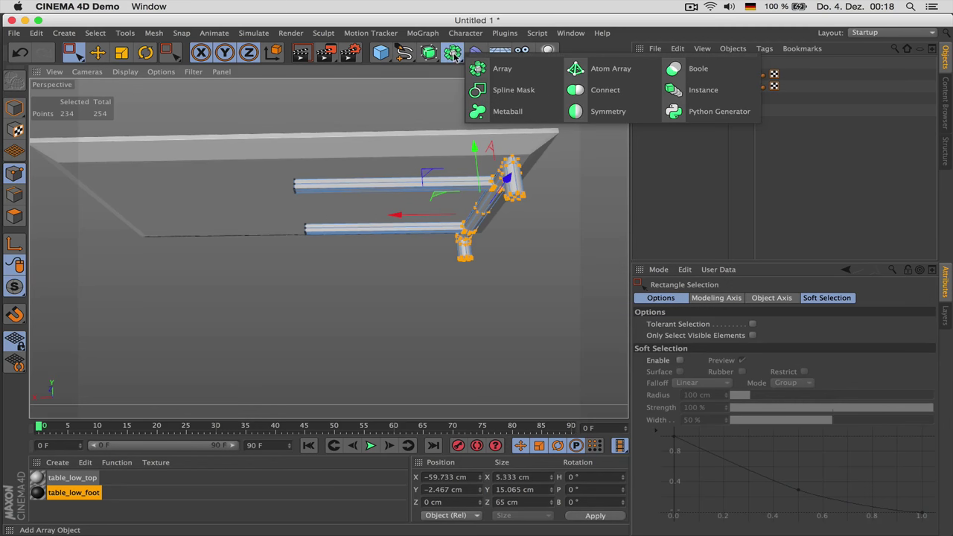
{"action": "left_click", "coordinate": [600, 112]}
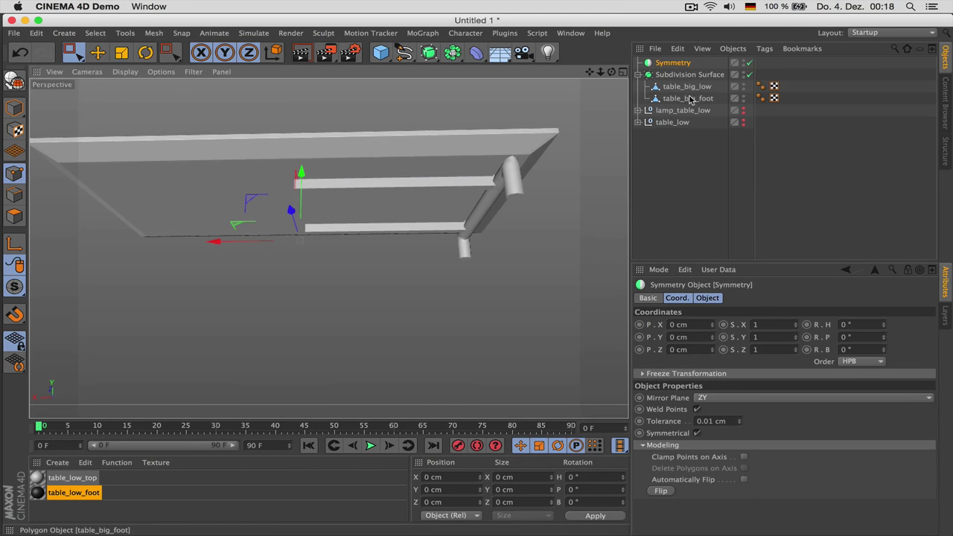
{"action": "left_click_drag", "start_coordinate": [690, 100], "coordinate": [675, 65]}
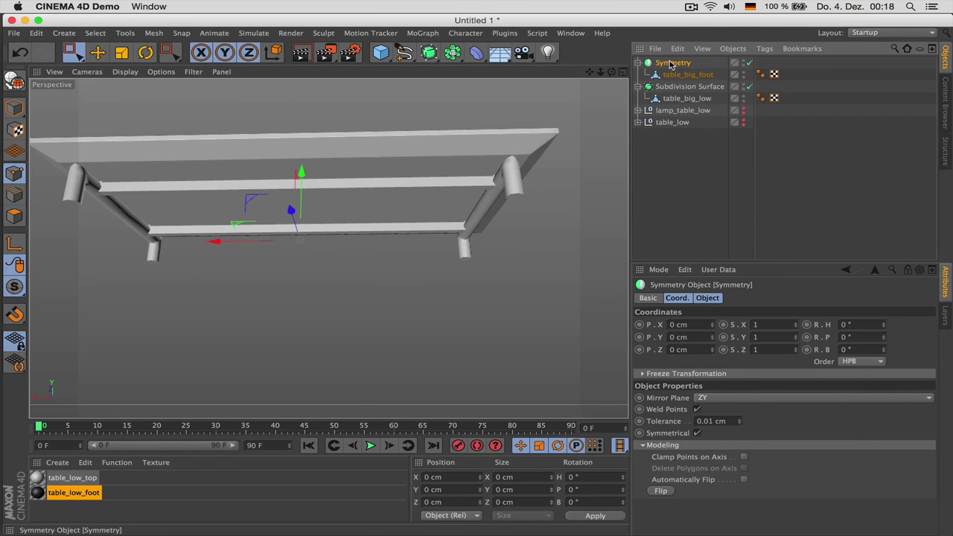
{"action": "left_click_drag", "start_coordinate": [677, 100], "coordinate": [679, 102]}
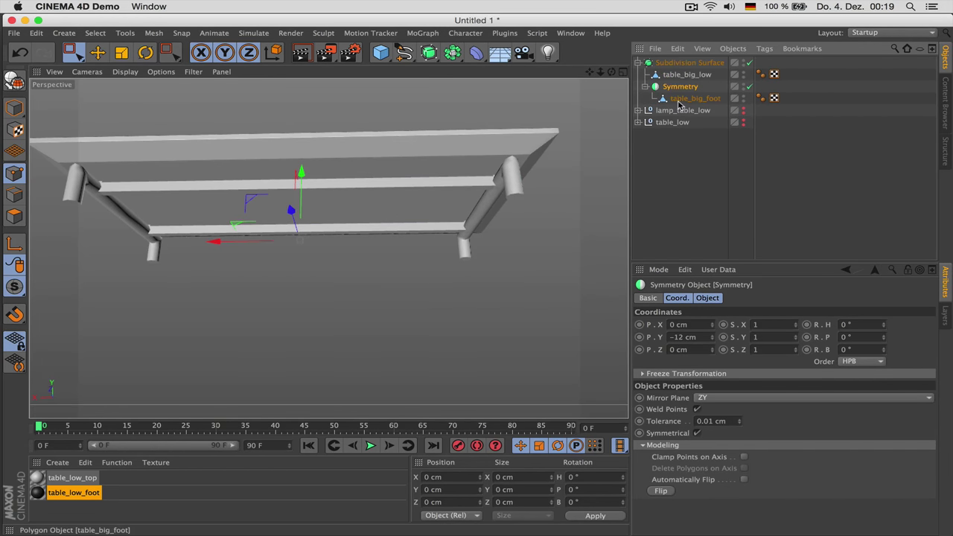
Move the selected leg points of table_big_foot slightly further outward to about X -61 cm, comparing with the reference photo.
{"action": "left_click", "coordinate": [684, 100]}
{"action": "mouse_move", "coordinate": [410, 216]}
{"action": "left_mouse_down"}
{"action": "mouse_move", "coordinate": [402, 216]}
{"action": "mouse_move", "coordinate": [416, 217]}
{"action": "left_mouse_up"}
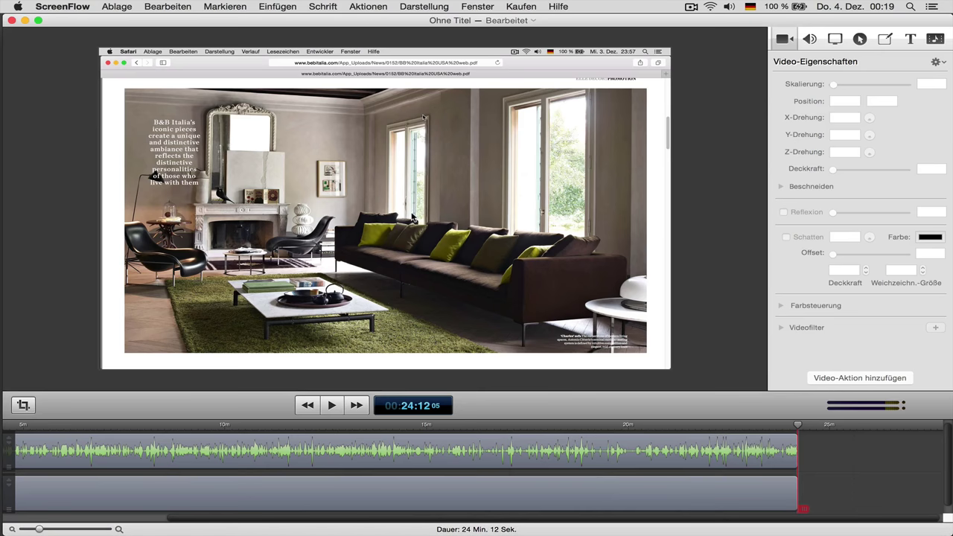
{"action": "key", "text": "super+Tab"}
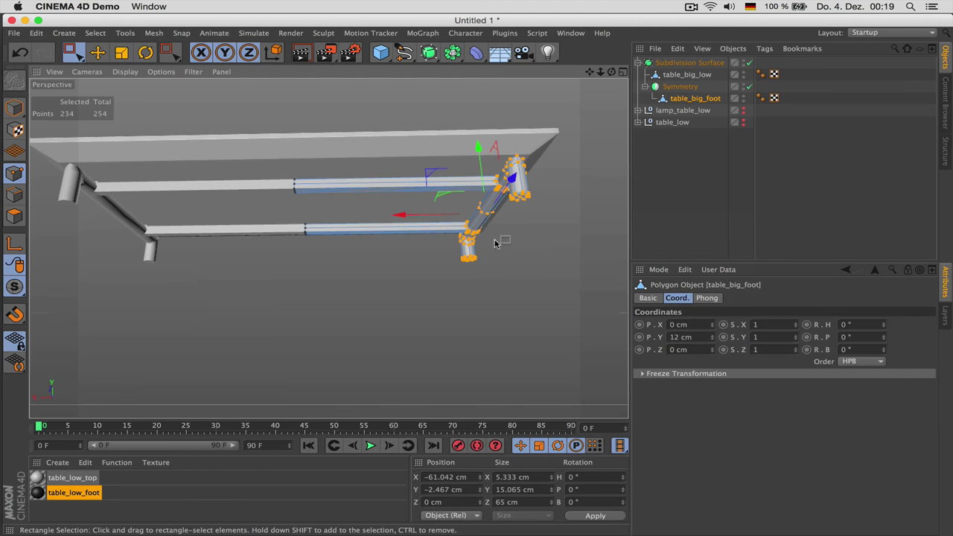
{"action": "left_click_drag", "start_coordinate": [479, 254], "coordinate": [406, 291], "text": "alt"}
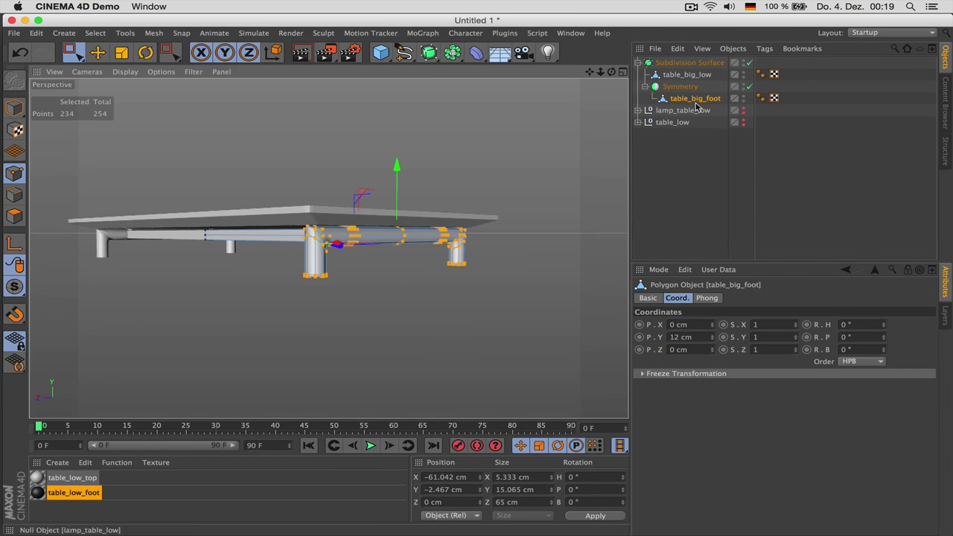
Move table_big_low as a whole object upward to about Y 7.3 cm.
{"action": "left_click", "coordinate": [691, 74]}
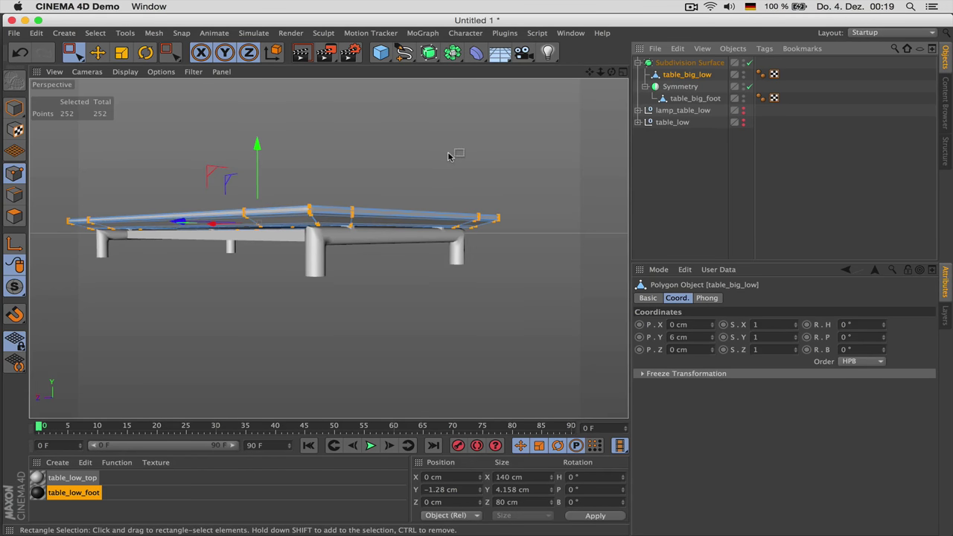
{"action": "key", "text": "e"}
{"action": "left_click", "coordinate": [14, 108]}
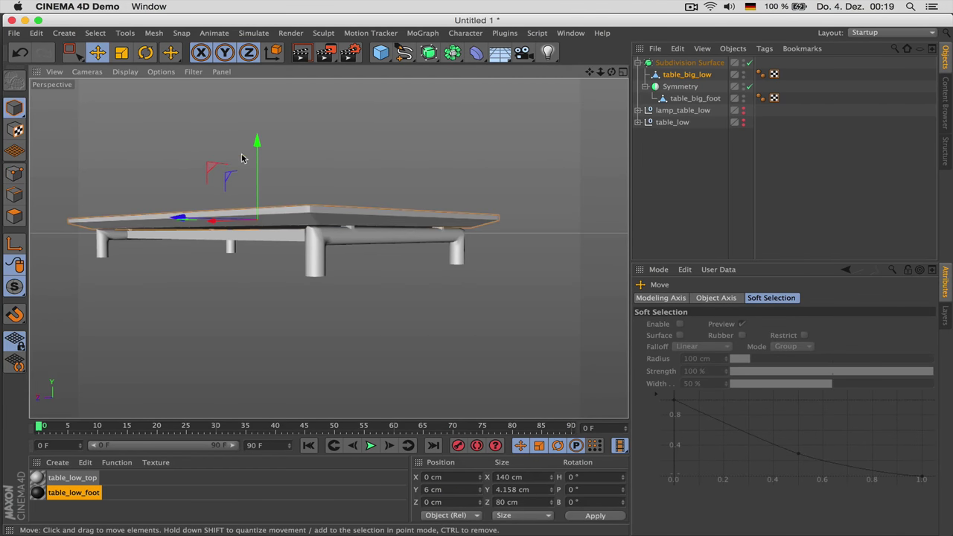
{"action": "scroll", "coordinate": [242, 155], "scroll_direction": "up", "scroll_amount": 4}
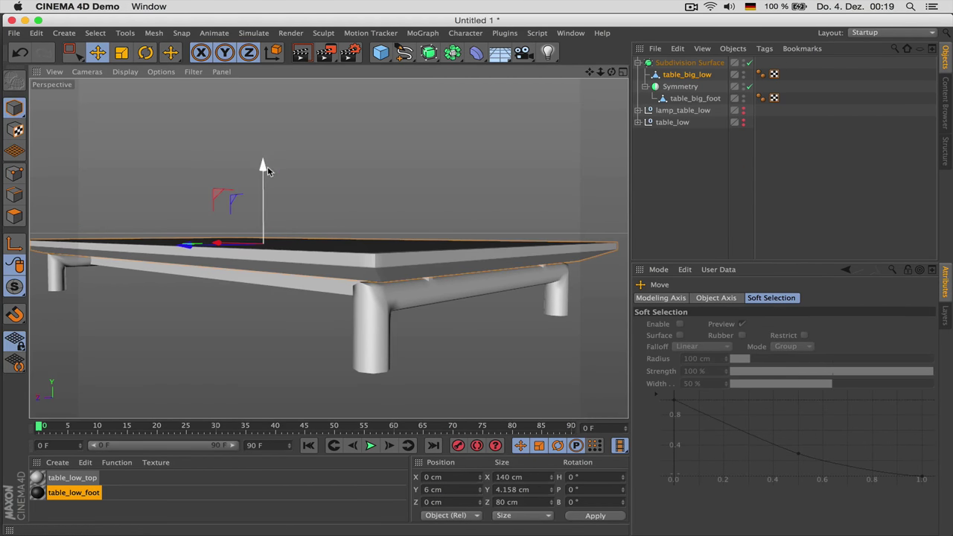
{"action": "left_click_drag", "start_coordinate": [268, 167], "coordinate": [267, 159]}
Raise the tabletop slightly further above the foot frame in the front view and deselect it.
{"action": "middle_click", "coordinate": [469, 200]}
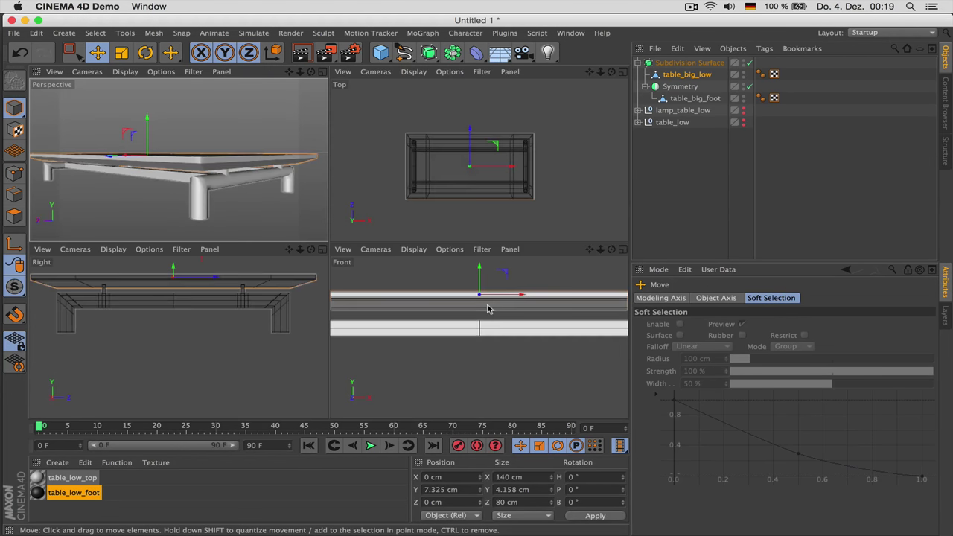
{"action": "middle_click", "coordinate": [488, 309]}
{"action": "scroll", "coordinate": [451, 320], "scroll_direction": "down", "scroll_amount": 3}
{"action": "scroll", "coordinate": [354, 236], "scroll_direction": "up", "scroll_amount": 3}
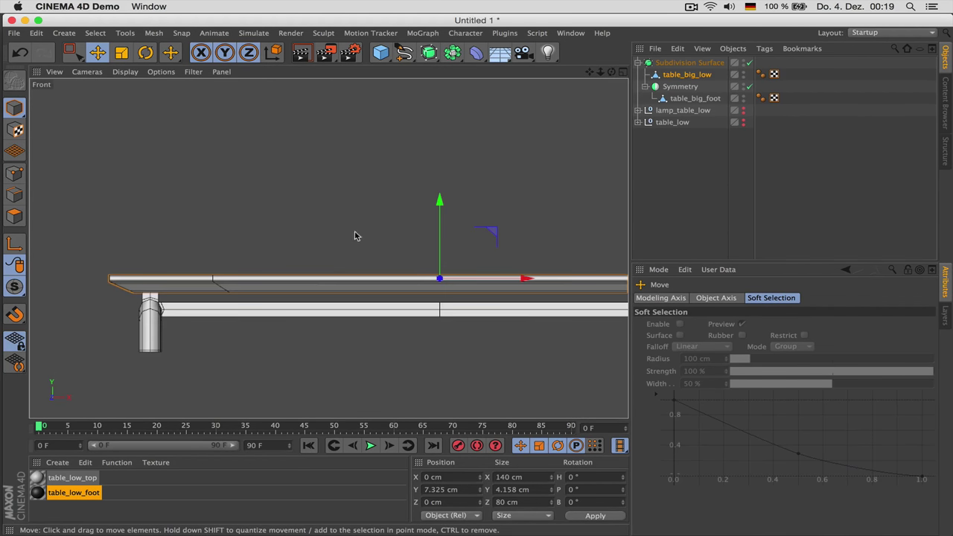
{"action": "left_click_drag", "start_coordinate": [440, 201], "coordinate": [442, 197]}
{"action": "left_click", "coordinate": [681, 169]}
Compare the table's perspective view with the coffee table in the reference photo in ScreenFlow.
{"action": "middle_click", "coordinate": [249, 265]}
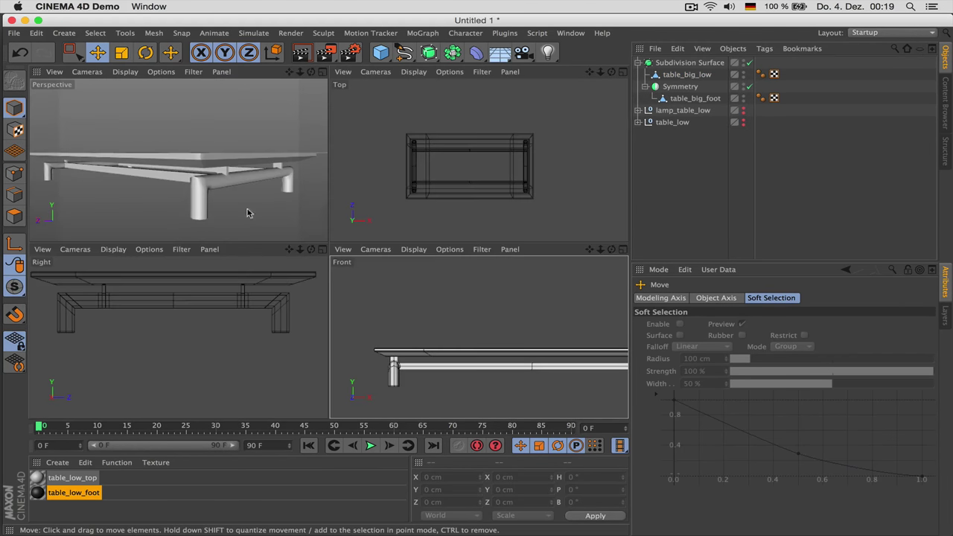
{"action": "middle_click", "coordinate": [227, 202]}
{"action": "scroll", "coordinate": [335, 236], "scroll_direction": "down", "scroll_amount": 5}
{"action": "left_click_drag", "start_coordinate": [457, 258], "coordinate": [397, 313], "text": "alt"}
{"action": "key", "text": "super+Tab"}
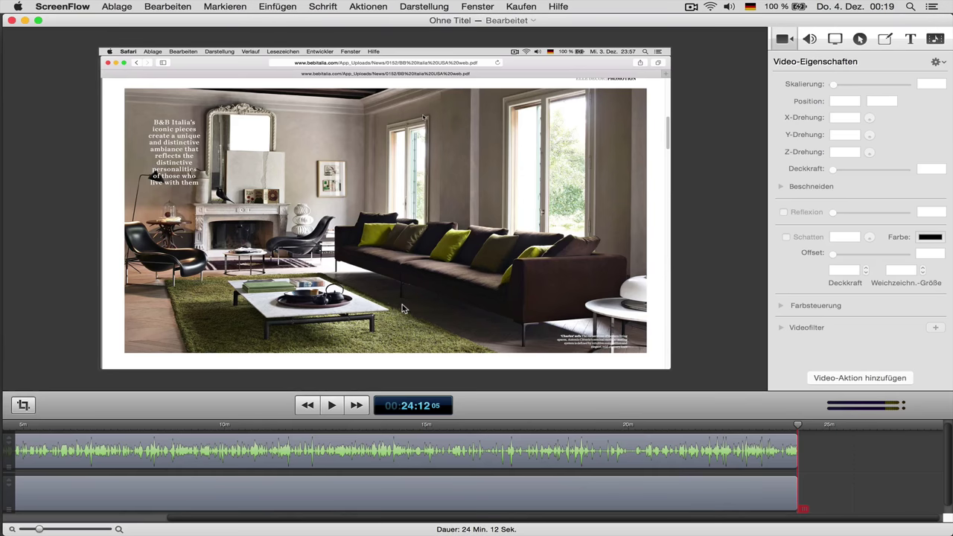
{"action": "key", "text": "super+Tab"}
{"action": "left_click_drag", "start_coordinate": [417, 288], "coordinate": [439, 245], "text": "alt"}
Raise table_big_low a little more, to about Y 9.5 cm.
{"action": "left_click", "coordinate": [439, 245]}
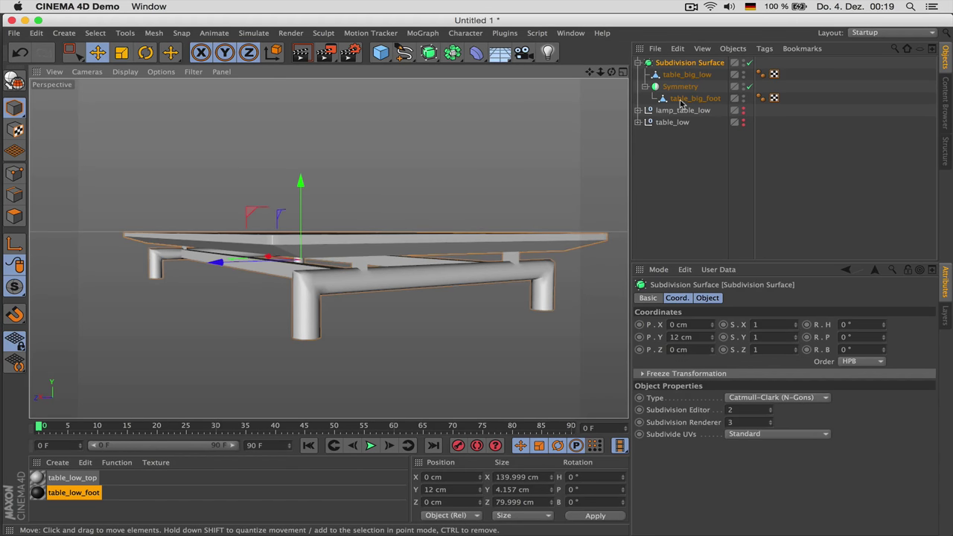
{"action": "left_click", "coordinate": [687, 75]}
{"action": "left_click_drag", "start_coordinate": [300, 164], "coordinate": [301, 158]}
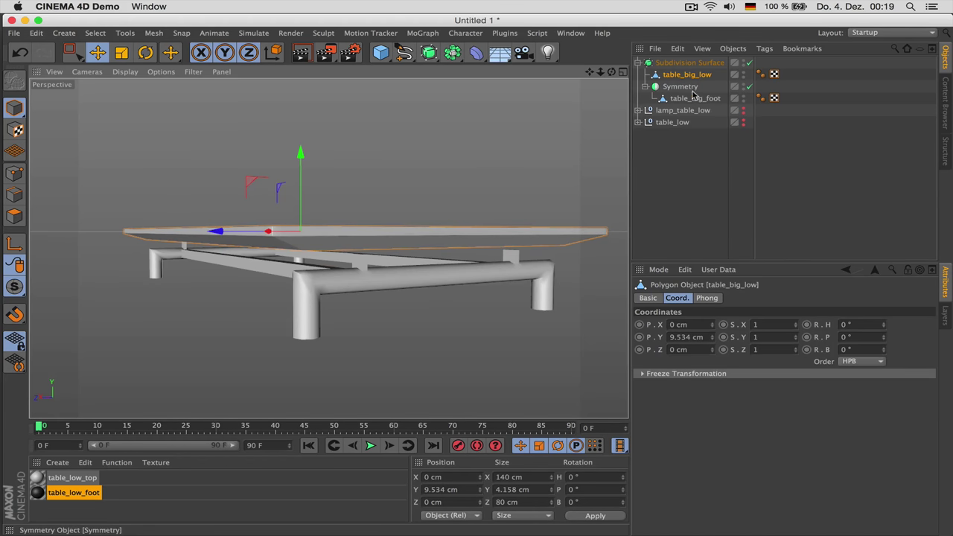
Switch table_big_foot to point editing and select the top points of its short tabletop supports from the front view.
{"action": "left_click", "coordinate": [693, 97]}
{"action": "middle_click", "coordinate": [521, 228]}
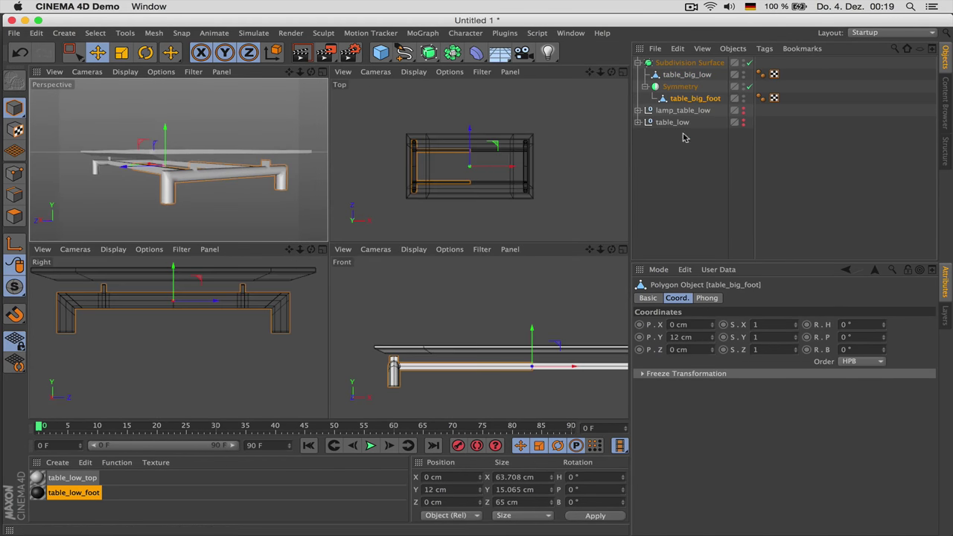
{"action": "middle_click", "coordinate": [447, 349]}
{"action": "key", "text": "Return"}
{"action": "key", "text": "space"}
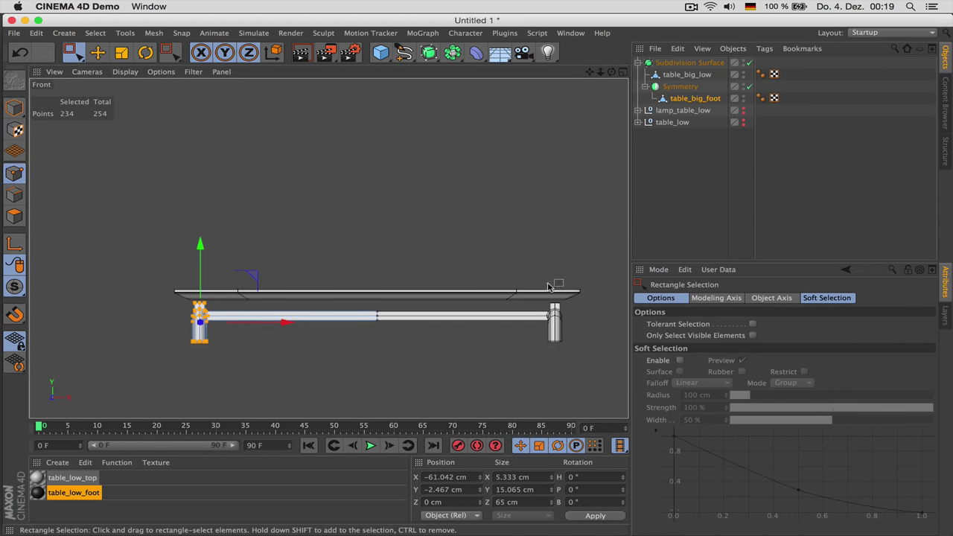
{"action": "left_click", "coordinate": [698, 76]}
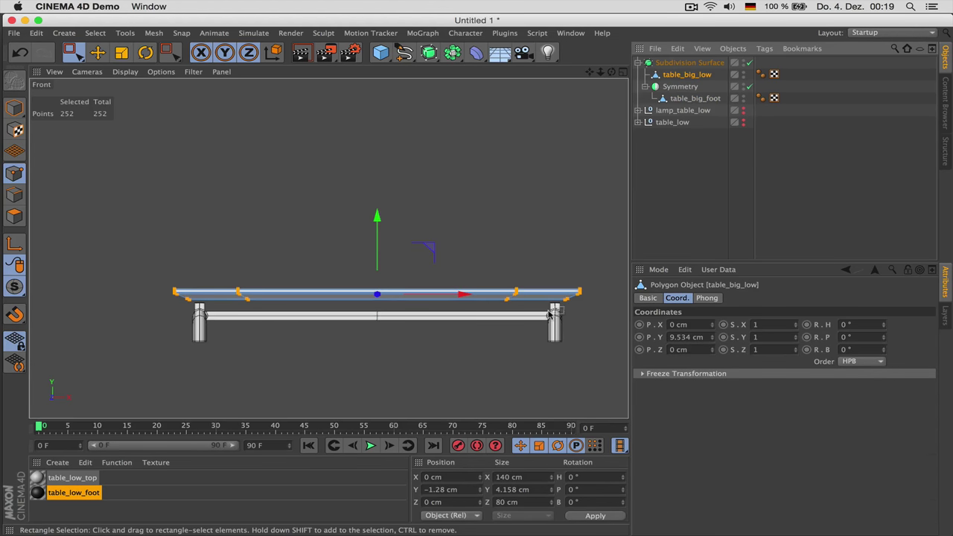
{"action": "double_click", "coordinate": [707, 75]}
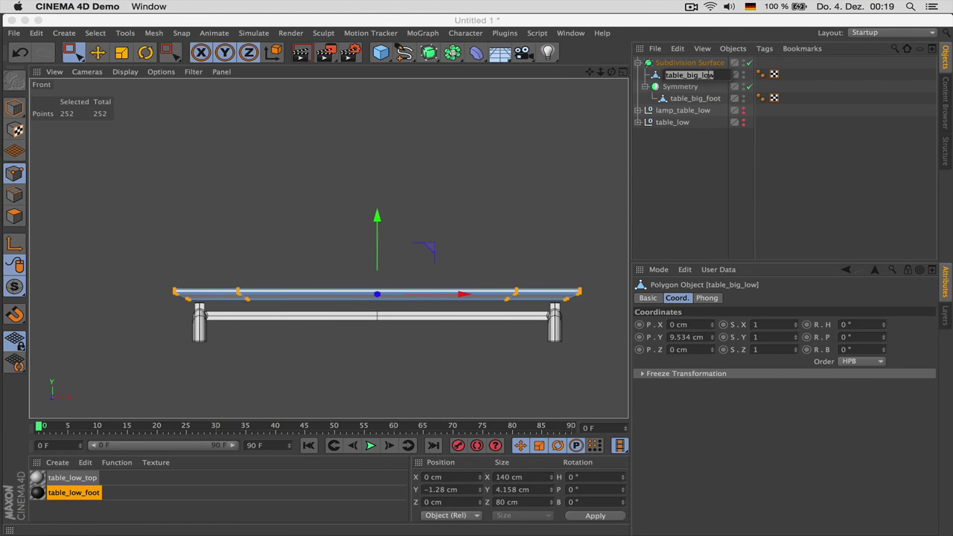
{"action": "left_click", "coordinate": [695, 98]}
{"action": "left_click_drag", "start_coordinate": [129, 258], "coordinate": [559, 306]}
{"action": "scroll", "coordinate": [132, 315], "scroll_direction": "up", "scroll_amount": 2}
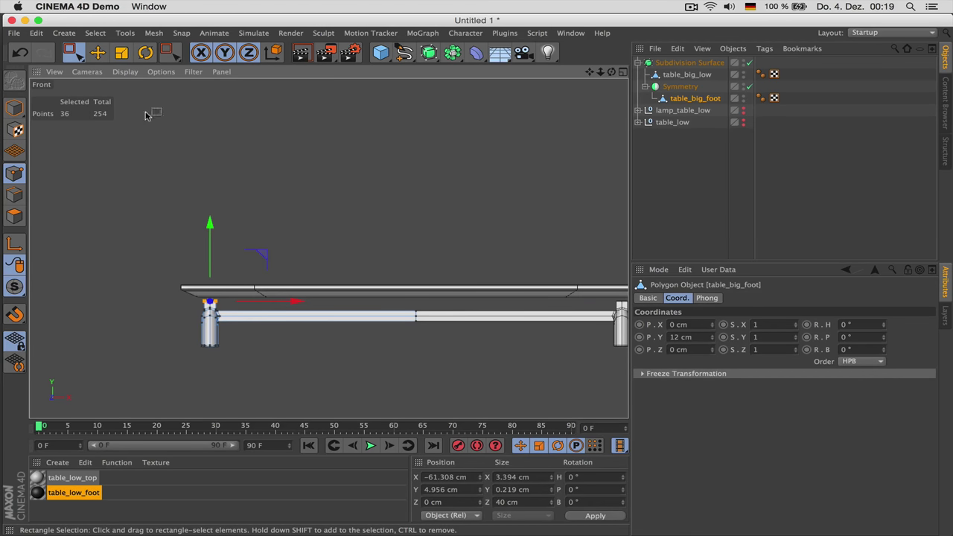
Raise the selected support points to about Y 6.6 cm to meet the underside of the tabletop, and clear the selection.
{"action": "left_click", "coordinate": [72, 51]}
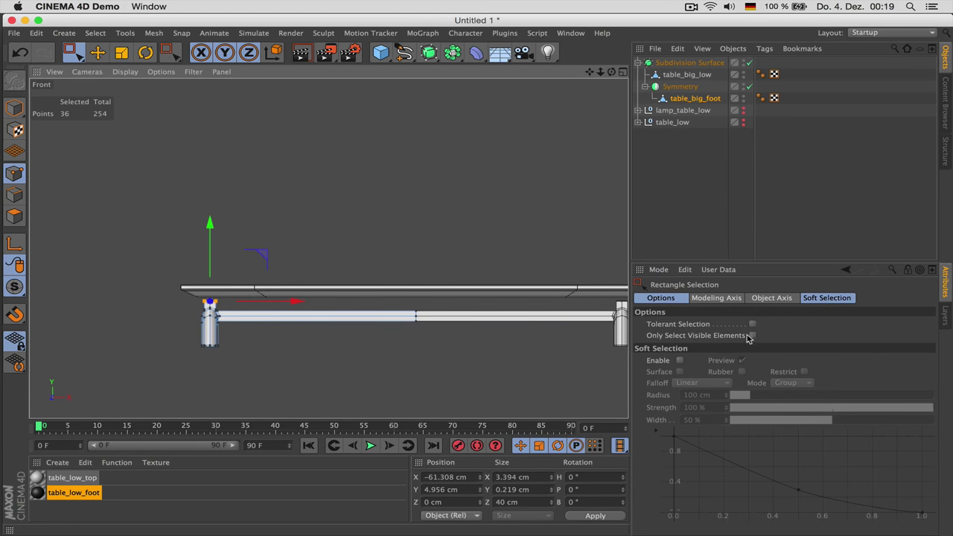
{"action": "scroll", "coordinate": [186, 265], "scroll_direction": "up", "scroll_amount": 2}
{"action": "left_click_drag", "start_coordinate": [266, 258], "coordinate": [270, 249]}
{"action": "left_click", "coordinate": [310, 195]}
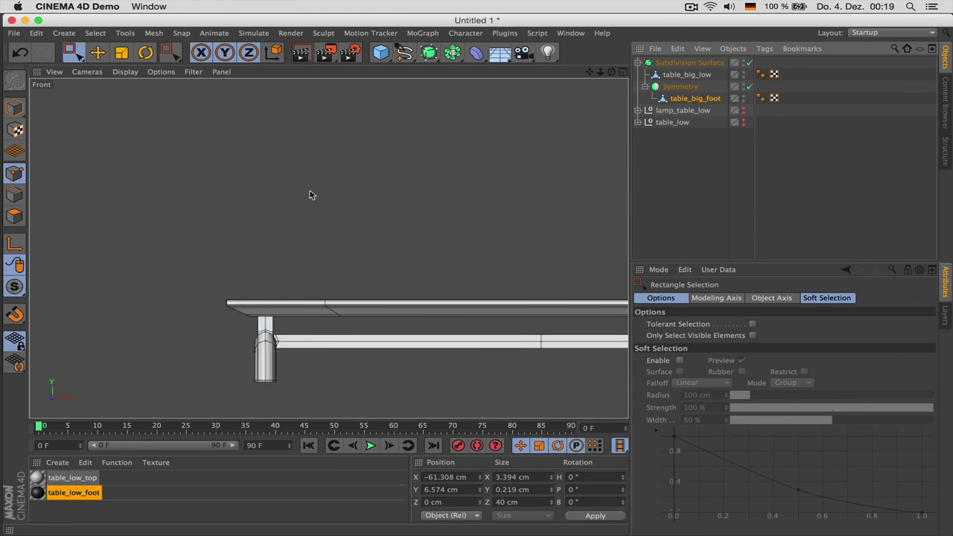
{"action": "scroll", "coordinate": [245, 213], "scroll_direction": "down", "scroll_amount": 3}
{"action": "middle_click", "coordinate": [180, 228]}
{"action": "middle_click", "coordinate": [206, 191]}
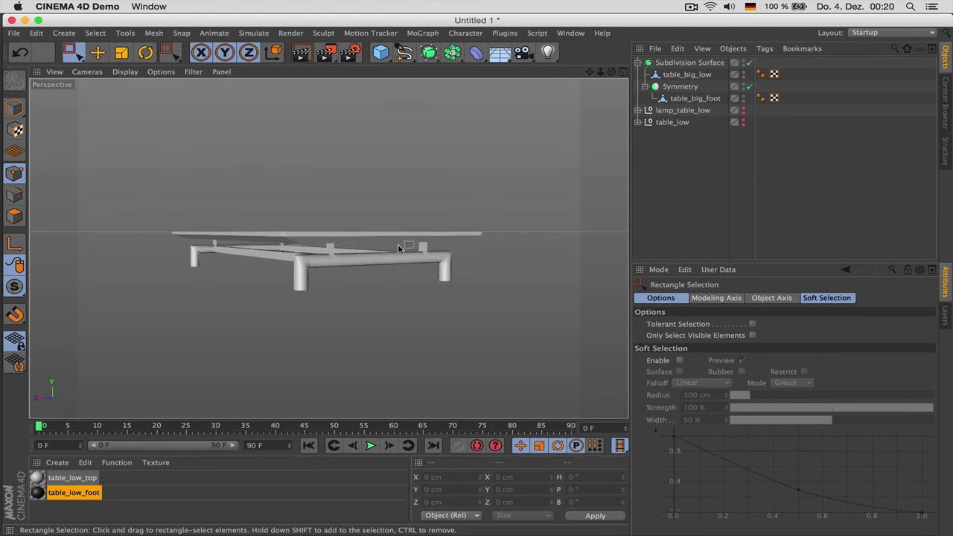
{"action": "left_click_drag", "start_coordinate": [398, 248], "coordinate": [353, 344], "text": "alt"}
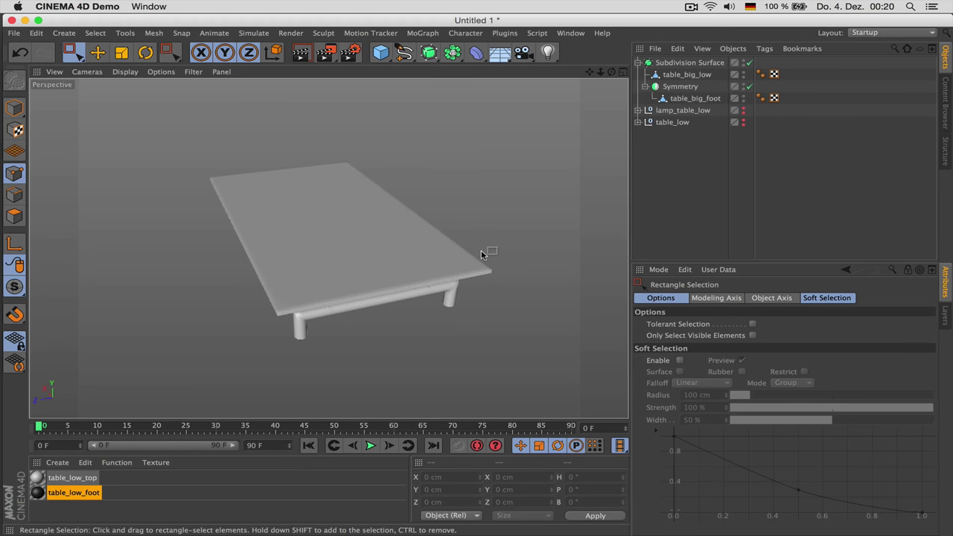
Collapse the Subdivision Surface hierarchy and add a Null object named table_big_low.
{"action": "left_click", "coordinate": [638, 62]}
{"action": "left_click_drag", "start_coordinate": [381, 52], "coordinate": [402, 61]}
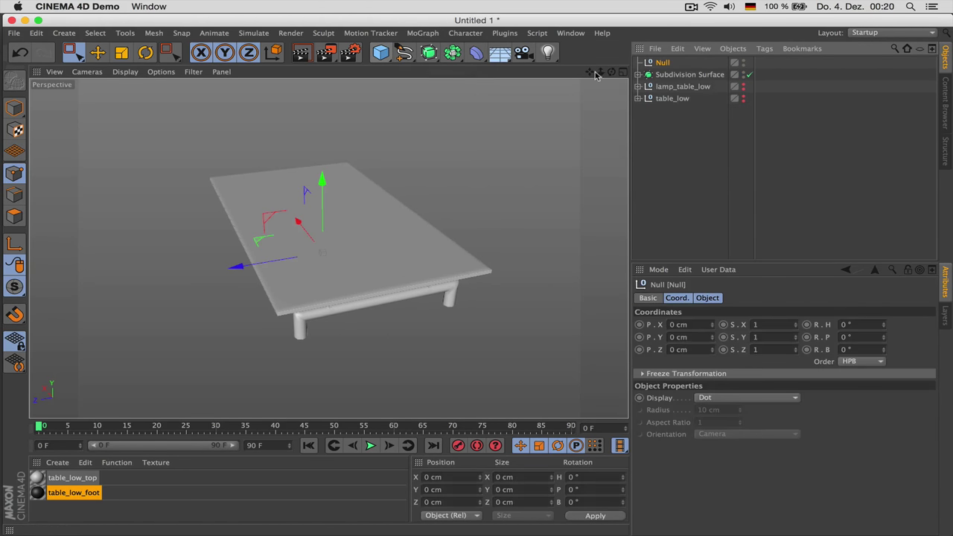
{"action": "double_click", "coordinate": [662, 63]}
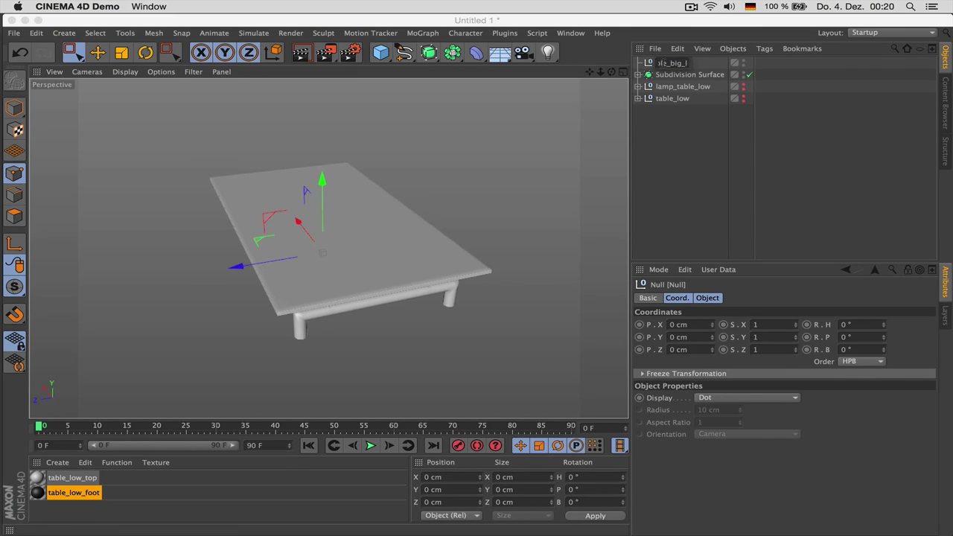
{"action": "key", "text": "Return"}
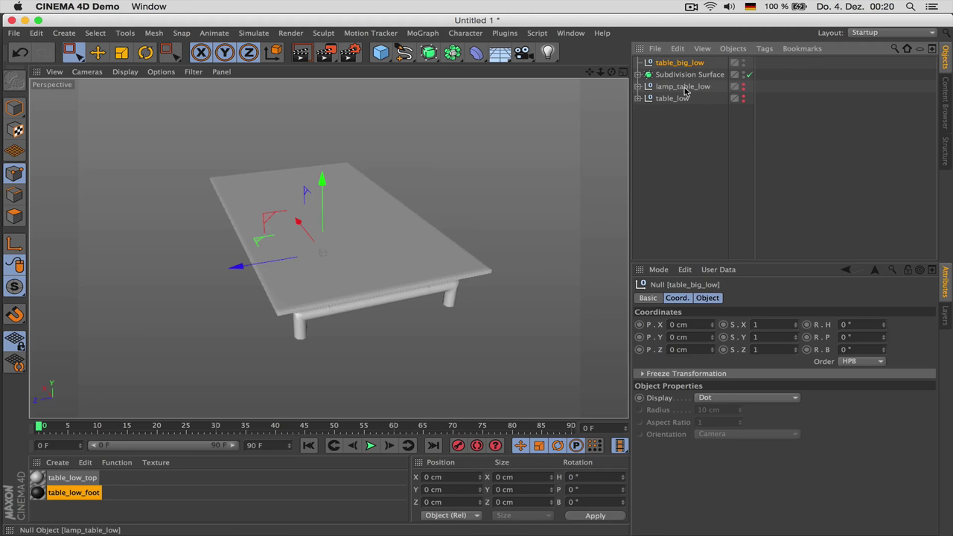
Rename the table_low null as table_round_low.
{"action": "double_click", "coordinate": [677, 100]}
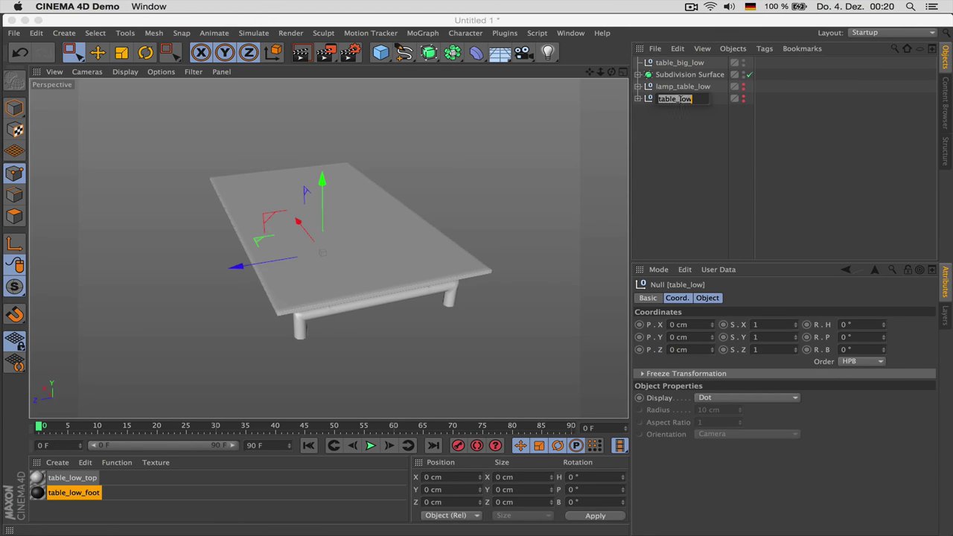
{"action": "left_click", "coordinate": [679, 99]}
{"action": "type", "text": "round_"}
{"action": "key", "text": "Return"}
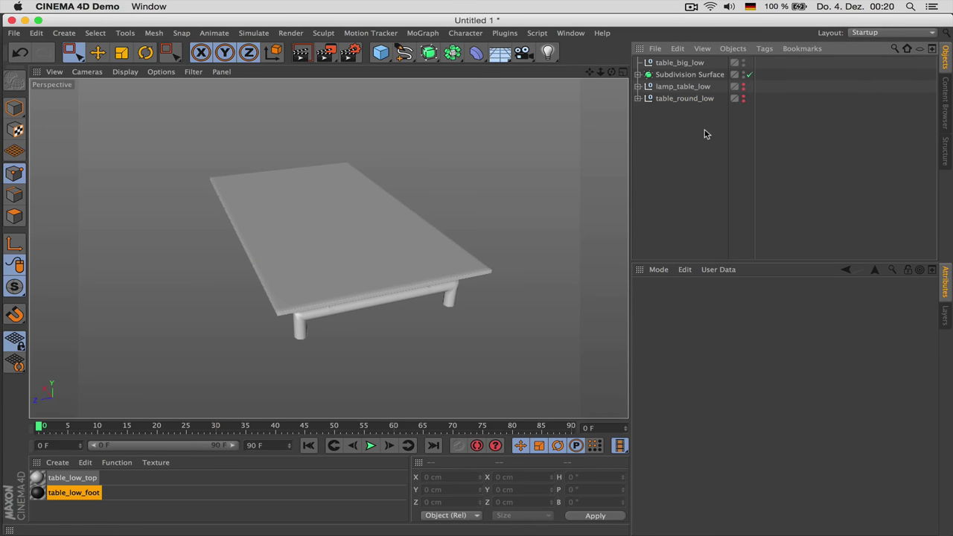
{"action": "left_click", "coordinate": [704, 130]}
Group the Subdivision Surface under the table_big_low null and clear the selection.
{"action": "left_click", "coordinate": [670, 75]}
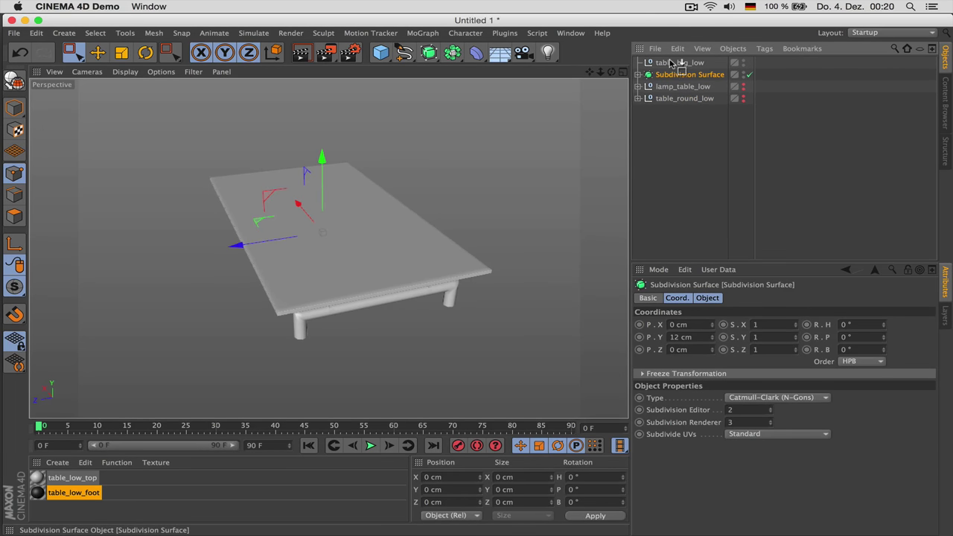
{"action": "left_click_drag", "start_coordinate": [671, 63], "coordinate": [674, 64]}
{"action": "left_click", "coordinate": [688, 123]}
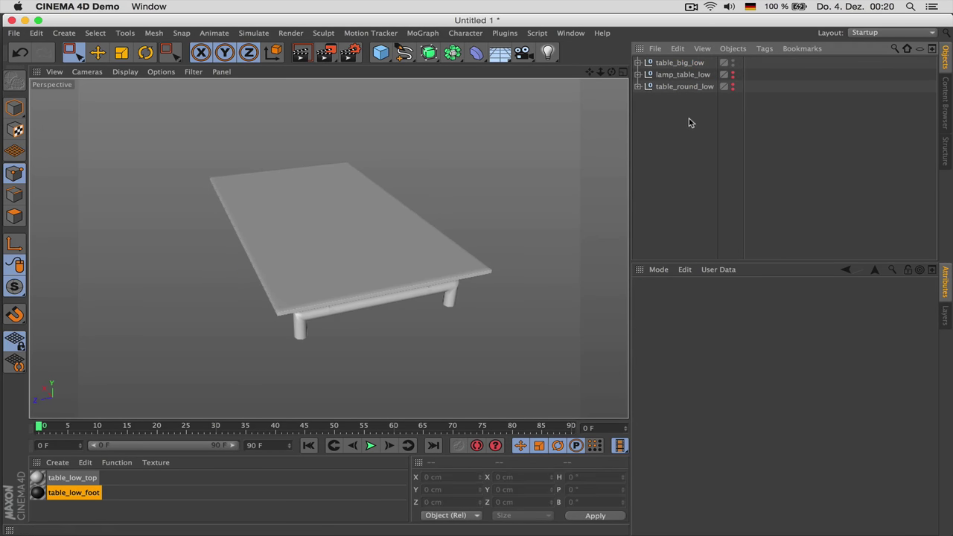
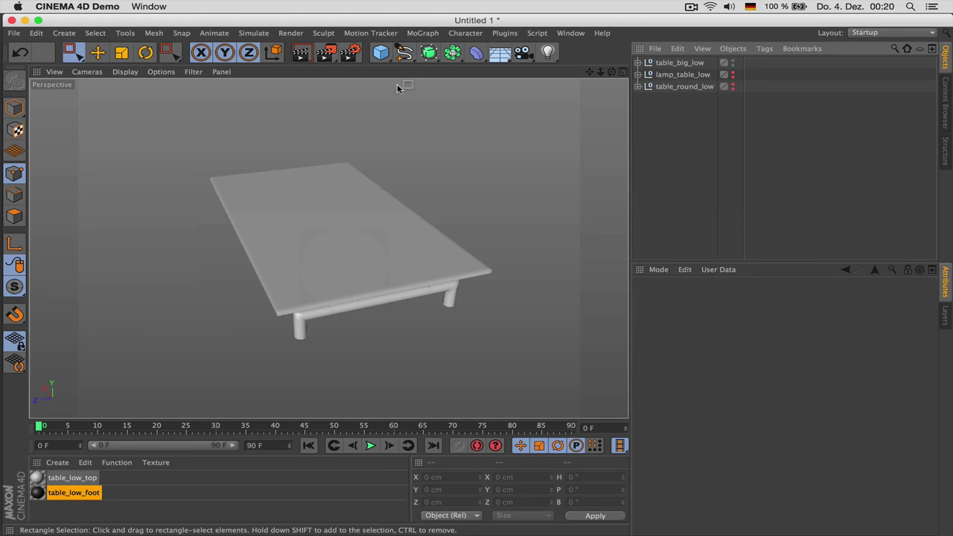
Add a Disc primitive to the scene, switching to Safari and back to check the tray in the reference photo.
{"action": "left_click", "coordinate": [381, 52]}
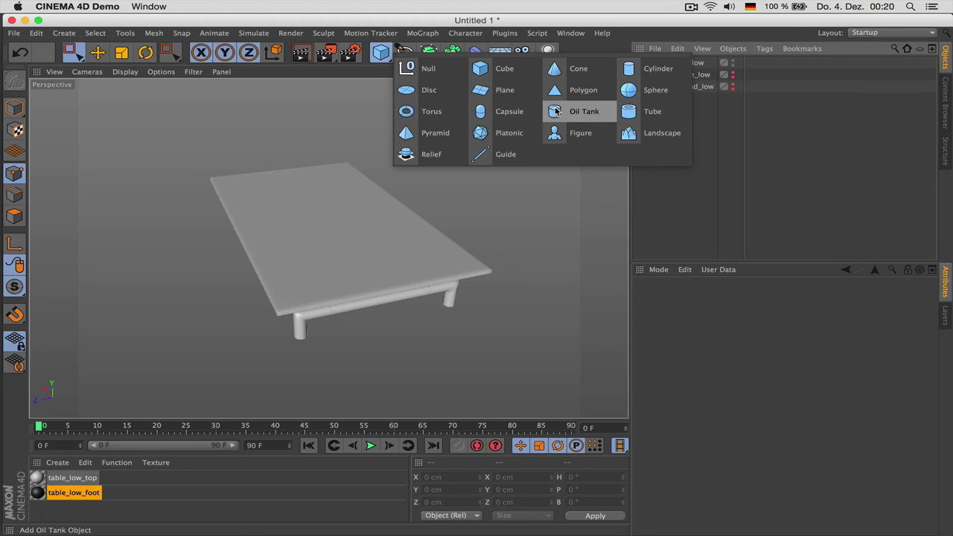
{"action": "left_click", "coordinate": [426, 90]}
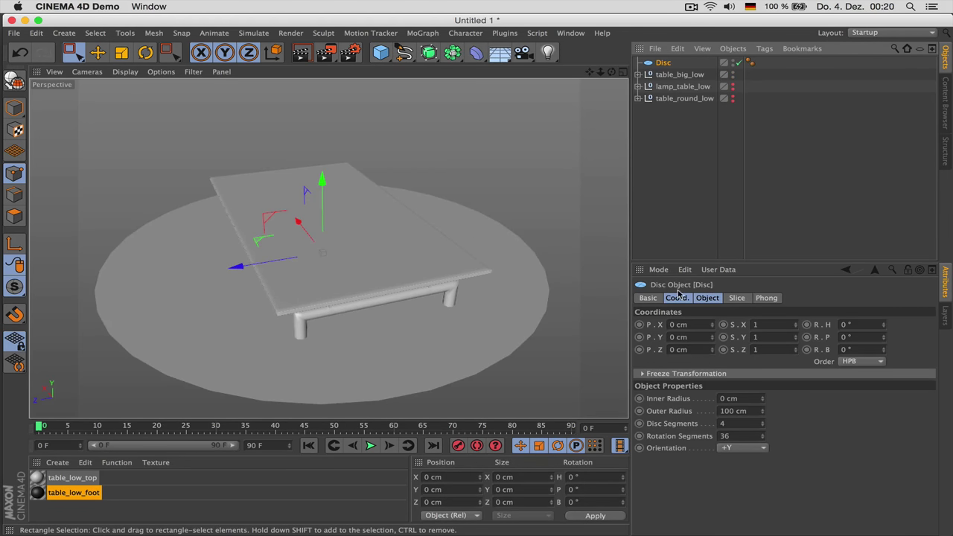
{"action": "key", "text": "super+Tab"}
{"action": "key", "text": "super+Tab"}
{"action": "key", "text": "super+Tab"}
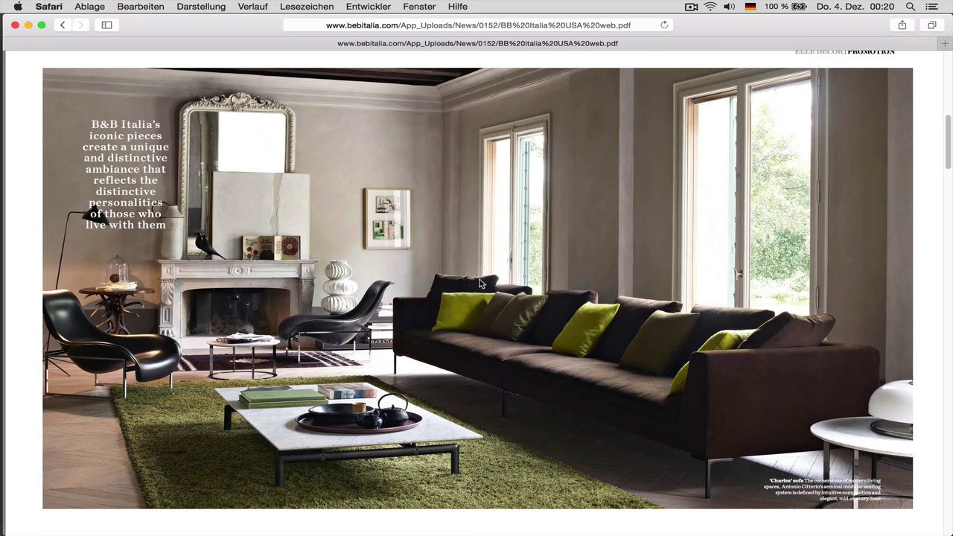
{"action": "key", "text": "super+Tab"}
{"action": "key", "text": "Tab"}
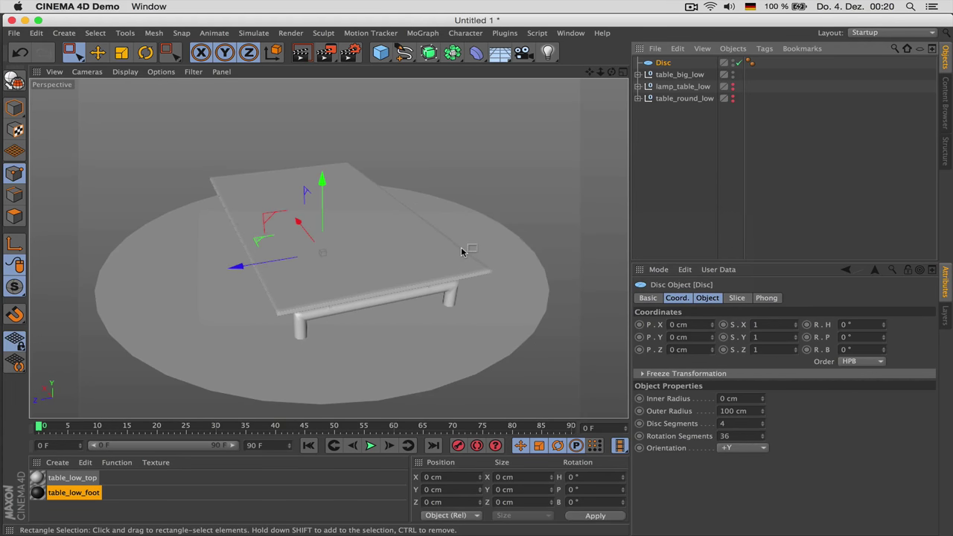
{"action": "key", "text": "super+Tab"}
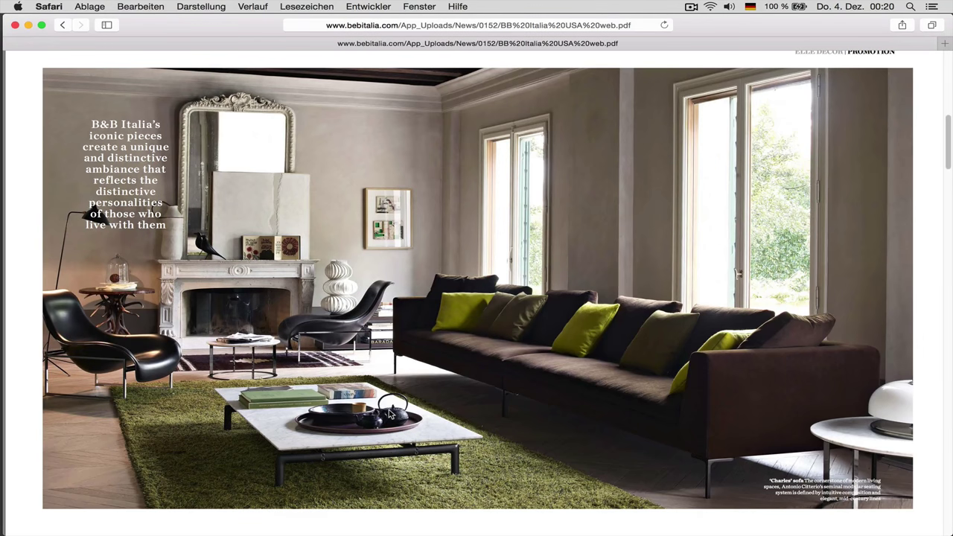
{"action": "key", "text": "super+Tab"}
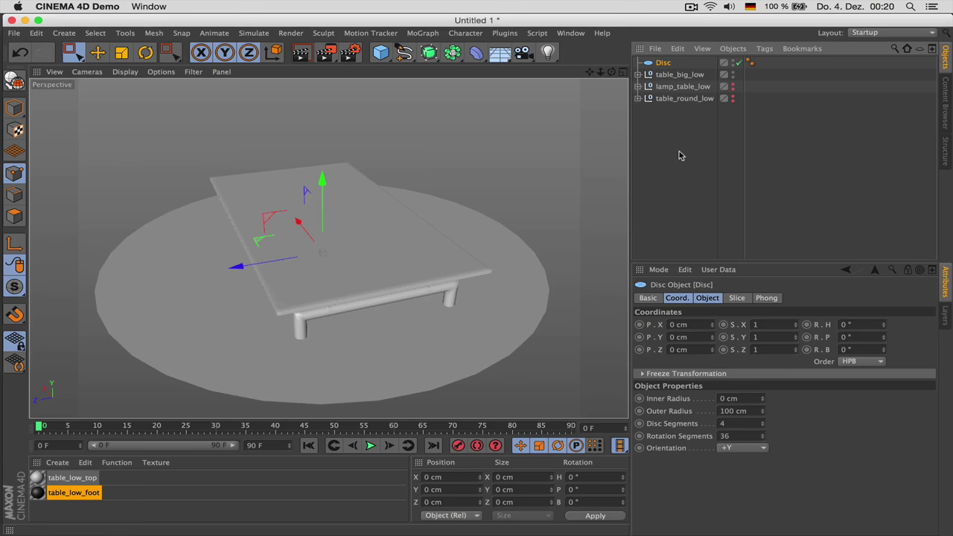
Set the disc's outer radius to 18 cm and hide table_big_low.
{"action": "left_click", "coordinate": [708, 298]}
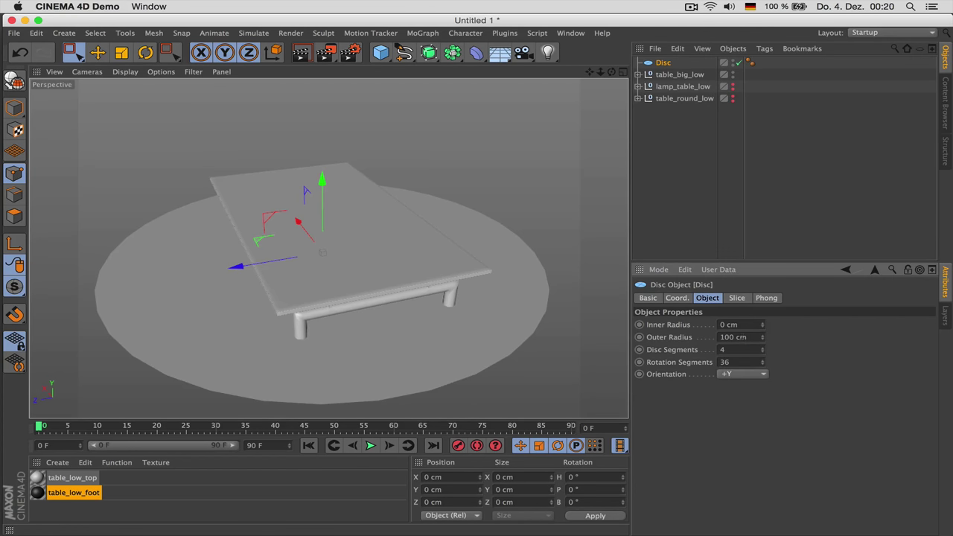
{"action": "left_click", "coordinate": [745, 337]}
{"action": "type", "text": "18"}
{"action": "key", "text": "Return"}
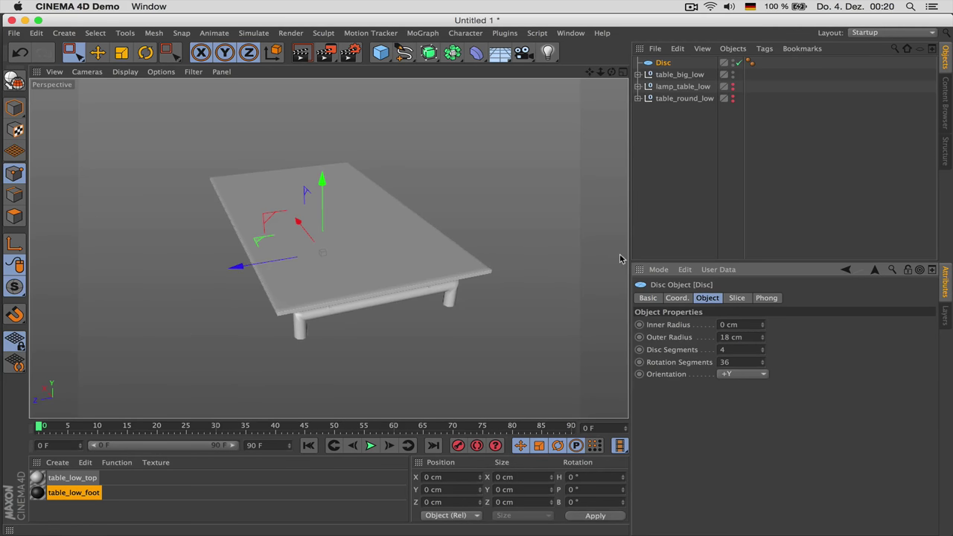
{"action": "left_click", "coordinate": [733, 75]}
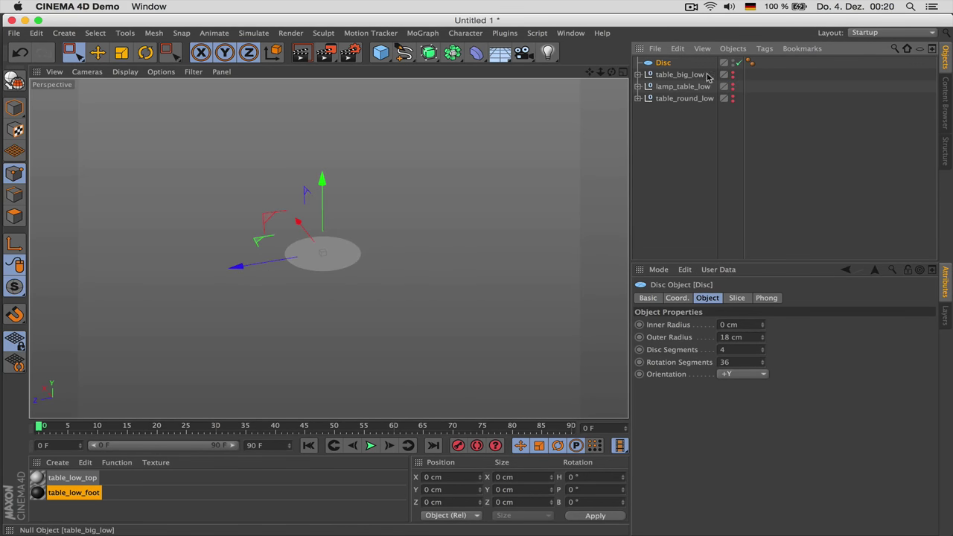
{"action": "scroll", "coordinate": [308, 230], "scroll_direction": "up", "scroll_amount": 5}
{"action": "key", "text": "c"}
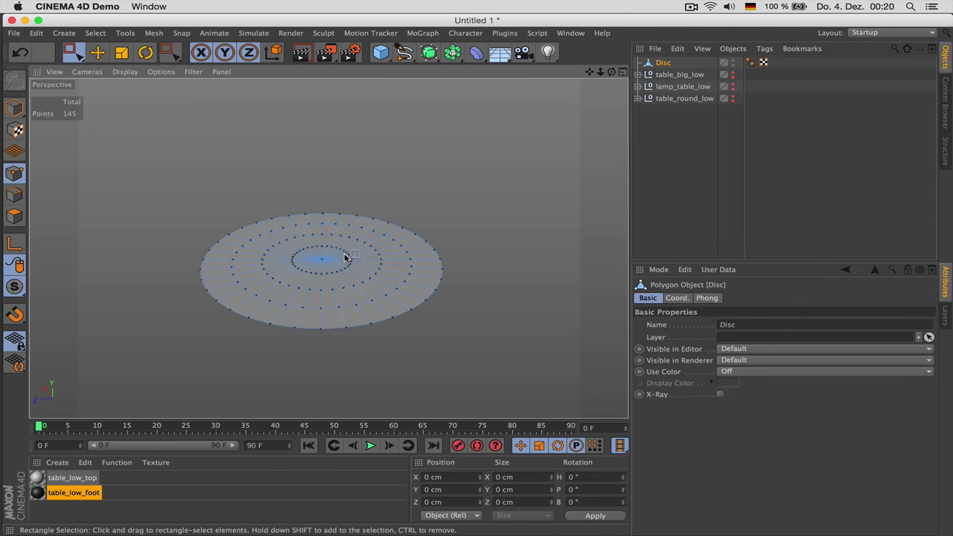
{"action": "key", "text": "Return"}
{"action": "key", "text": "Return"}
{"action": "key", "text": "super+z"}
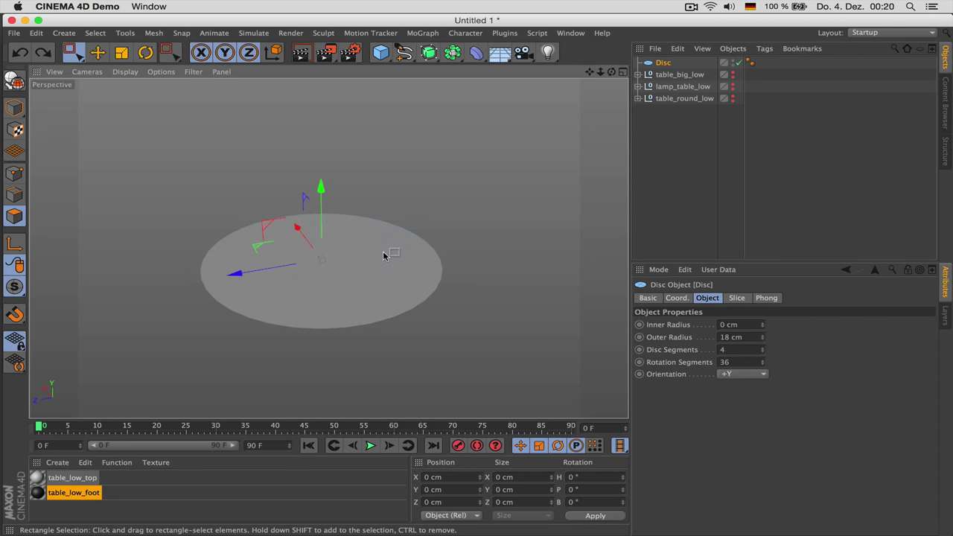
Switch the viewport's line display to Wireframe so the disc's full segmentation is drawn.
{"action": "scroll", "coordinate": [377, 245], "scroll_direction": "up", "scroll_amount": 2}
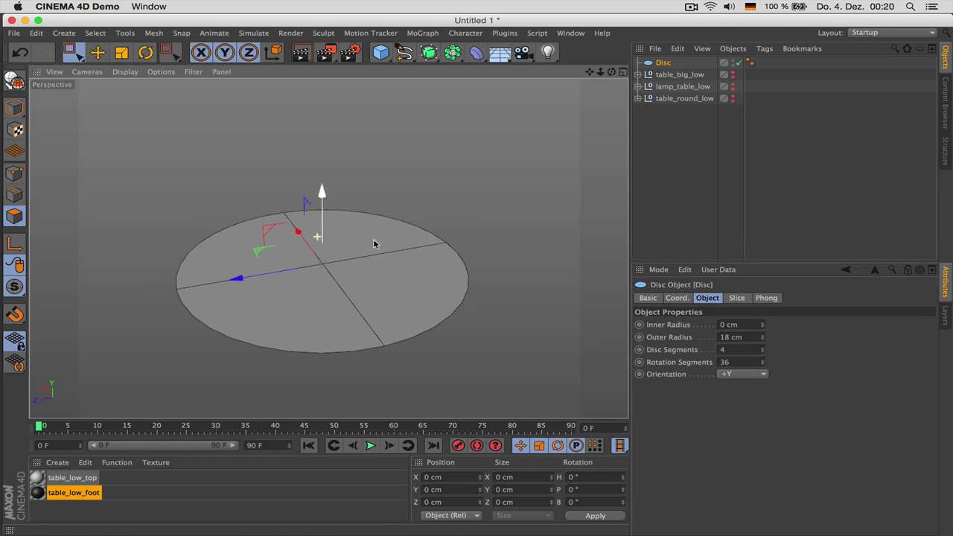
{"action": "left_click", "coordinate": [125, 71]}
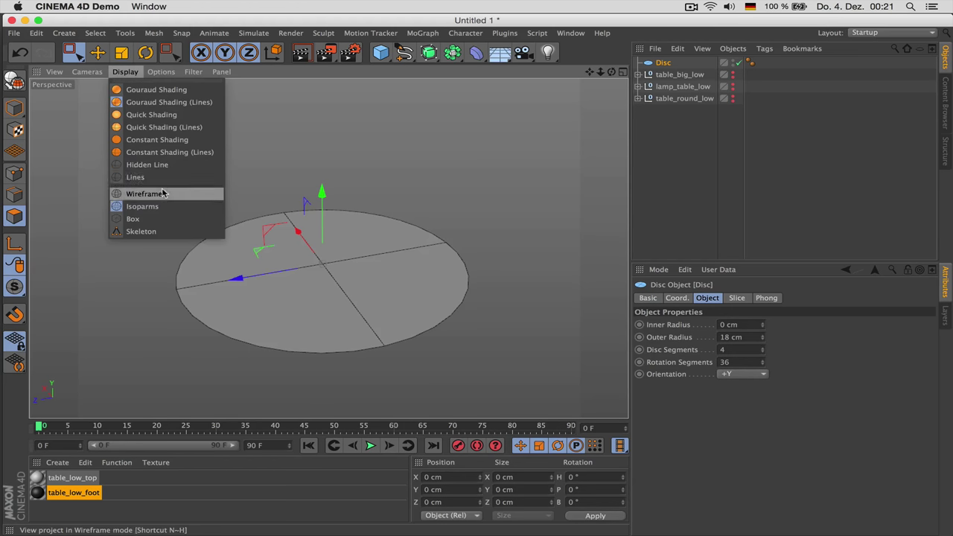
{"action": "left_click", "coordinate": [152, 194]}
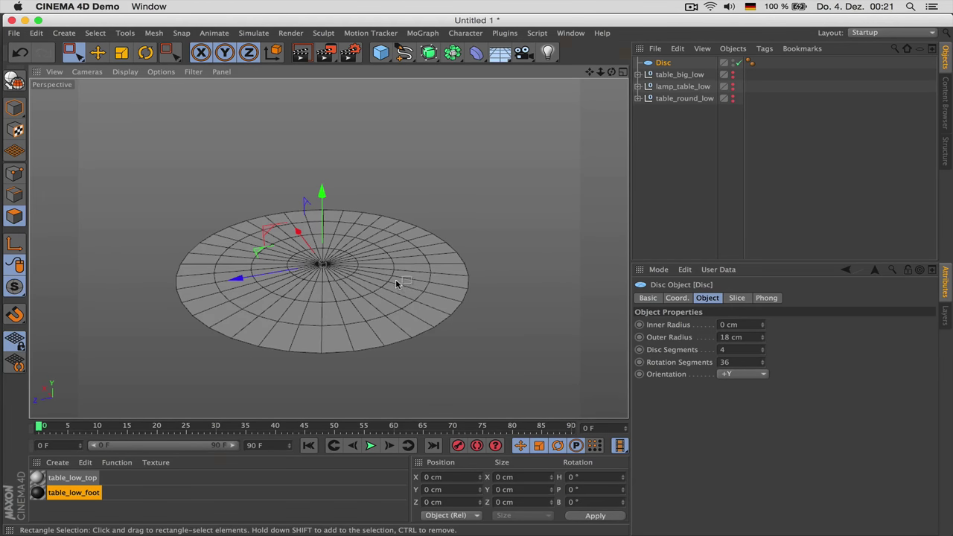
Check the tray in the reference photo, reduce the disc to 2 disc segments, and make it editable.
{"action": "key", "text": "super+Tab"}
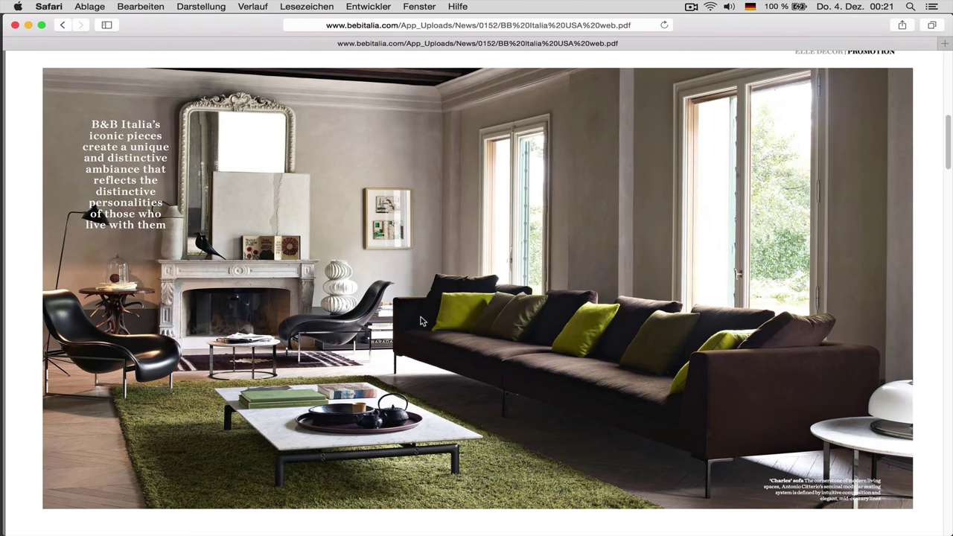
{"action": "key", "text": "super+Tab"}
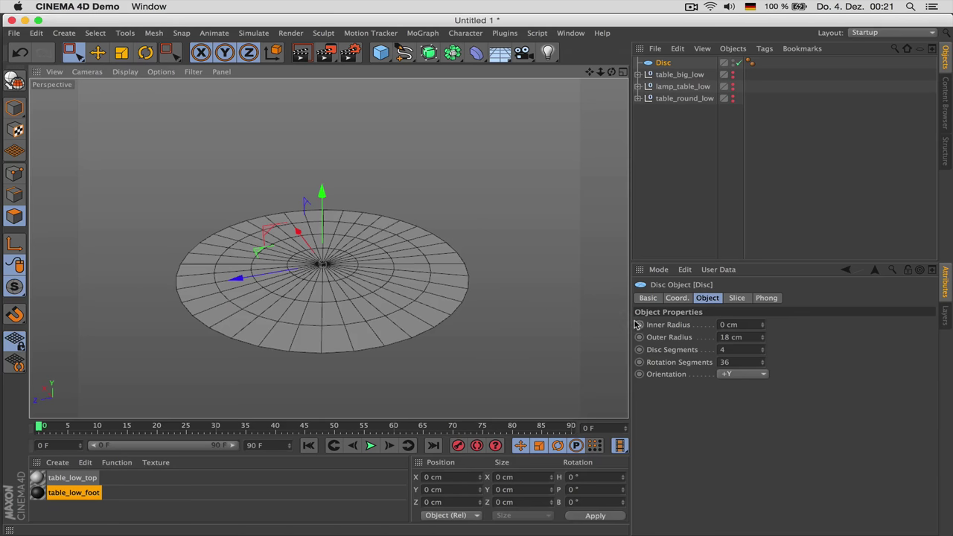
{"action": "left_click_drag", "start_coordinate": [763, 355], "coordinate": [765, 358]}
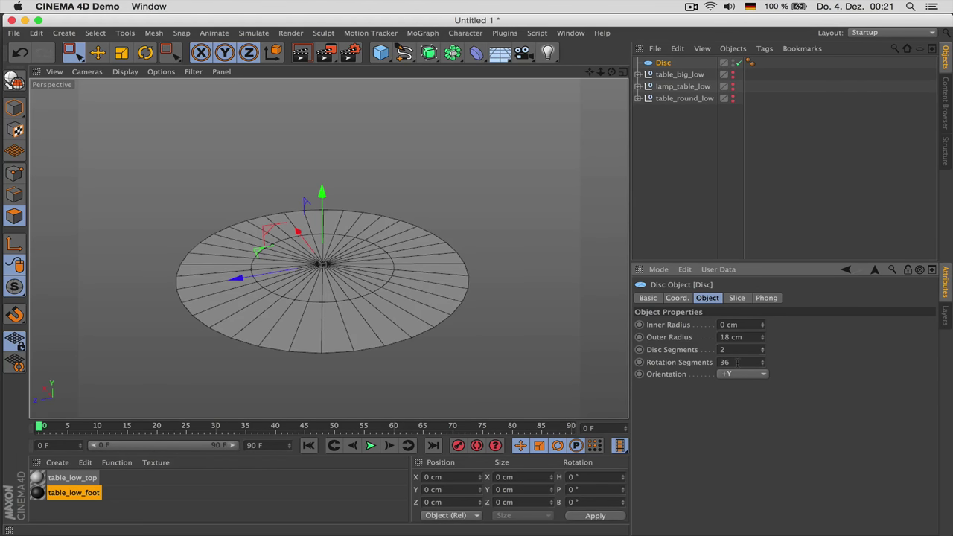
{"action": "key", "text": "c"}
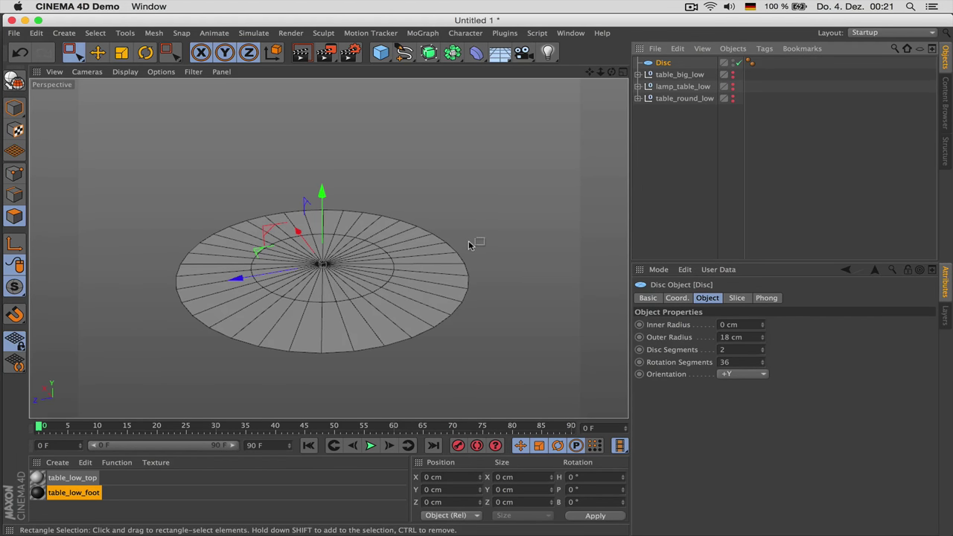
{"action": "key", "text": "ctrl+a"}
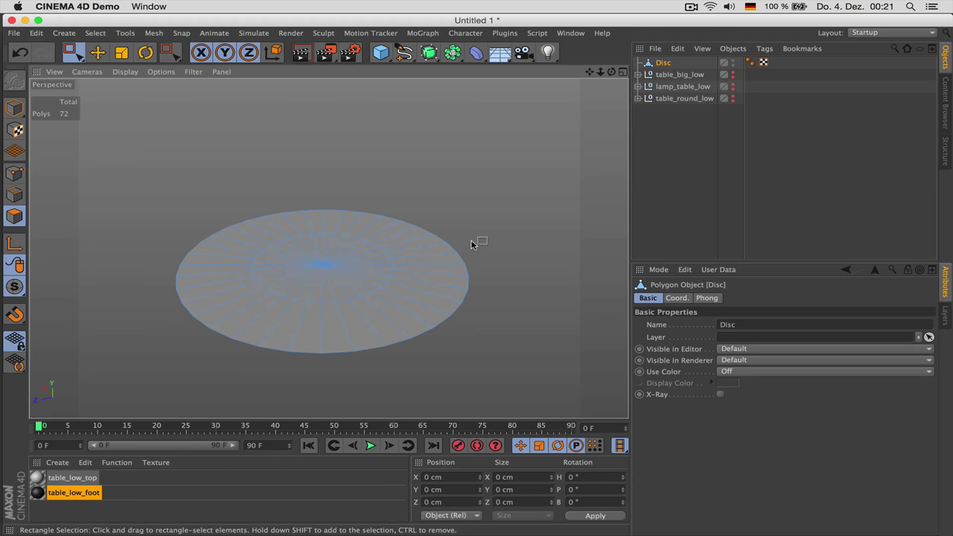
Loop-select the disc's outer edges, extrude them by about 1.67 cm, and raise the new rim to about Y 2.4 cm.
{"action": "key", "text": "Return"}
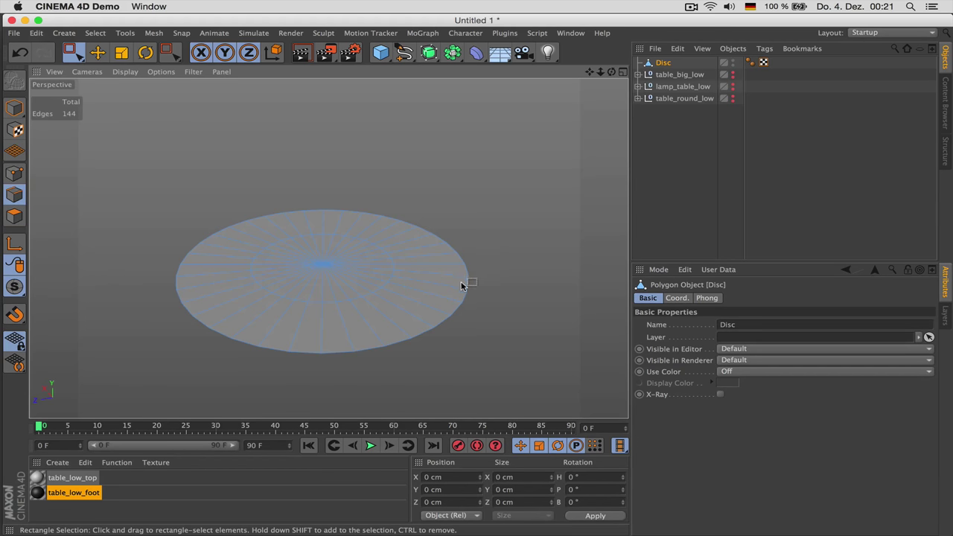
{"action": "key", "text": "u"}
{"action": "key", "text": "l"}
{"action": "left_click", "coordinate": [448, 313]}
{"action": "left_click", "coordinate": [449, 312]}
{"action": "key", "text": "d"}
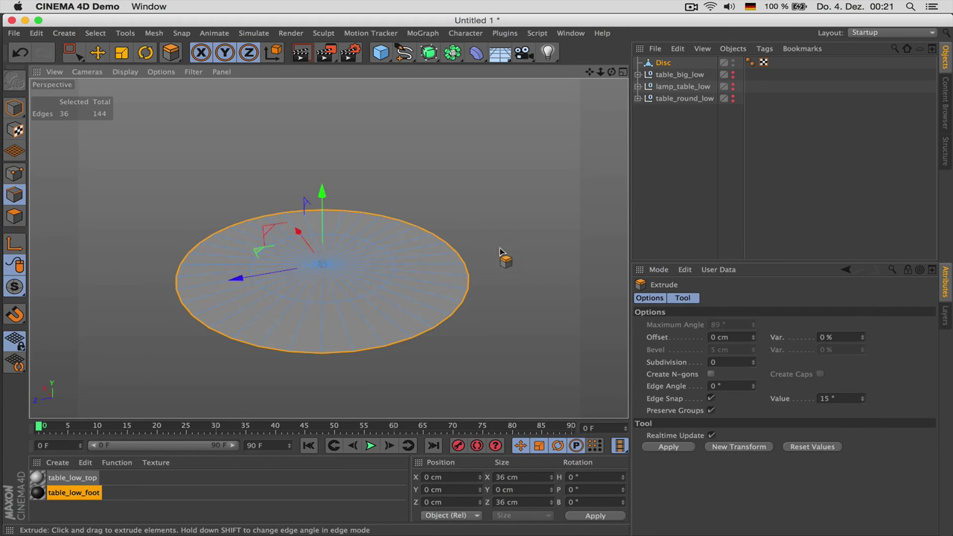
{"action": "left_click_drag", "start_coordinate": [500, 252], "coordinate": [323, 179]}
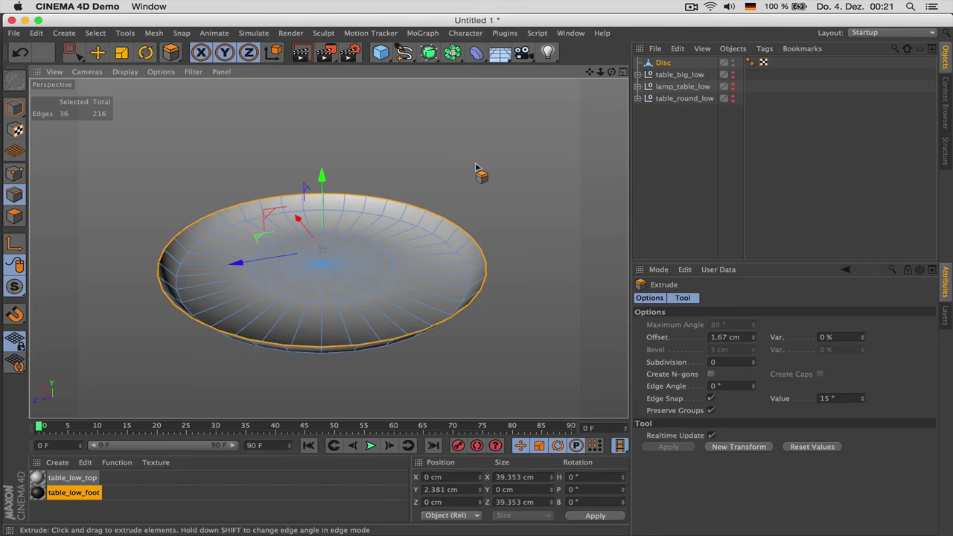
Scale the rim edge to about 38.7 cm across with Y locked, and extrude a second ring reaching about Y 3.2 cm.
{"action": "key", "text": "t"}
{"action": "left_click_drag", "start_coordinate": [516, 180], "coordinate": [506, 178]}
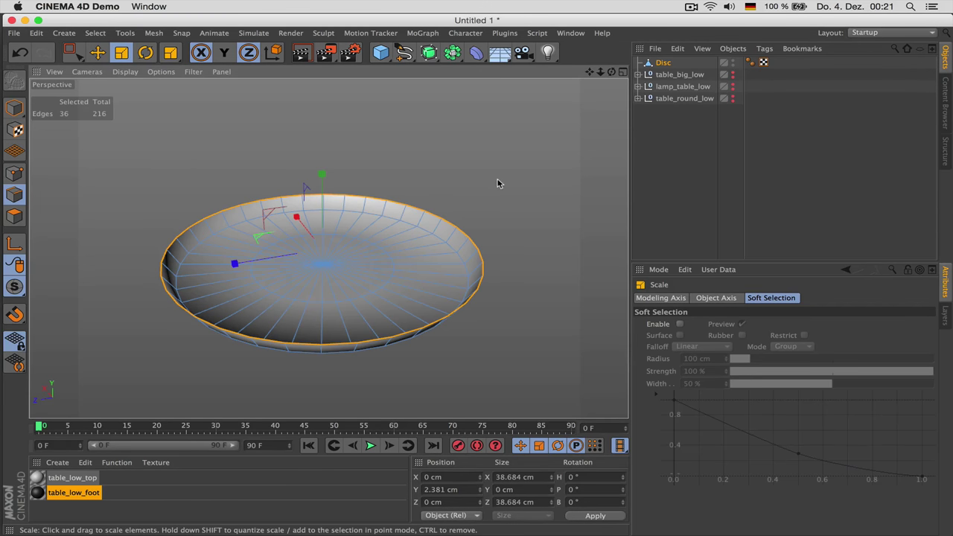
{"action": "key", "text": "d"}
{"action": "mouse_move", "coordinate": [497, 185]}
{"action": "left_mouse_down"}
{"action": "mouse_move", "coordinate": [524, 187]}
{"action": "mouse_move", "coordinate": [511, 186]}
{"action": "left_mouse_up"}
{"action": "key", "text": "t"}
Select all polygons of the tray and extrude them by about 0.51 cm, comparing the shape with the reference photo.
{"action": "key", "text": "Return"}
{"action": "key", "text": "super+a"}
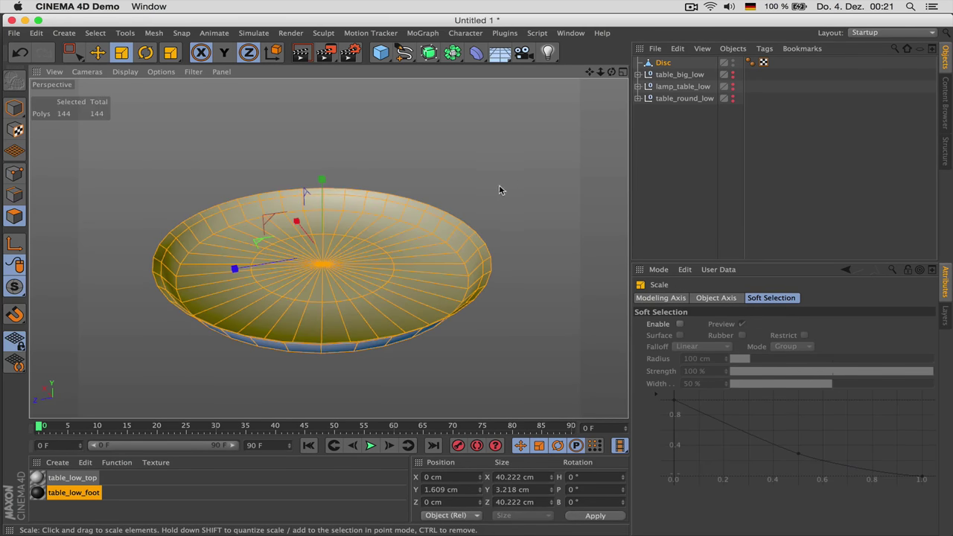
{"action": "key", "text": "d"}
{"action": "scroll", "coordinate": [484, 208], "scroll_direction": "up", "scroll_amount": 2}
{"action": "mouse_move", "coordinate": [489, 216]}
{"action": "left_mouse_down"}
{"action": "mouse_move", "coordinate": [479, 216]}
{"action": "mouse_move", "coordinate": [527, 217]}
{"action": "mouse_move", "coordinate": [490, 220]}
{"action": "left_mouse_up"}
{"action": "key", "text": "super+Tab"}
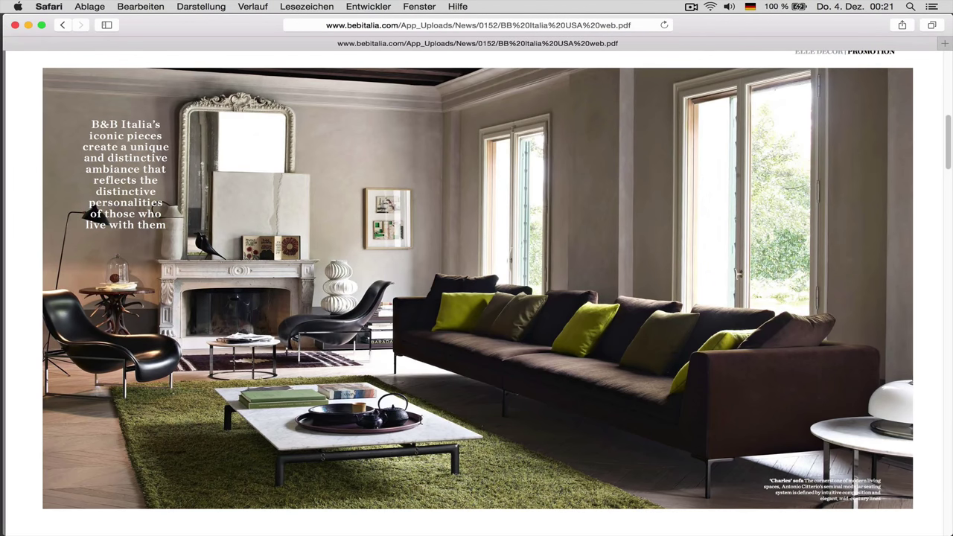
{"action": "key", "text": "super+Tab"}
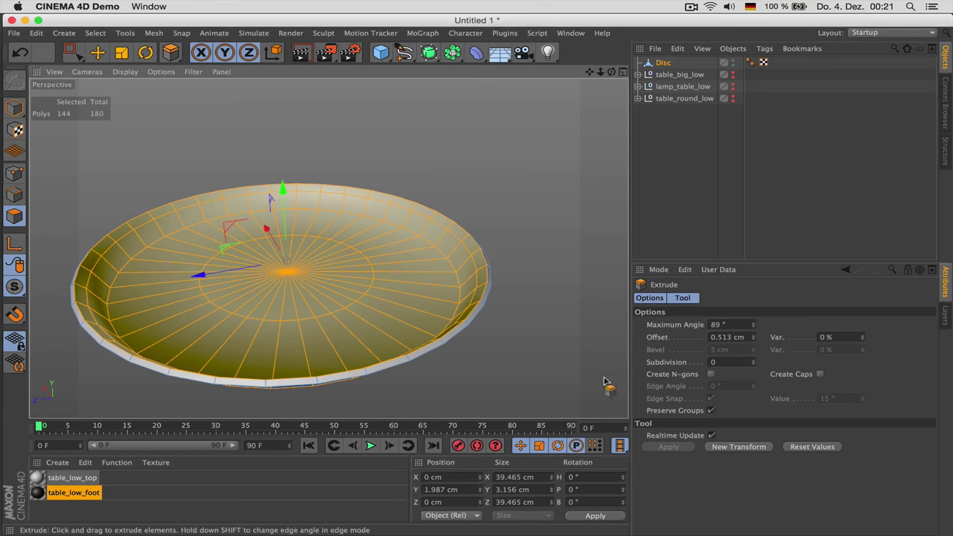
Keep the extrusion's Subdivision at 0 after trying 1, and enable Create Caps.
{"action": "left_click", "coordinate": [752, 360]}
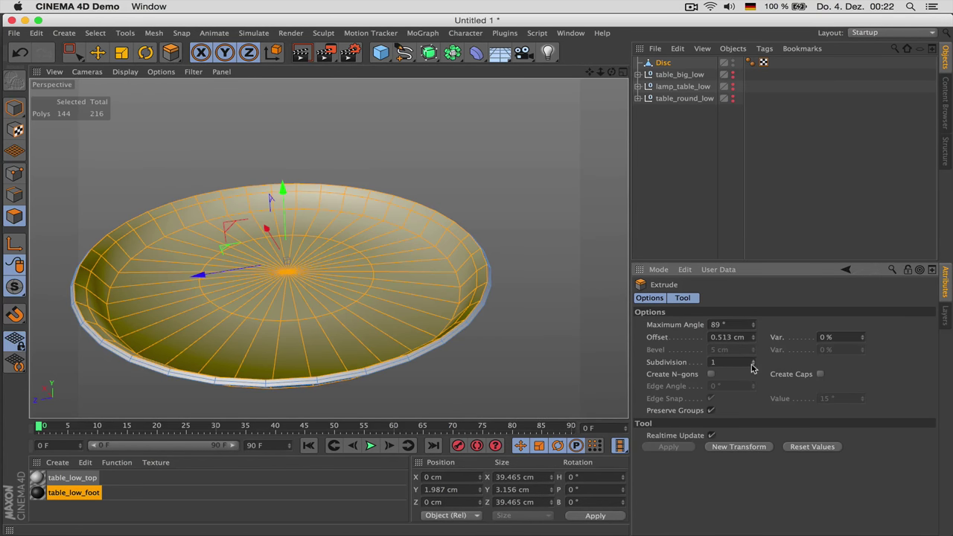
{"action": "left_click", "coordinate": [752, 365]}
{"action": "left_click", "coordinate": [821, 375]}
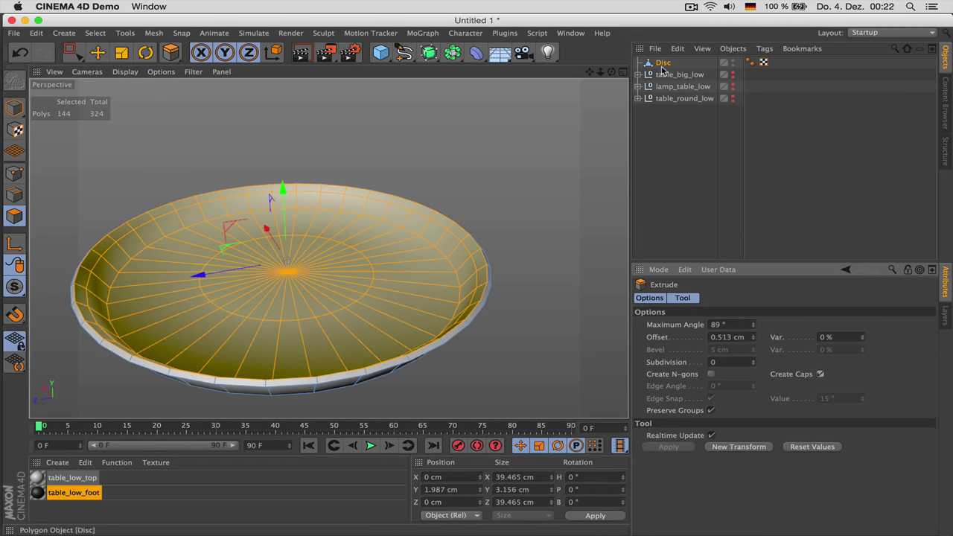
Place the disc under a Subdivision Surface and preview it in plain Gouraud shading before restoring the shaded lines.
{"action": "left_click", "coordinate": [430, 54], "text": "alt"}
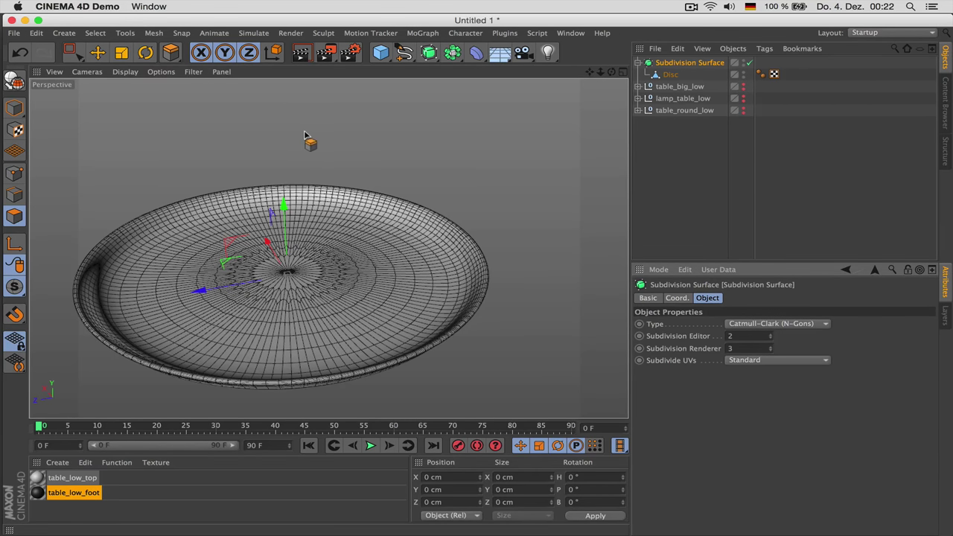
{"action": "key", "text": "n"}
{"action": "key", "text": "a"}
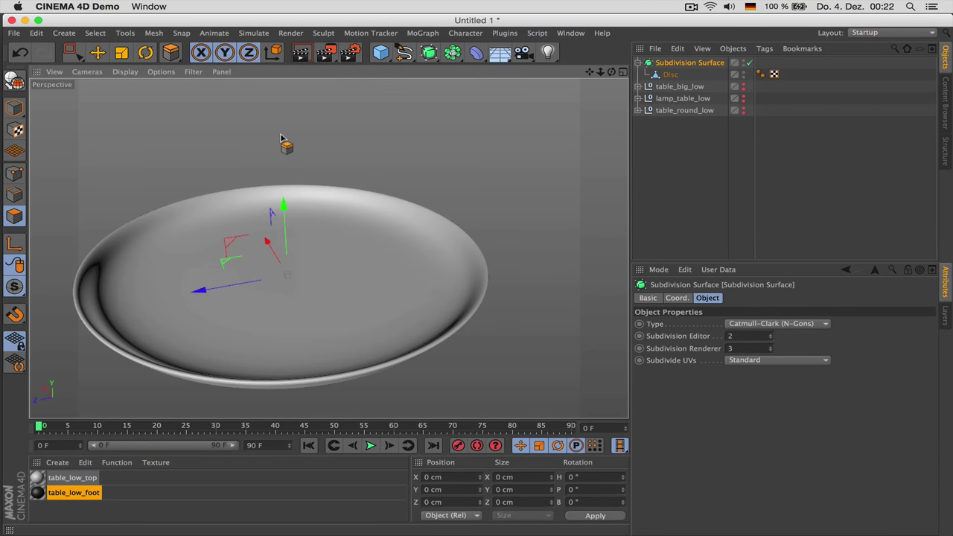
{"action": "key", "text": "n"}
{"action": "key", "text": "b"}
Disable the Subdivision Surface to examine the tray's base mesh from above, and turn smoothing back on.
{"action": "left_click", "coordinate": [750, 63]}
{"action": "left_click", "coordinate": [655, 77]}
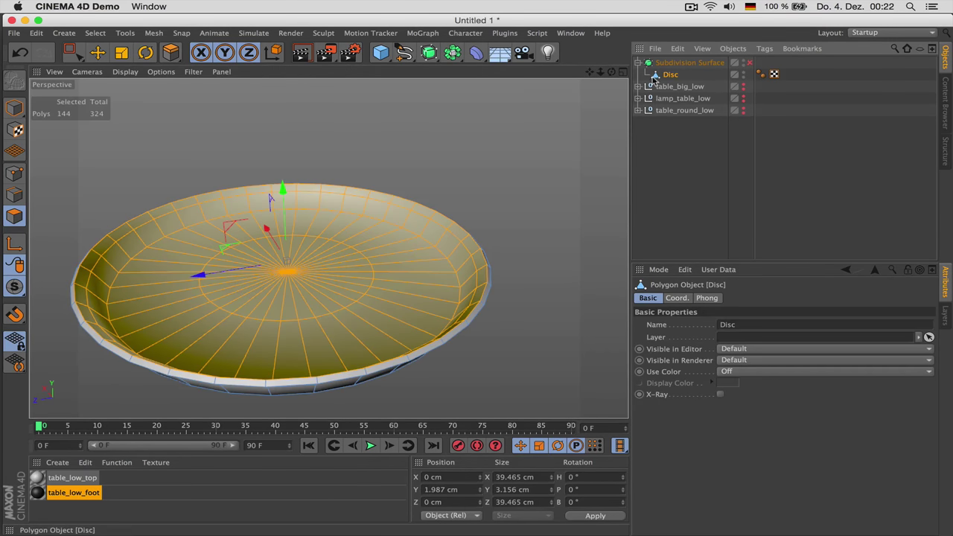
{"action": "key", "text": "d"}
{"action": "left_click_drag", "start_coordinate": [376, 208], "coordinate": [375, 268], "text": "alt"}
{"action": "middle_click_drag", "start_coordinate": [329, 260], "coordinate": [374, 214], "text": "alt"}
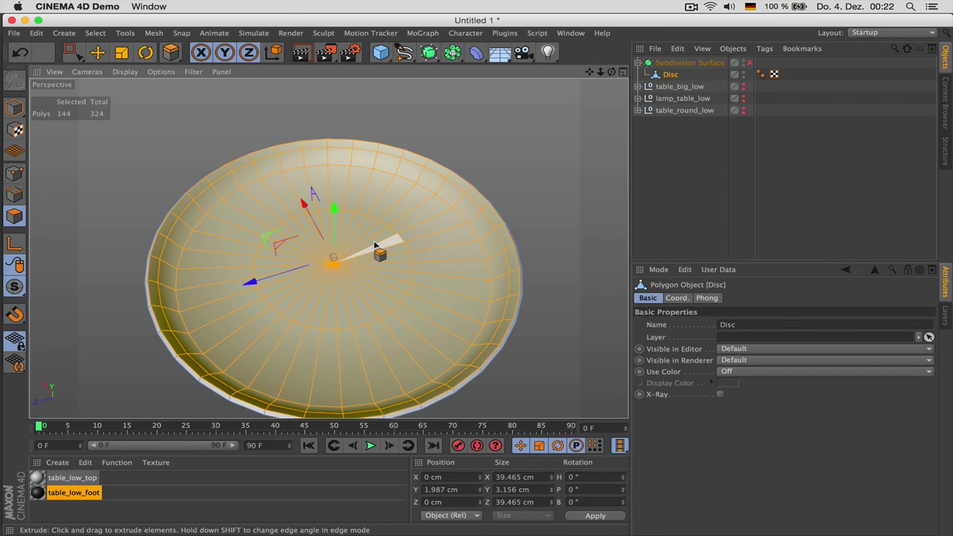
{"action": "left_click_drag", "start_coordinate": [374, 245], "coordinate": [374, 246]}
{"action": "left_click", "coordinate": [749, 63]}
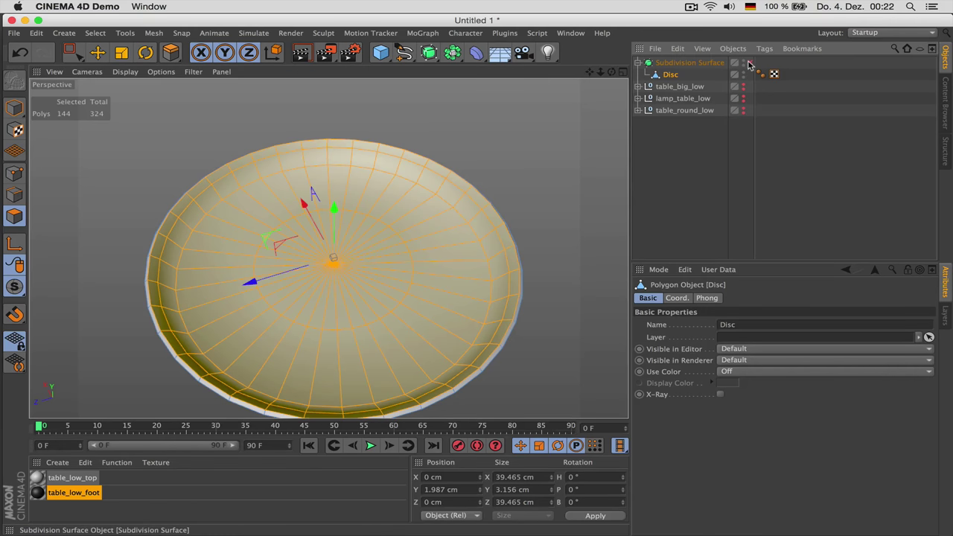
Clear the object selection and render the view to check the smoothed tray.
{"action": "left_click", "coordinate": [687, 197]}
{"action": "scroll", "coordinate": [359, 254], "scroll_direction": "down", "scroll_amount": 4}
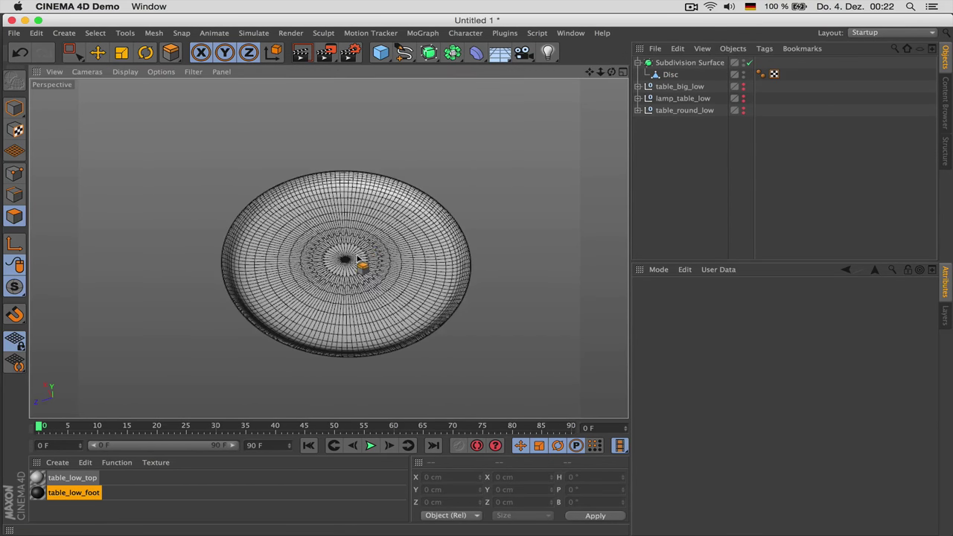
{"action": "key", "text": "ctrl+r"}
{"action": "scroll", "coordinate": [376, 279], "scroll_direction": "up", "scroll_amount": 3}
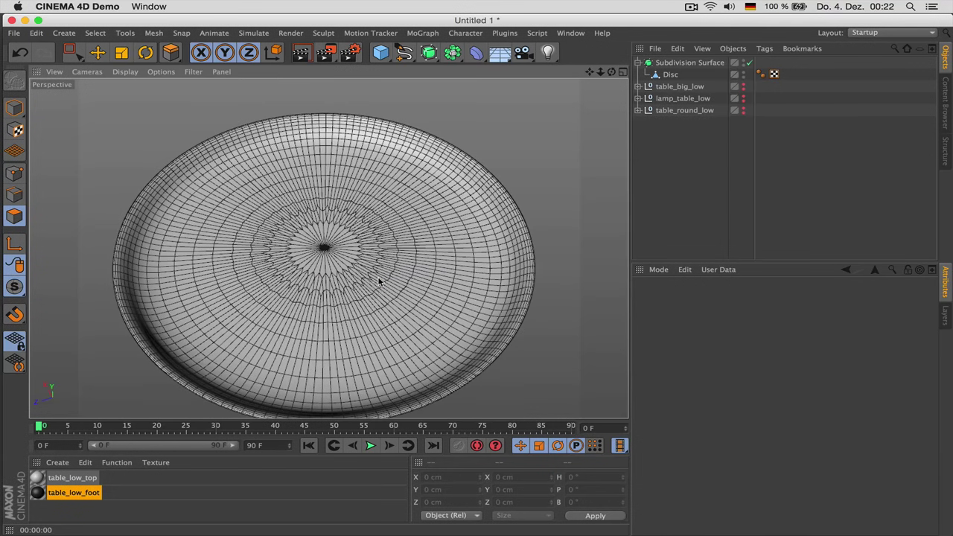
Select the ring of centre polygons on the tray's upper face and Extrude Inner by about 8 cm.
{"action": "left_click_drag", "start_coordinate": [373, 287], "coordinate": [419, 254], "text": "alt"}
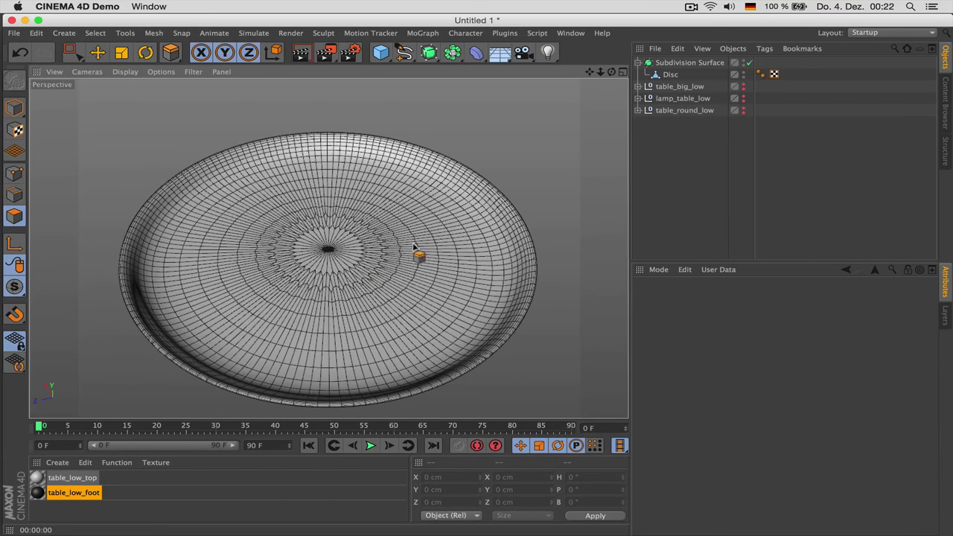
{"action": "left_click", "coordinate": [670, 76]}
{"action": "left_click", "coordinate": [72, 52]}
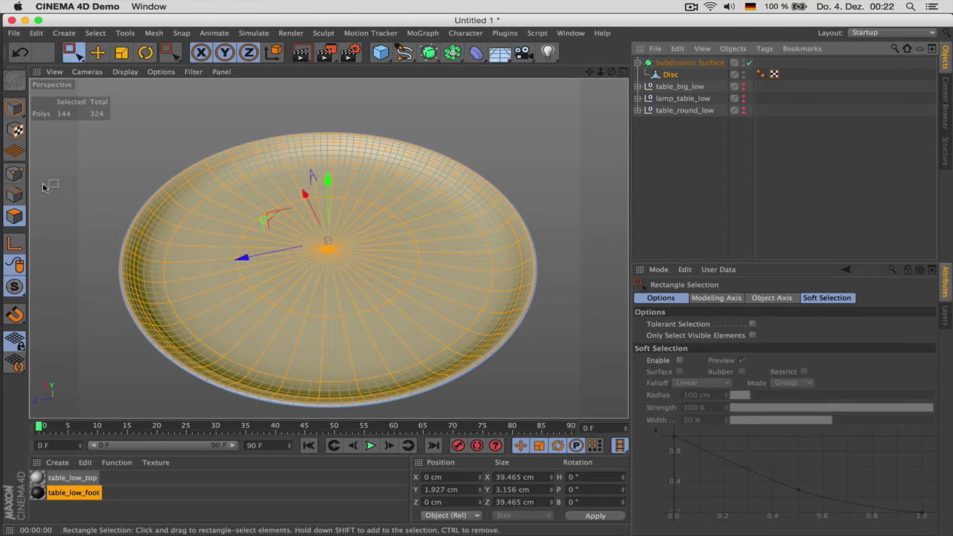
{"action": "left_click_drag", "start_coordinate": [72, 53], "coordinate": [127, 67]}
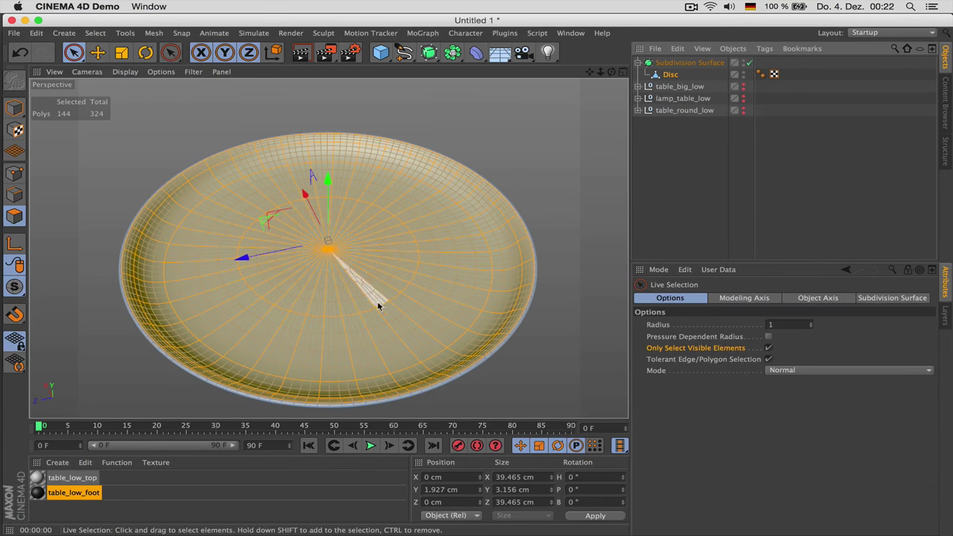
{"action": "mouse_move", "coordinate": [378, 306]}
{"action": "left_mouse_down"}
{"action": "mouse_move", "coordinate": [370, 272]}
{"action": "mouse_move", "coordinate": [302, 261]}
{"action": "mouse_move", "coordinate": [354, 282]}
{"action": "mouse_move", "coordinate": [362, 236]}
{"action": "left_mouse_up"}
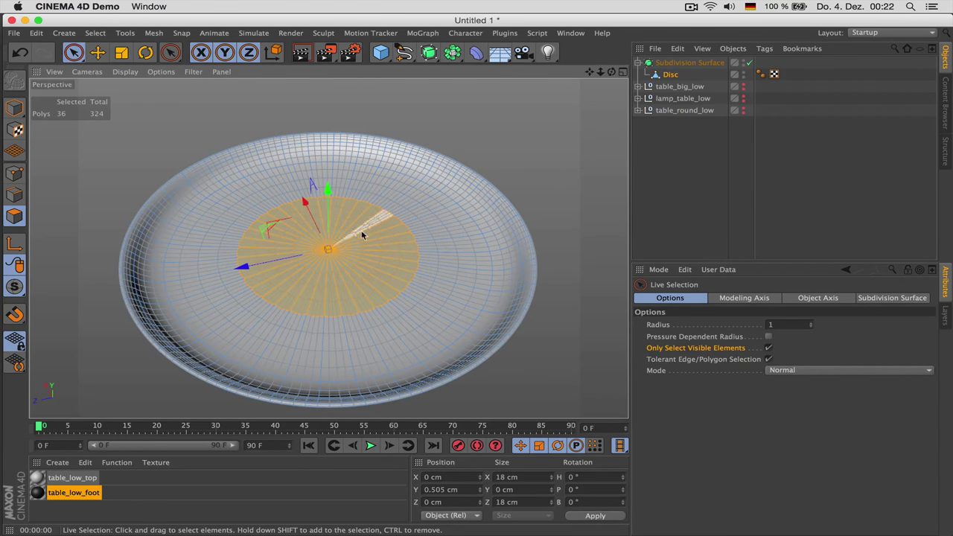
{"action": "key", "text": "i"}
{"action": "left_click_drag", "start_coordinate": [472, 279], "coordinate": [545, 278]}
{"action": "left_click", "coordinate": [686, 136]}
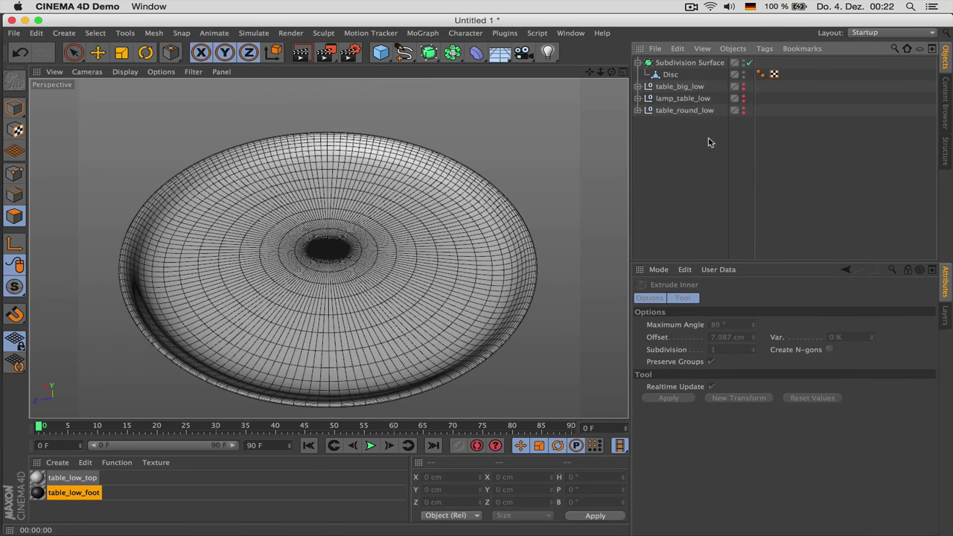
Preview the tray in plain Gouraud shading and restore the shaded lines.
{"action": "key", "text": "n"}
{"action": "key", "text": "a"}
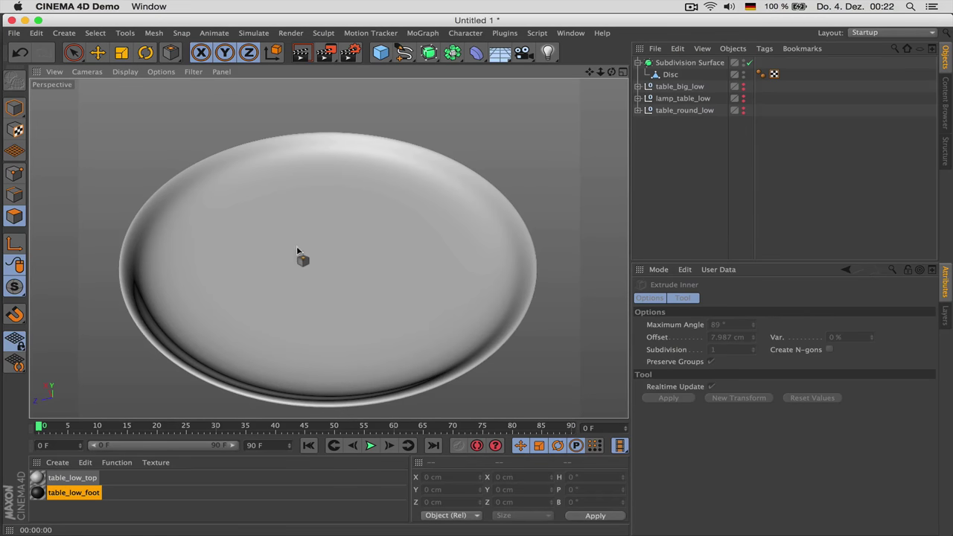
{"action": "key", "text": "n"}
{"action": "key", "text": "h"}
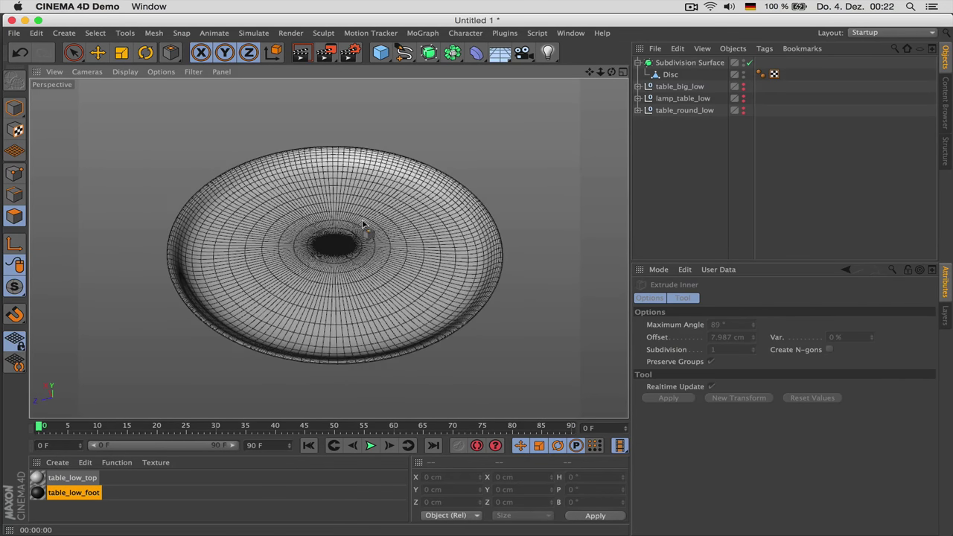
Select the centre polygons on the tray's underside and Extrude Inner by about 5.6 cm.
{"action": "left_click_drag", "start_coordinate": [612, 74], "coordinate": [330, 250]}
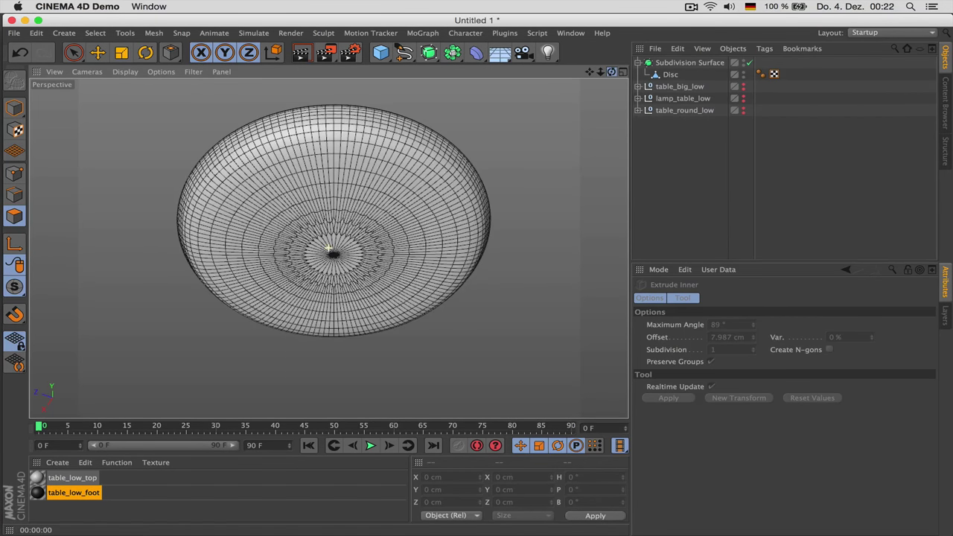
{"action": "left_click", "coordinate": [676, 76]}
{"action": "left_click", "coordinate": [73, 51]}
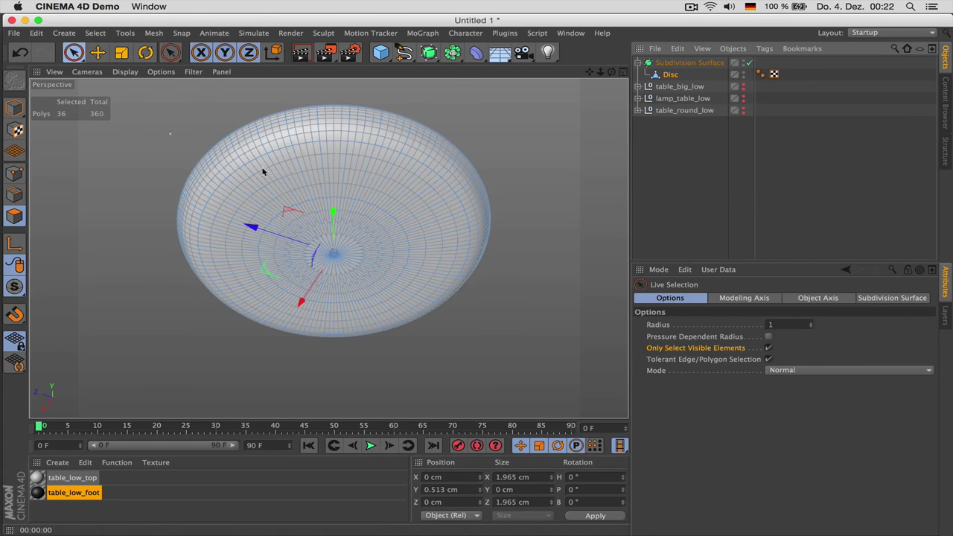
{"action": "left_click", "coordinate": [379, 245]}
{"action": "mouse_move", "coordinate": [379, 245]}
{"action": "left_mouse_down"}
{"action": "mouse_move", "coordinate": [324, 249]}
{"action": "mouse_move", "coordinate": [359, 256]}
{"action": "left_mouse_up"}
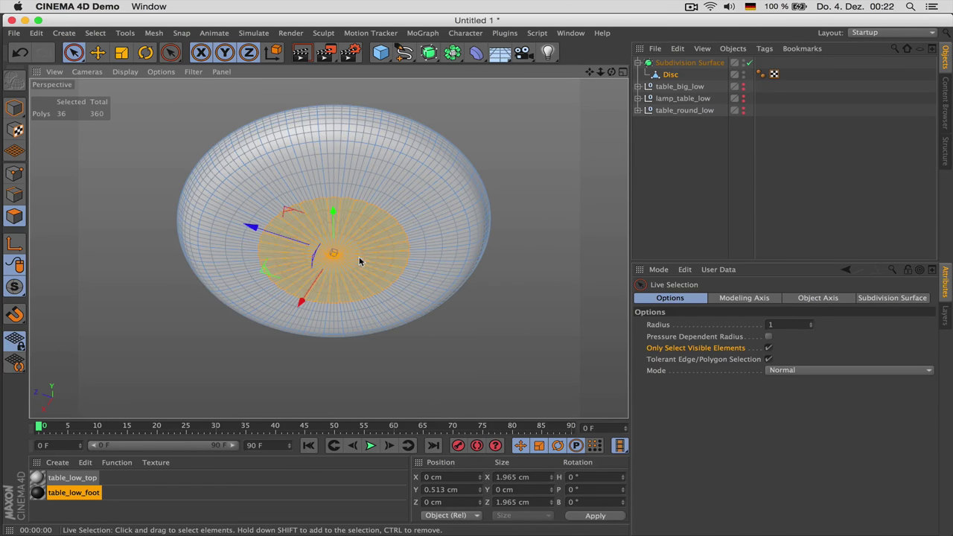
{"action": "key", "text": "i"}
{"action": "left_click_drag", "start_coordinate": [420, 200], "coordinate": [361, 204]}
{"action": "left_click", "coordinate": [723, 161]}
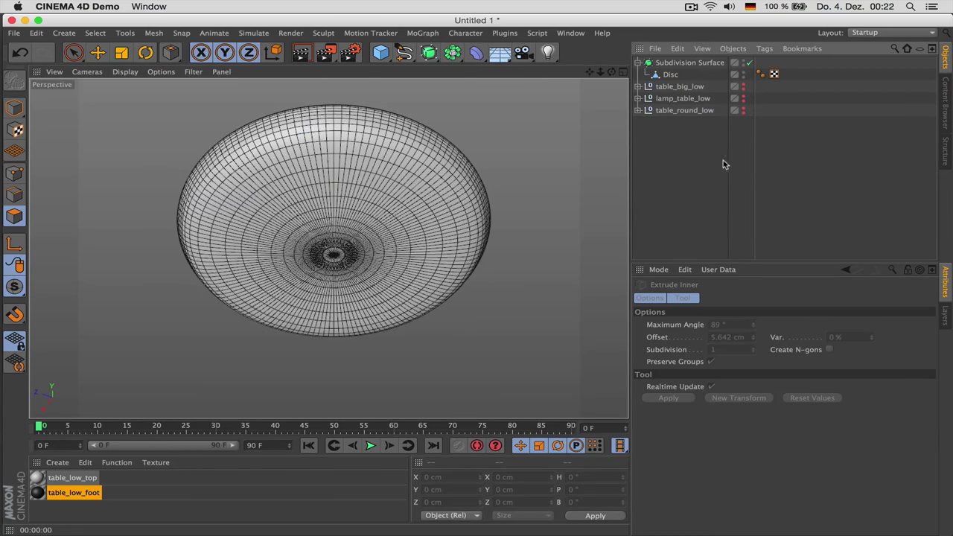
Set the Subdivision Surface's Subdivision Editor level to 1.
{"action": "left_click_drag", "start_coordinate": [612, 71], "coordinate": [611, 119]}
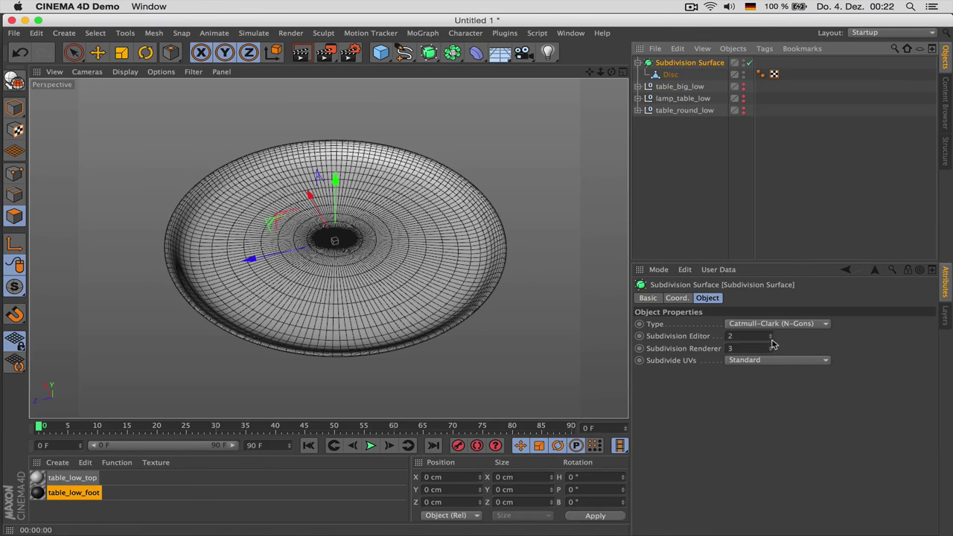
{"action": "left_click", "coordinate": [770, 335]}
{"action": "left_click", "coordinate": [770, 340]}
{"action": "left_click", "coordinate": [771, 341]}
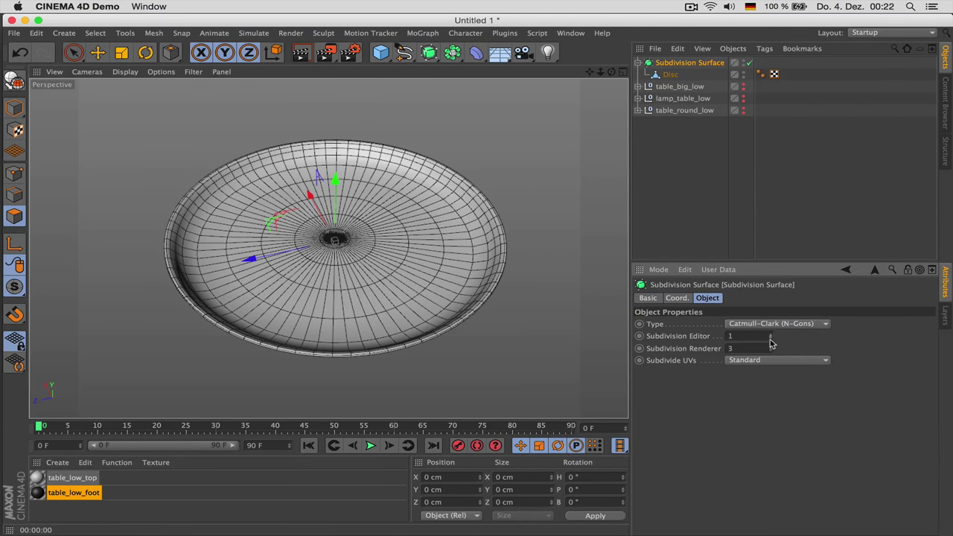
{"action": "left_click", "coordinate": [723, 261]}
Render the view to check the tray with its refined centre.
{"action": "scroll", "coordinate": [367, 221], "scroll_direction": "down", "scroll_amount": 3}
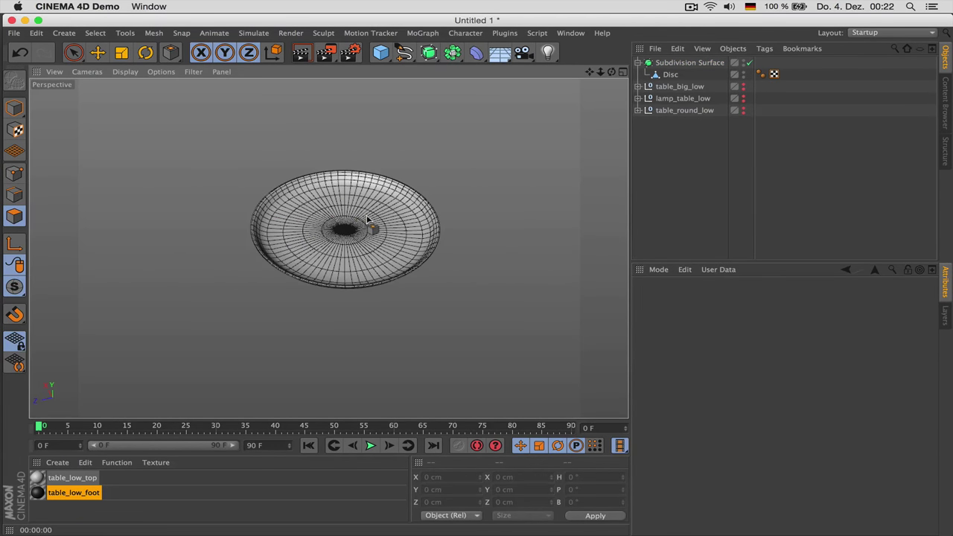
{"action": "key", "text": "super+r"}
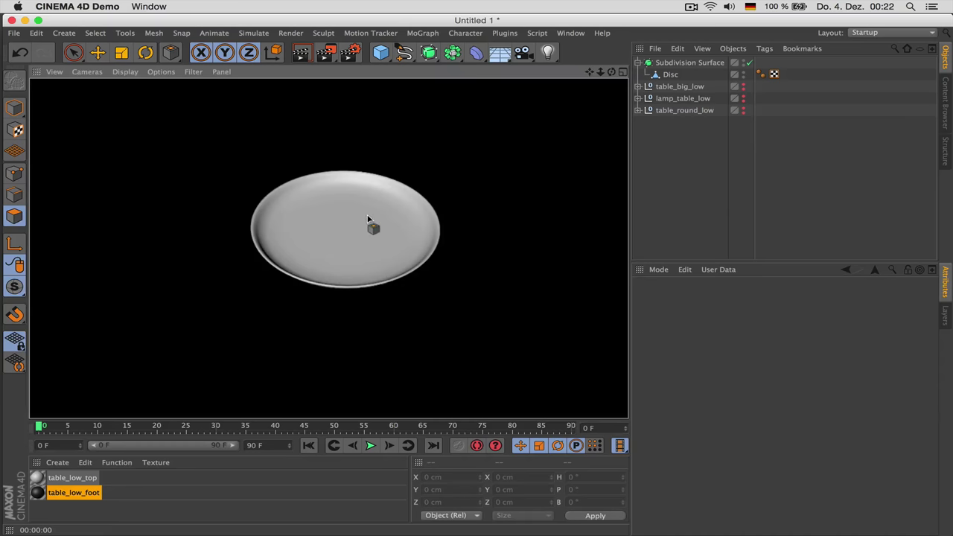
{"action": "left_click", "coordinate": [677, 63]}
{"action": "left_click", "coordinate": [715, 141]}
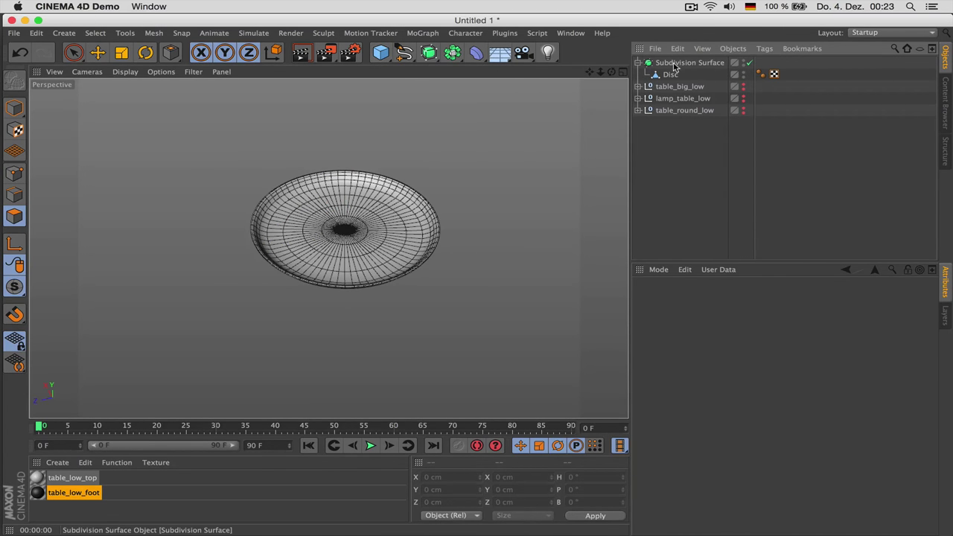
Create a Null named plate and place the Subdivision Surface with the disc inside it.
{"action": "left_click_drag", "start_coordinate": [381, 52], "coordinate": [400, 67]}
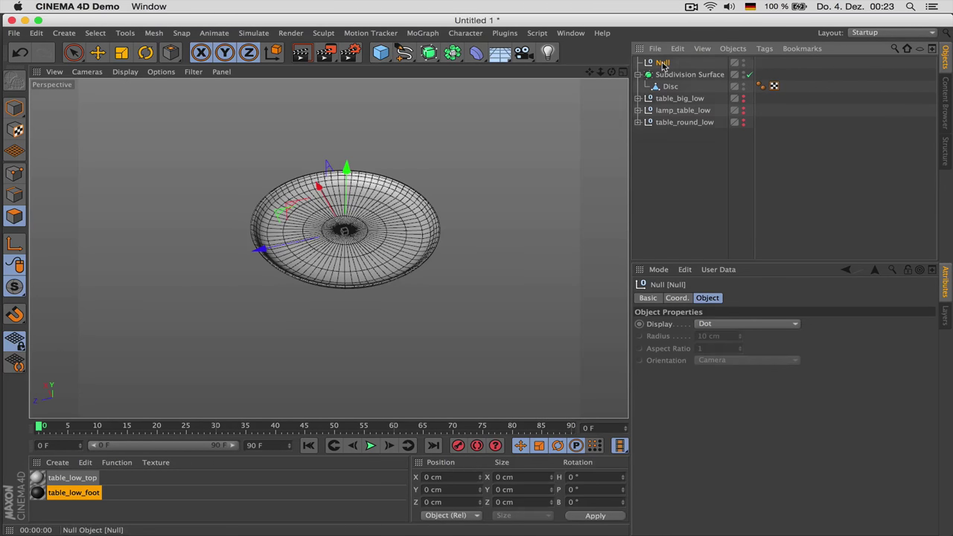
{"action": "double_click", "coordinate": [662, 64]}
{"action": "type", "text": "plate"}
{"action": "key", "text": "Return"}
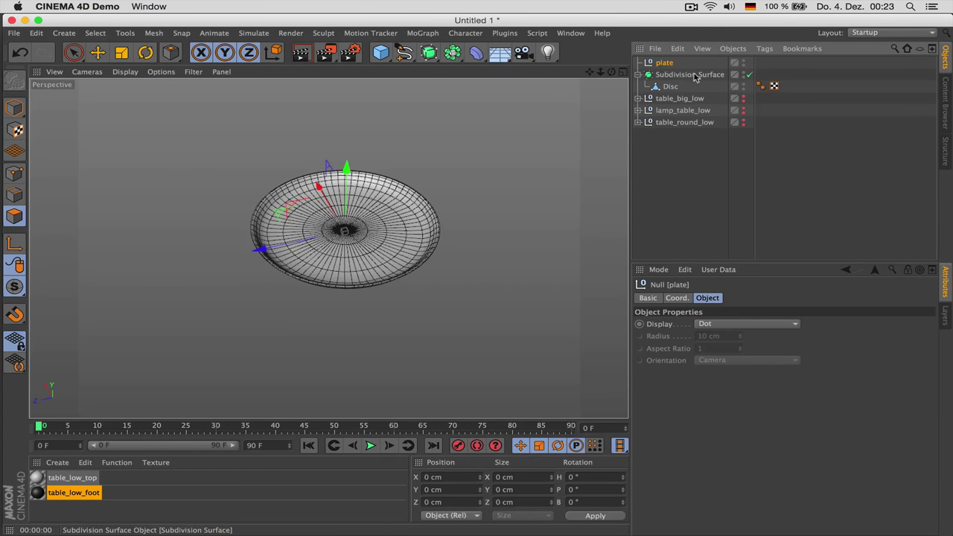
{"action": "left_click_drag", "start_coordinate": [673, 62], "coordinate": [672, 64]}
{"action": "left_click", "coordinate": [639, 62]}
{"action": "left_click", "coordinate": [673, 134]}
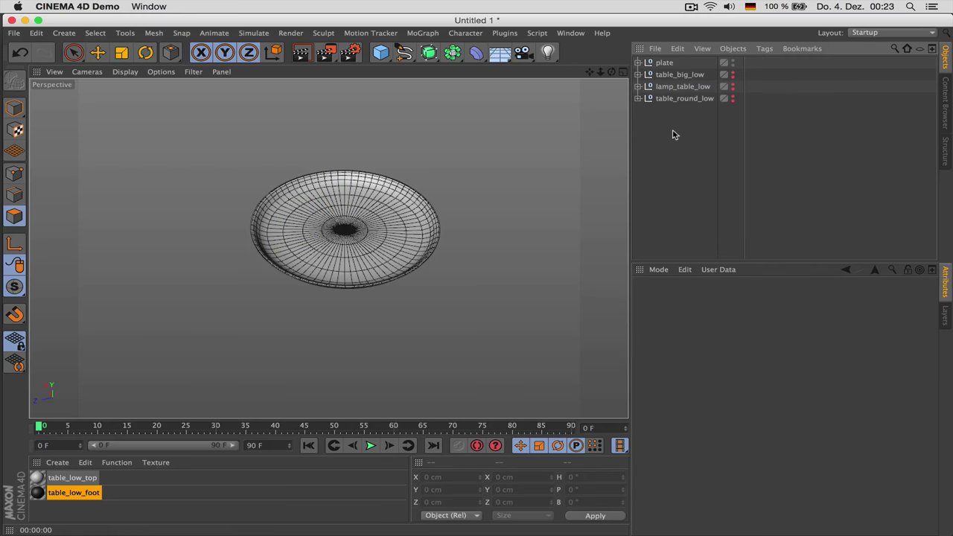
Check the reference photo, duplicate the plate group, and name the original plate_flat and the copy plate.
{"action": "key", "text": "super+Tab"}
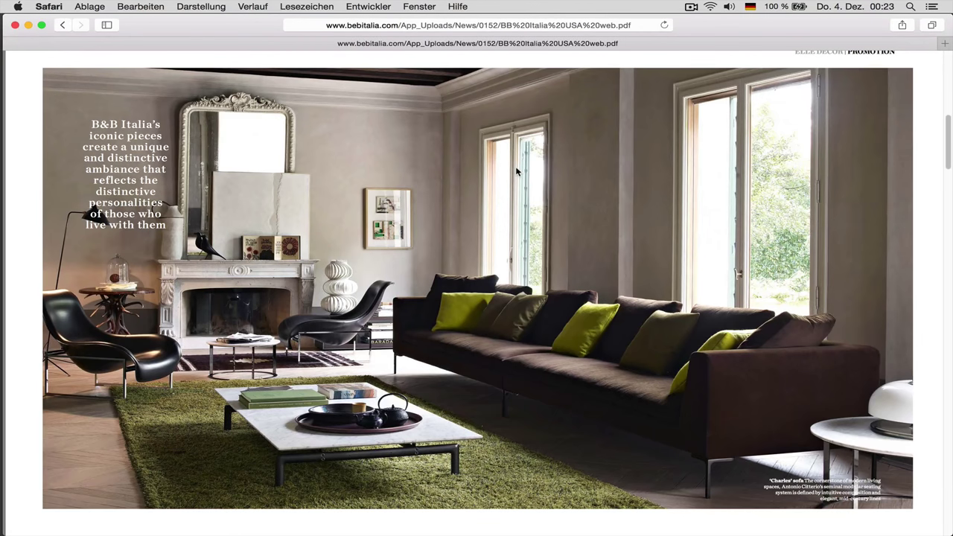
{"action": "key", "text": "super+Tab"}
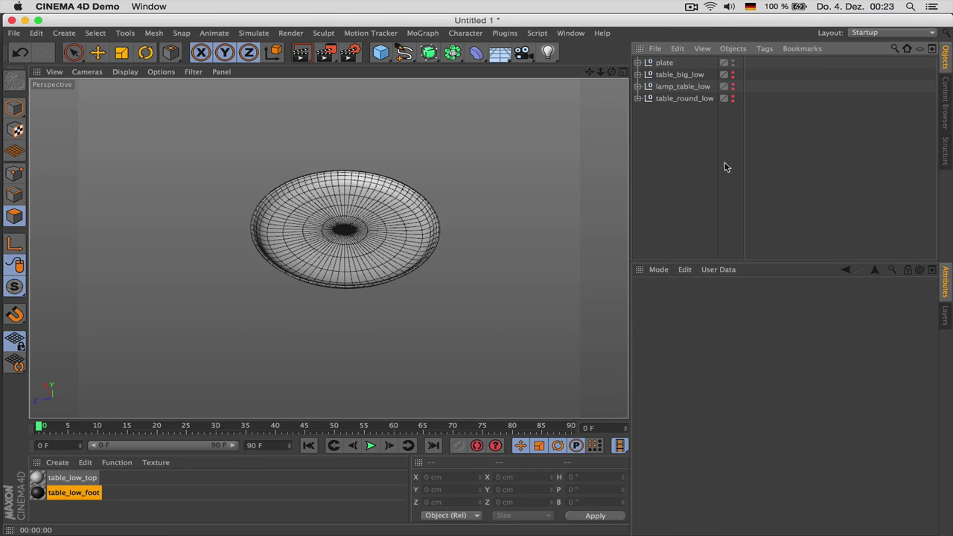
{"action": "left_click", "coordinate": [663, 63]}
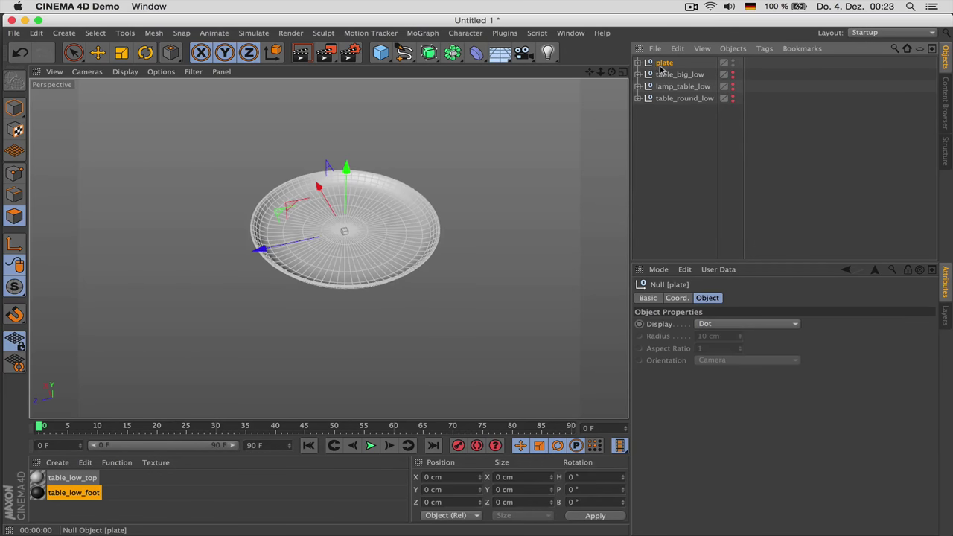
{"action": "key", "text": "super+v"}
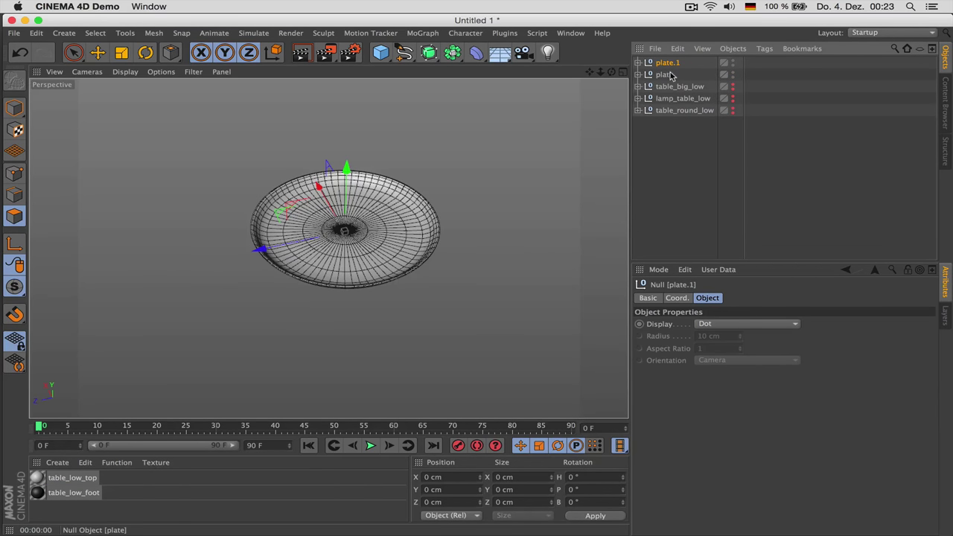
{"action": "double_click", "coordinate": [667, 75]}
{"action": "type", "text": "_fla"}
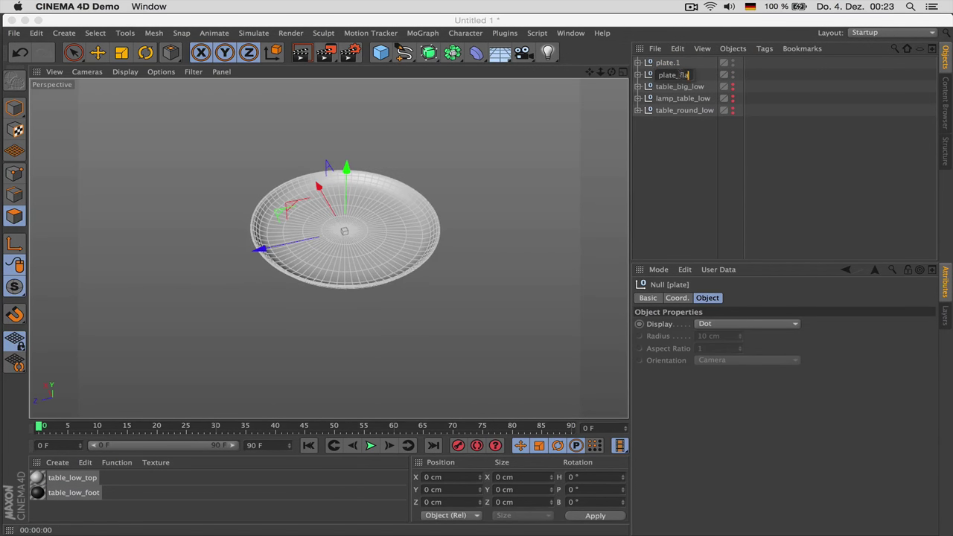
{"action": "type", "text": "t"}
{"action": "key", "text": "Return"}
{"action": "double_click", "coordinate": [676, 64]}
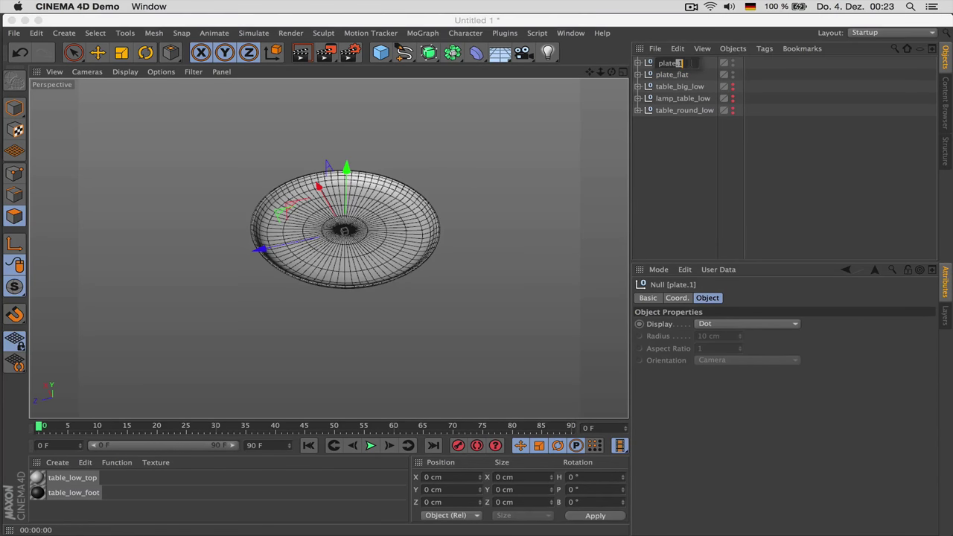
{"action": "type", "text": "plate_"}
{"action": "key", "text": "BackSpace"}
{"action": "key", "text": "Return"}
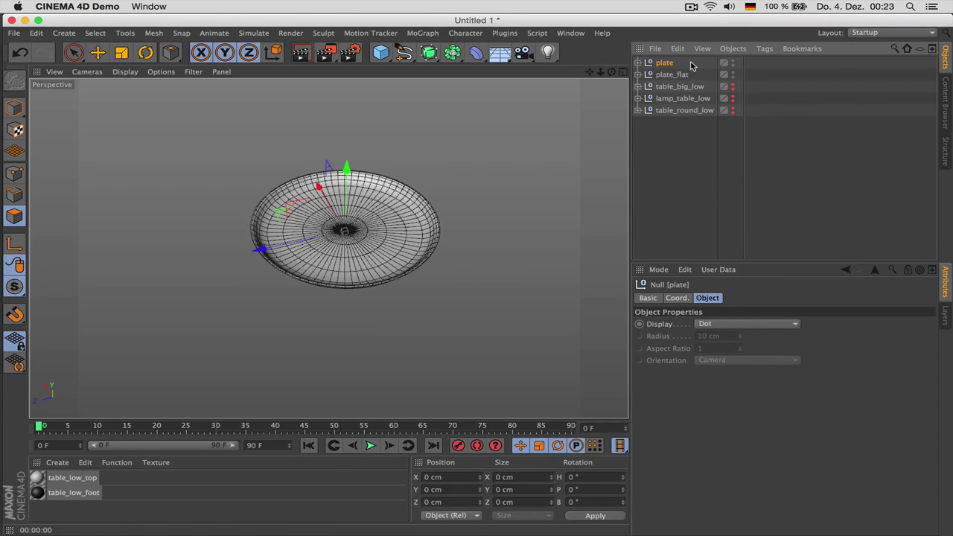
Select all polygons of the Disc inside the plate group.
{"action": "left_click", "coordinate": [638, 62]}
{"action": "left_click", "coordinate": [674, 87]}
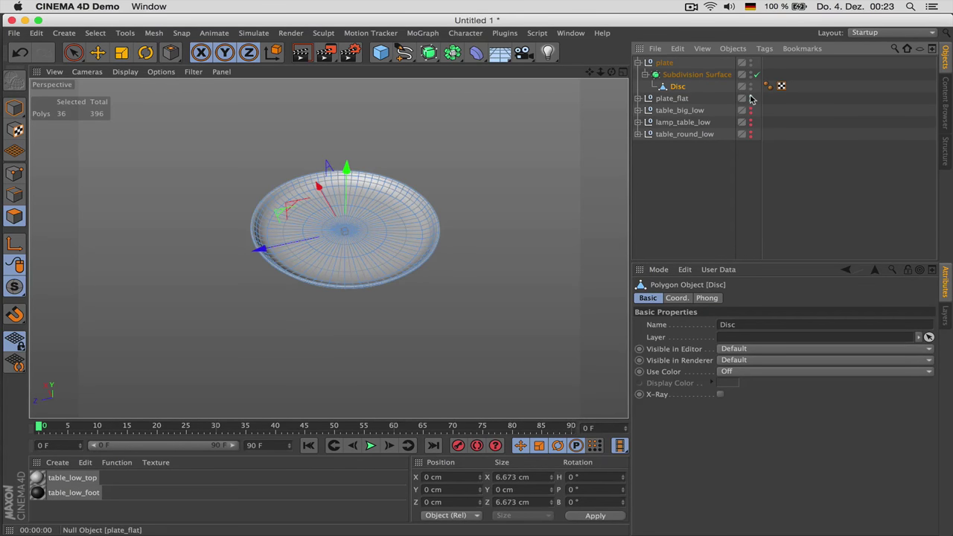
{"action": "key", "text": "super+a"}
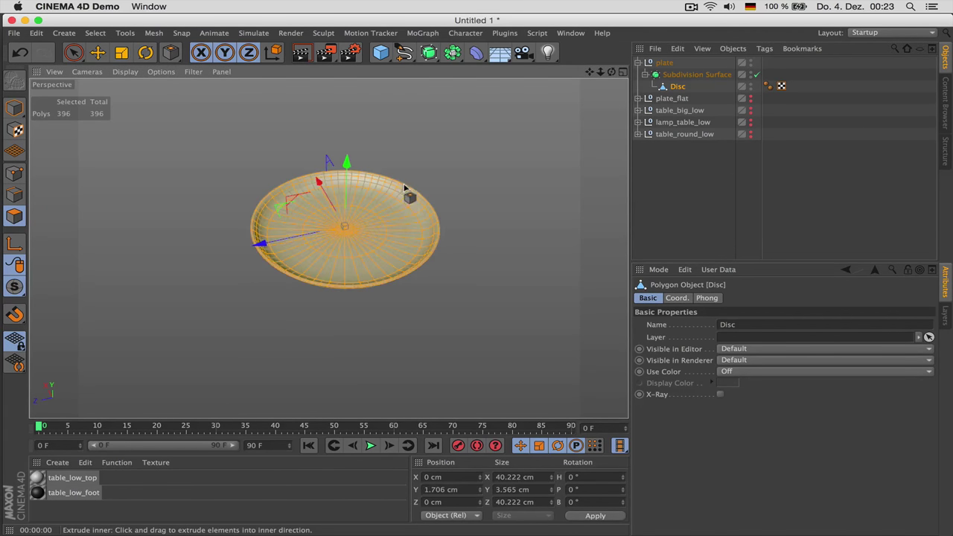
{"action": "scroll", "coordinate": [379, 208], "scroll_direction": "up", "scroll_amount": 4}
{"action": "left_click_drag", "start_coordinate": [403, 221], "coordinate": [385, 187], "text": "alt"}
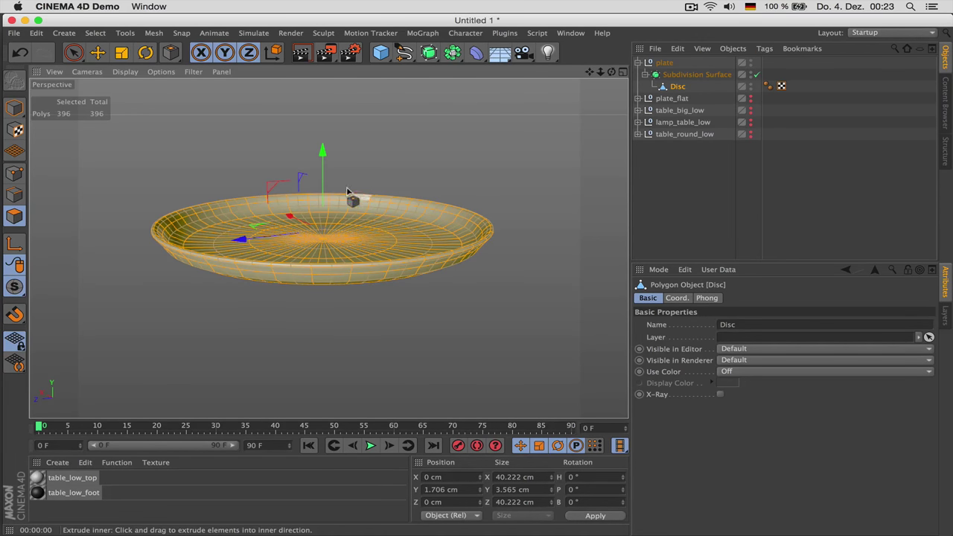
Set the Scale tool's modeling axis Y to -100 % and stretch the plate vertically to about 9.8 cm, comparing it with the reference photo.
{"action": "left_click", "coordinate": [121, 52]}
{"action": "left_click", "coordinate": [659, 298]}
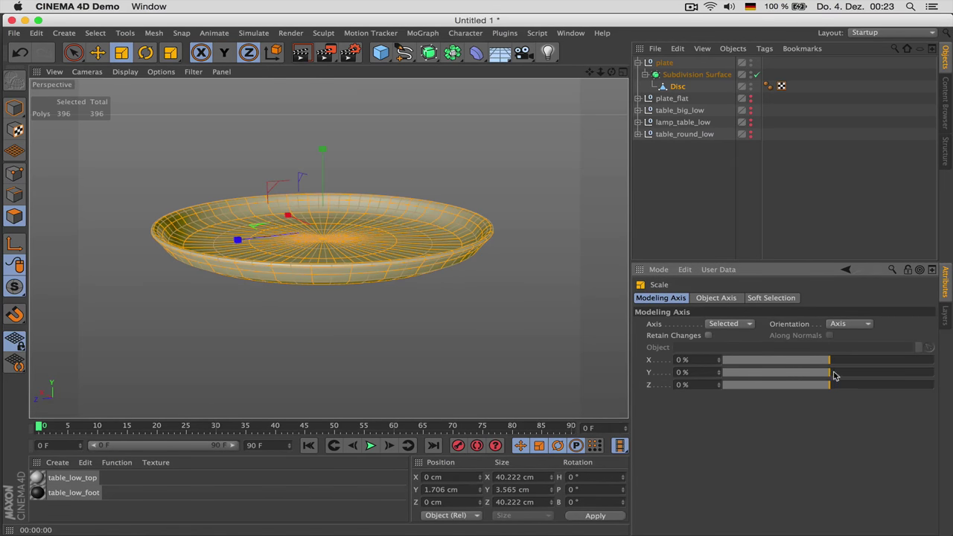
{"action": "left_click_drag", "start_coordinate": [829, 375], "coordinate": [718, 372]}
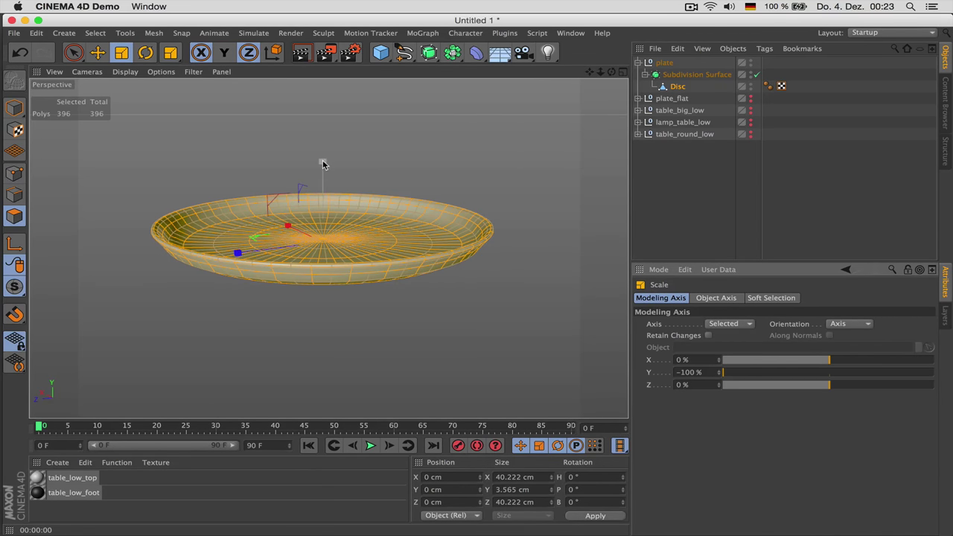
{"action": "mouse_move", "coordinate": [323, 164]}
{"action": "left_mouse_down"}
{"action": "mouse_move", "coordinate": [319, 136]}
{"action": "mouse_move", "coordinate": [323, 165]}
{"action": "left_mouse_up"}
{"action": "key", "text": "super+Tab"}
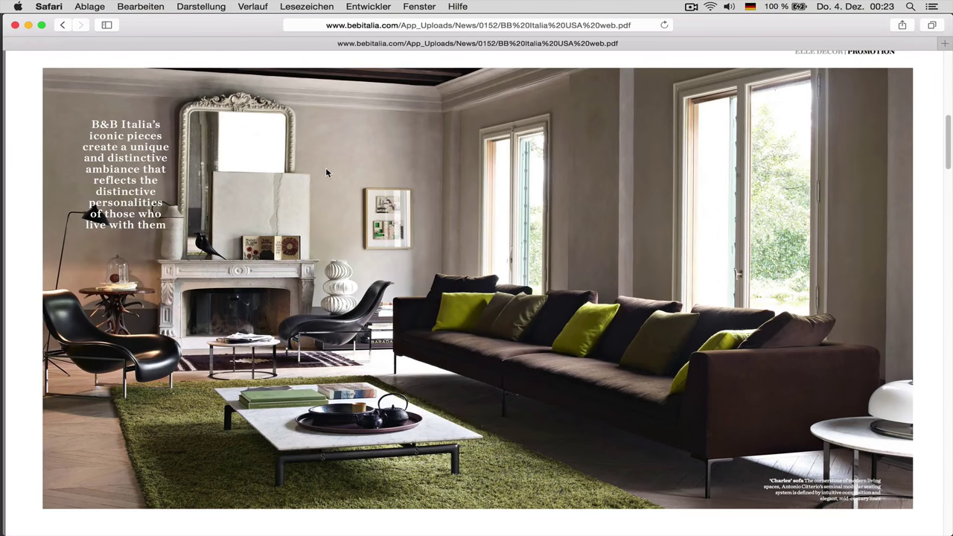
{"action": "key", "text": "super+Tab"}
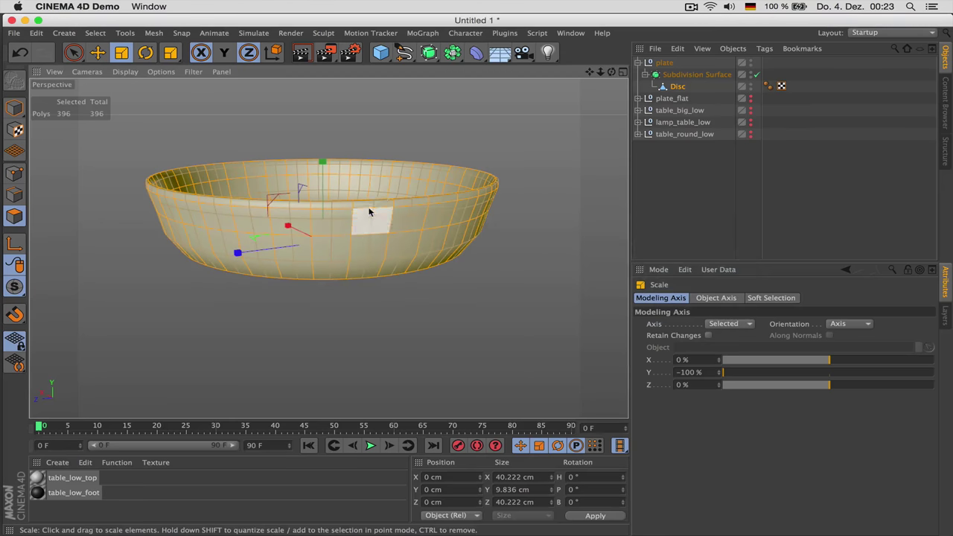
Loop-select the polygons of the plate's upper rim and scale them out horizontally to about 43.3 cm wide.
{"action": "key", "text": "u"}
{"action": "key", "text": "l"}
{"action": "left_click", "coordinate": [387, 203]}
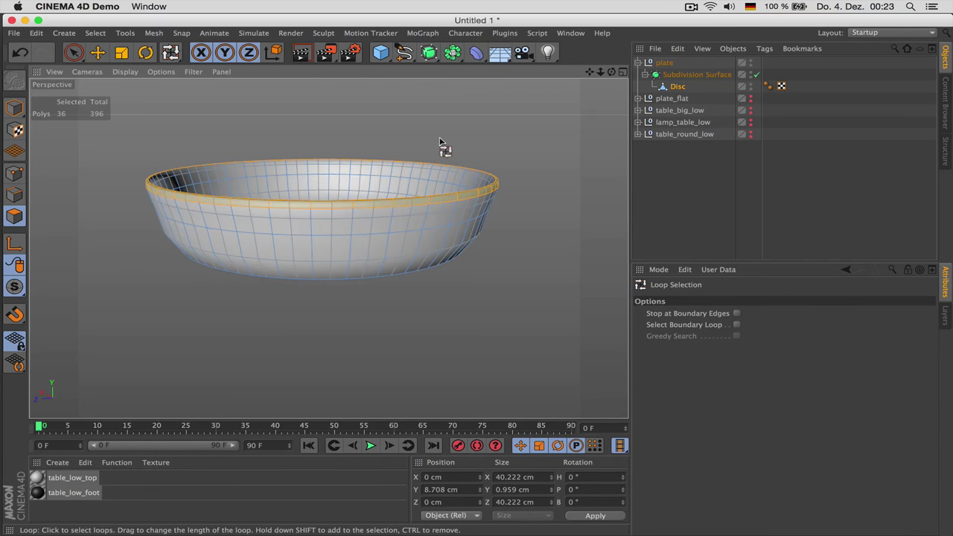
{"action": "left_click_drag", "start_coordinate": [442, 147], "coordinate": [448, 166], "text": "alt"}
{"action": "key", "text": "y"}
{"action": "key", "text": "t"}
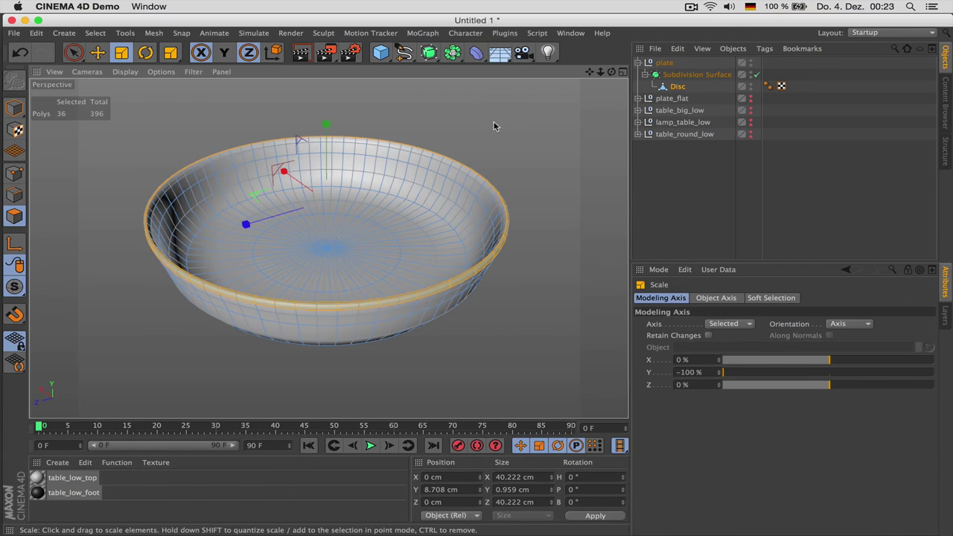
{"action": "left_click_drag", "start_coordinate": [494, 126], "coordinate": [550, 133]}
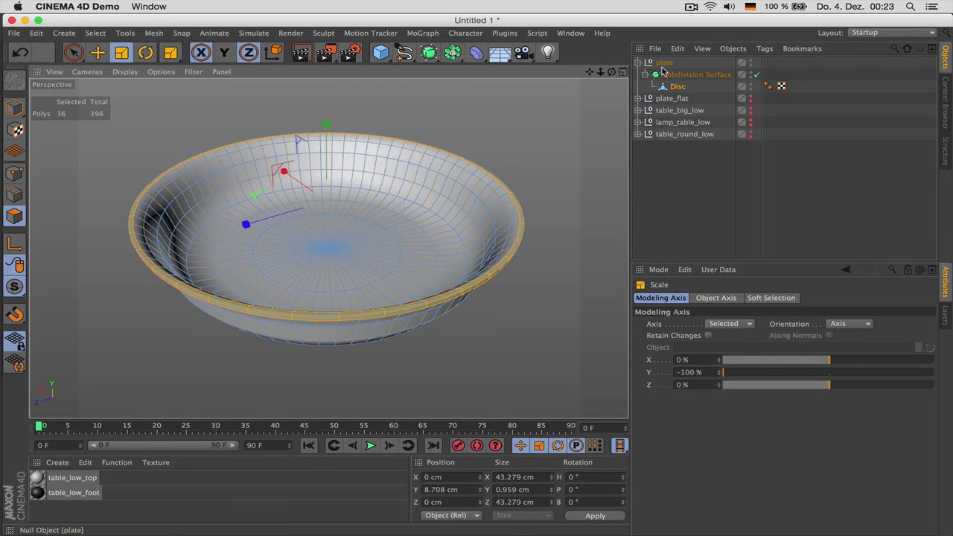
Set the editor and renderer subdivision to 2 for the Subdivision Surfaces in both plate and plate_flat.
{"action": "left_click", "coordinate": [697, 74]}
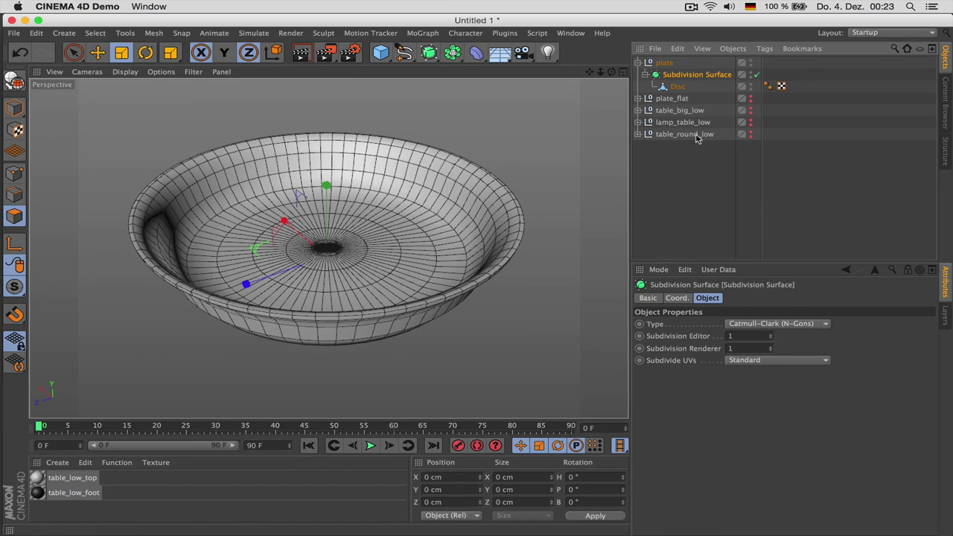
{"action": "left_click", "coordinate": [770, 334]}
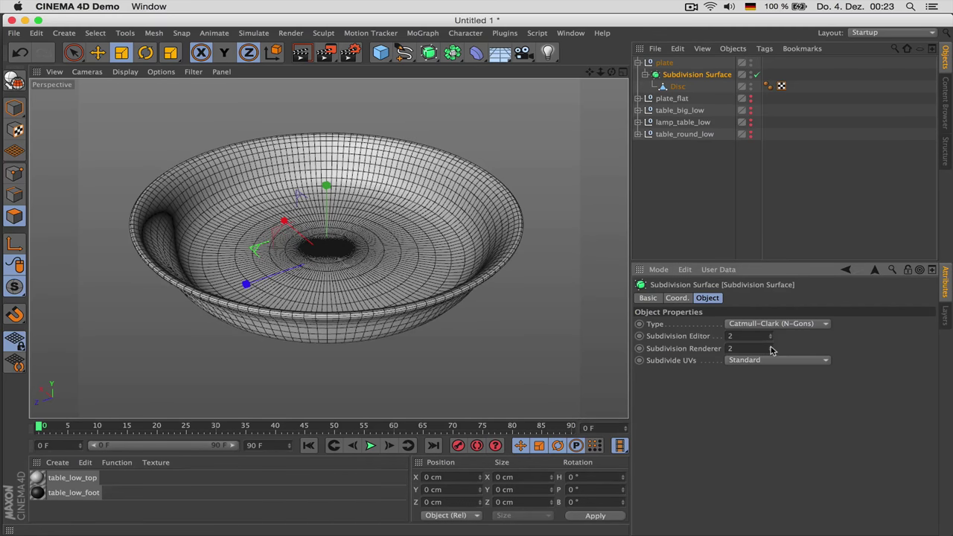
{"action": "left_click", "coordinate": [638, 98]}
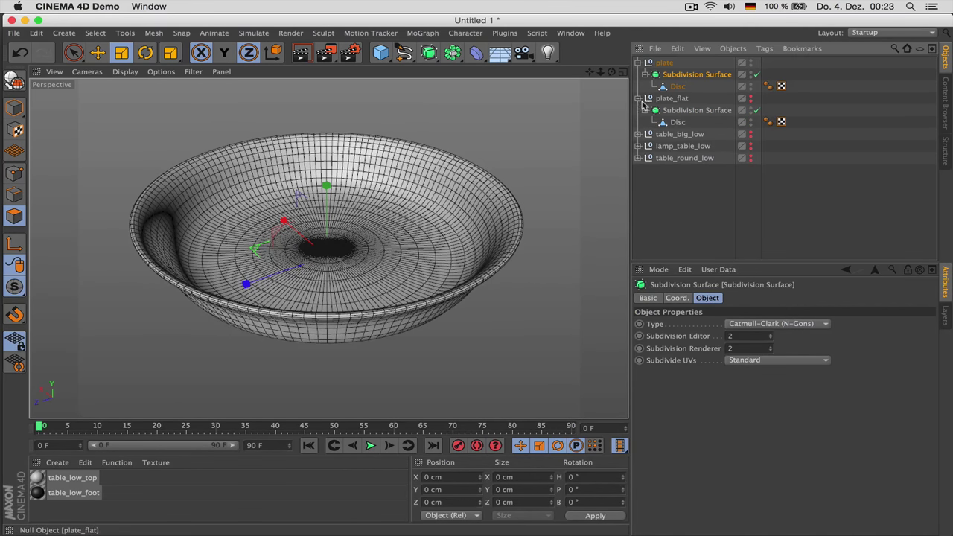
{"action": "left_click", "coordinate": [689, 110]}
{"action": "left_click", "coordinate": [770, 334]}
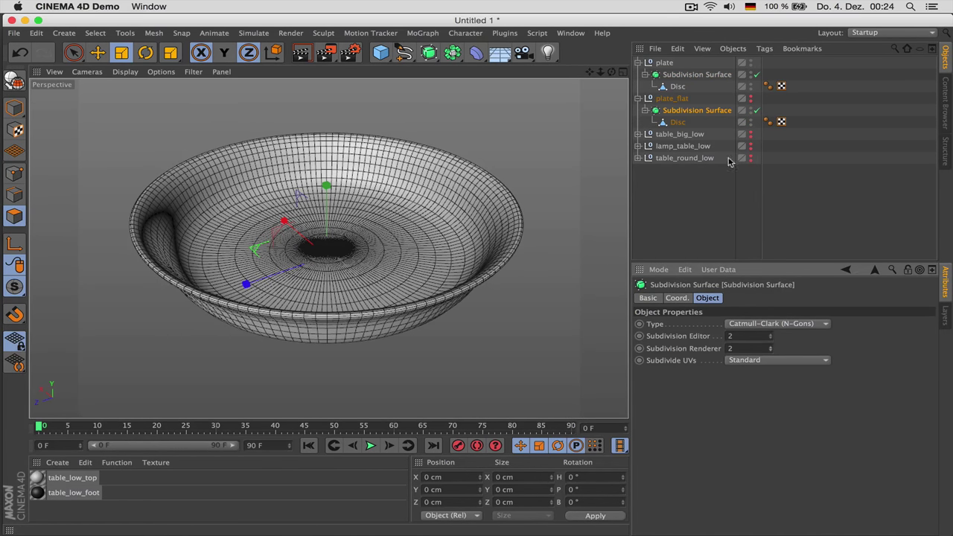
Fill-select the plate Disc's inner polygons inside the rim and thicken the wall with Normal Move by about 0.88 cm.
{"action": "left_click", "coordinate": [675, 86]}
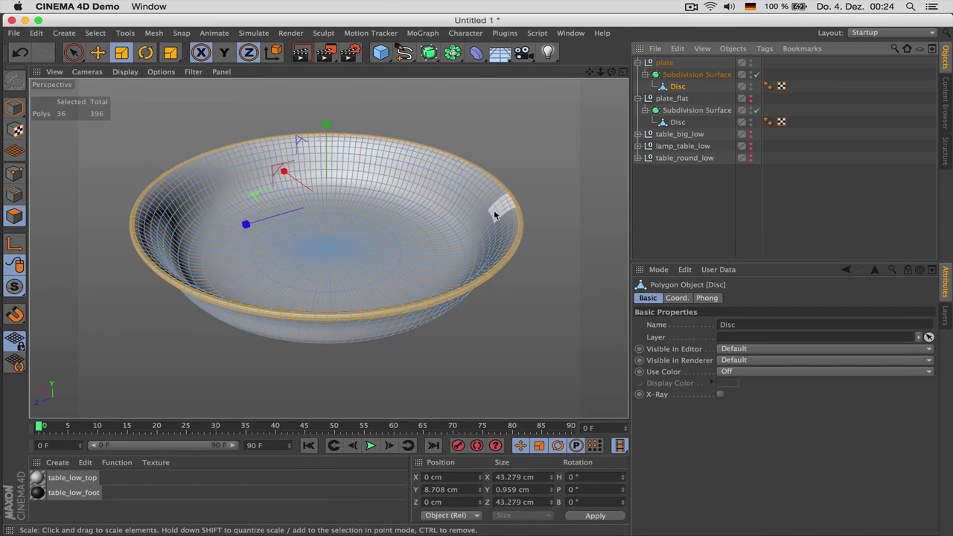
{"action": "left_click", "coordinate": [73, 52]}
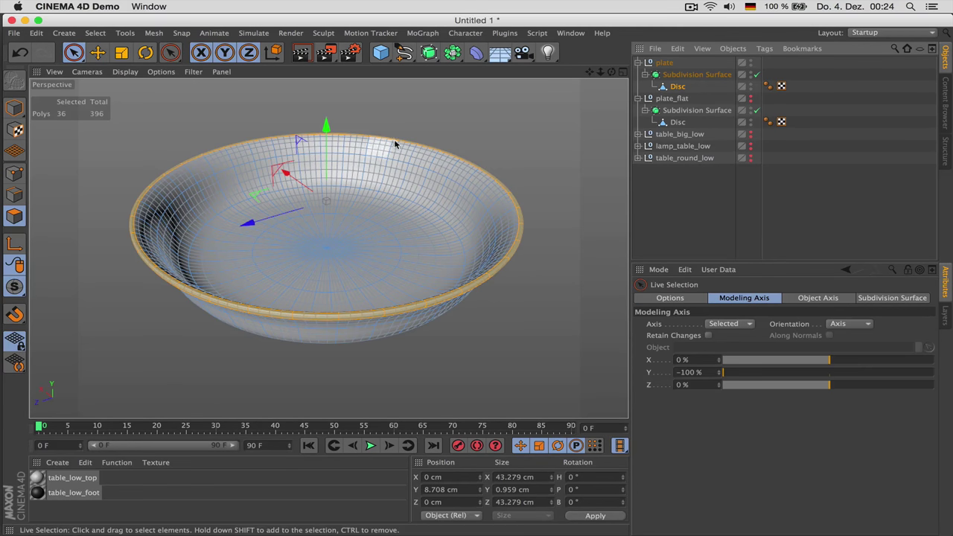
{"action": "key", "text": "u"}
{"action": "key", "text": "f"}
{"action": "left_click", "coordinate": [417, 174]}
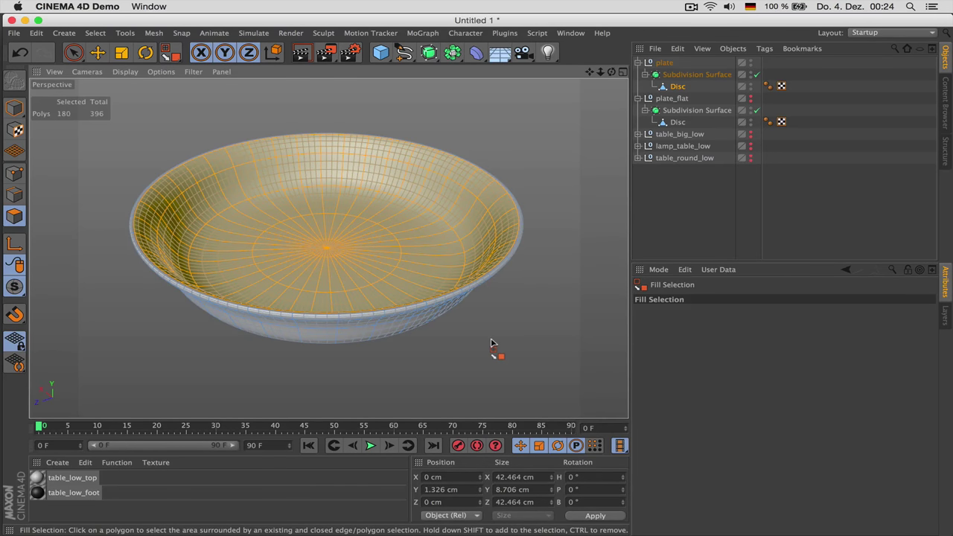
{"action": "key", "text": "m"}
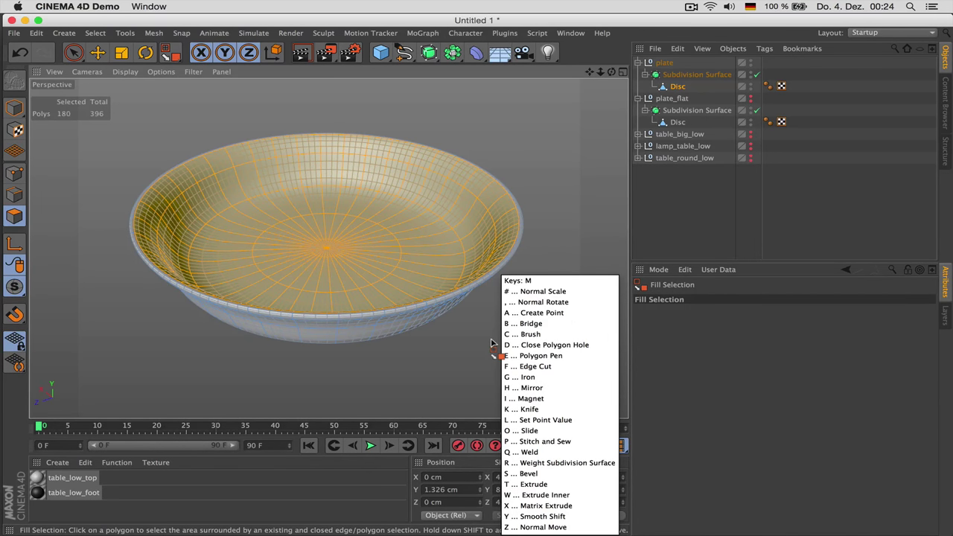
{"action": "key", "text": "z"}
{"action": "left_click_drag", "start_coordinate": [494, 343], "coordinate": [518, 340]}
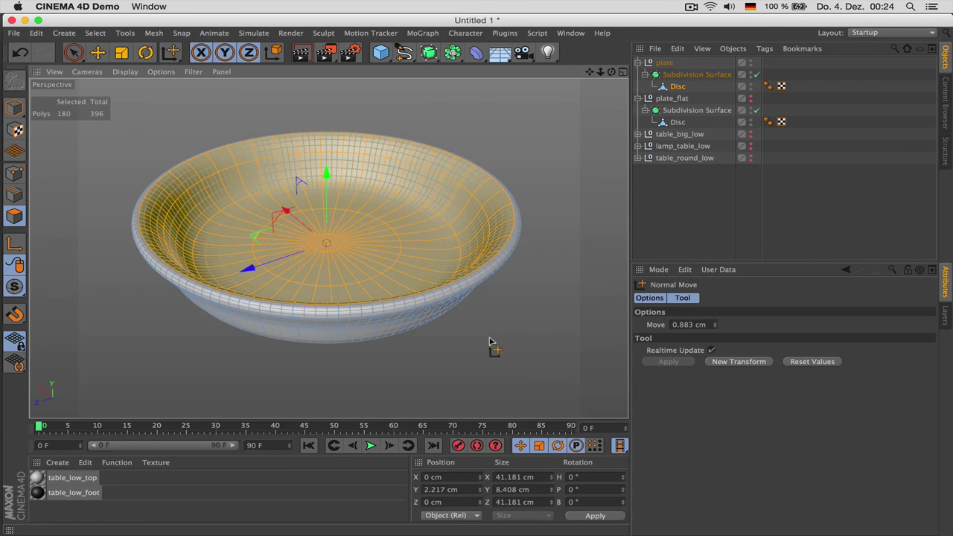
Deselect everything, show isoparms instead of wireframe lines, and collapse the plate and plate_flat groups.
{"action": "left_click", "coordinate": [729, 217]}
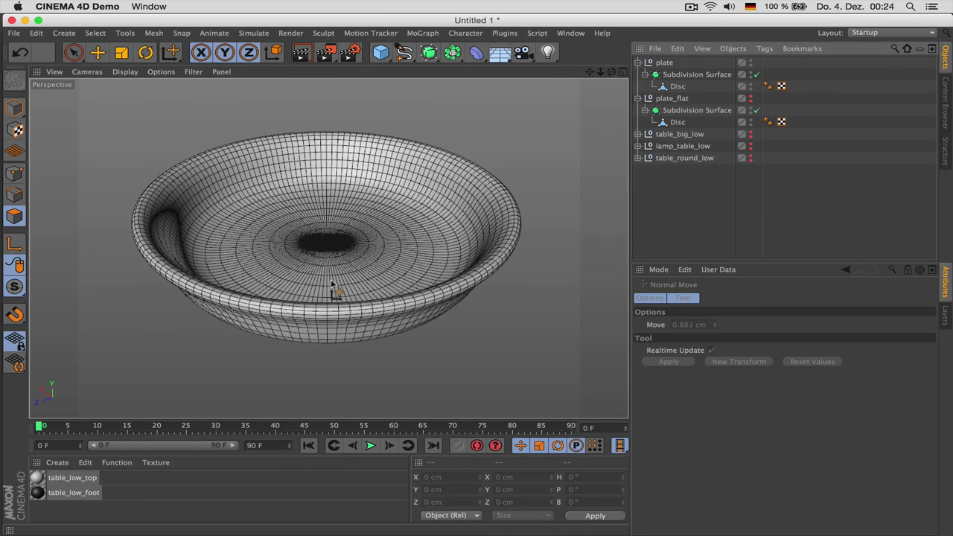
{"action": "key", "text": "n"}
{"action": "key", "text": "h"}
{"action": "left_click", "coordinate": [683, 216]}
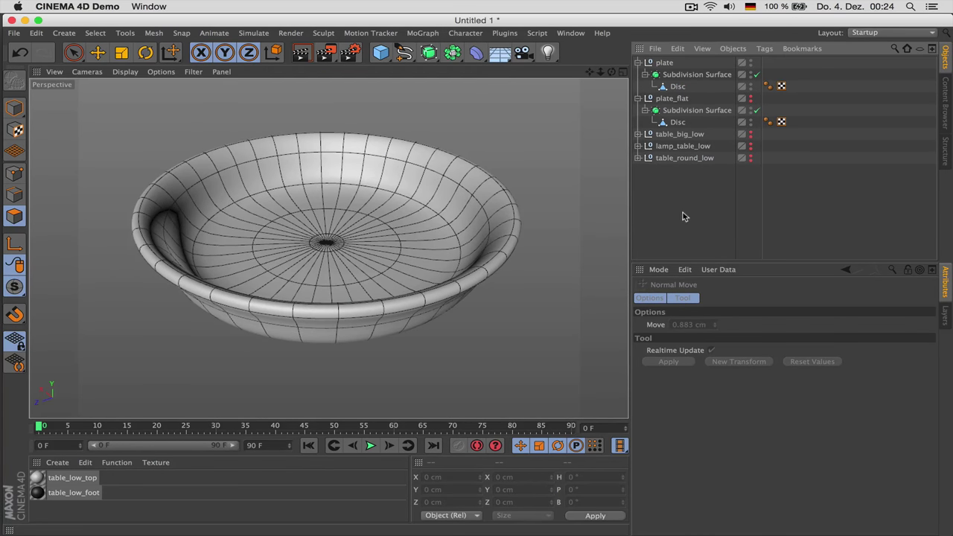
{"action": "left_click", "coordinate": [638, 62]}
{"action": "left_click", "coordinate": [638, 75]}
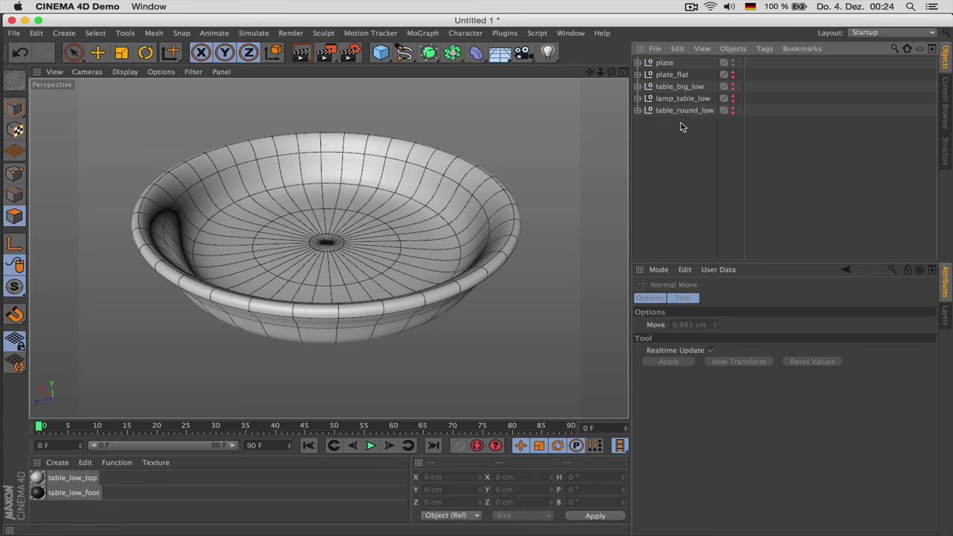
Check the reference photo and add a Cylinder with a radius of 3 cm and a height of 6 cm.
{"action": "key", "text": "super+Tab"}
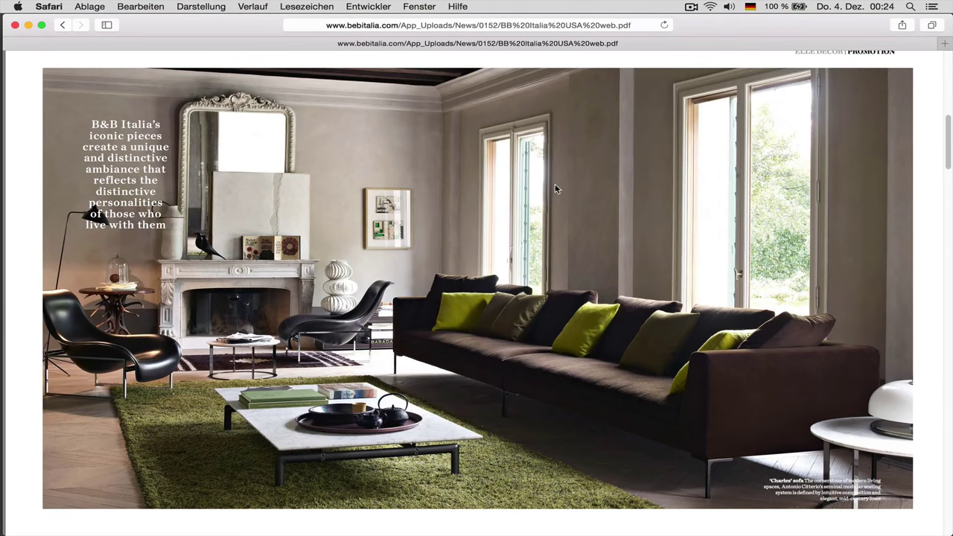
{"action": "key", "text": "super+Tab"}
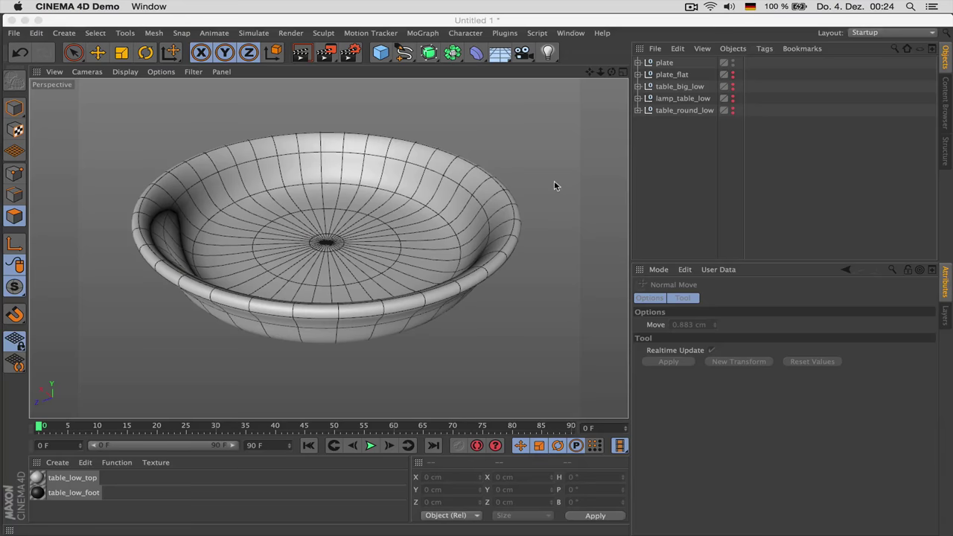
{"action": "left_click", "coordinate": [381, 52]}
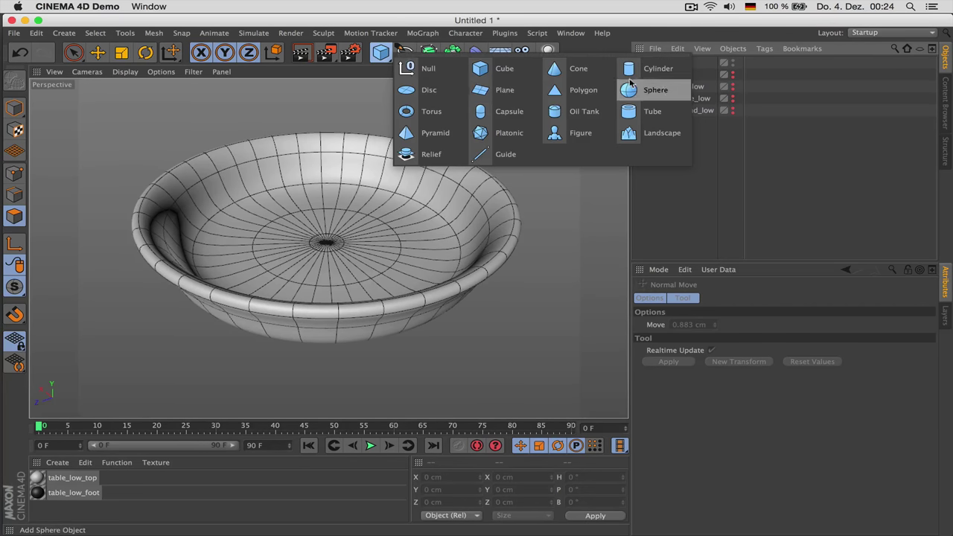
{"action": "left_click", "coordinate": [651, 68]}
{"action": "double_click", "coordinate": [745, 338]}
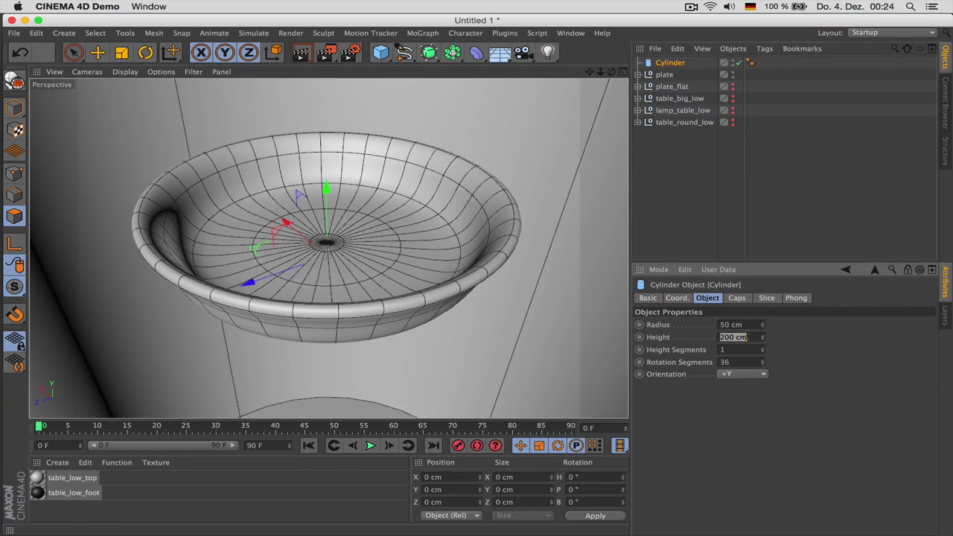
{"action": "type", "text": "12"}
{"action": "key", "text": "Return"}
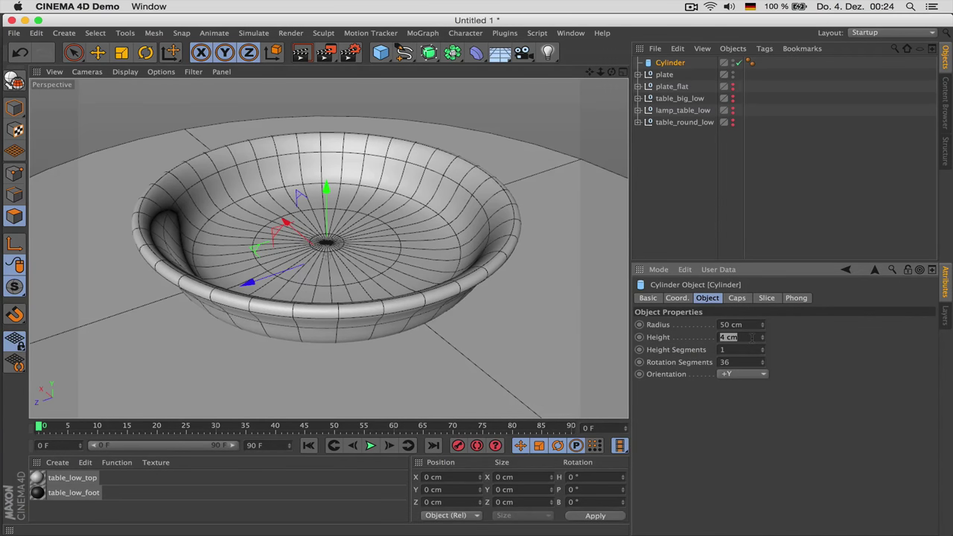
{"action": "key", "text": "Return"}
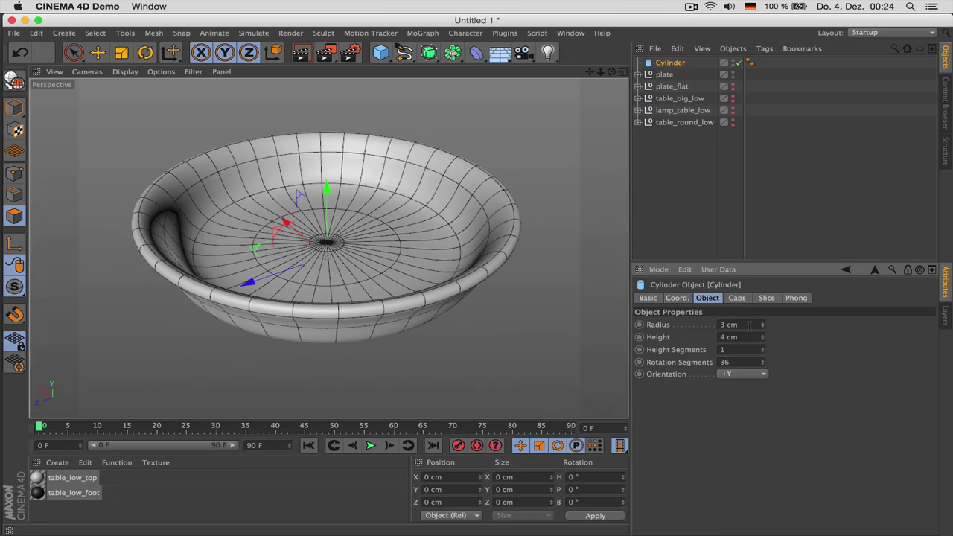
{"action": "key", "text": "Return"}
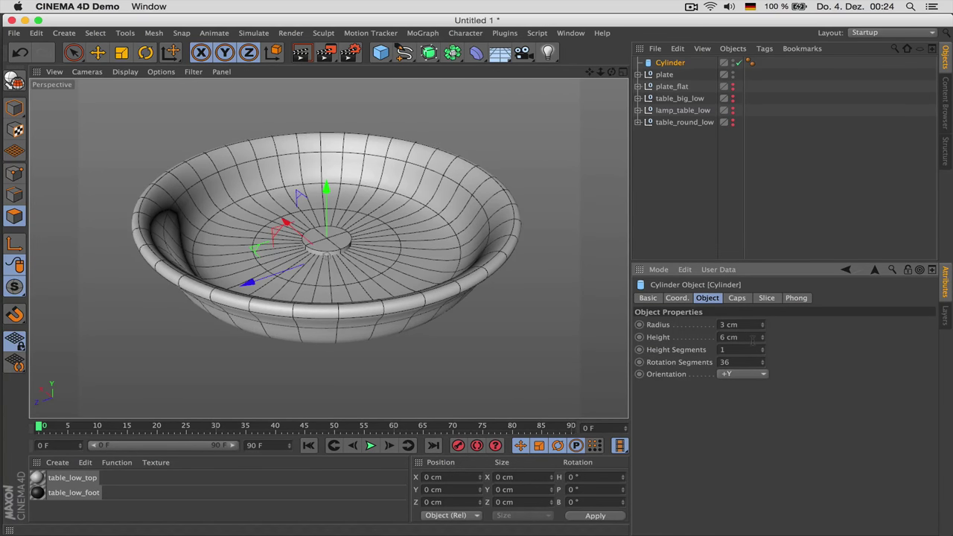
Set the Cylinder's Y position to 3 cm, hide the plate group, and compare with the reference photo.
{"action": "left_click", "coordinate": [677, 298]}
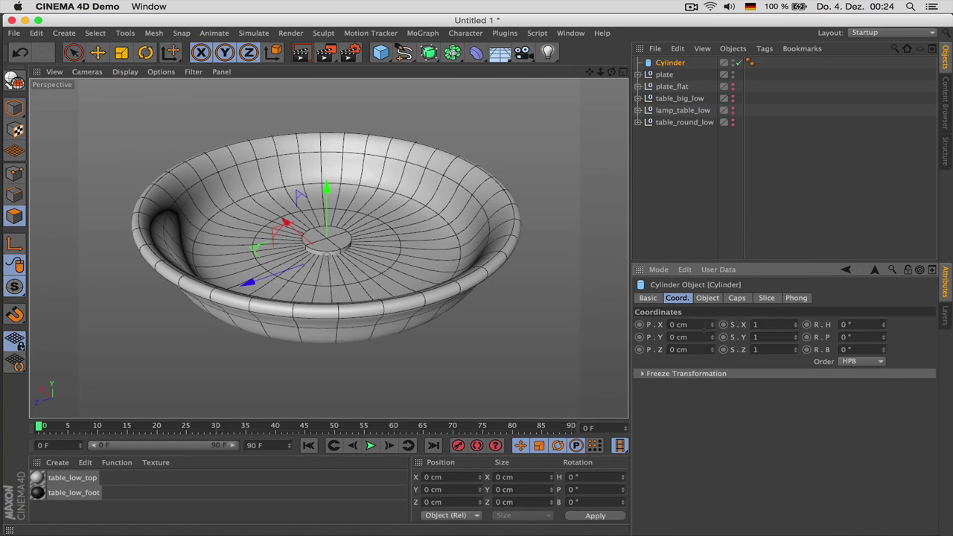
{"action": "left_click", "coordinate": [698, 333]}
{"action": "type", "text": "3"}
{"action": "key", "text": "Return"}
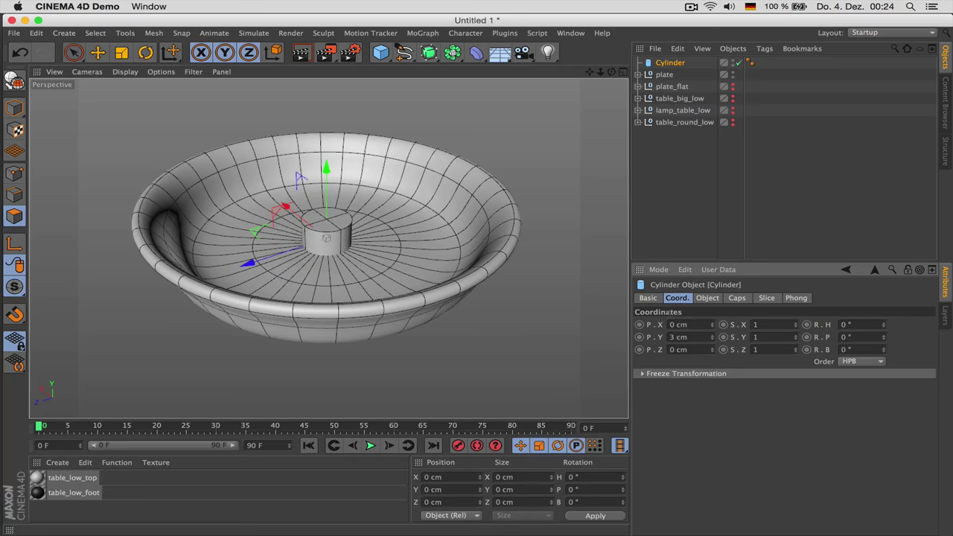
{"action": "left_click", "coordinate": [733, 74]}
{"action": "key", "text": "super+Tab"}
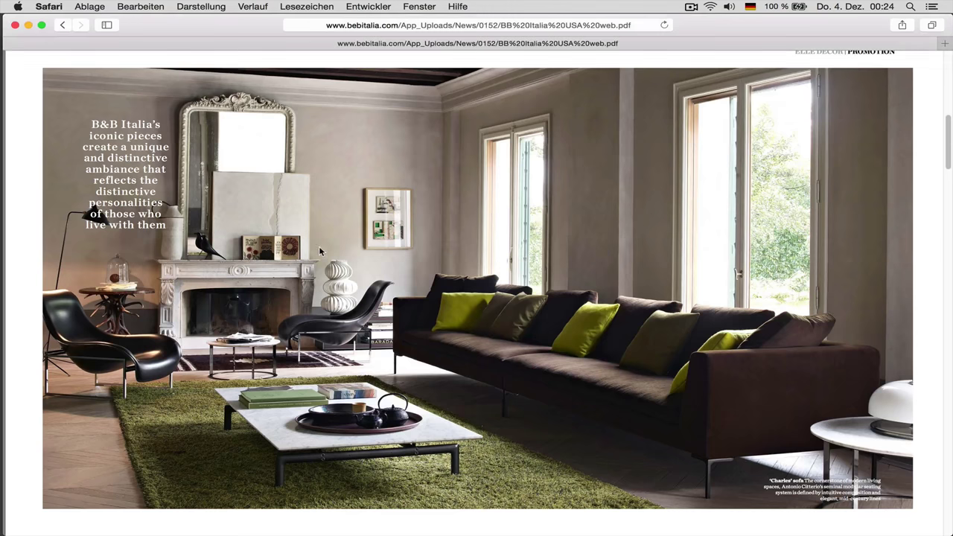
{"action": "key", "text": "super+Tab"}
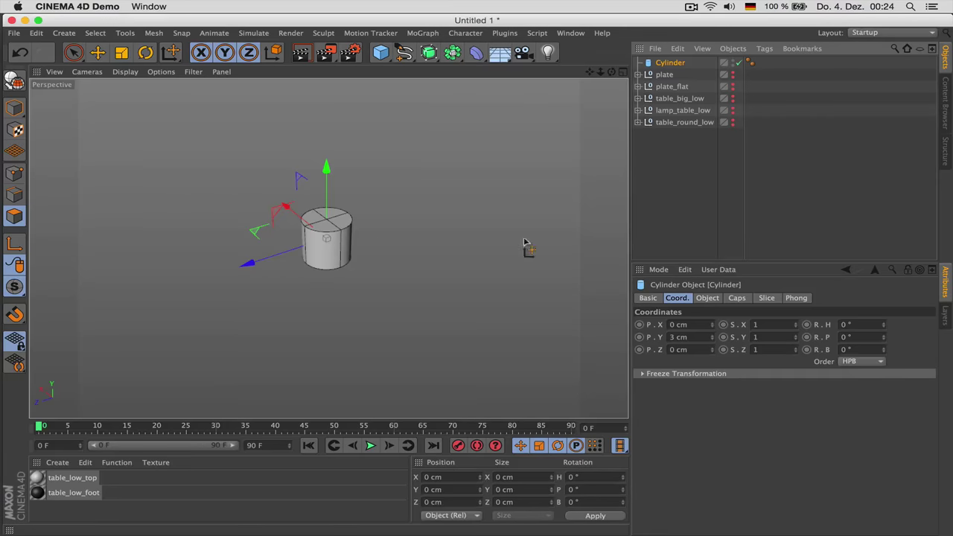
Switch the viewport display back to wireframe lines and set the Cylinder's rotation segments to 16.
{"action": "left_click", "coordinate": [709, 298]}
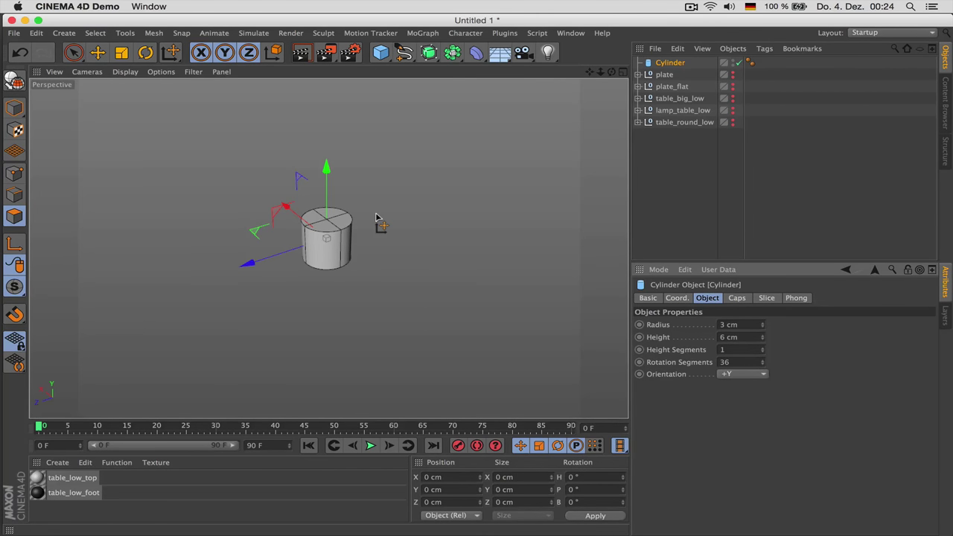
{"action": "scroll", "coordinate": [436, 244], "scroll_direction": "up", "scroll_amount": 3}
{"action": "scroll", "coordinate": [351, 251], "scroll_direction": "up", "scroll_amount": 1}
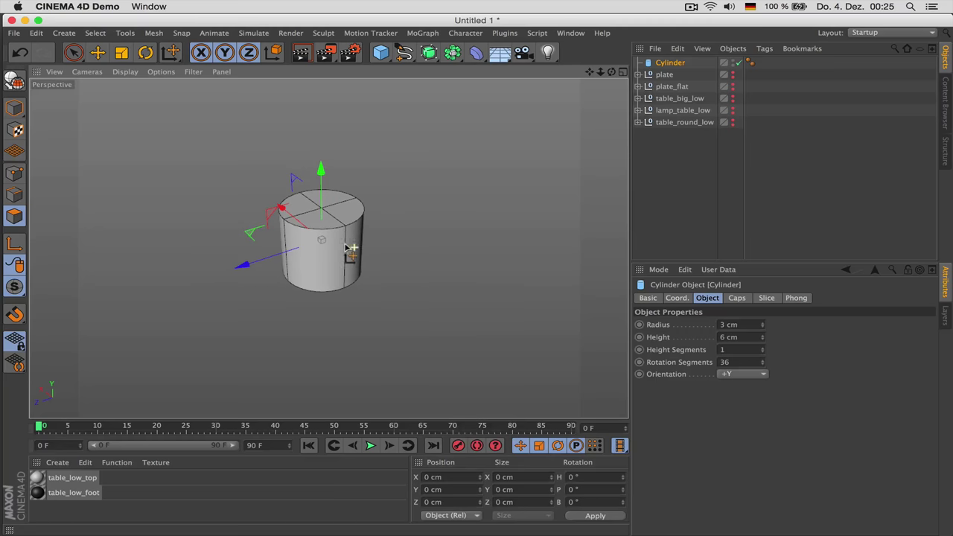
{"action": "left_click", "coordinate": [128, 73]}
{"action": "left_click", "coordinate": [220, 178]}
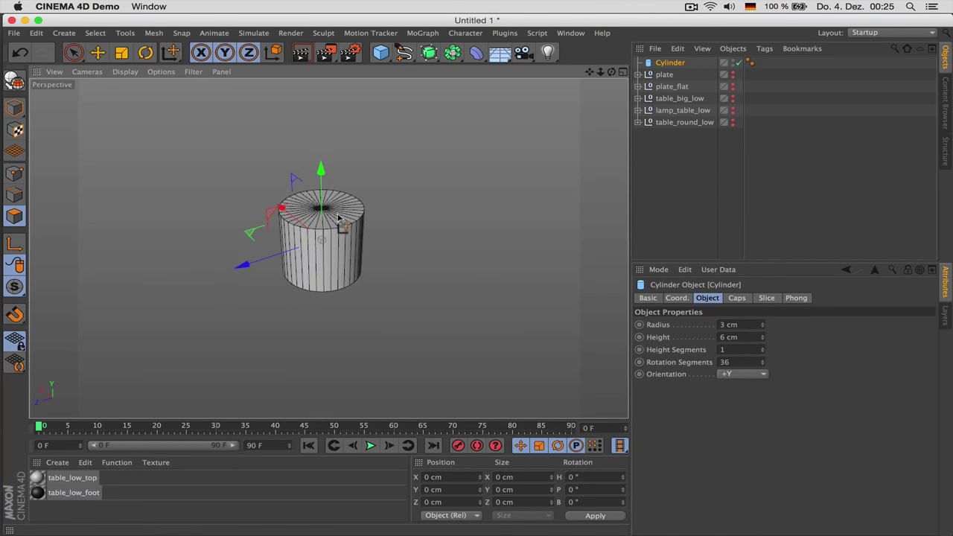
{"action": "key", "text": "super+Tab"}
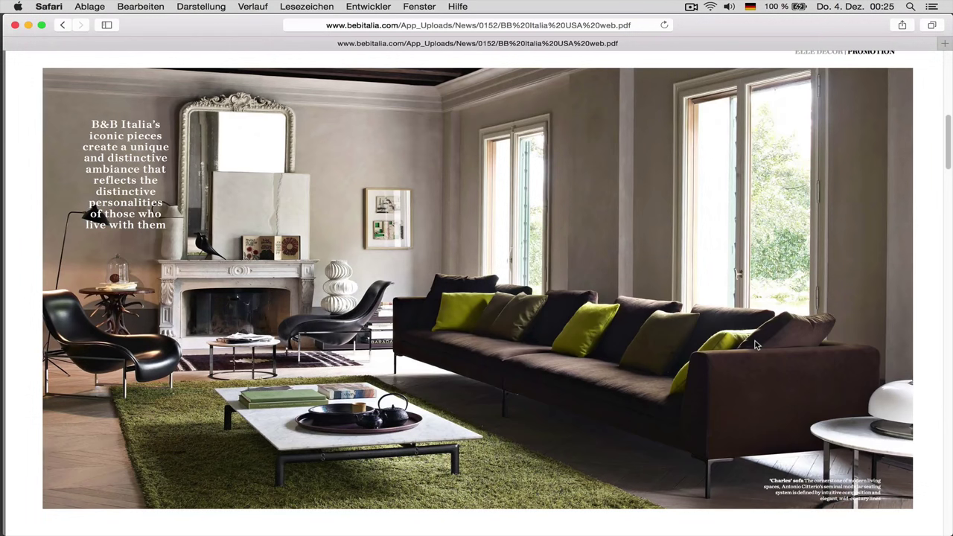
{"action": "key", "text": "super+Tab"}
{"action": "left_click", "coordinate": [750, 362]}
{"action": "type", "text": "16"}
{"action": "key", "text": "Return"}
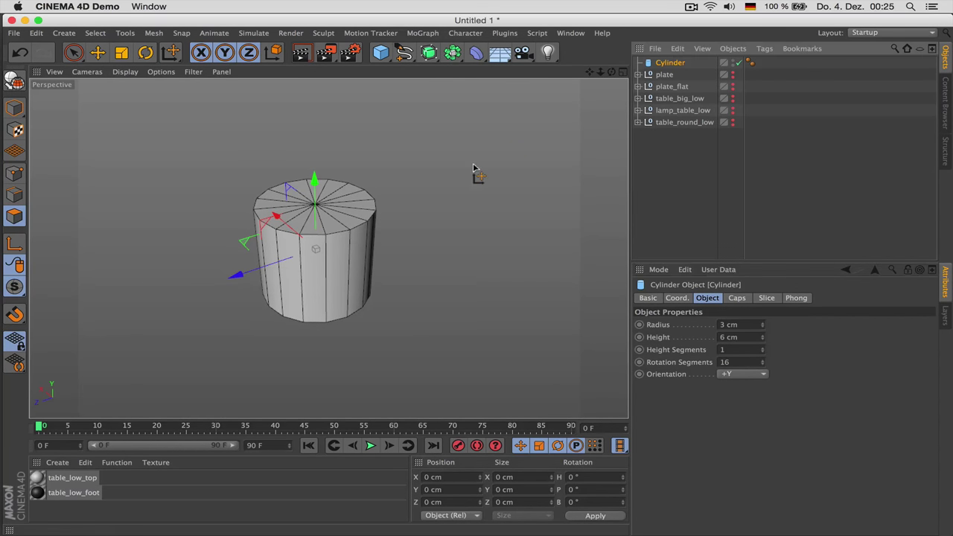
Make the Cylinder editable and select all polygons of its top cap.
{"action": "key", "text": "c"}
{"action": "key", "text": "space"}
{"action": "mouse_move", "coordinate": [320, 210]}
{"action": "left_mouse_down"}
{"action": "mouse_move", "coordinate": [291, 202]}
{"action": "mouse_move", "coordinate": [322, 213]}
{"action": "left_mouse_up"}
Try to widen the Cylinder's top cap with the Scale tool, and undo the scaling.
{"action": "key", "text": "t"}
{"action": "left_click_drag", "start_coordinate": [439, 165], "coordinate": [554, 155]}
{"action": "key", "text": "super+z"}
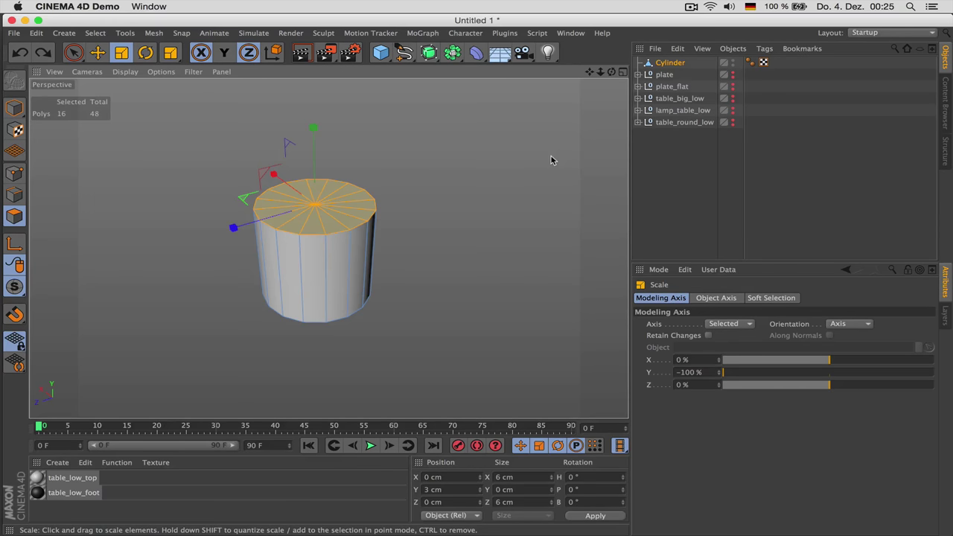
Select all polygons of the Cylinder and optimize them to weld the caps to the walls.
{"action": "key", "text": "super+a"}
{"action": "right_click", "coordinate": [551, 156]}
{"action": "key", "text": "Escape"}
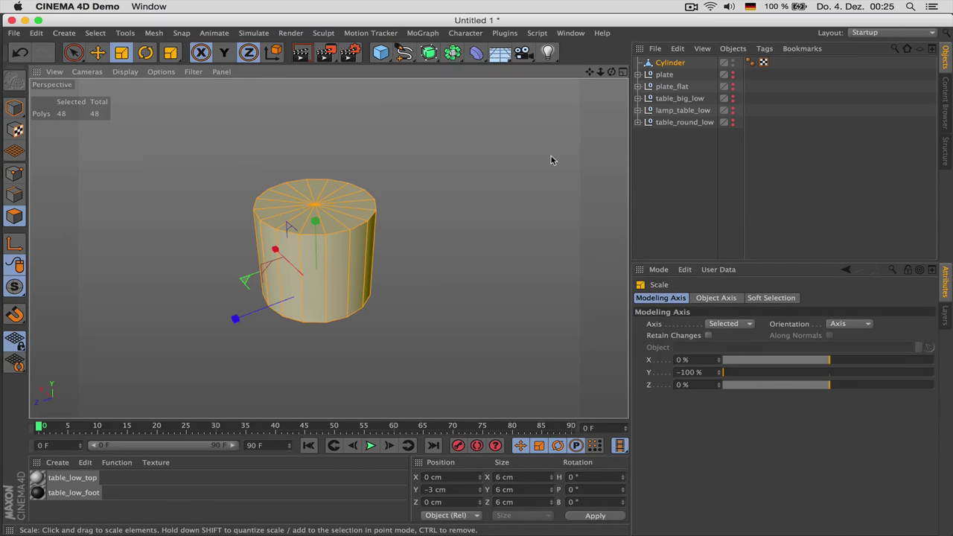
Loop-select the Cylinder's top cap and scale it horizontally to about 7.2 cm so the walls flare outward.
{"action": "key", "text": "u"}
{"action": "key", "text": "l"}
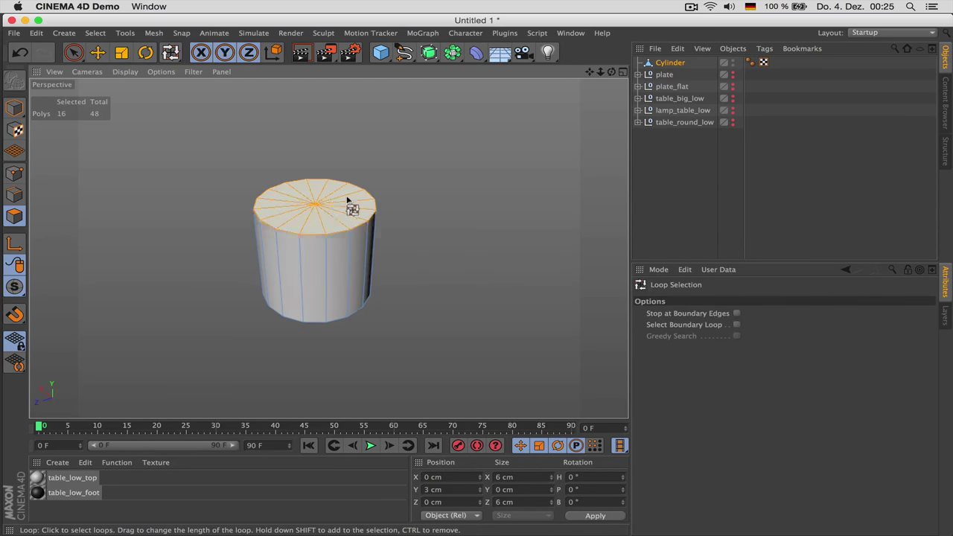
{"action": "left_click", "coordinate": [351, 205]}
{"action": "key", "text": "t"}
{"action": "left_click_drag", "start_coordinate": [435, 155], "coordinate": [534, 142]}
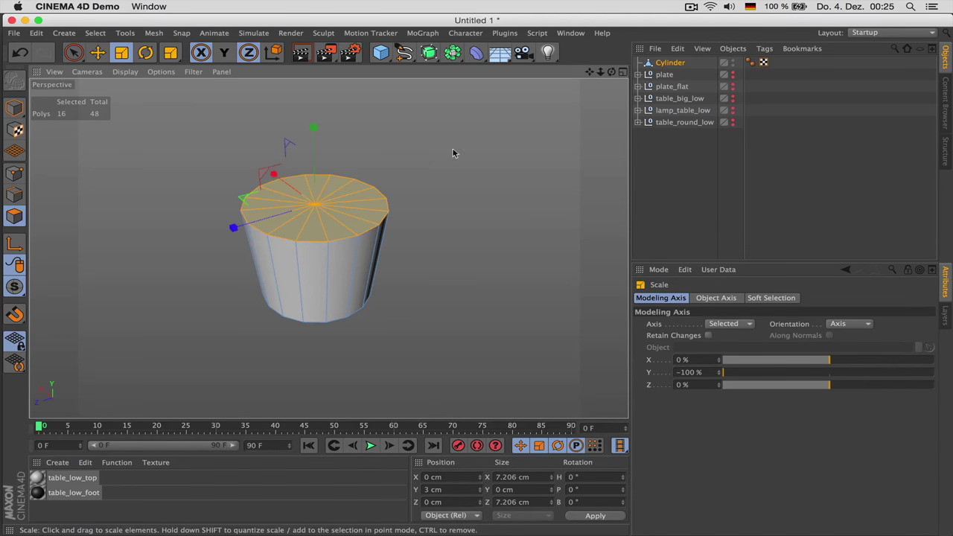
Raise the Cylinder's top cap to about Y 4.4 cm, checking the cup's proportions against the reference photo.
{"action": "key", "text": "e"}
{"action": "left_click_drag", "start_coordinate": [314, 125], "coordinate": [315, 84]}
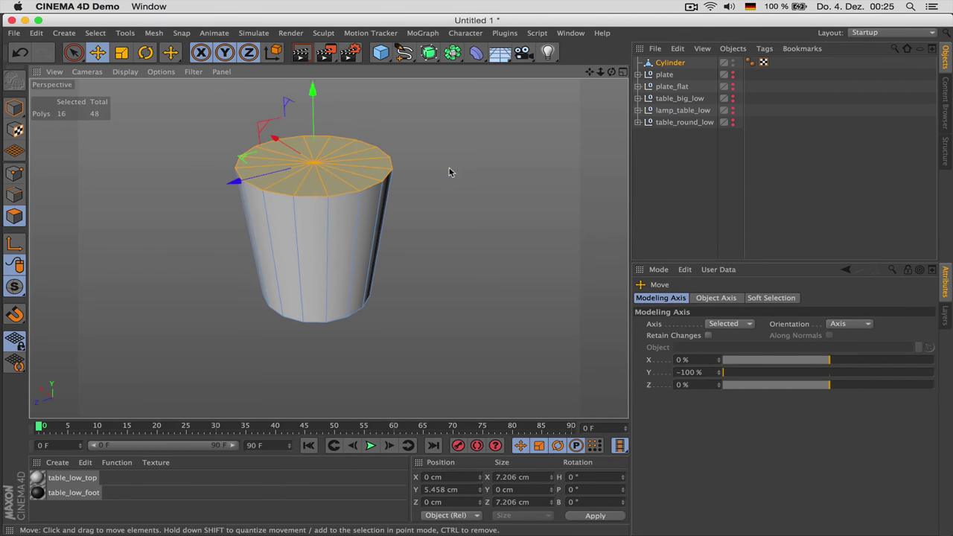
{"action": "scroll", "coordinate": [449, 170], "scroll_direction": "down", "scroll_amount": 5}
{"action": "scroll", "coordinate": [434, 175], "scroll_direction": "up", "scroll_amount": 3}
{"action": "key", "text": "super+Tab"}
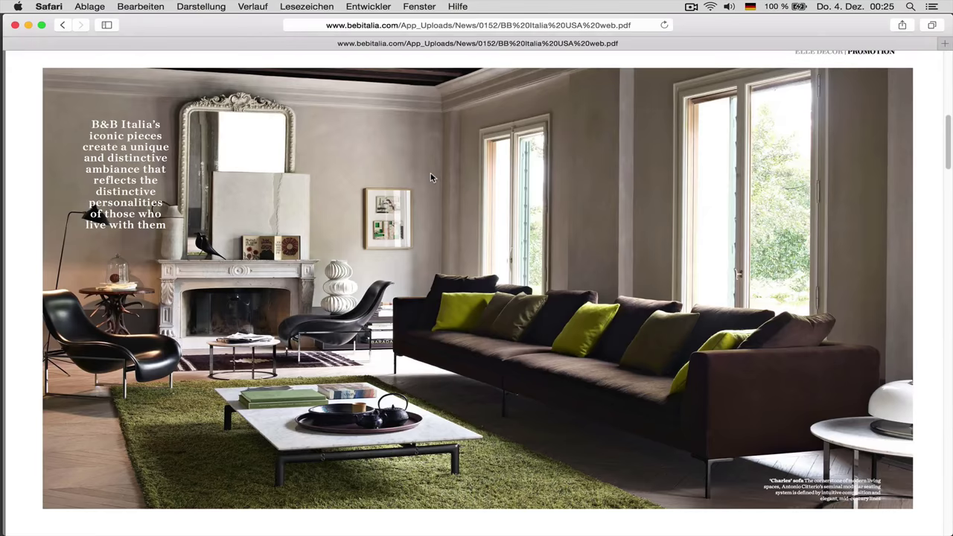
{"action": "key", "text": "super+Tab"}
{"action": "left_click_drag", "start_coordinate": [343, 91], "coordinate": [341, 102]}
Scale the Cylinder's top cap horizontally to about 6.7 cm.
{"action": "key", "text": "t"}
{"action": "key", "text": "y"}
{"action": "left_click_drag", "start_coordinate": [491, 167], "coordinate": [451, 177]}
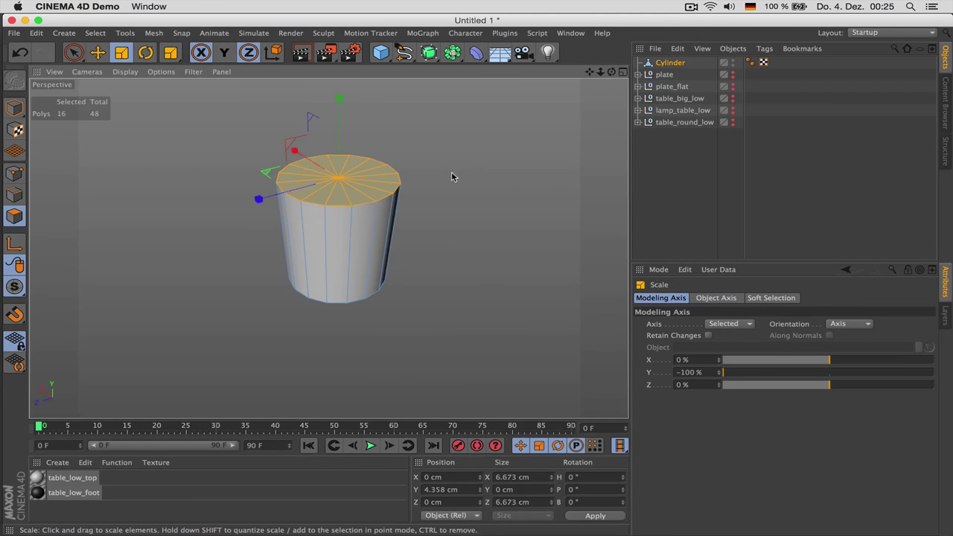
Delete the Cylinder's top cap and extrude all remaining polygons with caps by about -0.31 cm to give the walls thickness.
{"action": "key", "text": "Delete"}
{"action": "key", "text": "super+a"}
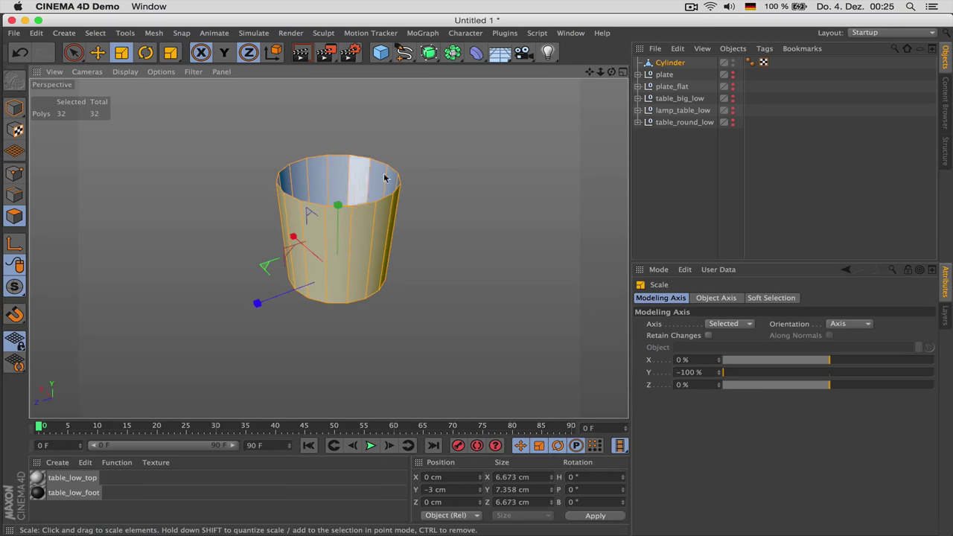
{"action": "key", "text": "h"}
{"action": "left_click_drag", "start_coordinate": [397, 184], "coordinate": [405, 224], "text": "alt"}
{"action": "key", "text": "d"}
{"action": "mouse_move", "coordinate": [474, 225]}
{"action": "left_mouse_down"}
{"action": "mouse_move", "coordinate": [442, 228]}
{"action": "mouse_move", "coordinate": [458, 228]}
{"action": "left_mouse_up"}
{"action": "key", "text": "super+Tab"}
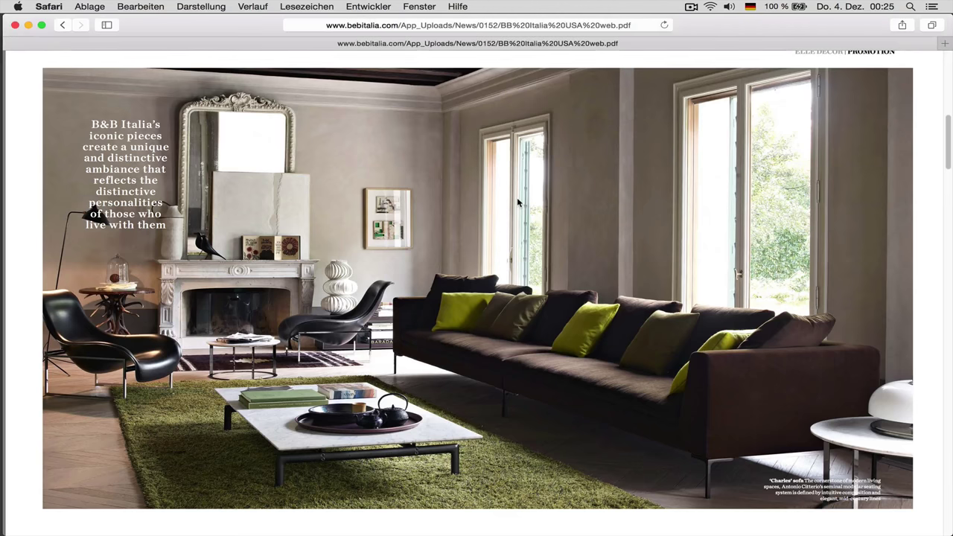
{"action": "key", "text": "super+Tab"}
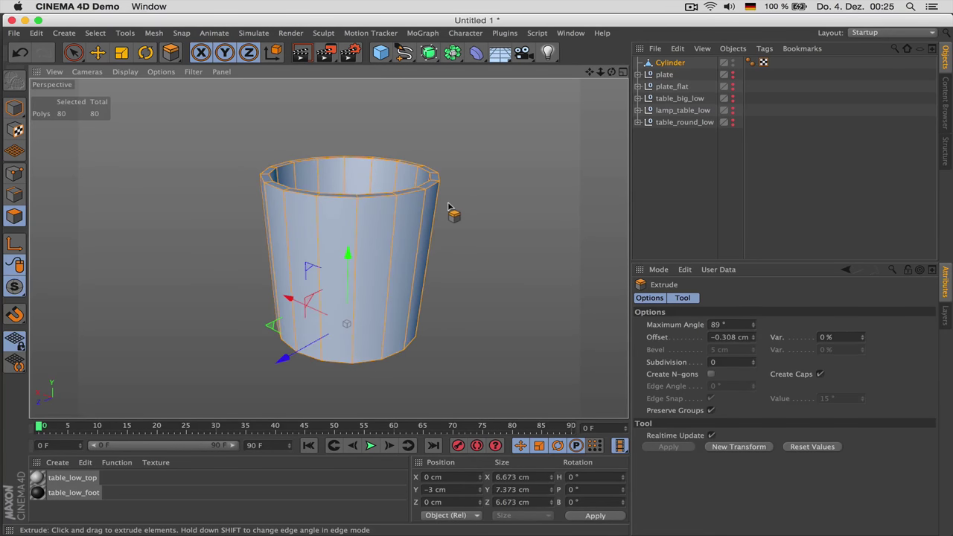
Show the plate temporarily to compare its size with the cup, hide it again and reselect the Cylinder.
{"action": "key", "text": "u"}
{"action": "key", "text": "w"}
{"action": "left_click_drag", "start_coordinate": [449, 198], "coordinate": [444, 218], "text": "alt"}
{"action": "left_click", "coordinate": [638, 74]}
{"action": "left_click", "coordinate": [678, 98]}
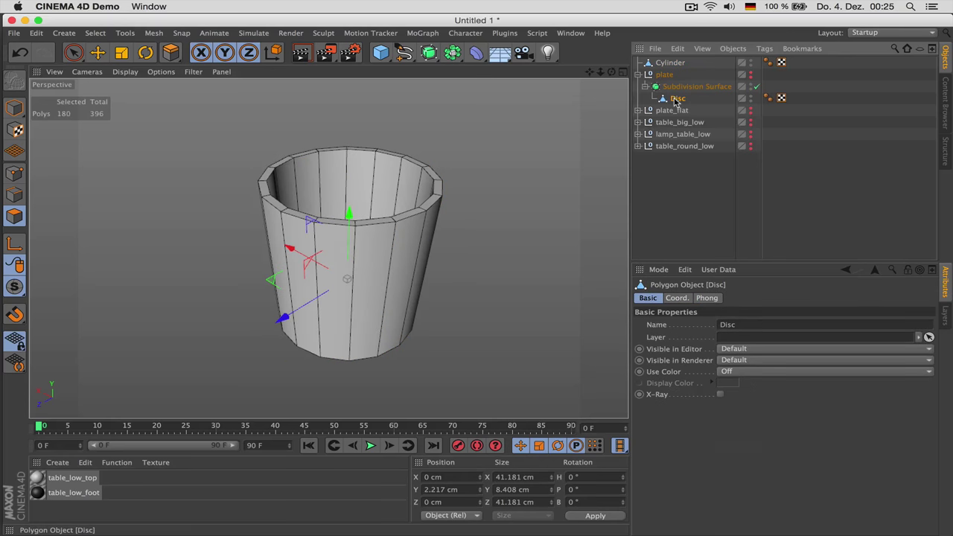
{"action": "left_click", "coordinate": [751, 72]}
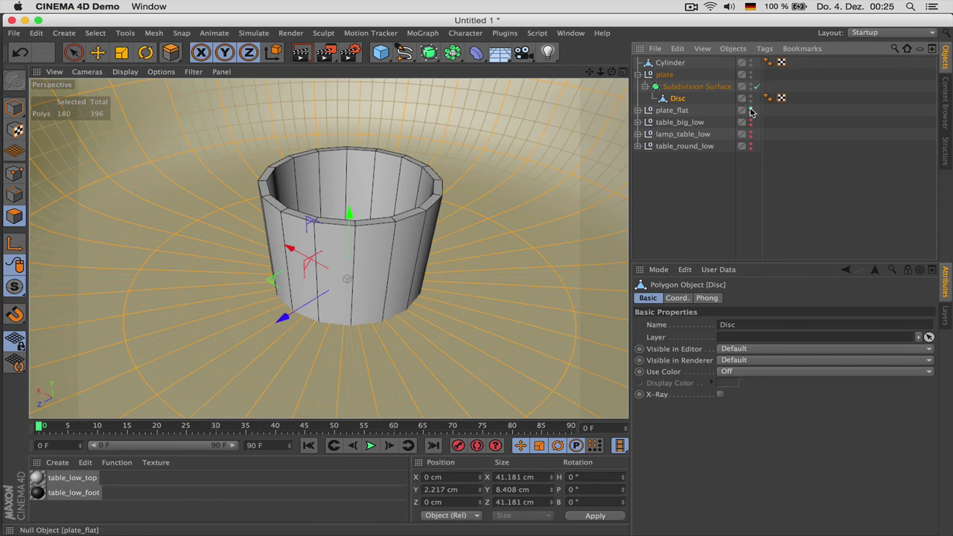
{"action": "left_click", "coordinate": [750, 73]}
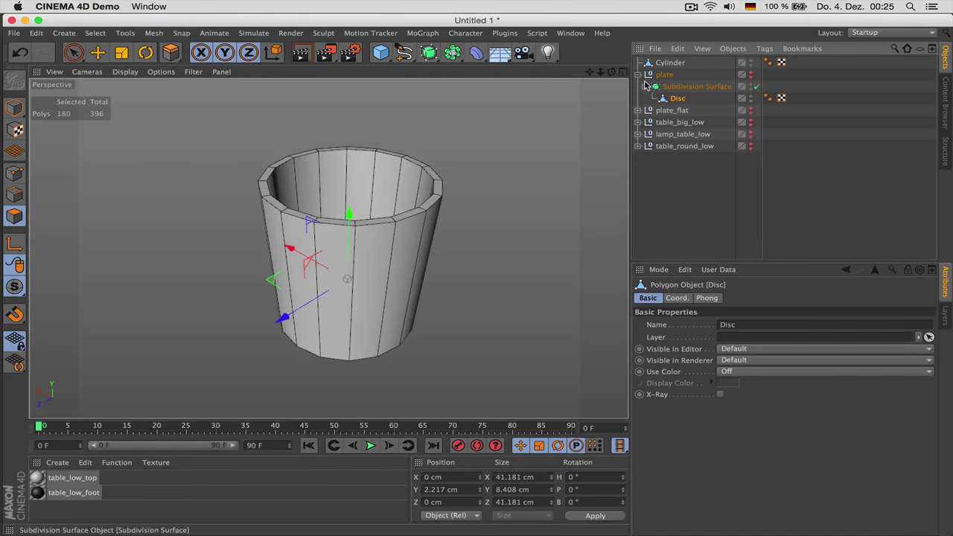
{"action": "left_click", "coordinate": [638, 75]}
{"action": "left_click", "coordinate": [670, 63]}
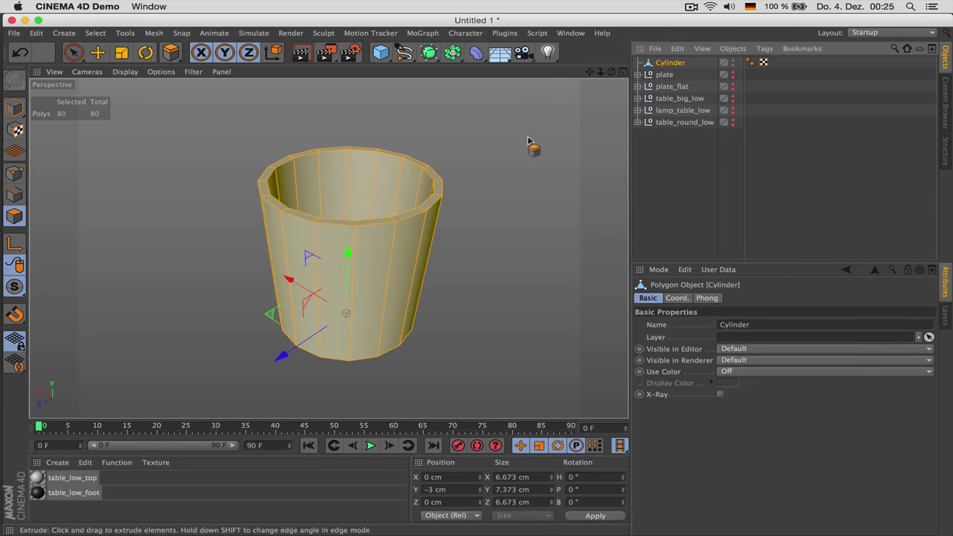
Rename the Cylinder as cup.
{"action": "double_click", "coordinate": [679, 62]}
{"action": "type", "text": "cup"}
{"action": "key", "text": "Return"}
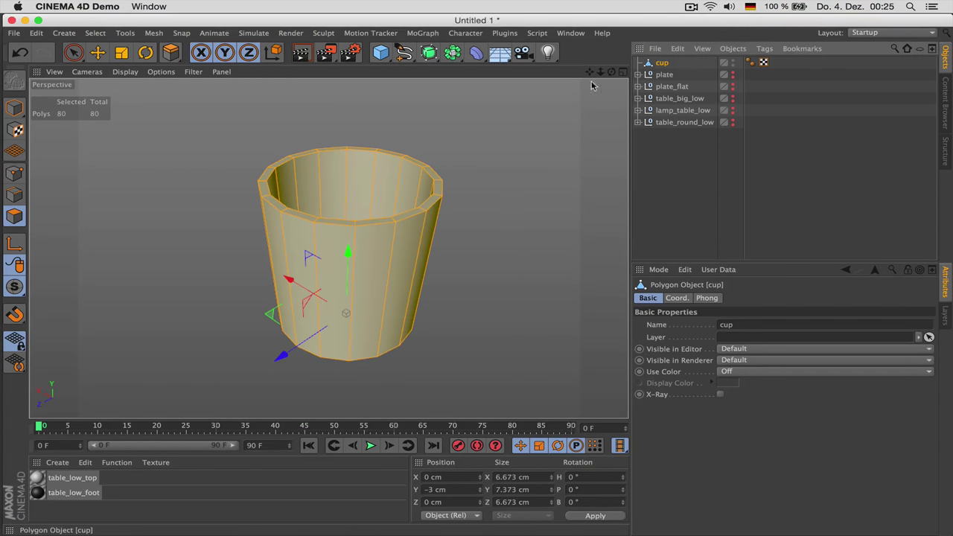
Cut an edge loop around the cup's outer wall just below the rim with the Knife, at about 92% offset.
{"action": "key", "text": "k"}
{"action": "key", "text": "l"}
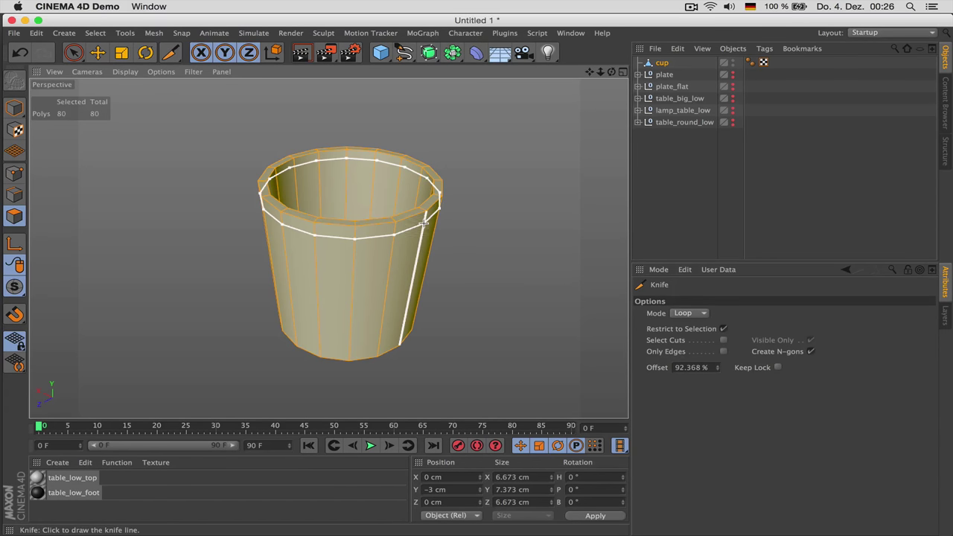
{"action": "left_click", "coordinate": [423, 222]}
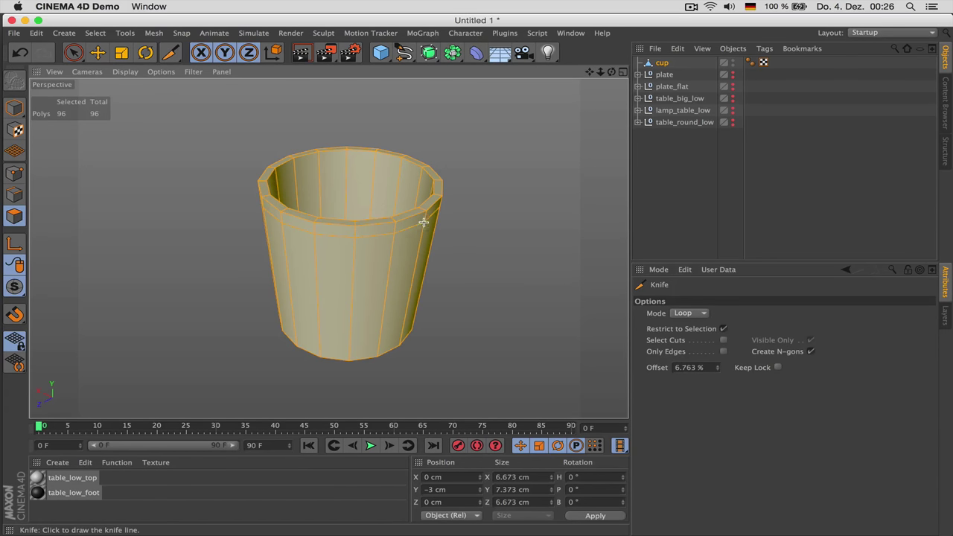
Loop-select the cup's top rim polygons and scale them horizontally to about 6.95 cm so the rim protrudes slightly.
{"action": "left_click", "coordinate": [73, 52]}
{"action": "key", "text": "u"}
{"action": "key", "text": "l"}
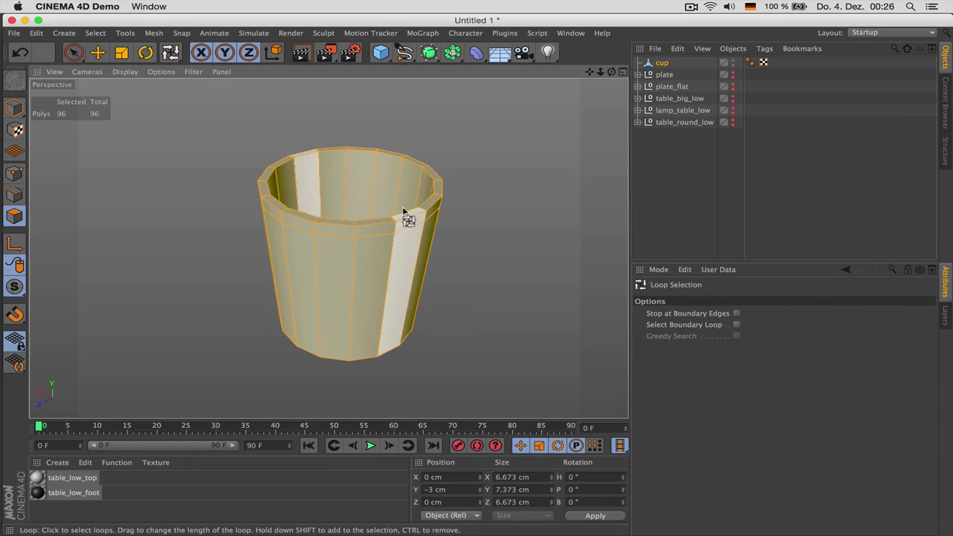
{"action": "left_click", "coordinate": [419, 213]}
{"action": "key", "text": "t"}
{"action": "key", "text": "y"}
{"action": "left_click_drag", "start_coordinate": [513, 150], "coordinate": [540, 155]}
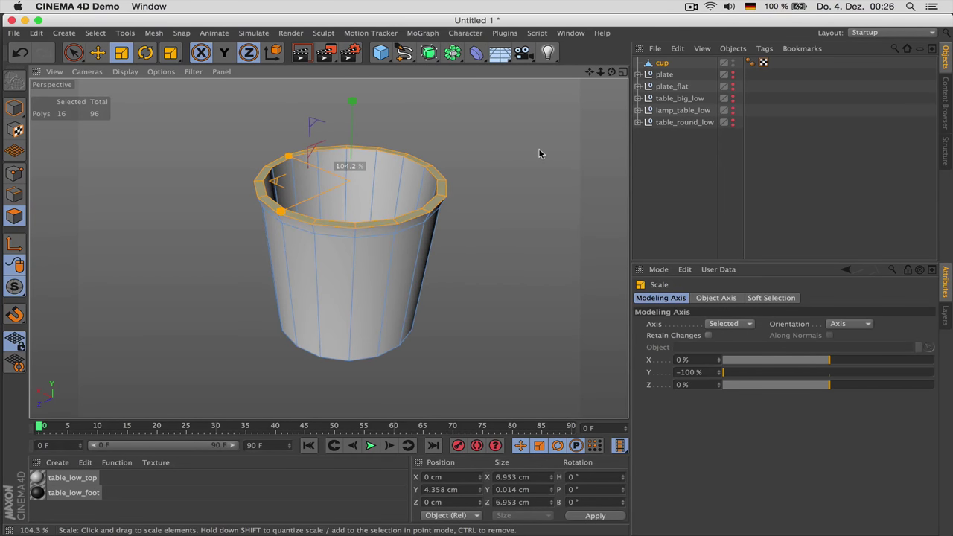
{"action": "key", "text": "super+Tab"}
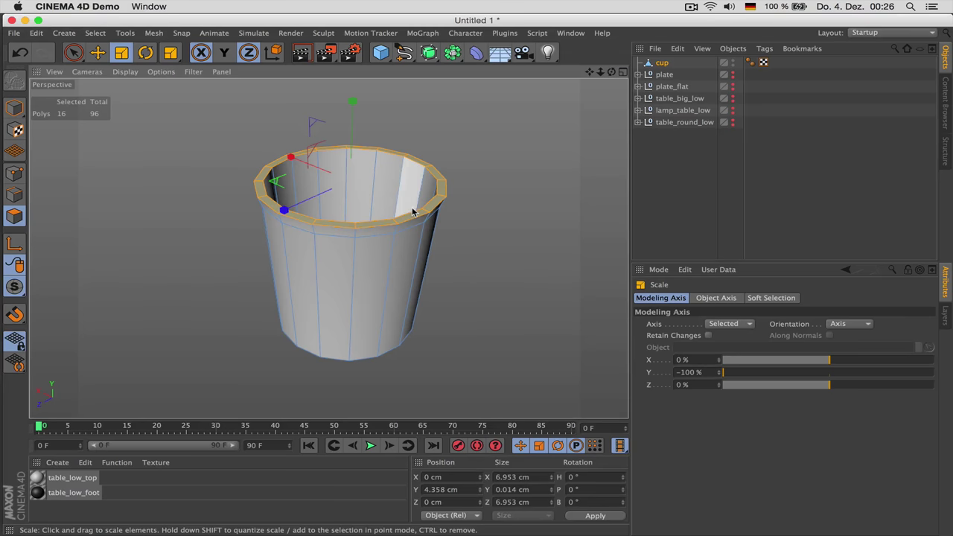
Switch to edge editing, place the cup under a new Subdivision Surface and select the cup.
{"action": "key", "text": "Return"}
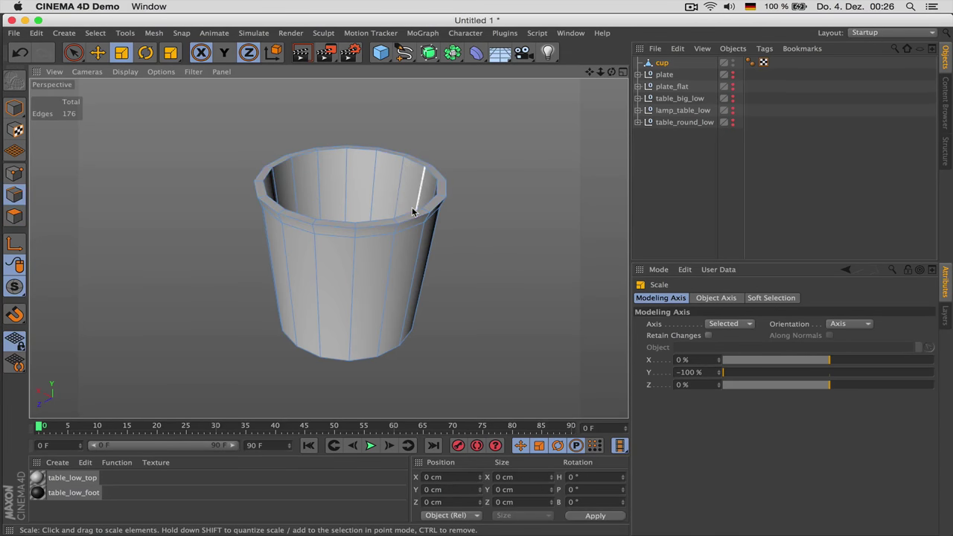
{"action": "left_click", "coordinate": [427, 58], "text": "alt"}
{"action": "left_click", "coordinate": [668, 76]}
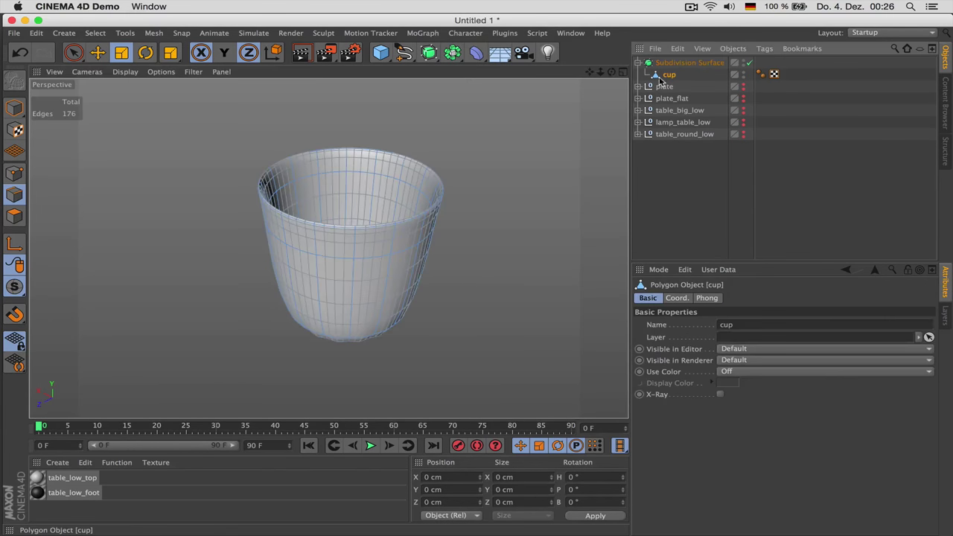
{"action": "scroll", "coordinate": [397, 226], "scroll_direction": "up", "scroll_amount": 4}
With subdivision smoothing temporarily off, loop-select the cup's outer rim edge and lower it to about Y 4.16 cm.
{"action": "key", "text": "q"}
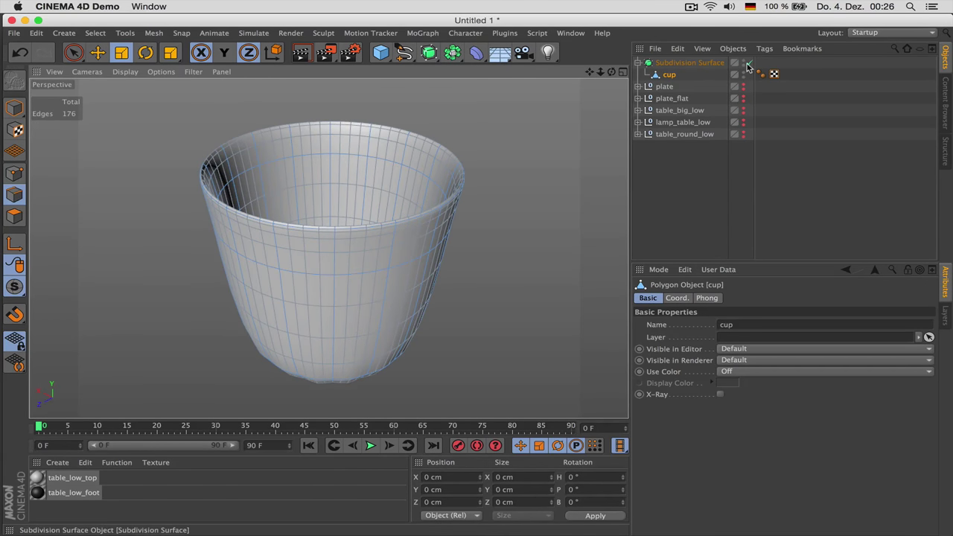
{"action": "key", "text": "u"}
{"action": "key", "text": "l"}
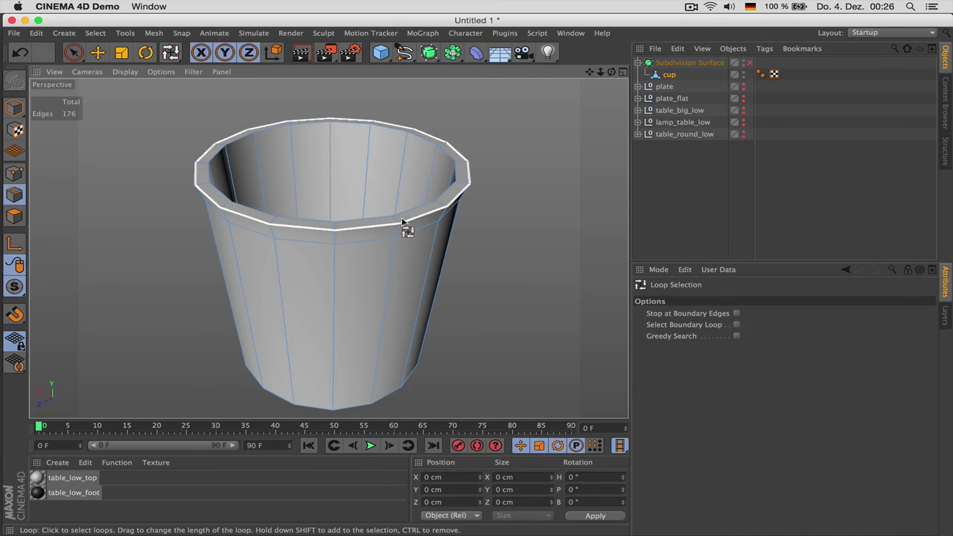
{"action": "left_click", "coordinate": [463, 171]}
{"action": "key", "text": "e"}
{"action": "left_click_drag", "start_coordinate": [333, 89], "coordinate": [331, 94]}
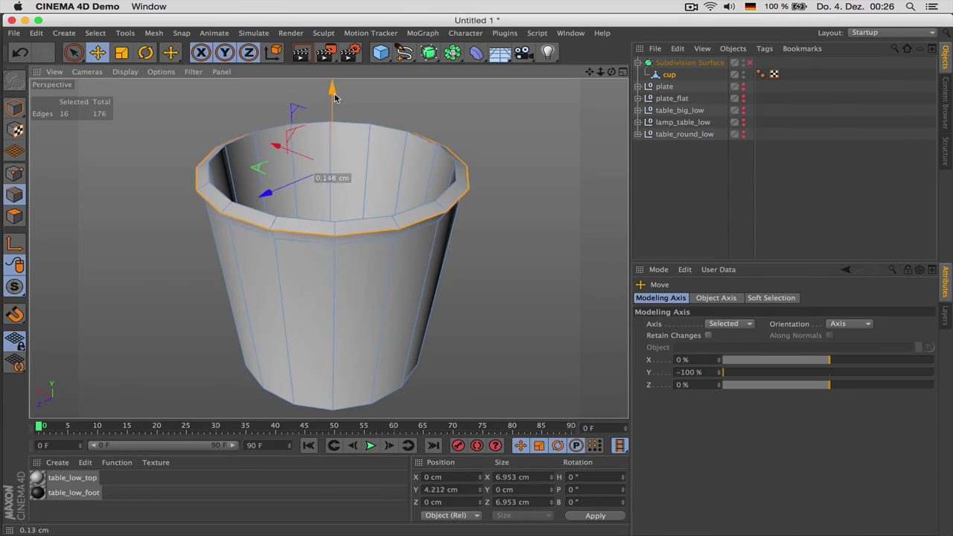
{"action": "left_click", "coordinate": [749, 63]}
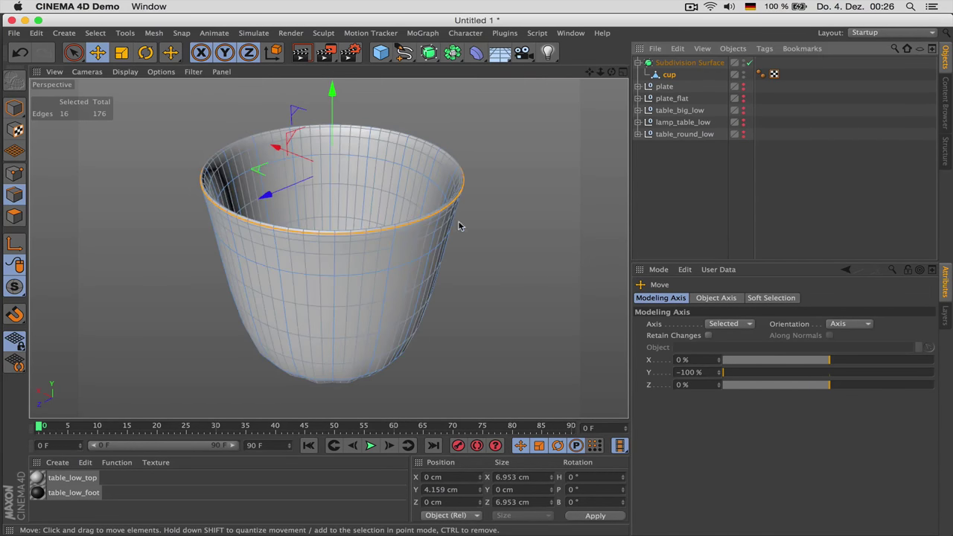
Compare the cup's rim with the reference photo and ring-select the short edges crossing the rim.
{"action": "left_click_drag", "start_coordinate": [405, 249], "coordinate": [494, 269], "text": "alt"}
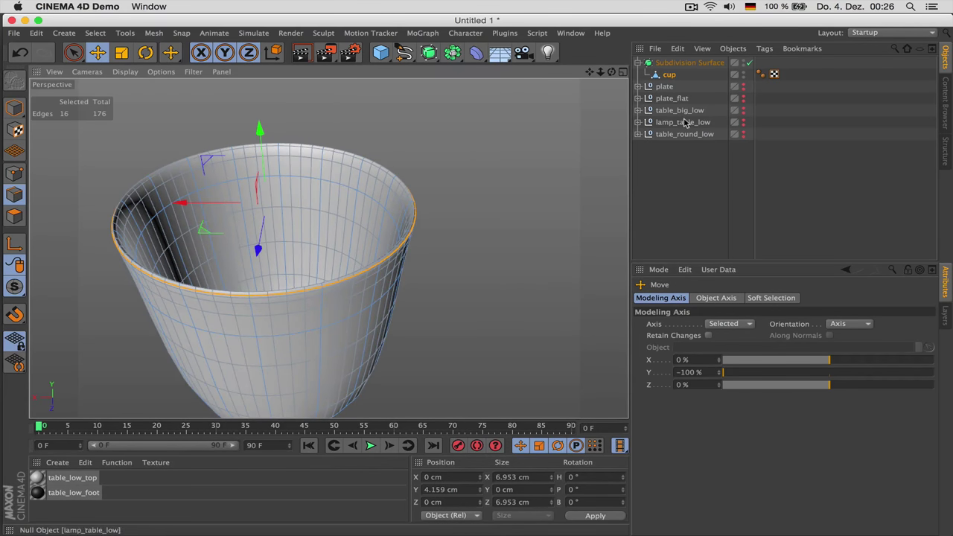
{"action": "key", "text": "super+Tab"}
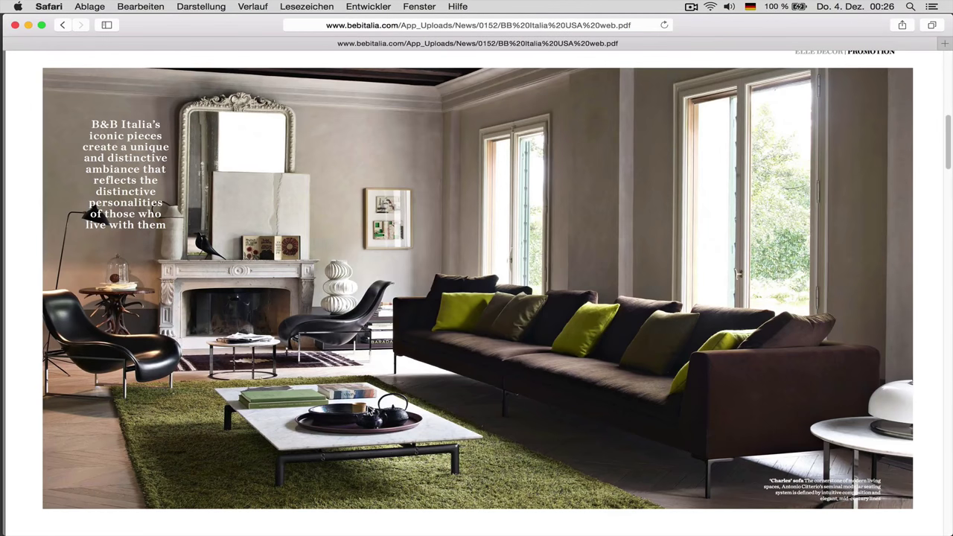
{"action": "key", "text": "super+Tab"}
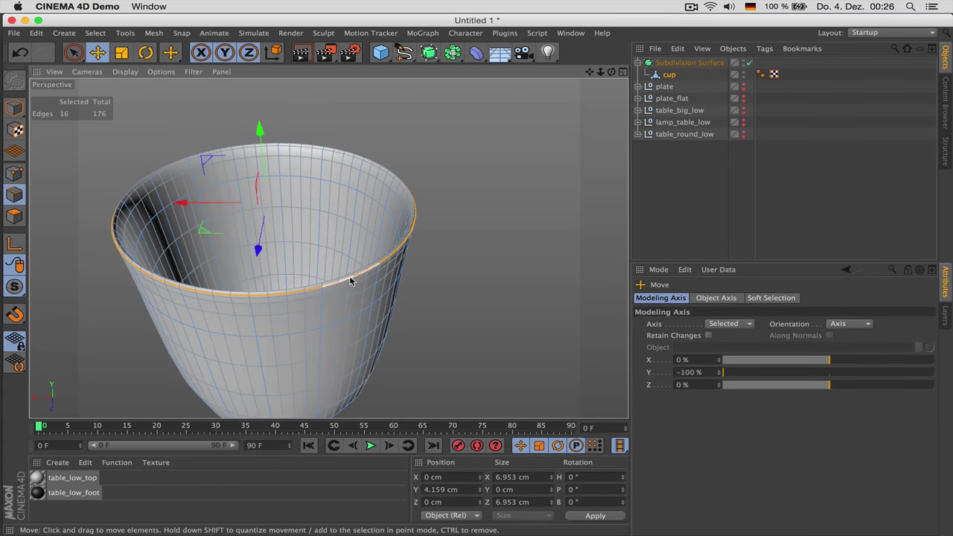
{"action": "key", "text": "u"}
{"action": "key", "text": "b"}
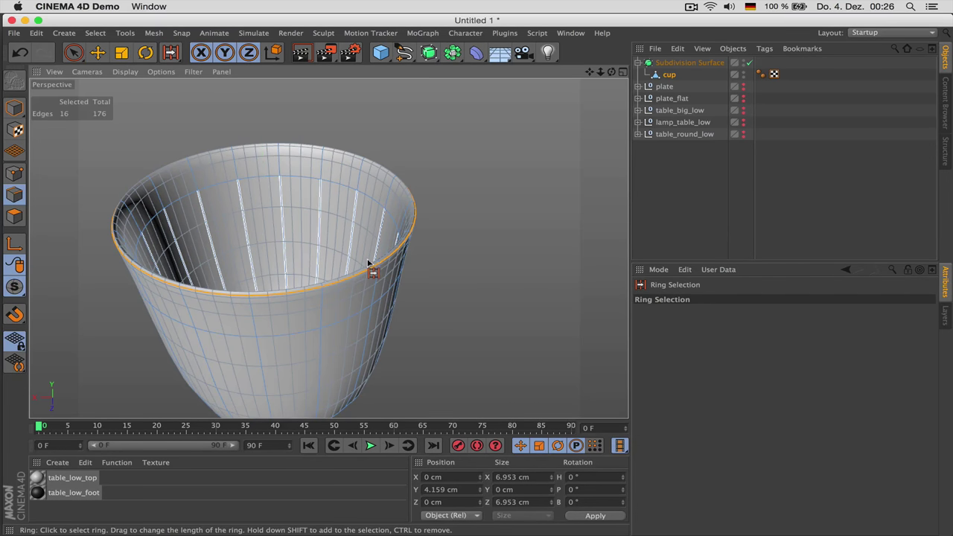
{"action": "left_click", "coordinate": [369, 262]}
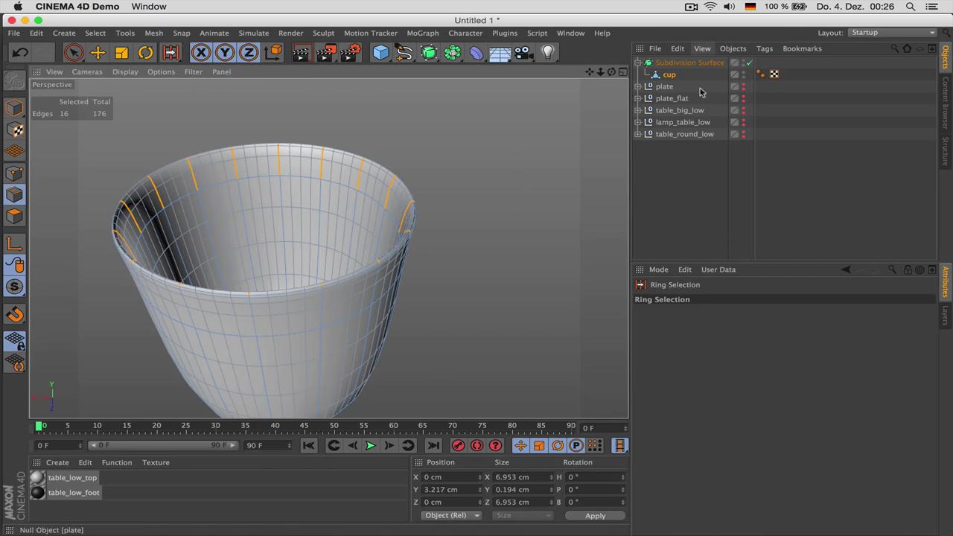
Turn off smoothing and Restrict to Selection, and knife an edge loop around the inner wall just below the rim.
{"action": "left_click", "coordinate": [750, 63]}
{"action": "left_click_drag", "start_coordinate": [452, 199], "coordinate": [436, 213], "text": "alt"}
{"action": "key", "text": "k"}
{"action": "key", "text": "l"}
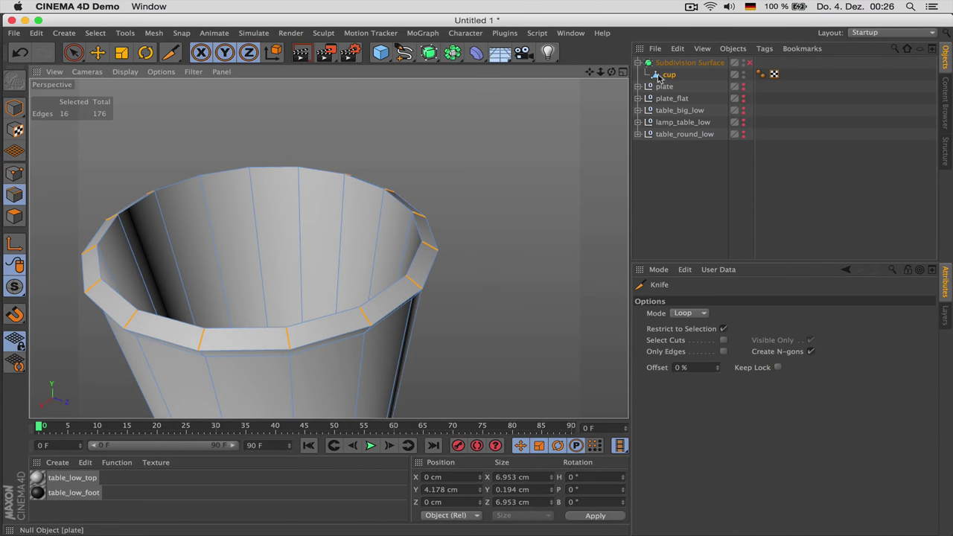
{"action": "left_click", "coordinate": [725, 330]}
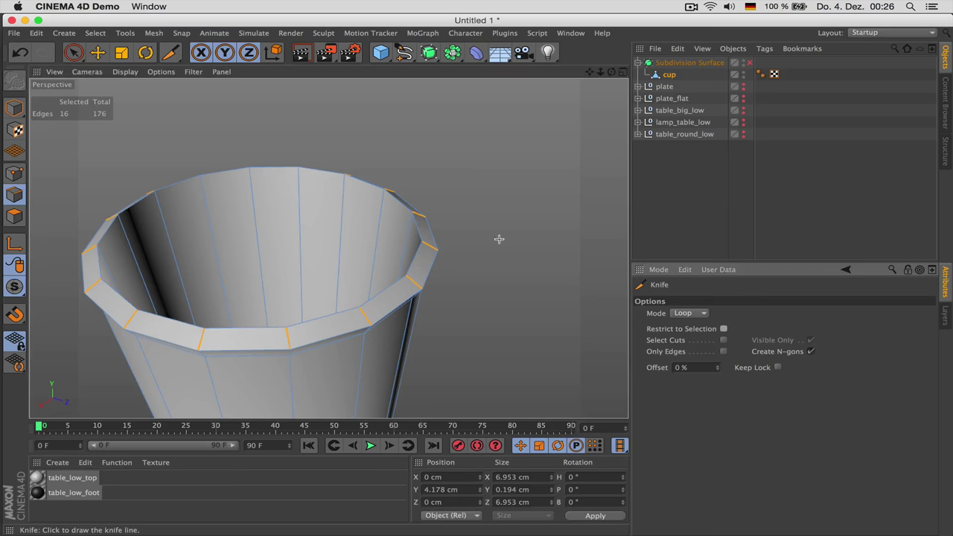
{"action": "left_click", "coordinate": [384, 202]}
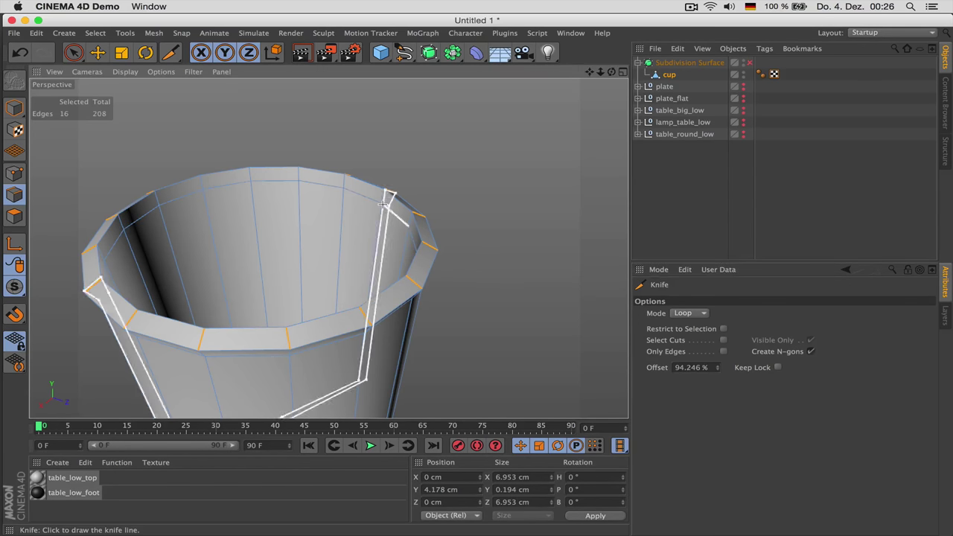
Turn smoothing back on and cut an edge loop along the top of the cup's rim at about 24% offset.
{"action": "left_click", "coordinate": [750, 63]}
{"action": "mouse_move", "coordinate": [329, 248]}
{"action": "left_mouse_down", "text": "alt"}
{"action": "mouse_move", "coordinate": [275, 212]}
{"action": "mouse_move", "coordinate": [328, 248]}
{"action": "left_mouse_up", "text": "alt"}
{"action": "scroll", "coordinate": [320, 199], "scroll_direction": "up", "scroll_amount": 3}
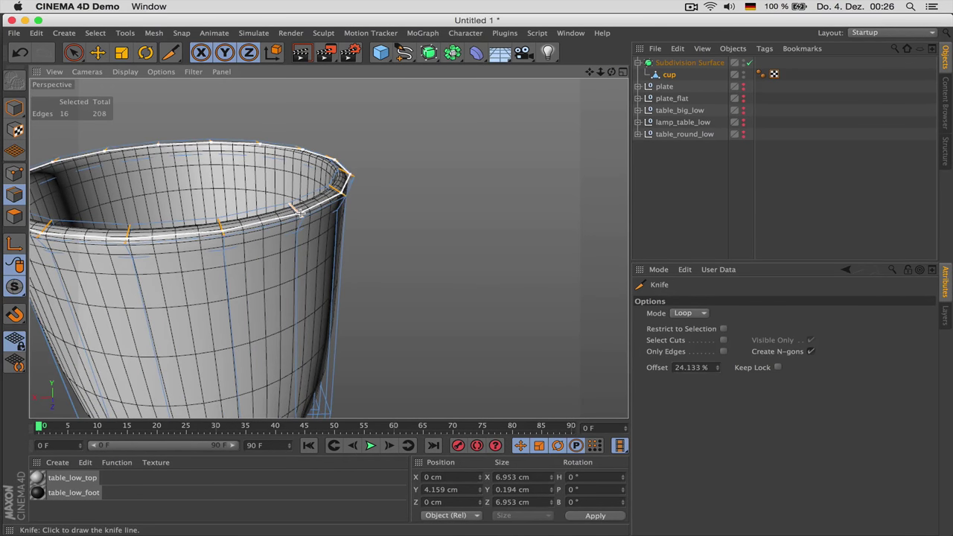
{"action": "left_click", "coordinate": [299, 212]}
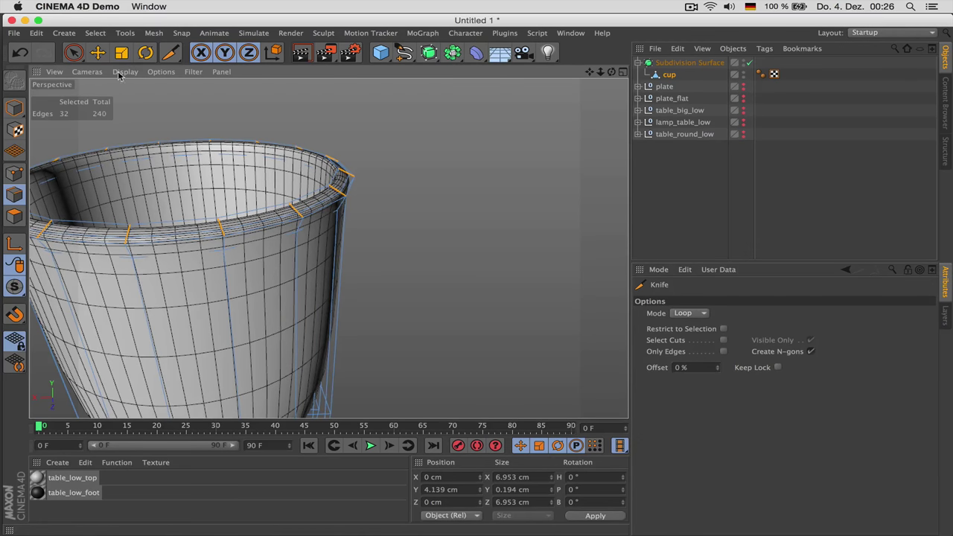
Loop-select the new edge on top of the cup's rim and raise it to about Y 4.29 cm.
{"action": "left_click", "coordinate": [74, 53]}
{"action": "key", "text": "u"}
{"action": "key", "text": "l"}
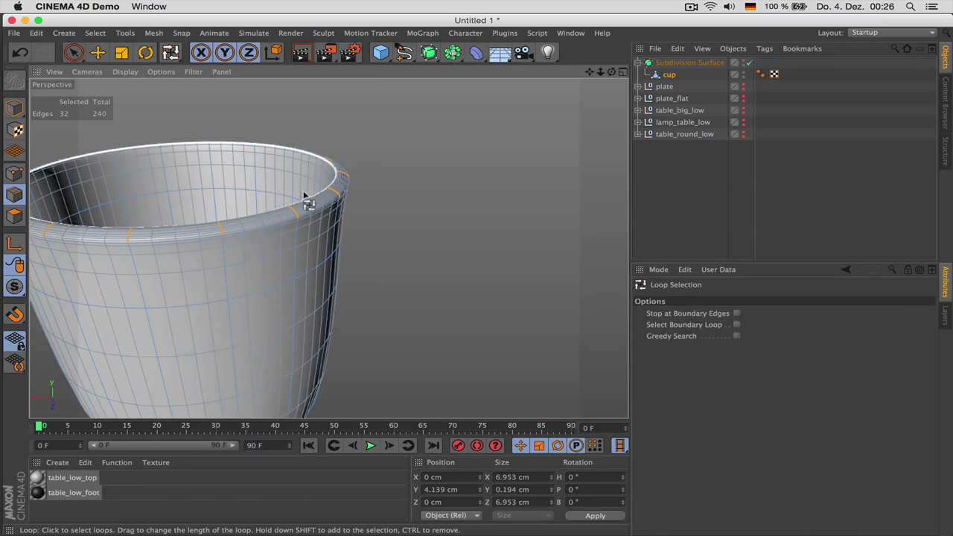
{"action": "left_click", "coordinate": [304, 208]}
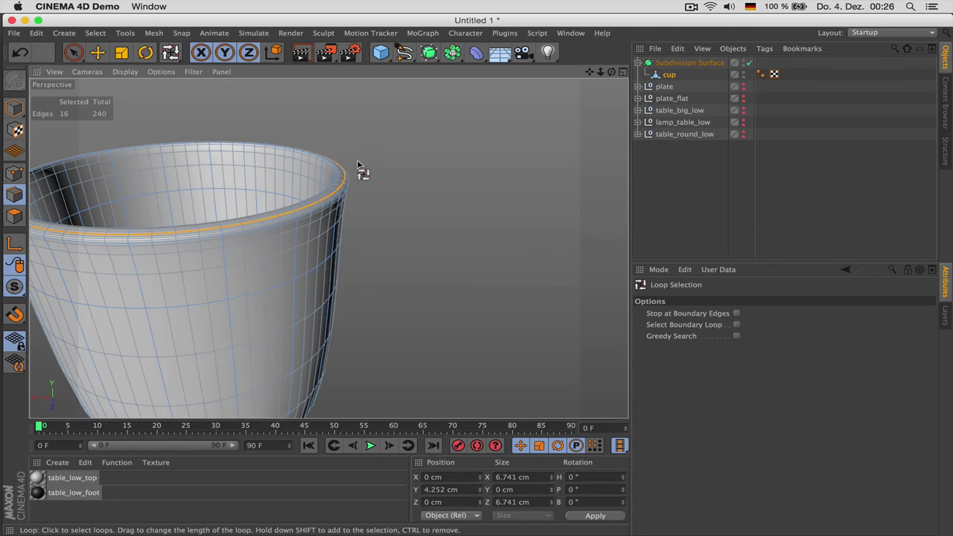
{"action": "key", "text": "e"}
{"action": "left_click_drag", "start_coordinate": [169, 95], "coordinate": [170, 92]}
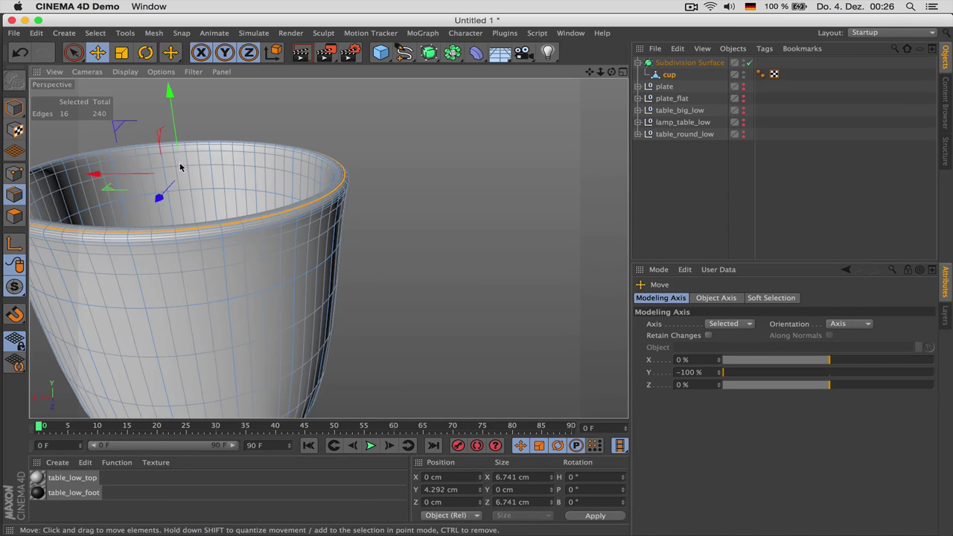
Lock the Y axis and slightly scale the selected edge loop on the cup's rim in X and Z.
{"action": "key", "text": "t"}
{"action": "key", "text": "y"}
{"action": "left_click_drag", "start_coordinate": [423, 132], "coordinate": [428, 132]}
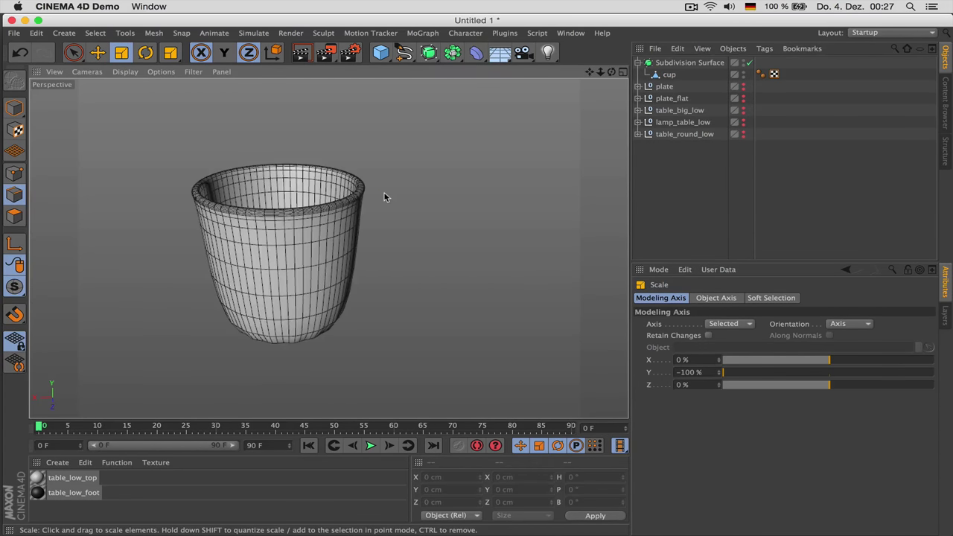
Switch the viewport line display to isoparms and compare the cup with the reference photo.
{"action": "key", "text": "n"}
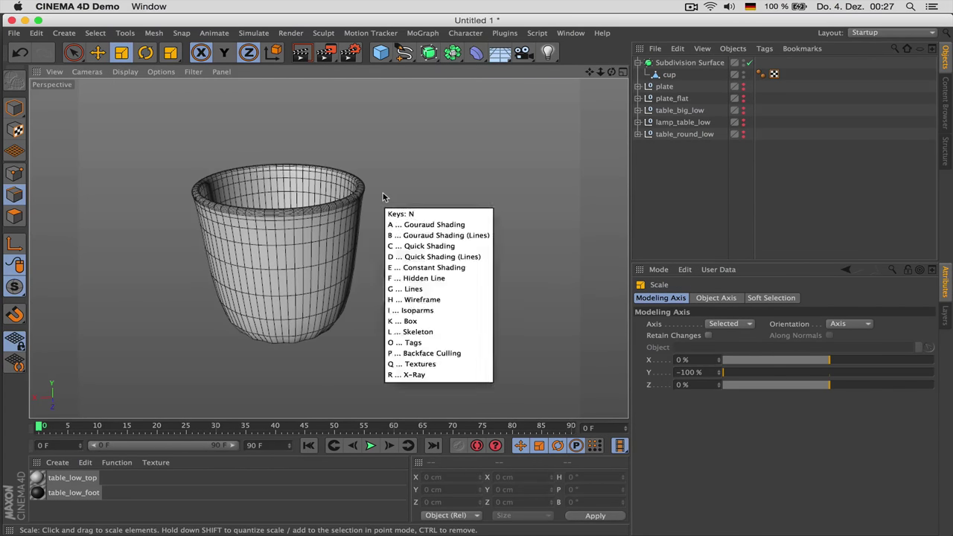
{"action": "key", "text": "i"}
{"action": "key", "text": "super+Tab"}
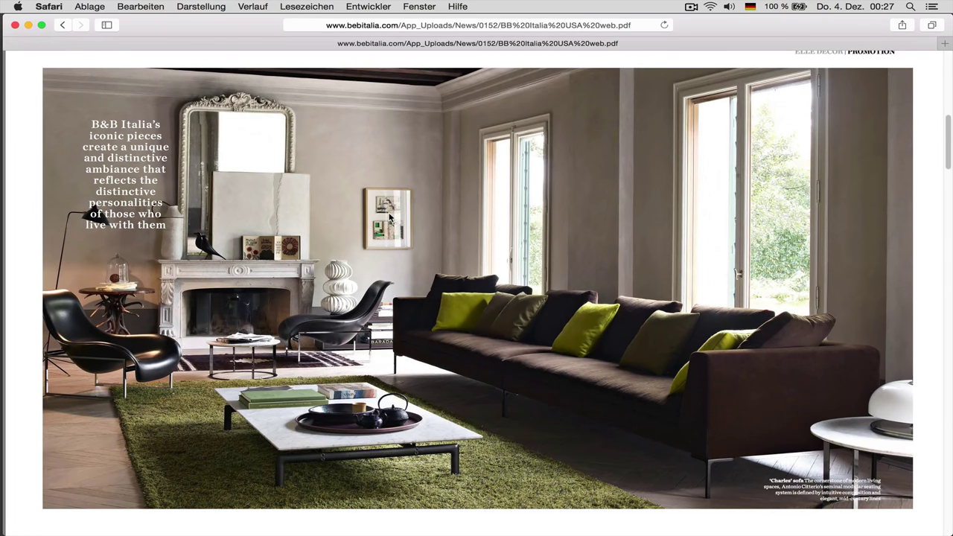
{"action": "key", "text": "super+Tab"}
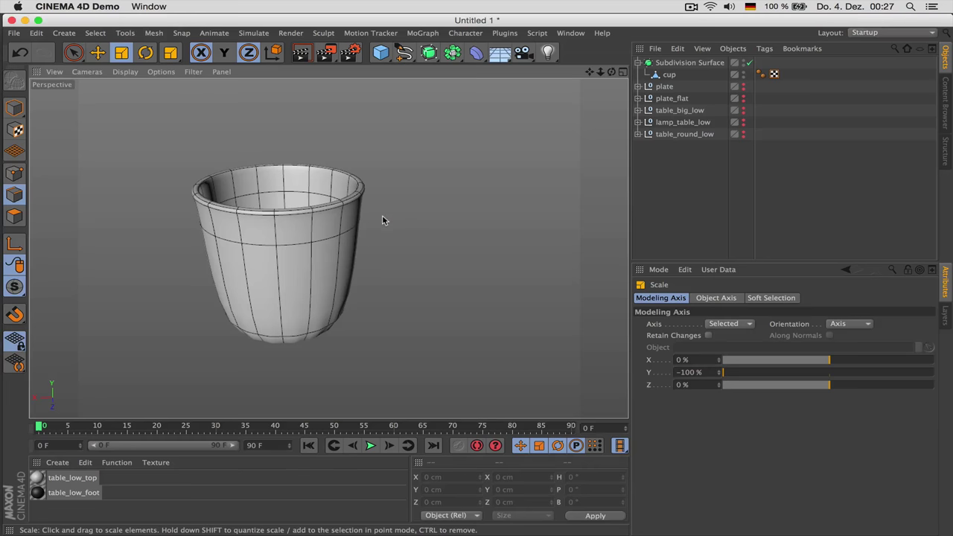
Add a null named "cup" and place the cup's Subdivision Surface inside it.
{"action": "left_click", "coordinate": [405, 52]}
{"action": "left_click", "coordinate": [406, 68]}
{"action": "double_click", "coordinate": [665, 63]}
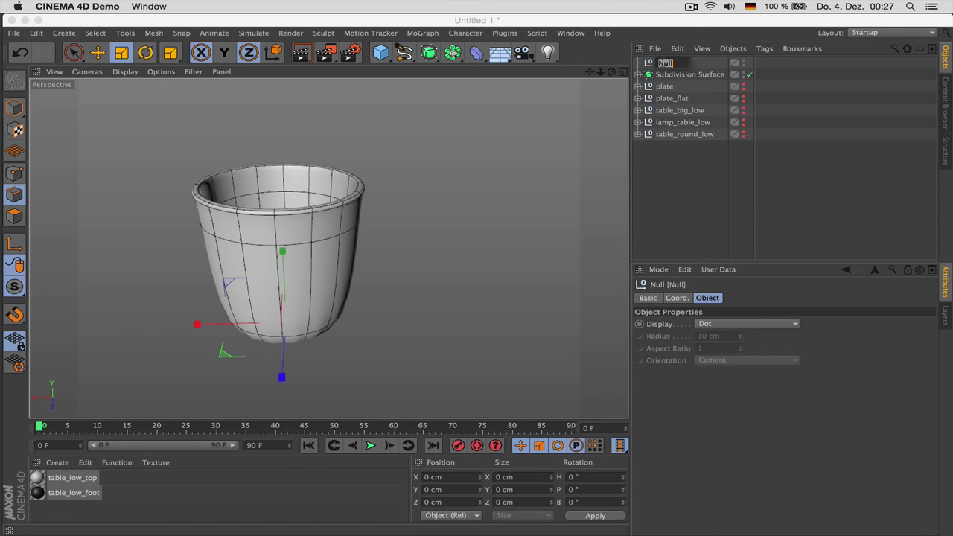
{"action": "key", "text": "Return"}
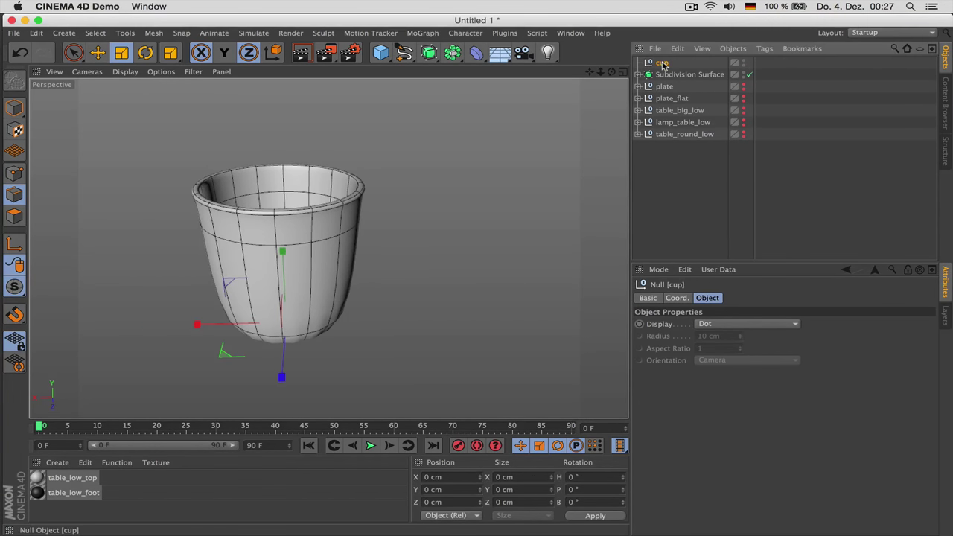
{"action": "left_click_drag", "start_coordinate": [698, 74], "coordinate": [662, 64]}
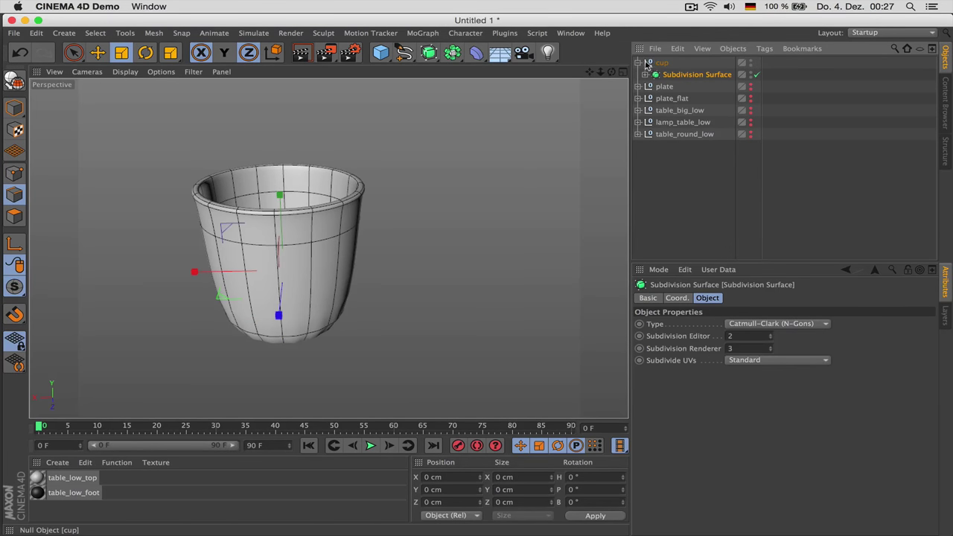
{"action": "left_click", "coordinate": [672, 142]}
Check the reference photo for the next object and hide the cup group in the viewport.
{"action": "key", "text": "super+Tab"}
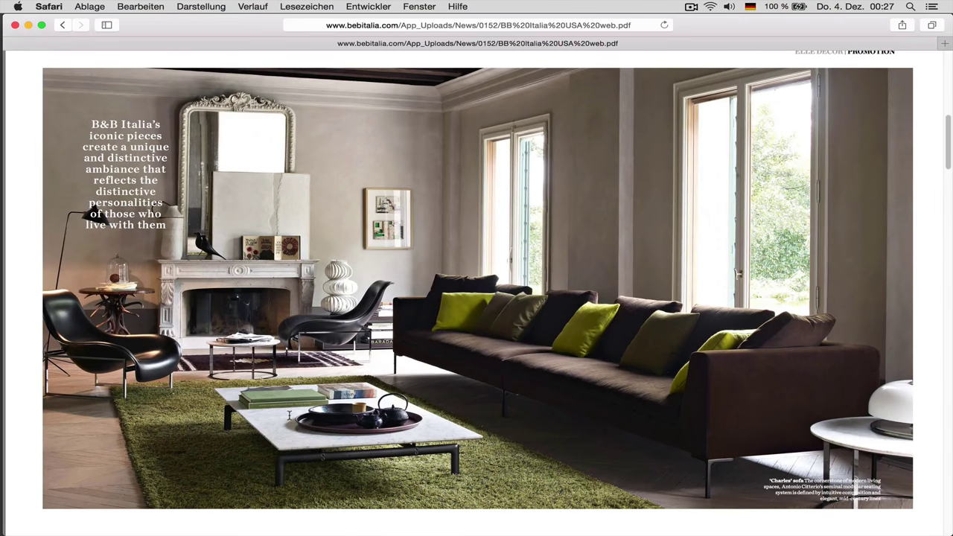
{"action": "key", "text": "super+Tab"}
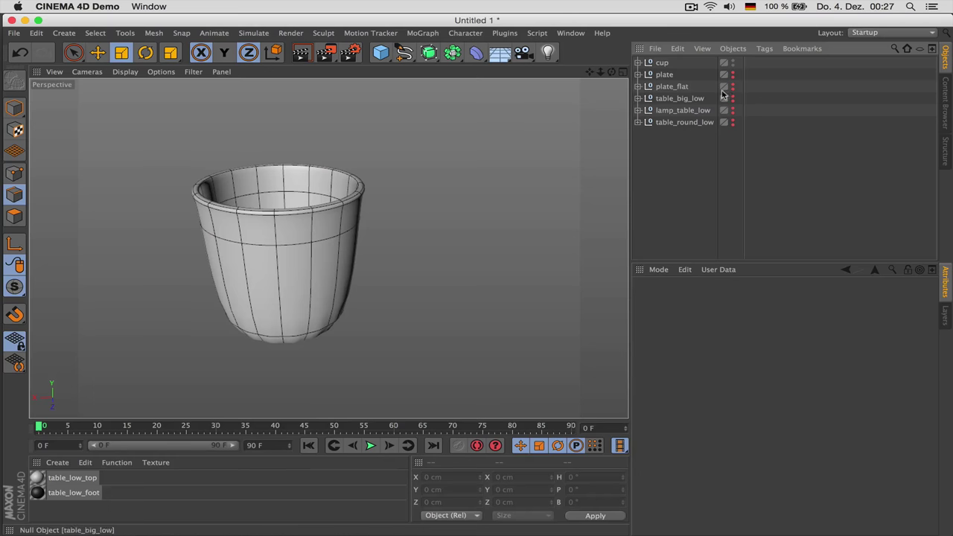
{"action": "left_click", "coordinate": [733, 63]}
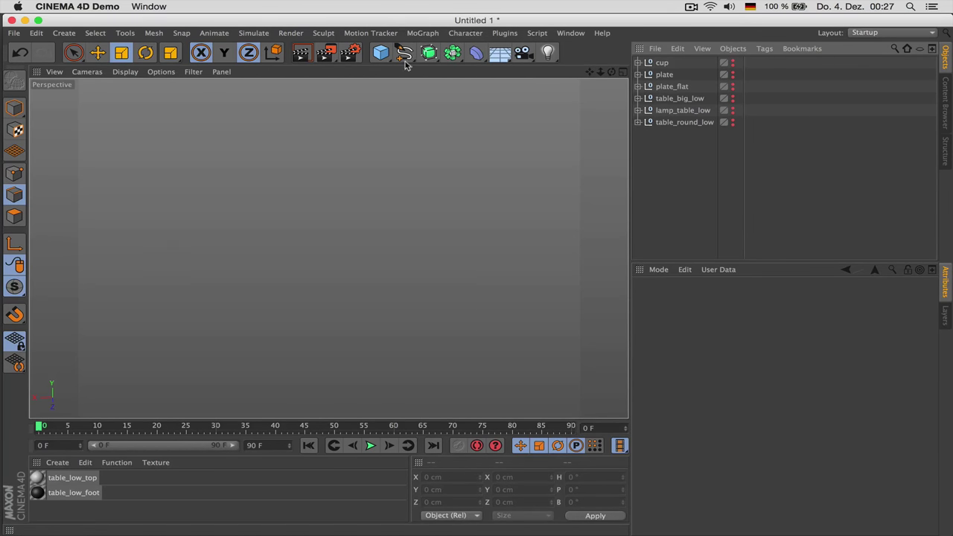
Add a cube and size it to 30 cm in X, 2 cm in Y and 20 cm in Z.
{"action": "left_click", "coordinate": [381, 53]}
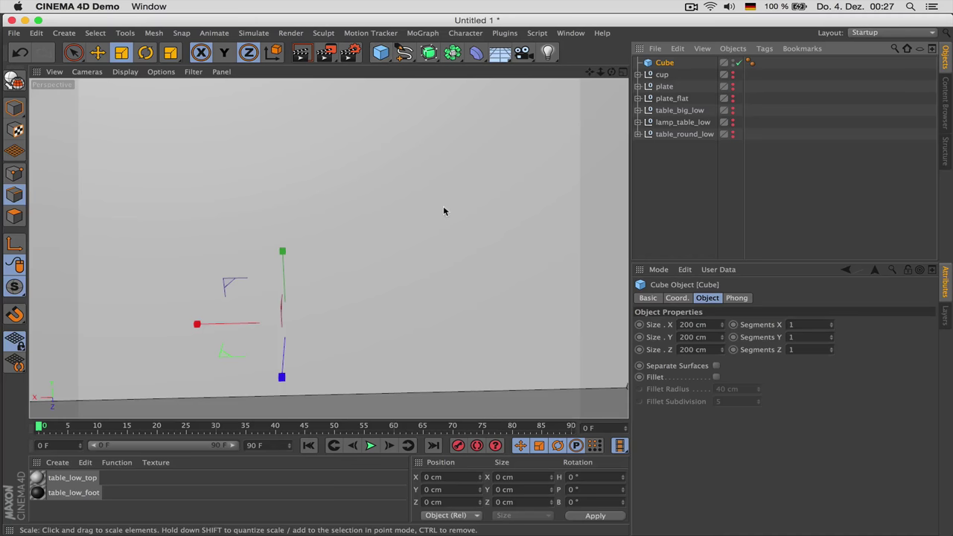
{"action": "left_click", "coordinate": [693, 325]}
{"action": "type", "text": "30"}
{"action": "key", "text": "Tab"}
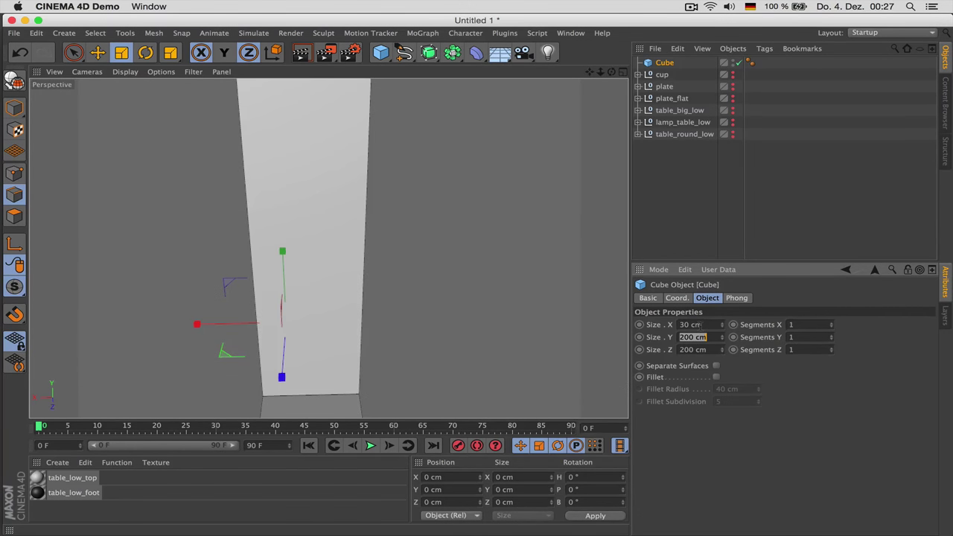
{"action": "type", "text": "2"}
{"action": "key", "text": "Return"}
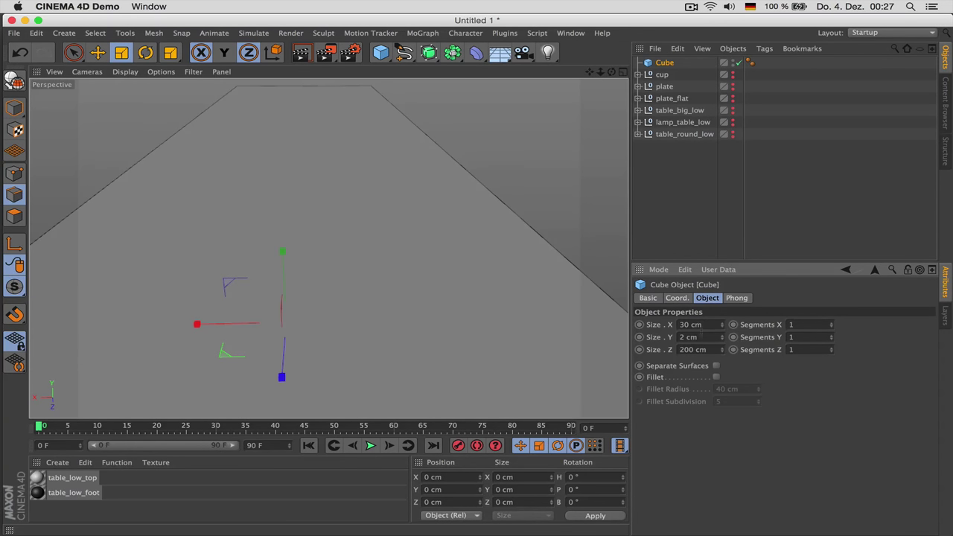
{"action": "left_click", "coordinate": [700, 350]}
{"action": "type", "text": "20"}
{"action": "key", "text": "Return"}
{"action": "scroll", "coordinate": [393, 211], "scroll_direction": "down", "scroll_amount": 5}
{"action": "left_click_drag", "start_coordinate": [308, 248], "coordinate": [415, 278], "text": "alt"}
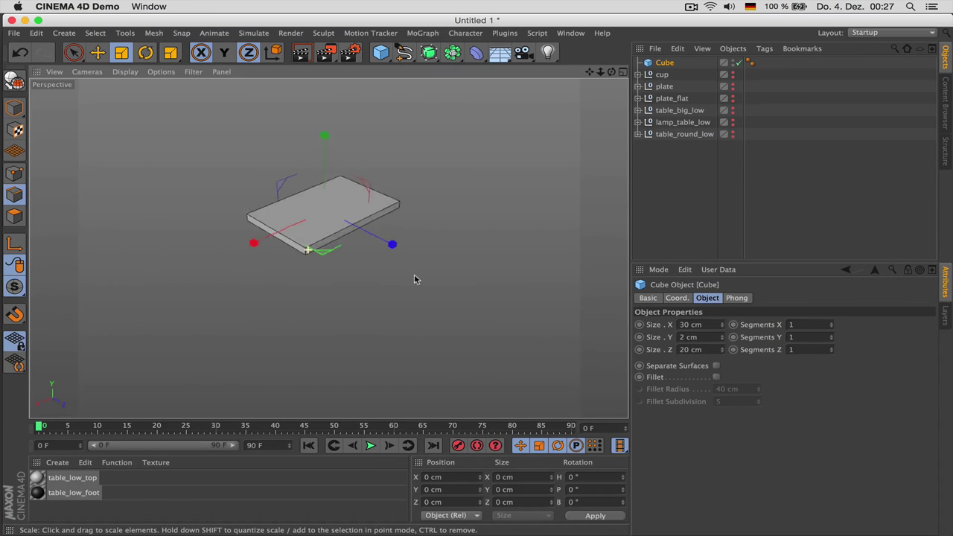
{"action": "right_click_drag", "start_coordinate": [261, 193], "coordinate": [311, 217], "text": "alt"}
{"action": "left_click_drag", "start_coordinate": [304, 257], "coordinate": [356, 254], "text": "alt"}
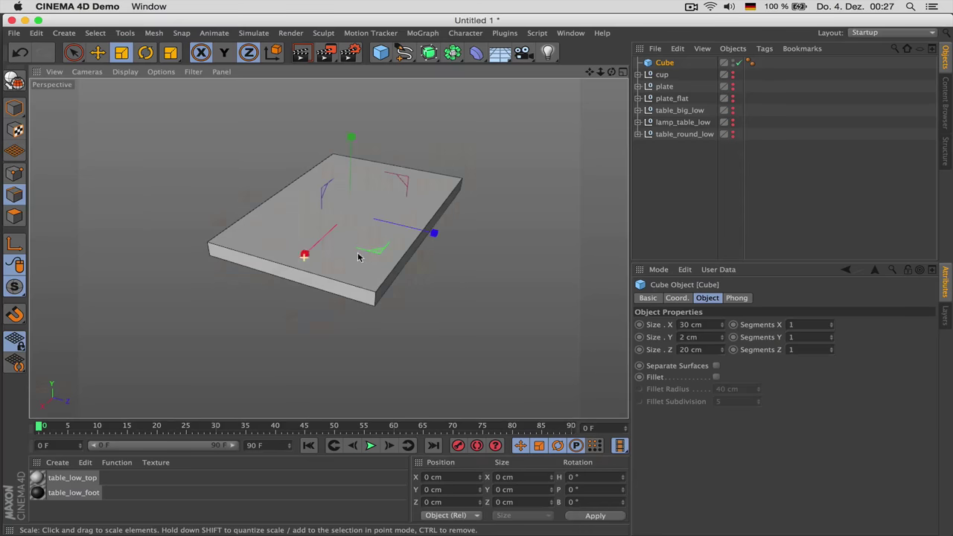
Using the reference photo as a guide, set the slab's Y segments to 3 and switch the viewport line display to wireframe.
{"action": "key", "text": "super+Tab"}
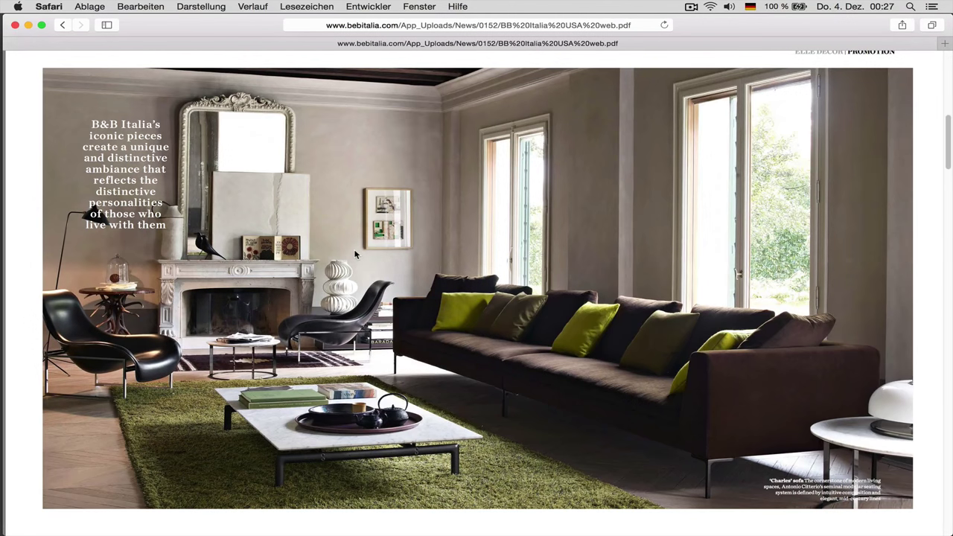
{"action": "key", "text": "super+Tab"}
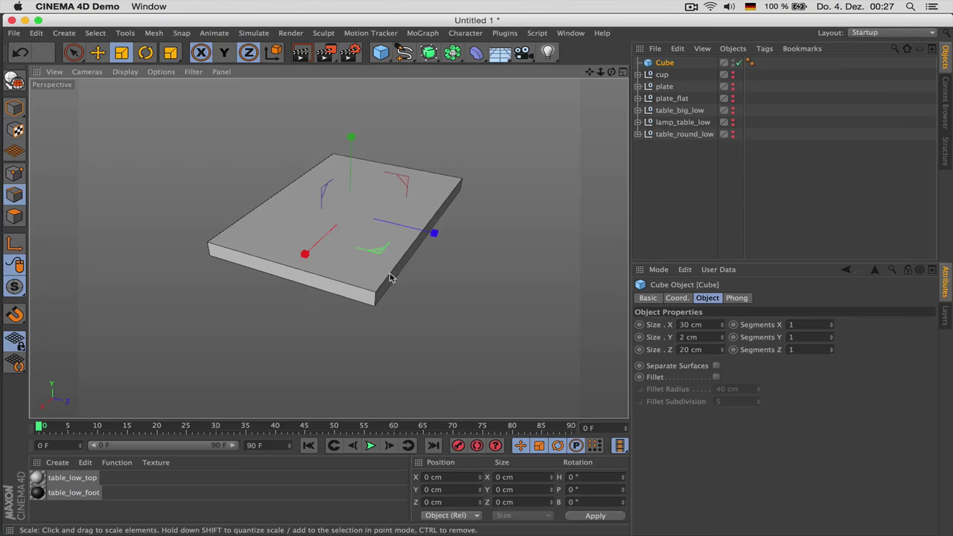
{"action": "right_click_drag", "start_coordinate": [392, 278], "coordinate": [415, 298], "text": "alt"}
{"action": "left_click_drag", "start_coordinate": [415, 298], "coordinate": [484, 295], "text": "alt"}
{"action": "left_click", "coordinate": [832, 337]}
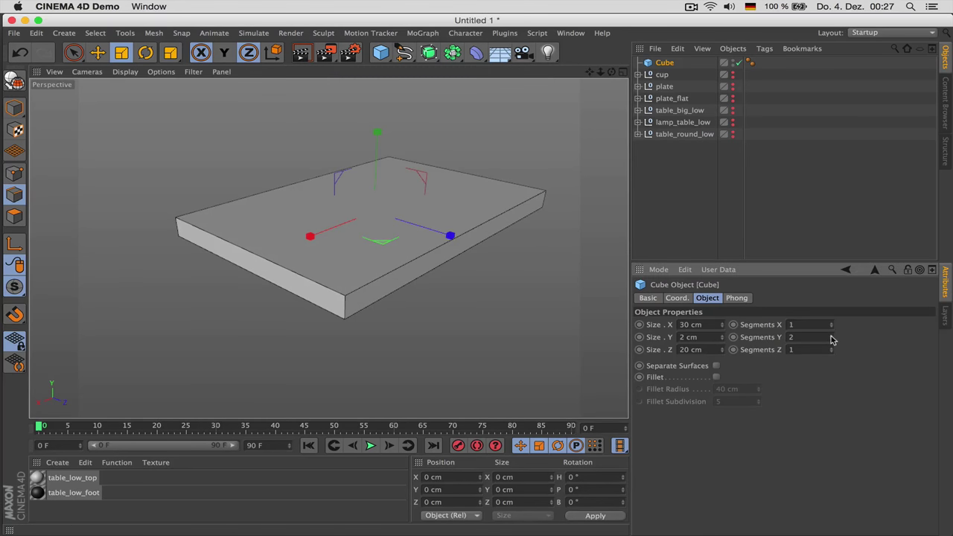
{"action": "left_click", "coordinate": [831, 337]}
{"action": "left_click", "coordinate": [125, 72]}
{"action": "left_click", "coordinate": [156, 194]}
{"action": "scroll", "coordinate": [401, 280], "scroll_direction": "up", "scroll_amount": 3}
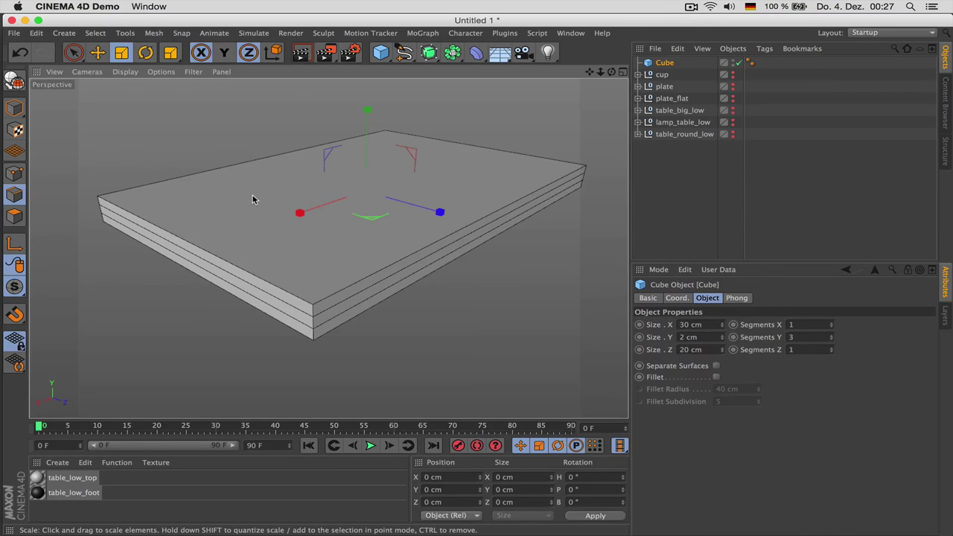
Make the slab editable, loop-select the middle band of side polygons and move it to about Z 0.18 cm.
{"action": "key", "text": "c"}
{"action": "key", "text": "Return"}
{"action": "key", "text": "u"}
{"action": "key", "text": "l"}
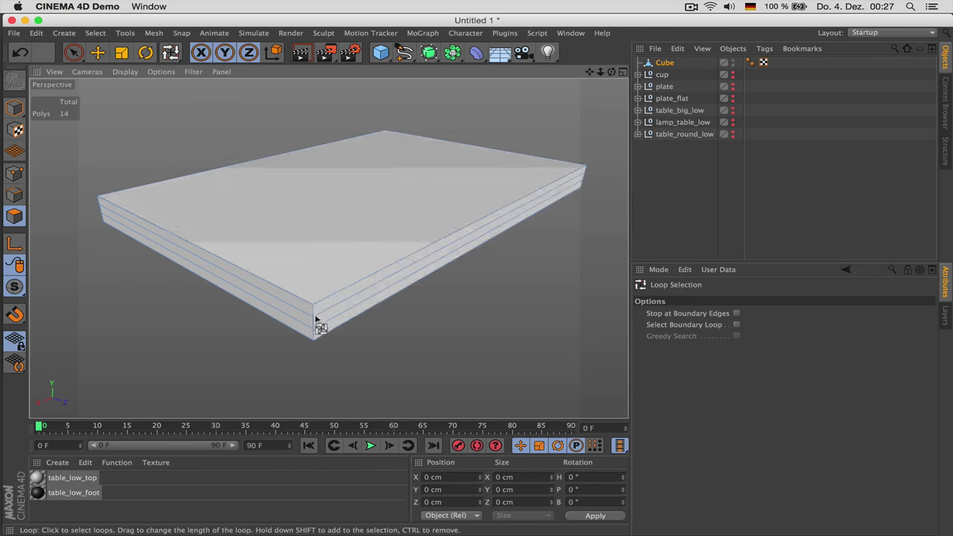
{"action": "left_click", "coordinate": [305, 319]}
{"action": "key", "text": "e"}
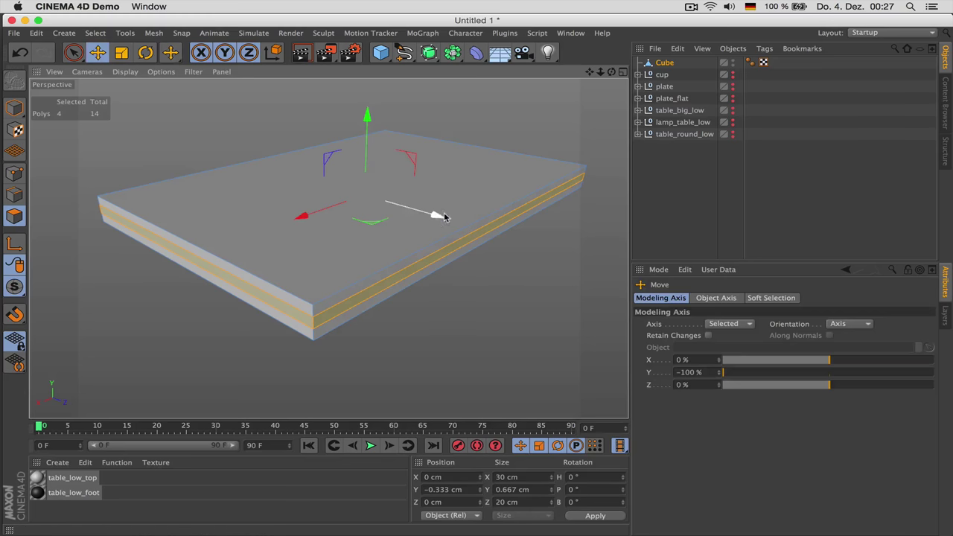
{"action": "left_click_drag", "start_coordinate": [440, 216], "coordinate": [438, 218]}
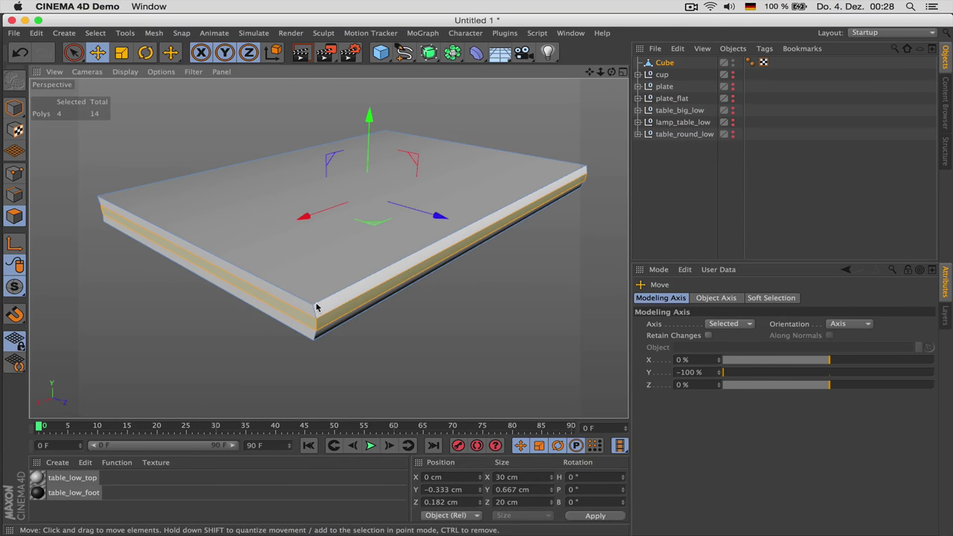
Set the Knife to Plane mode in edge mode and turn off Create N-gons.
{"action": "key", "text": "k"}
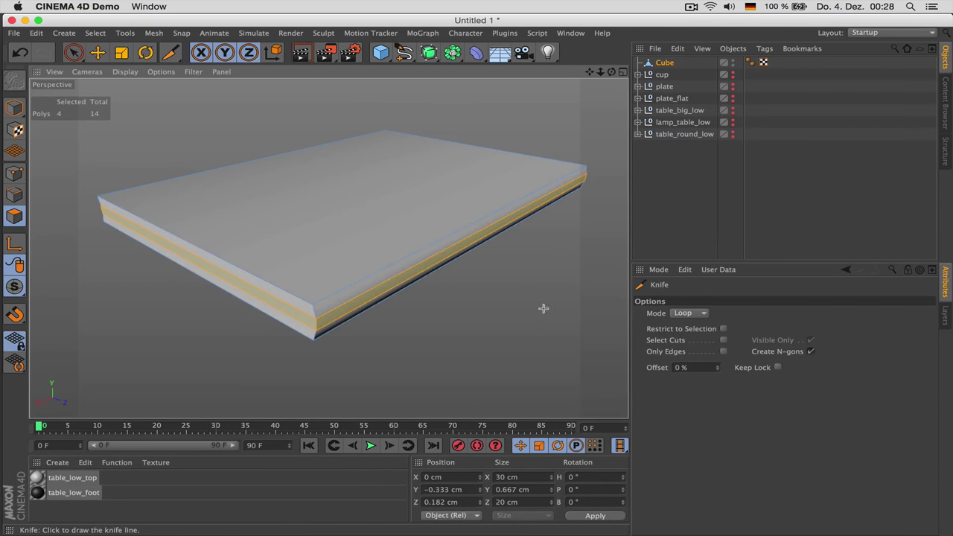
{"action": "left_click", "coordinate": [701, 313]}
{"action": "left_click", "coordinate": [686, 351]}
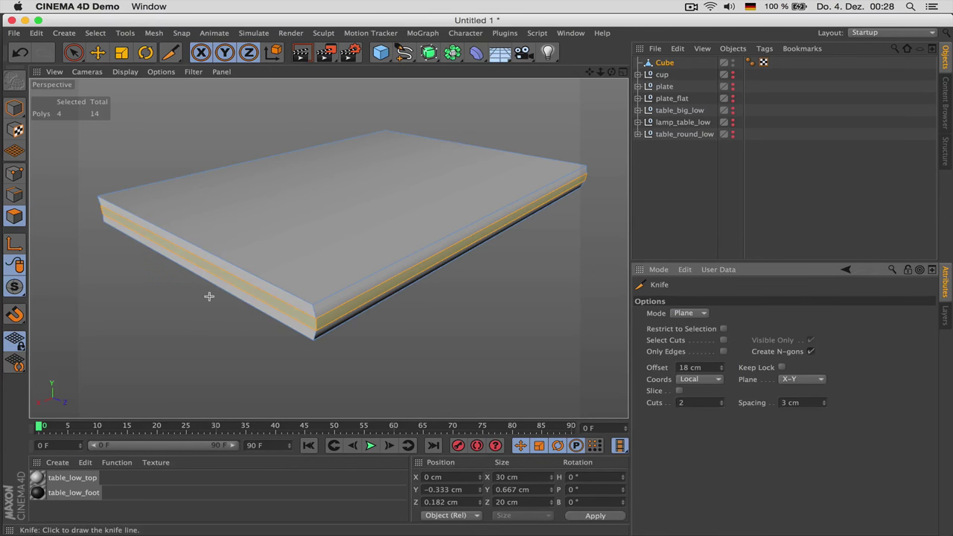
{"action": "left_click", "coordinate": [14, 195]}
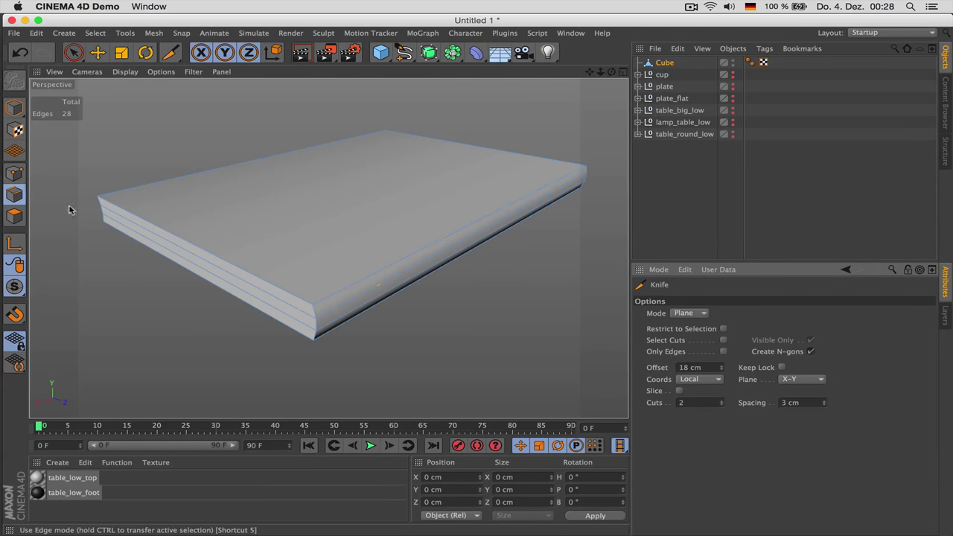
{"action": "left_click", "coordinate": [318, 295]}
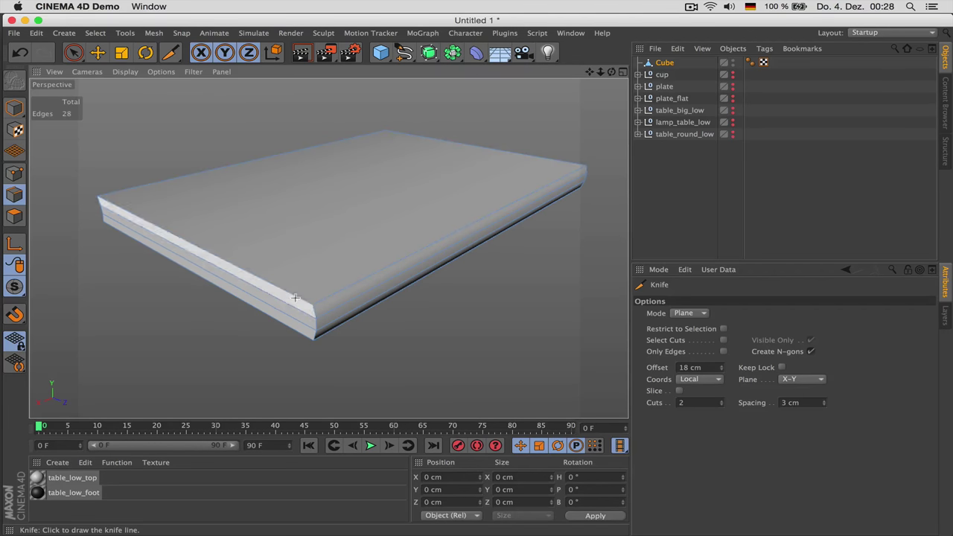
{"action": "left_click", "coordinate": [810, 351]}
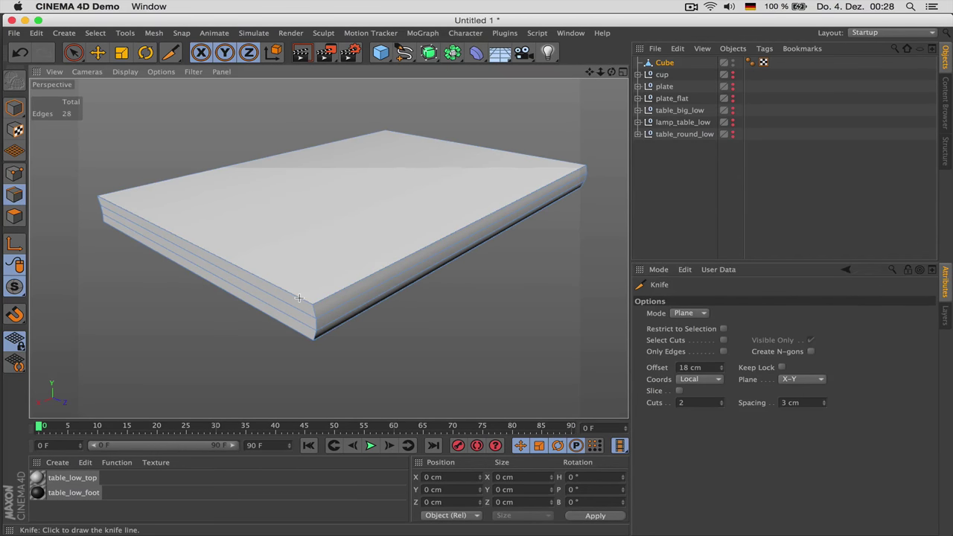
{"action": "key", "text": "Return"}
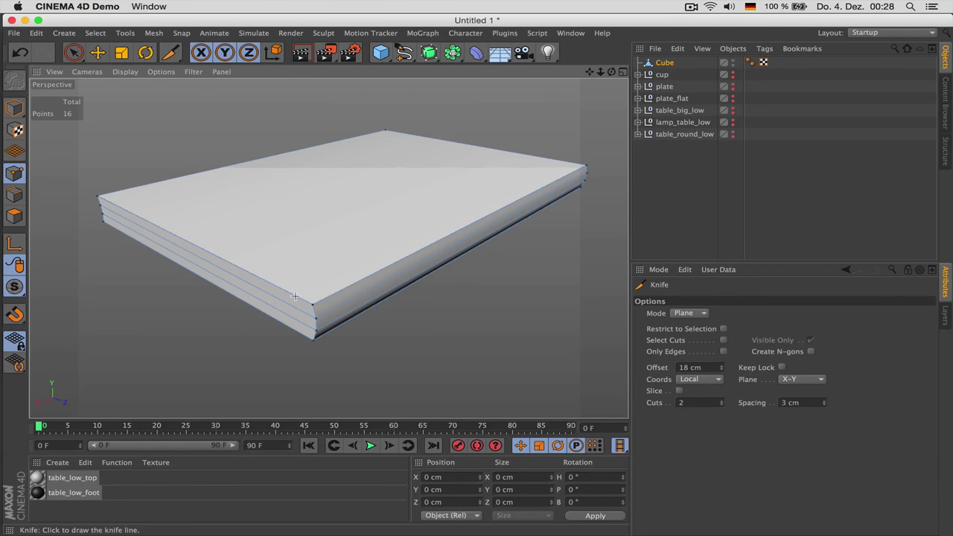
{"action": "left_click", "coordinate": [14, 195]}
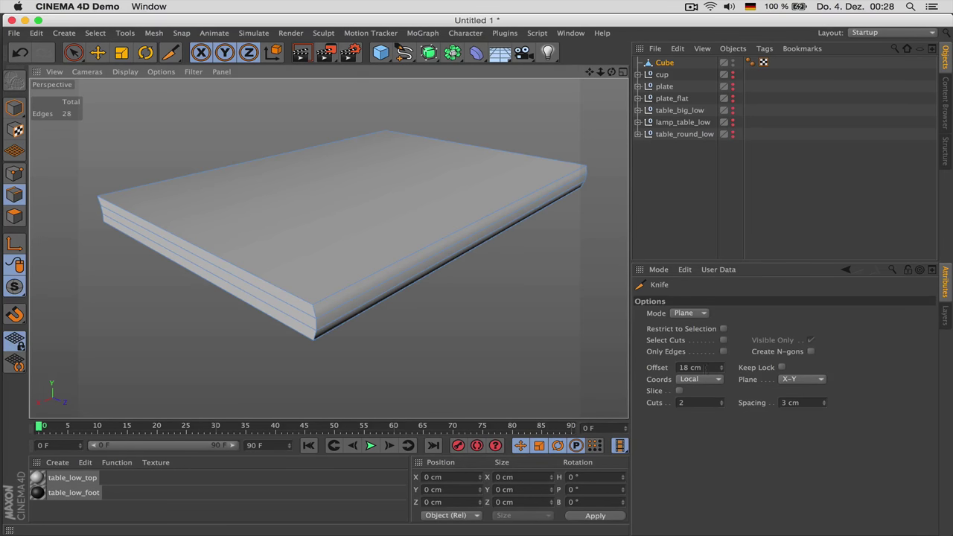
Set the Knife offset to 0 cm and spacing to 0.3 cm, and make two X-Y plane cuts beside the slab's curved spine.
{"action": "double_click", "coordinate": [700, 367]}
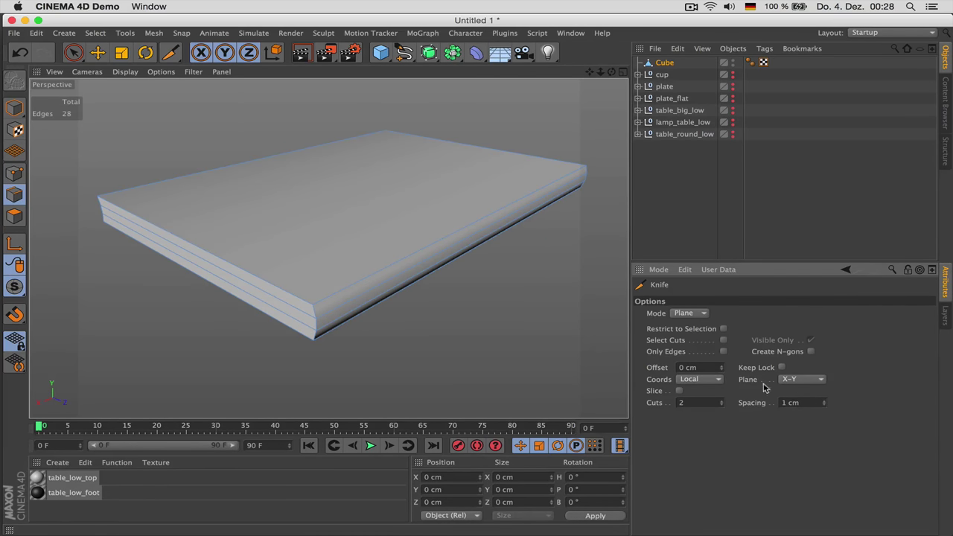
{"action": "left_click", "coordinate": [810, 403]}
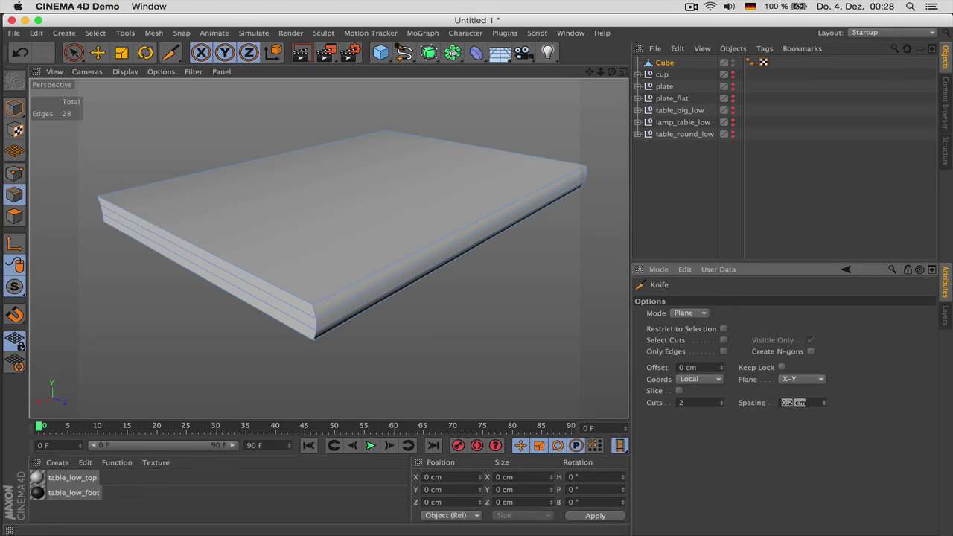
{"action": "key", "text": "Return"}
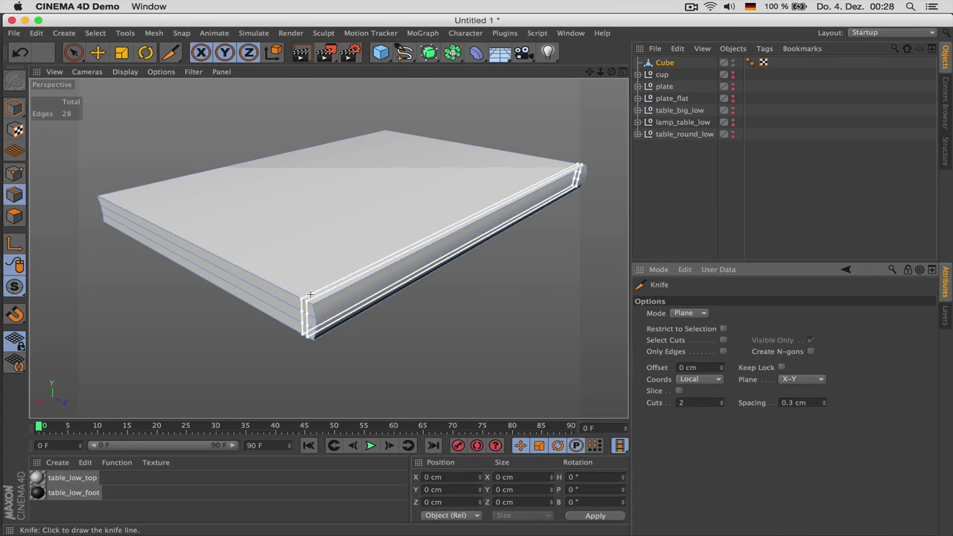
{"action": "left_click", "coordinate": [309, 295]}
{"action": "scroll", "coordinate": [294, 287], "scroll_direction": "up", "scroll_amount": 2}
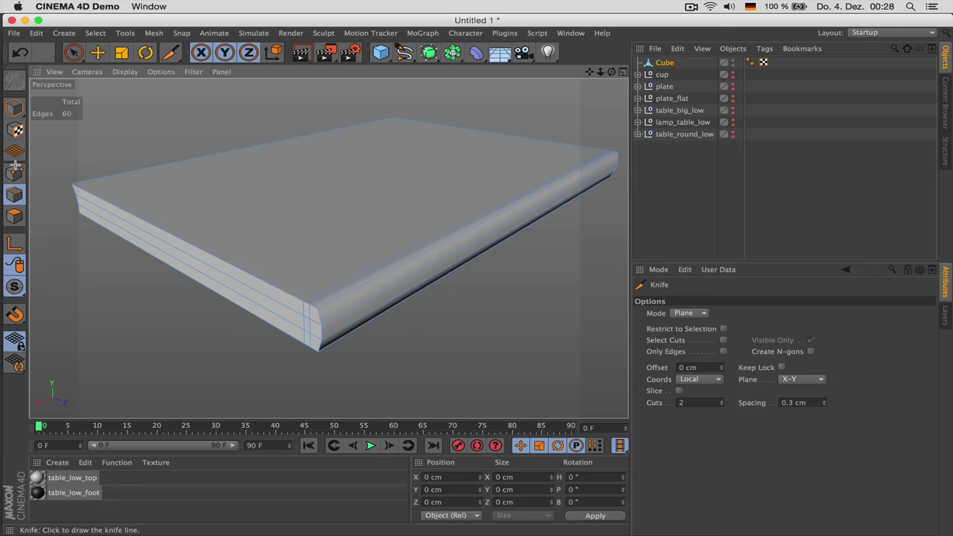
Try scaling down the Y size of the looped polygon strip between the two spine cuts, checking the groove against the reference photo.
{"action": "left_click", "coordinate": [73, 51]}
{"action": "left_click", "coordinate": [15, 216]}
{"action": "double_click", "coordinate": [310, 304]}
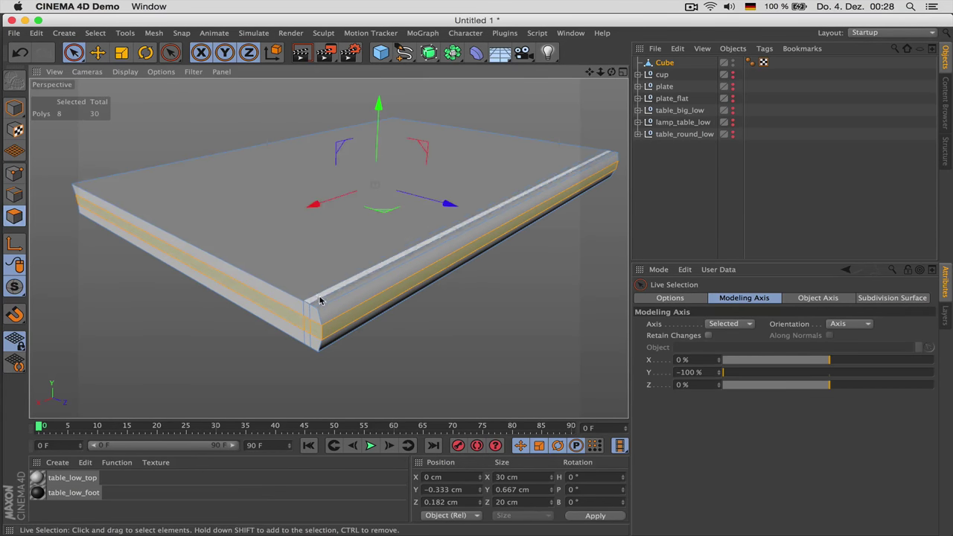
{"action": "key", "text": "u"}
{"action": "key", "text": "l"}
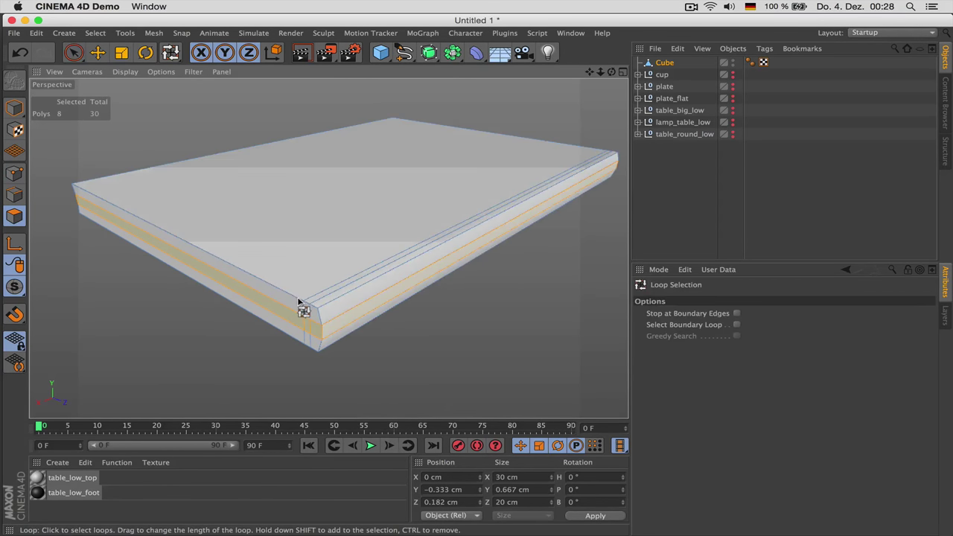
{"action": "left_click", "coordinate": [422, 232]}
{"action": "key", "text": "t"}
{"action": "key", "text": "y"}
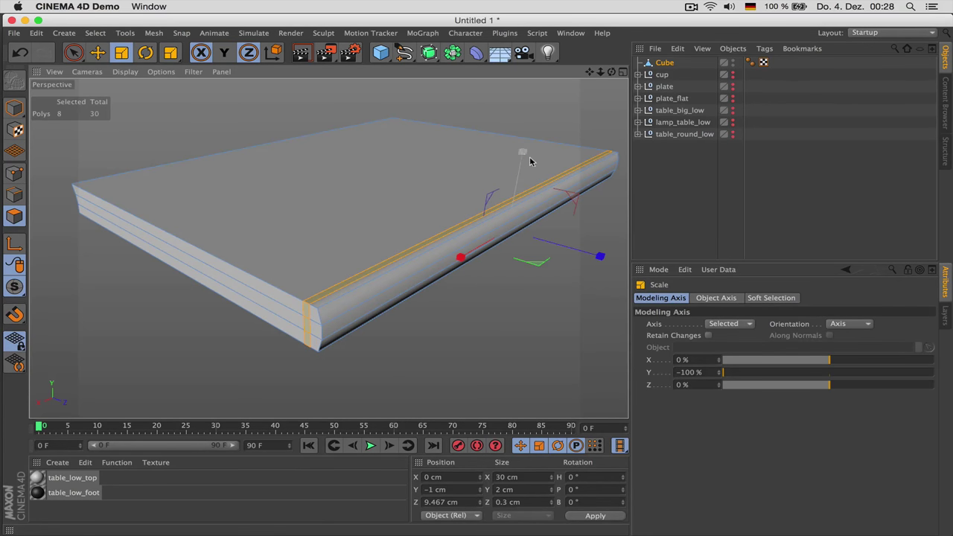
{"action": "left_click_drag", "start_coordinate": [525, 155], "coordinate": [524, 163]}
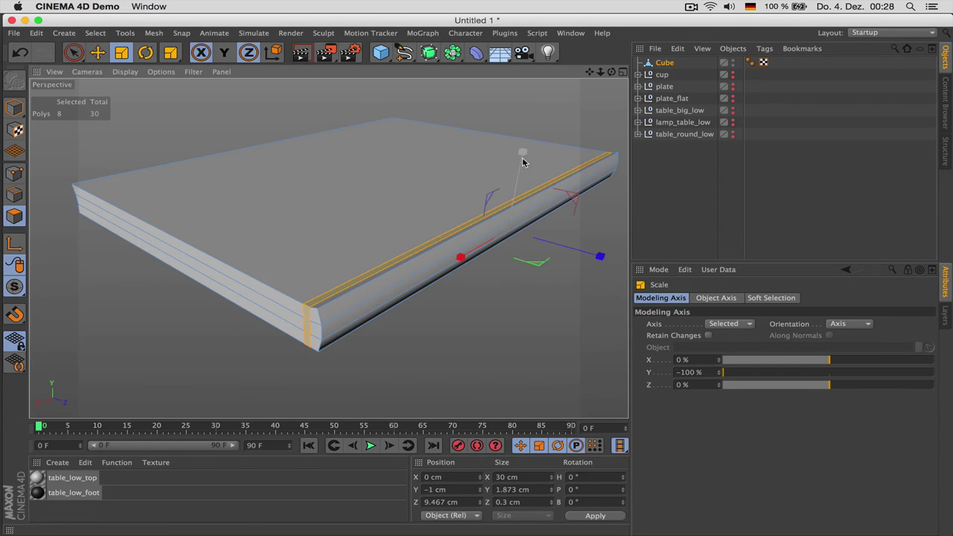
{"action": "key", "text": "super+Tab"}
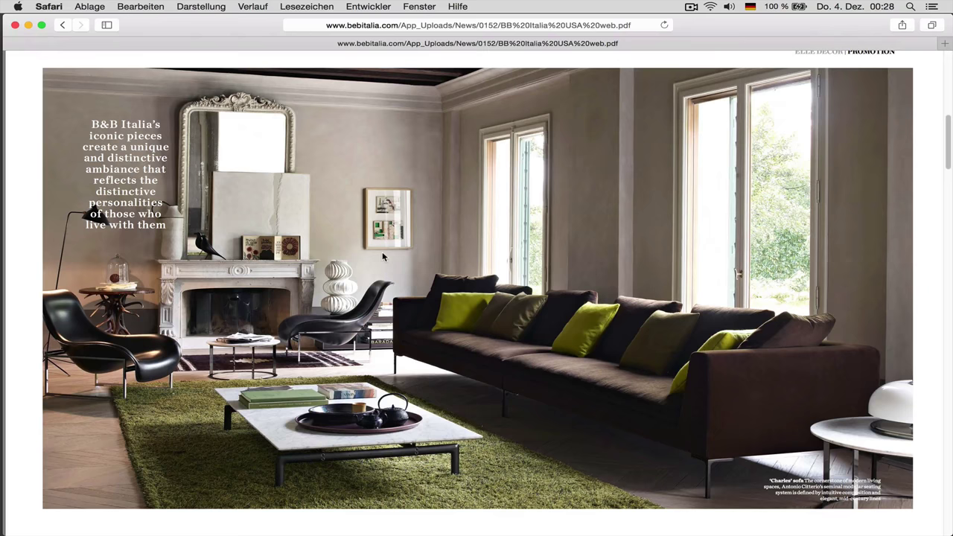
{"action": "key", "text": "super+Tab"}
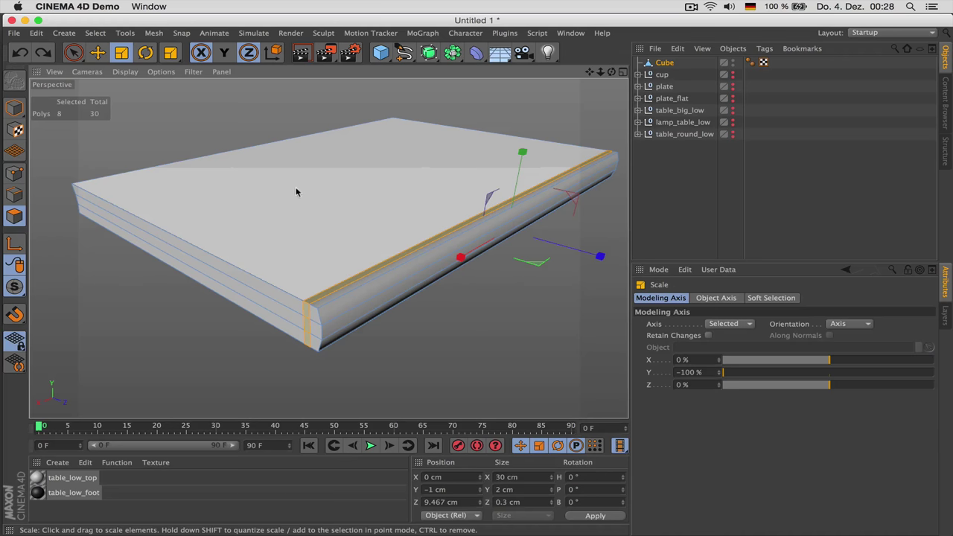
Loop-select the polygon band that runs around the book's covers, spine and fore-edge.
{"action": "left_click_drag", "start_coordinate": [297, 235], "coordinate": [376, 240], "text": "alt"}
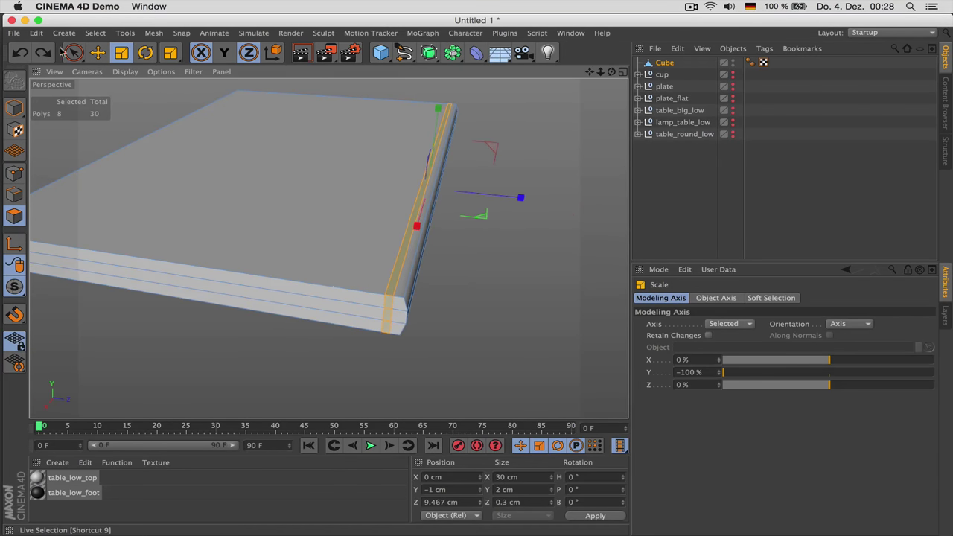
{"action": "left_click", "coordinate": [77, 54]}
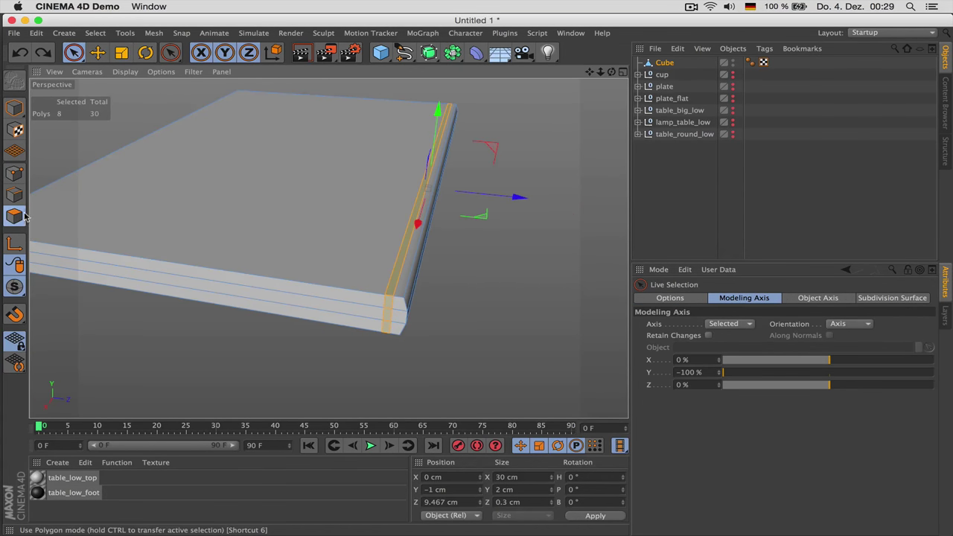
{"action": "left_click", "coordinate": [396, 331]}
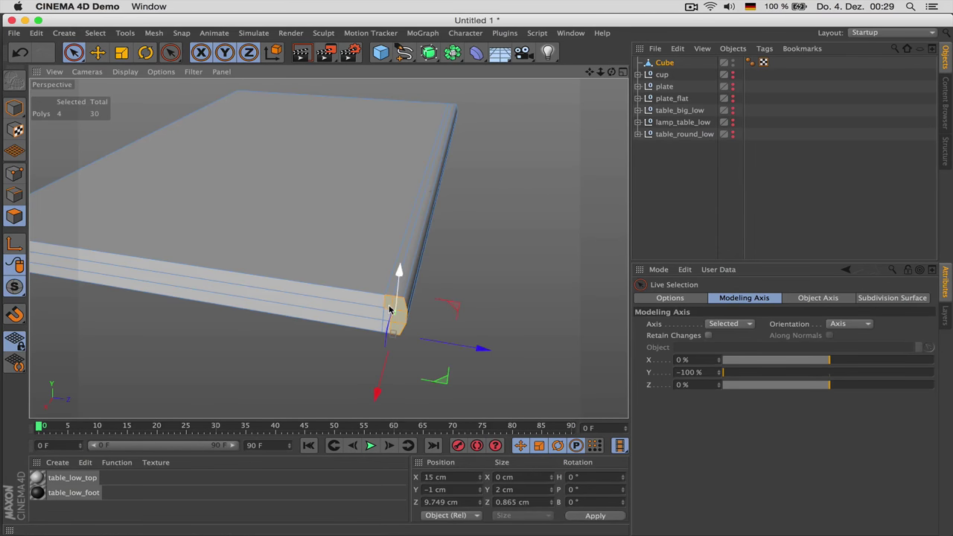
{"action": "key", "text": "u"}
{"action": "key", "text": "l"}
{"action": "left_click", "coordinate": [393, 237]}
{"action": "scroll", "coordinate": [472, 241], "scroll_direction": "down", "scroll_amount": 3}
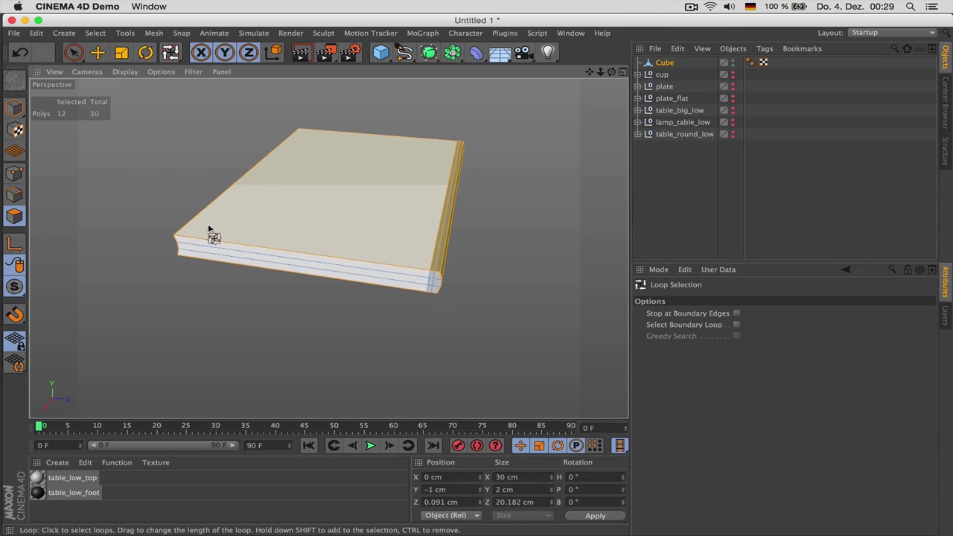
Deselect the fore-edge polygons opposite the spine and invert the selection.
{"action": "left_click_drag", "start_coordinate": [206, 226], "coordinate": [395, 229], "text": "alt"}
{"action": "scroll", "coordinate": [206, 225], "scroll_direction": "up", "scroll_amount": 3}
{"action": "left_click", "coordinate": [75, 53]}
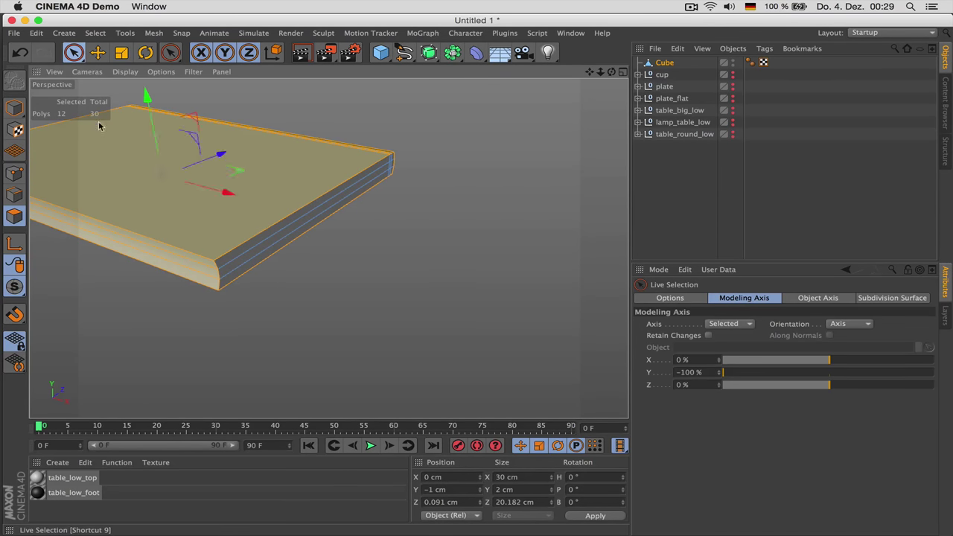
{"action": "left_click", "coordinate": [207, 264], "text": "ctrl"}
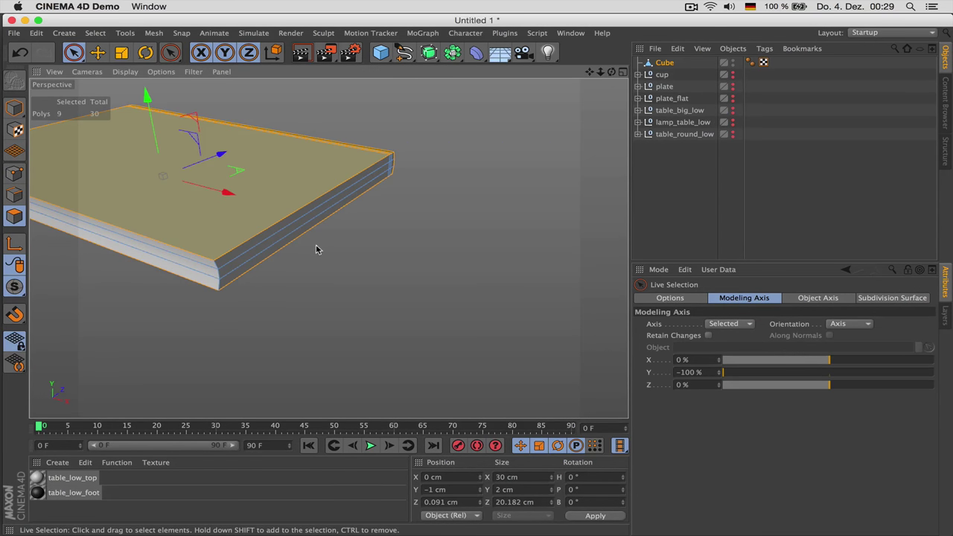
{"action": "key", "text": "u"}
{"action": "key", "text": "i"}
{"action": "scroll", "coordinate": [272, 248], "scroll_direction": "up", "scroll_amount": 3}
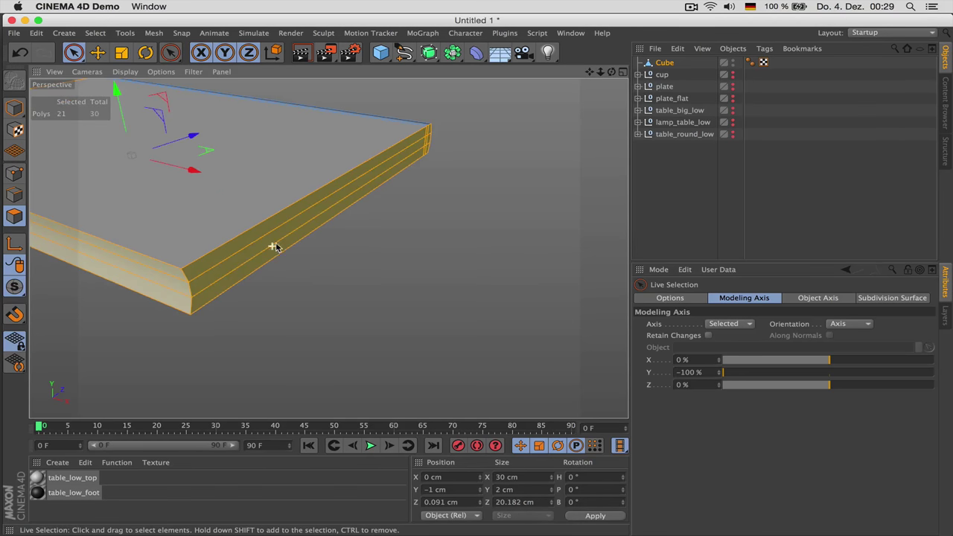
Inset the selected page-edge polygons with Extrude Inner using Preserve Groups, a maximum angle of 90° and an offset of 0.2 cm.
{"action": "key", "text": "super+Tab"}
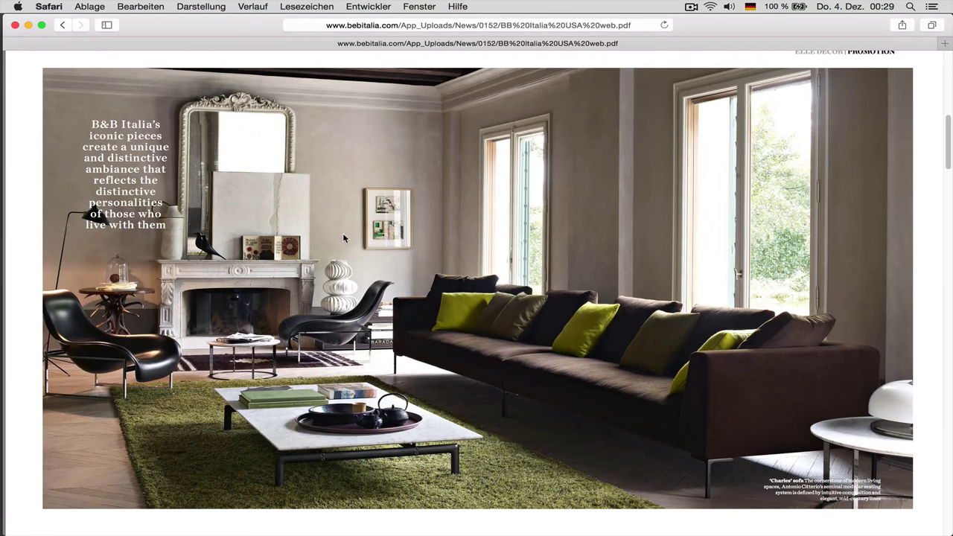
{"action": "key", "text": "super+Tab"}
{"action": "key", "text": "i"}
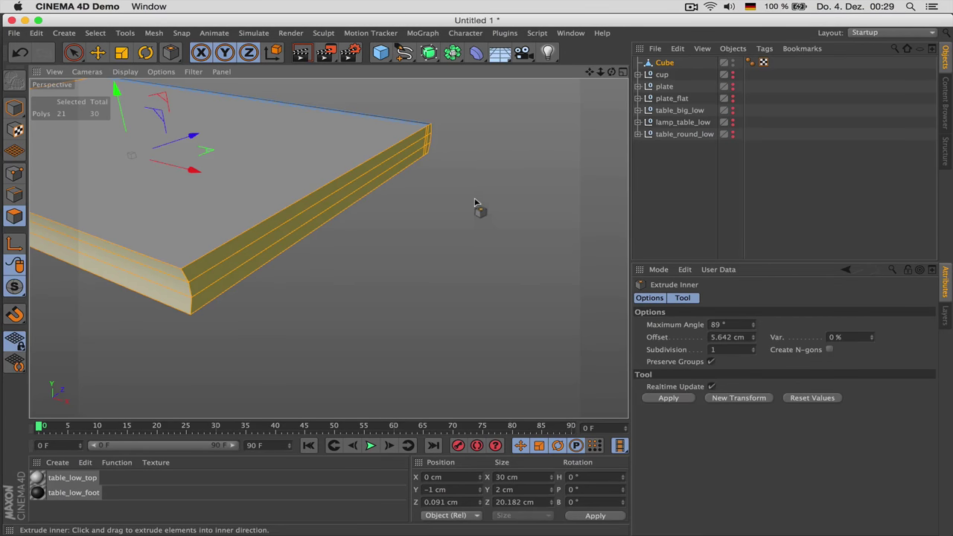
{"action": "left_click_drag", "start_coordinate": [479, 213], "coordinate": [487, 213]}
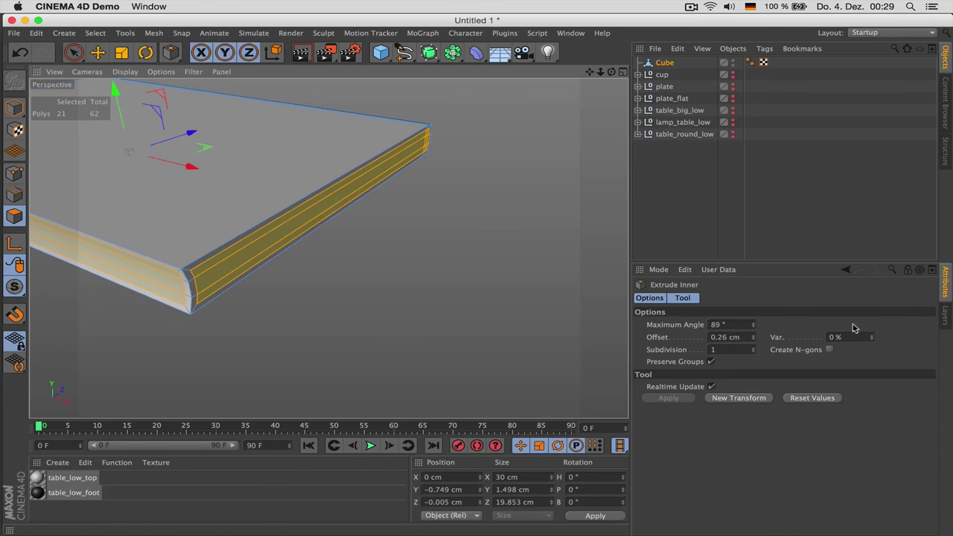
{"action": "left_click", "coordinate": [710, 362]}
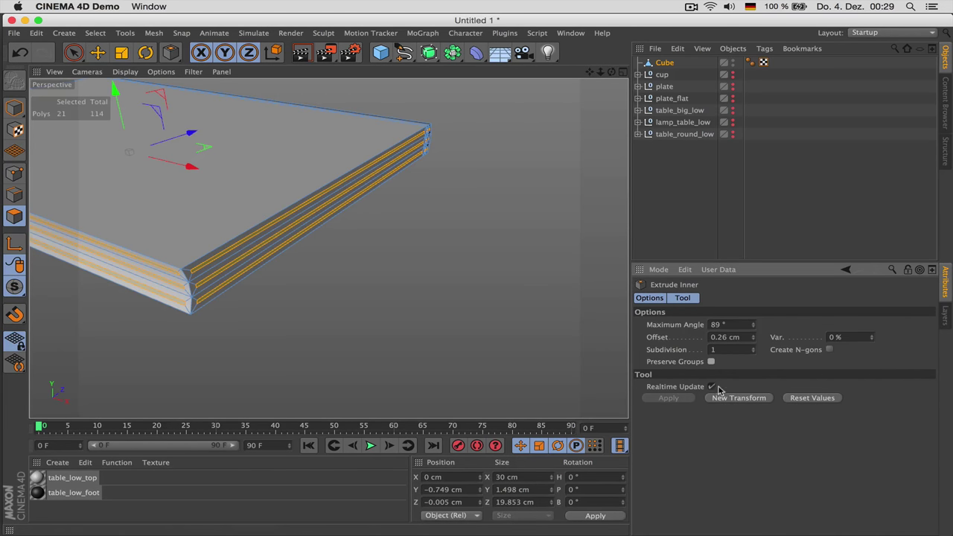
{"action": "left_click", "coordinate": [712, 387]}
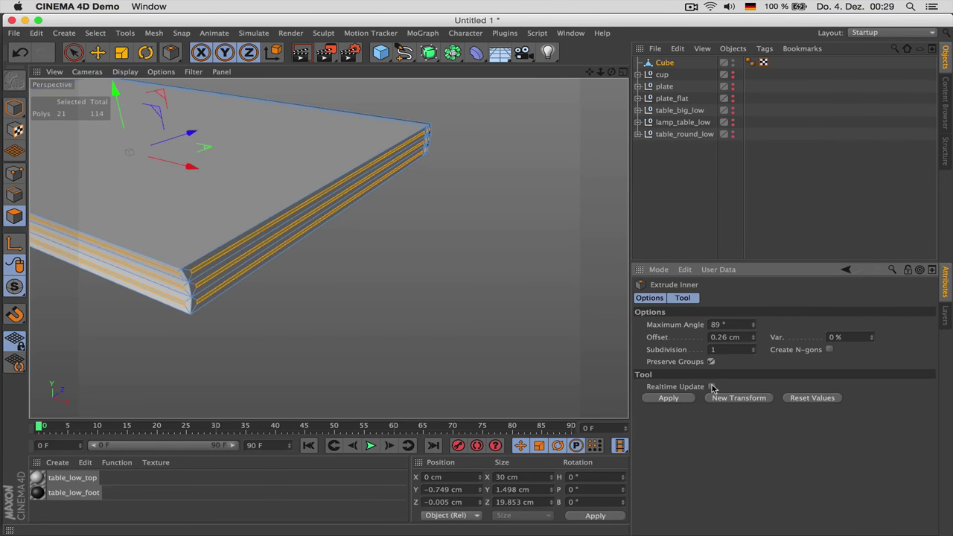
{"action": "left_click", "coordinate": [712, 387]}
{"action": "left_click", "coordinate": [754, 324]}
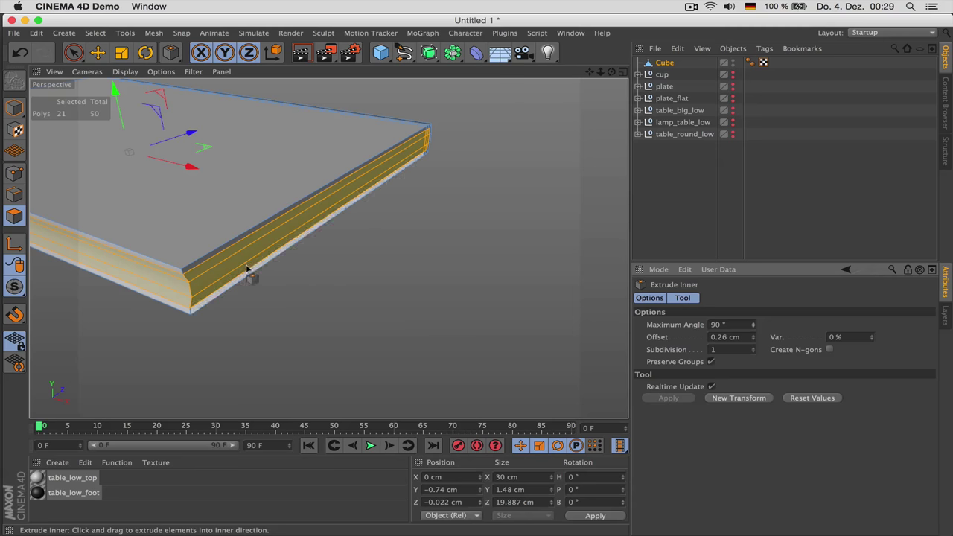
{"action": "left_click_drag", "start_coordinate": [372, 272], "coordinate": [271, 296], "text": "alt"}
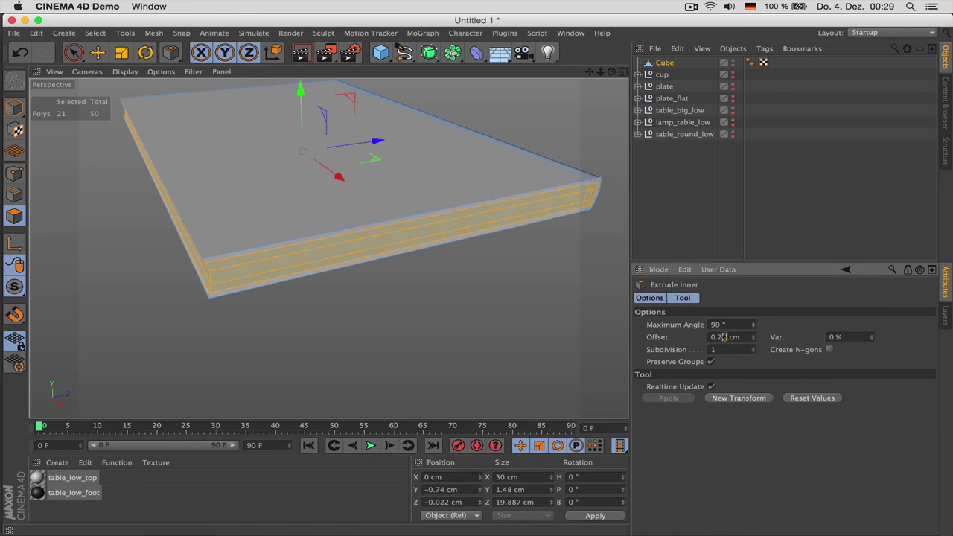
{"action": "key", "text": "Return"}
{"action": "scroll", "coordinate": [302, 272], "scroll_direction": "up", "scroll_amount": 3}
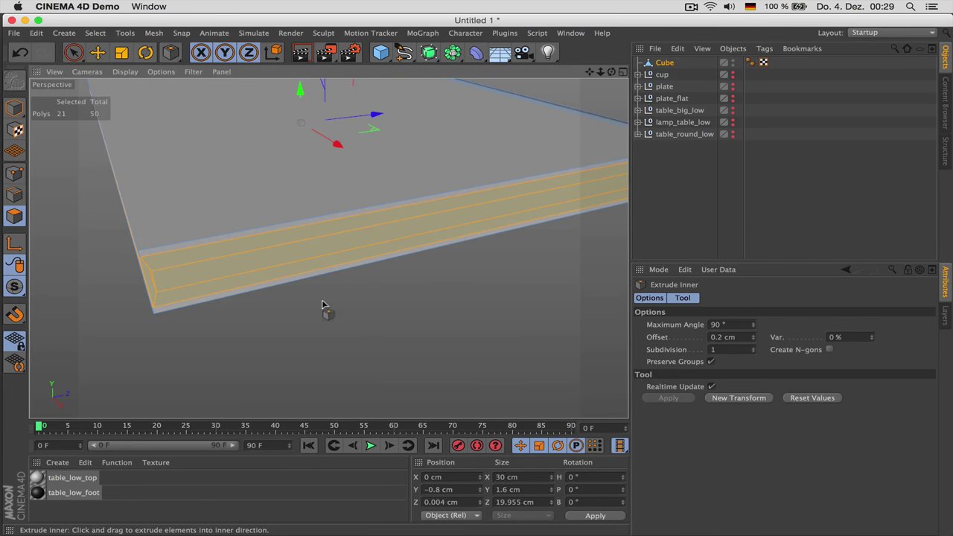
Extrude the page-edge polygons inward with maximum angle 90°, offset about -0.26 cm and Create Caps off, and check the book's shape.
{"action": "key", "text": "d"}
{"action": "left_click_drag", "start_coordinate": [345, 336], "coordinate": [362, 327]}
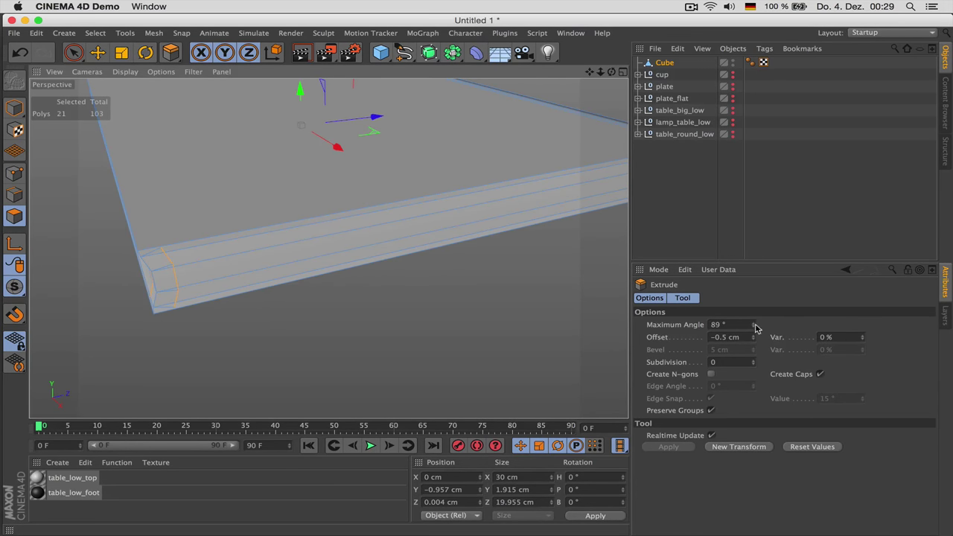
{"action": "left_click", "coordinate": [753, 323]}
{"action": "left_click", "coordinate": [820, 374]}
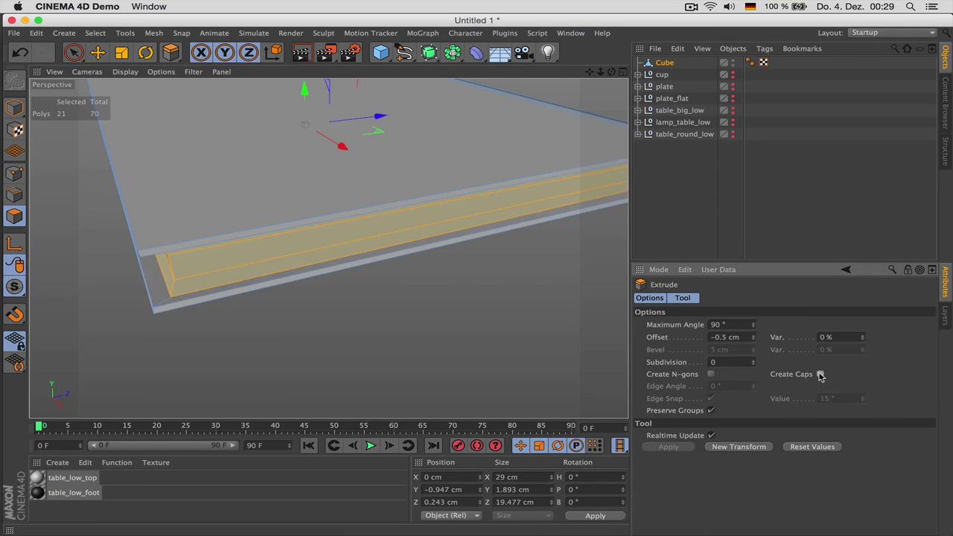
{"action": "left_click", "coordinate": [753, 340]}
{"action": "mouse_move", "coordinate": [753, 340]}
{"action": "left_mouse_down"}
{"action": "mouse_move", "coordinate": [752, 317]}
{"action": "mouse_move", "coordinate": [755, 340]}
{"action": "left_mouse_up"}
{"action": "scroll", "coordinate": [311, 326], "scroll_direction": "down", "scroll_amount": 5}
{"action": "left_click_drag", "start_coordinate": [614, 72], "coordinate": [388, 97]}
{"action": "scroll", "coordinate": [315, 196], "scroll_direction": "down", "scroll_amount": 5}
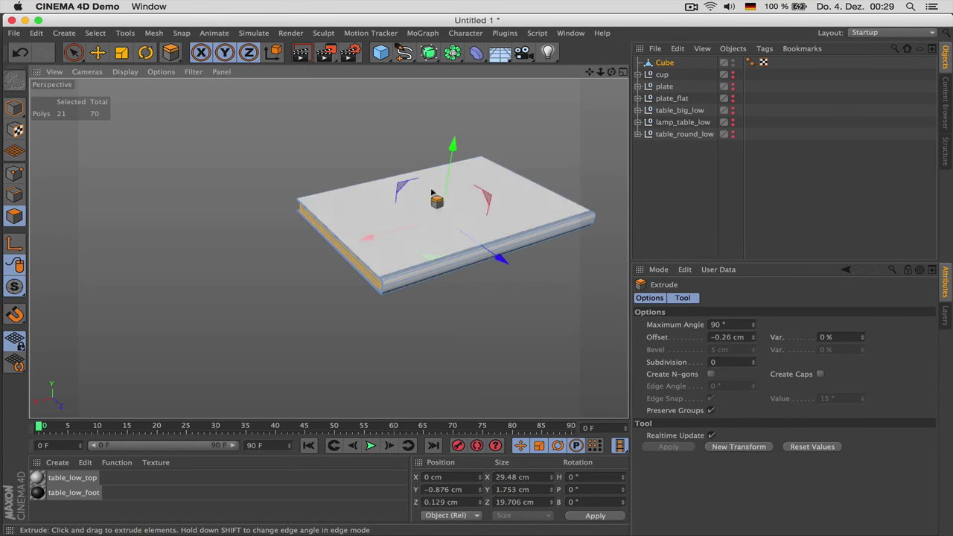
{"action": "left_click", "coordinate": [675, 211]}
{"action": "scroll", "coordinate": [447, 242], "scroll_direction": "up", "scroll_amount": 5}
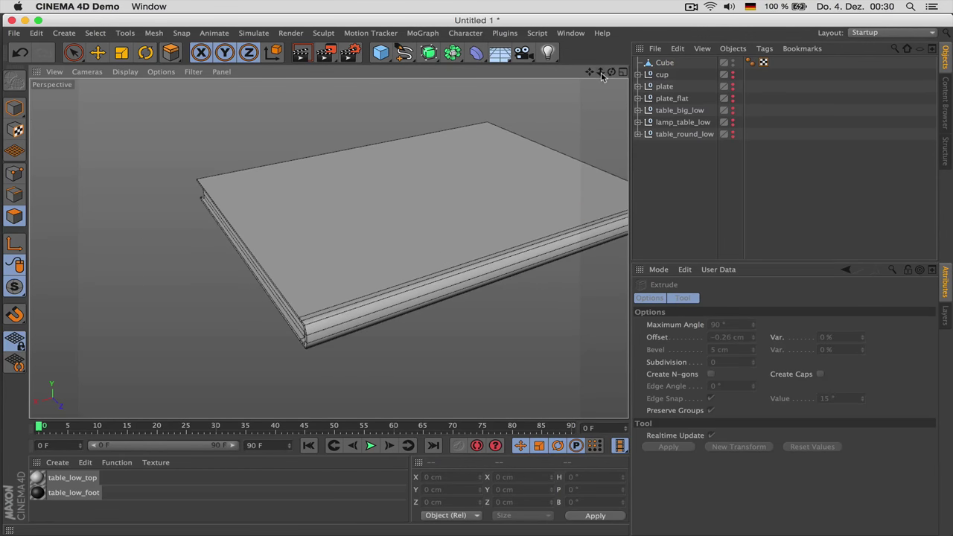
{"action": "left_click_drag", "start_coordinate": [611, 73], "coordinate": [737, 70]}
{"action": "scroll", "coordinate": [508, 255], "scroll_direction": "up", "scroll_amount": 5}
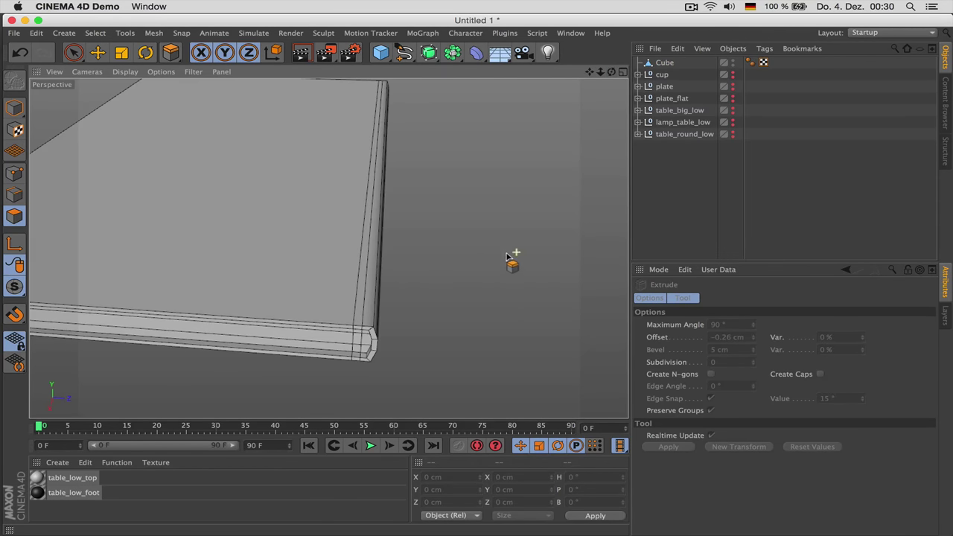
Loop-select the two cut edge loops beside the book's spine, move them to about Z 9.23 cm and widen them to about 0.5 cm.
{"action": "left_click", "coordinate": [664, 63]}
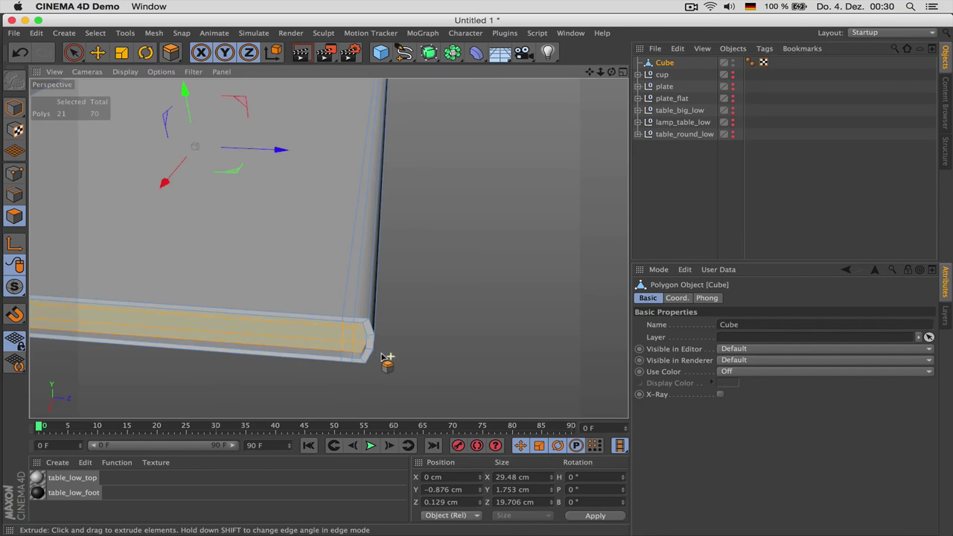
{"action": "key", "text": "Return"}
{"action": "key", "text": "Return"}
{"action": "key", "text": "u"}
{"action": "key", "text": "l"}
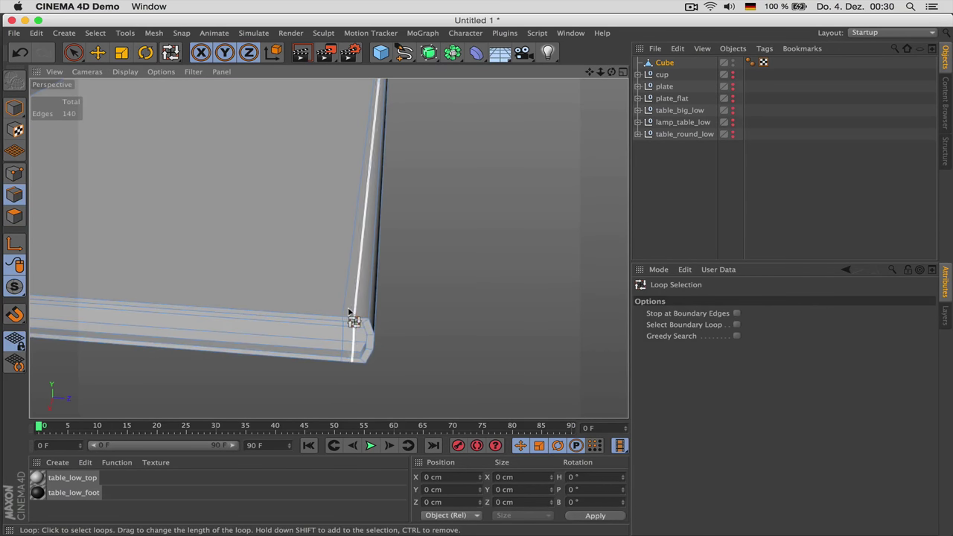
{"action": "left_click", "coordinate": [350, 311]}
{"action": "left_click", "coordinate": [340, 316], "text": "shift"}
{"action": "key", "text": "e"}
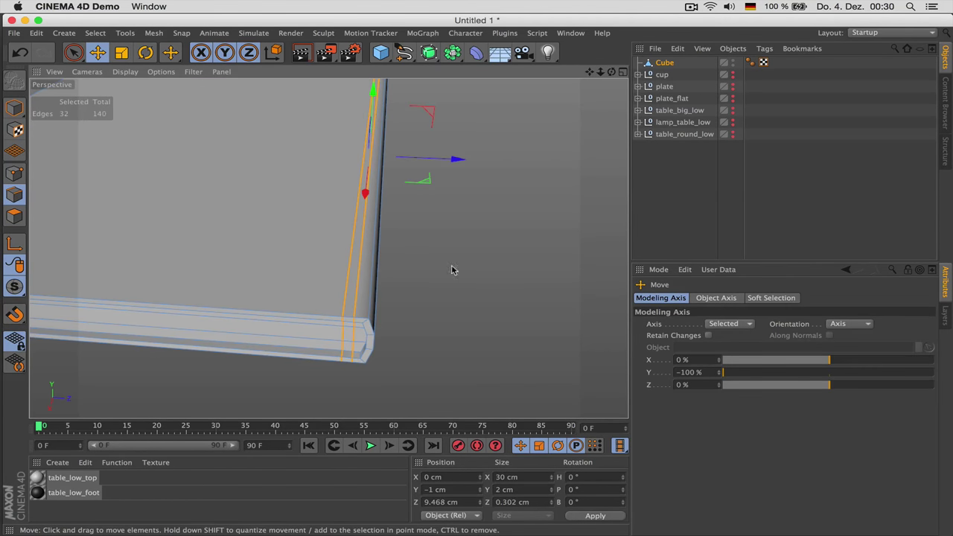
{"action": "left_click_drag", "start_coordinate": [455, 164], "coordinate": [514, 163]}
{"action": "key", "text": "t"}
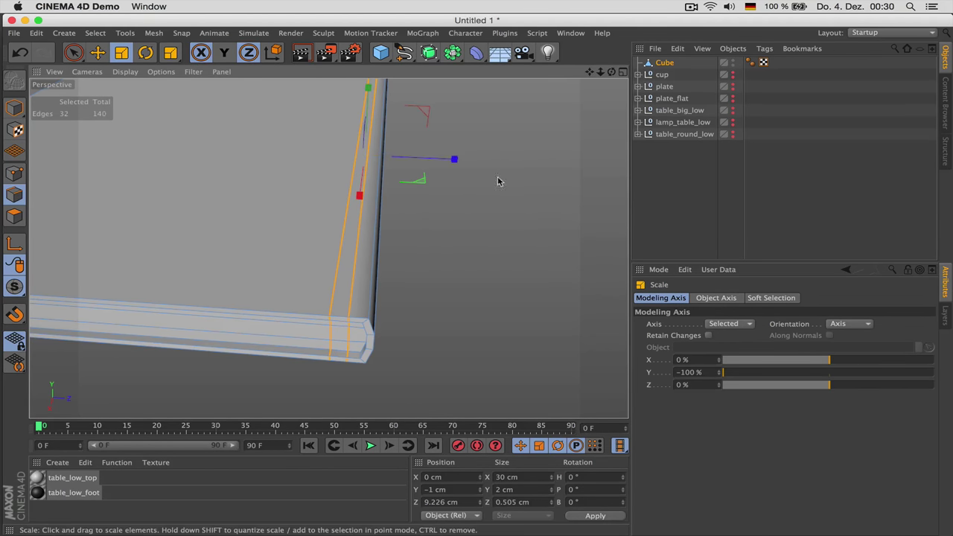
Bevel the two edge loops beside the spine in Solid mode with an offset of about 0.11 cm.
{"action": "key", "text": "m"}
{"action": "key", "text": "s"}
{"action": "mouse_move", "coordinate": [430, 265]}
{"action": "left_mouse_down"}
{"action": "mouse_move", "coordinate": [441, 265]}
{"action": "mouse_move", "coordinate": [430, 267]}
{"action": "left_mouse_up"}
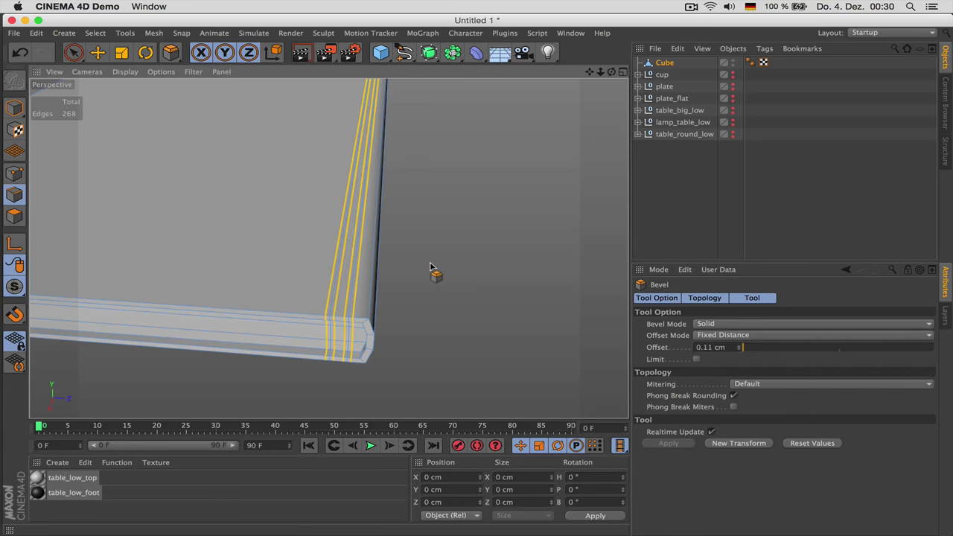
Loop-select the middle polygon strip between the beveled loops and scale its Y size to about 1.69 cm.
{"action": "key", "text": "Return"}
{"action": "key", "text": "u"}
{"action": "key", "text": "l"}
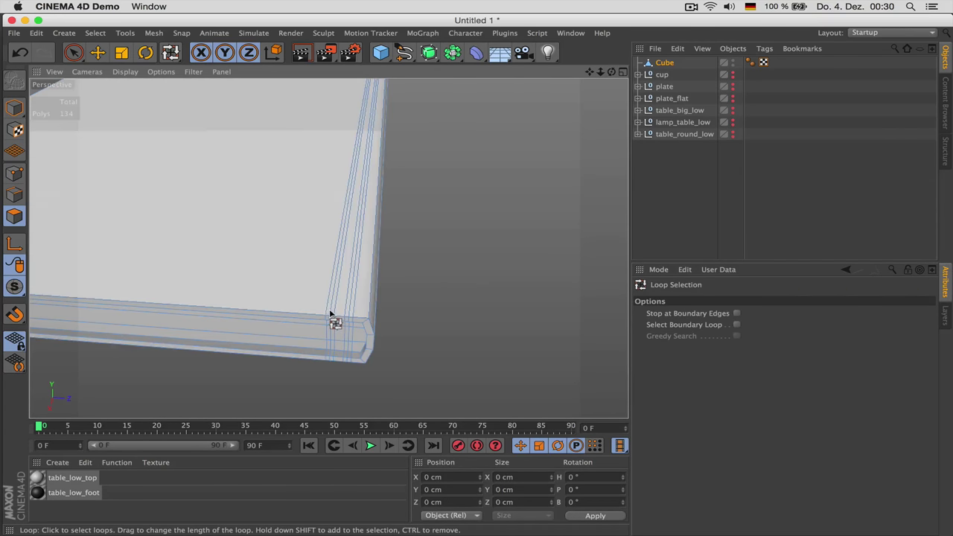
{"action": "left_click", "coordinate": [331, 316]}
{"action": "key", "text": "t"}
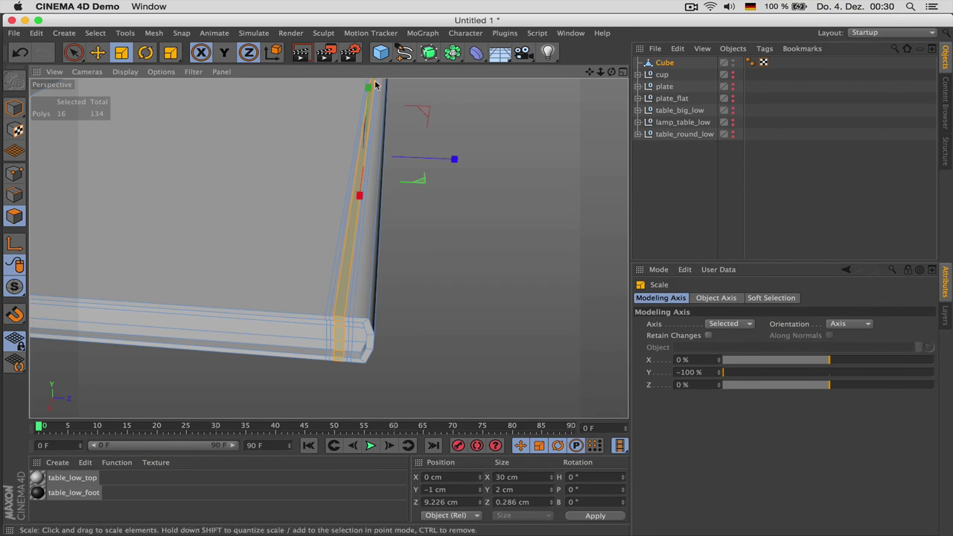
{"action": "mouse_move", "coordinate": [374, 85]}
{"action": "left_mouse_down"}
{"action": "mouse_move", "coordinate": [367, 88]}
{"action": "mouse_move", "coordinate": [378, 101]}
{"action": "left_mouse_up"}
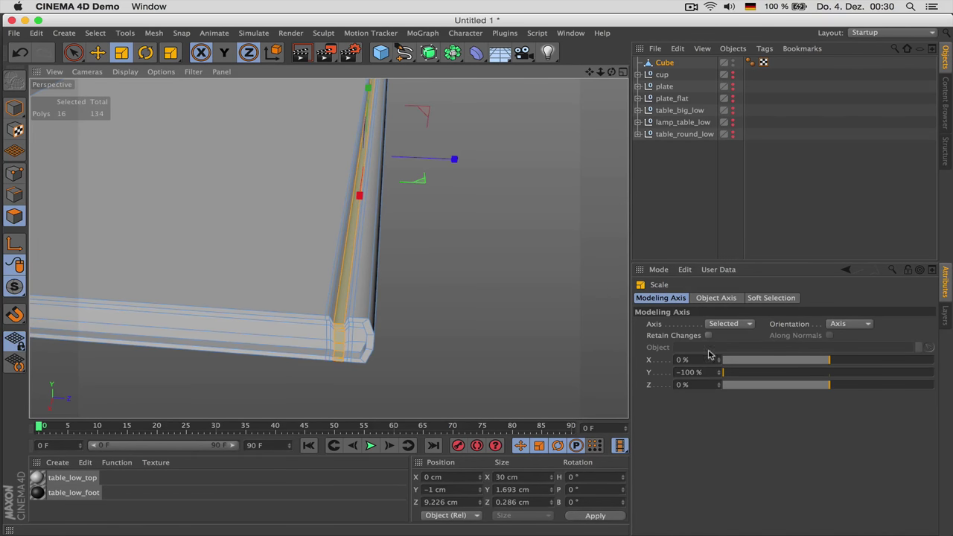
Reset the Scale tool's modeling axis Y offset to 0 %.
{"action": "double_click", "coordinate": [683, 372]}
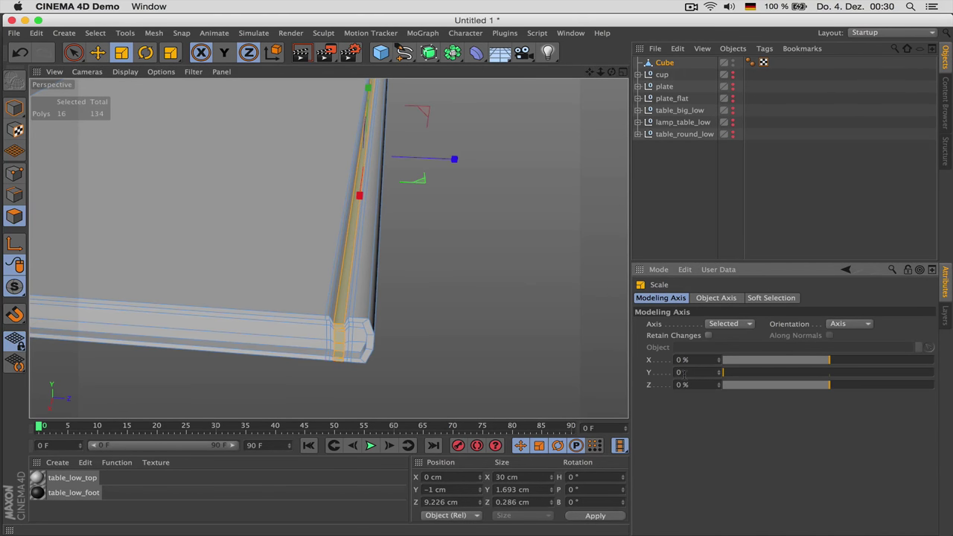
{"action": "type", "text": "0"}
{"action": "key", "text": "Return"}
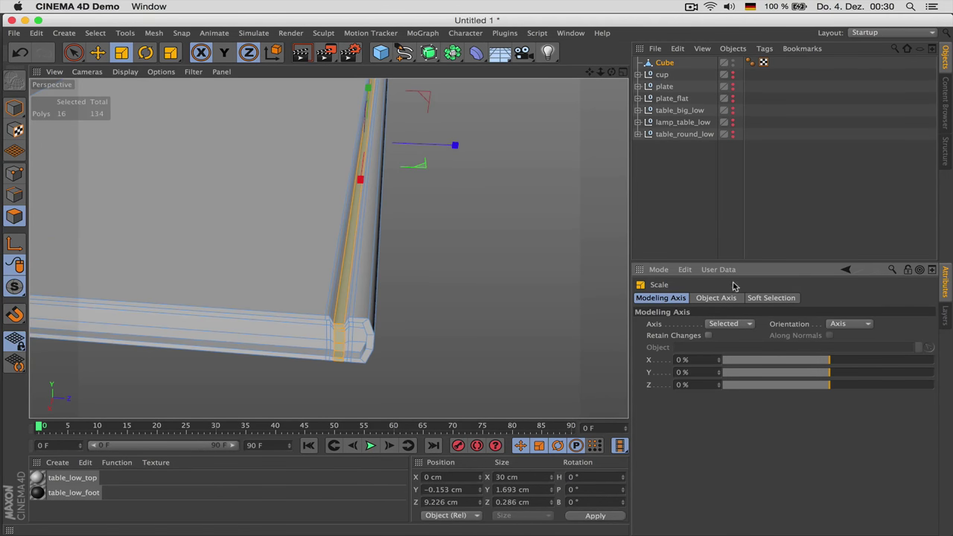
Undo the groove strip's previous scaling and scale its Y size to about 1.85 cm around the centered axis.
{"action": "left_click_drag", "start_coordinate": [614, 73], "coordinate": [502, 94]}
{"action": "left_click_drag", "start_coordinate": [324, 155], "coordinate": [329, 99]}
{"action": "key", "text": "ctrl+z"}
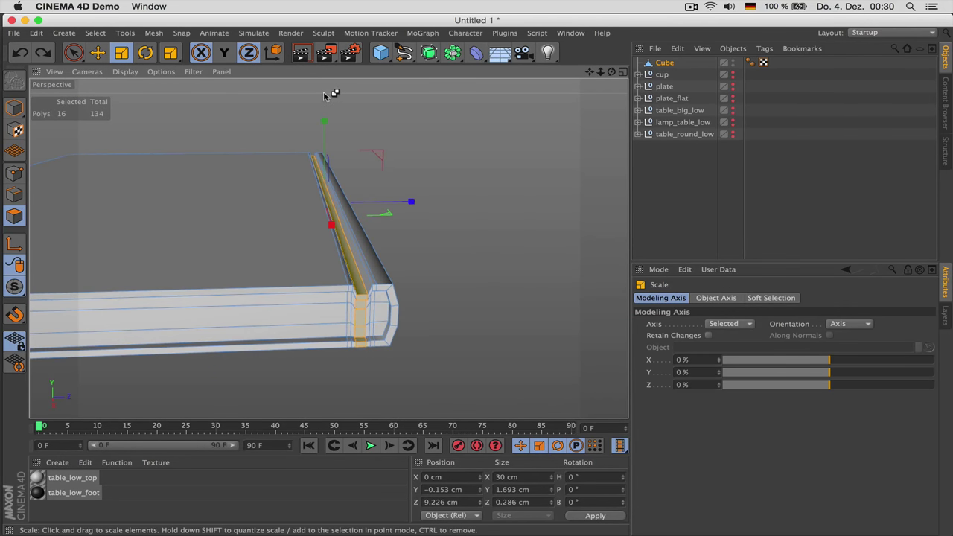
{"action": "key", "text": "ctrl+z"}
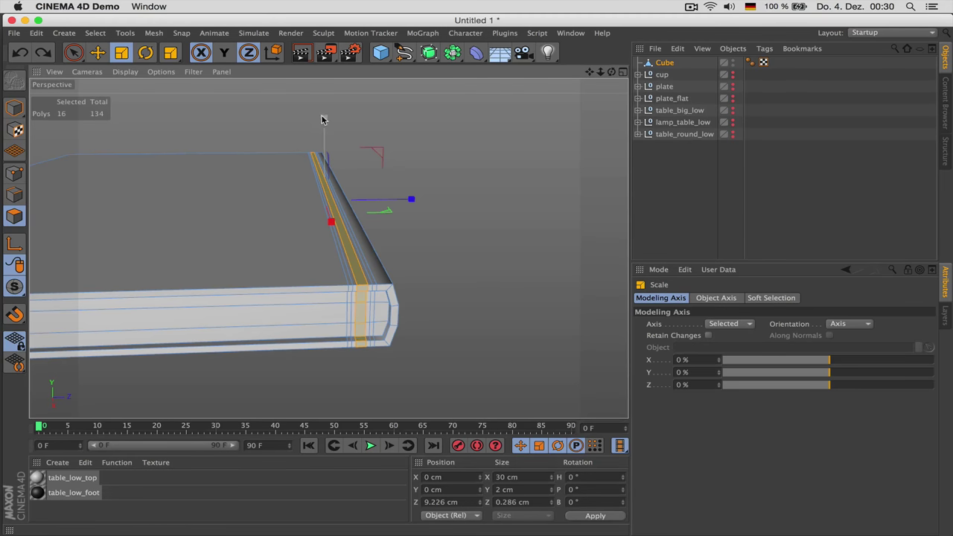
{"action": "left_click_drag", "start_coordinate": [323, 119], "coordinate": [334, 125]}
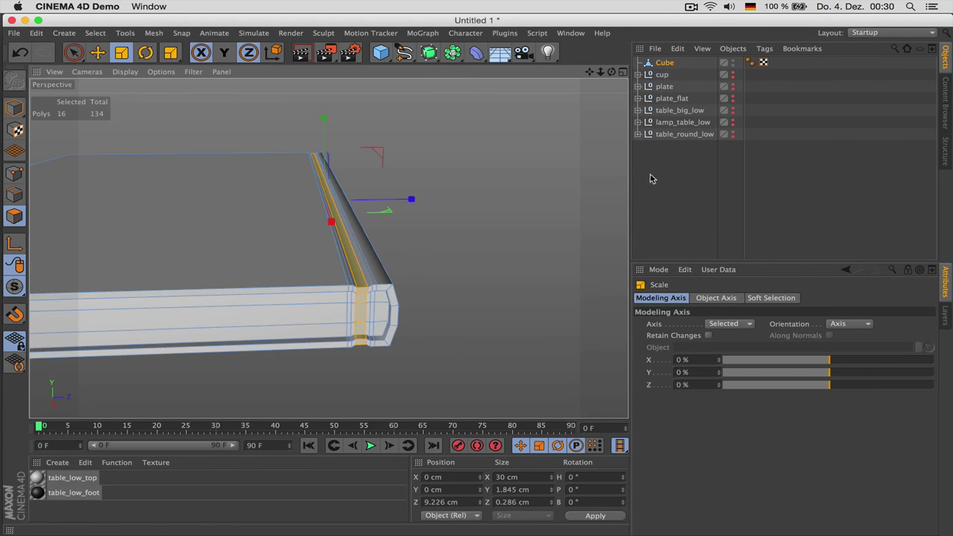
{"action": "left_click", "coordinate": [650, 175]}
{"action": "scroll", "coordinate": [442, 232], "scroll_direction": "down", "scroll_amount": 5}
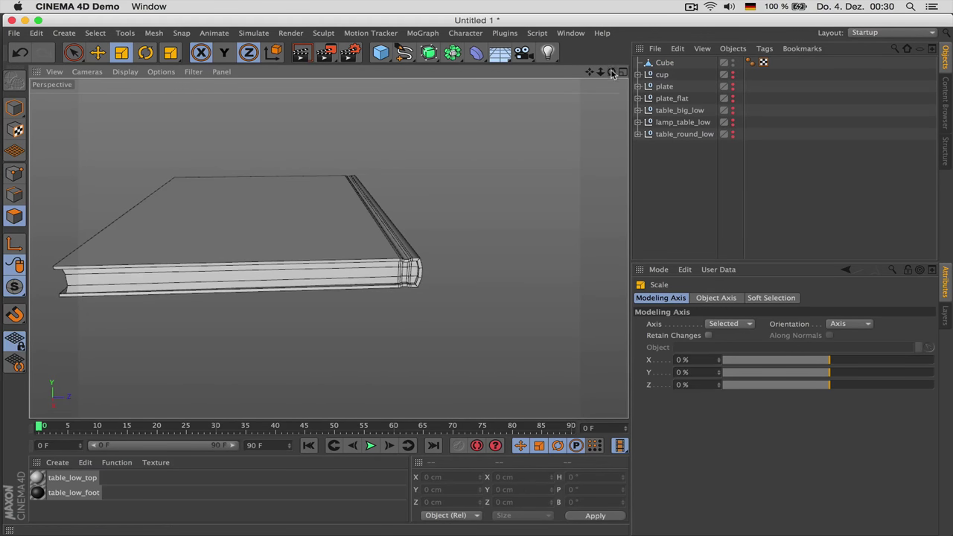
{"action": "left_click_drag", "start_coordinate": [611, 73], "coordinate": [590, 72]}
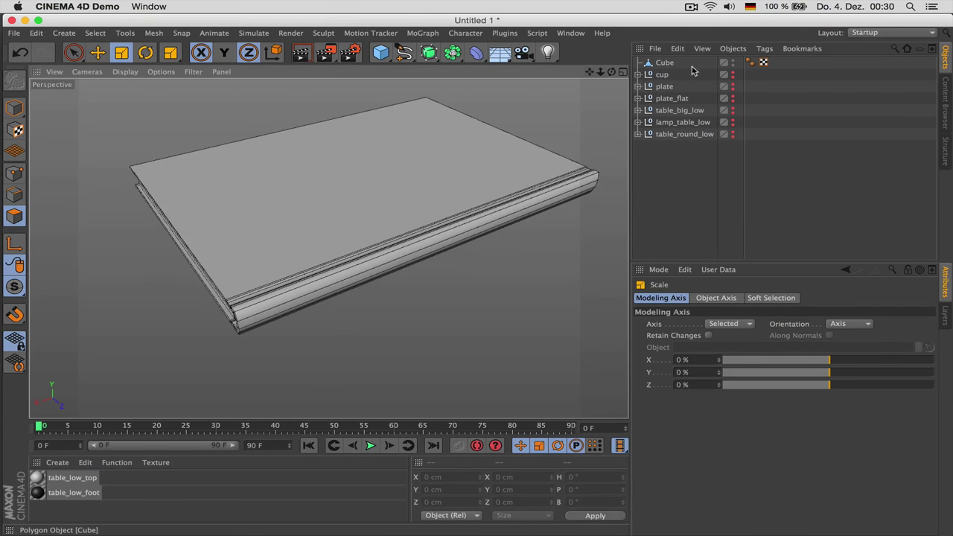
Rename the Cube object as book and place it under a new Null also named book.
{"action": "double_click", "coordinate": [667, 63]}
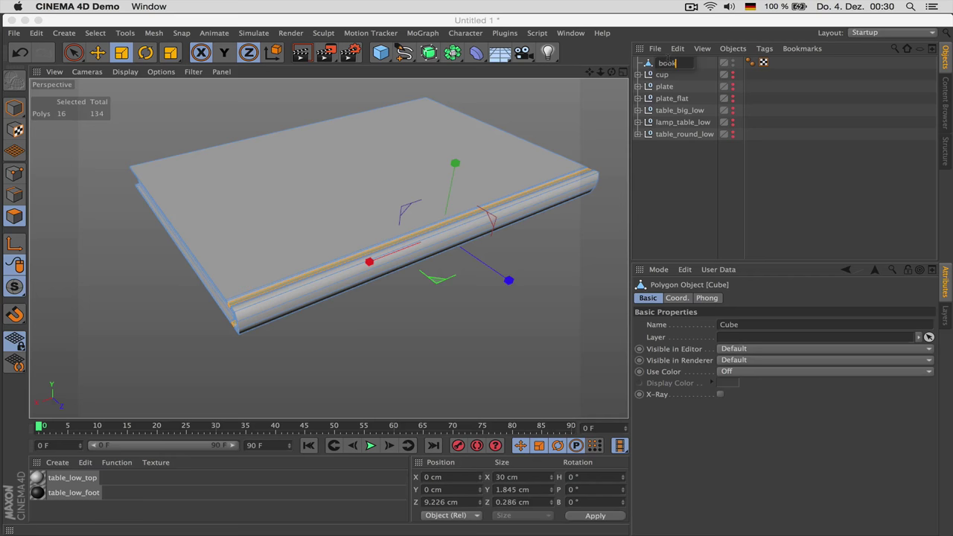
{"action": "key", "text": "Return"}
{"action": "left_click_drag", "start_coordinate": [388, 58], "coordinate": [421, 62]}
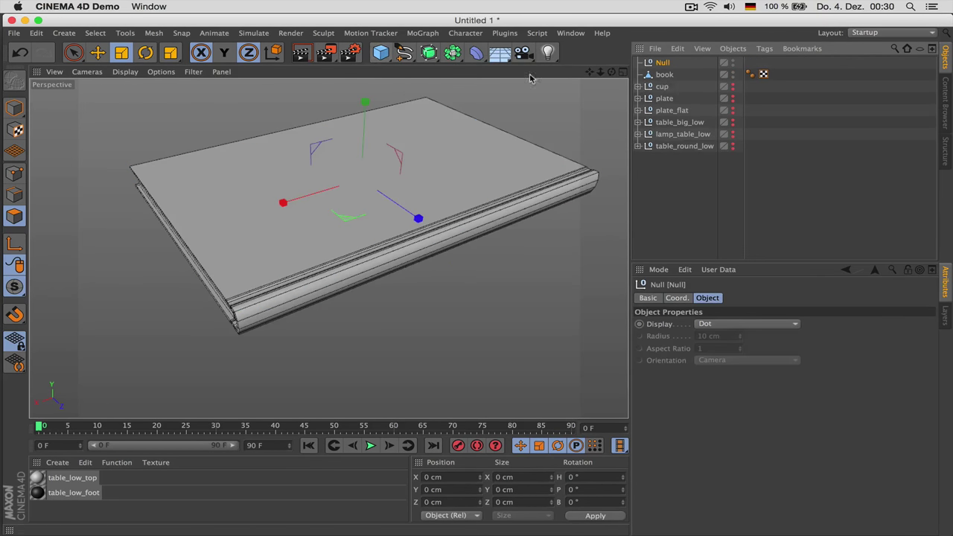
{"action": "left_click_drag", "start_coordinate": [657, 63], "coordinate": [655, 63]}
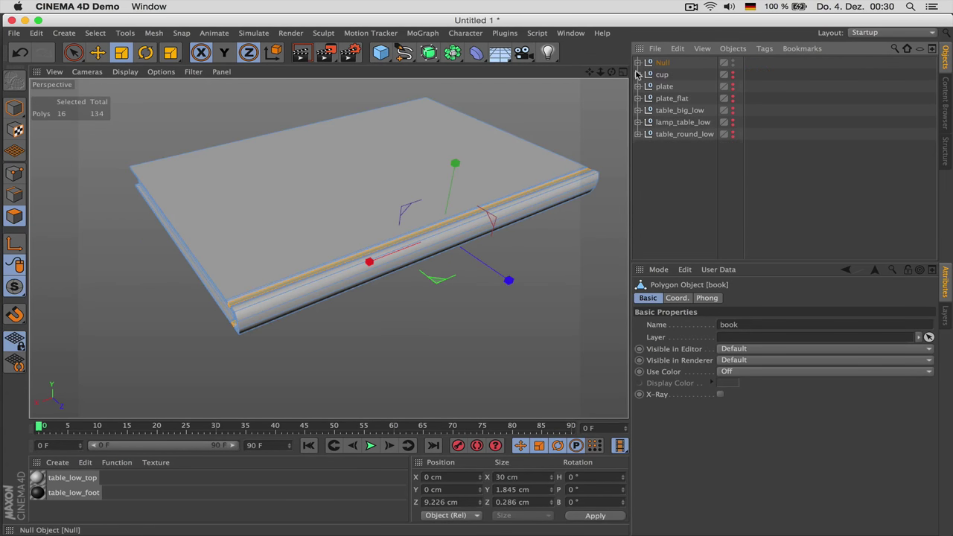
{"action": "double_click", "coordinate": [661, 63]}
{"action": "type", "text": "boo"}
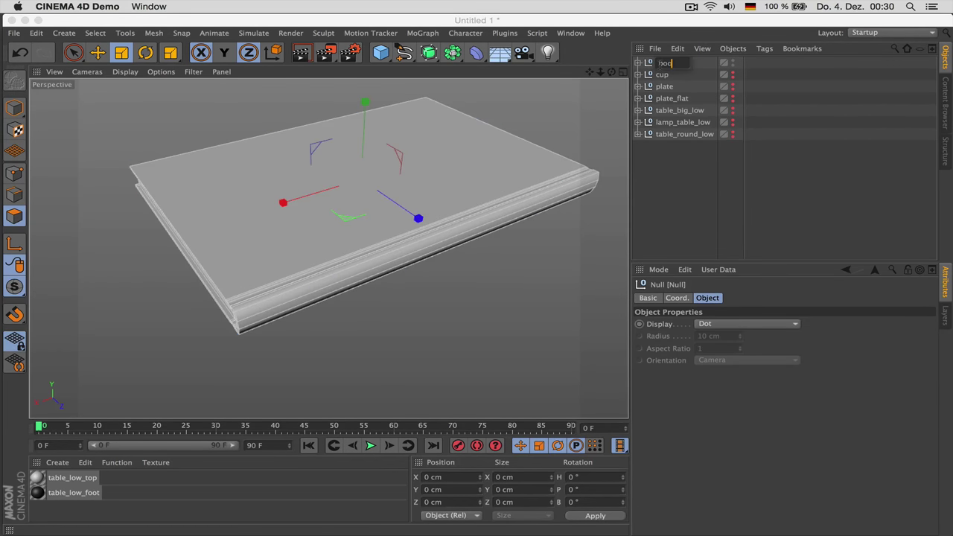
{"action": "type", "text": "k"}
{"action": "key", "text": "Return"}
{"action": "left_click", "coordinate": [675, 220]}
{"action": "scroll", "coordinate": [435, 234], "scroll_direction": "down", "scroll_amount": 5}
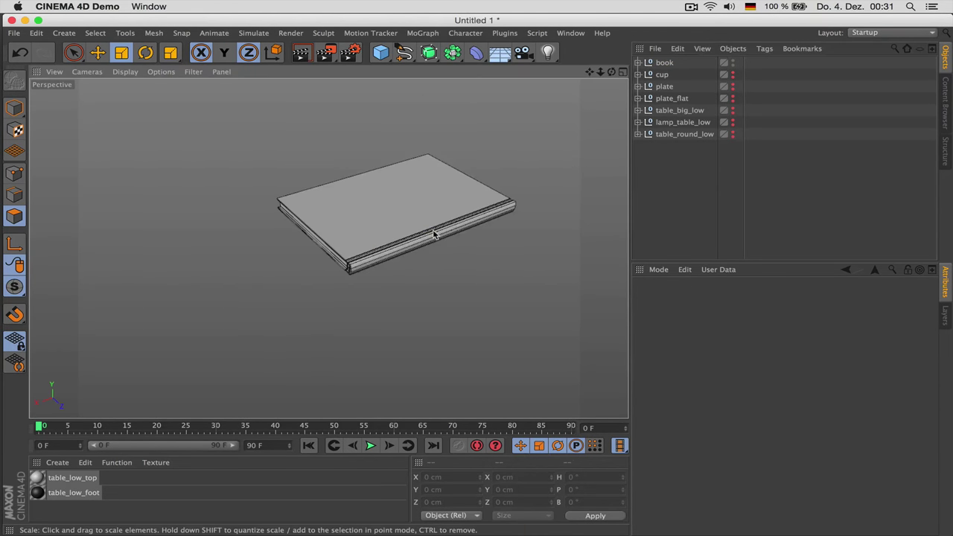
Create an instance of the book Null and raise it to about Y 2.05 cm, on top of the original book.
{"action": "key", "text": "super+Tab"}
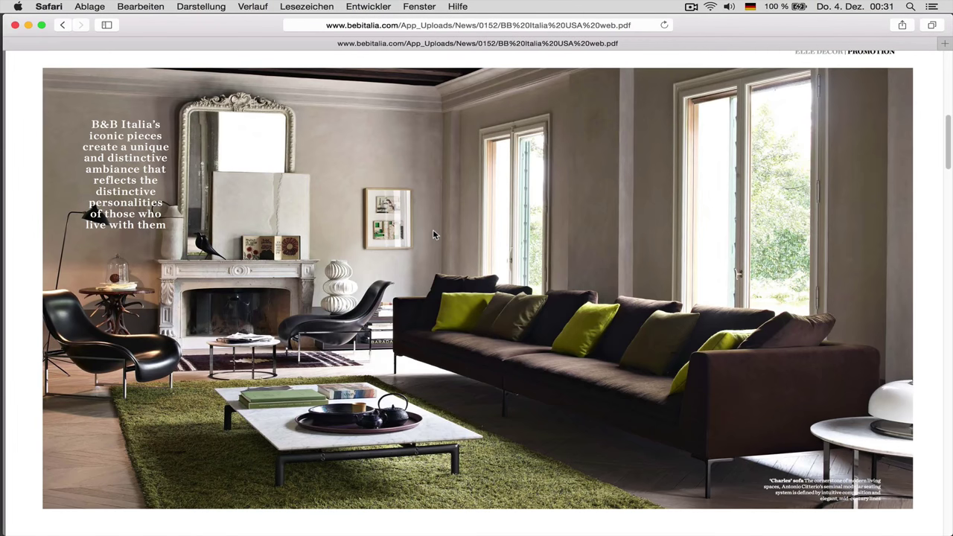
{"action": "key", "text": "super+Tab"}
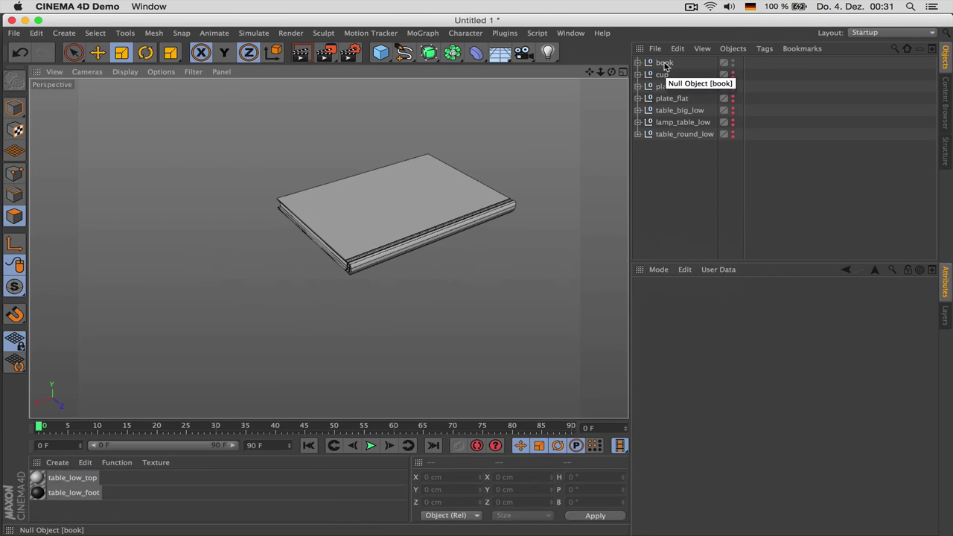
{"action": "left_click", "coordinate": [664, 64]}
{"action": "left_click", "coordinate": [456, 56]}
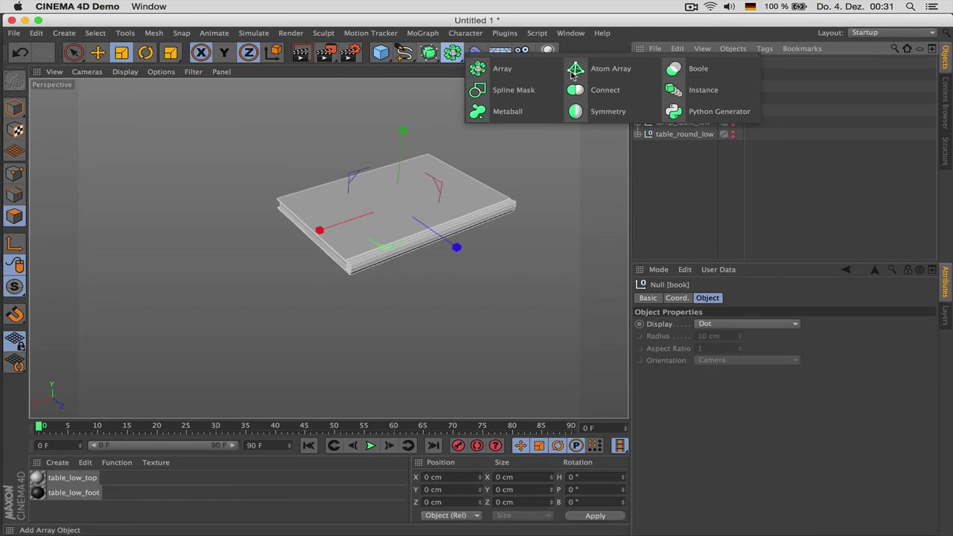
{"action": "left_click", "coordinate": [679, 88]}
{"action": "key", "text": "e"}
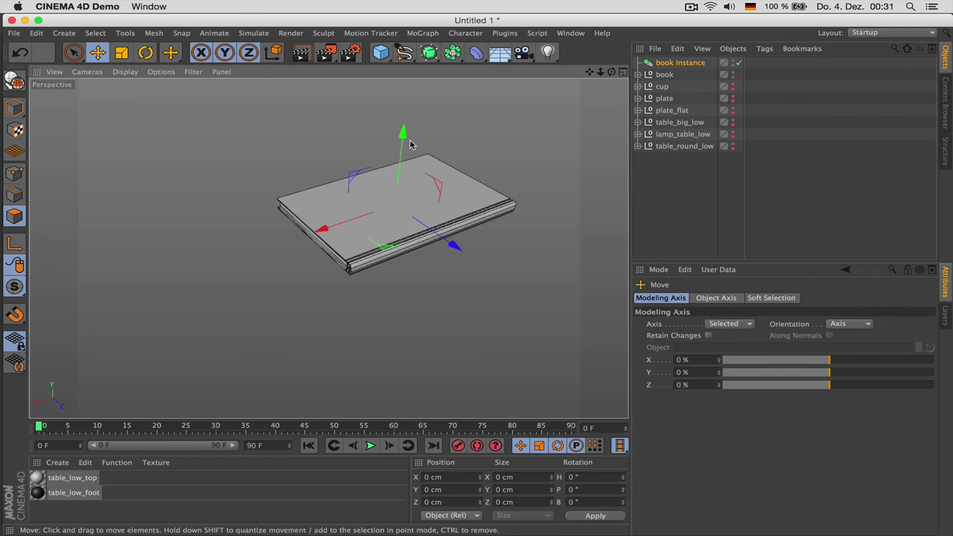
{"action": "left_click_drag", "start_coordinate": [403, 131], "coordinate": [403, 119]}
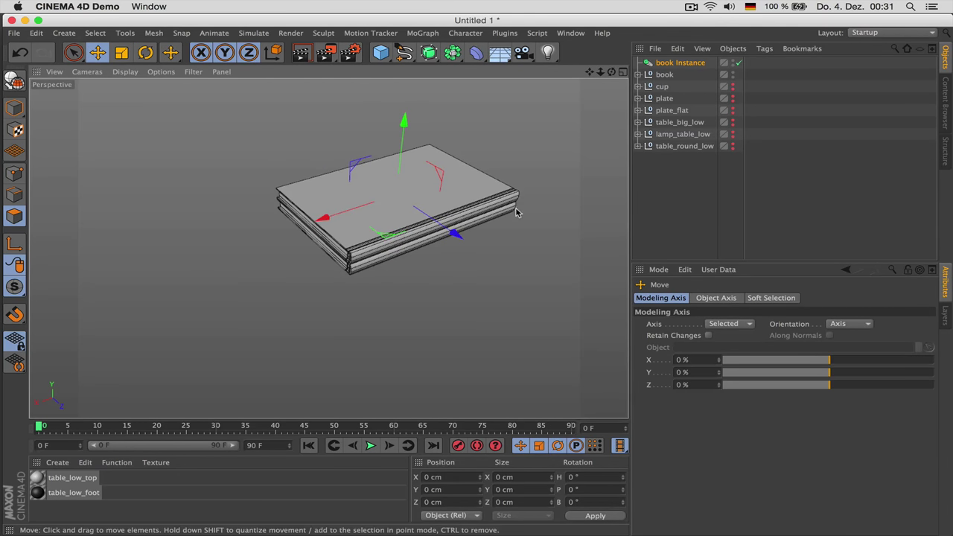
Scale the book instance to 0.95 in X and 0.87 in Z.
{"action": "key", "text": "t"}
{"action": "key", "text": "y"}
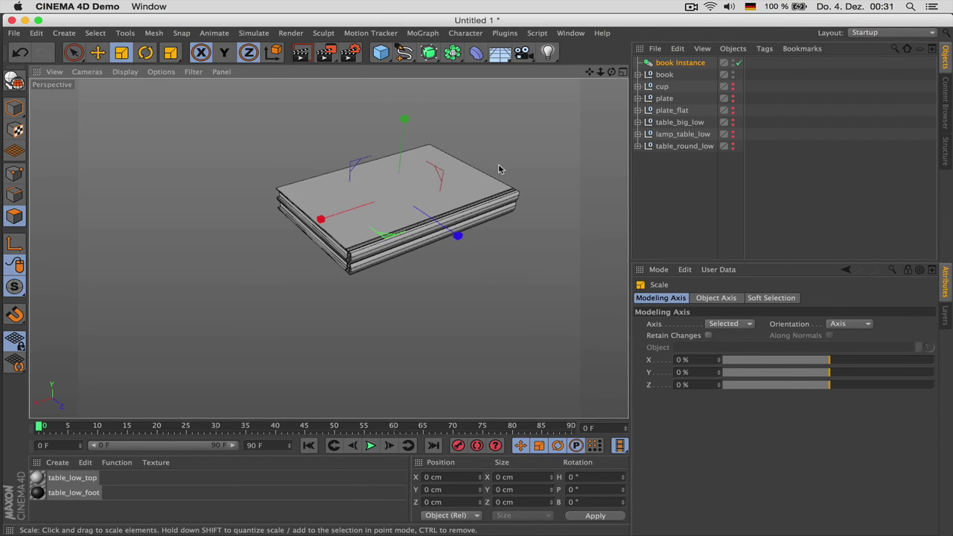
{"action": "left_click", "coordinate": [734, 202]}
{"action": "left_click", "coordinate": [677, 298]}
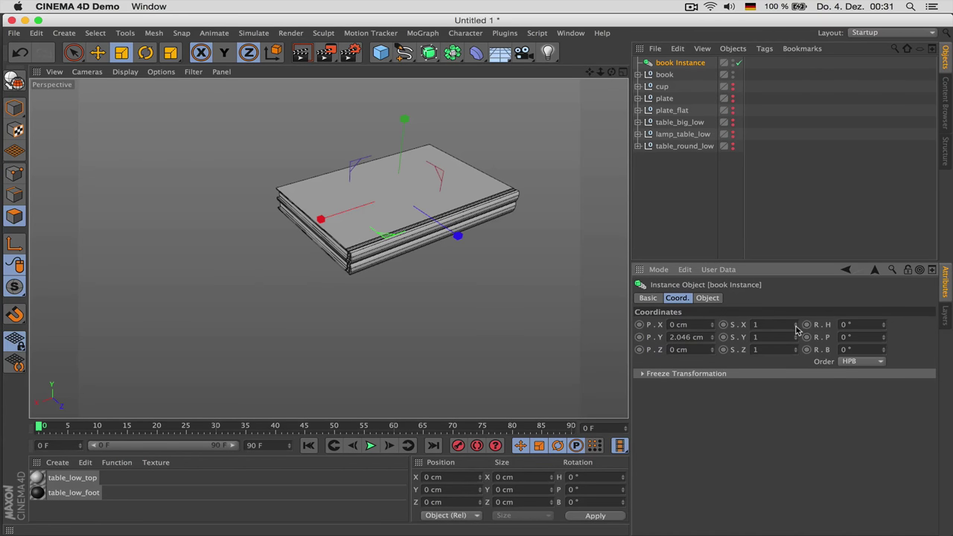
{"action": "left_click_drag", "start_coordinate": [795, 326], "coordinate": [795, 351]}
{"action": "left_click", "coordinate": [796, 352]}
{"action": "left_click", "coordinate": [796, 351]}
{"action": "left_click", "coordinate": [796, 352]}
Shift the book instance along X on top of the lower book, adjusting it in the Front view.
{"action": "key", "text": "e"}
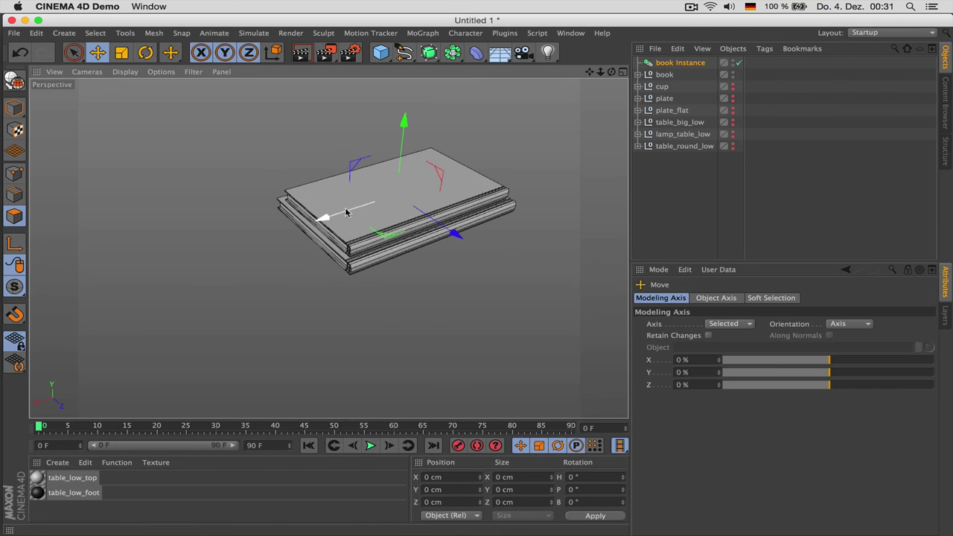
{"action": "left_click_drag", "start_coordinate": [344, 212], "coordinate": [354, 215]}
{"action": "middle_click", "coordinate": [402, 242]}
{"action": "middle_click", "coordinate": [557, 368]}
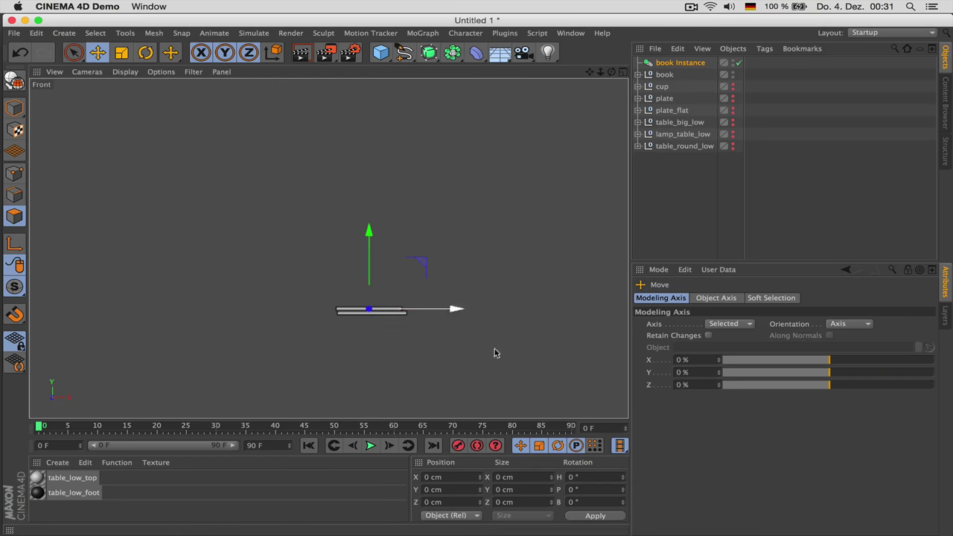
{"action": "scroll", "coordinate": [402, 330], "scroll_direction": "up", "scroll_amount": 4}
{"action": "left_click_drag", "start_coordinate": [393, 253], "coordinate": [405, 255]}
{"action": "middle_click", "coordinate": [404, 255]}
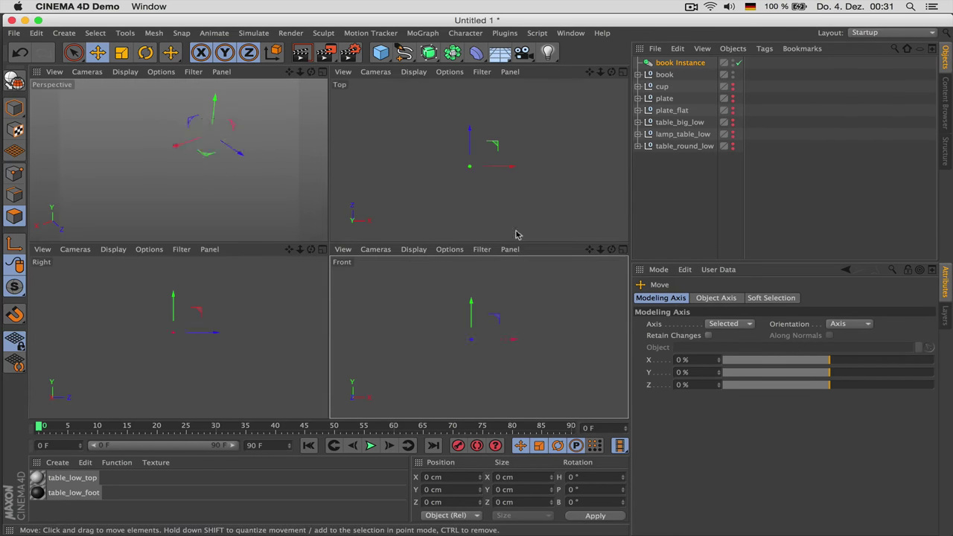
Rotate the book instance to a heading of about 3.9° in the Top view and move it to about X -0.27 cm.
{"action": "middle_click", "coordinate": [496, 166]}
{"action": "scroll", "coordinate": [335, 289], "scroll_direction": "up", "scroll_amount": 4}
{"action": "key", "text": "r"}
{"action": "left_click_drag", "start_coordinate": [447, 261], "coordinate": [450, 243]}
{"action": "middle_click", "coordinate": [474, 238]}
{"action": "middle_click", "coordinate": [223, 206]}
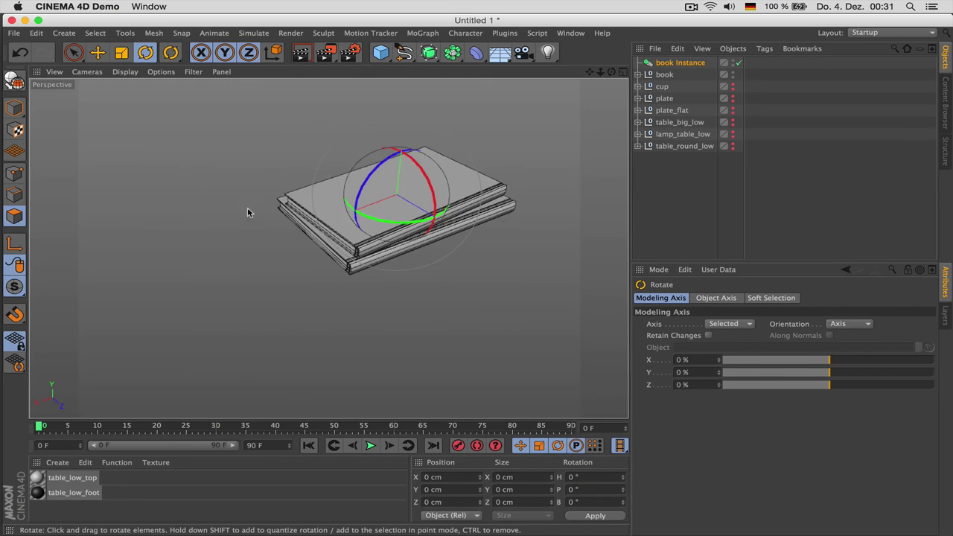
{"action": "key", "text": "e"}
{"action": "left_click_drag", "start_coordinate": [330, 215], "coordinate": [337, 217]}
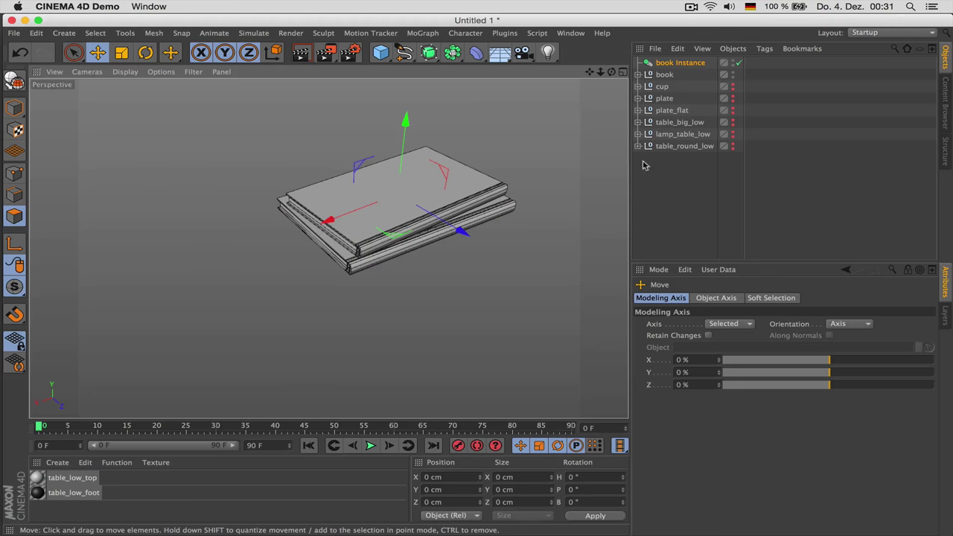
Duplicate the book instance and set the copy's X and Z scale to 1 and its heading to 0°.
{"action": "key", "text": "ctrl+c"}
{"action": "key", "text": "ctrl+v"}
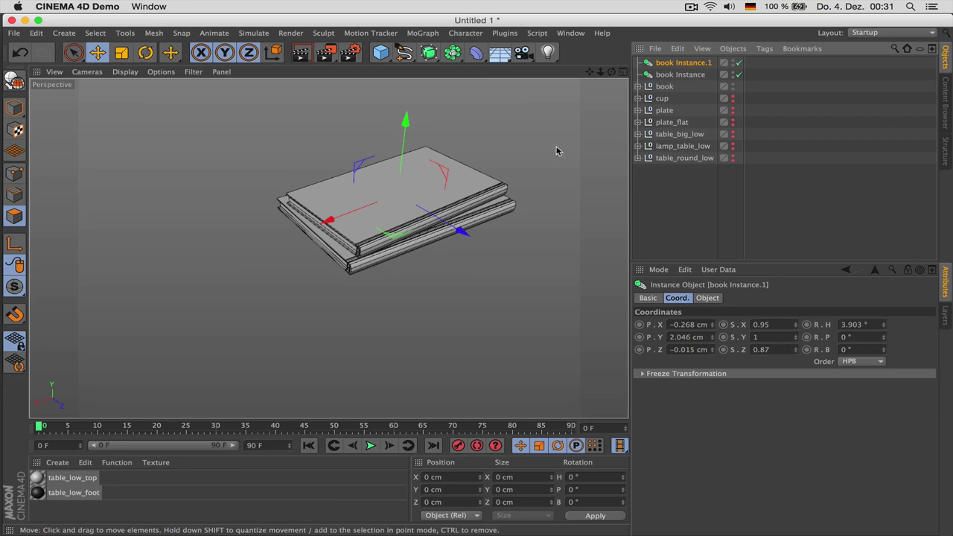
{"action": "double_click", "coordinate": [769, 325]}
{"action": "type", "text": "1"}
{"action": "key", "text": "Tab"}
{"action": "key", "text": "Tab"}
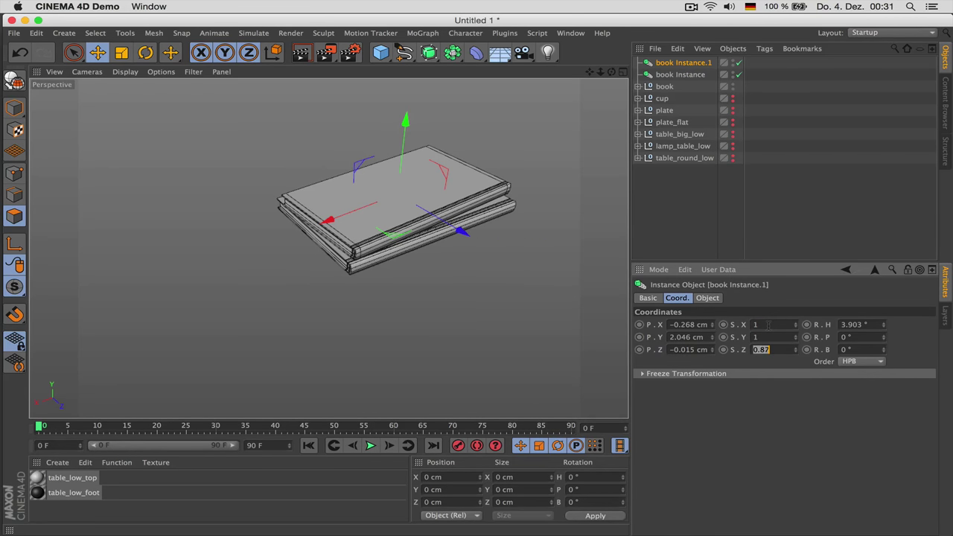
{"action": "type", "text": "1"}
{"action": "key", "text": "Return"}
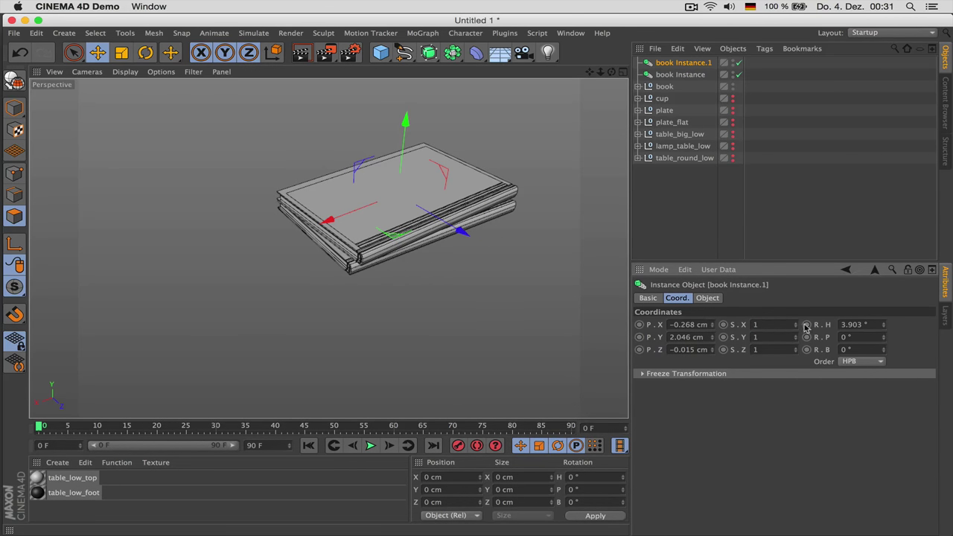
{"action": "double_click", "coordinate": [863, 324]}
{"action": "type", "text": "0"}
{"action": "key", "text": "Return"}
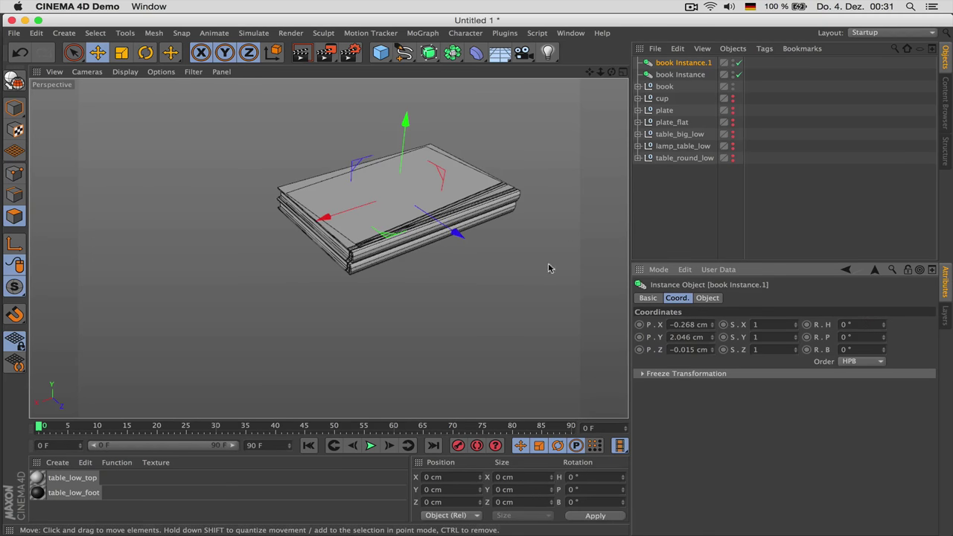
Move the copied book instance beside the stack to about X -33.5 cm and set its Y position to 0 cm.
{"action": "left_click_drag", "start_coordinate": [328, 216], "coordinate": [484, 165]}
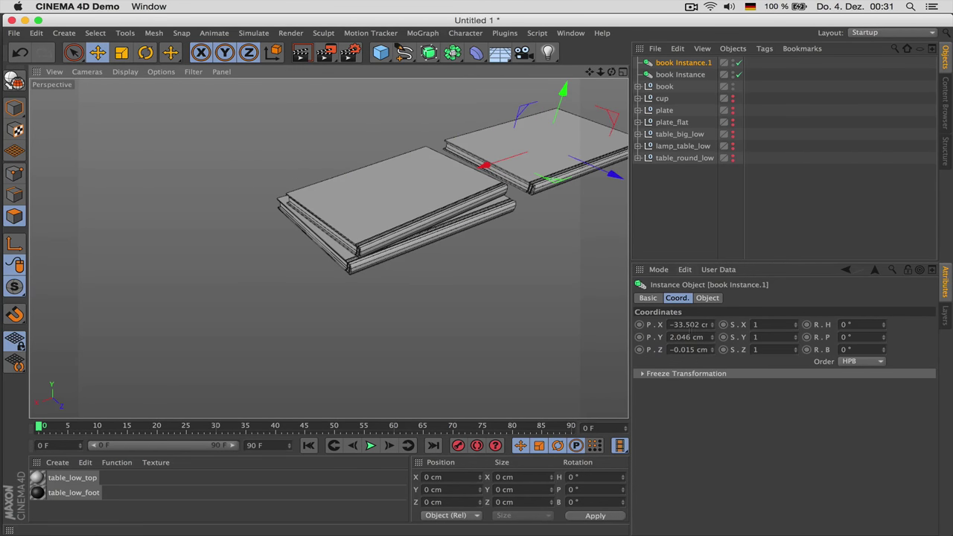
{"action": "double_click", "coordinate": [685, 338]}
{"action": "type", "text": "0"}
{"action": "key", "text": "Return"}
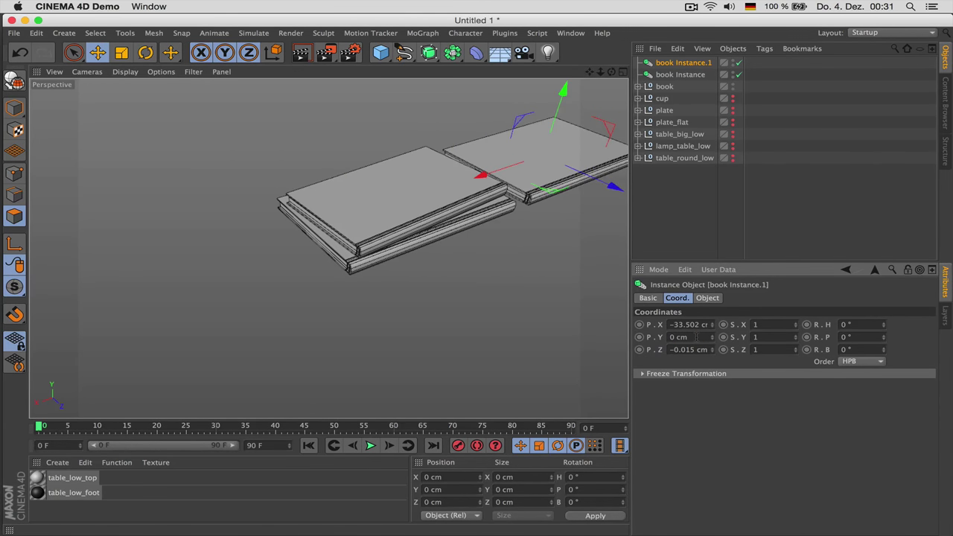
Check the reference photo and set the separate book instance's Y scale to 2 to thicken it.
{"action": "key", "text": "super+Tab"}
{"action": "key", "text": "super+Tab"}
{"action": "left_click_drag", "start_coordinate": [590, 73], "coordinate": [497, 105]}
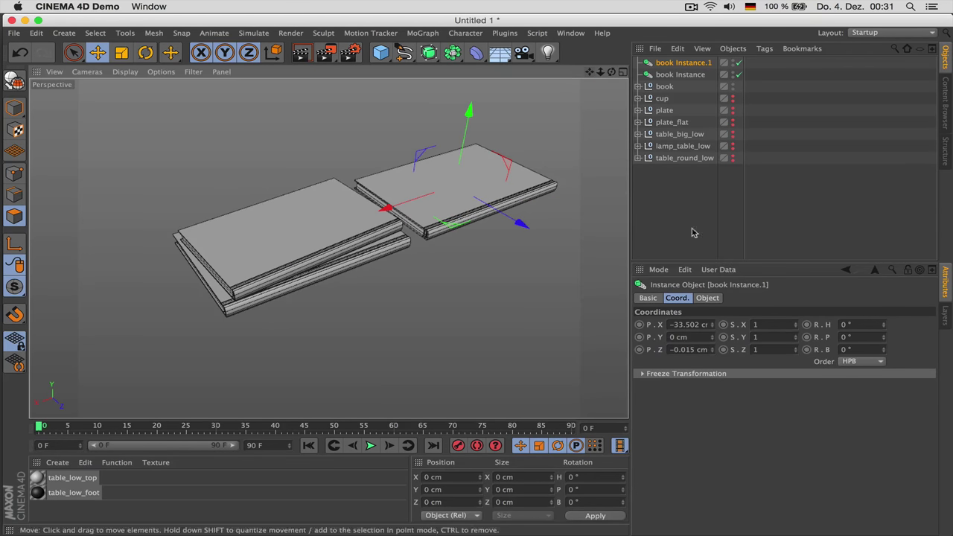
{"action": "left_click", "coordinate": [785, 338]}
{"action": "key", "text": "Return"}
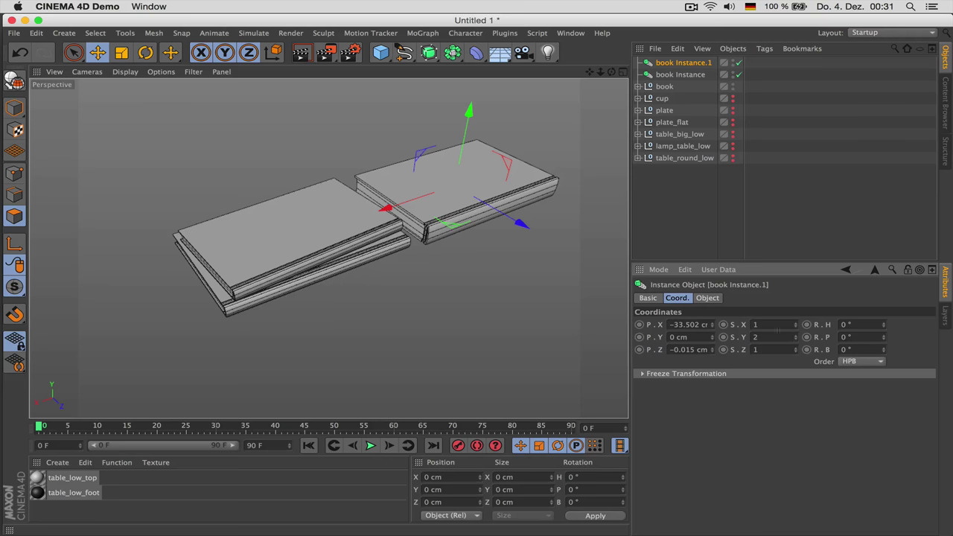
{"action": "scroll", "coordinate": [447, 232], "scroll_direction": "up", "scroll_amount": 5}
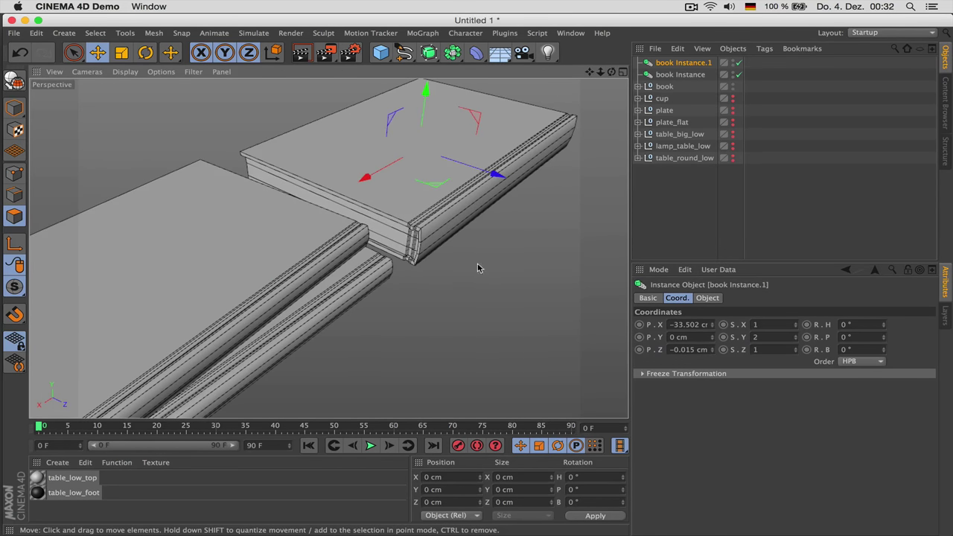
Add a Null object and name it books.
{"action": "left_click_drag", "start_coordinate": [380, 53], "coordinate": [411, 69]}
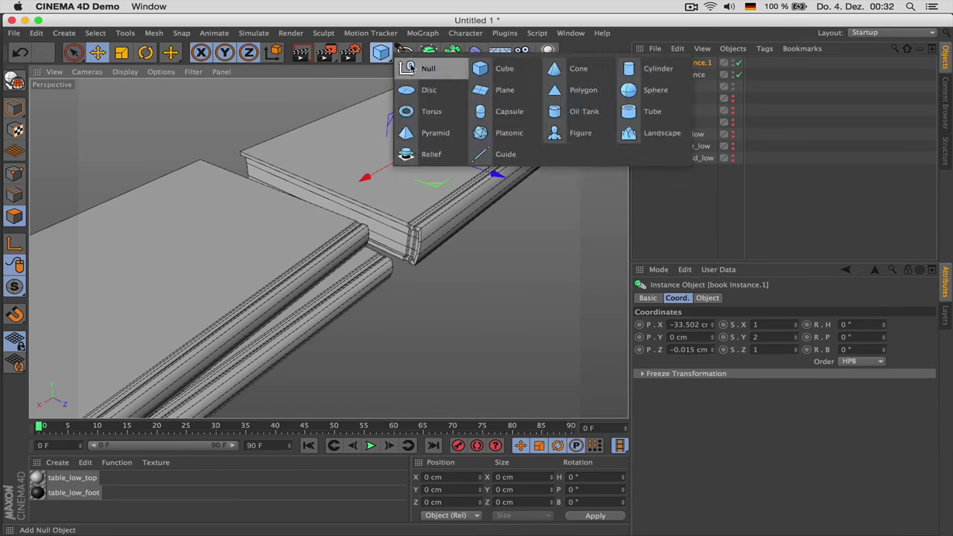
{"action": "left_click", "coordinate": [411, 69]}
{"action": "double_click", "coordinate": [662, 63]}
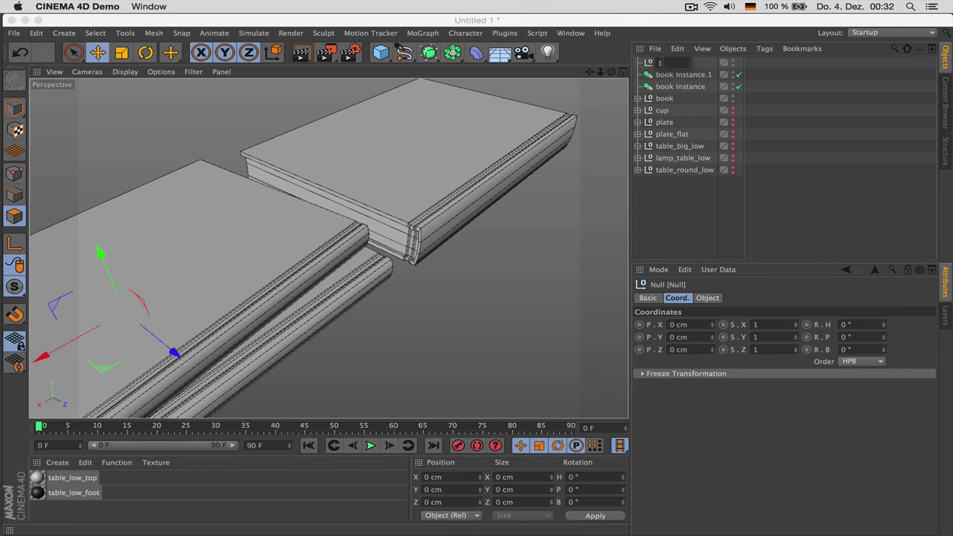
{"action": "type", "text": "books"}
{"action": "key", "text": "Return"}
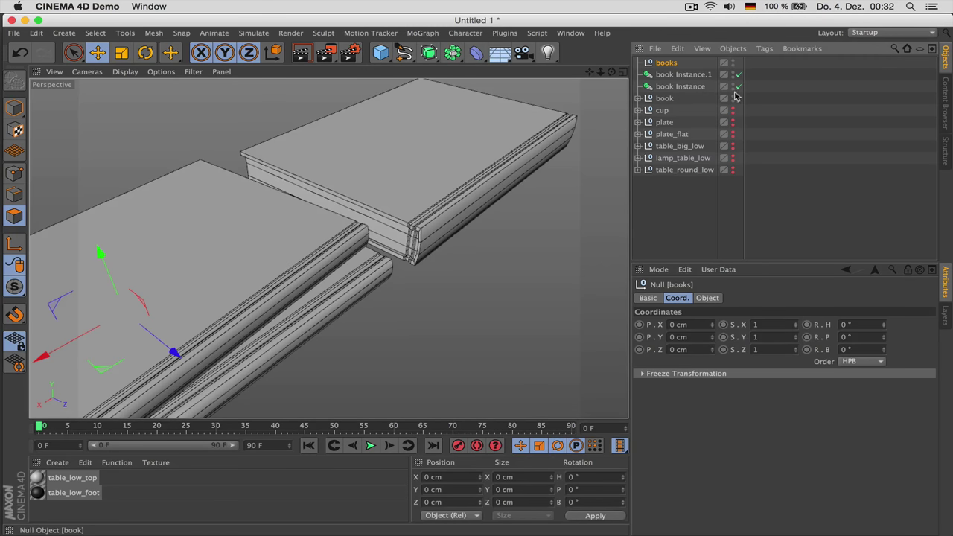
Group the two book instances and the original book under the books Null.
{"action": "left_click_drag", "start_coordinate": [764, 74], "coordinate": [650, 65]}
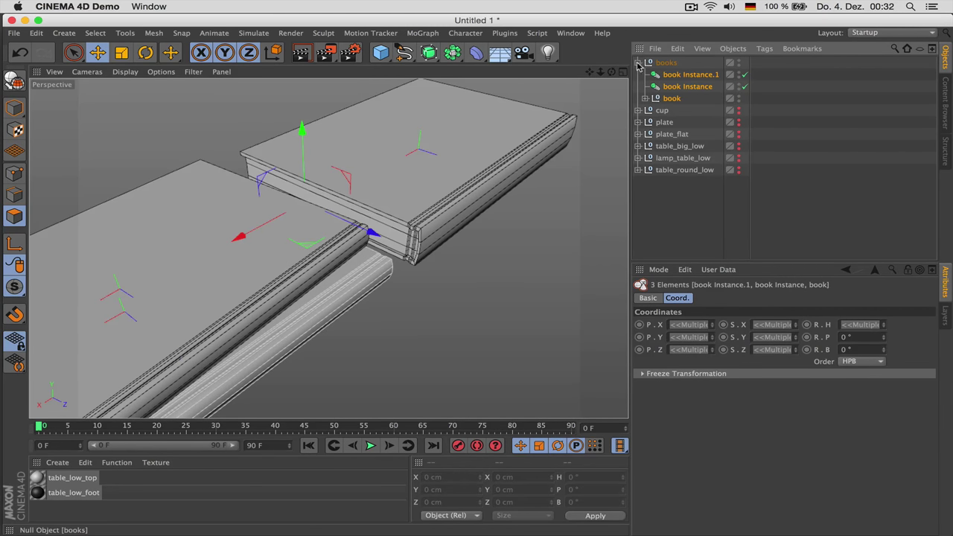
{"action": "left_click", "coordinate": [638, 62]}
{"action": "left_click", "coordinate": [691, 192]}
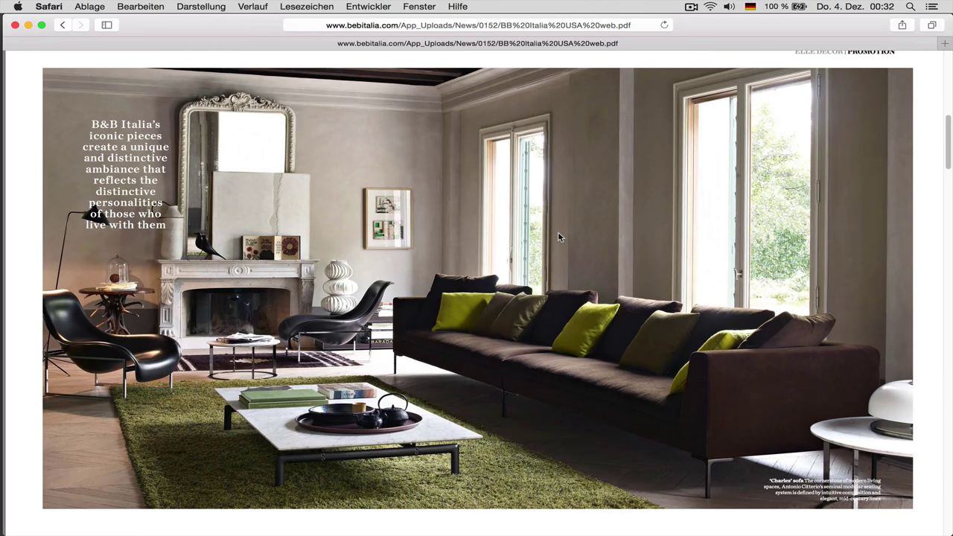